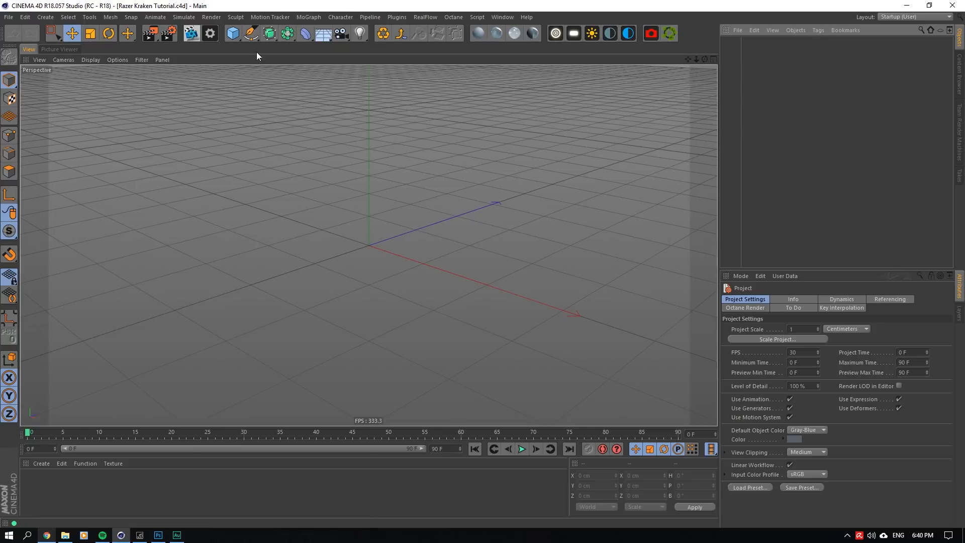
- Create a cylinder primitive and set its radius to 1.7 cm, half of 3.4 cm
{"action": "left_click", "coordinate": [232, 34]}
{"action": "left_click", "coordinate": [427, 59]}
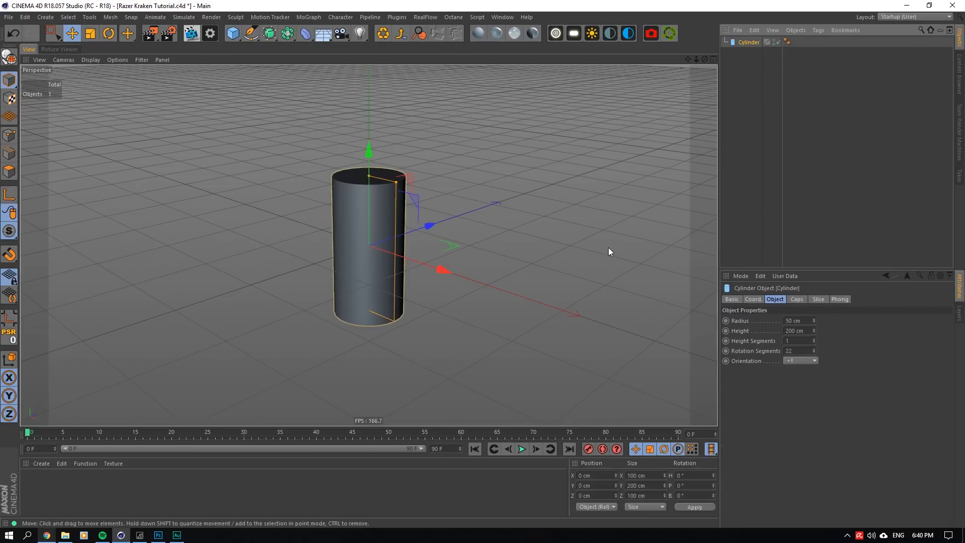
{"action": "double_click", "coordinate": [788, 321]}
{"action": "type", "text": "3.4"}
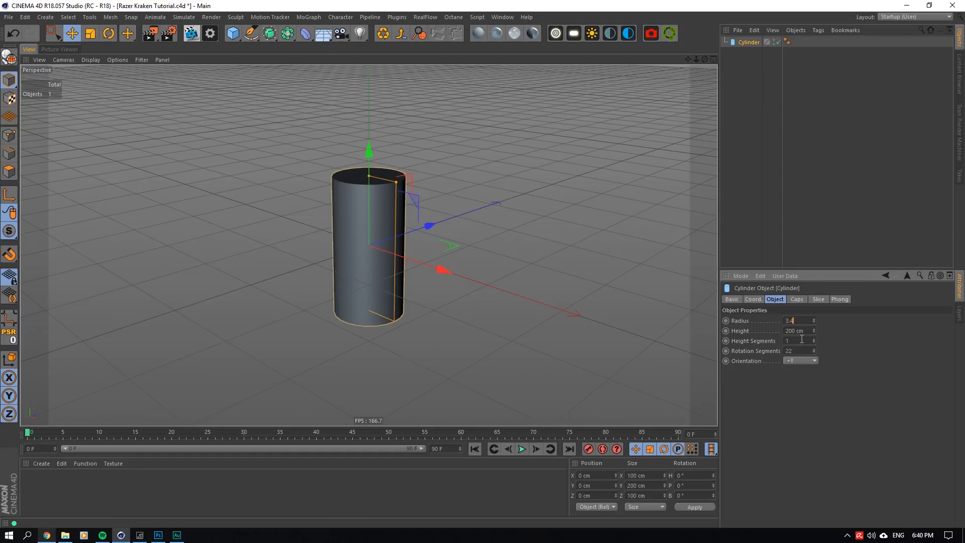
{"action": "key", "text": "Return"}
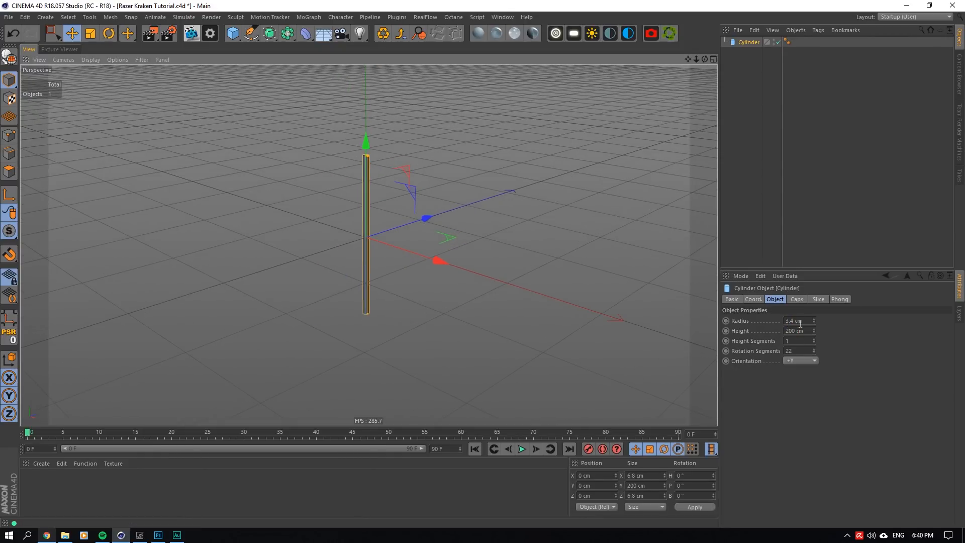
{"action": "left_click", "coordinate": [808, 320]}
{"action": "type", "text": "/2"}
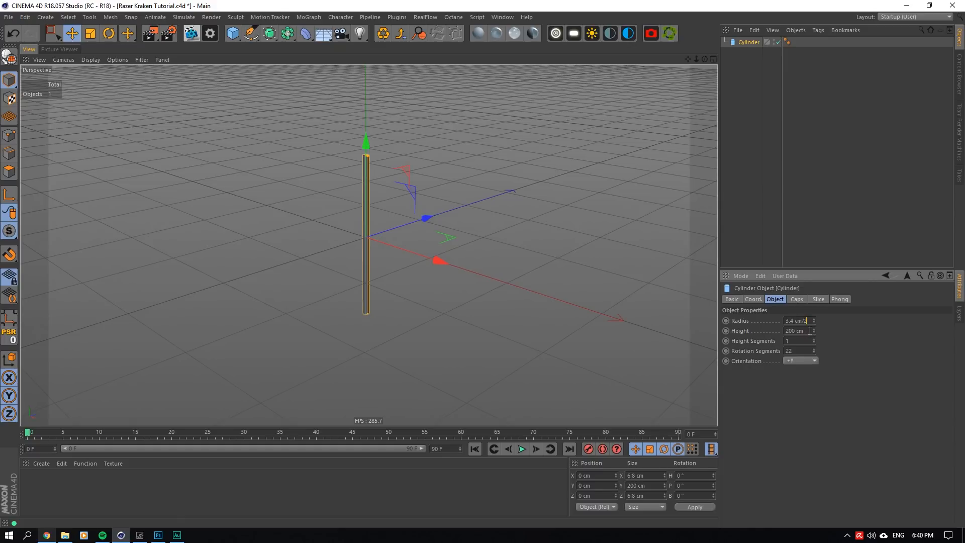
{"action": "key", "text": "Return"}
- Set the cylinder's height to 1 cm and its rotation segments to 30
{"action": "right_click_drag", "start_coordinate": [389, 217], "coordinate": [688, 316], "text": "alt"}
{"action": "double_click", "coordinate": [797, 330]}
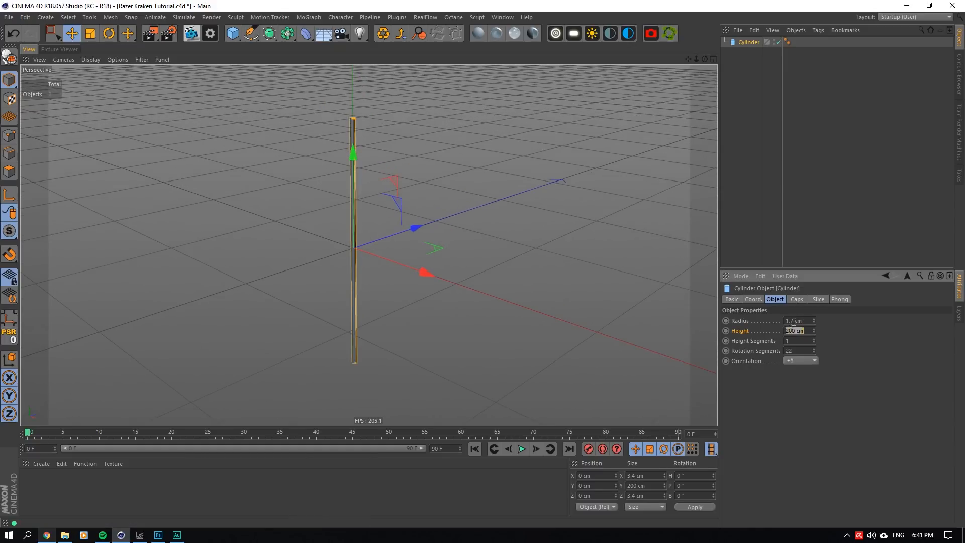
{"action": "type", "text": "1"}
{"action": "key", "text": "Return"}
{"action": "double_click", "coordinate": [791, 350]}
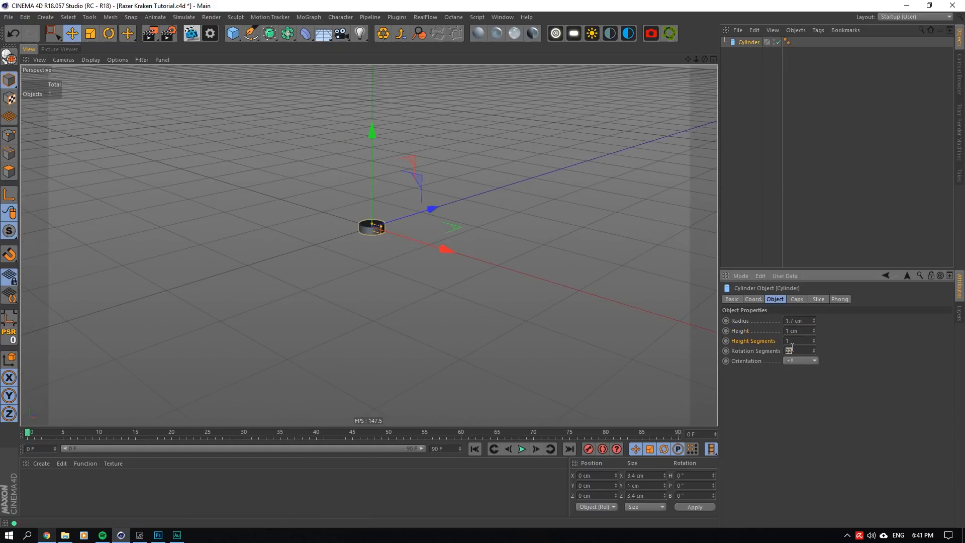
{"action": "type", "text": "30"}
{"action": "mouse_move", "coordinate": [379, 225]}
{"action": "left_mouse_down", "text": "alt"}
{"action": "mouse_move", "coordinate": [370, 244]}
{"action": "mouse_move", "coordinate": [379, 225]}
{"action": "left_mouse_up", "text": "alt"}
{"action": "scroll", "coordinate": [362, 241], "scroll_direction": "up", "scroll_amount": 10}
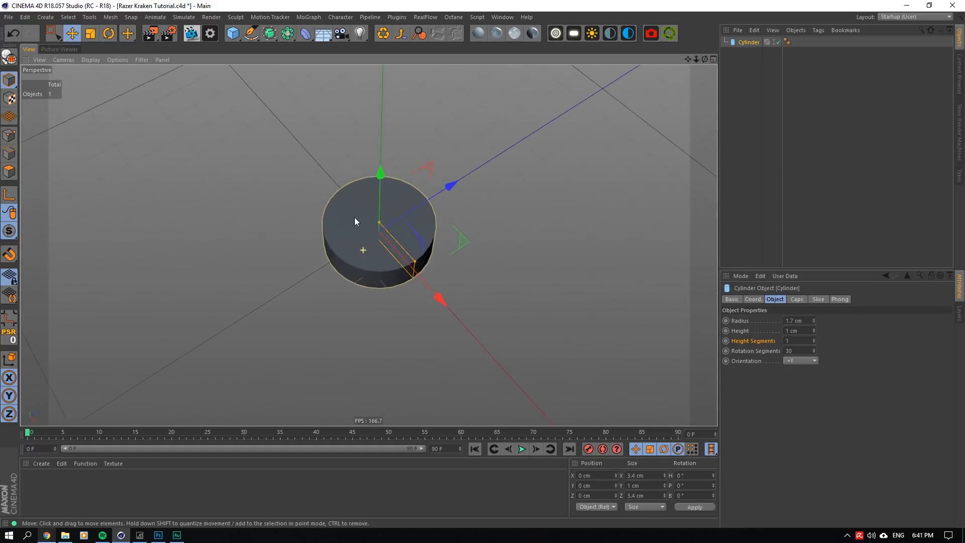
- Save the scene as Razer Kraken Tutorial.c4d, replacing the existing file
{"action": "key", "text": "ctrl+shift+s"}
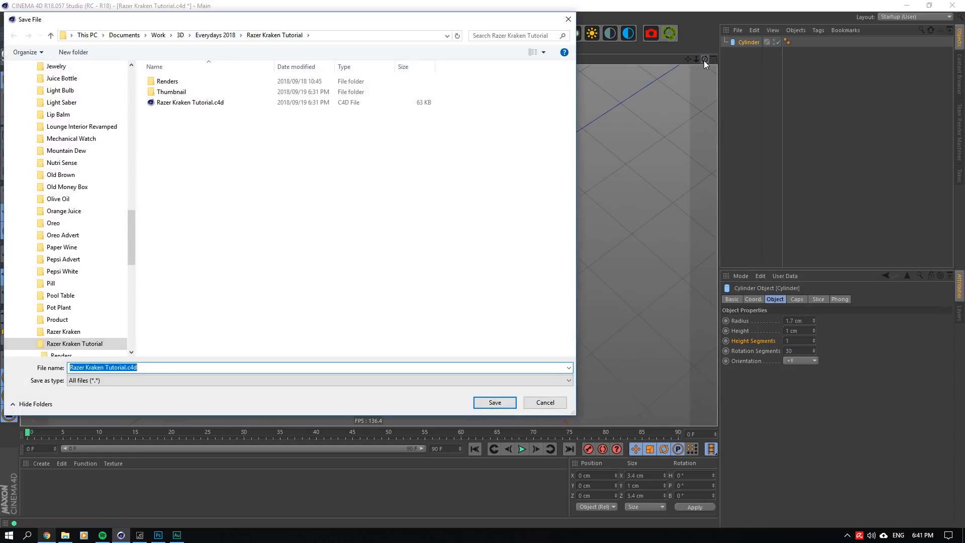
{"action": "left_click", "coordinate": [207, 104]}
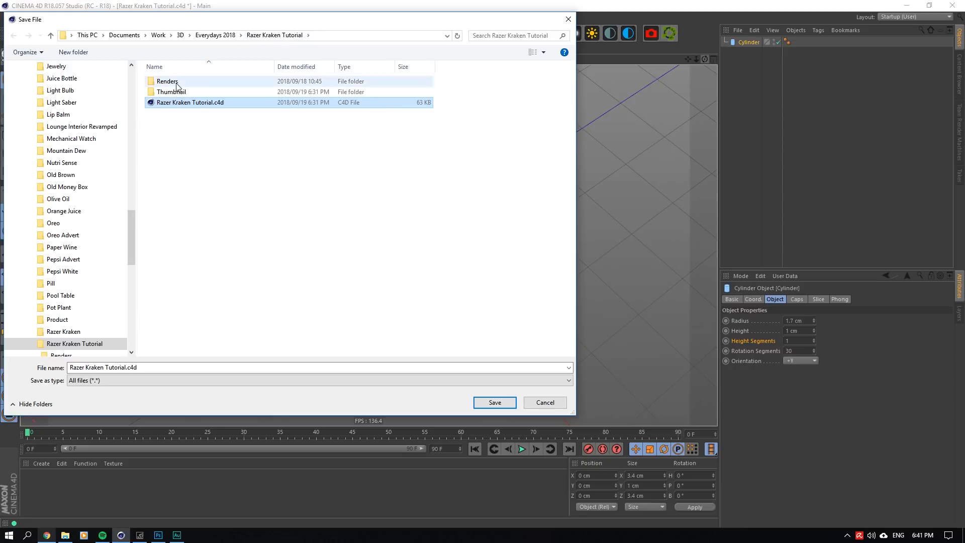
{"action": "left_click", "coordinate": [495, 402]}
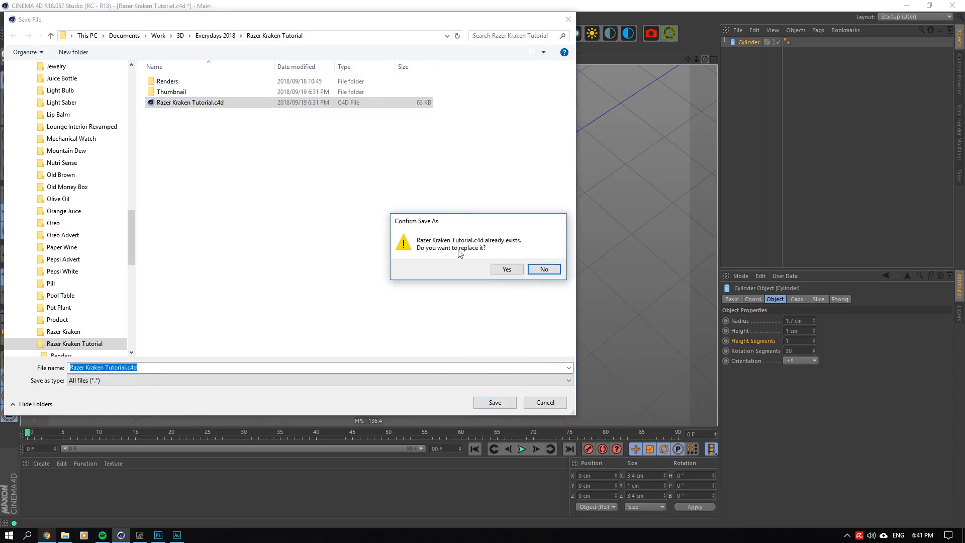
{"action": "left_click", "coordinate": [507, 269]}
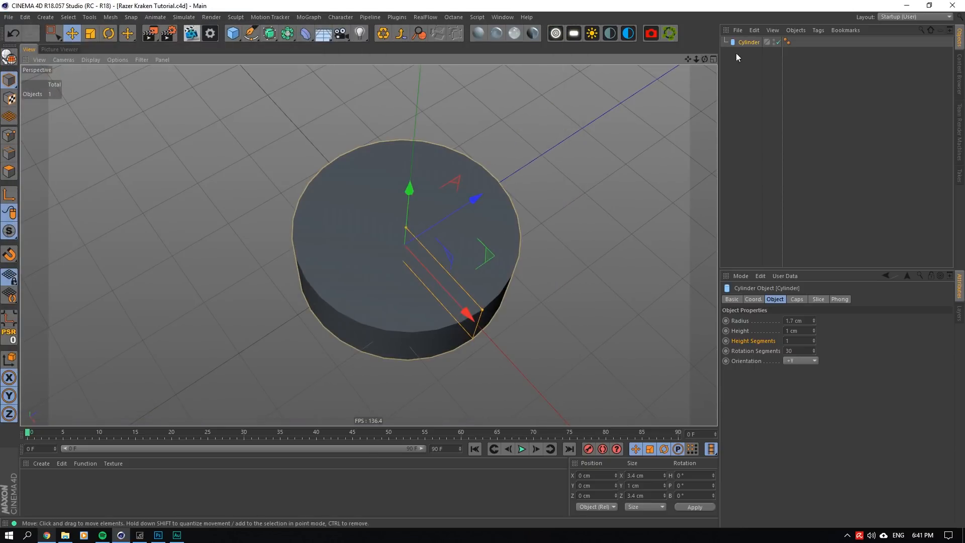
- Disable the Render Safe frame in the perspective viewport's view settings
{"action": "left_click_drag", "start_coordinate": [369, 245], "coordinate": [370, 256], "text": "alt"}
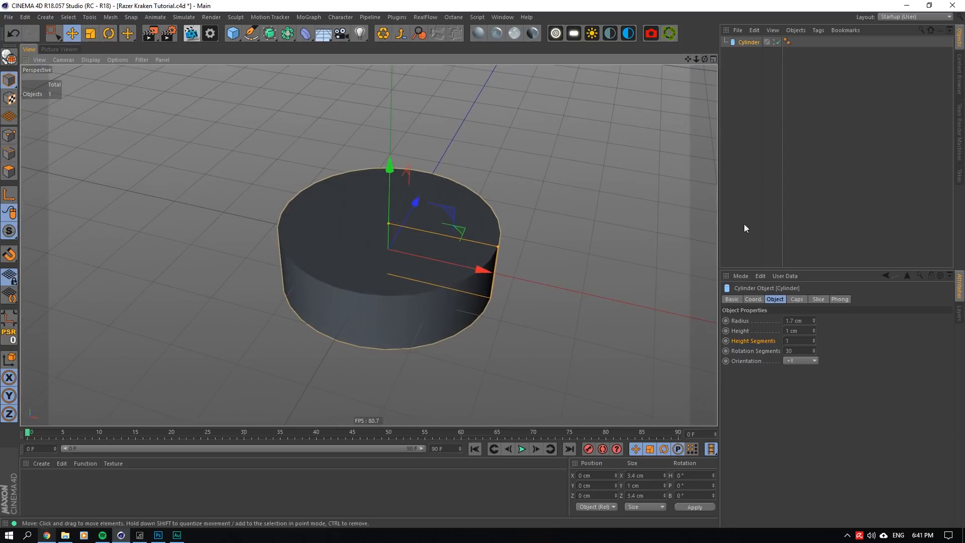
{"action": "left_click", "coordinate": [744, 276]}
{"action": "left_click", "coordinate": [764, 442]}
{"action": "left_click", "coordinate": [852, 299]}
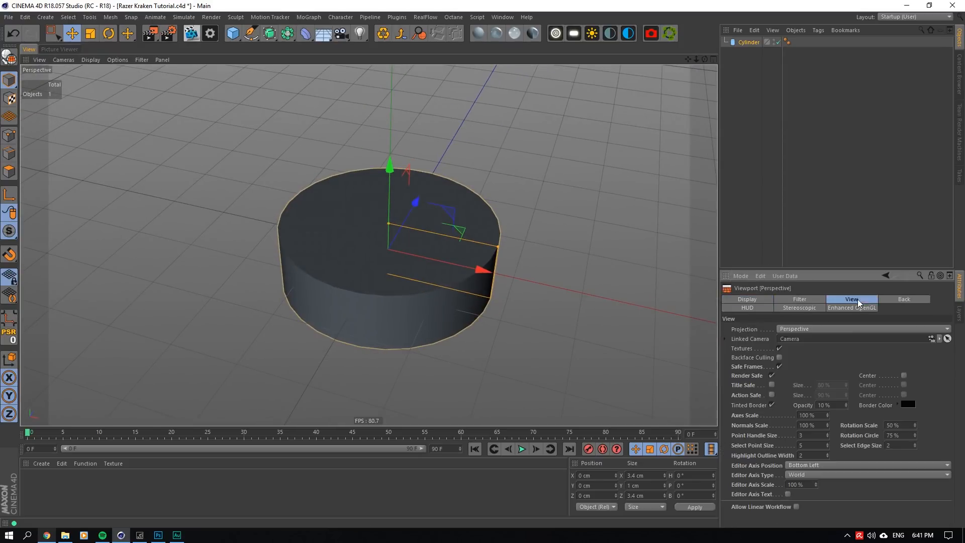
{"action": "left_click", "coordinate": [773, 376]}
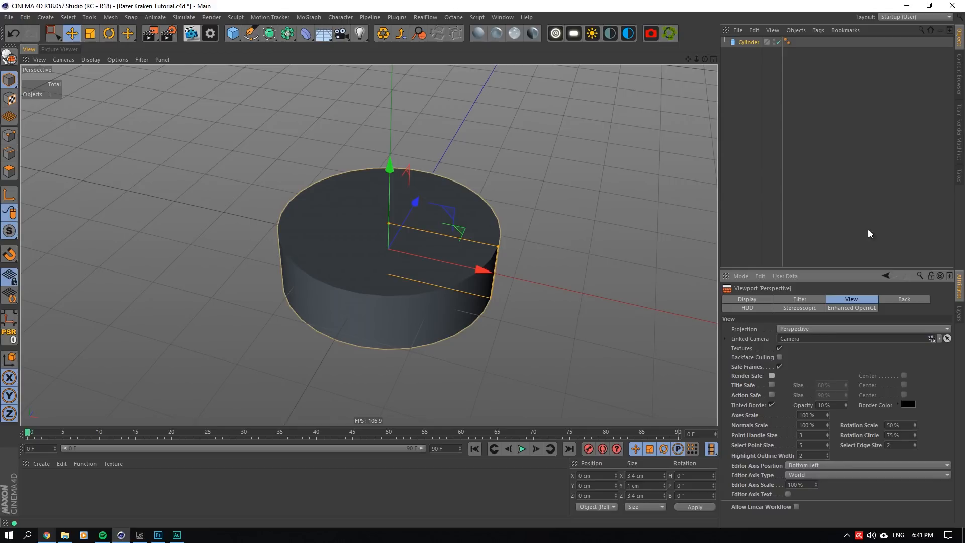
- Make the cylinder editable and delete all polygons of its bottom cap
{"action": "left_click_drag", "start_coordinate": [696, 59], "coordinate": [697, 58]}
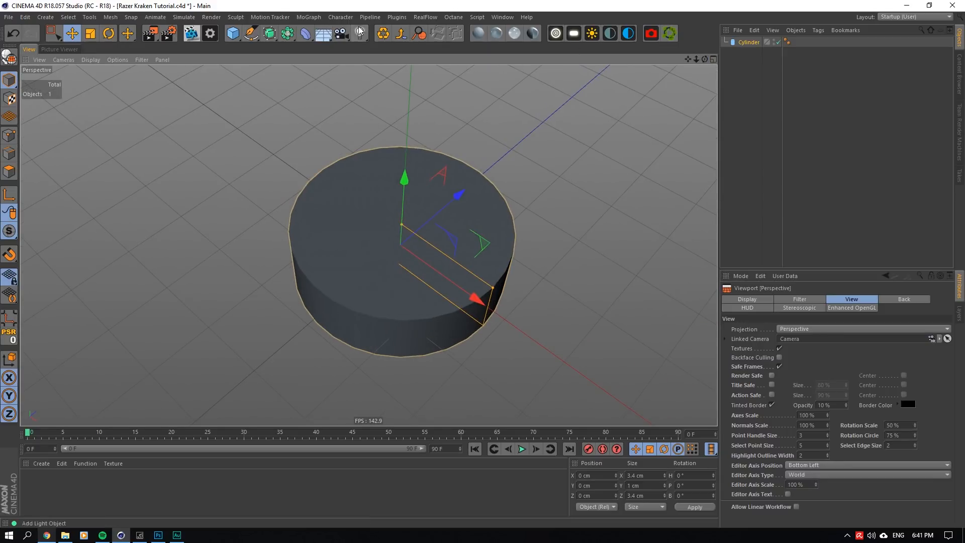
{"action": "left_click", "coordinate": [384, 37]}
{"action": "left_click_drag", "start_coordinate": [368, 332], "coordinate": [369, 244], "text": "alt"}
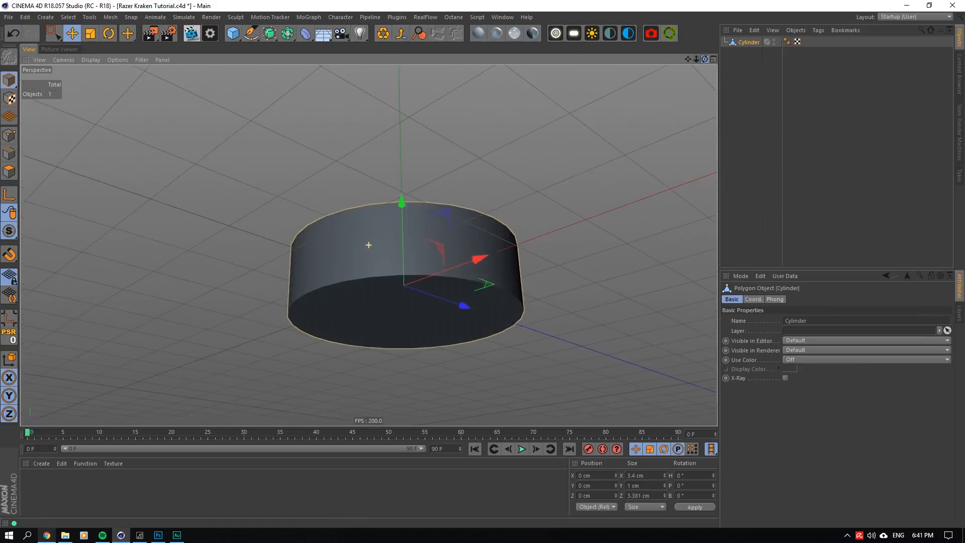
{"action": "left_click", "coordinate": [9, 172]}
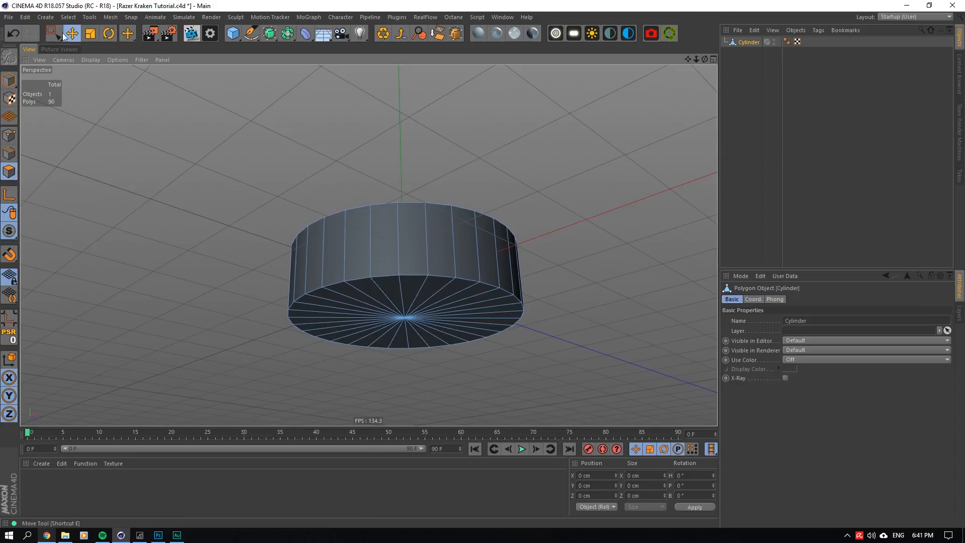
{"action": "left_click", "coordinate": [54, 33]}
{"action": "mouse_move", "coordinate": [352, 316]}
{"action": "left_mouse_down"}
{"action": "mouse_move", "coordinate": [412, 324]}
{"action": "mouse_move", "coordinate": [377, 306]}
{"action": "left_mouse_up"}
{"action": "key", "text": "Delete"}
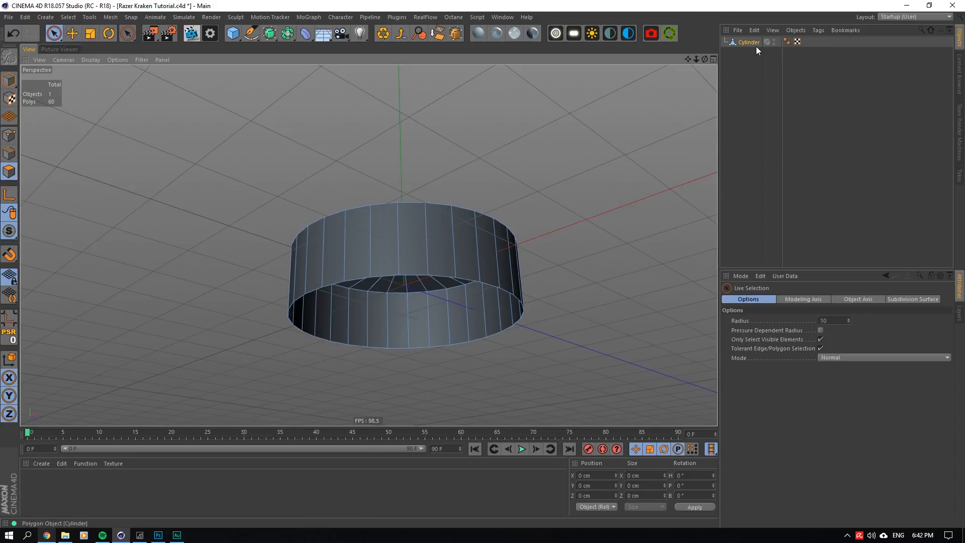
- Extrude Inner the cylinder's top cap polygons by about 0.34 cm, and once more by about 0.04 cm
{"action": "left_click_drag", "start_coordinate": [369, 202], "coordinate": [369, 322], "text": "alt"}
{"action": "middle_click_drag", "start_coordinate": [366, 240], "coordinate": [369, 245], "text": "alt"}
{"action": "left_click_drag", "start_coordinate": [688, 59], "coordinate": [688, 102]}
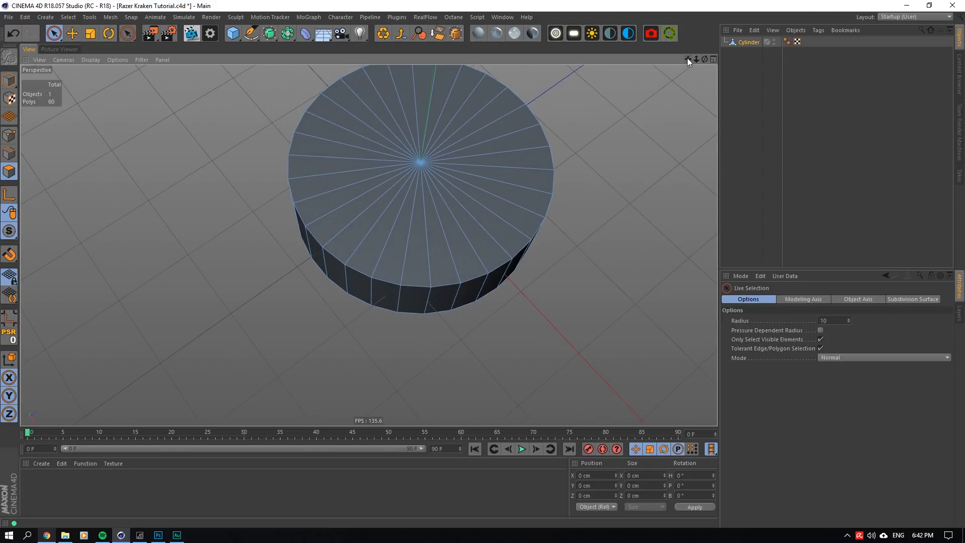
{"action": "mouse_move", "coordinate": [427, 70]}
{"action": "left_mouse_down"}
{"action": "mouse_move", "coordinate": [471, 156]}
{"action": "mouse_move", "coordinate": [446, 172]}
{"action": "left_mouse_up"}
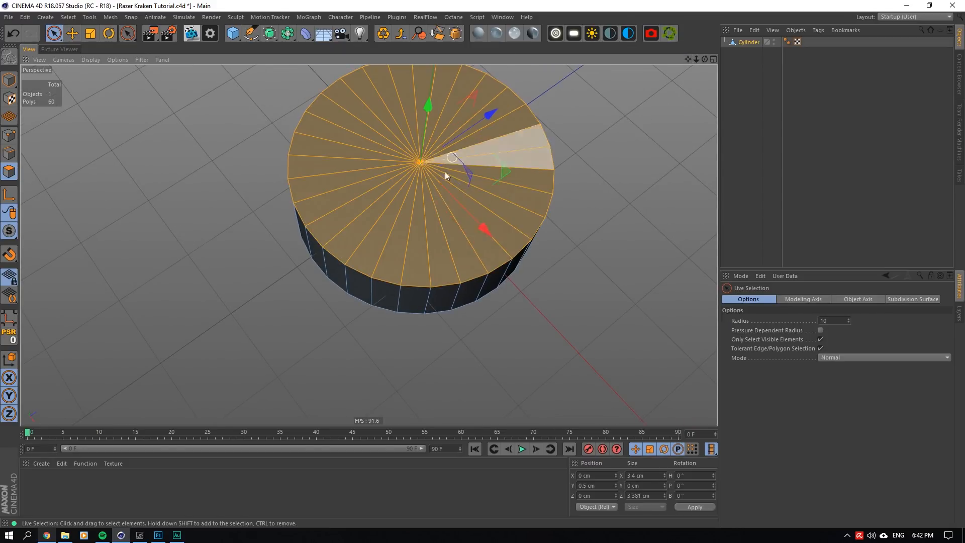
{"action": "right_click", "coordinate": [506, 132]}
{"action": "left_click", "coordinate": [548, 322]}
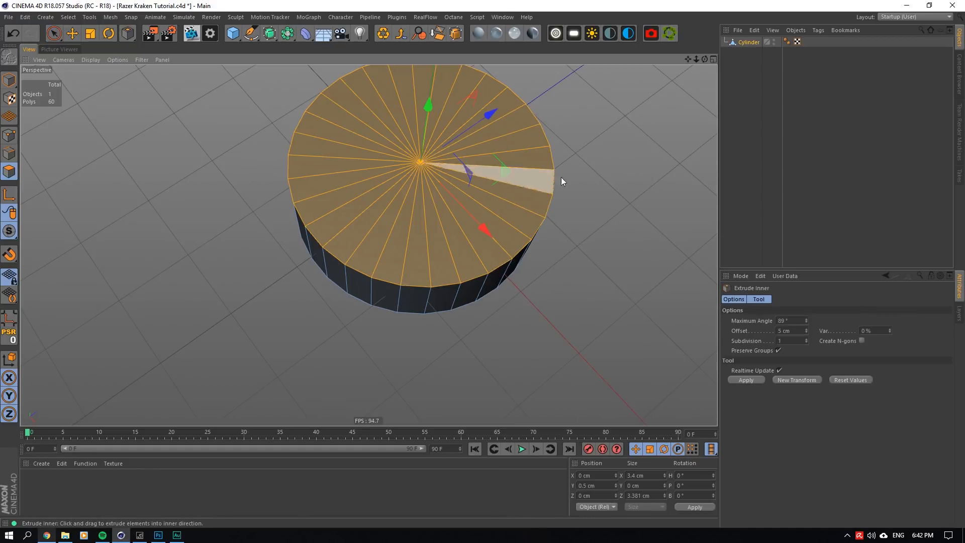
{"action": "left_click_drag", "start_coordinate": [528, 161], "coordinate": [548, 163]}
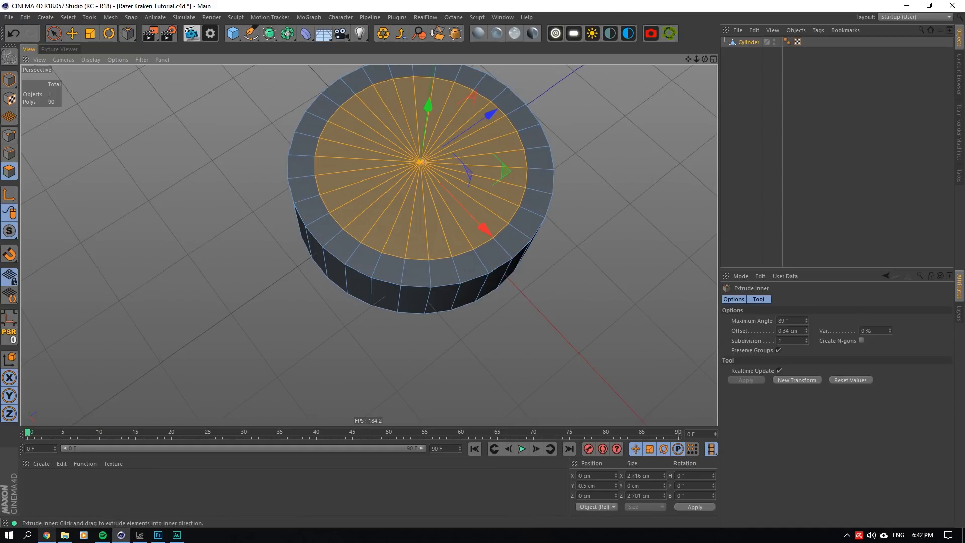
{"action": "scroll", "coordinate": [453, 207], "scroll_direction": "up", "scroll_amount": 3}
{"action": "left_click_drag", "start_coordinate": [522, 159], "coordinate": [524, 159]}
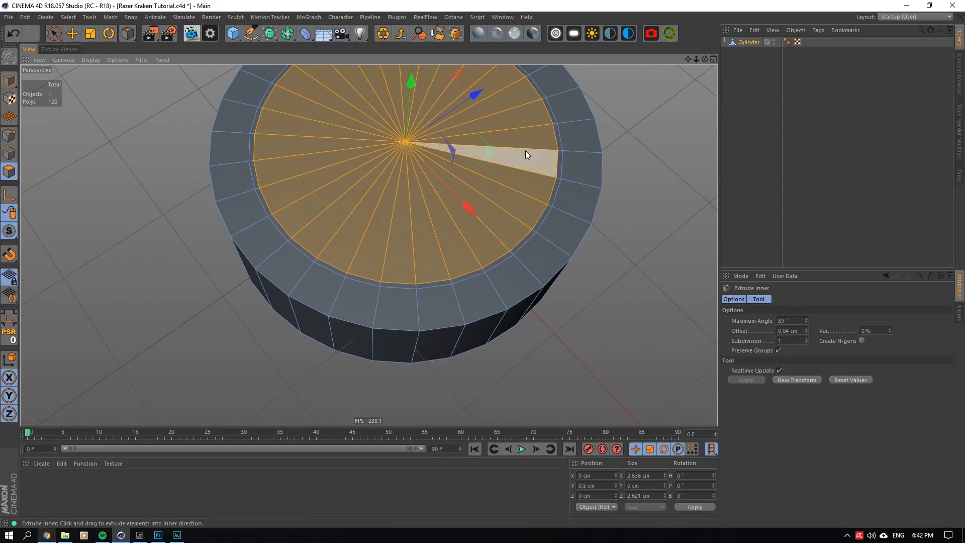
- Ring-select the thin polygon band on the top cap and extrude it inward by about -0.09 cm as a groove
{"action": "scroll", "coordinate": [294, 216], "scroll_direction": "up", "scroll_amount": 2}
{"action": "left_click_drag", "start_coordinate": [686, 59], "coordinate": [703, 115]}
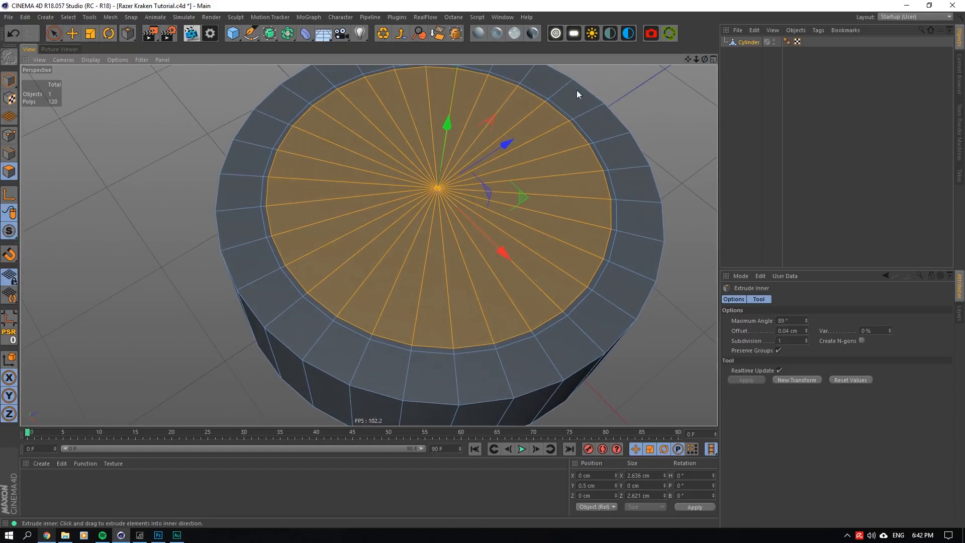
{"action": "left_click", "coordinate": [69, 17]}
{"action": "left_click", "coordinate": [81, 85]}
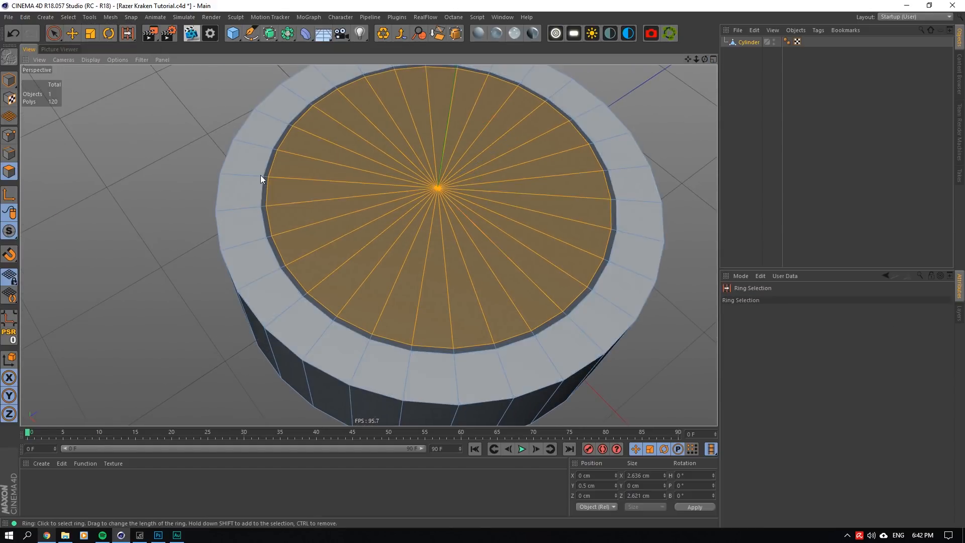
{"action": "left_click", "coordinate": [265, 175]}
{"action": "left_click", "coordinate": [266, 177]}
{"action": "right_click", "coordinate": [401, 199]}
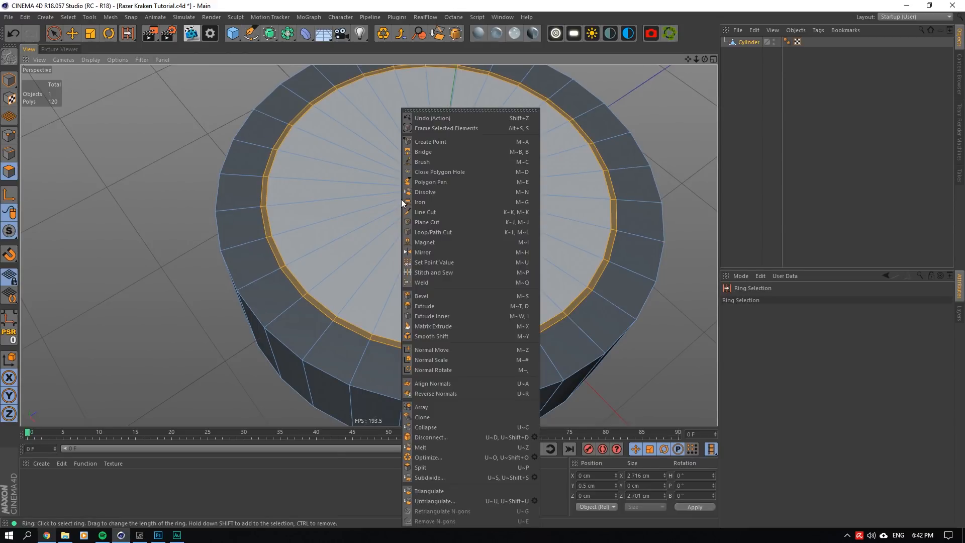
{"action": "left_click", "coordinate": [432, 303]}
{"action": "left_click_drag", "start_coordinate": [431, 304], "coordinate": [426, 303]}
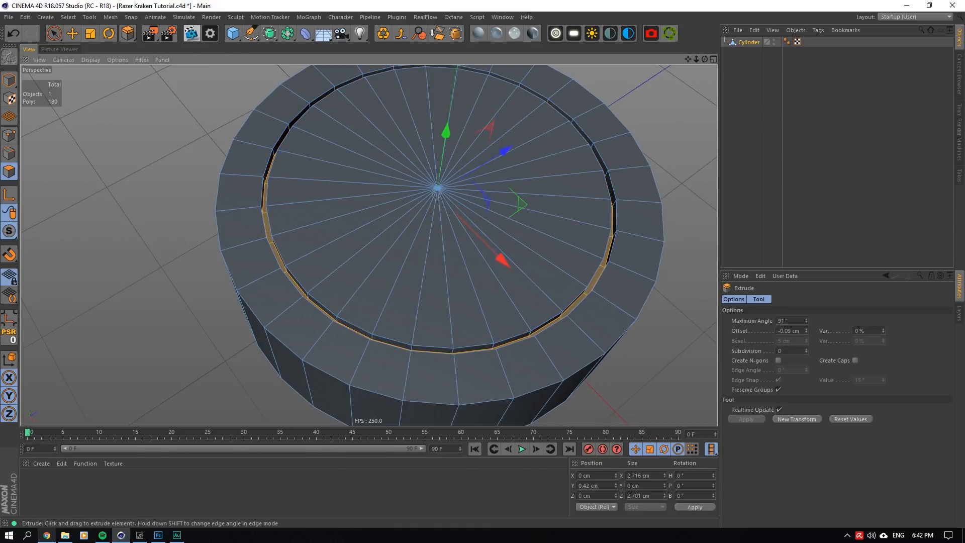
- Select the cylinder's open bottom edge loop and raise it to shorten the side wall
{"action": "scroll", "coordinate": [419, 260], "scroll_direction": "down", "scroll_amount": 2}
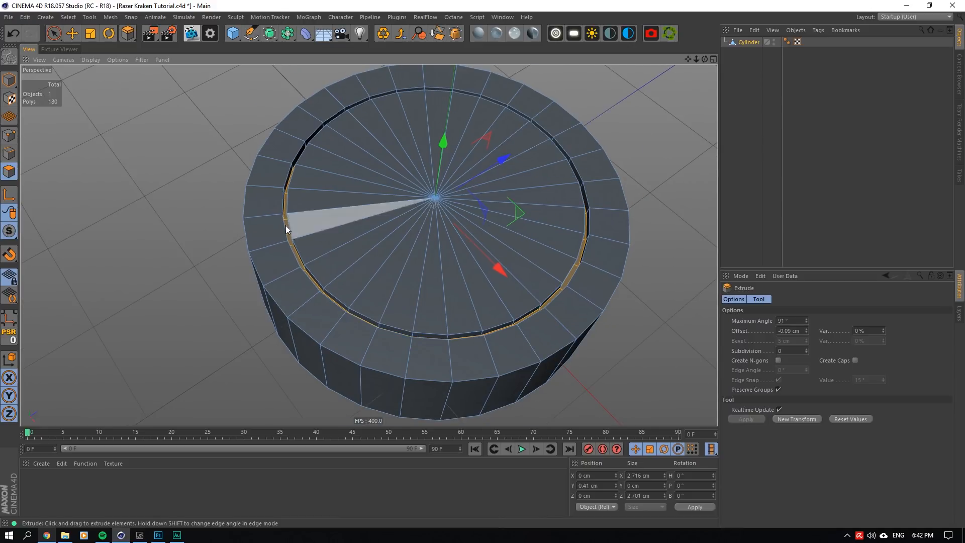
{"action": "scroll", "coordinate": [285, 225], "scroll_direction": "down", "scroll_amount": 4}
{"action": "scroll", "coordinate": [285, 224], "scroll_direction": "up", "scroll_amount": 4}
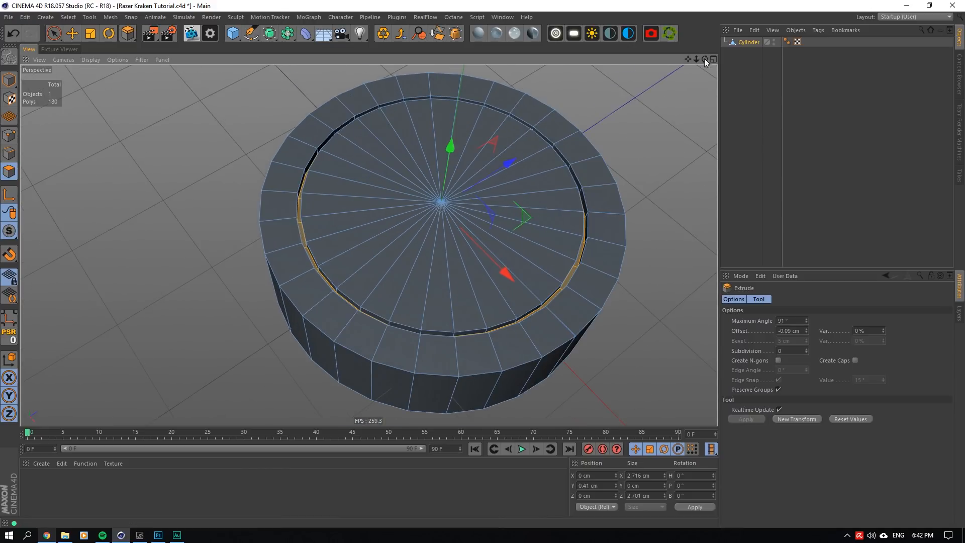
{"action": "left_click_drag", "start_coordinate": [705, 59], "coordinate": [687, 62]}
{"action": "left_click", "coordinate": [9, 153]}
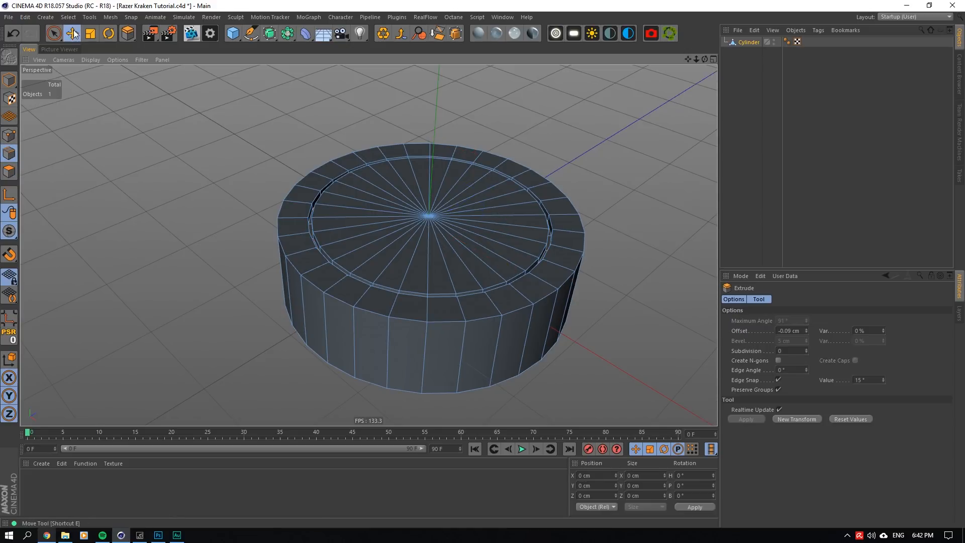
{"action": "left_click", "coordinate": [73, 34]}
{"action": "double_click", "coordinate": [330, 371]}
{"action": "left_click_drag", "start_coordinate": [430, 210], "coordinate": [440, 158]}
- Extrude the bottom edge loop downward and scale it outward to about 117%
{"action": "right_click", "coordinate": [455, 279]}
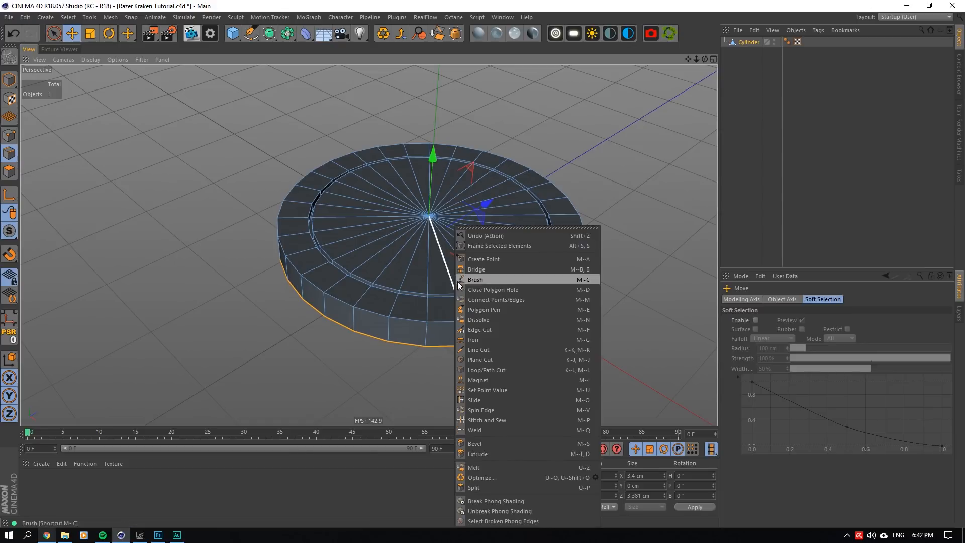
{"action": "left_click", "coordinate": [481, 453]}
{"action": "mouse_move", "coordinate": [213, 185]}
{"action": "left_mouse_down"}
{"action": "mouse_move", "coordinate": [247, 185]}
{"action": "mouse_move", "coordinate": [232, 184]}
{"action": "left_mouse_up"}
{"action": "key", "text": "t"}
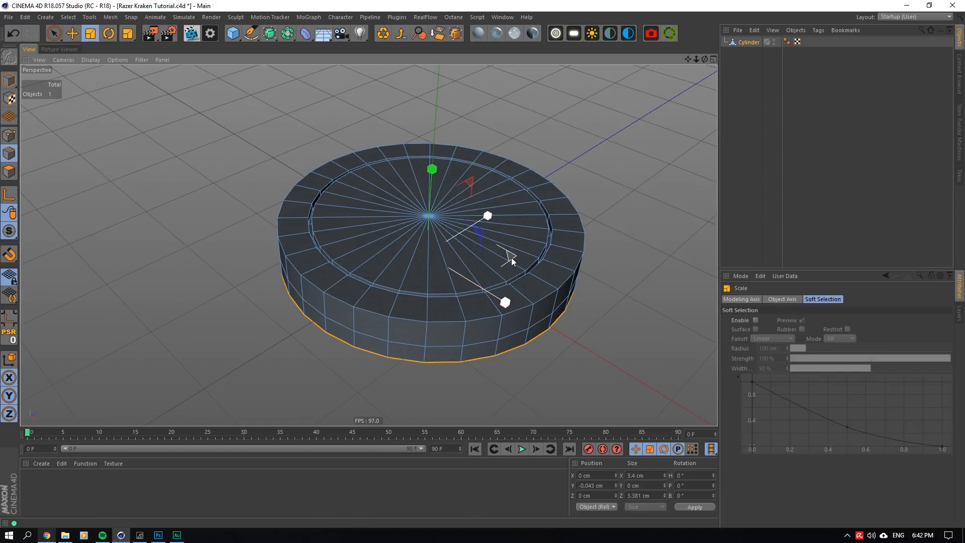
{"action": "left_click_drag", "start_coordinate": [512, 257], "coordinate": [591, 249]}
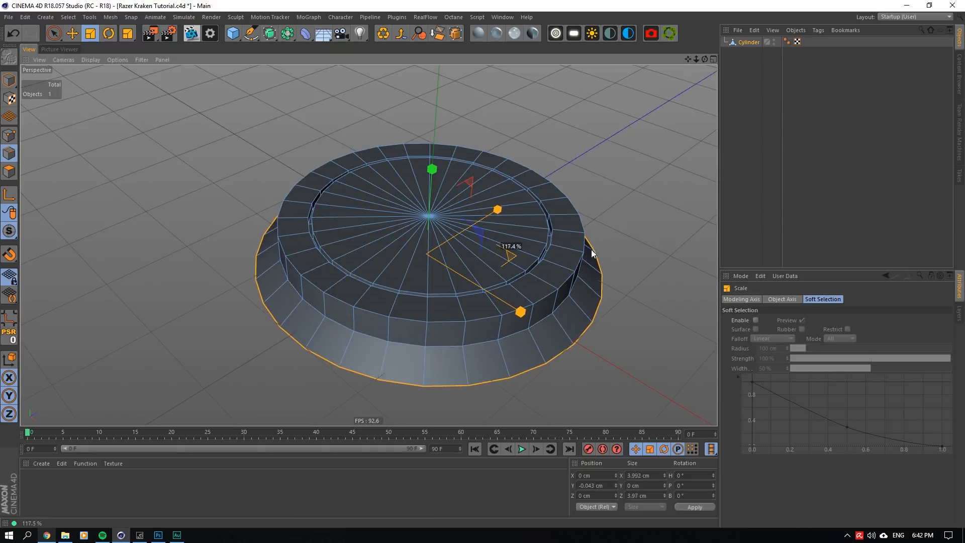
- Scale the flared outer edge loop out to about 4.25 cm across and raise it to about Y 0.33 cm
{"action": "left_click", "coordinate": [72, 33]}
{"action": "left_click_drag", "start_coordinate": [430, 159], "coordinate": [428, 143]}
{"action": "left_click_drag", "start_coordinate": [705, 58], "coordinate": [705, 100]}
{"action": "mouse_move", "coordinate": [368, 244]}
{"action": "left_mouse_down", "text": "alt"}
{"action": "mouse_move", "coordinate": [372, 206]}
{"action": "mouse_move", "coordinate": [369, 262]}
{"action": "left_mouse_up", "text": "alt"}
{"action": "left_click", "coordinate": [93, 36]}
{"action": "left_click_drag", "start_coordinate": [506, 210], "coordinate": [545, 206]}
{"action": "left_click_drag", "start_coordinate": [705, 59], "coordinate": [700, 28]}
{"action": "left_click", "coordinate": [71, 34]}
{"action": "left_click_drag", "start_coordinate": [424, 137], "coordinate": [424, 144]}
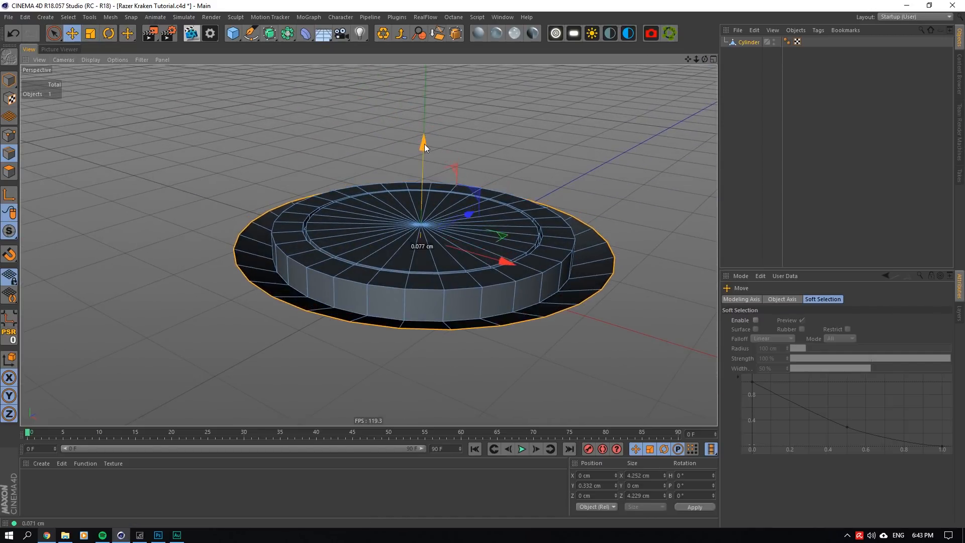
- Extrude the outer rim edge loop by 0.1 cm and reposition it at about Y 0.23 cm, scaled to about 4.51 cm across
{"action": "right_click", "coordinate": [552, 183]}
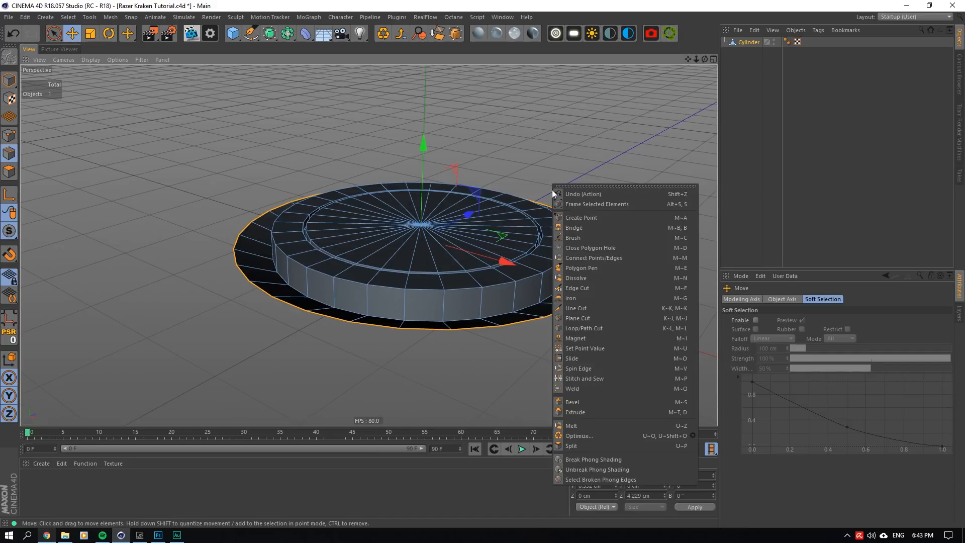
{"action": "left_click", "coordinate": [583, 412]}
{"action": "left_click_drag", "start_coordinate": [480, 271], "coordinate": [486, 271]}
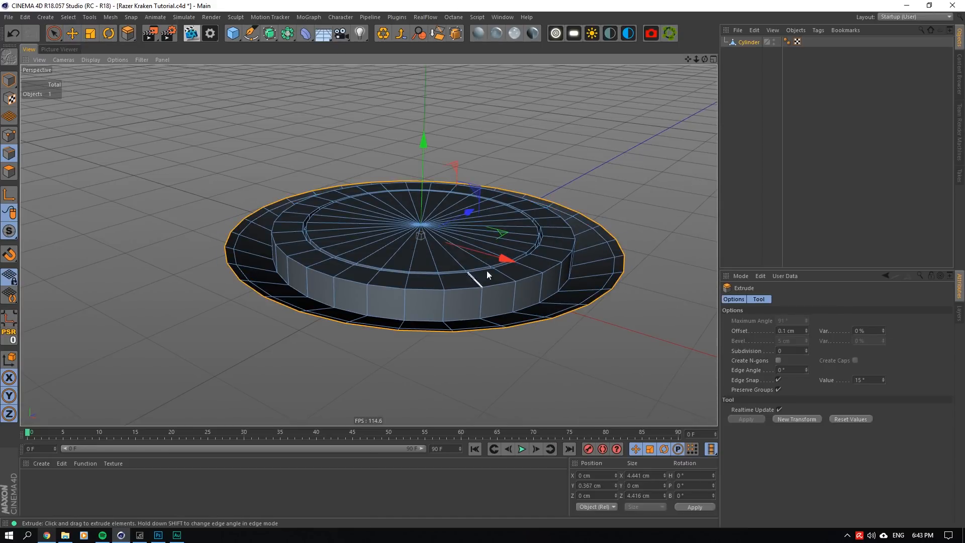
{"action": "left_click_drag", "start_coordinate": [427, 143], "coordinate": [431, 155]}
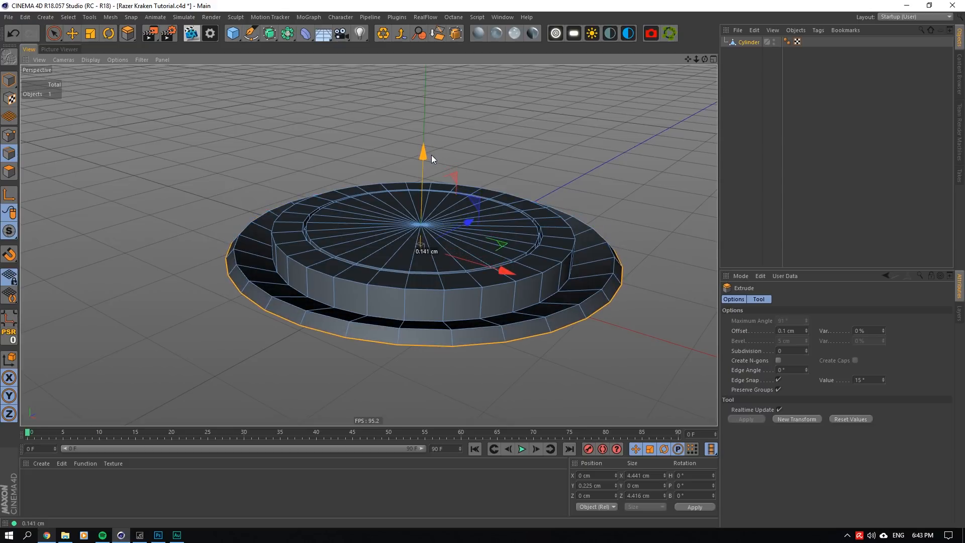
{"action": "left_click", "coordinate": [89, 33]}
{"action": "left_click_drag", "start_coordinate": [508, 253], "coordinate": [511, 243]}
- Extrude the outer edge loop again with an offset of 0 and lower it to about Y 0.12 cm
{"action": "right_click", "coordinate": [525, 226]}
{"action": "left_click", "coordinate": [547, 437]}
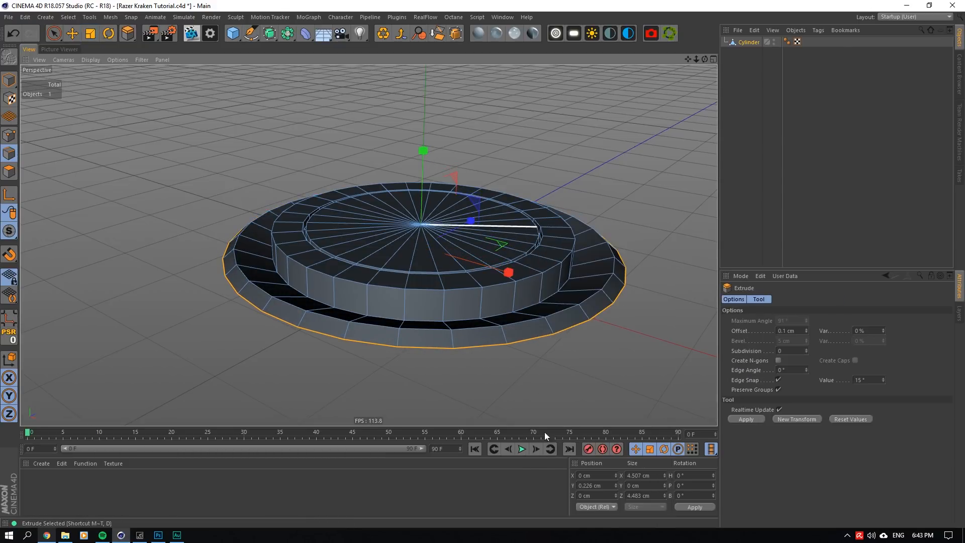
{"action": "left_click_drag", "start_coordinate": [714, 319], "coordinate": [828, 313]}
{"action": "left_click", "coordinate": [793, 332]}
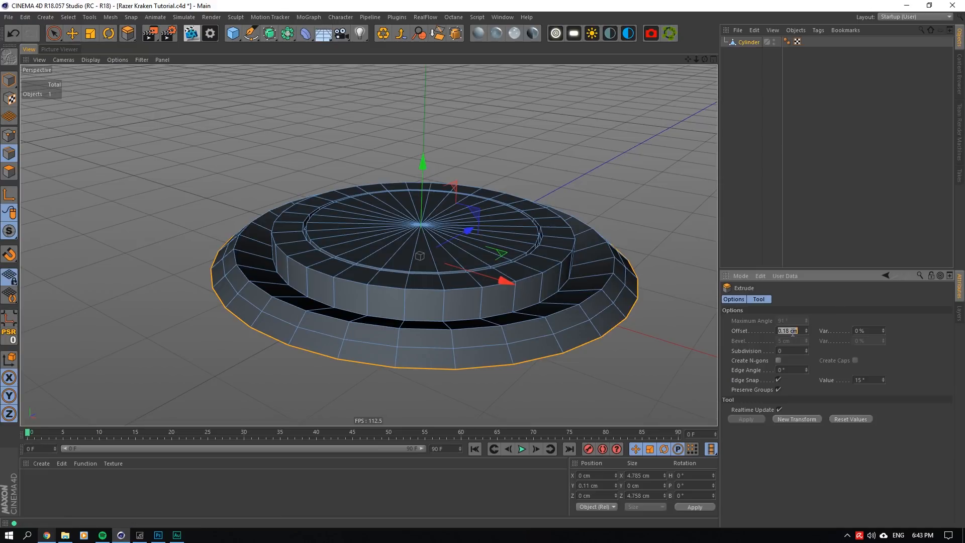
{"action": "type", "text": "0"}
{"action": "key", "text": "Return"}
{"action": "left_click", "coordinate": [72, 34]}
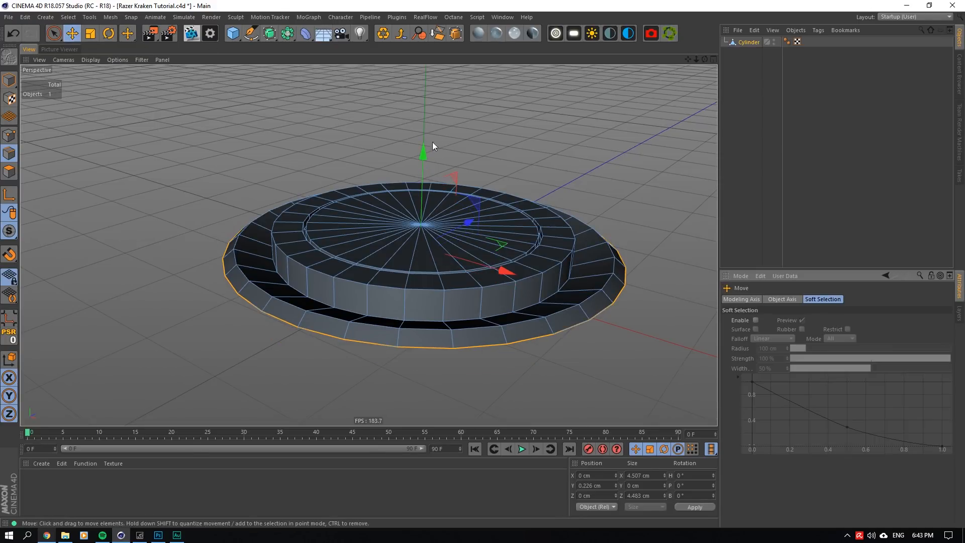
{"action": "left_click_drag", "start_coordinate": [423, 155], "coordinate": [424, 159]}
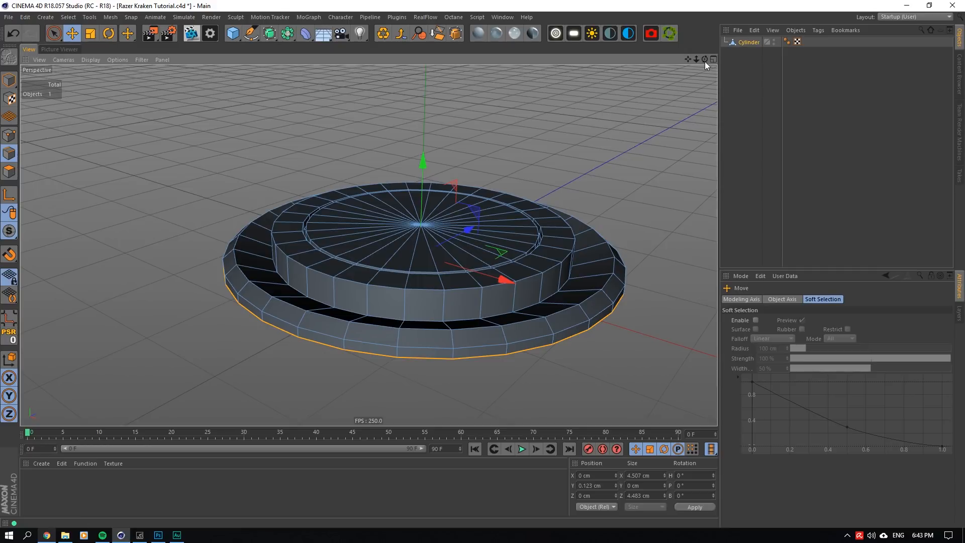
- Select the edge loops at the side wall's base and around the flared rim, and raise them together to about Y 0.36 cm
{"action": "left_click_drag", "start_coordinate": [704, 60], "coordinate": [689, 59]}
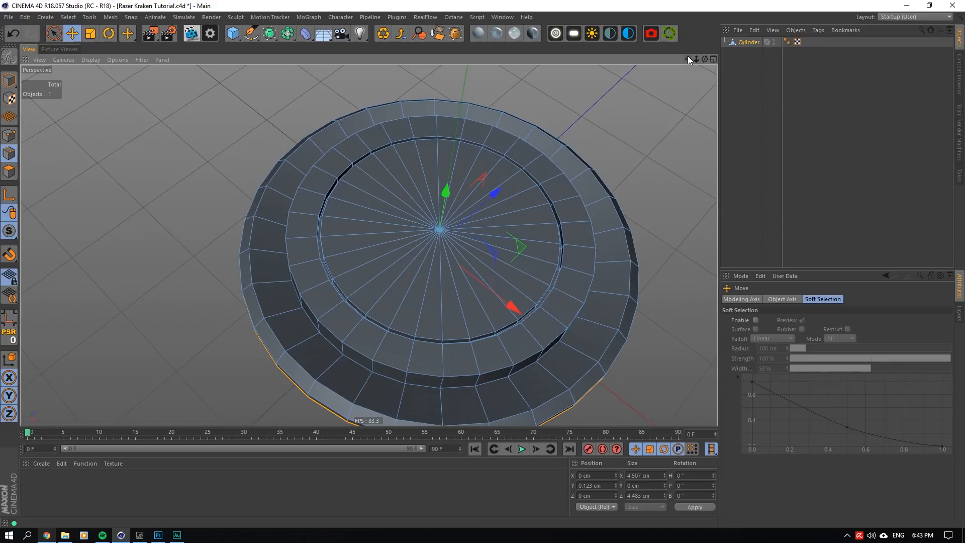
{"action": "mouse_move", "coordinate": [705, 59]}
{"action": "left_mouse_down"}
{"action": "mouse_move", "coordinate": [705, 120]}
{"action": "mouse_move", "coordinate": [707, 62]}
{"action": "left_mouse_up"}
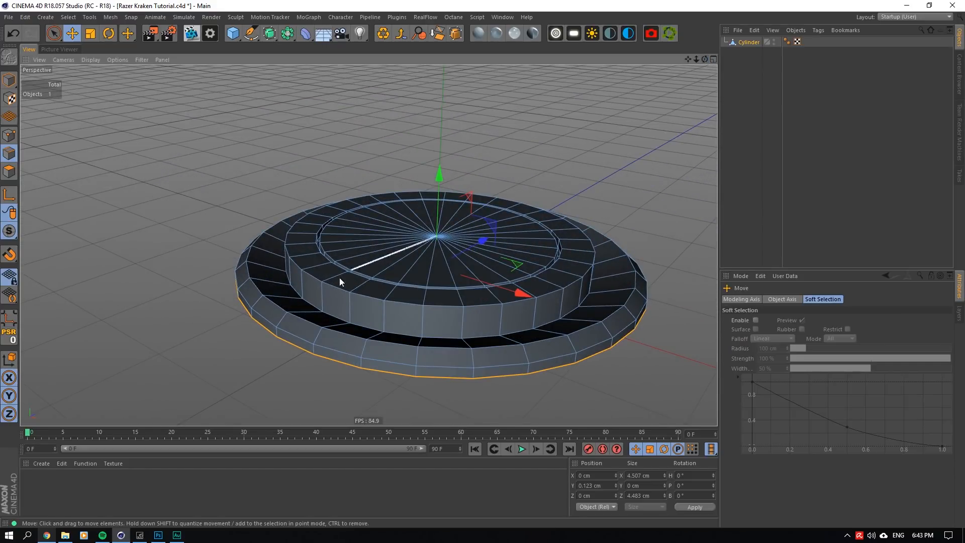
{"action": "double_click", "coordinate": [327, 317]}
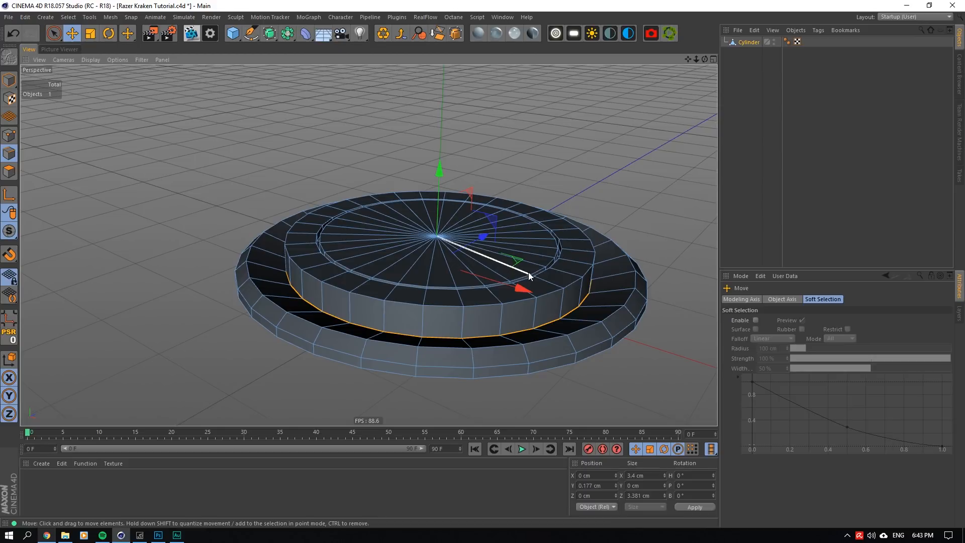
{"action": "double_click", "coordinate": [355, 354], "text": "shift"}
{"action": "double_click", "coordinate": [355, 354], "text": "shift"}
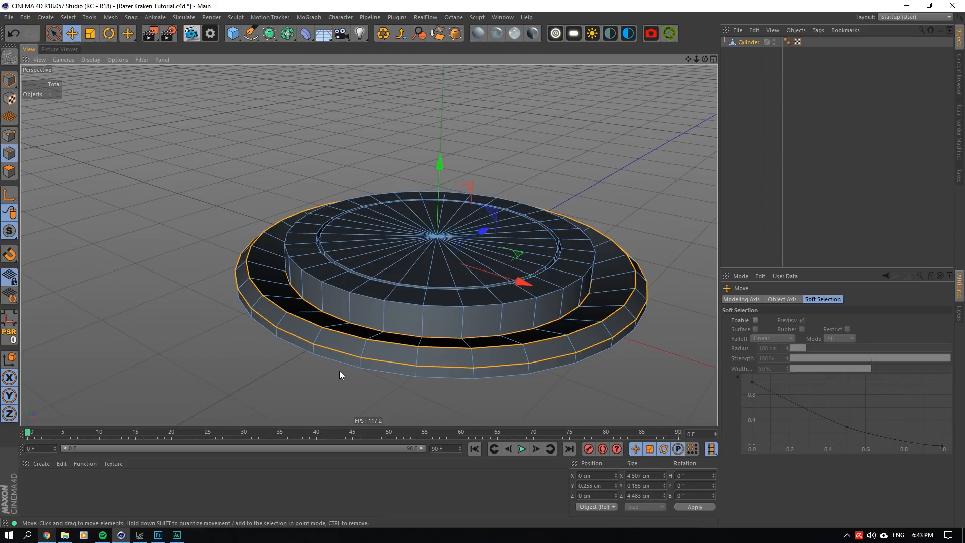
{"action": "double_click", "coordinate": [342, 367], "text": "shift"}
{"action": "scroll", "coordinate": [343, 367], "scroll_direction": "up", "scroll_amount": 1}
{"action": "left_click_drag", "start_coordinate": [451, 155], "coordinate": [450, 140]}
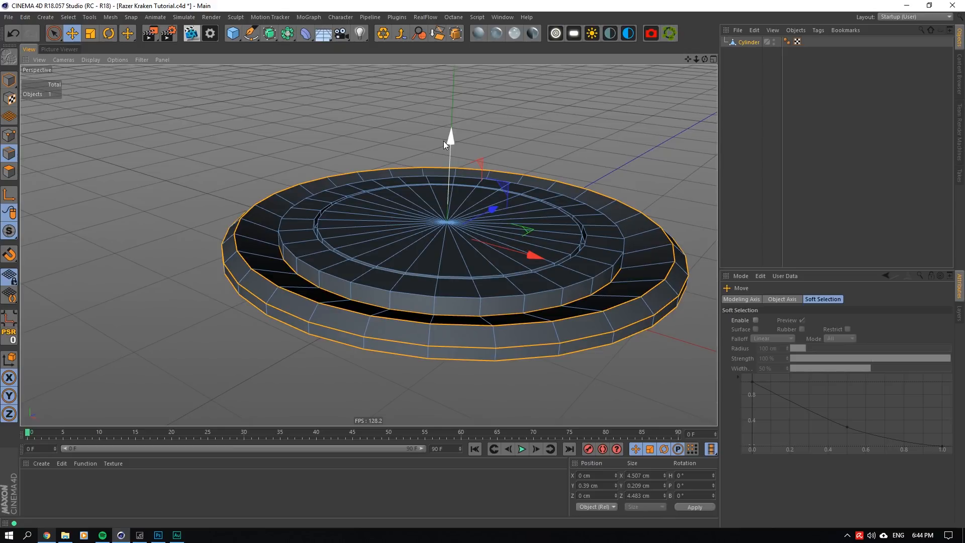
{"action": "left_click_drag", "start_coordinate": [450, 146], "coordinate": [449, 148]}
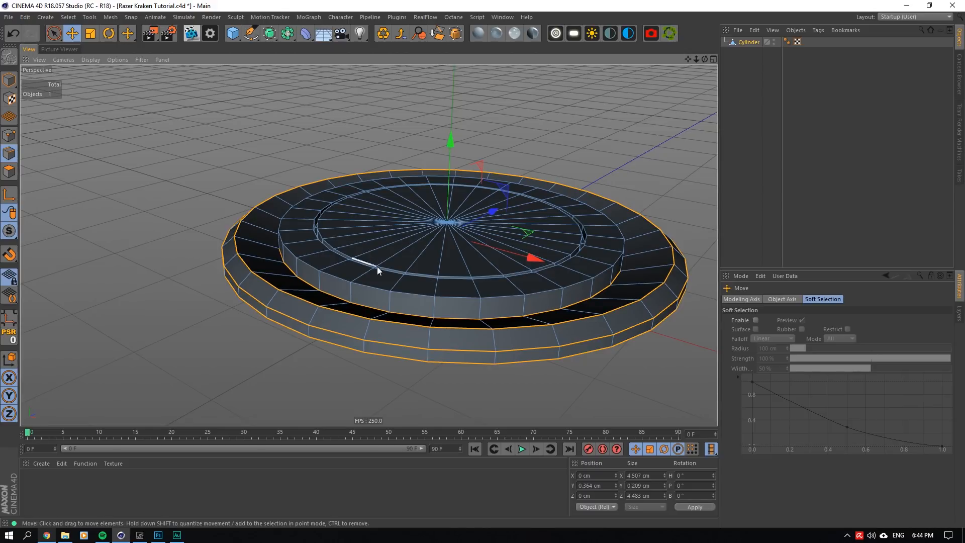
- Select the top outer edge loop of the raised inner disc and move it to about Y 0.59 cm
{"action": "scroll", "coordinate": [377, 266], "scroll_direction": "up", "scroll_amount": 1}
{"action": "double_click", "coordinate": [331, 279]}
{"action": "left_click_drag", "start_coordinate": [461, 111], "coordinate": [456, 107]}
- Add a loop cut around the top face between the disc's outer edge and the groove, at a 52% offset
{"action": "scroll", "coordinate": [375, 193], "scroll_direction": "up", "scroll_amount": 2}
{"action": "right_click", "coordinate": [352, 179]}
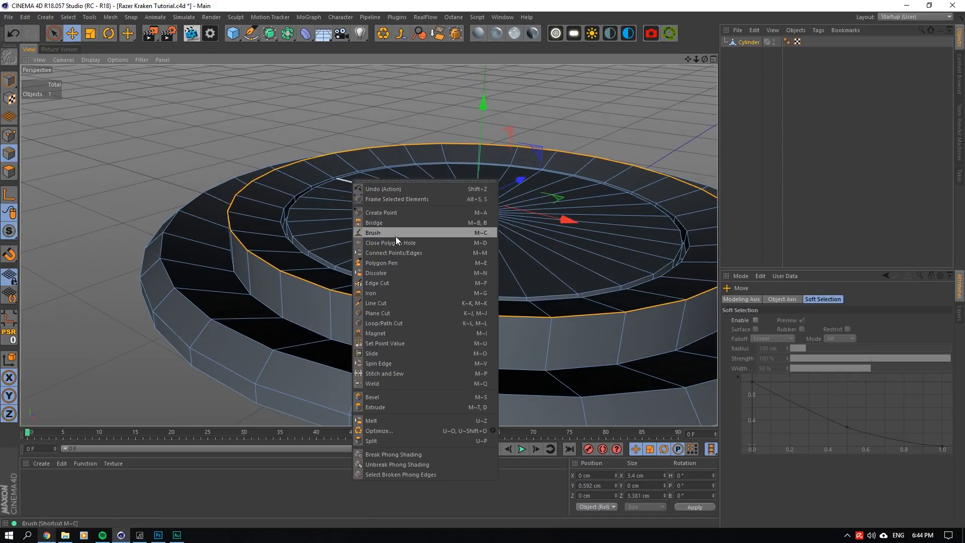
{"action": "left_click", "coordinate": [397, 236]}
{"action": "left_click", "coordinate": [284, 181]}
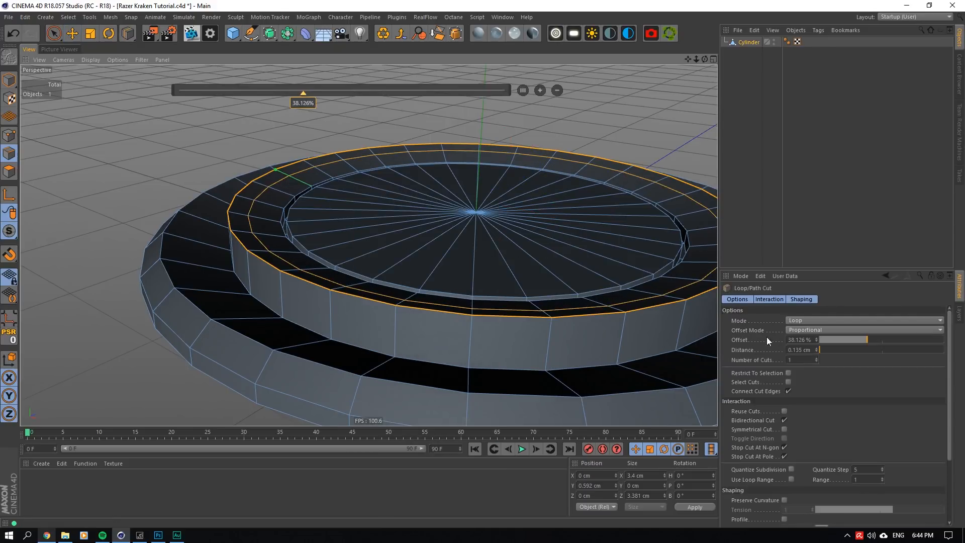
{"action": "left_click", "coordinate": [794, 339]}
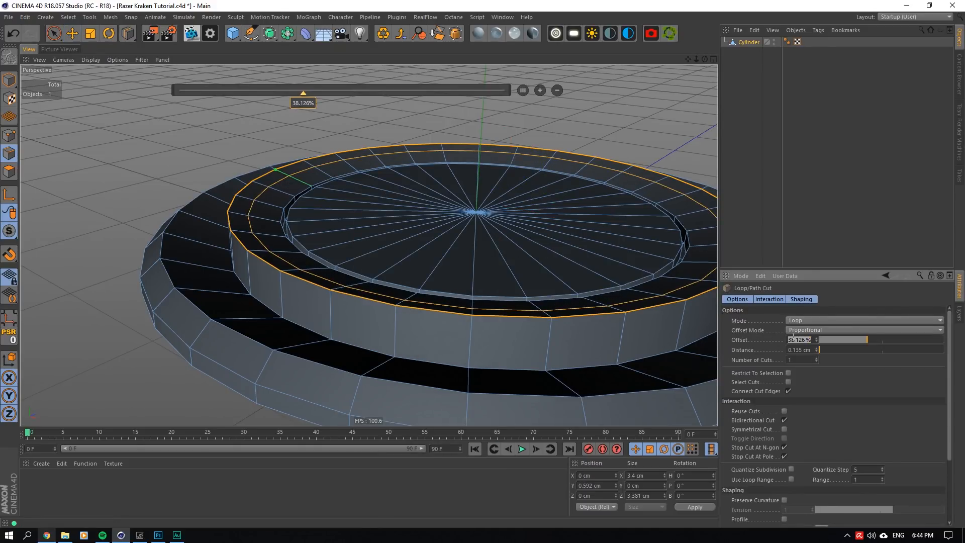
{"action": "scroll", "coordinate": [793, 337], "scroll_direction": "down", "scroll_amount": 1}
{"action": "left_click", "coordinate": [793, 340]}
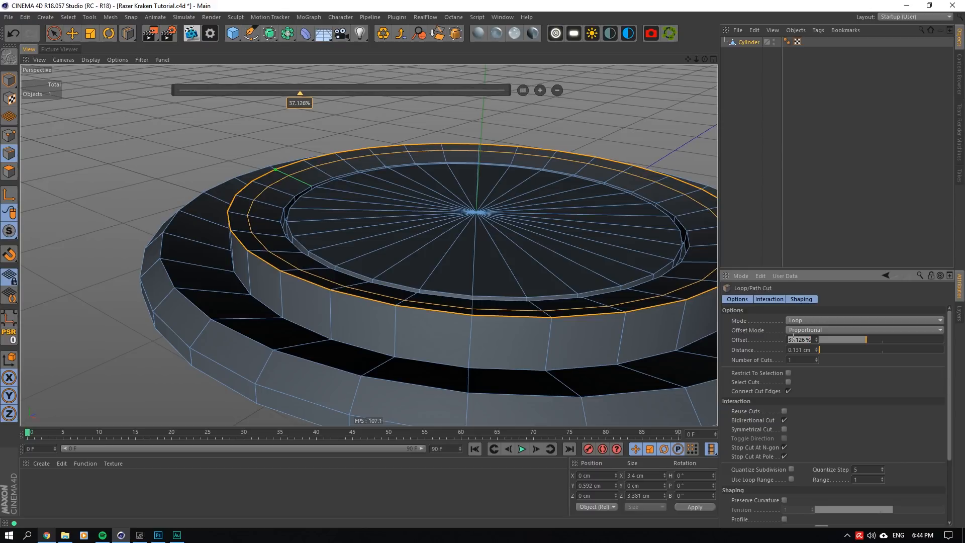
{"action": "key", "text": "Num_Lock"}
{"action": "type", "text": "52"}
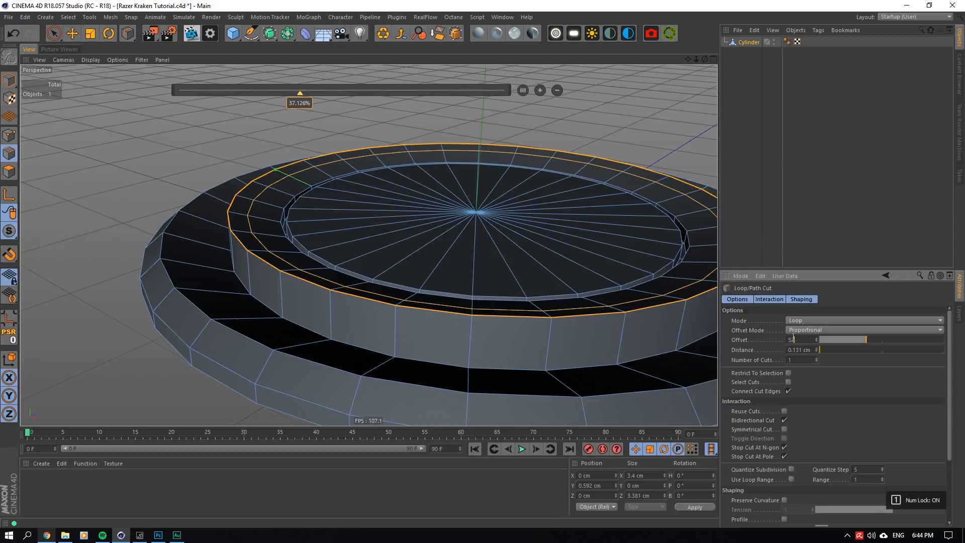
{"action": "key", "text": "Return"}
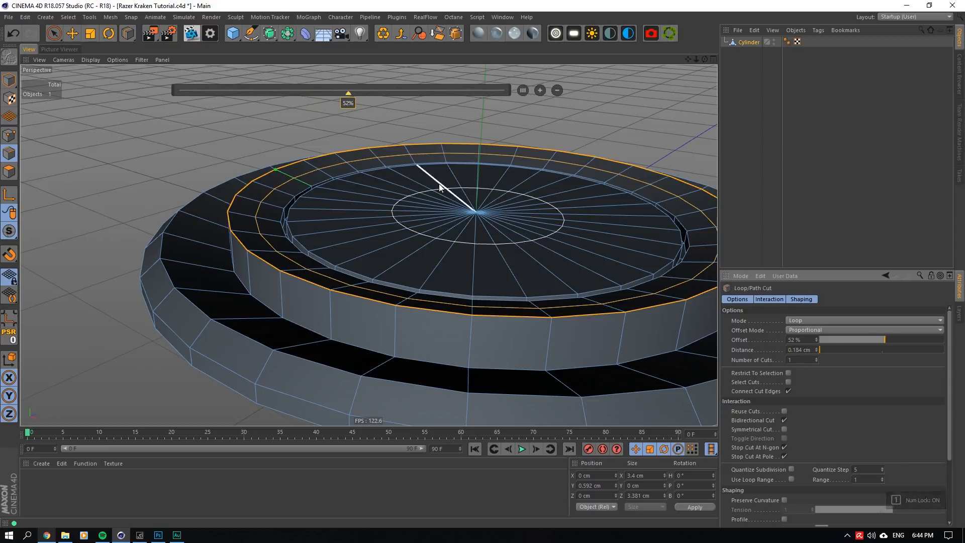
- Select the new top-face edge loop, lower it to about Y 0.54 cm and scale it out to about 3.06 cm across
{"action": "left_click", "coordinate": [65, 34]}
{"action": "double_click", "coordinate": [271, 194]}
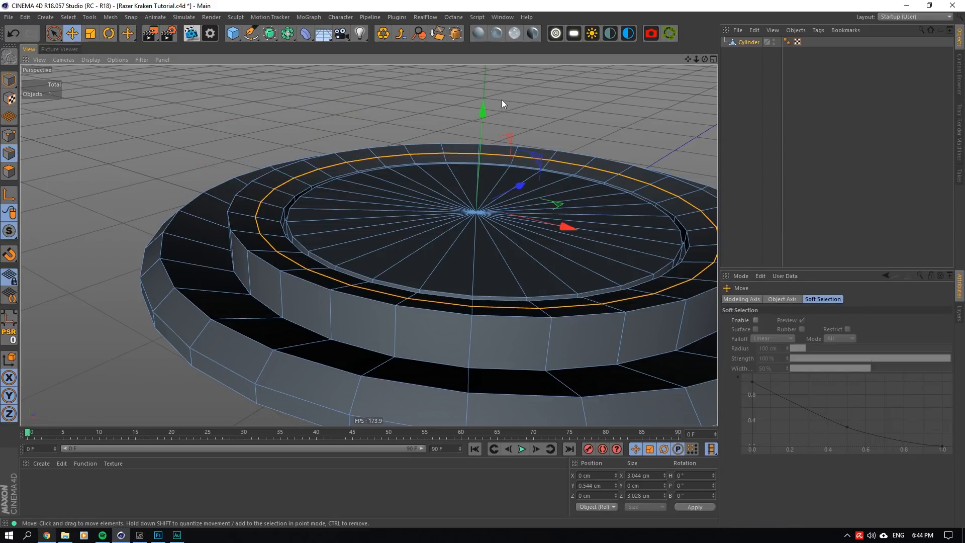
{"action": "left_click_drag", "start_coordinate": [483, 110], "coordinate": [476, 113]}
{"action": "key", "text": "t"}
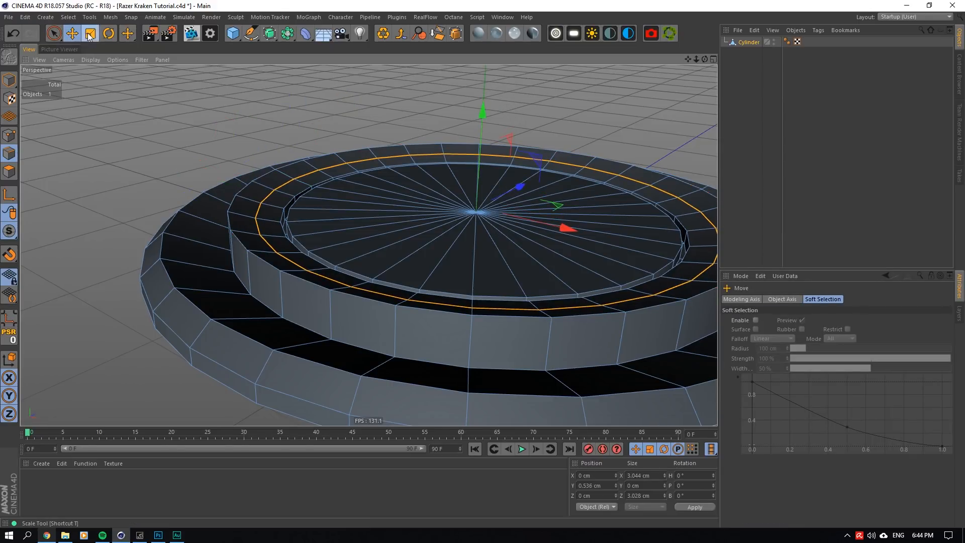
{"action": "left_click_drag", "start_coordinate": [556, 206], "coordinate": [560, 205]}
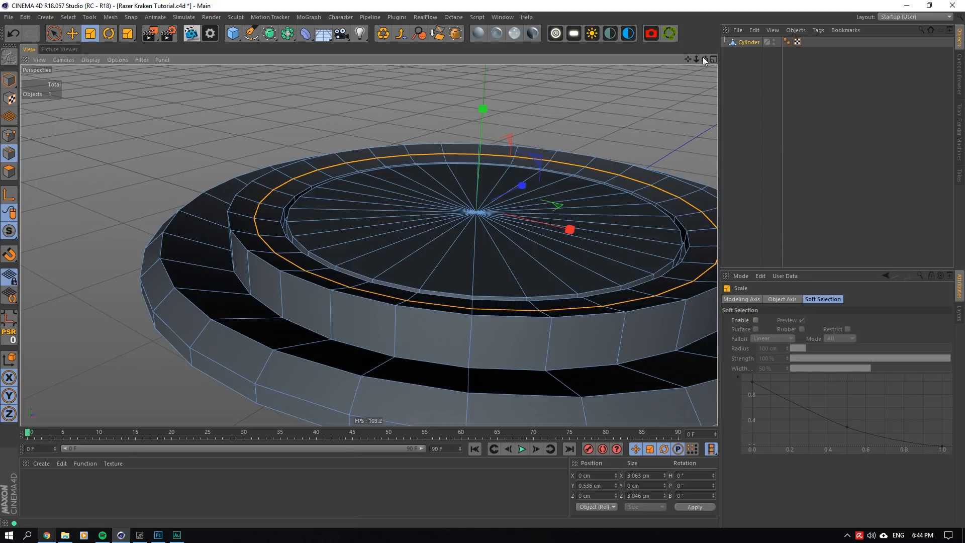
- Place the cylinder under a Subdivision Surface, disable the smoothing and reselect the cylinder
{"action": "mouse_move", "coordinate": [705, 59]}
{"action": "left_mouse_down"}
{"action": "mouse_move", "coordinate": [705, 95]}
{"action": "mouse_move", "coordinate": [705, 78]}
{"action": "left_mouse_up"}
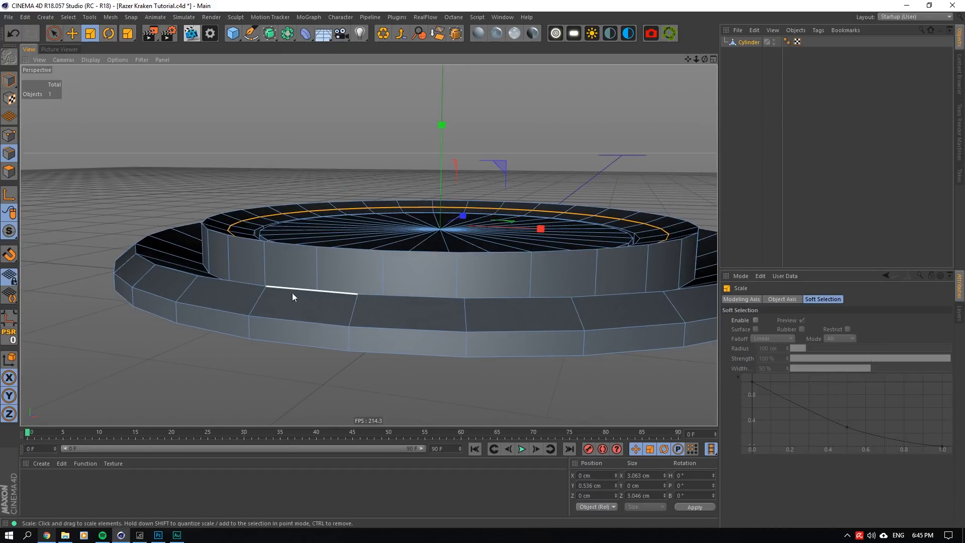
{"action": "left_click_drag", "start_coordinate": [269, 34], "coordinate": [345, 52], "text": "alt"}
{"action": "left_click", "coordinate": [808, 42]}
{"action": "left_click", "coordinate": [754, 53]}
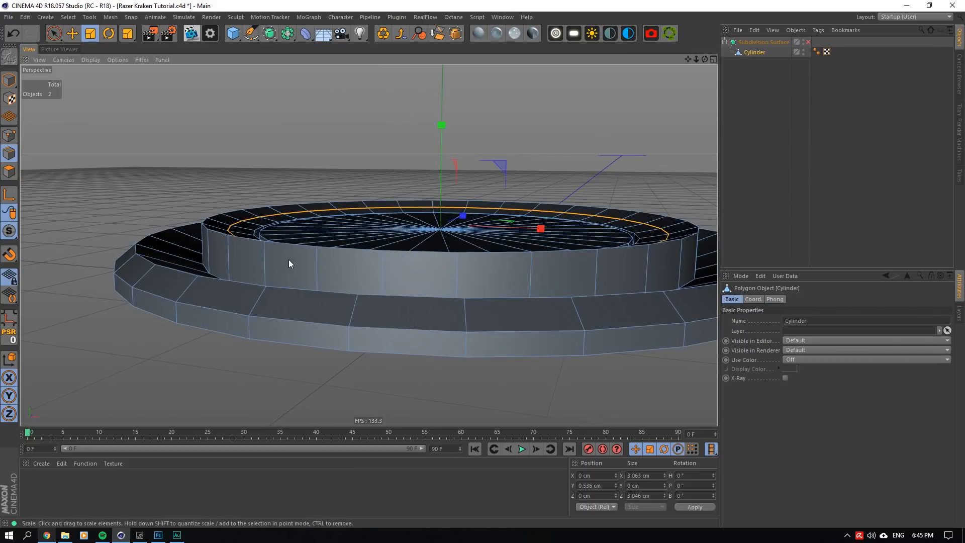
- Add supporting loop cuts near the rim's lower edge and near the side wall's base, the latter at about 11.6%
{"action": "right_click", "coordinate": [289, 260]}
{"action": "left_click", "coordinate": [320, 315]}
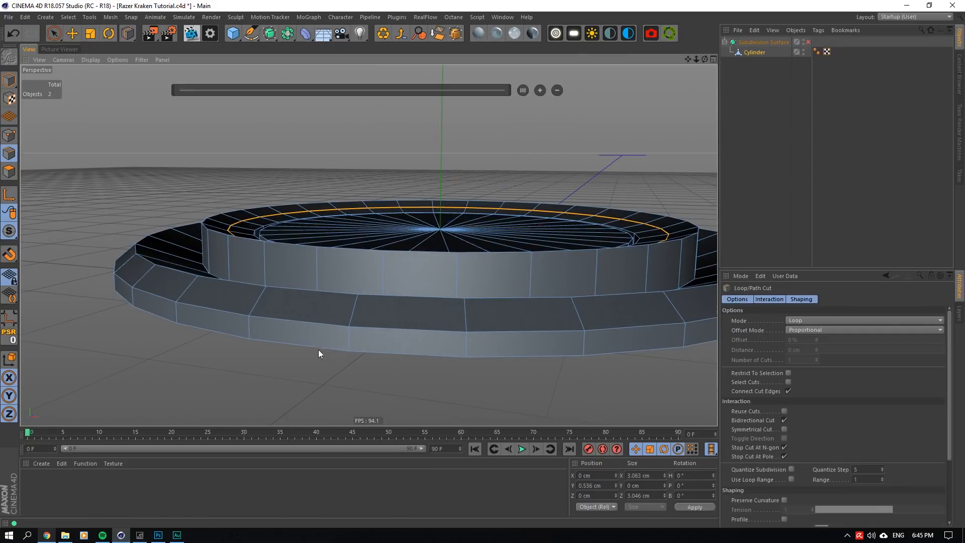
{"action": "left_click", "coordinate": [349, 348]}
{"action": "left_click_drag", "start_coordinate": [372, 212], "coordinate": [377, 360], "text": "alt"}
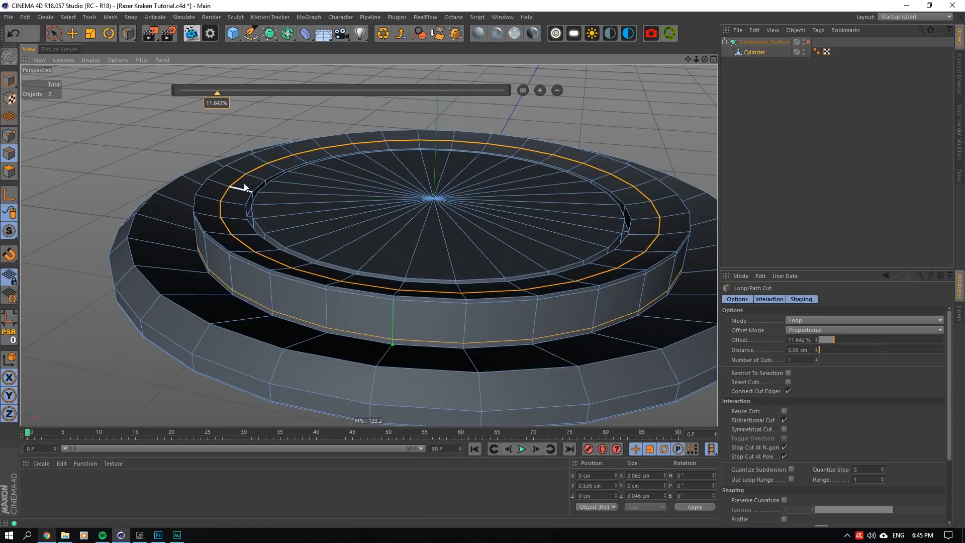
- Set the project's View Clipping to Small
{"action": "scroll", "coordinate": [241, 189], "scroll_direction": "up", "scroll_amount": 5}
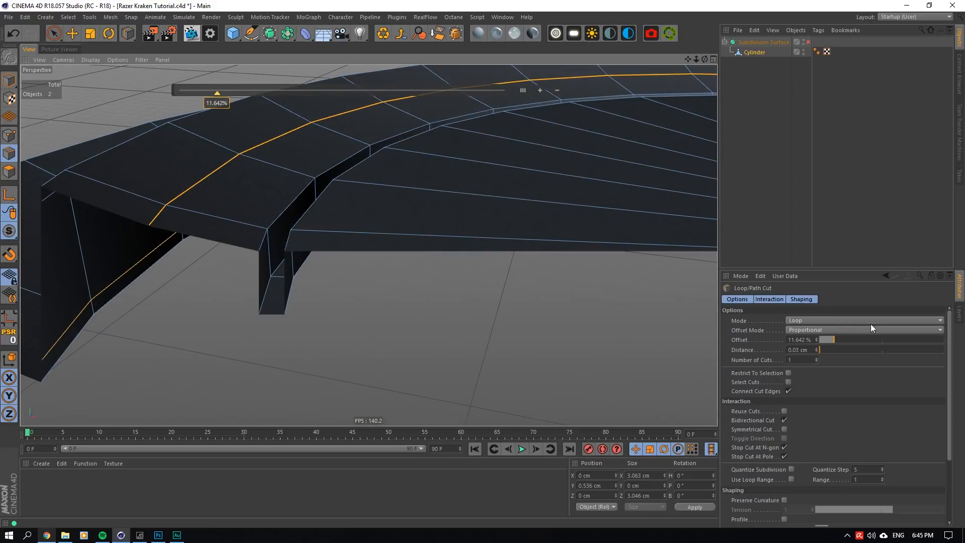
{"action": "left_click", "coordinate": [741, 276]}
{"action": "left_click", "coordinate": [756, 334]}
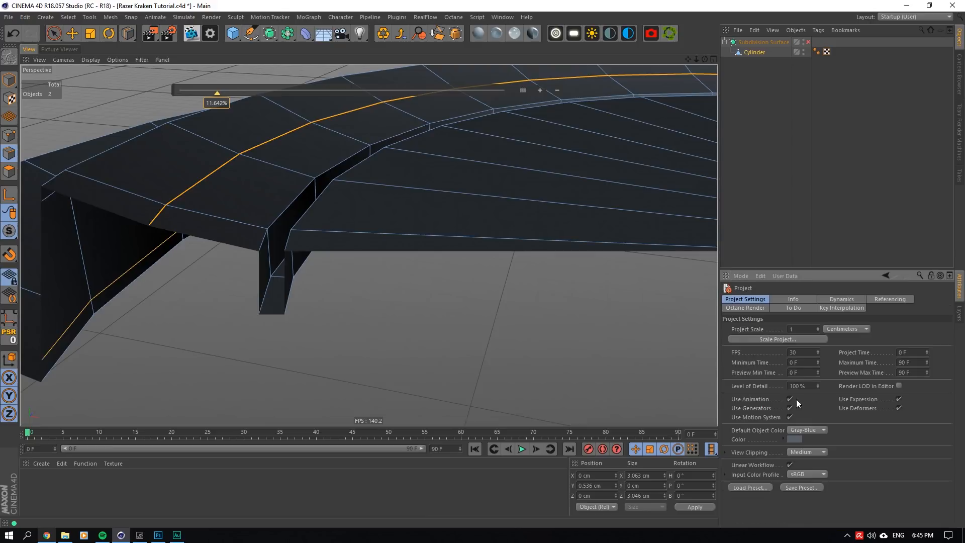
{"action": "left_click", "coordinate": [813, 451]}
{"action": "left_click", "coordinate": [798, 473]}
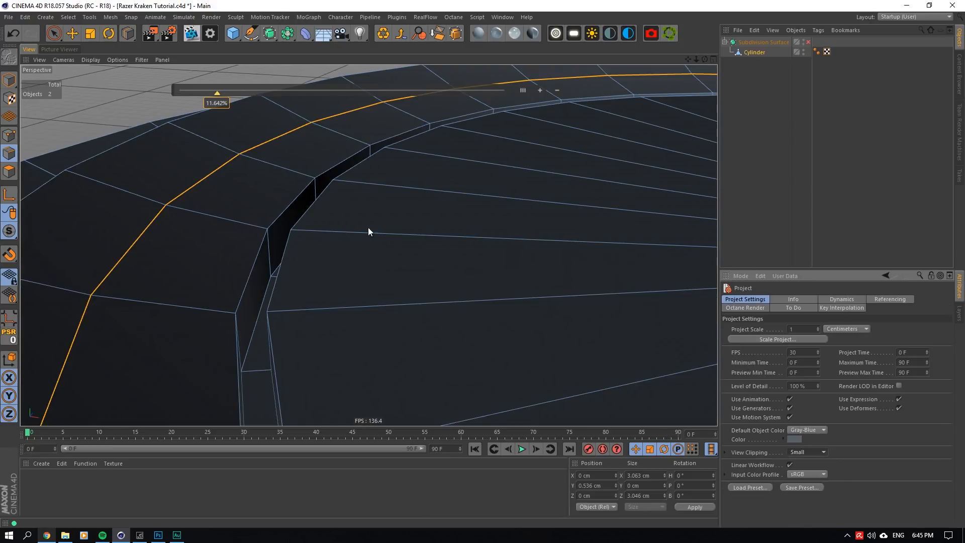
- Add supporting loop cuts beside the groove's inner and outer top edges and along both sides of its floor
{"action": "left_click", "coordinate": [294, 231]}
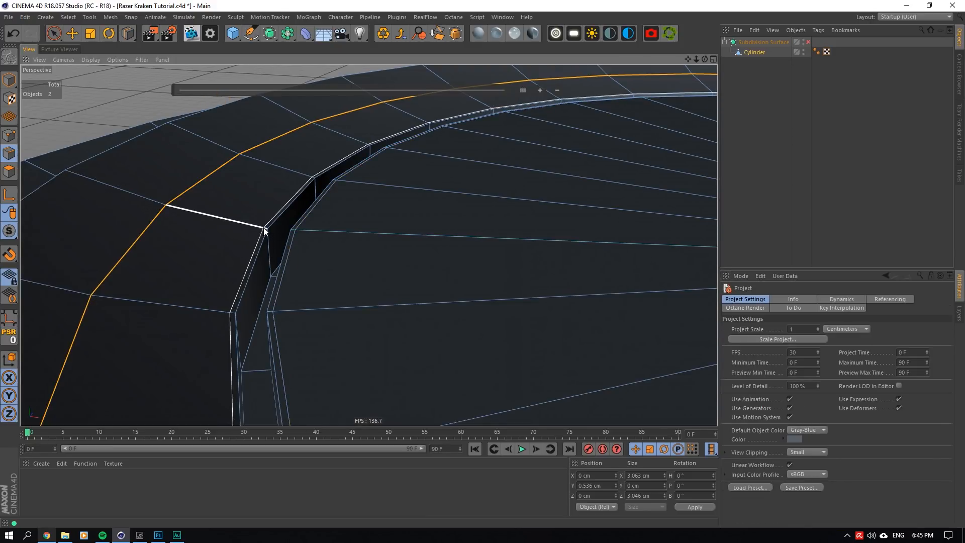
{"action": "left_click", "coordinate": [263, 227]}
{"action": "scroll", "coordinate": [250, 285], "scroll_direction": "up", "scroll_amount": 1}
{"action": "scroll", "coordinate": [265, 251], "scroll_direction": "up", "scroll_amount": 6}
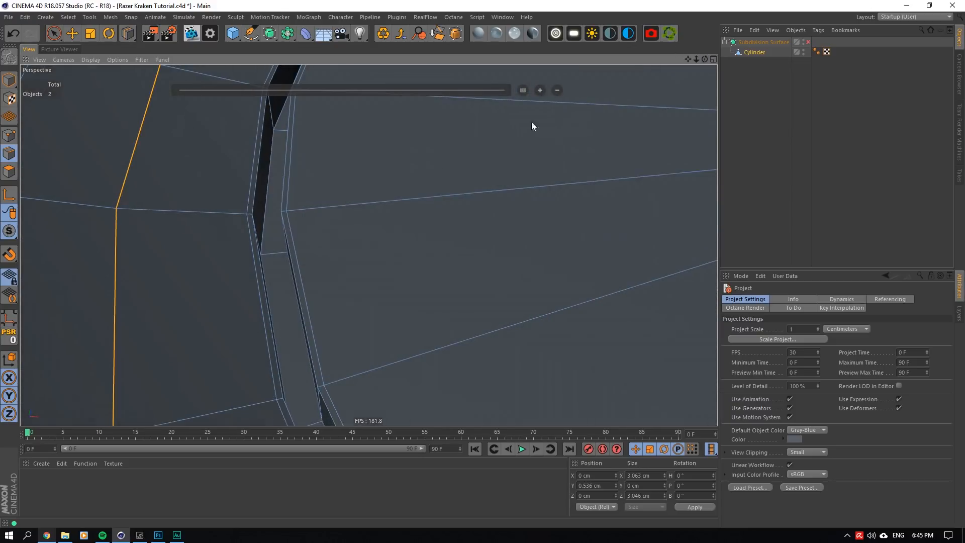
{"action": "left_click", "coordinate": [256, 264]}
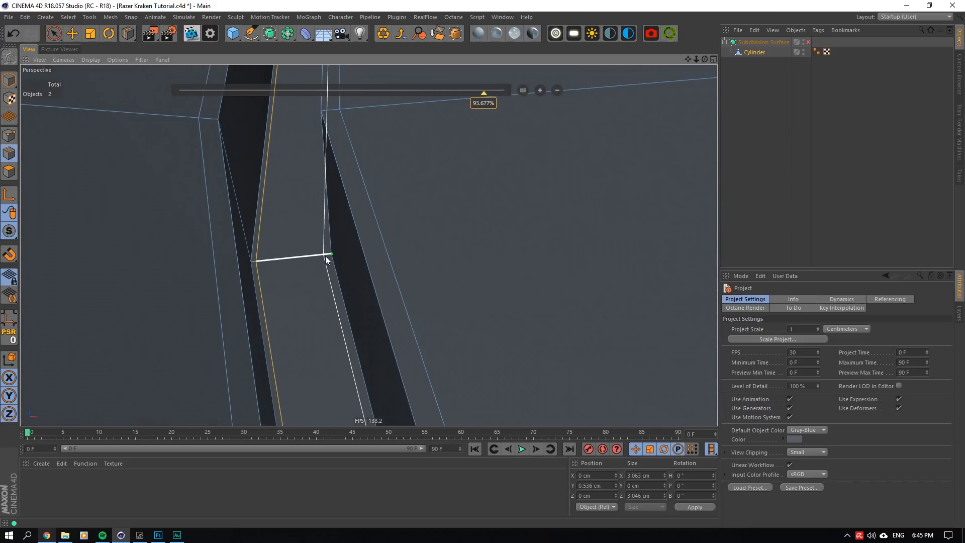
{"action": "scroll", "coordinate": [332, 249], "scroll_direction": "down", "scroll_amount": 3}
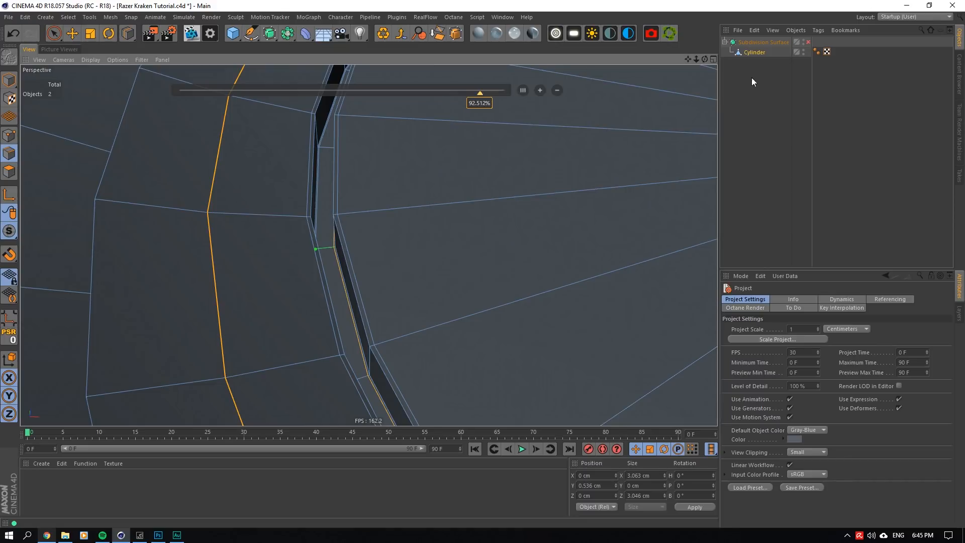
- Preview the groove with the Subdivision Surface enabled, disable it again and reselect the cylinder
{"action": "left_click", "coordinate": [808, 42]}
{"action": "scroll", "coordinate": [367, 243], "scroll_direction": "up", "scroll_amount": 4}
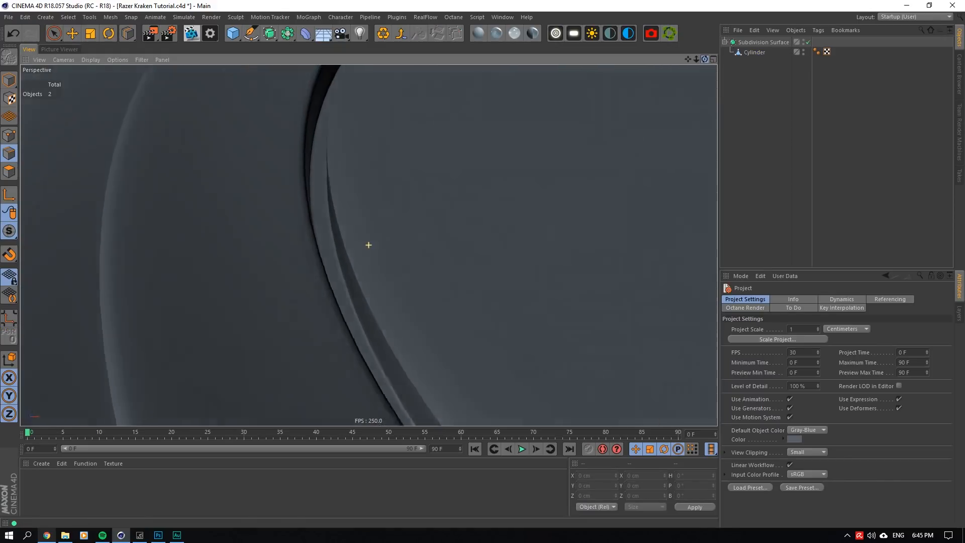
{"action": "left_click", "coordinate": [808, 42]}
{"action": "left_click", "coordinate": [755, 53]}
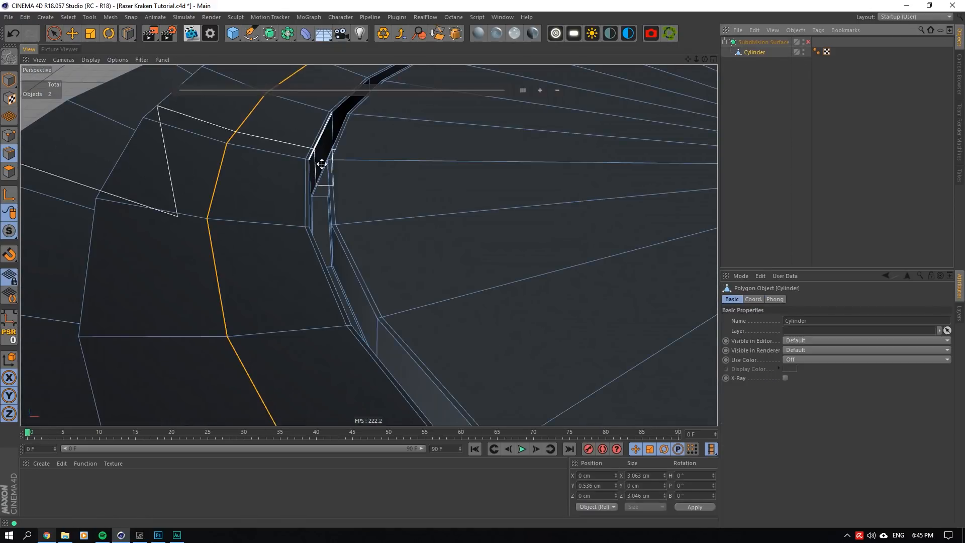
- Add supporting loop cuts near the top of the groove's inner and outer walls, the inner one at about 92.5%
{"action": "scroll", "coordinate": [320, 160], "scroll_direction": "up", "scroll_amount": 5}
{"action": "left_click_drag", "start_coordinate": [705, 59], "coordinate": [744, 31]}
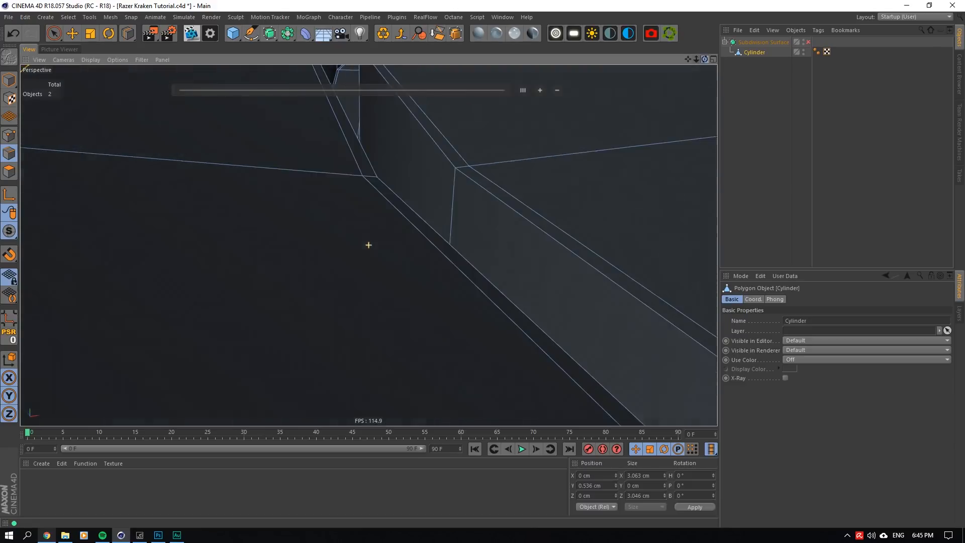
{"action": "left_click", "coordinate": [459, 178]}
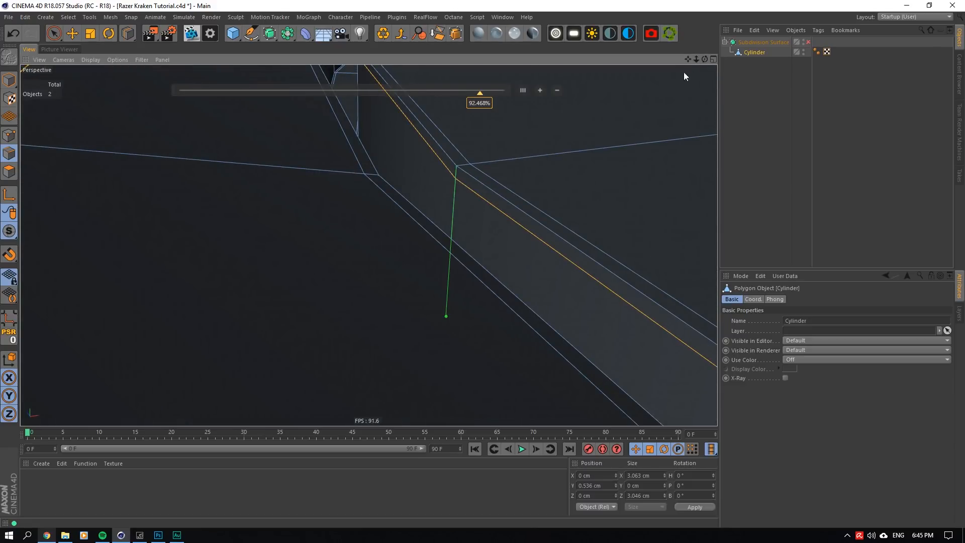
{"action": "left_click_drag", "start_coordinate": [704, 59], "coordinate": [814, 75]}
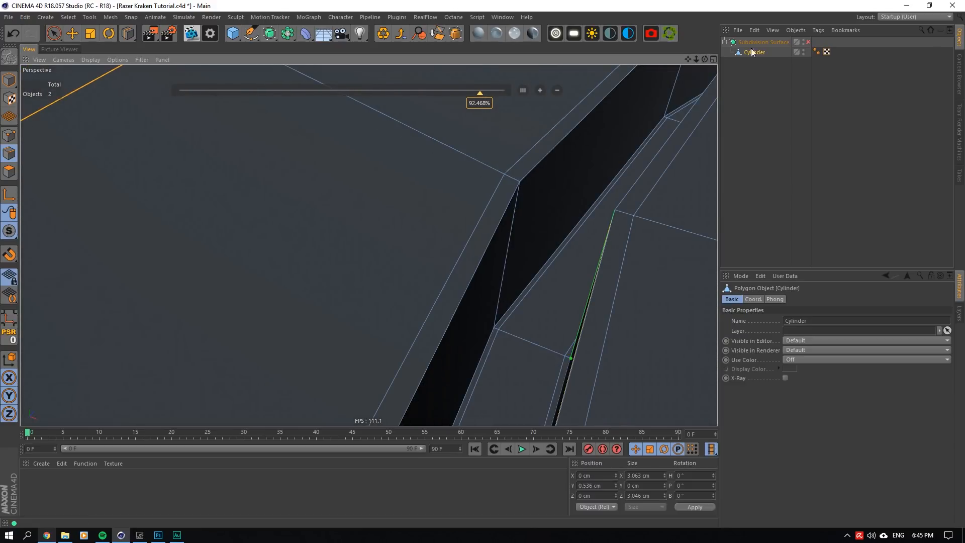
{"action": "left_click_drag", "start_coordinate": [689, 59], "coordinate": [912, 291]}
{"action": "left_click", "coordinate": [292, 278]}
{"action": "left_click", "coordinate": [825, 108]}
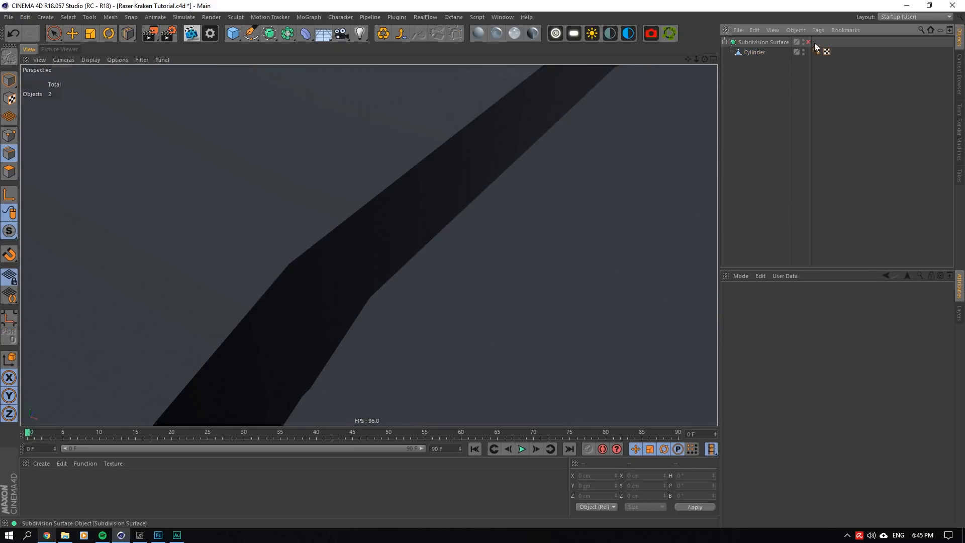
- Check the groove's upper edges with the Subdivision Surface enabled, disable it again and reselect the cylinder
{"action": "left_click", "coordinate": [808, 43]}
{"action": "left_click_drag", "start_coordinate": [706, 59], "coordinate": [755, 113]}
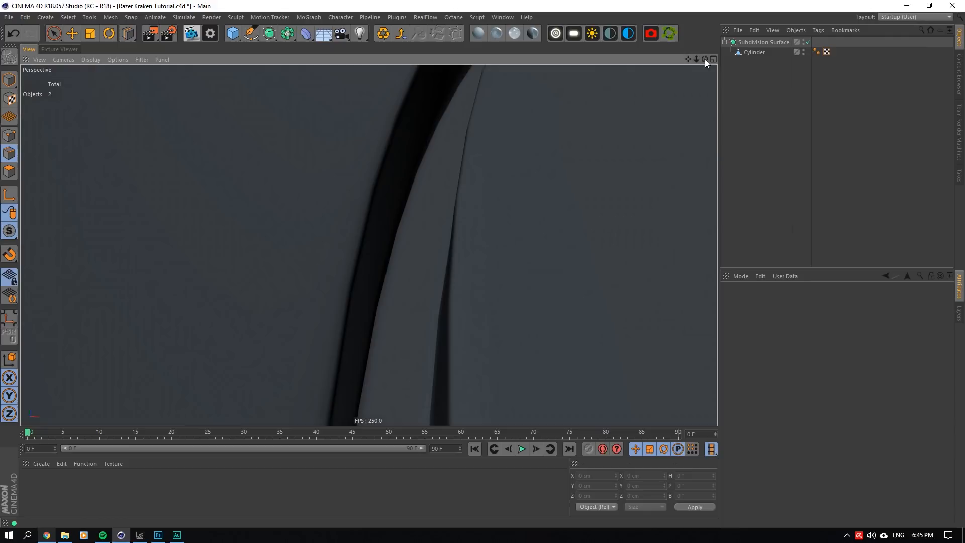
{"action": "left_click", "coordinate": [808, 42]}
{"action": "left_click", "coordinate": [755, 53]}
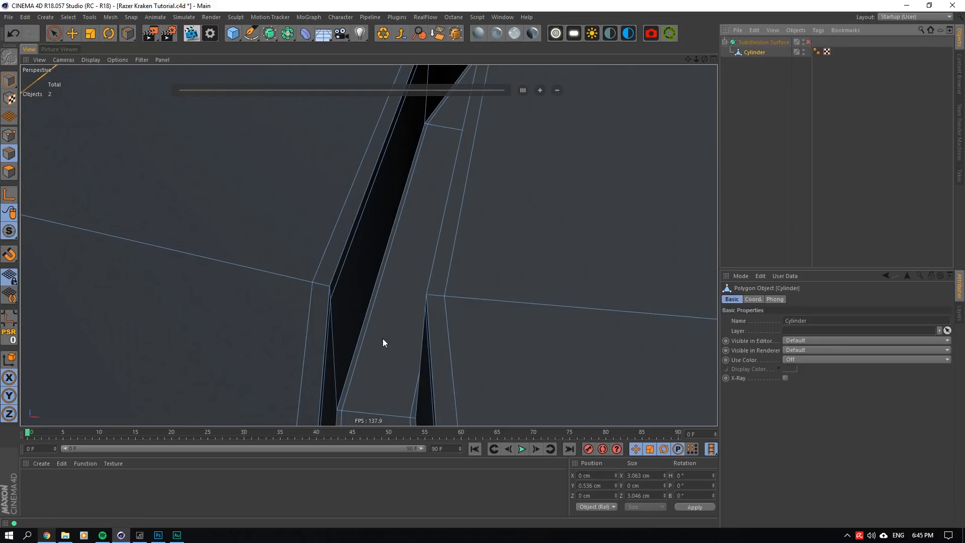
- Add supporting loop cuts near the bottom of both groove walls, the outer wall's at about 87.2%
{"action": "left_click", "coordinate": [425, 116]}
{"action": "mouse_move", "coordinate": [705, 59]}
{"action": "left_mouse_down"}
{"action": "mouse_move", "coordinate": [769, 62]}
{"action": "mouse_move", "coordinate": [704, 60]}
{"action": "left_mouse_up"}
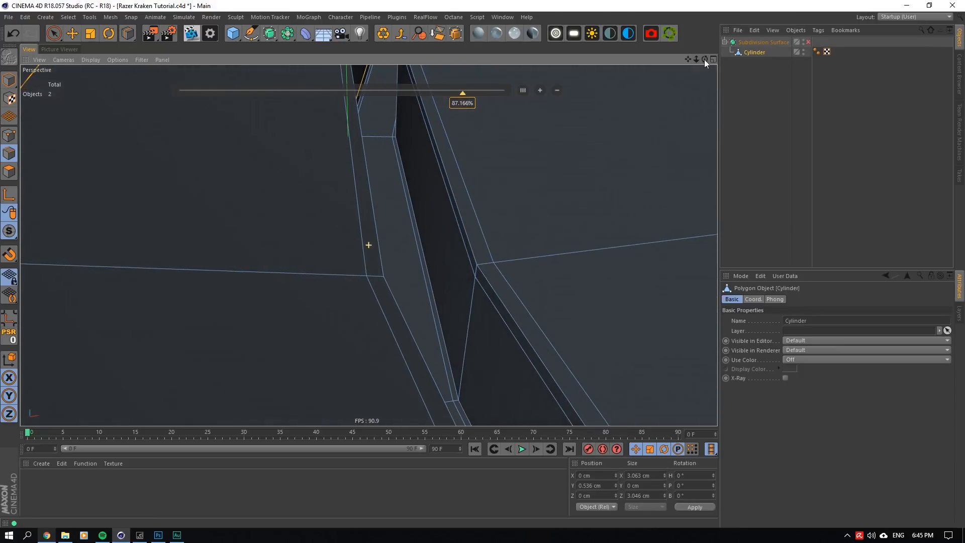
{"action": "left_click", "coordinate": [462, 391]}
{"action": "left_click", "coordinate": [756, 146]}
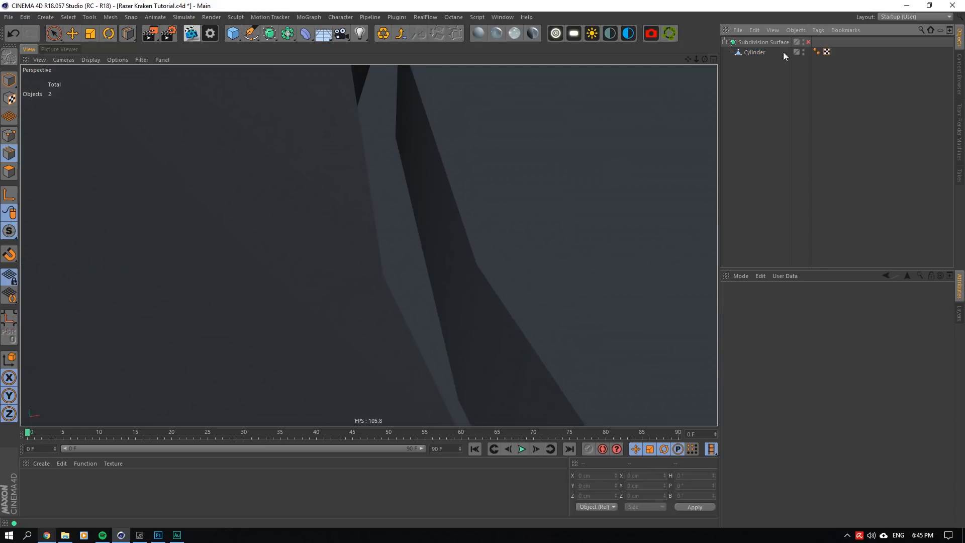
- Inspect the smoothed groove and whole disc with the Subdivision Surface enabled, then disable it
{"action": "left_click", "coordinate": [808, 42]}
{"action": "mouse_move", "coordinate": [697, 59]}
{"action": "left_mouse_down"}
{"action": "mouse_move", "coordinate": [623, 59]}
{"action": "mouse_move", "coordinate": [701, 46]}
{"action": "left_mouse_up"}
{"action": "scroll", "coordinate": [434, 285], "scroll_direction": "up", "scroll_amount": 4}
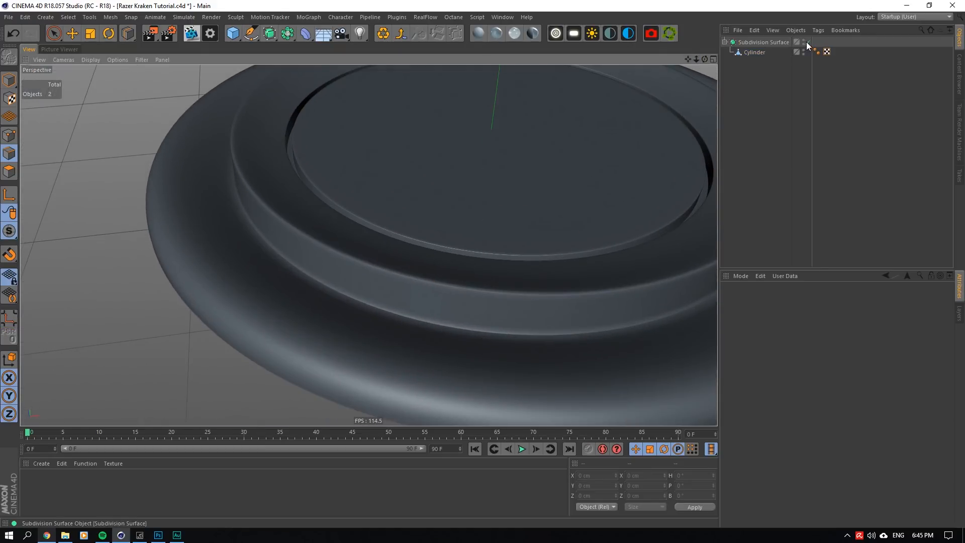
{"action": "left_click", "coordinate": [808, 42]}
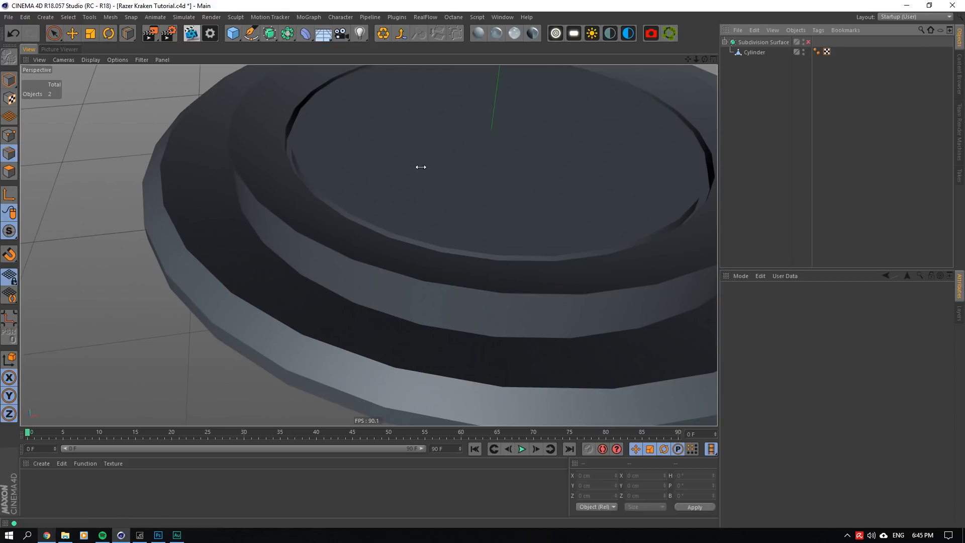
- Add a supporting loop cut to the cylinder close to the outer edge of the lower ledge
{"action": "left_click", "coordinate": [759, 42]}
{"action": "left_click", "coordinate": [752, 52]}
{"action": "scroll", "coordinate": [171, 231], "scroll_direction": "up", "scroll_amount": 3}
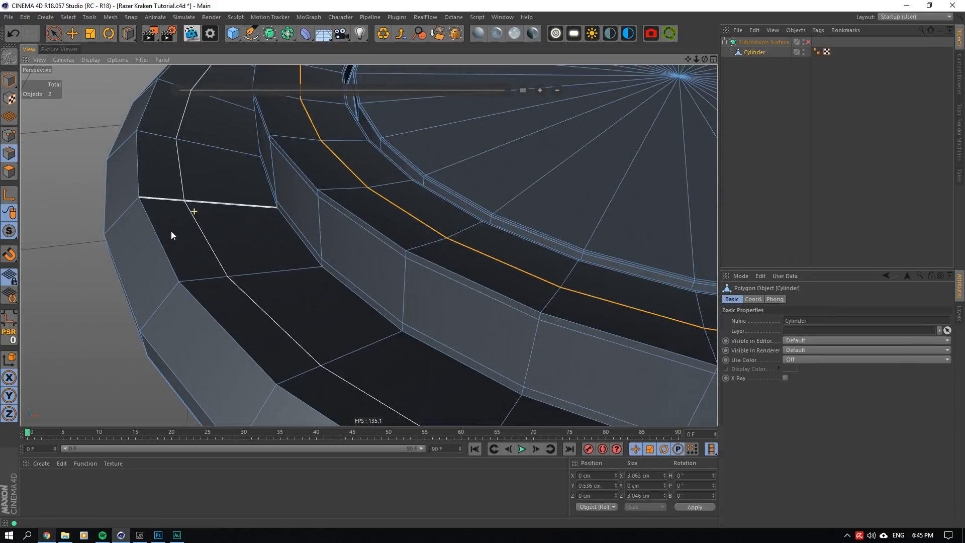
{"action": "scroll", "coordinate": [191, 272], "scroll_direction": "up", "scroll_amount": 1}
{"action": "left_click", "coordinate": [189, 281]}
{"action": "left_click", "coordinate": [763, 127]}
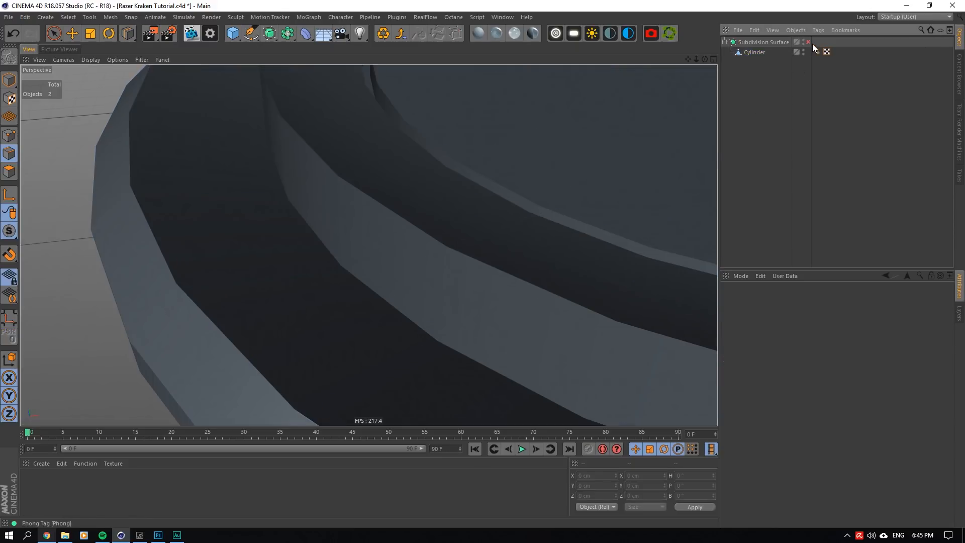
- Enable the Subdivision Surface and inspect the smoothed outer rim from the side
{"action": "left_click", "coordinate": [809, 42]}
{"action": "left_click_drag", "start_coordinate": [705, 58], "coordinate": [698, 62]}
{"action": "scroll", "coordinate": [368, 245], "scroll_direction": "down", "scroll_amount": 5}
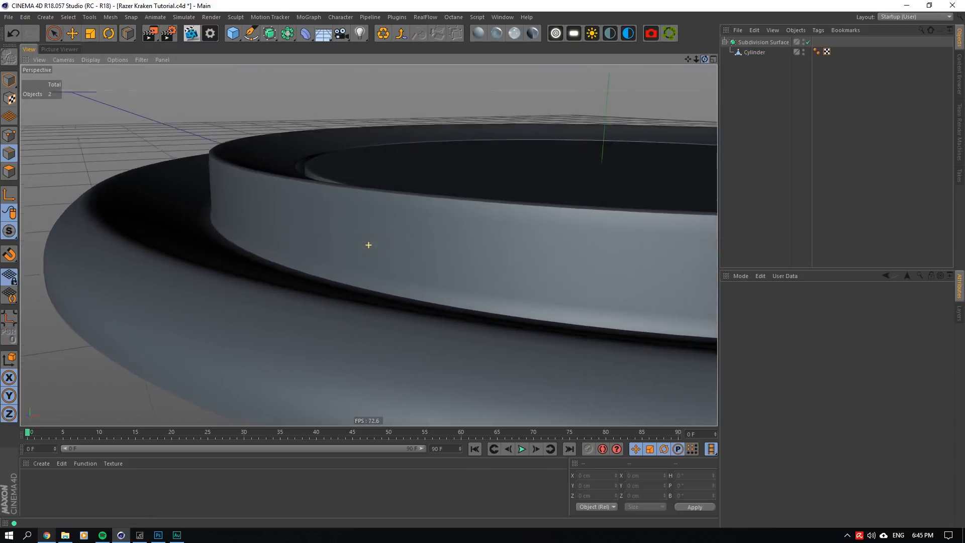
- Add a supporting loop cut near the top of the rim's outer side band and re-enable the Subdivision Surface
{"action": "left_click", "coordinate": [809, 42]}
{"action": "left_click", "coordinate": [754, 52]}
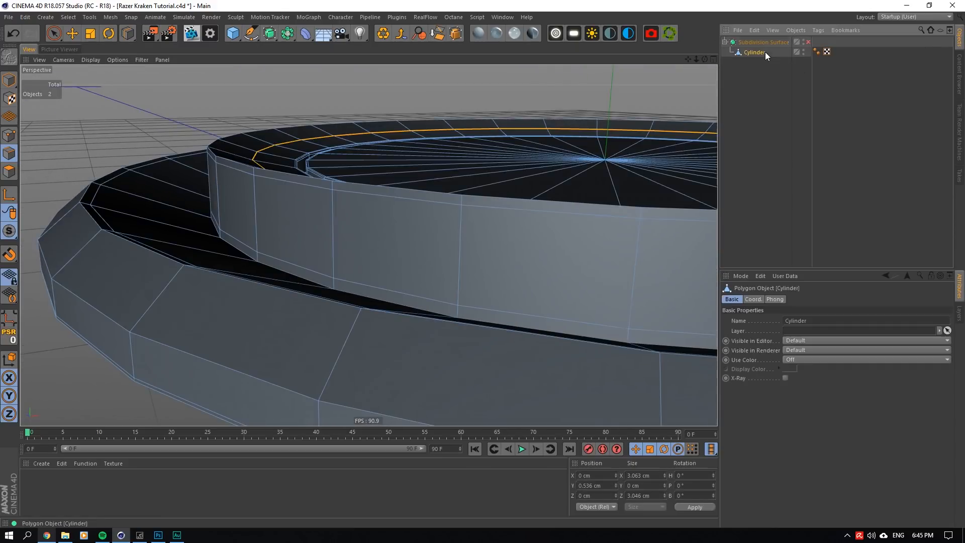
{"action": "left_click", "coordinate": [131, 340]}
{"action": "left_click", "coordinate": [759, 126]}
{"action": "left_click", "coordinate": [808, 42]}
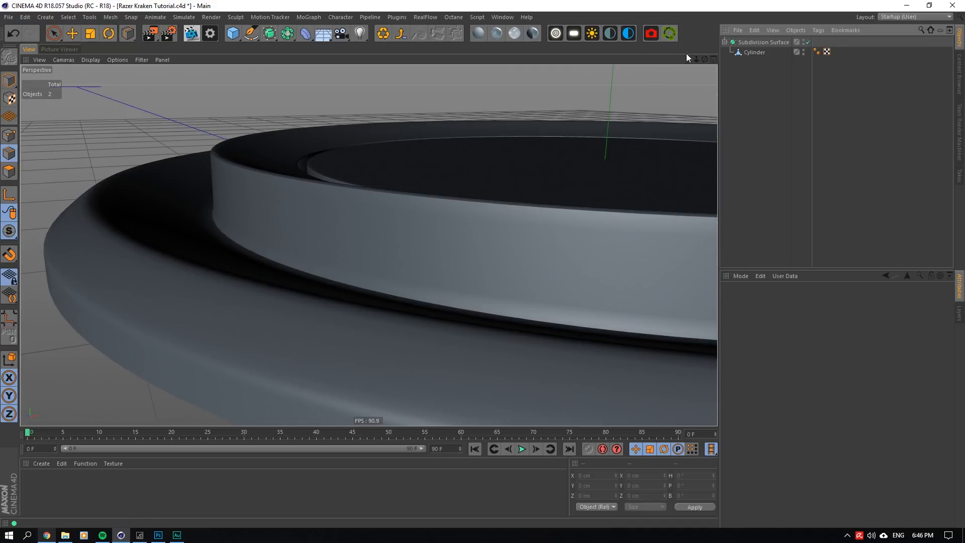
{"action": "left_click_drag", "start_coordinate": [705, 60], "coordinate": [712, 80]}
- Set the Subdivision Surface's Subdivision Editor level to 3
{"action": "left_click", "coordinate": [764, 43]}
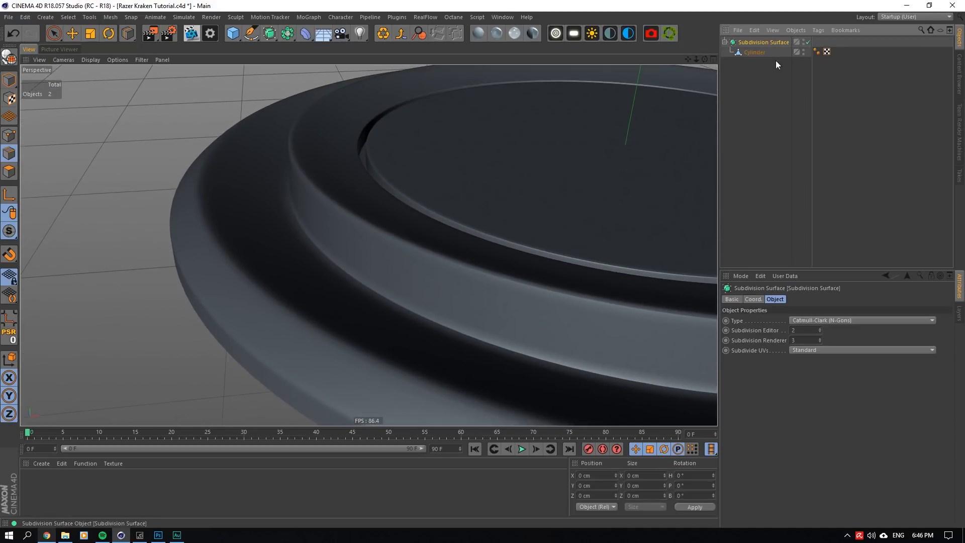
{"action": "double_click", "coordinate": [805, 332]}
{"action": "type", "text": "3"}
{"action": "left_click", "coordinate": [805, 339]}
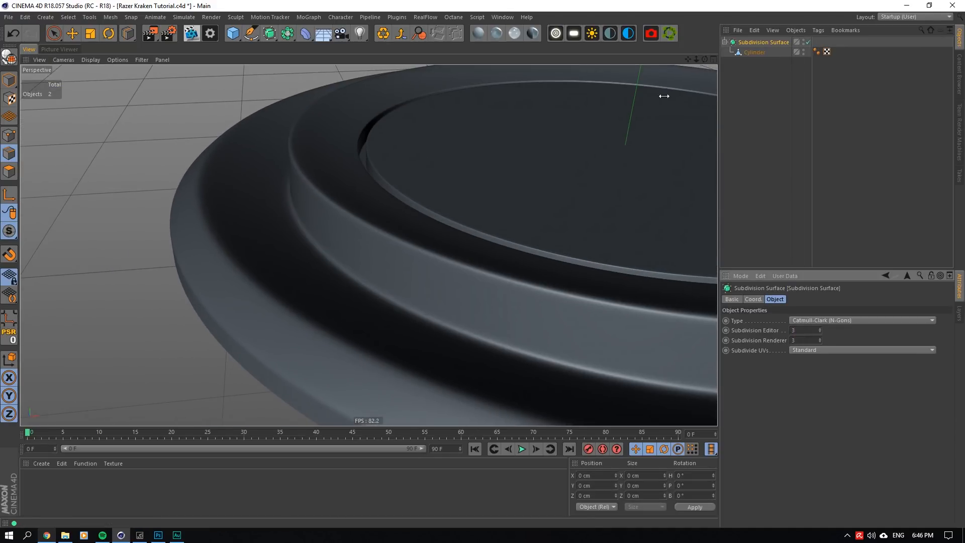
{"action": "mouse_move", "coordinate": [689, 58]}
{"action": "left_mouse_down"}
{"action": "mouse_move", "coordinate": [707, 65]}
{"action": "mouse_move", "coordinate": [703, 31]}
{"action": "mouse_move", "coordinate": [681, 74]}
{"action": "left_mouse_up"}
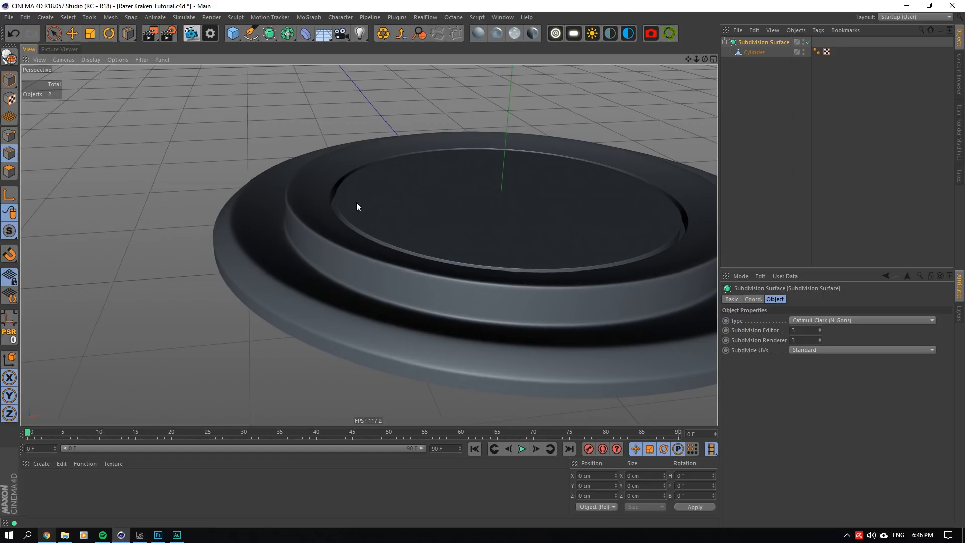
- Disable the Subdivision Surface and slightly scale the supporting edge loop on the disc's top just inside the groove
{"action": "scroll", "coordinate": [348, 197], "scroll_direction": "up", "scroll_amount": 5}
{"action": "key", "text": "q"}
{"action": "left_click", "coordinate": [789, 50]}
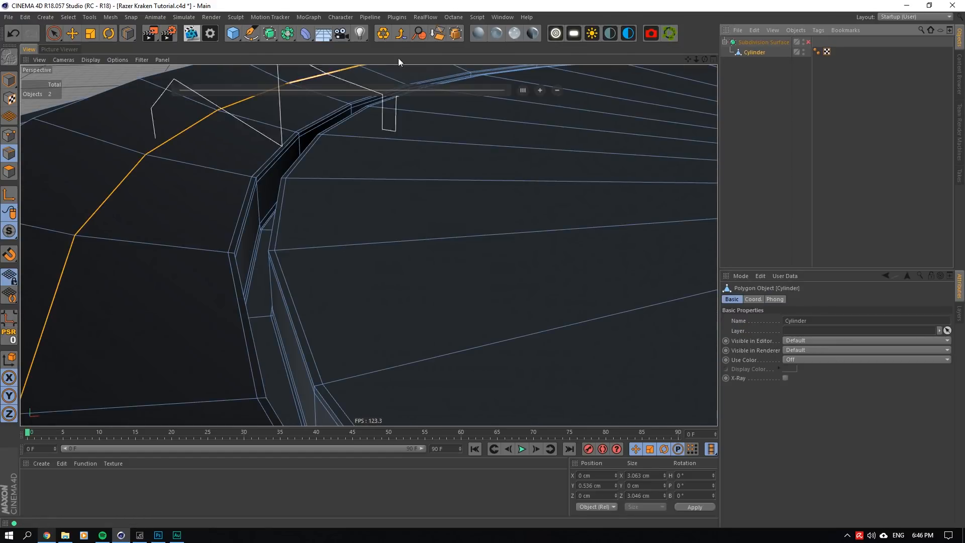
{"action": "middle_click_drag", "start_coordinate": [542, 81], "coordinate": [565, 53], "text": "alt"}
{"action": "left_click", "coordinate": [75, 36]}
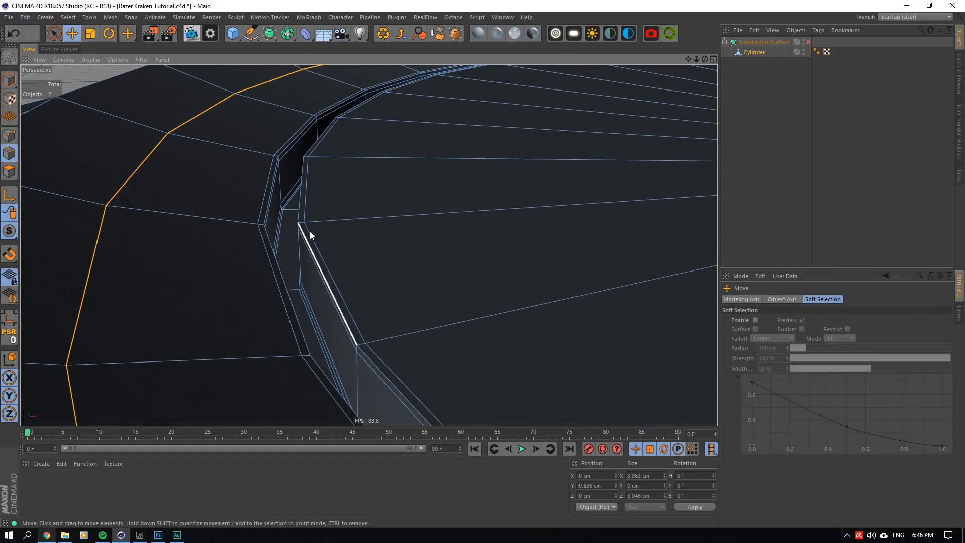
{"action": "double_click", "coordinate": [310, 233]}
{"action": "left_click", "coordinate": [90, 34]}
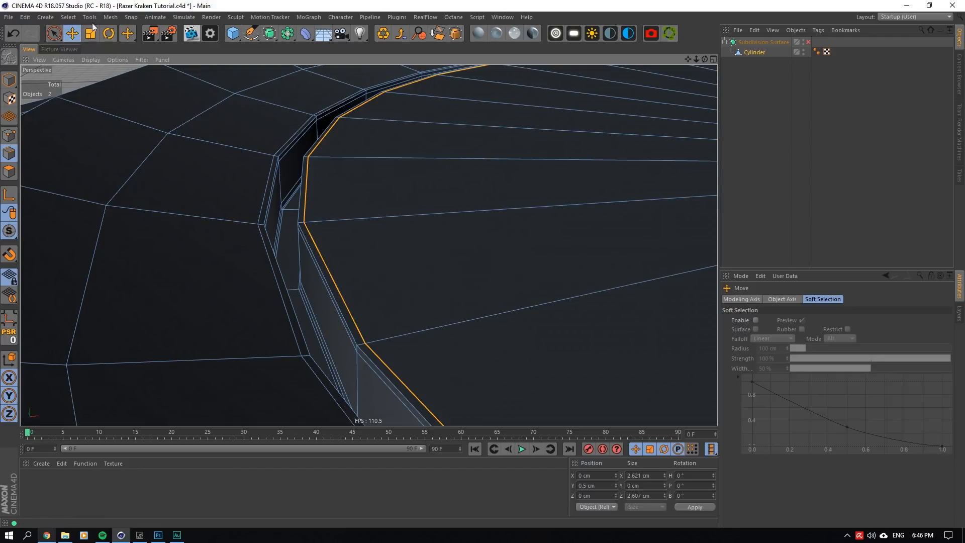
{"action": "left_click_drag", "start_coordinate": [478, 151], "coordinate": [508, 151], "text": "alt"}
{"action": "left_click_drag", "start_coordinate": [508, 152], "coordinate": [505, 152]}
- Select the upper supporting loop on the groove's inner wall and move it slightly down
{"action": "scroll", "coordinate": [322, 194], "scroll_direction": "up", "scroll_amount": 5}
{"action": "double_click", "coordinate": [204, 126]}
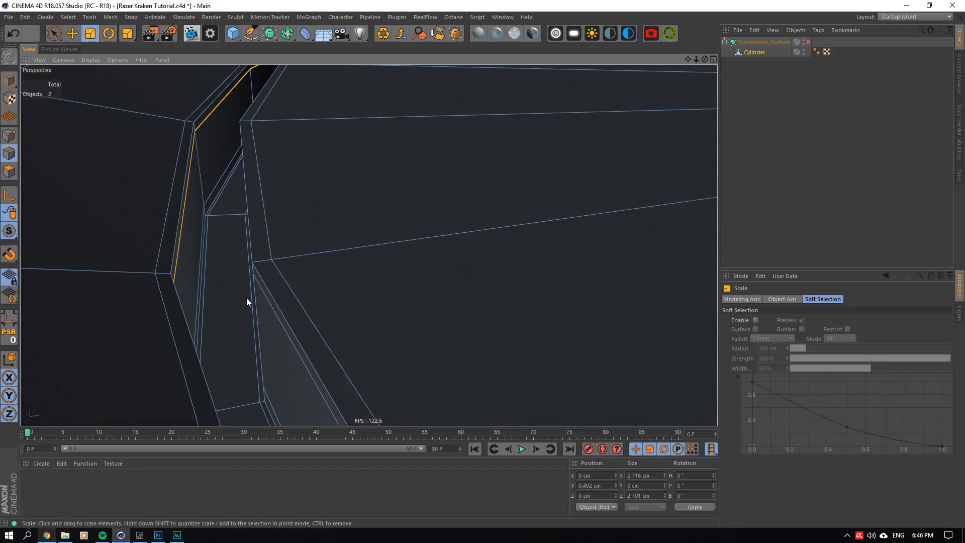
{"action": "left_click", "coordinate": [258, 297]}
{"action": "left_click", "coordinate": [265, 293]}
{"action": "left_click", "coordinate": [72, 34]}
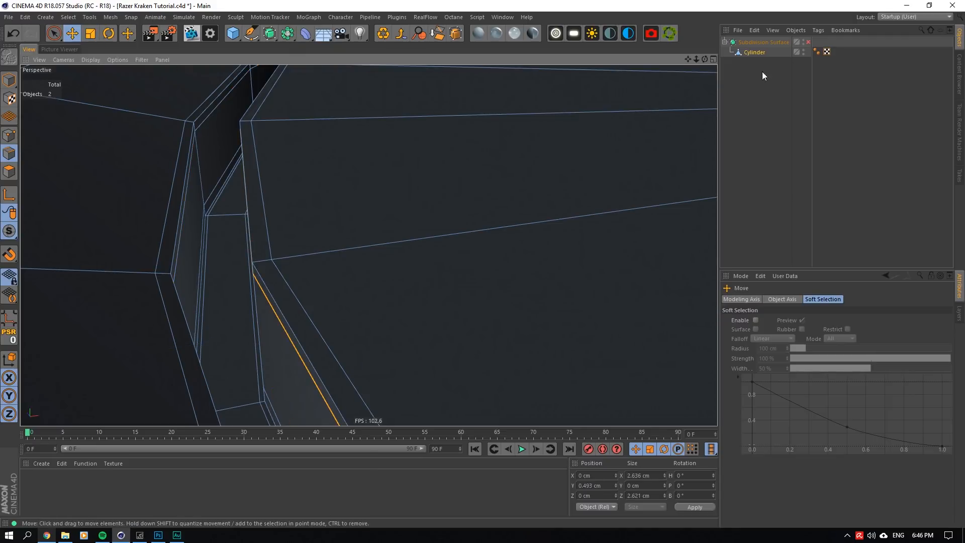
{"action": "left_click_drag", "start_coordinate": [282, 282], "coordinate": [388, 244], "text": "alt"}
{"action": "left_click_drag", "start_coordinate": [675, 77], "coordinate": [671, 78]}
{"action": "left_click_drag", "start_coordinate": [553, 151], "coordinate": [352, 242], "text": "alt"}
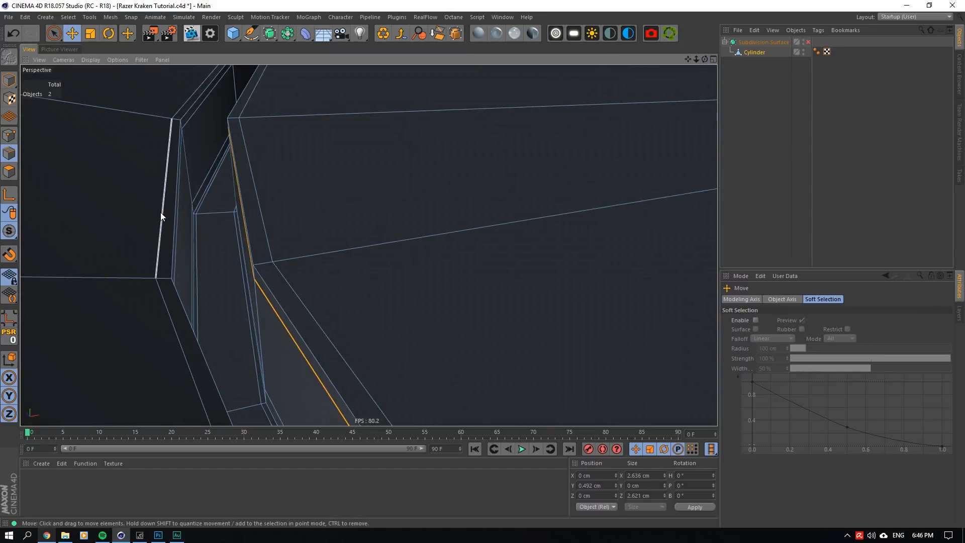
- Remove the supporting loop outside the groove's outer top edge and recut it with Loop/Path Cut at about 95.4%
{"action": "double_click", "coordinate": [161, 213]}
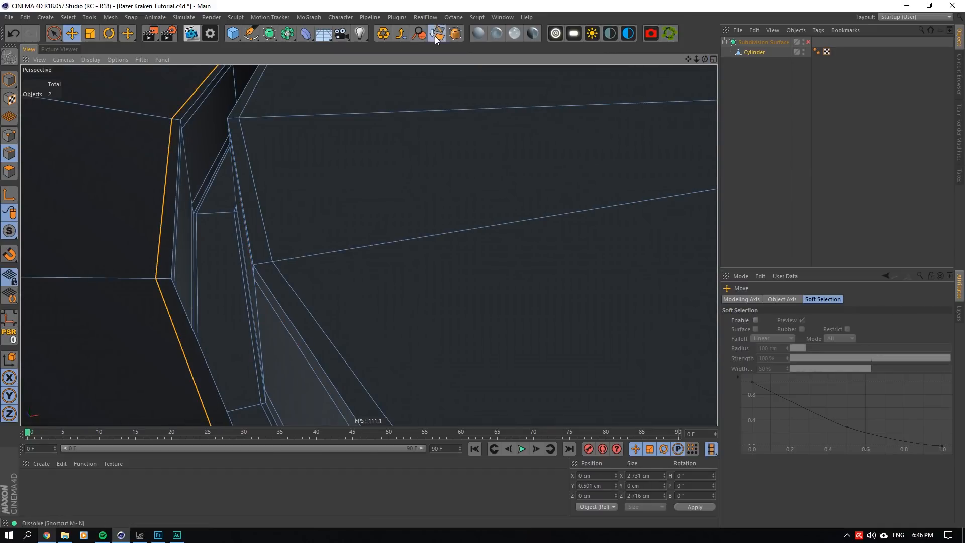
{"action": "right_click", "coordinate": [319, 244]}
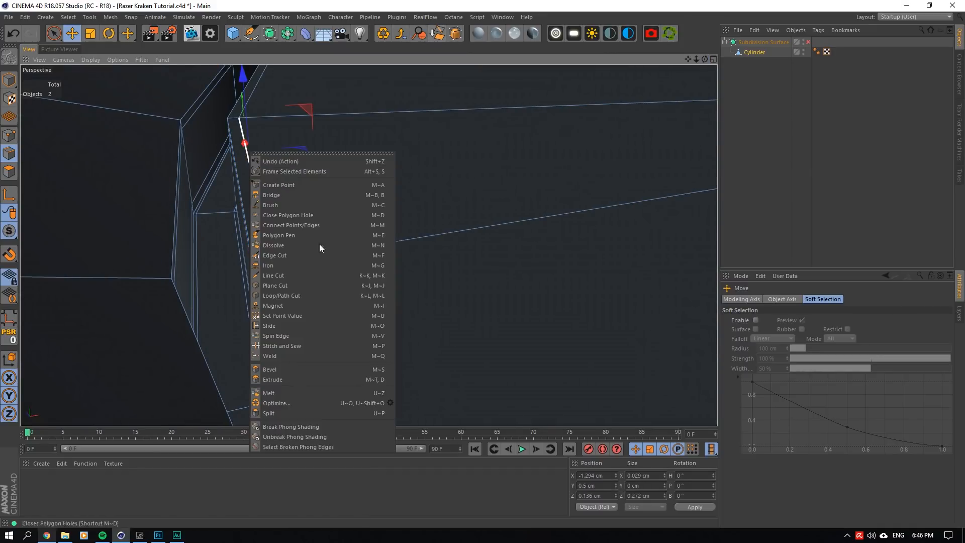
{"action": "left_click", "coordinate": [308, 288]}
{"action": "left_click", "coordinate": [157, 279]}
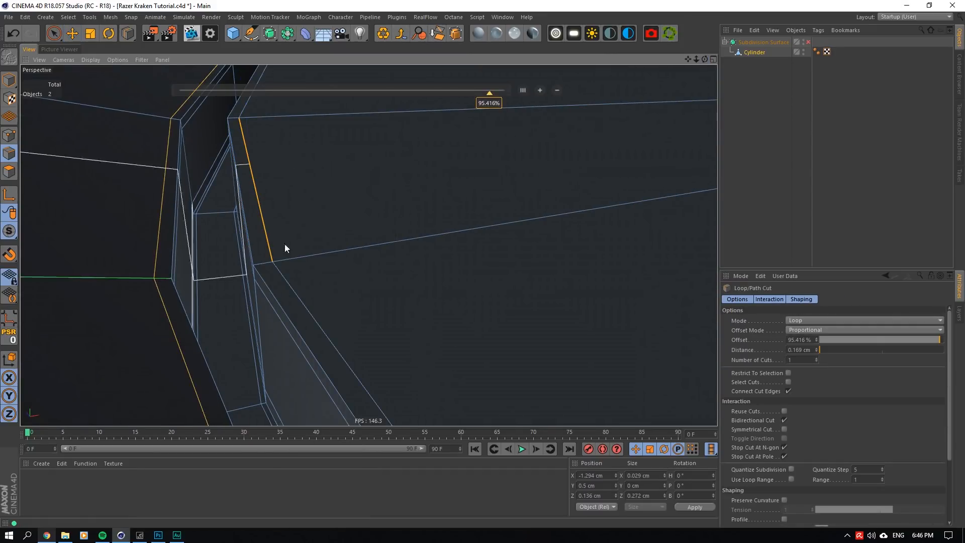
{"action": "left_click", "coordinate": [798, 87]}
- Enable the Subdivision Surface and inspect the smoothed disc from above and from the side
{"action": "left_click", "coordinate": [809, 43]}
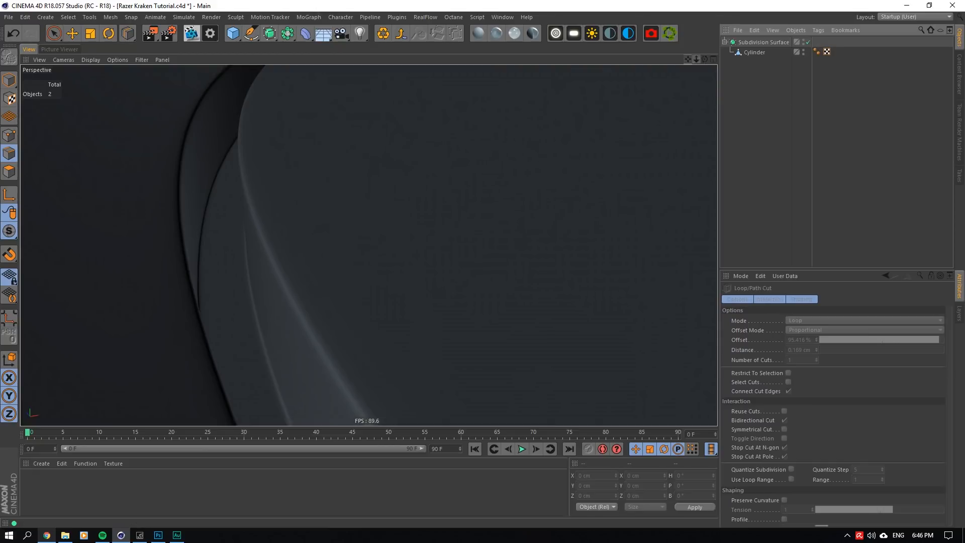
{"action": "left_click_drag", "start_coordinate": [695, 59], "coordinate": [652, 9]}
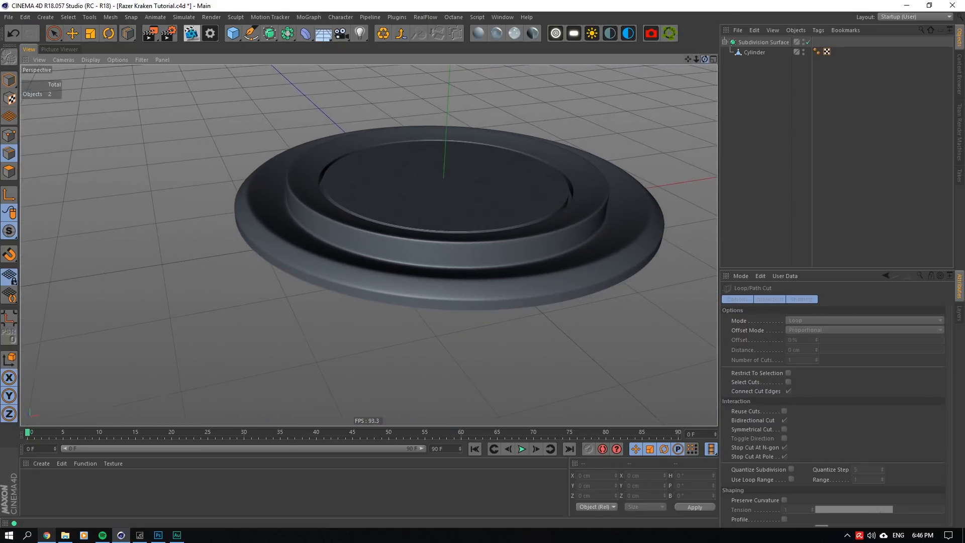
{"action": "mouse_move", "coordinate": [705, 59]}
{"action": "left_mouse_down"}
{"action": "mouse_move", "coordinate": [704, 19]}
{"action": "mouse_move", "coordinate": [707, 60]}
{"action": "left_mouse_up"}
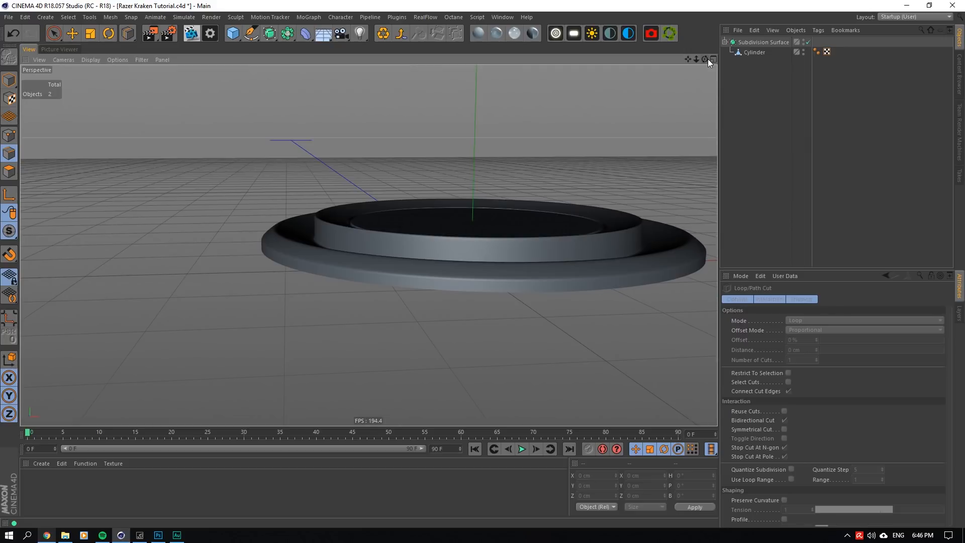
{"action": "scroll", "coordinate": [423, 226], "scroll_direction": "up", "scroll_amount": 5}
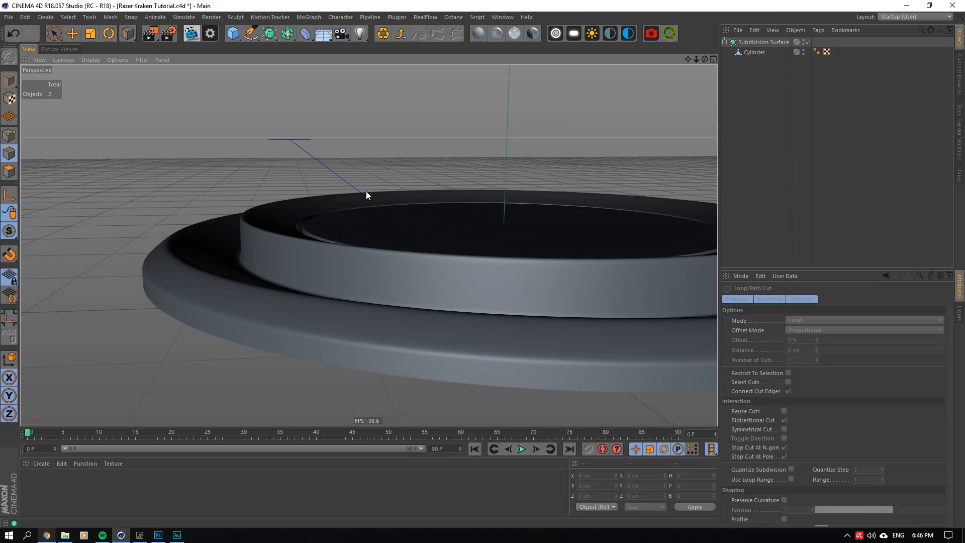
- Disable the Subdivision Surface and remove the supporting loops near the ledge's outer edge and above the side wall's base
{"action": "left_click", "coordinate": [808, 42]}
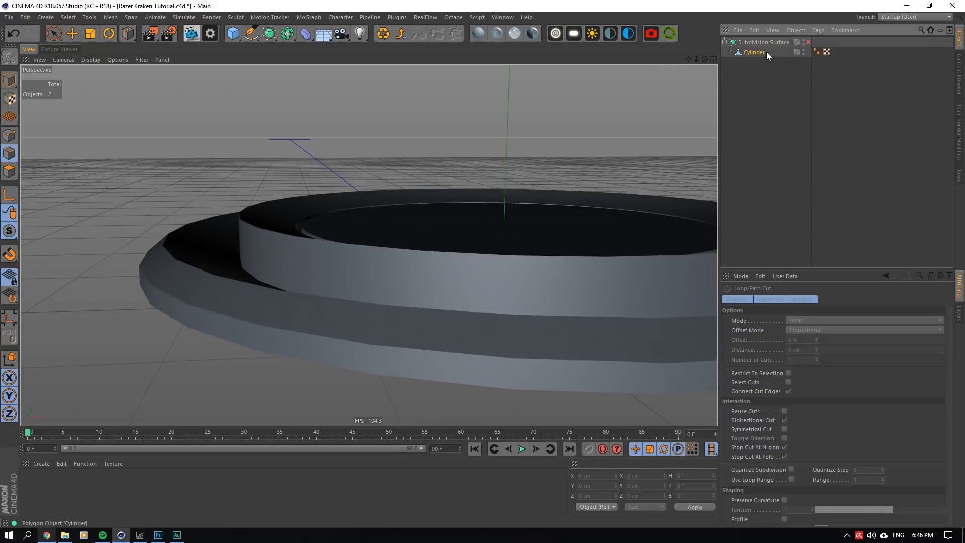
{"action": "left_click", "coordinate": [767, 52]}
{"action": "left_click_drag", "start_coordinate": [703, 61], "coordinate": [44, 73]}
{"action": "left_click", "coordinate": [72, 34]}
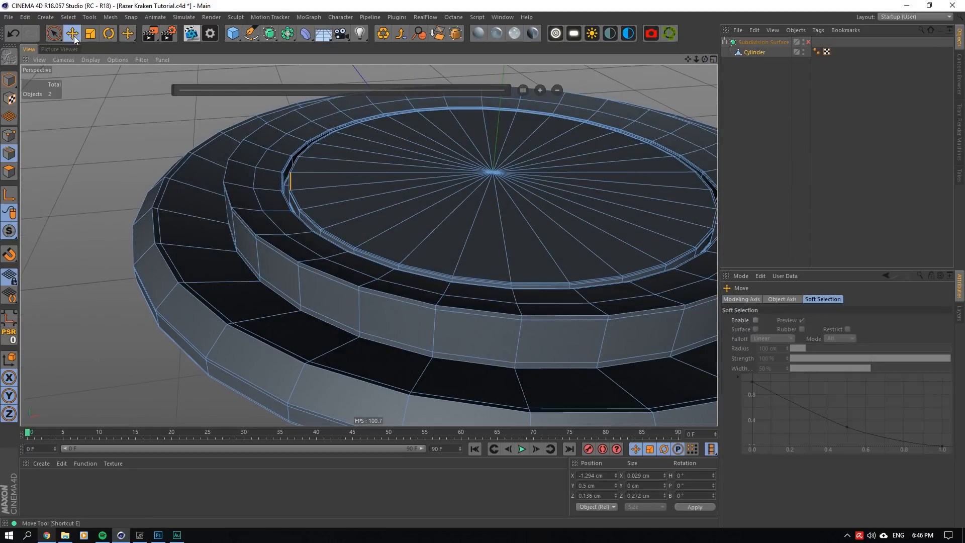
{"action": "double_click", "coordinate": [207, 300], "text": "shift"}
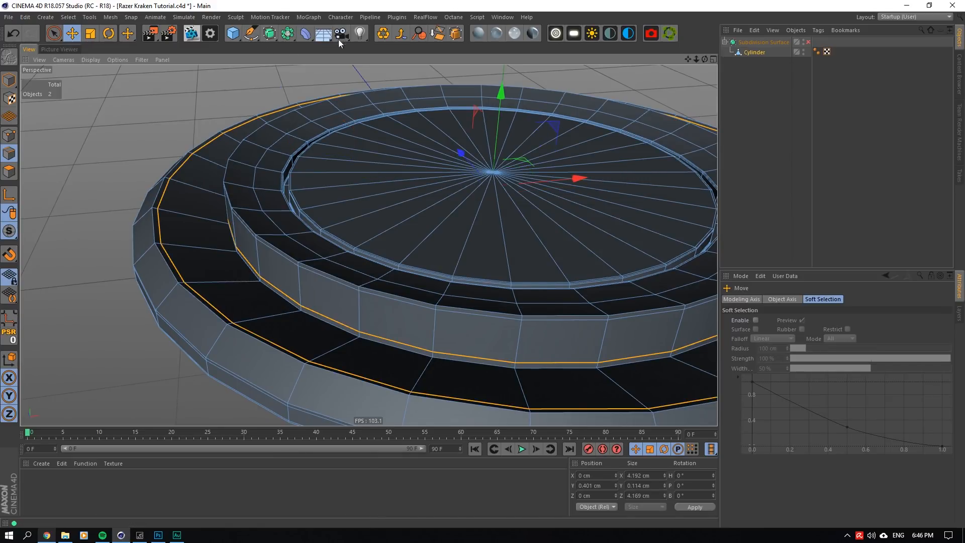
{"action": "left_click", "coordinate": [435, 36]}
- Select the edge loop at the base of the inner side wall and move it slightly up
{"action": "double_click", "coordinate": [288, 299]}
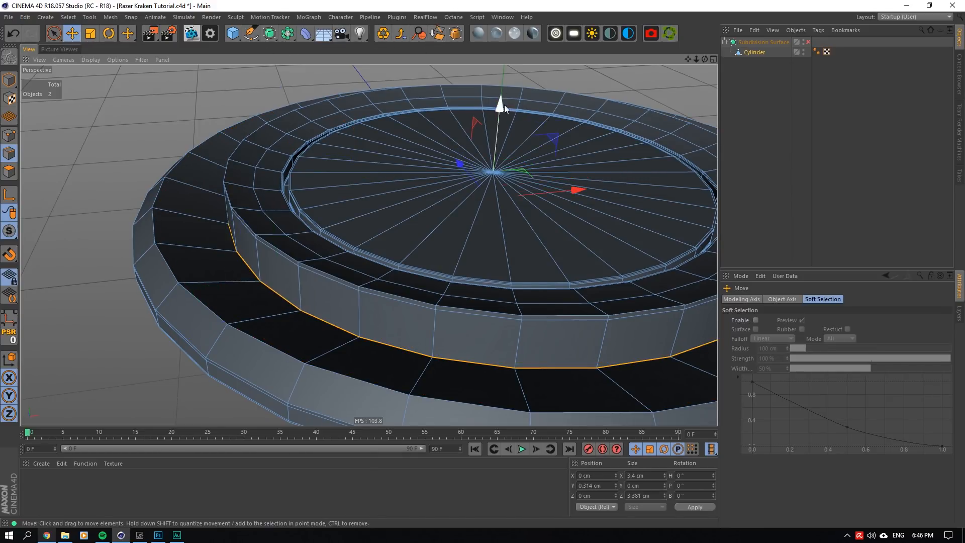
{"action": "left_click_drag", "start_coordinate": [505, 105], "coordinate": [499, 96]}
{"action": "left_click_drag", "start_coordinate": [705, 59], "coordinate": [705, 19]}
{"action": "left_click_drag", "start_coordinate": [488, 150], "coordinate": [490, 152]}
- Select the ledge's outer edge loop together with the rim's upper and lower edge loops and move them down to lower the flared rim
{"action": "double_click", "coordinate": [268, 282]}
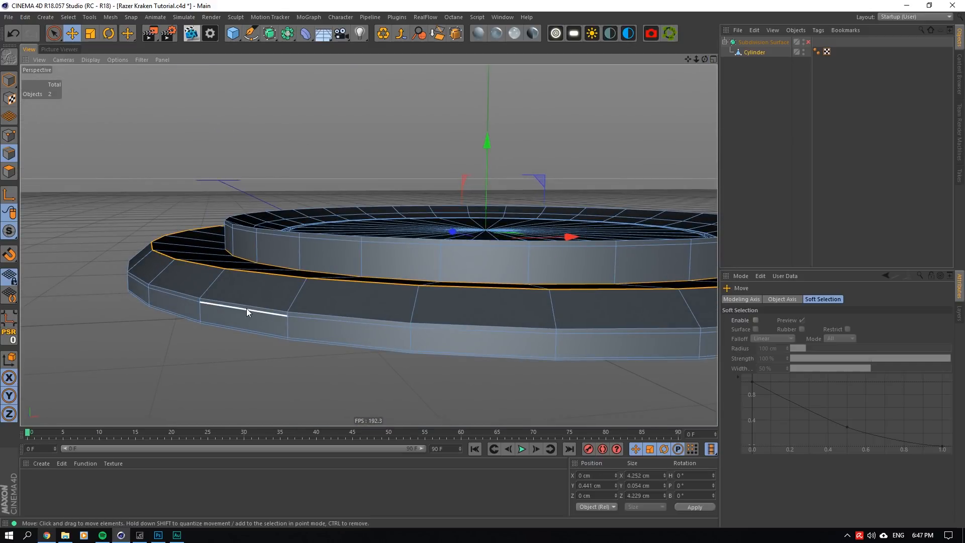
{"action": "double_click", "coordinate": [246, 309], "text": "shift"}
{"action": "double_click", "coordinate": [255, 303], "text": "shift"}
{"action": "left_click", "coordinate": [236, 332], "text": "shift"}
{"action": "double_click", "coordinate": [236, 332], "text": "shift"}
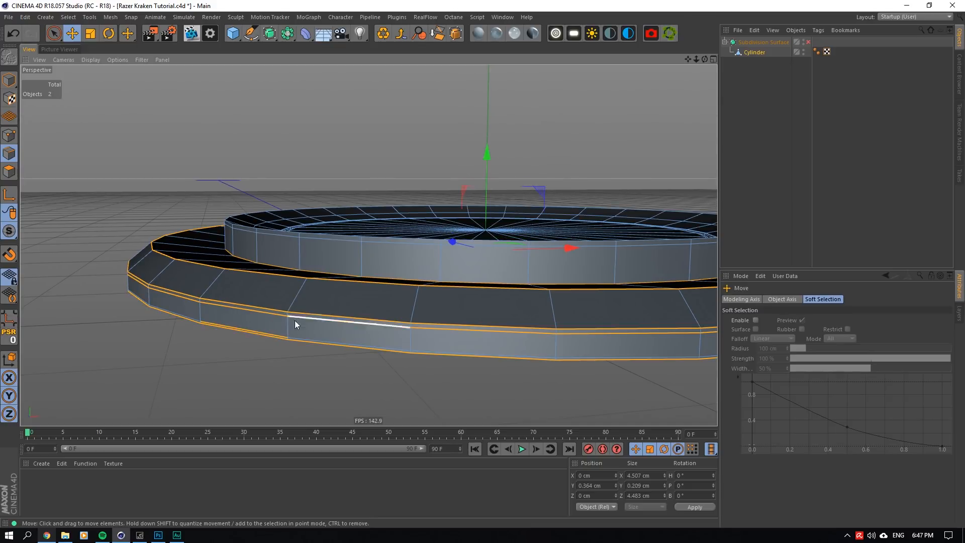
{"action": "double_click", "coordinate": [259, 331], "text": "shift"}
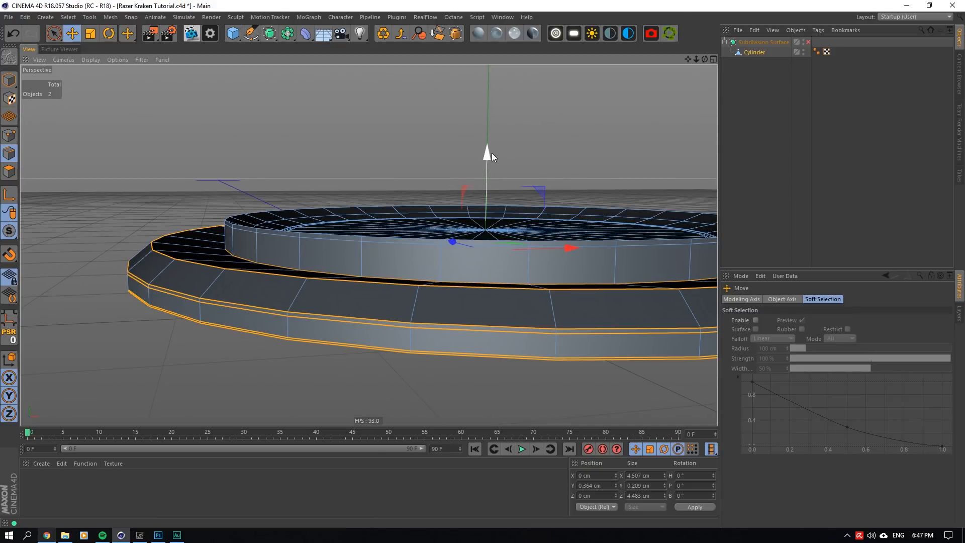
{"action": "left_click_drag", "start_coordinate": [491, 153], "coordinate": [488, 164]}
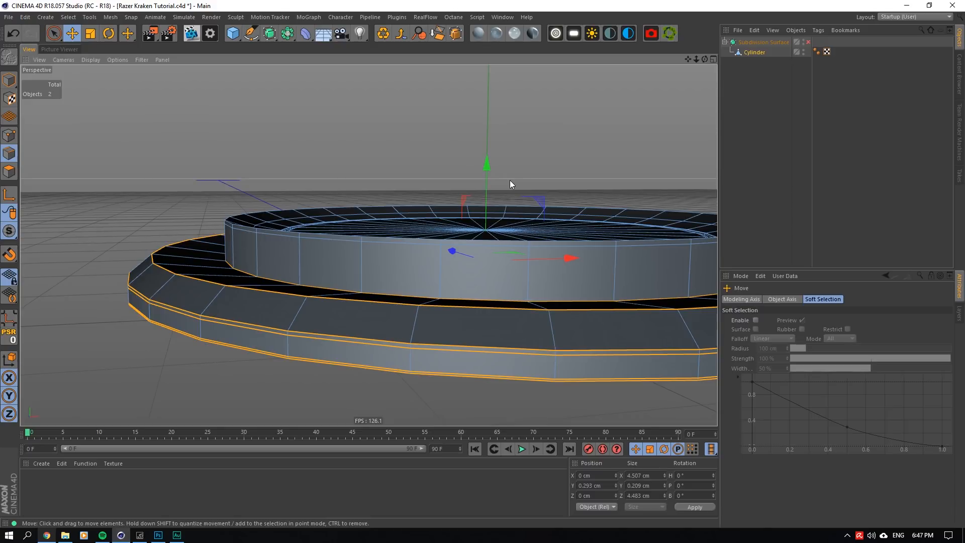
- Reselect the loop where the side wall meets the ledge and raise it a little further to Y 0.381 cm
{"action": "double_click", "coordinate": [275, 281]}
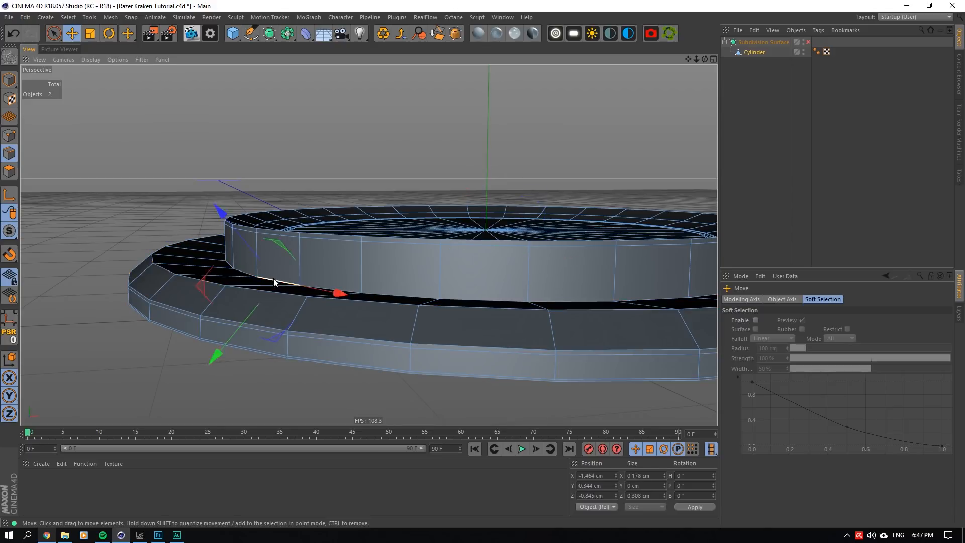
{"action": "mouse_move", "coordinate": [369, 245]}
{"action": "left_mouse_down", "text": "alt"}
{"action": "mouse_move", "coordinate": [374, 231]}
{"action": "mouse_move", "coordinate": [371, 240]}
{"action": "left_mouse_up", "text": "alt"}
{"action": "left_click_drag", "start_coordinate": [439, 180], "coordinate": [435, 176]}
{"action": "left_click_drag", "start_coordinate": [706, 59], "coordinate": [626, 108]}
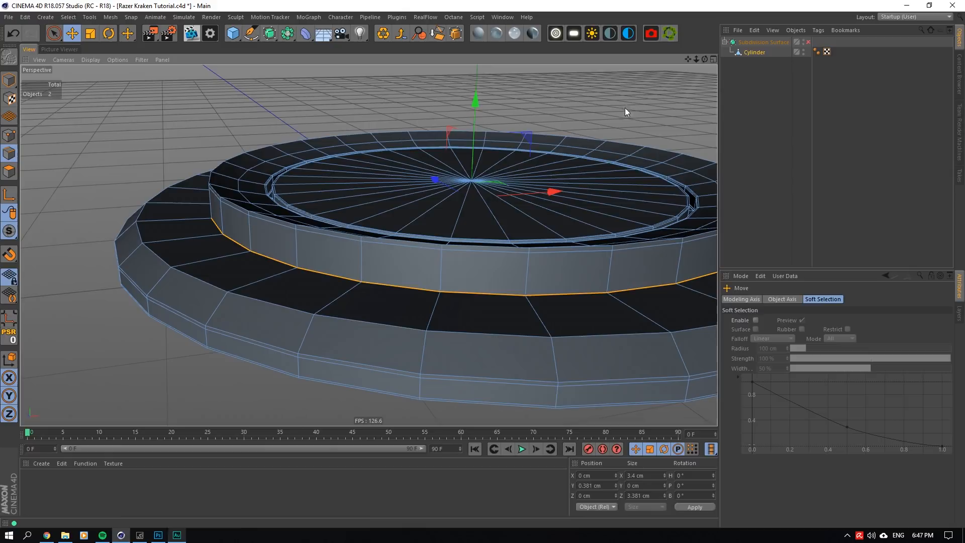
- Cut a supporting loop on the ledge close to its outer edge with Loop/Path Cut
{"action": "double_click", "coordinate": [367, 327], "text": "shift"}
{"action": "left_click", "coordinate": [354, 357], "text": "shift"}
{"action": "scroll", "coordinate": [401, 318], "scroll_direction": "up", "scroll_amount": 3}
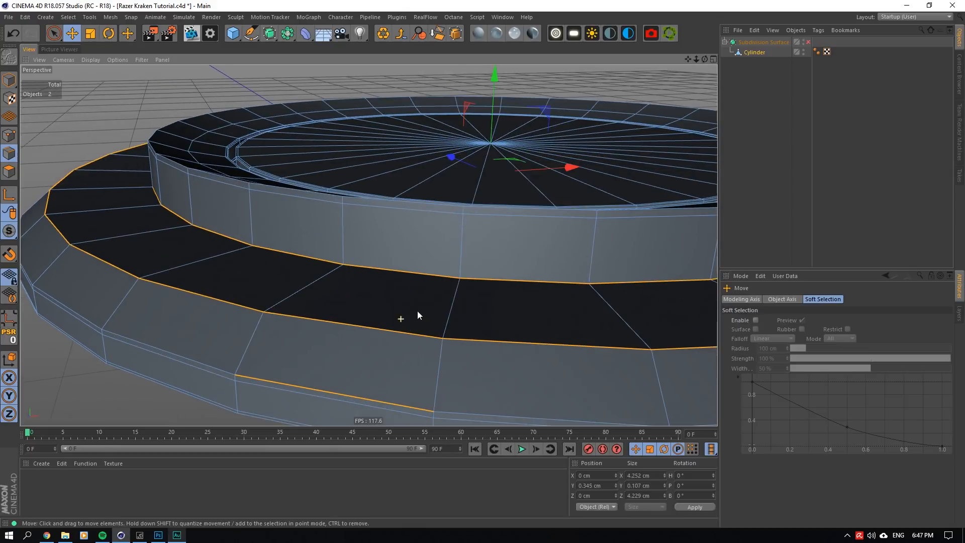
{"action": "left_click", "coordinate": [493, 219]}
{"action": "right_click", "coordinate": [495, 244]}
{"action": "left_click", "coordinate": [532, 369]}
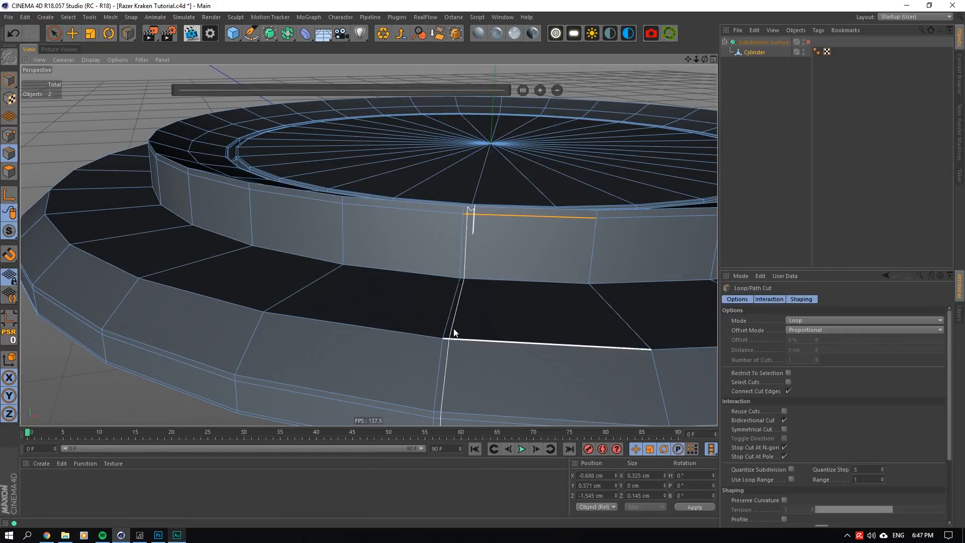
{"action": "left_click_drag", "start_coordinate": [705, 59], "coordinate": [770, 78]}
{"action": "left_click", "coordinate": [770, 79]}
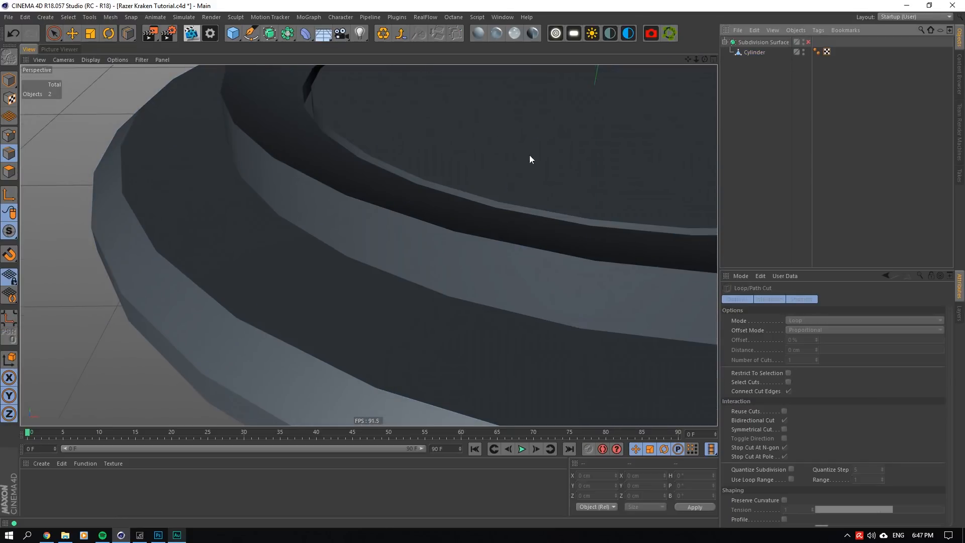
{"action": "left_click", "coordinate": [755, 52]}
{"action": "left_click", "coordinate": [245, 313]}
{"action": "left_click", "coordinate": [765, 160]}
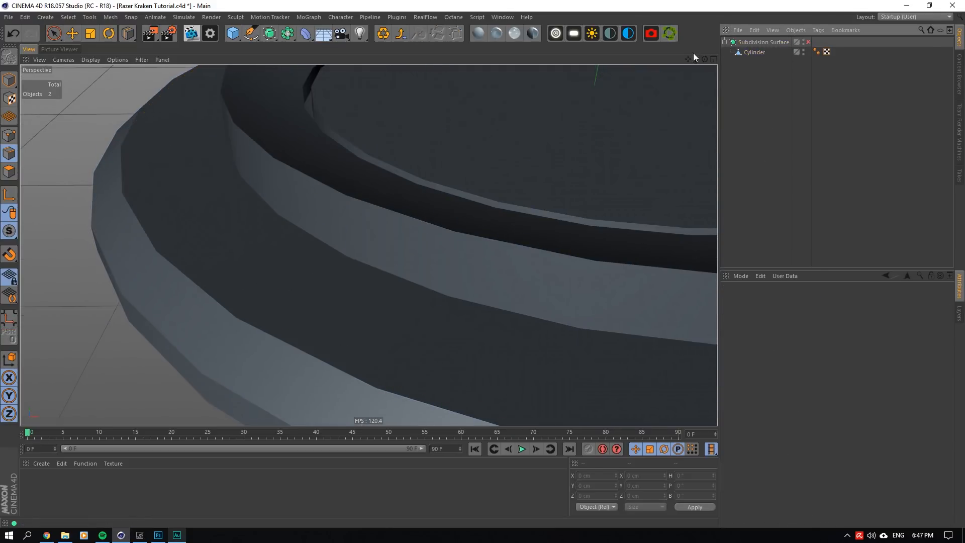
- Preview the disc briefly with the Subdivision Surface enabled, checking the side wall's base
{"action": "left_click_drag", "start_coordinate": [705, 60], "coordinate": [704, 59]}
{"action": "left_click", "coordinate": [808, 42]}
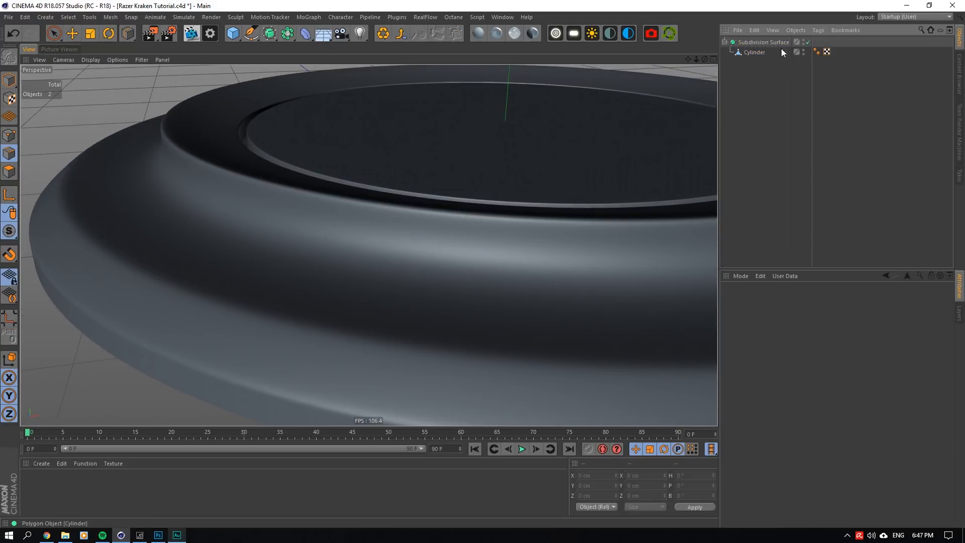
{"action": "left_click", "coordinate": [808, 43]}
- Cut supporting loops on the cylinder just above the side wall's base and on the ledge beside it
{"action": "left_click", "coordinate": [755, 52]}
{"action": "scroll", "coordinate": [383, 254], "scroll_direction": "up", "scroll_amount": 5}
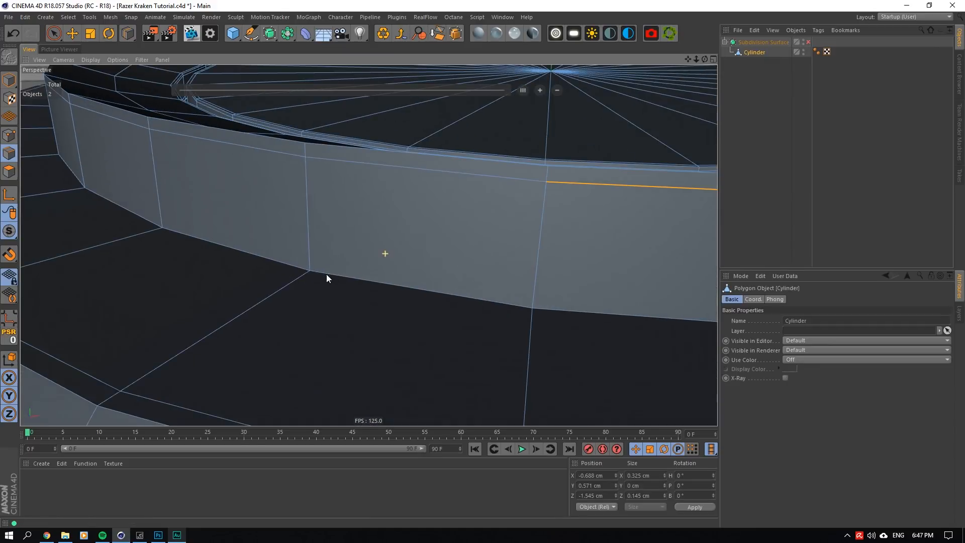
{"action": "left_click", "coordinate": [311, 264]}
{"action": "left_click", "coordinate": [306, 274]}
{"action": "left_click", "coordinate": [786, 140]}
{"action": "left_click", "coordinate": [785, 141]}
- Enable the Subdivision Surface and inspect the smoothed disc up close and from above
{"action": "left_click", "coordinate": [808, 42]}
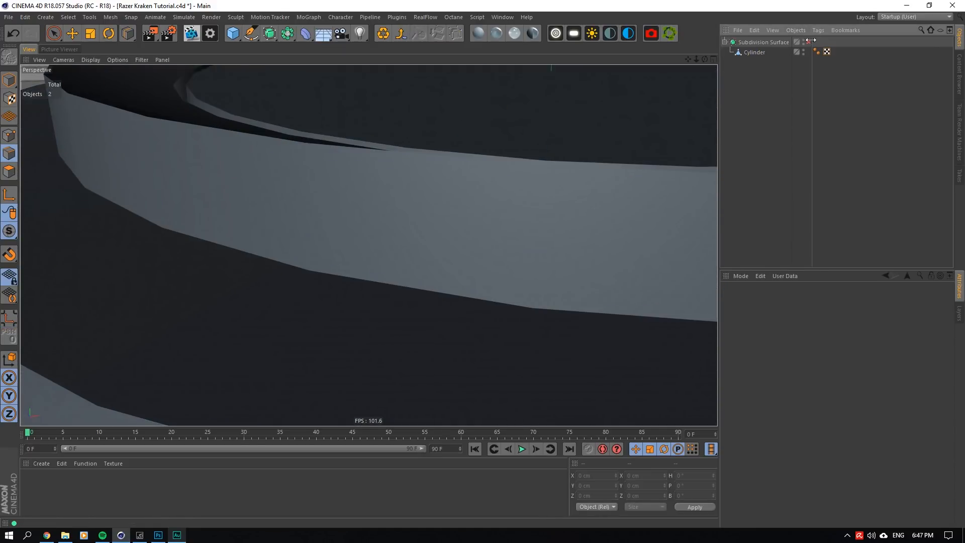
{"action": "left_click_drag", "start_coordinate": [705, 60], "coordinate": [708, 60]}
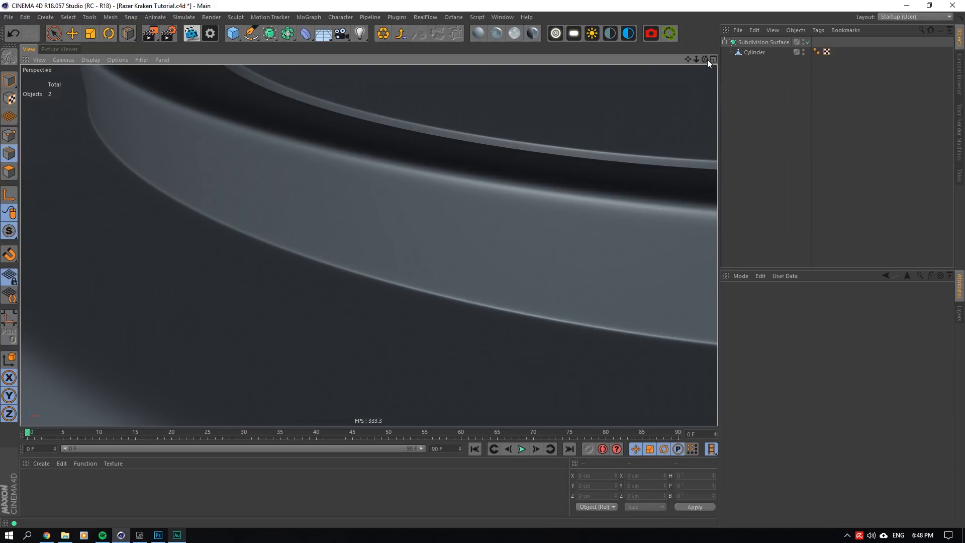
{"action": "left_click_drag", "start_coordinate": [703, 58], "coordinate": [690, 100]}
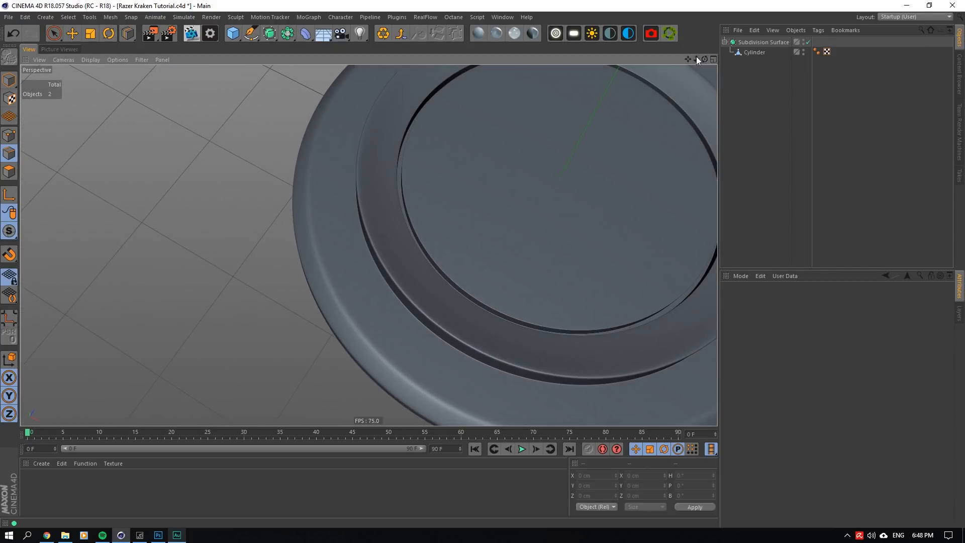
{"action": "mouse_move", "coordinate": [688, 59]}
{"action": "left_mouse_down"}
{"action": "mouse_move", "coordinate": [633, 65]}
{"action": "mouse_move", "coordinate": [684, 60]}
{"action": "mouse_move", "coordinate": [674, 60]}
{"action": "mouse_move", "coordinate": [696, 70]}
{"action": "mouse_move", "coordinate": [676, 59]}
{"action": "mouse_move", "coordinate": [696, 54]}
{"action": "left_mouse_up"}
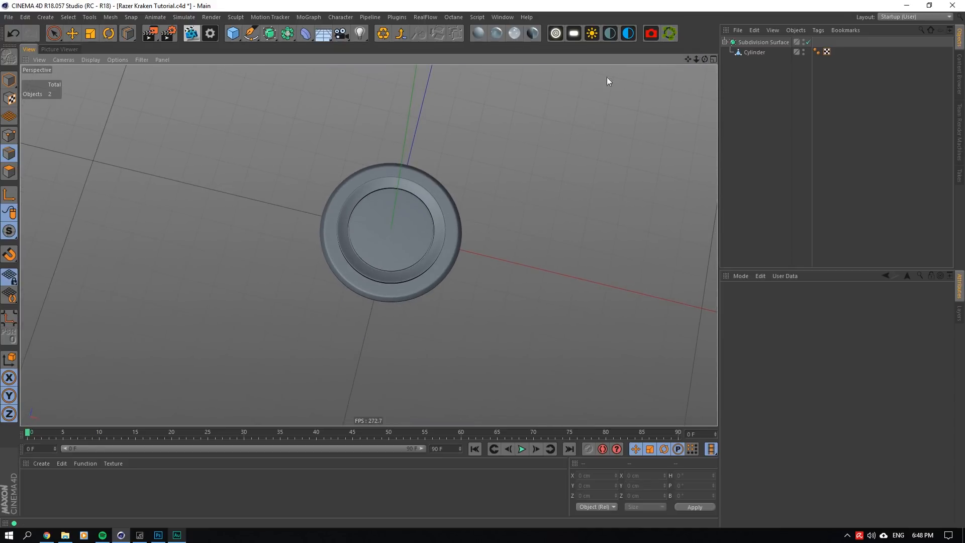
{"action": "scroll", "coordinate": [360, 208], "scroll_direction": "up", "scroll_amount": 3}
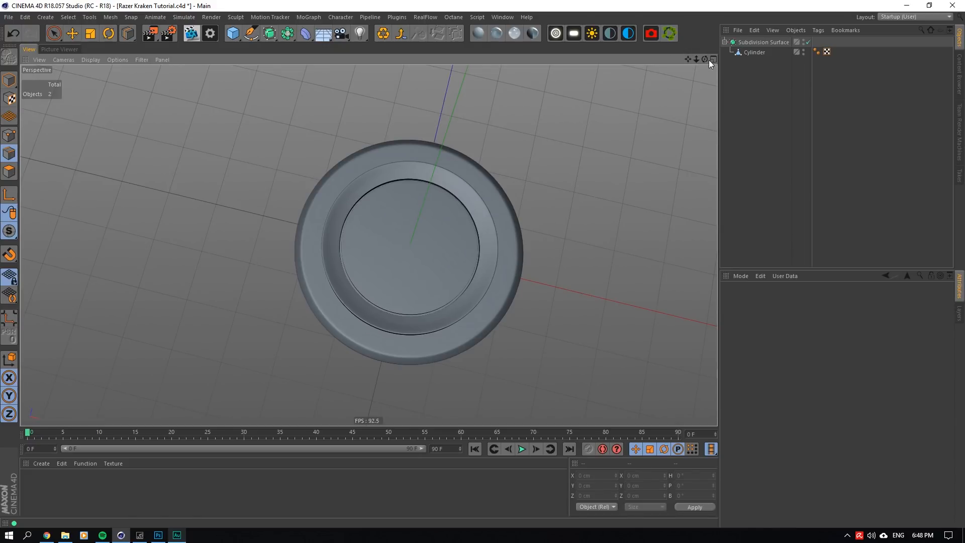
{"action": "left_click_drag", "start_coordinate": [705, 60], "coordinate": [710, 32]}
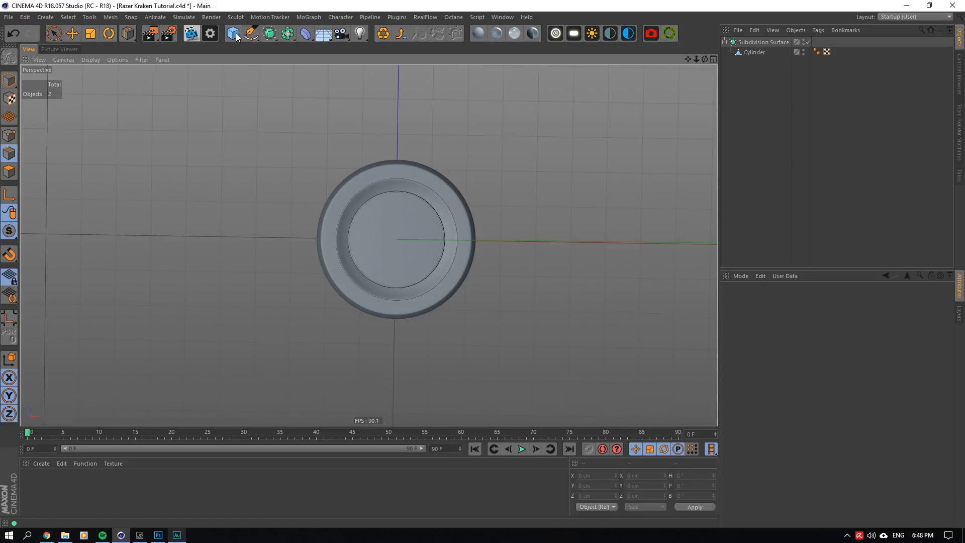
- Add a new Cylinder with a radius of 2.3 cm and a height of 1 cm
{"action": "left_click_drag", "start_coordinate": [237, 38], "coordinate": [425, 54]}
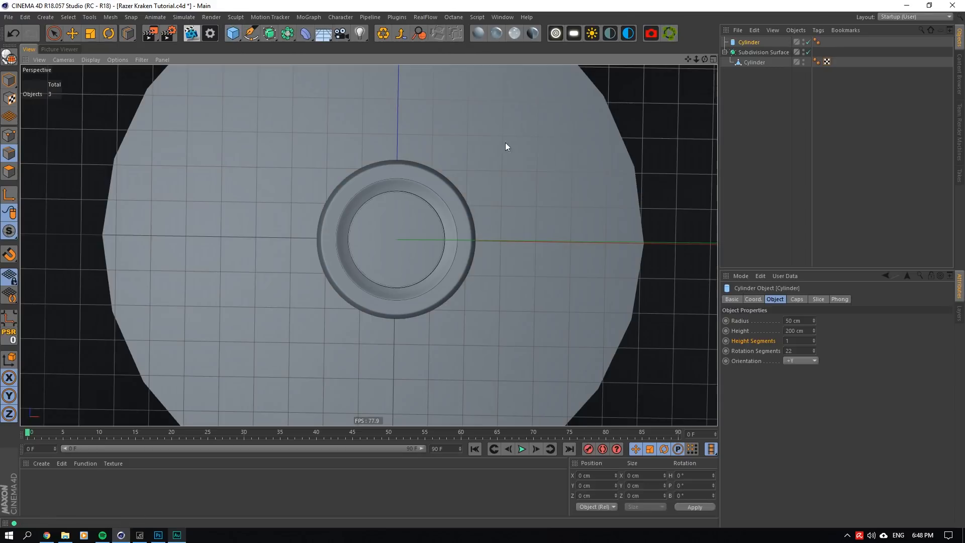
{"action": "left_click", "coordinate": [806, 321]}
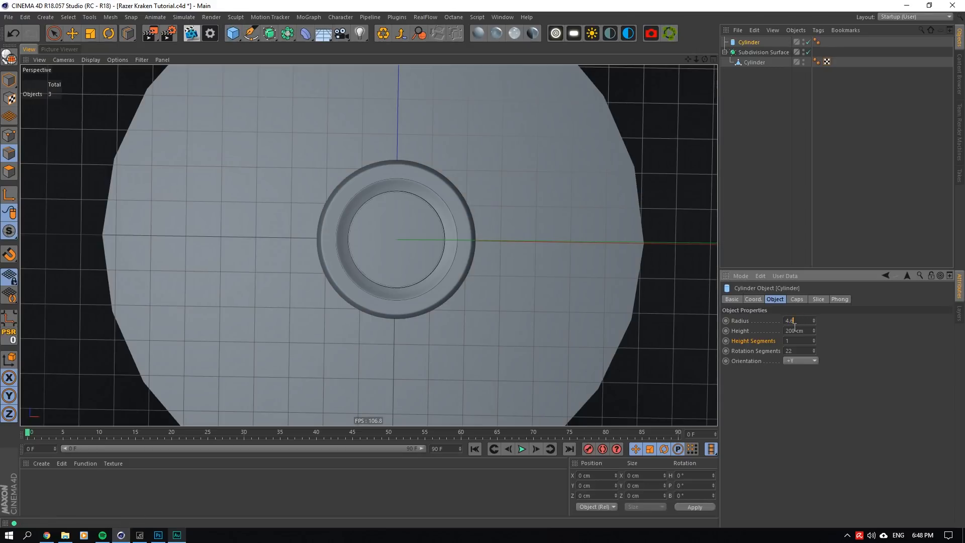
{"action": "type", "text": "4.6"}
{"action": "key", "text": "Return"}
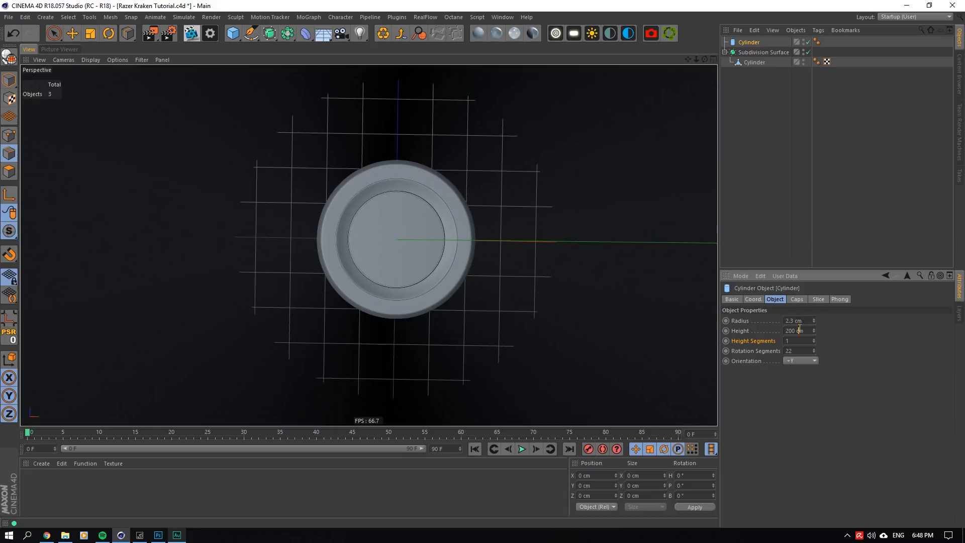
{"action": "left_click", "coordinate": [799, 331]}
{"action": "type", "text": "1"}
{"action": "key", "text": "Return"}
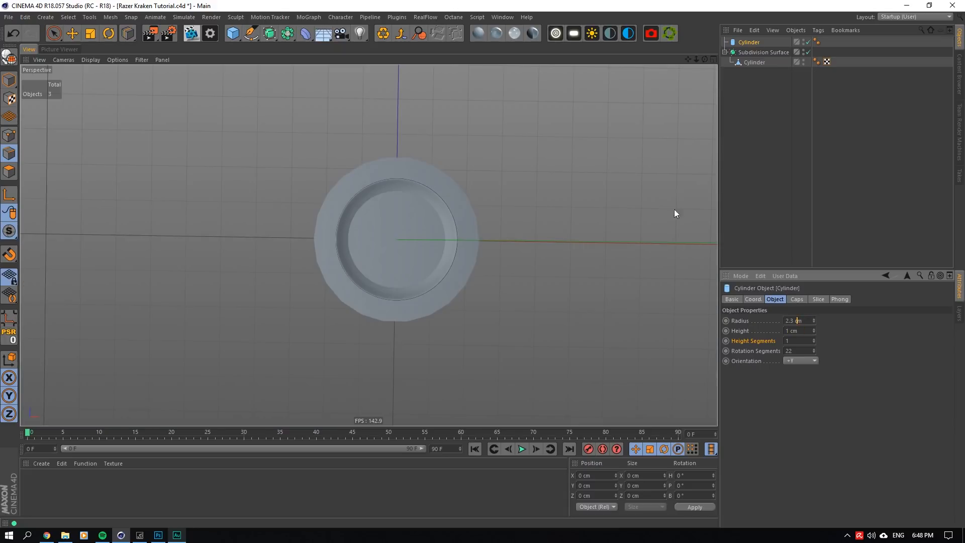
- Turn on X-Ray for the new cylinder to compare it with the disc's outer rim
{"action": "left_click_drag", "start_coordinate": [705, 59], "coordinate": [699, 135]}
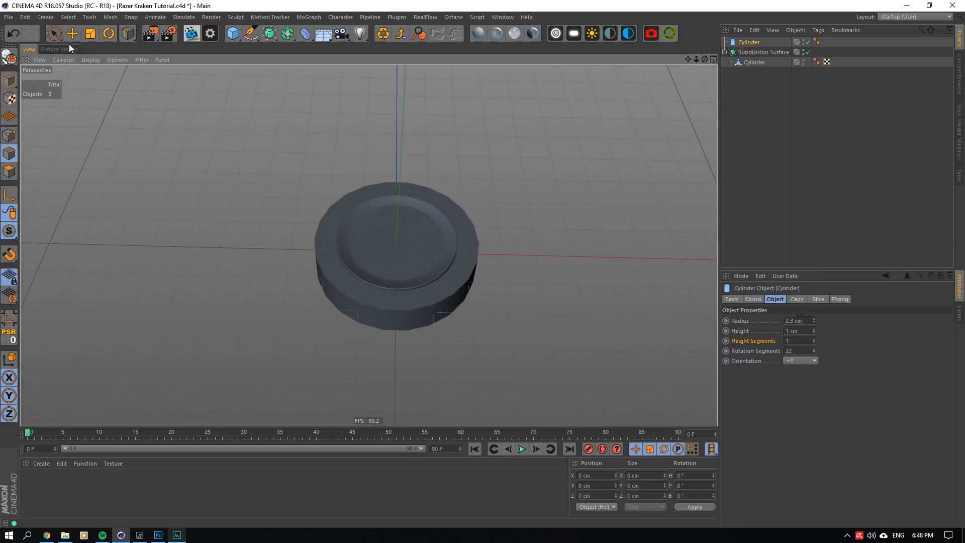
{"action": "key", "text": "e"}
{"action": "left_click", "coordinate": [745, 42]}
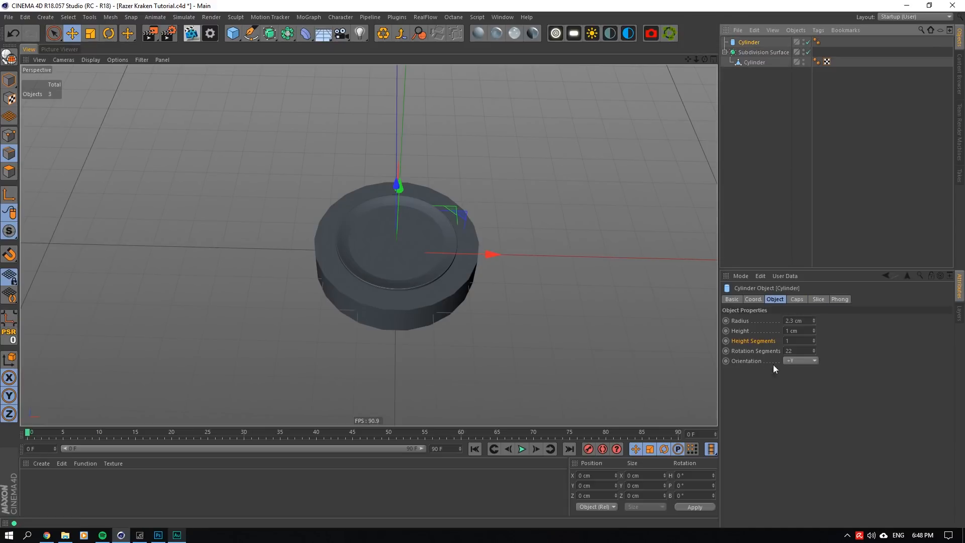
{"action": "left_click", "coordinate": [743, 300]}
{"action": "left_click", "coordinate": [785, 387]}
{"action": "scroll", "coordinate": [352, 274], "scroll_direction": "up", "scroll_amount": 8}
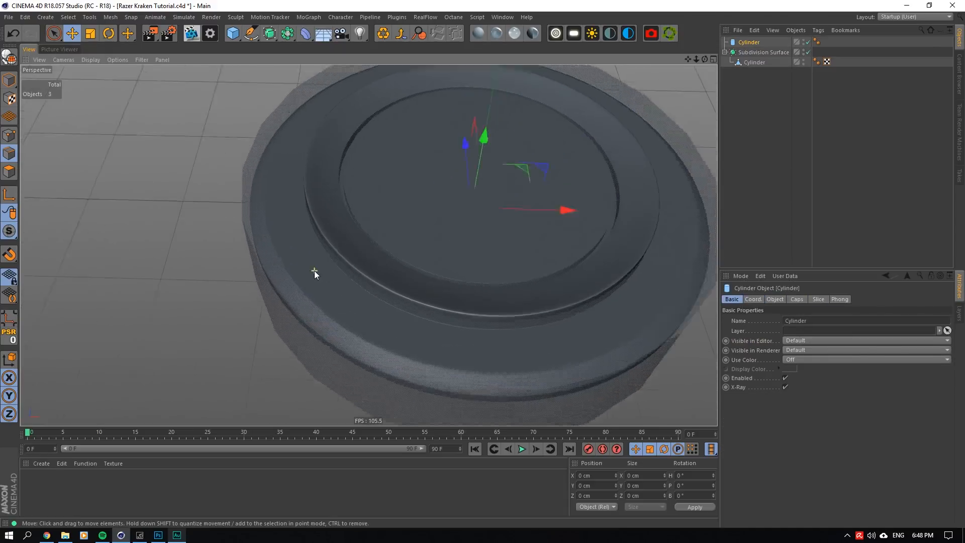
{"action": "left_click_drag", "start_coordinate": [369, 244], "coordinate": [407, 321], "text": "alt"}
- Disable the Subdivision Surface and select the disc's edge loops along the upper and lower edges of its outer rim
{"action": "left_click", "coordinate": [808, 52]}
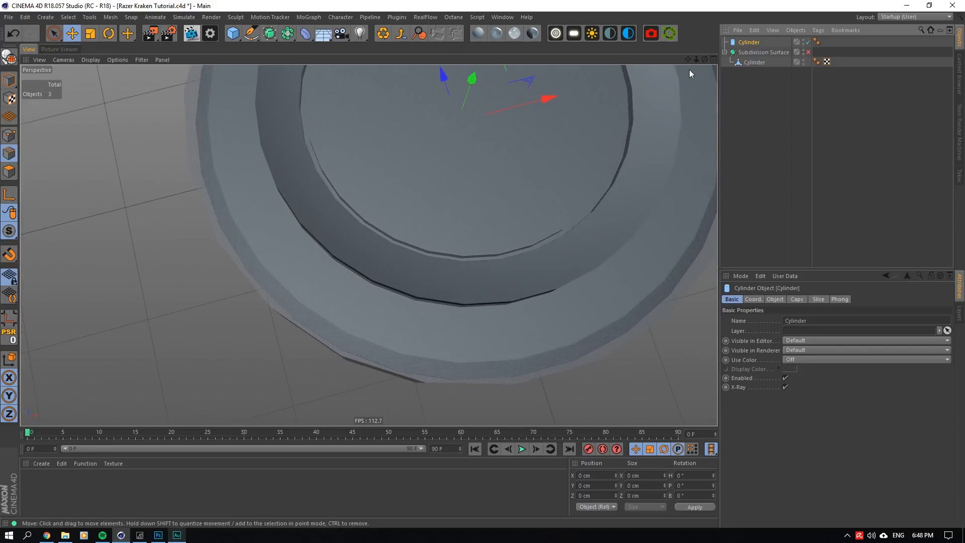
{"action": "mouse_move", "coordinate": [705, 59]}
{"action": "left_mouse_down"}
{"action": "mouse_move", "coordinate": [709, 71]}
{"action": "mouse_move", "coordinate": [702, 58]}
{"action": "left_mouse_up"}
{"action": "left_click", "coordinate": [754, 62]}
{"action": "scroll", "coordinate": [230, 318], "scroll_direction": "up", "scroll_amount": 6}
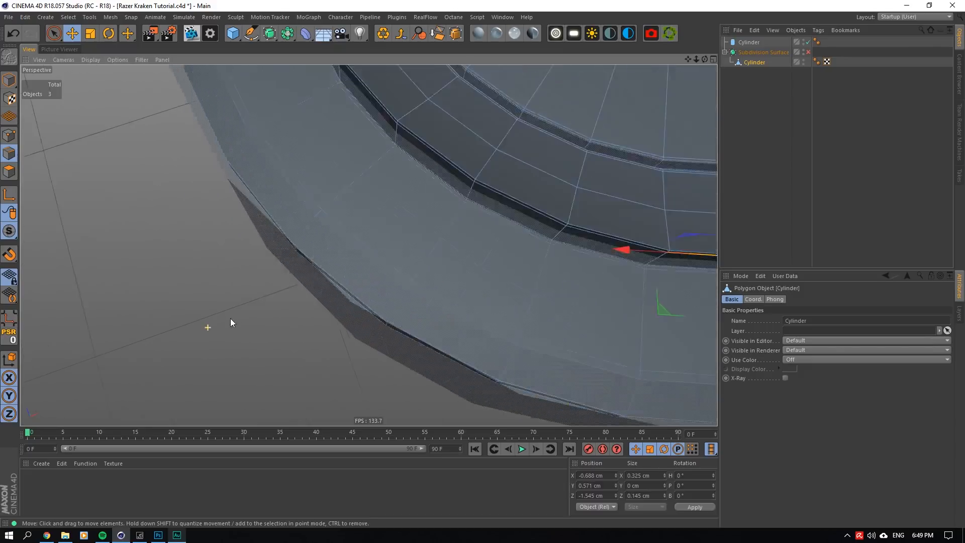
{"action": "left_click_drag", "start_coordinate": [705, 59], "coordinate": [704, 46]}
{"action": "scroll", "coordinate": [344, 297], "scroll_direction": "up", "scroll_amount": 5}
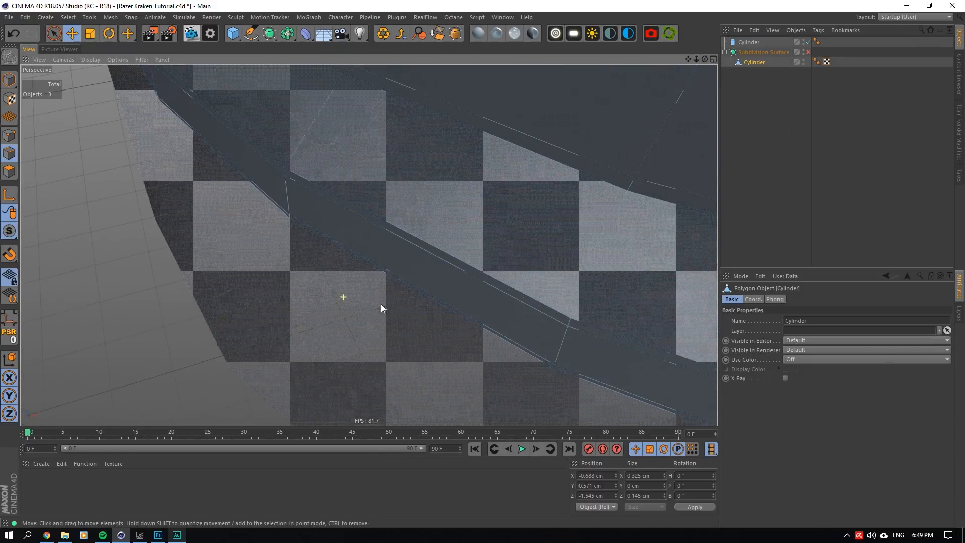
{"action": "double_click", "coordinate": [452, 303]}
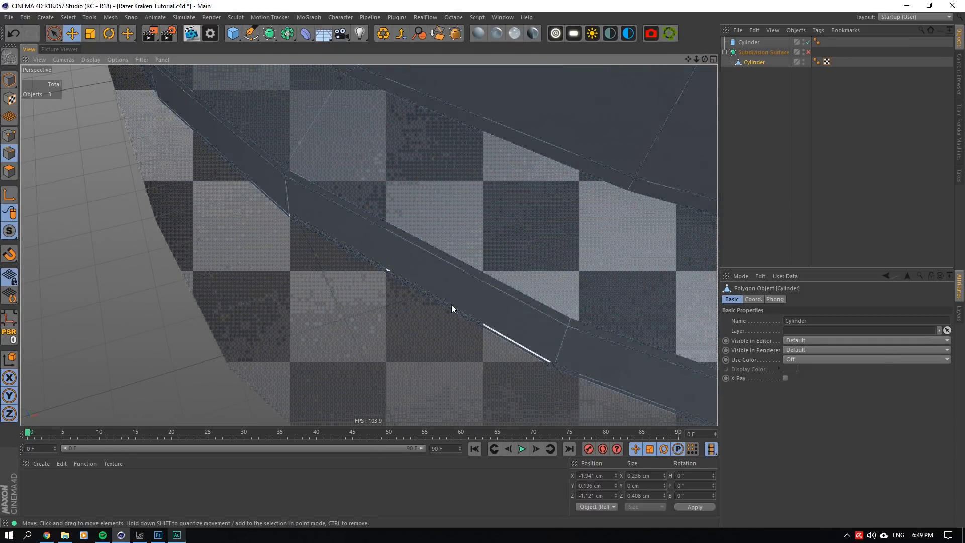
{"action": "key", "text": "ctrl+z"}
{"action": "double_click", "coordinate": [386, 270]}
{"action": "double_click", "coordinate": [383, 272], "text": "shift"}
{"action": "double_click", "coordinate": [384, 225], "text": "shift"}
- Add the two edge loops along the ledge's outer upper edge to the disc's outer-rim loop selection
{"action": "scroll", "coordinate": [417, 229], "scroll_direction": "down", "scroll_amount": 3}
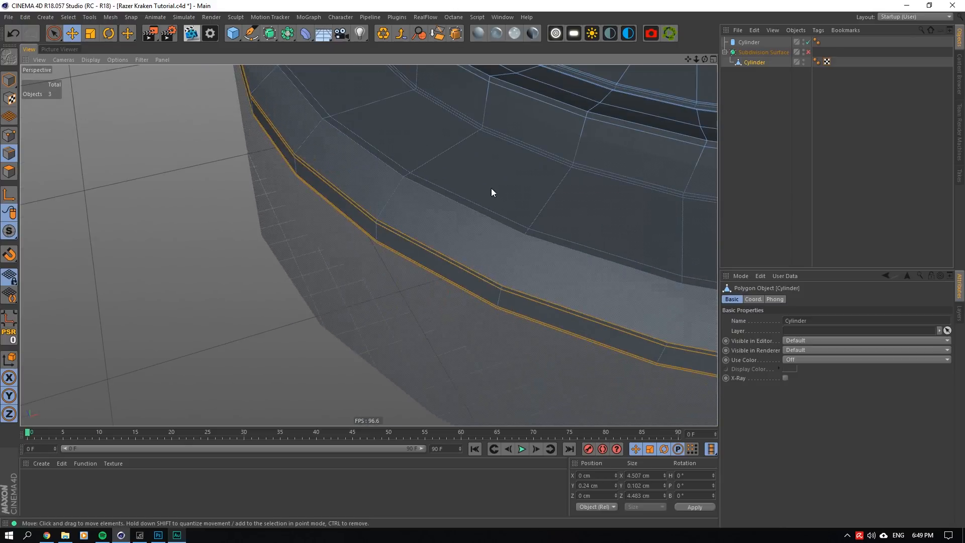
{"action": "left_click_drag", "start_coordinate": [371, 216], "coordinate": [360, 262], "text": "alt"}
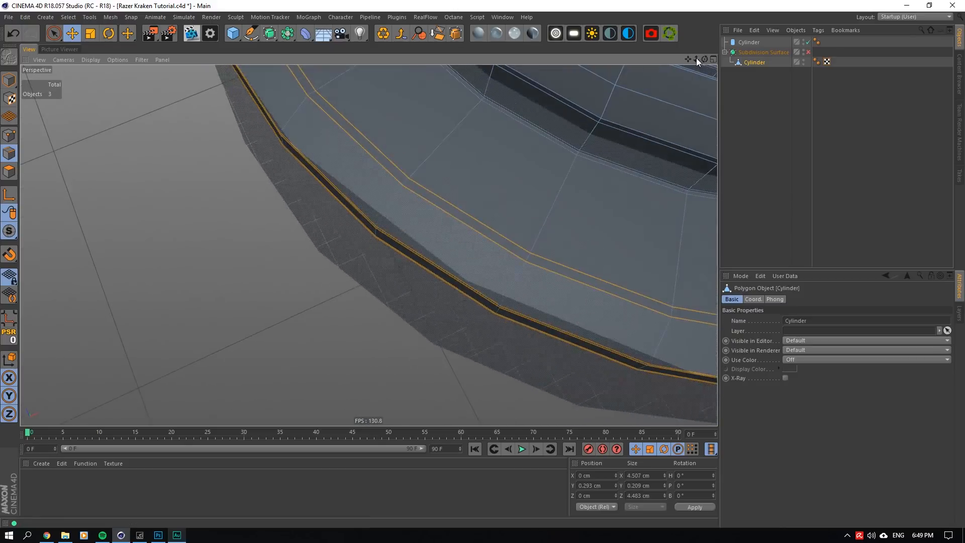
{"action": "right_click_drag", "start_coordinate": [367, 244], "coordinate": [321, 244], "text": "alt"}
{"action": "middle_click_drag", "start_coordinate": [384, 211], "coordinate": [381, 244], "text": "alt"}
{"action": "right_click_drag", "start_coordinate": [381, 244], "coordinate": [367, 244], "text": "alt"}
{"action": "left_click_drag", "start_coordinate": [369, 243], "coordinate": [381, 255], "text": "alt"}
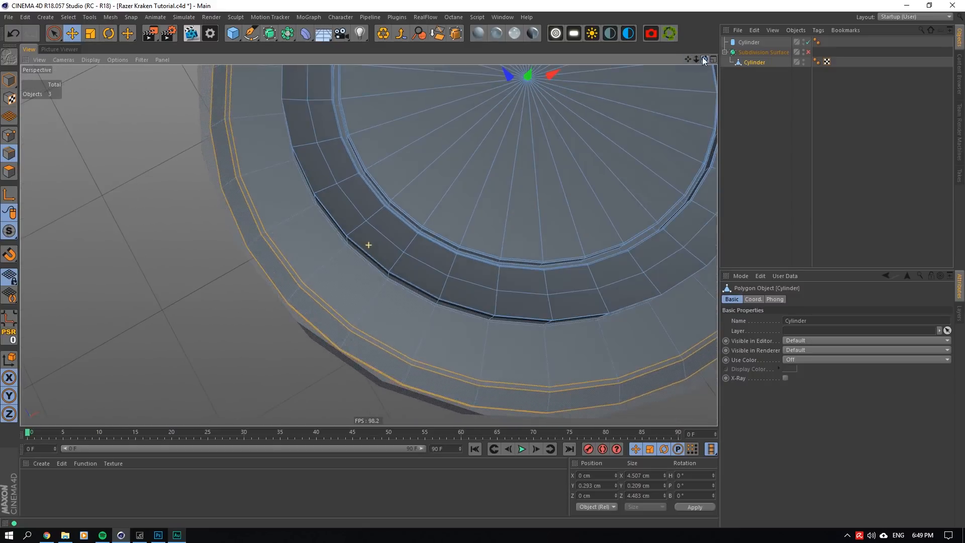
{"action": "right_click_drag", "start_coordinate": [375, 247], "coordinate": [342, 245], "text": "alt"}
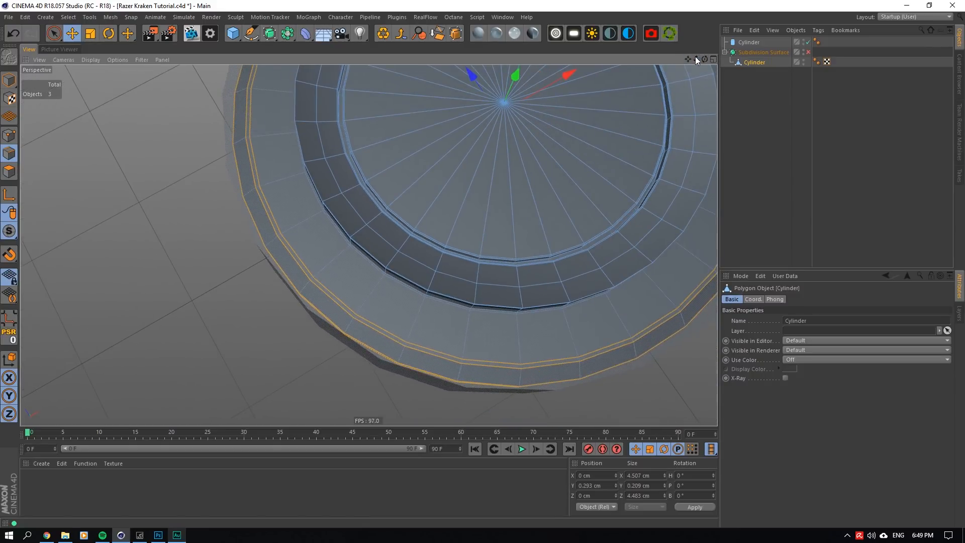
- Scale the selected rim and ledge loops outward in the horizontal plane to about 4.59 cm wide, matching the reference cylinder's radius
{"action": "left_click", "coordinate": [92, 34]}
{"action": "middle_click_drag", "start_coordinate": [350, 185], "coordinate": [373, 248], "text": "alt"}
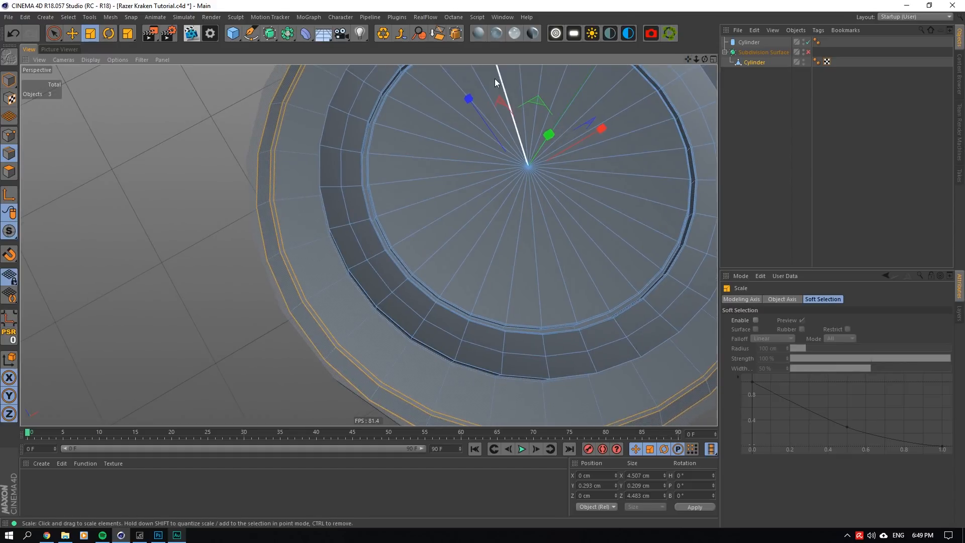
{"action": "mouse_move", "coordinate": [705, 59]}
{"action": "left_mouse_down"}
{"action": "mouse_move", "coordinate": [725, 56]}
{"action": "mouse_move", "coordinate": [706, 60]}
{"action": "left_mouse_up"}
{"action": "left_click", "coordinate": [763, 53]}
{"action": "left_click", "coordinate": [744, 41]}
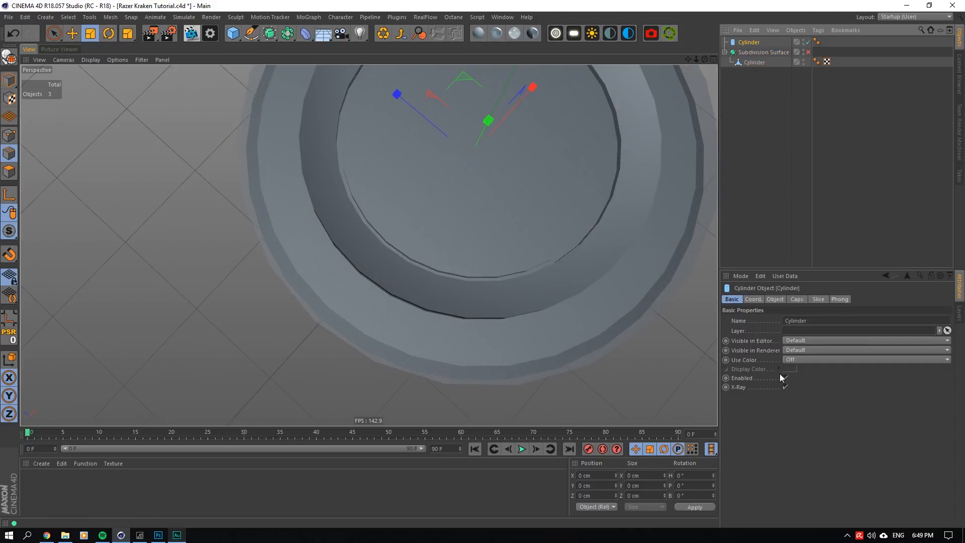
{"action": "left_click", "coordinate": [775, 299]}
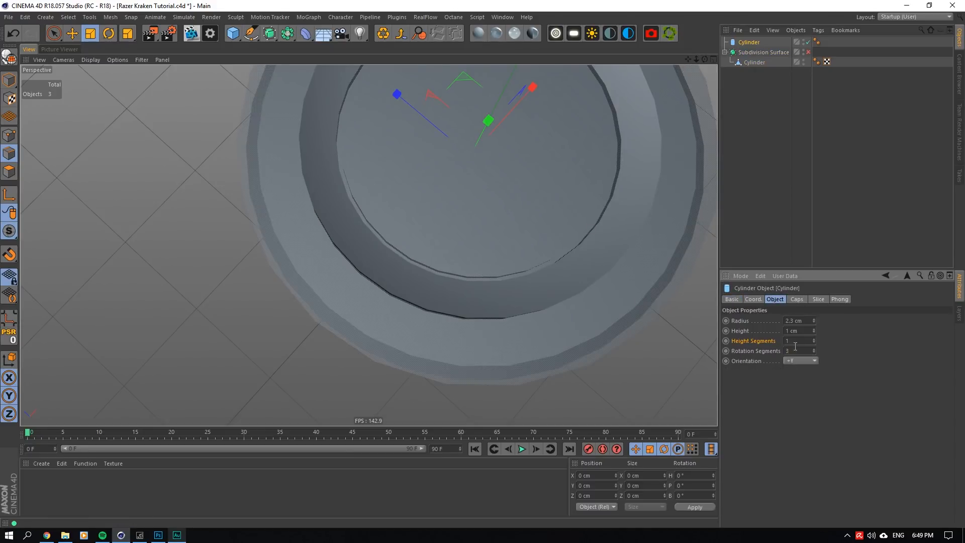
{"action": "left_click", "coordinate": [756, 62]}
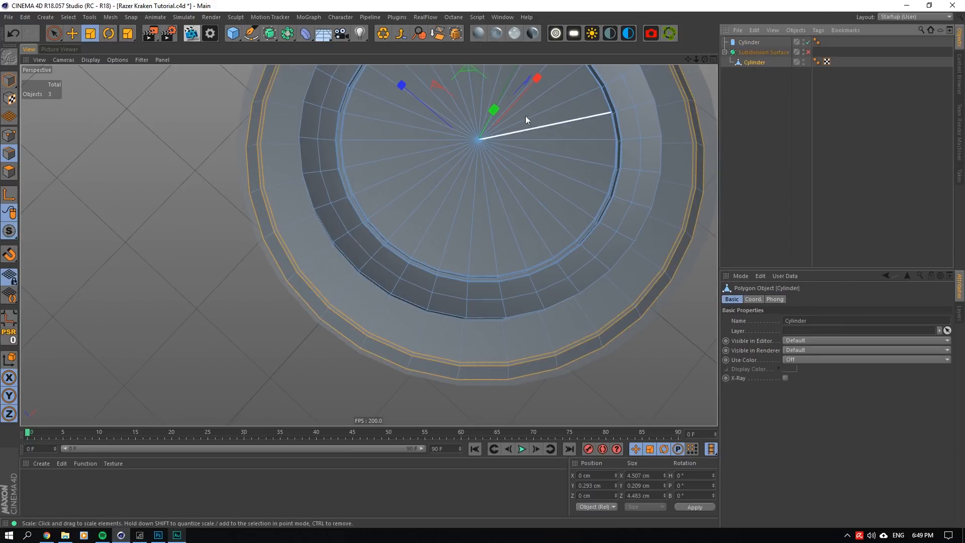
{"action": "left_click_drag", "start_coordinate": [470, 68], "coordinate": [476, 67]}
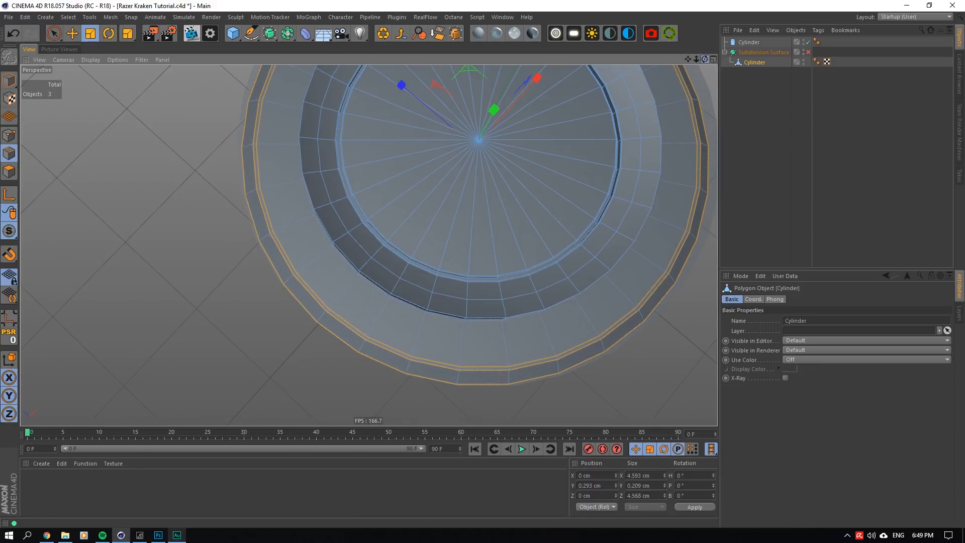
- Select and dissolve the two support loops bordering the ledge's flat surface, one near its outer edge and one near the raised ring
{"action": "left_click_drag", "start_coordinate": [705, 59], "coordinate": [696, 42]}
{"action": "scroll", "coordinate": [246, 287], "scroll_direction": "up", "scroll_amount": 8}
{"action": "double_click", "coordinate": [294, 197]}
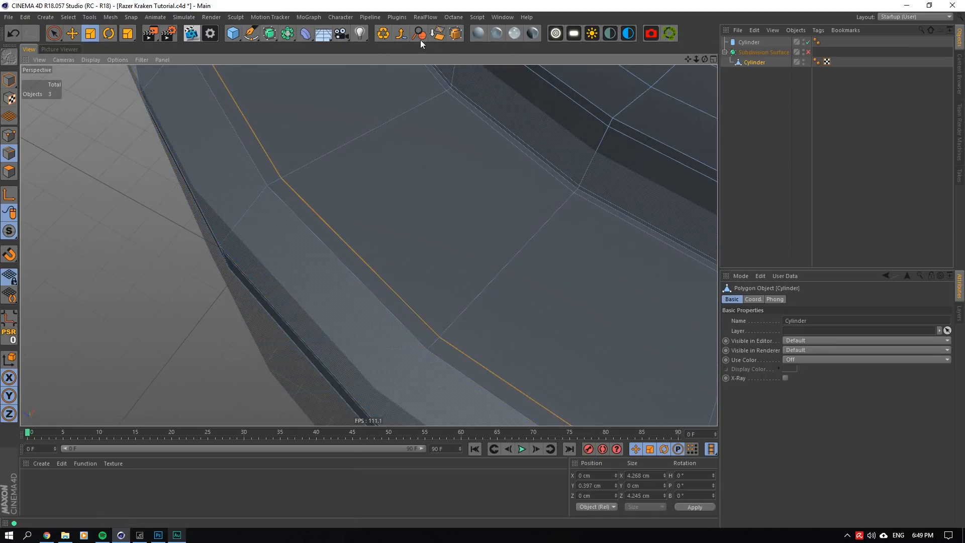
{"action": "double_click", "coordinate": [485, 138], "text": "shift"}
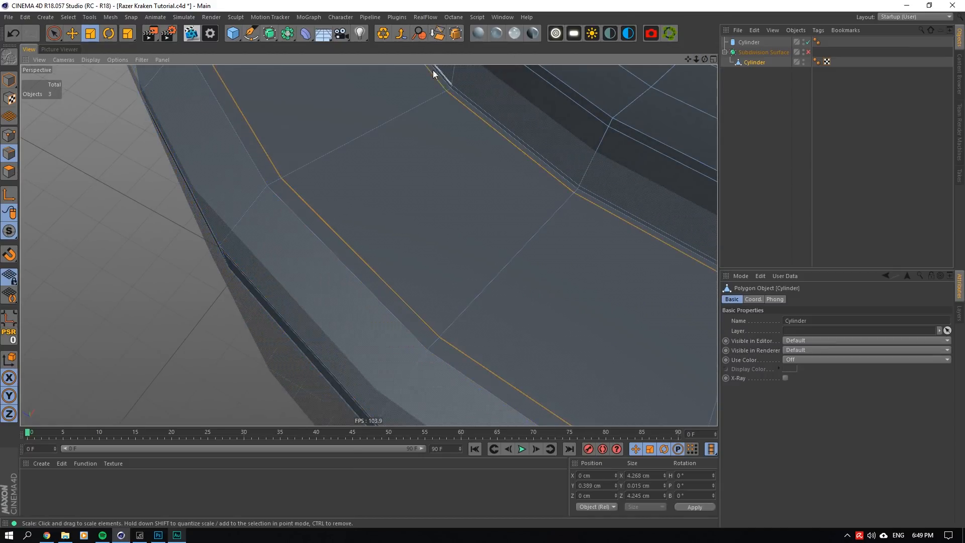
{"action": "left_click", "coordinate": [437, 35]}
- Select the ledge's outer edge loop and scale it inward horizontally to about 4.26 cm wide
{"action": "double_click", "coordinate": [314, 217]}
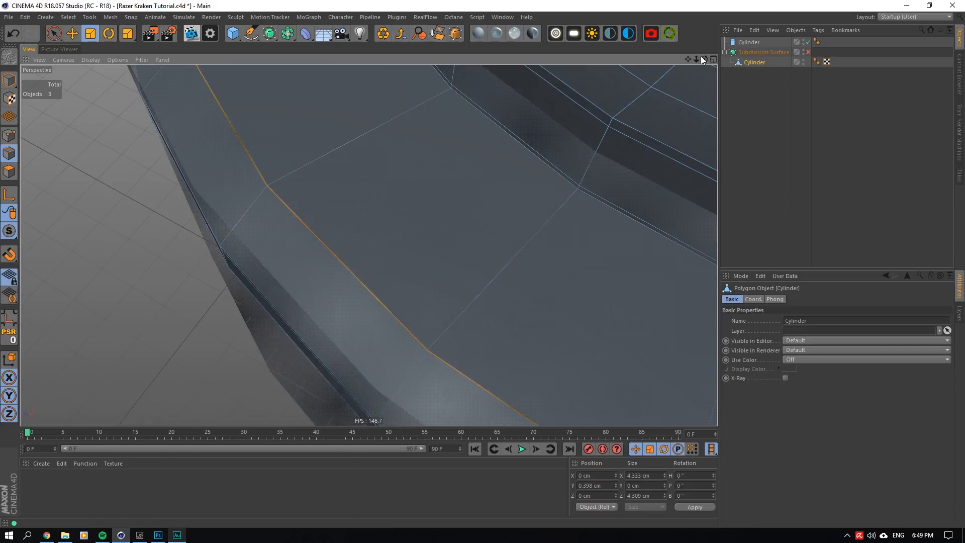
{"action": "left_click_drag", "start_coordinate": [697, 59], "coordinate": [668, 49]}
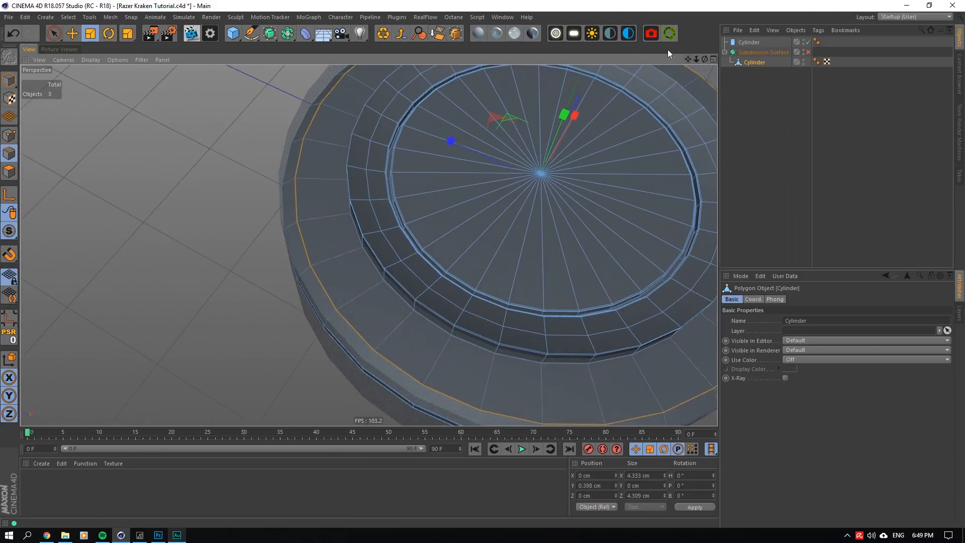
{"action": "left_click_drag", "start_coordinate": [514, 82], "coordinate": [501, 99]}
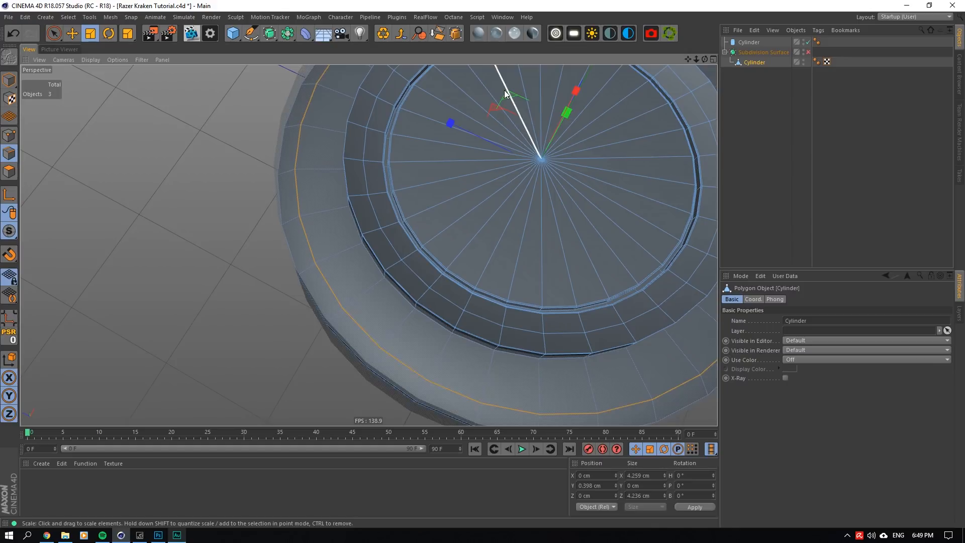
{"action": "left_click_drag", "start_coordinate": [704, 59], "coordinate": [458, 177]}
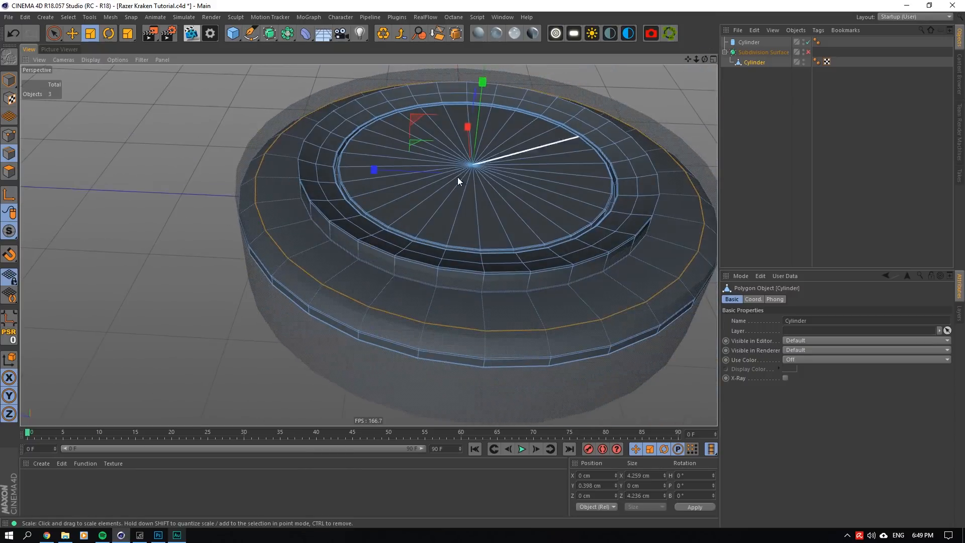
- Cut a new support loop on the flat ledge just inside its outer edge loop with Loop/Path Cut
{"action": "right_click_drag", "start_coordinate": [457, 177], "coordinate": [303, 237], "text": "alt"}
{"action": "right_click", "coordinate": [302, 237]}
{"action": "left_click", "coordinate": [289, 369]}
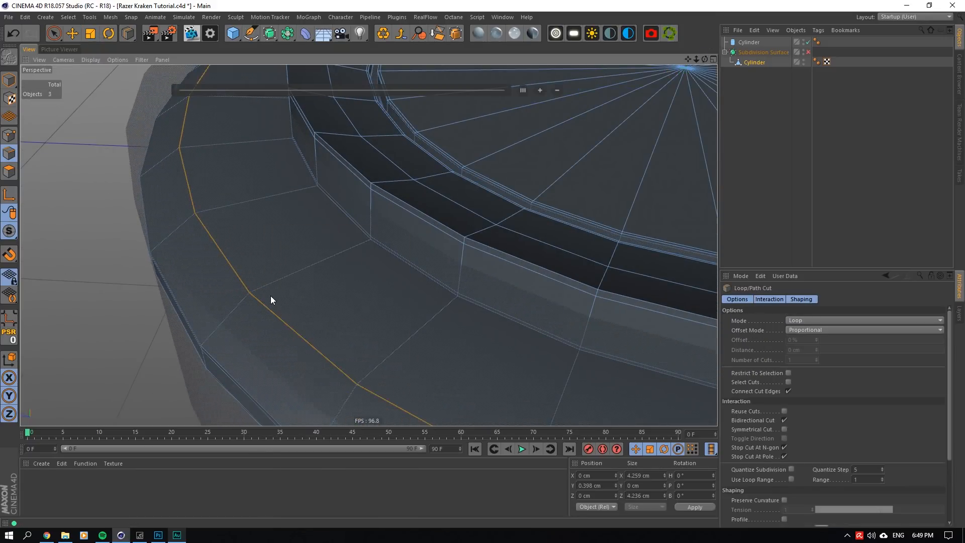
{"action": "left_click", "coordinate": [261, 290]}
- Enable the Subdivision Surface and delete the X-Ray reference cylinder, leaving only the smoothed disc
{"action": "left_click", "coordinate": [808, 52]}
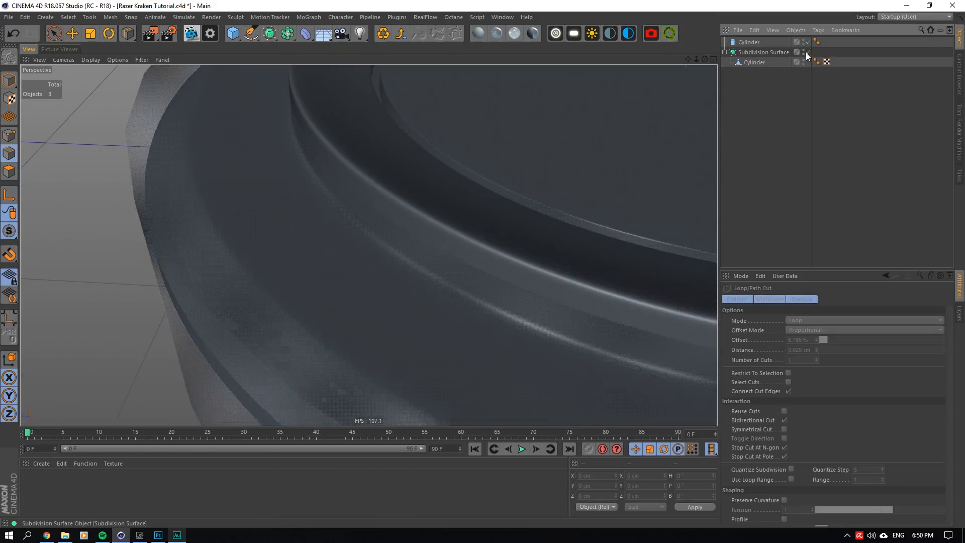
{"action": "left_click", "coordinate": [755, 44]}
{"action": "key", "text": "Delete"}
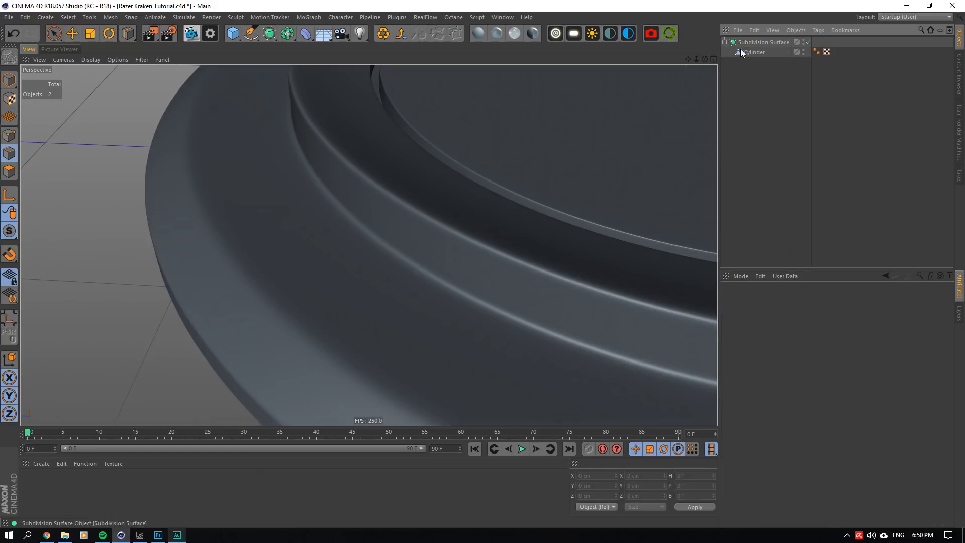
{"action": "left_click_drag", "start_coordinate": [695, 59], "coordinate": [619, 59]}
{"action": "left_click_drag", "start_coordinate": [705, 59], "coordinate": [705, 101]}
{"action": "right_click_drag", "start_coordinate": [249, 219], "coordinate": [333, 214], "text": "alt"}
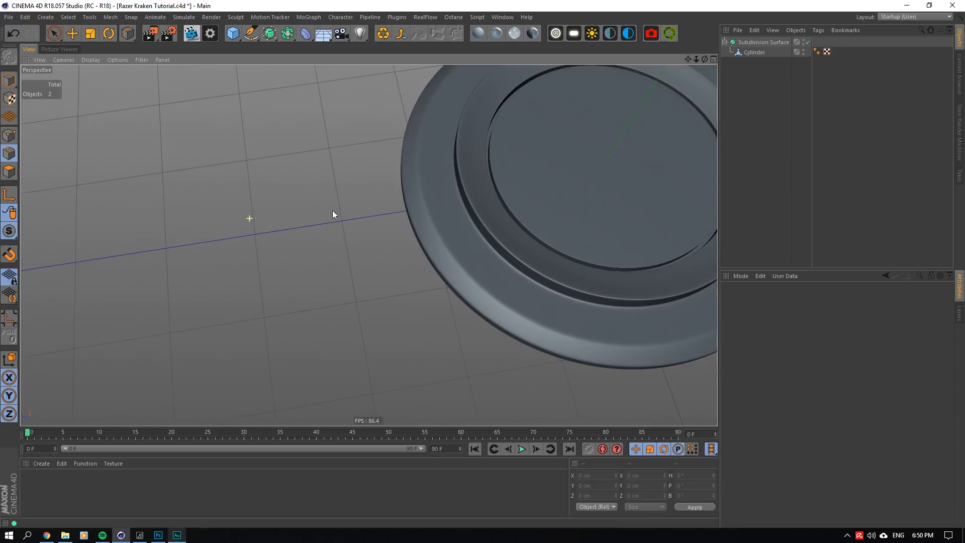
{"action": "left_click_drag", "start_coordinate": [704, 59], "coordinate": [698, 25]}
- Disable the Subdivision Surface and loop-select the bottom outer edge of the disc's rim
{"action": "left_click", "coordinate": [807, 42]}
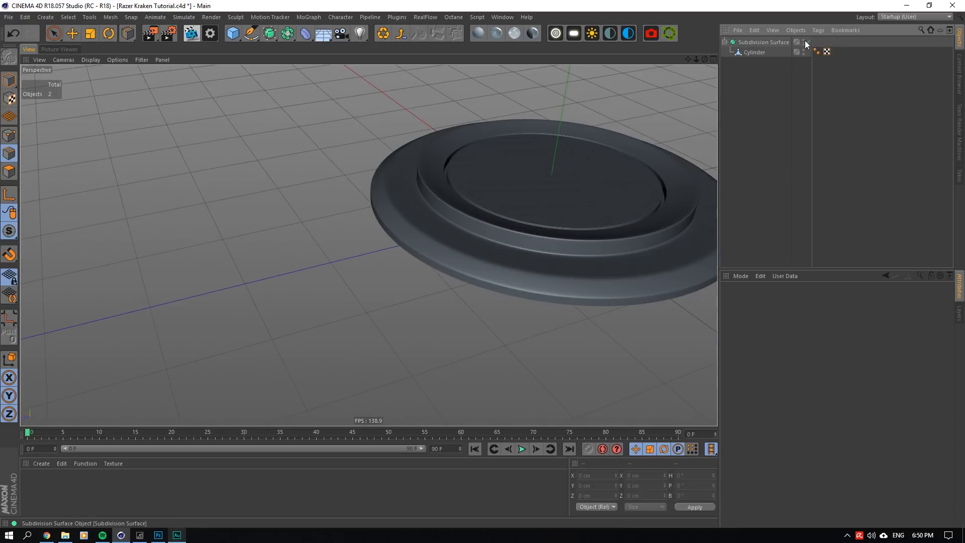
{"action": "left_click", "coordinate": [804, 40]}
{"action": "left_click", "coordinate": [803, 41]}
{"action": "left_click", "coordinate": [808, 42]}
{"action": "left_click", "coordinate": [763, 53]}
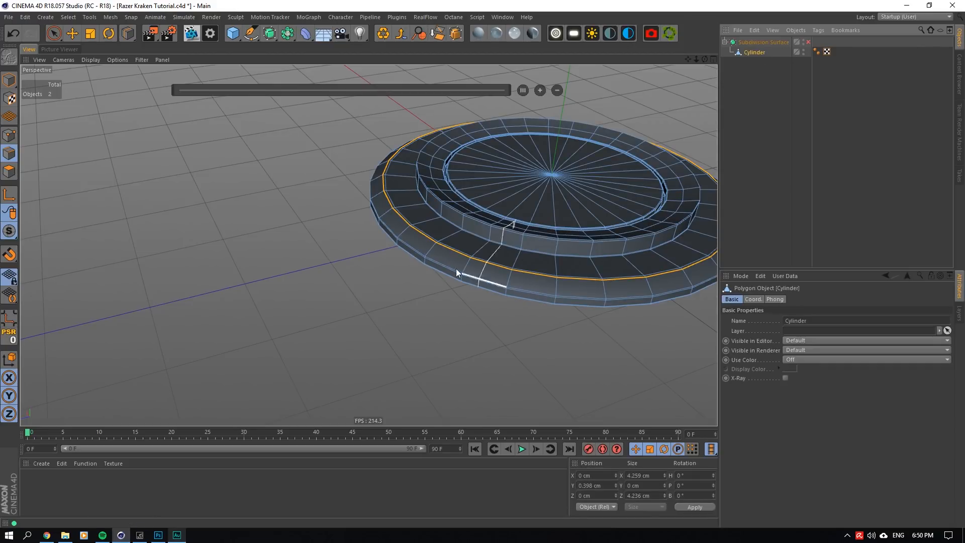
{"action": "left_click", "coordinate": [76, 37]}
{"action": "right_click_drag", "start_coordinate": [467, 235], "coordinate": [548, 294], "text": "alt"}
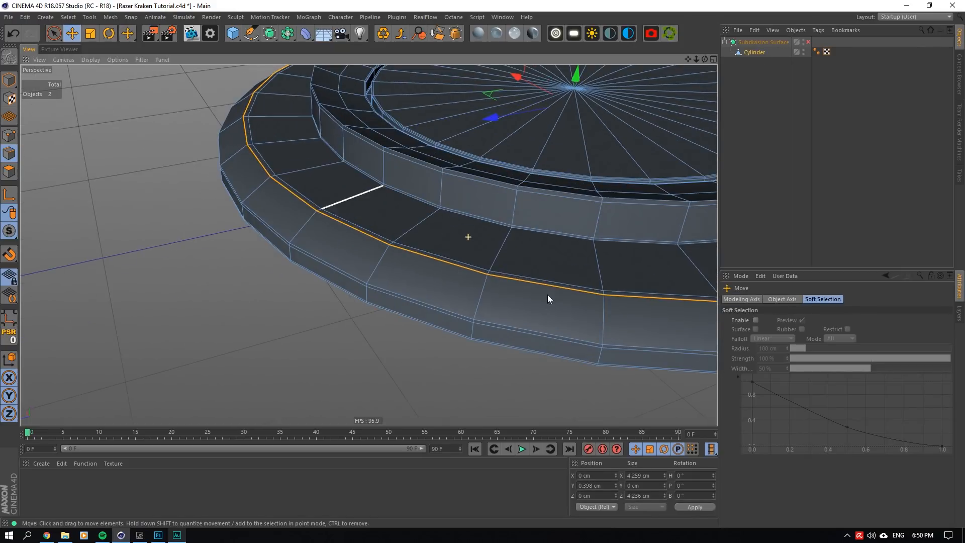
{"action": "double_click", "coordinate": [455, 335]}
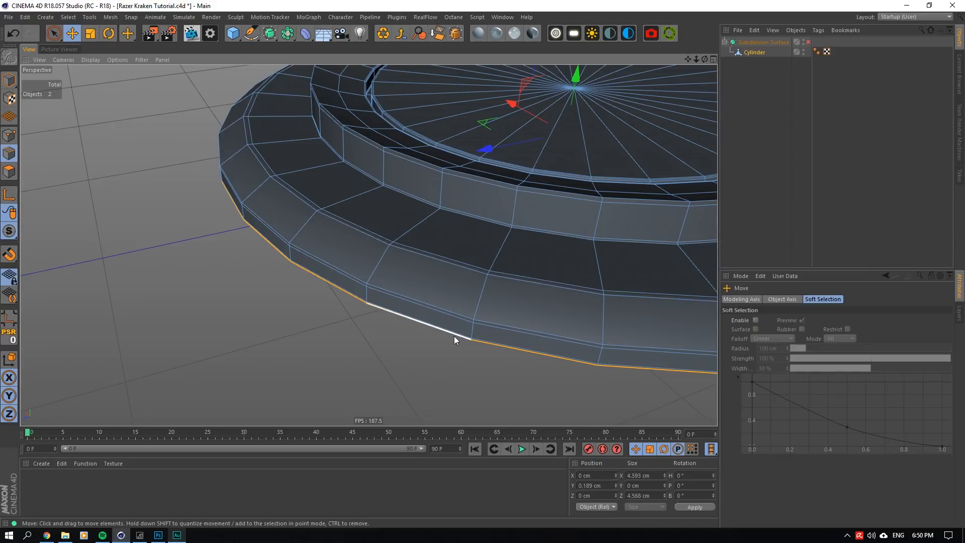
- Extrude the rim's bottom edge loop without offset and scale it inward to about 4.55 cm wide
{"action": "right_click_drag", "start_coordinate": [422, 339], "coordinate": [375, 258], "text": "alt"}
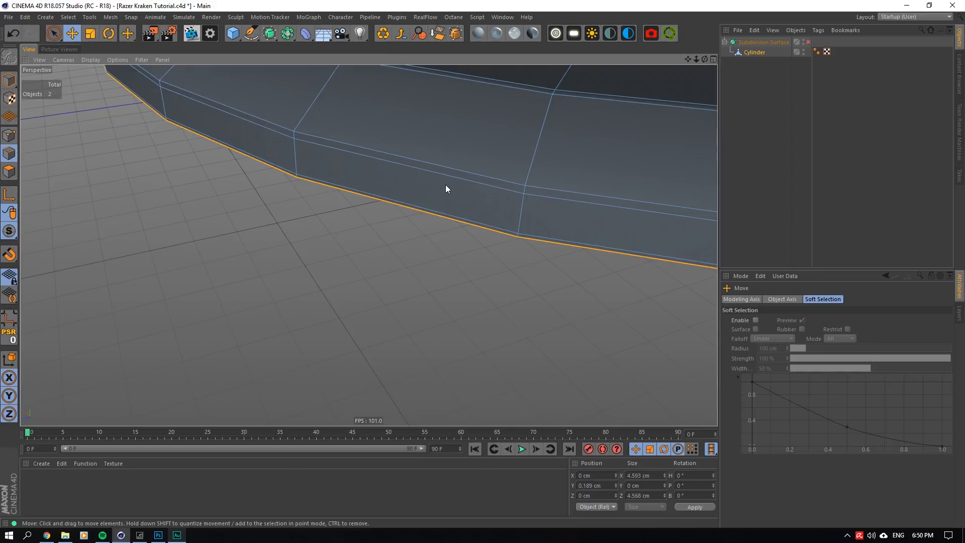
{"action": "right_click", "coordinate": [489, 162]}
{"action": "left_click", "coordinate": [498, 384]}
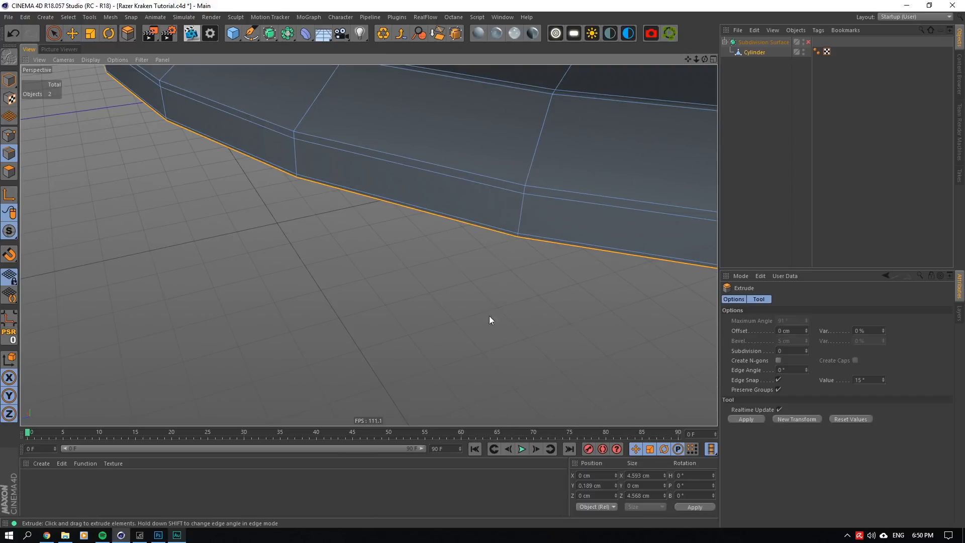
{"action": "left_click_drag", "start_coordinate": [490, 316], "coordinate": [486, 237]}
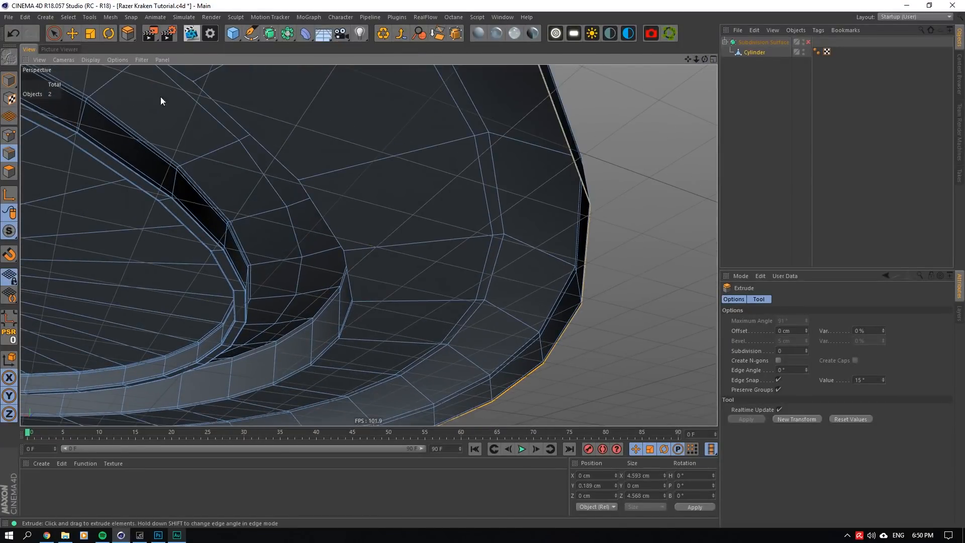
{"action": "left_click", "coordinate": [90, 34]}
{"action": "left_click_drag", "start_coordinate": [705, 60], "coordinate": [714, 96]}
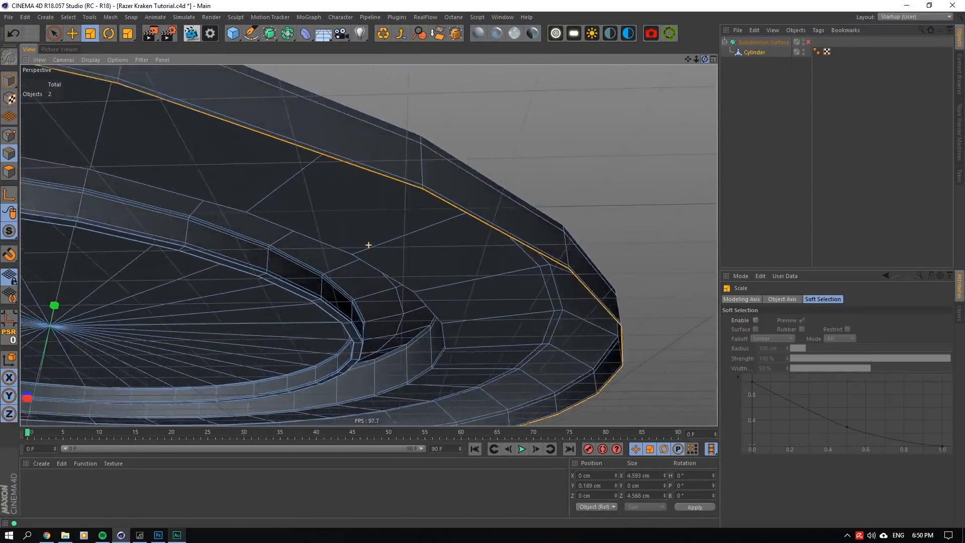
{"action": "left_click_drag", "start_coordinate": [403, 186], "coordinate": [442, 185], "text": "alt"}
{"action": "left_click_drag", "start_coordinate": [688, 59], "coordinate": [788, 32]}
{"action": "left_click_drag", "start_coordinate": [97, 382], "coordinate": [92, 380]}
- Extrude the inner bottom loop with 0 cm offset and move it down to about Y 0.175 cm
{"action": "right_click", "coordinate": [358, 266]}
{"action": "left_click", "coordinate": [376, 453]}
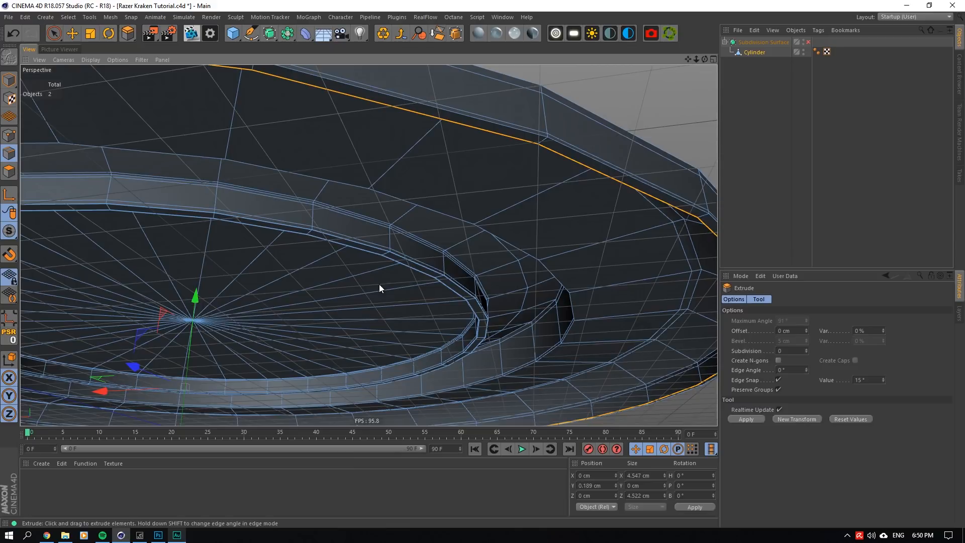
{"action": "left_click", "coordinate": [783, 330]}
{"action": "left_click", "coordinate": [786, 352]}
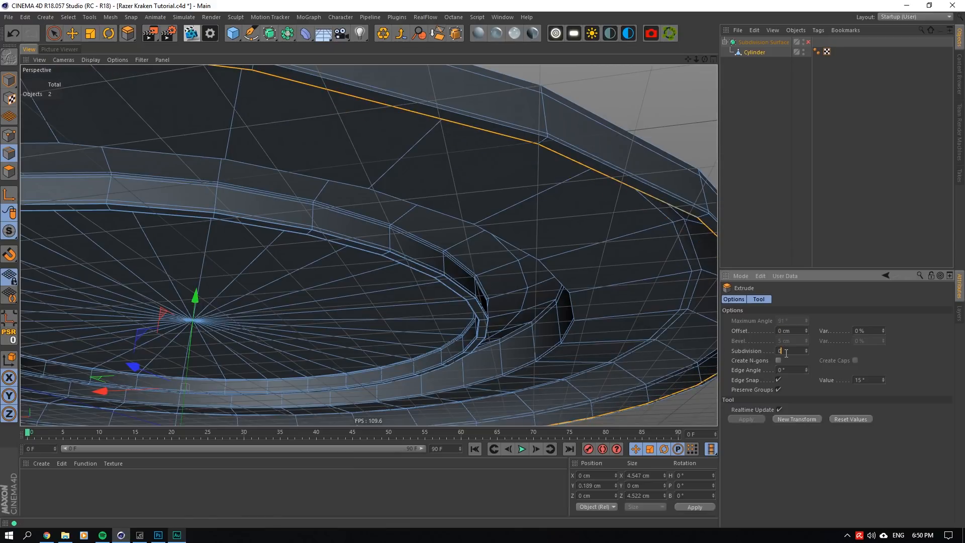
{"action": "left_click_drag", "start_coordinate": [196, 295], "coordinate": [196, 297]}
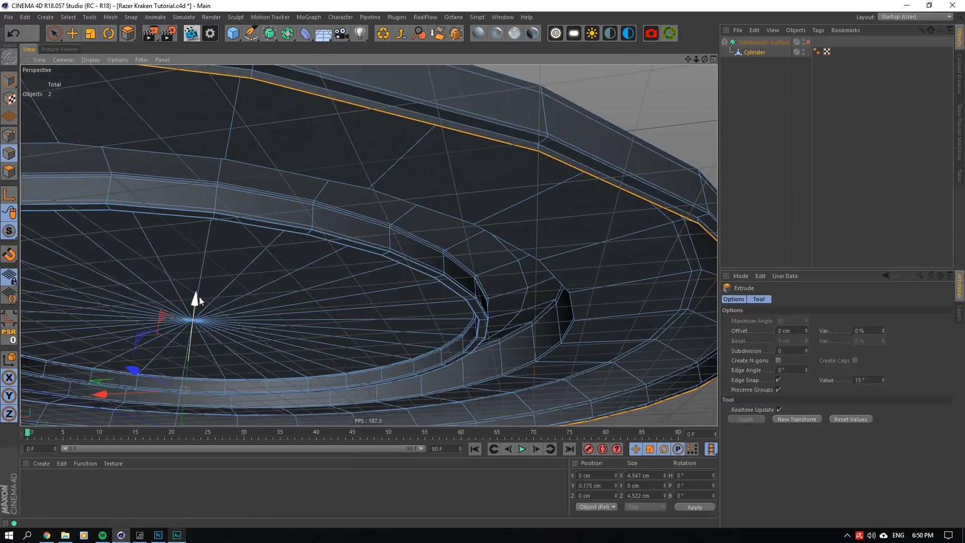
- Extrude the lowered loop again with 0 cm offset and scale it outward to nearly line up with the outer rim
{"action": "right_click", "coordinate": [356, 223]}
{"action": "left_click", "coordinate": [384, 450]}
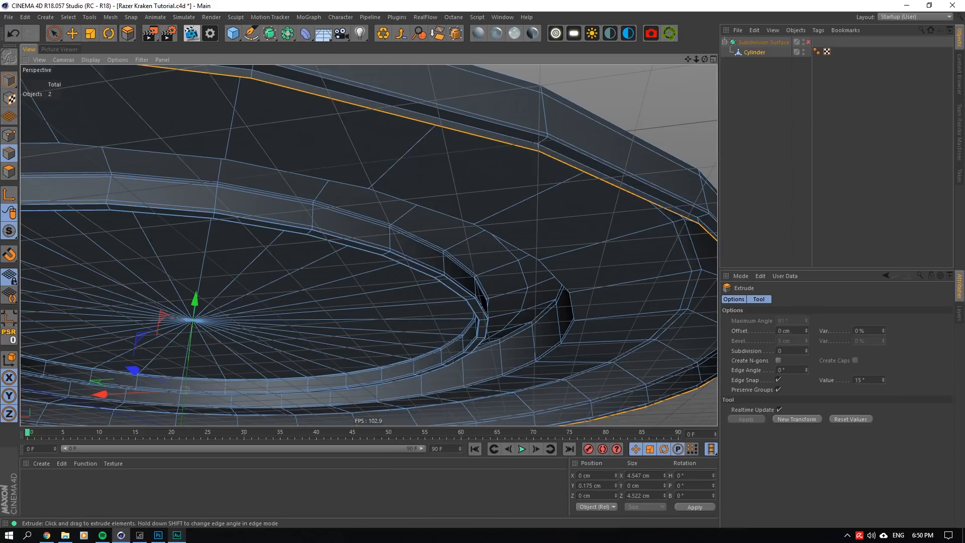
{"action": "double_click", "coordinate": [795, 330]}
{"action": "type", "text": "0"}
{"action": "key", "text": "Tab"}
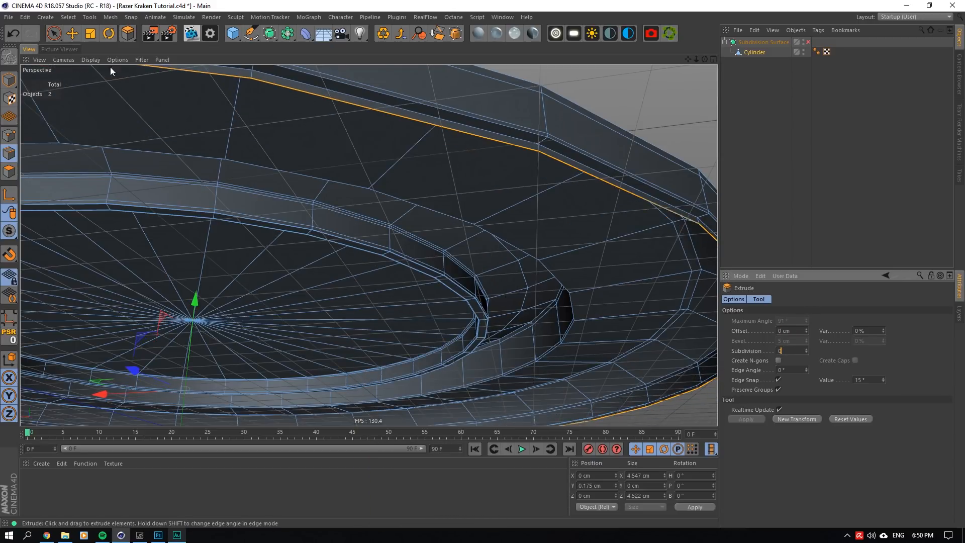
{"action": "key", "text": "t"}
{"action": "left_click_drag", "start_coordinate": [101, 381], "coordinate": [103, 377]}
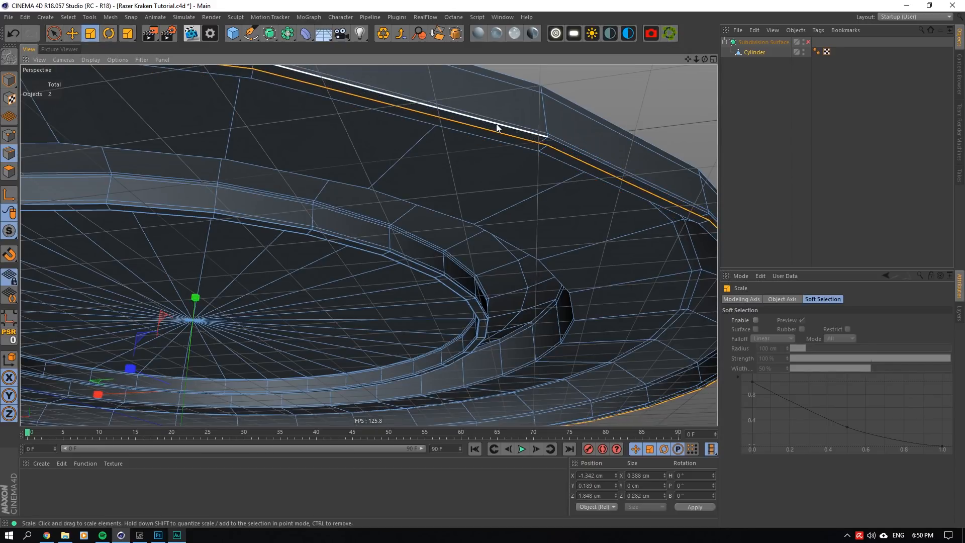
- Match the lowered bottom loop to the outer rim by setting its size to 4.593 cm in X and 4.568 cm in Z
{"action": "double_click", "coordinate": [497, 128]}
{"action": "double_click", "coordinate": [641, 475]}
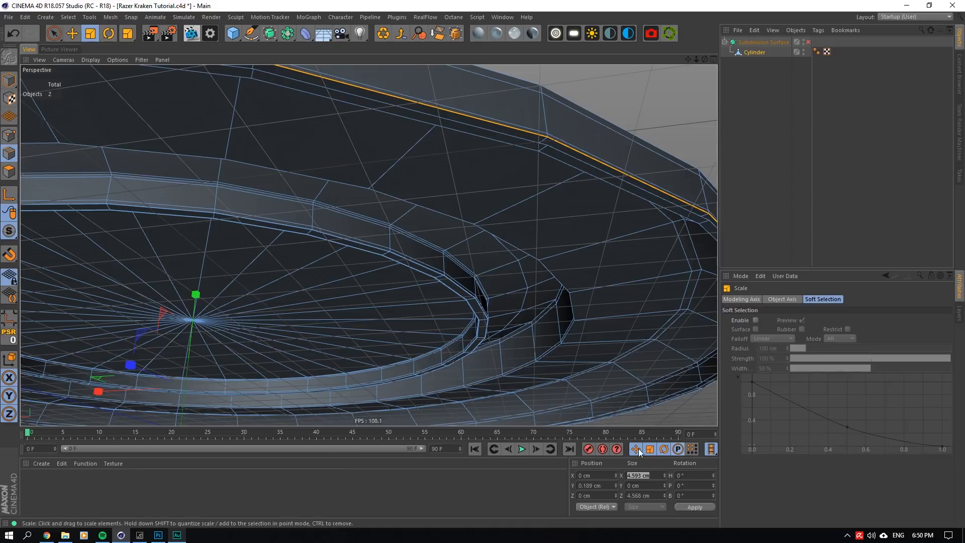
{"action": "double_click", "coordinate": [582, 163]}
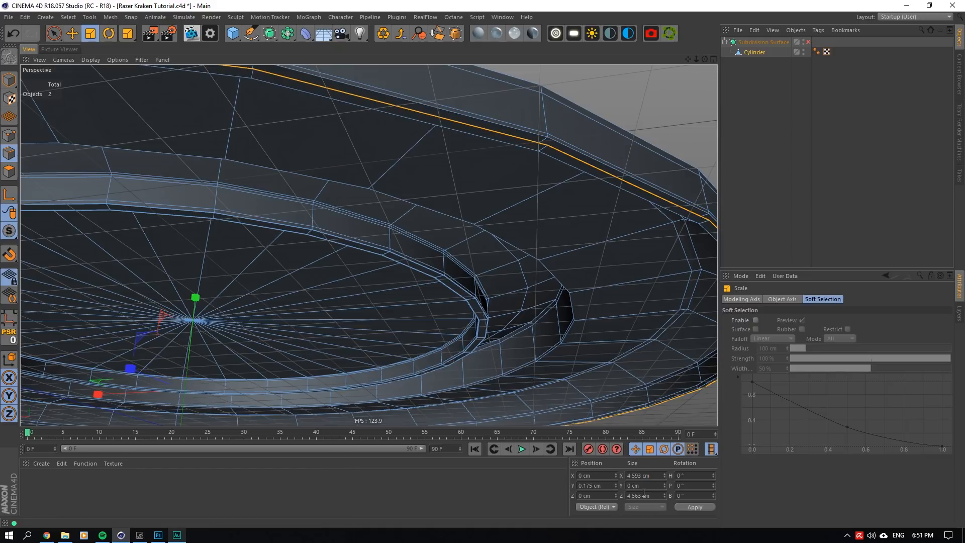
{"action": "double_click", "coordinate": [594, 164]}
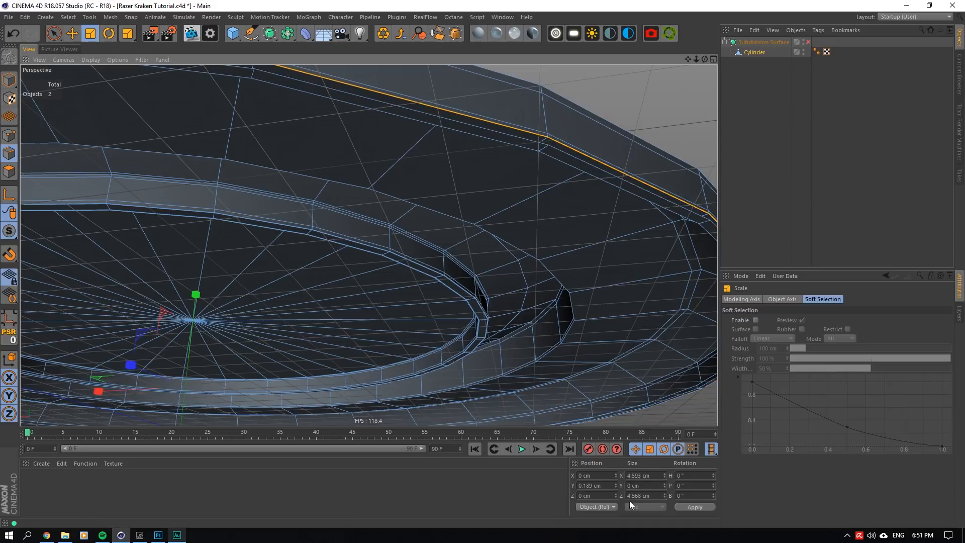
{"action": "double_click", "coordinate": [646, 495]}
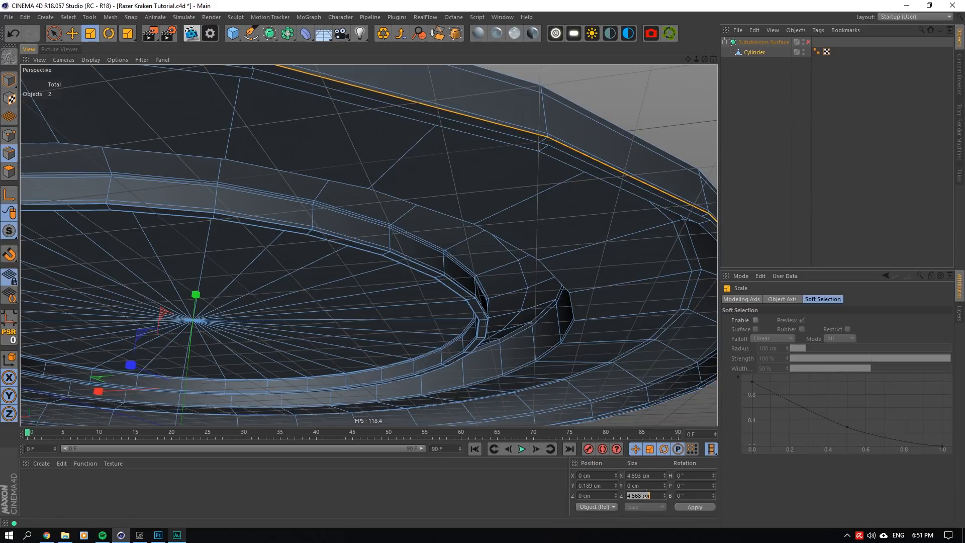
{"action": "double_click", "coordinate": [614, 176]}
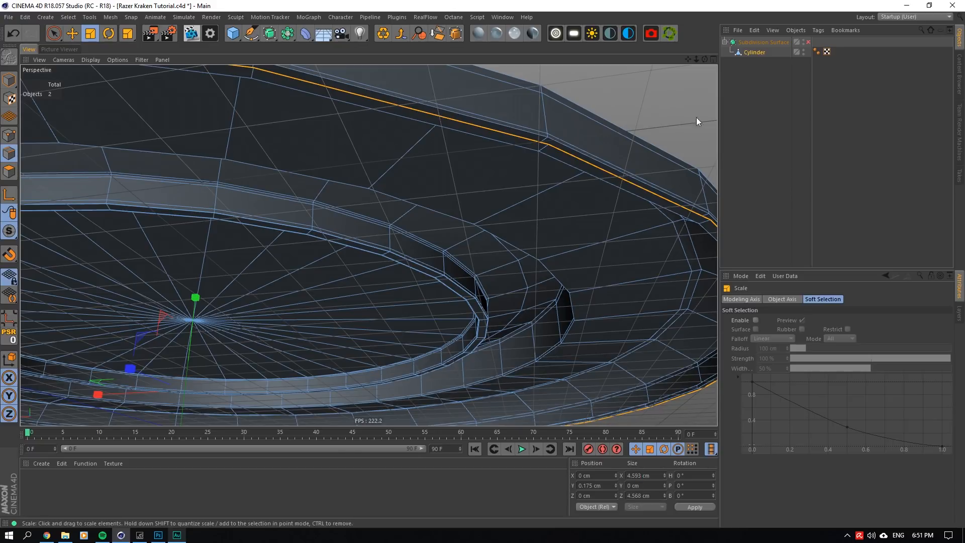
- Switch to editing the whole Cylinder object and set its Z size to 4.593 cm so the disc is round
{"action": "left_click_drag", "start_coordinate": [371, 244], "coordinate": [369, 245], "text": "alt"}
{"action": "scroll", "coordinate": [369, 245], "scroll_direction": "down", "scroll_amount": 10}
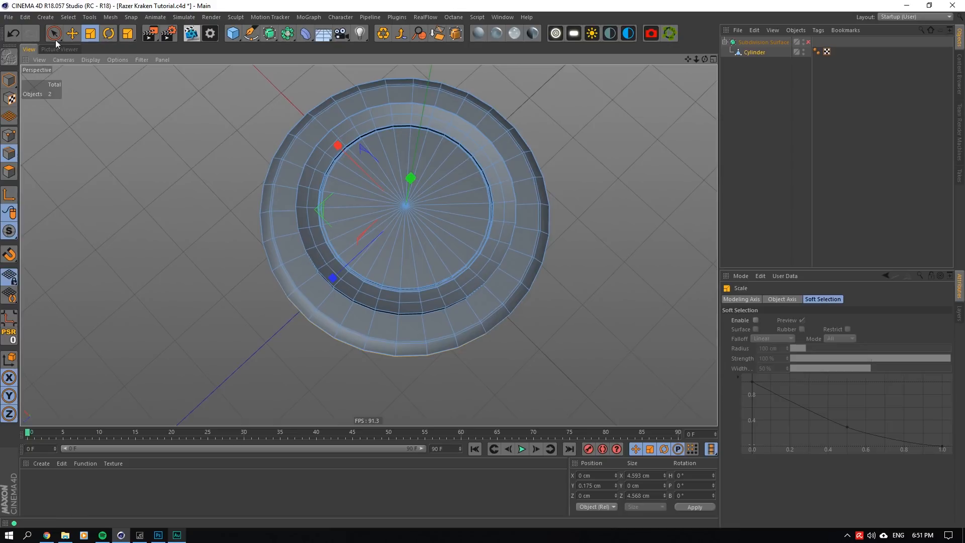
{"action": "left_click", "coordinate": [72, 33]}
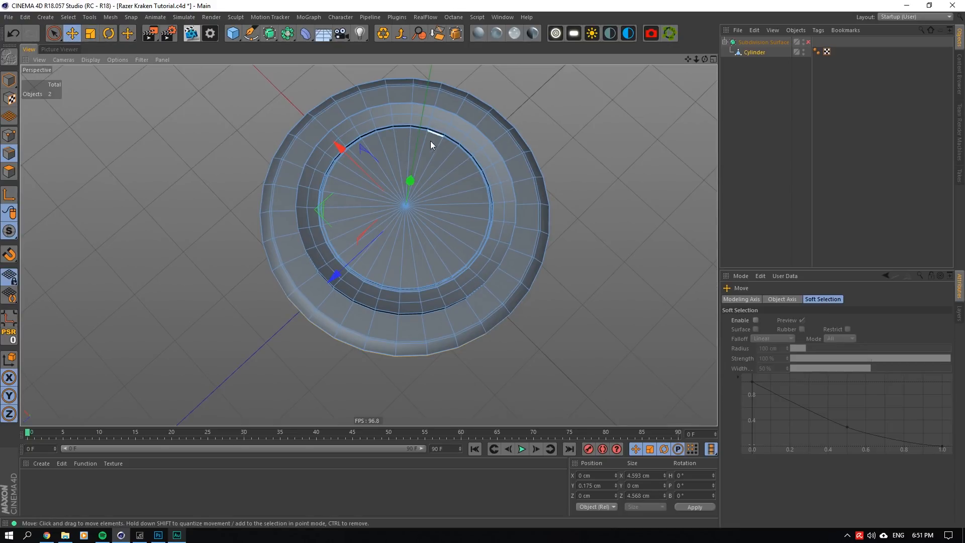
{"action": "left_click", "coordinate": [10, 80]}
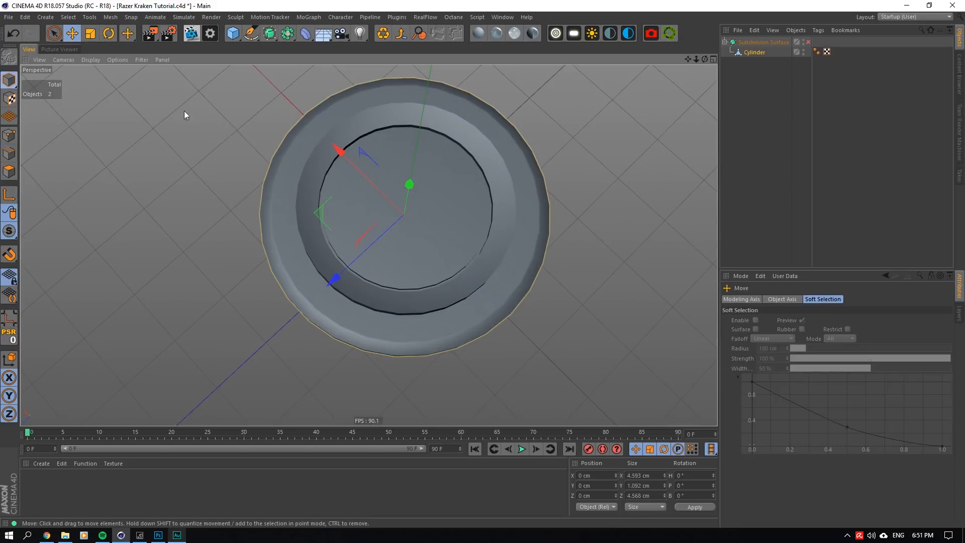
{"action": "left_click", "coordinate": [750, 54]}
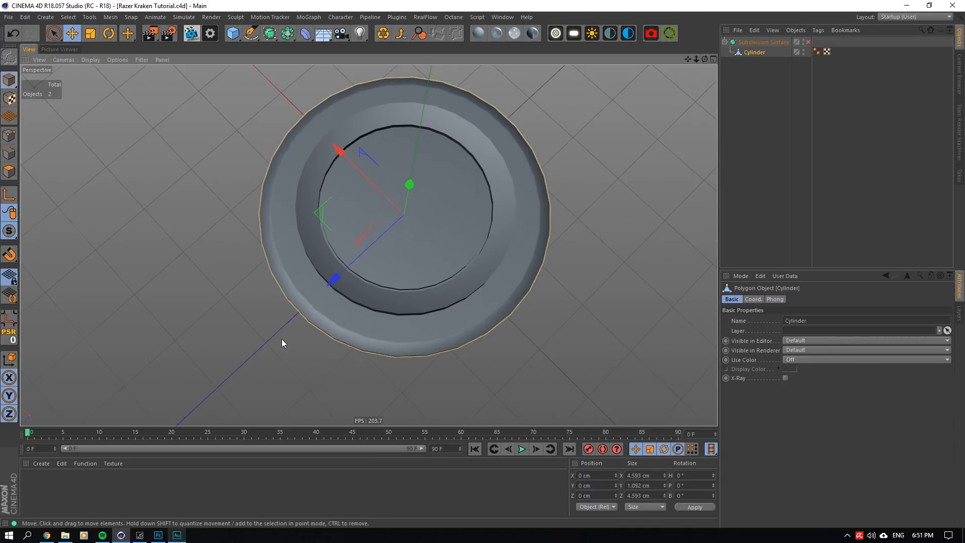
- Loop-select the edges around the groove at the bottom of the rim and raise them together to about Y 0.254 cm
{"action": "scroll", "coordinate": [282, 340], "scroll_direction": "up", "scroll_amount": 6}
{"action": "left_click_drag", "start_coordinate": [705, 59], "coordinate": [754, 15]}
{"action": "left_click_drag", "start_coordinate": [347, 130], "coordinate": [285, 119], "text": "alt"}
{"action": "left_click", "coordinate": [10, 155]}
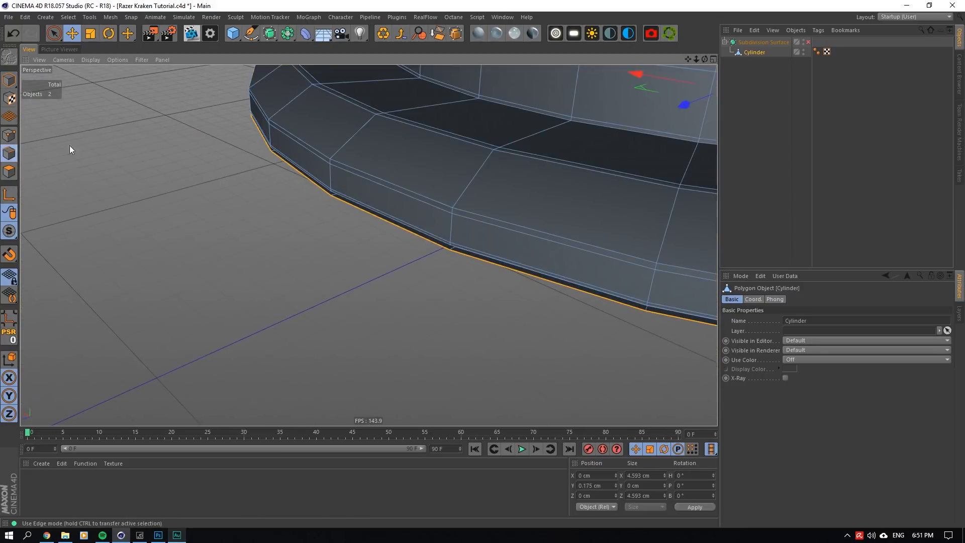
{"action": "scroll", "coordinate": [440, 225], "scroll_direction": "up", "scroll_amount": 4}
{"action": "left_click_drag", "start_coordinate": [705, 60], "coordinate": [705, 57]}
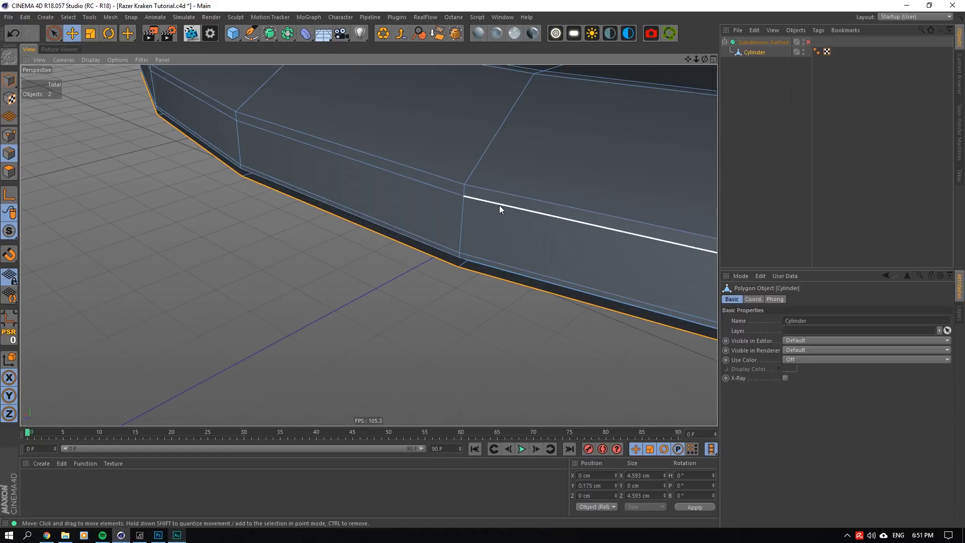
{"action": "left_click_drag", "start_coordinate": [705, 59], "coordinate": [706, 57]}
{"action": "double_click", "coordinate": [480, 261], "text": "shift"}
{"action": "double_click", "coordinate": [474, 250], "text": "shift"}
{"action": "double_click", "coordinate": [475, 253], "text": "shift"}
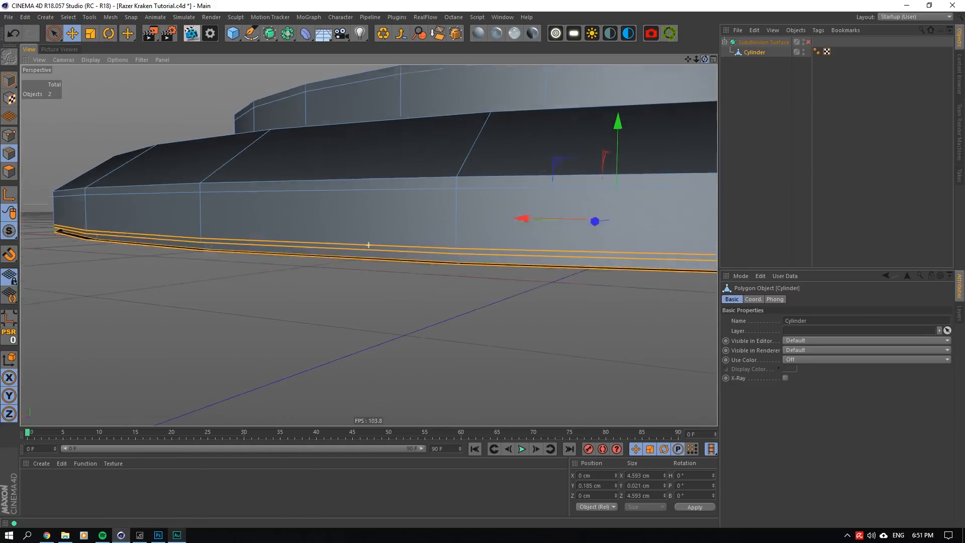
{"action": "left_click_drag", "start_coordinate": [484, 267], "coordinate": [485, 254], "text": "alt"}
{"action": "double_click", "coordinate": [490, 243], "text": "shift"}
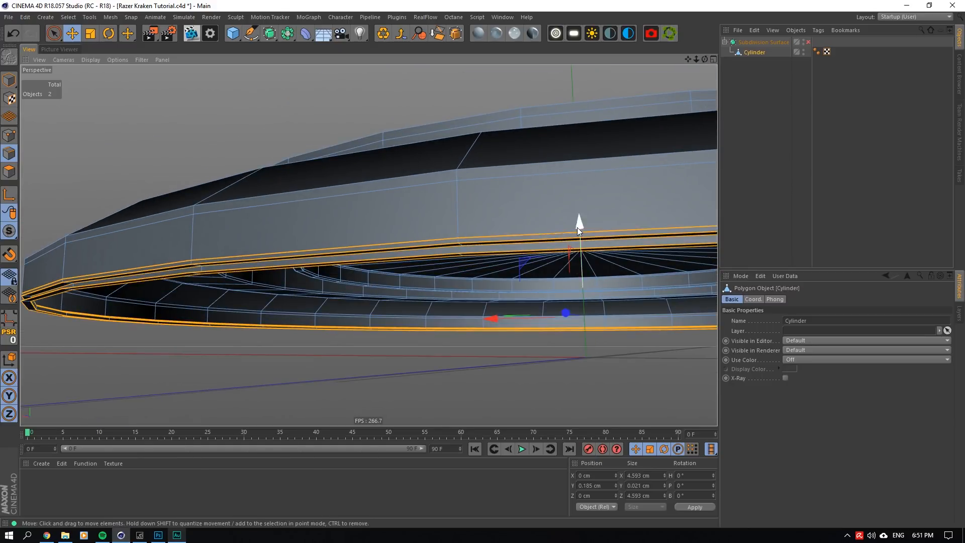
{"action": "left_click_drag", "start_coordinate": [577, 227], "coordinate": [579, 204]}
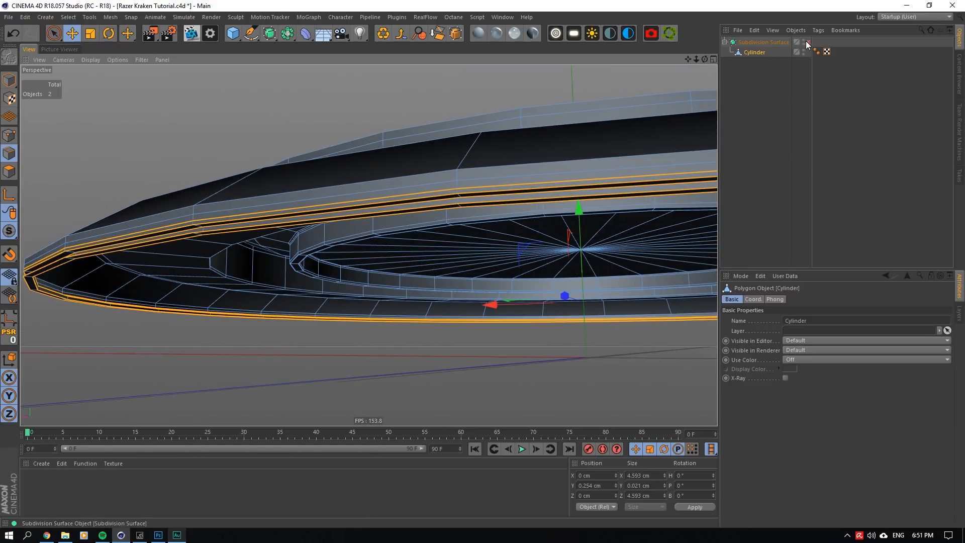
- Enable the Subdivision Surface and examine the smoothed groove along the disc's lower rim
{"action": "left_click", "coordinate": [807, 43]}
{"action": "left_click_drag", "start_coordinate": [703, 59], "coordinate": [753, 75]}
{"action": "left_click", "coordinate": [753, 76]}
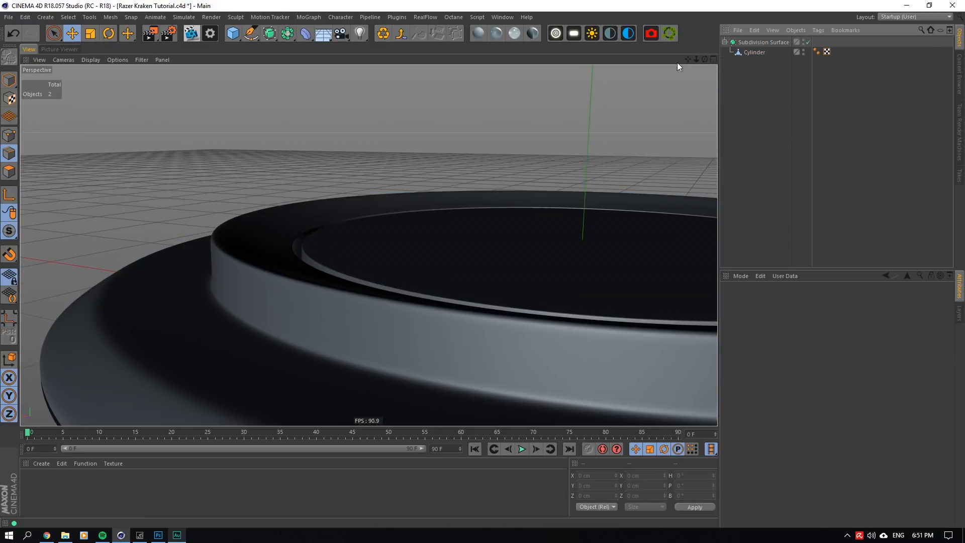
{"action": "left_click_drag", "start_coordinate": [689, 59], "coordinate": [690, 58]}
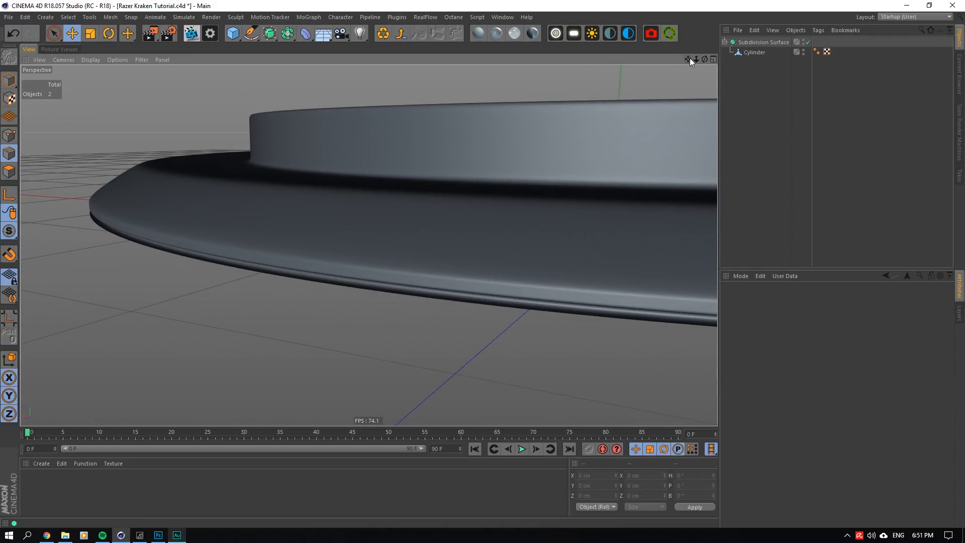
- Disable the Subdivision Surface, add the next loop up the rim to the selected loops, and raise them to about Y 0.27 cm
{"action": "left_click", "coordinate": [807, 41]}
{"action": "left_click", "coordinate": [741, 54]}
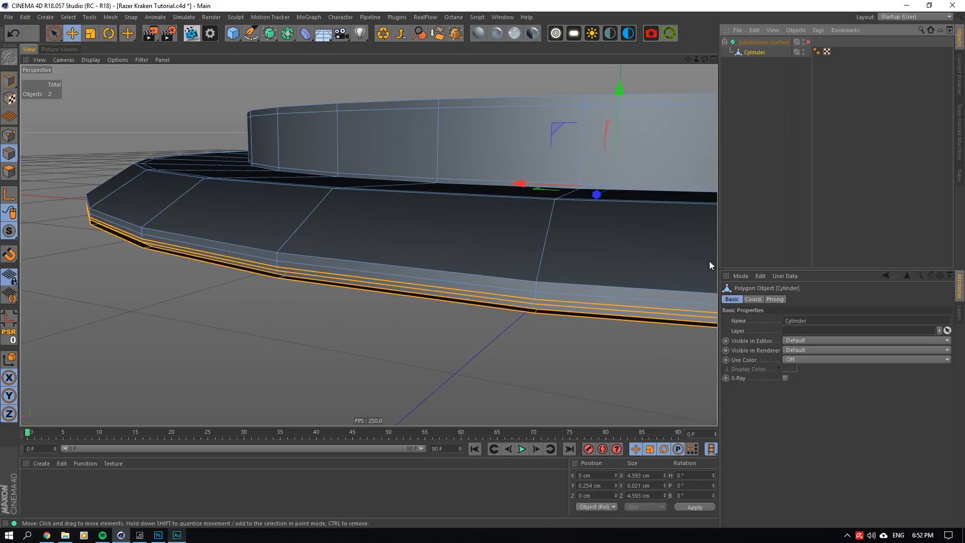
{"action": "scroll", "coordinate": [618, 276], "scroll_direction": "up", "scroll_amount": 4}
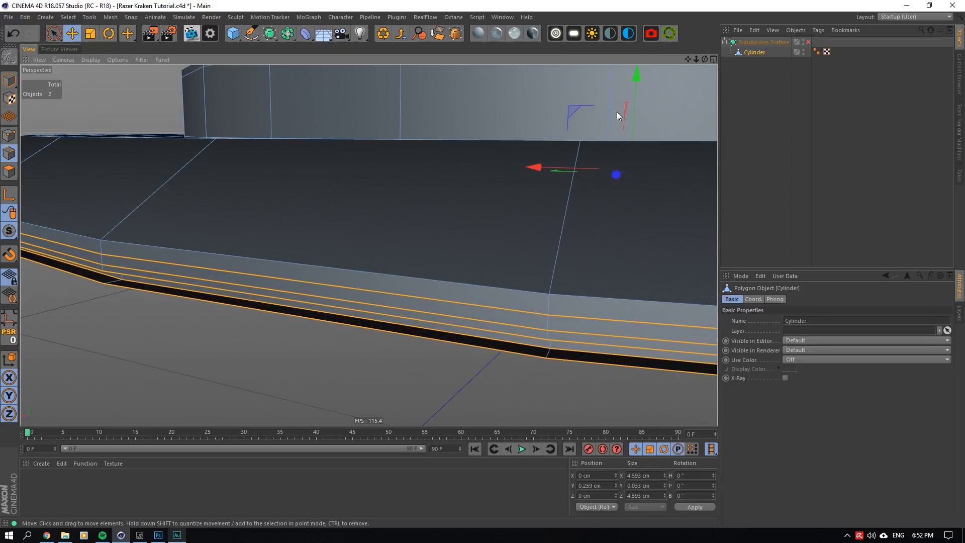
{"action": "left_click_drag", "start_coordinate": [637, 71], "coordinate": [628, 68]}
- Preview the raised rim loops with the Subdivision Surface enabled and return to the unsmoothed Cylinder mesh
{"action": "left_click", "coordinate": [870, 50]}
{"action": "left_click", "coordinate": [809, 42]}
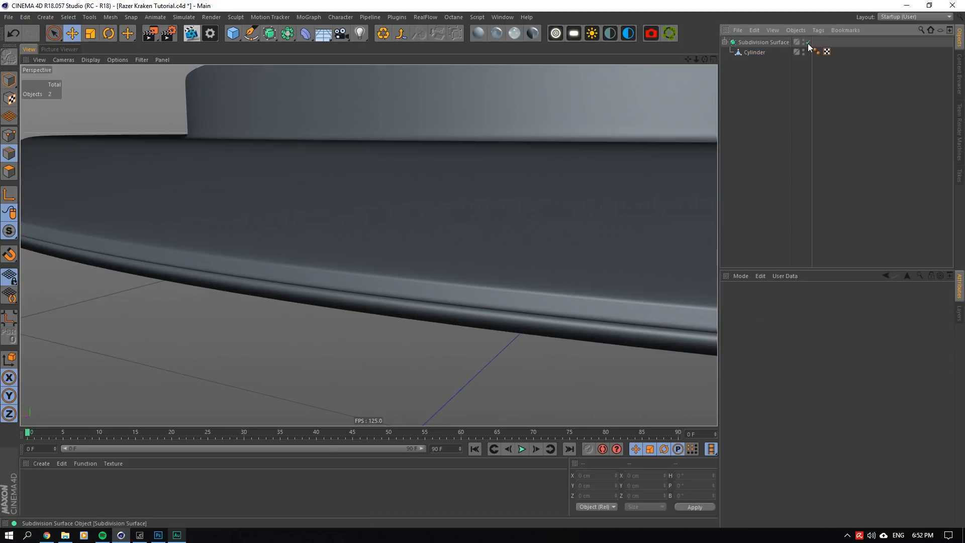
{"action": "left_click", "coordinate": [809, 43]}
{"action": "left_click", "coordinate": [565, 200]}
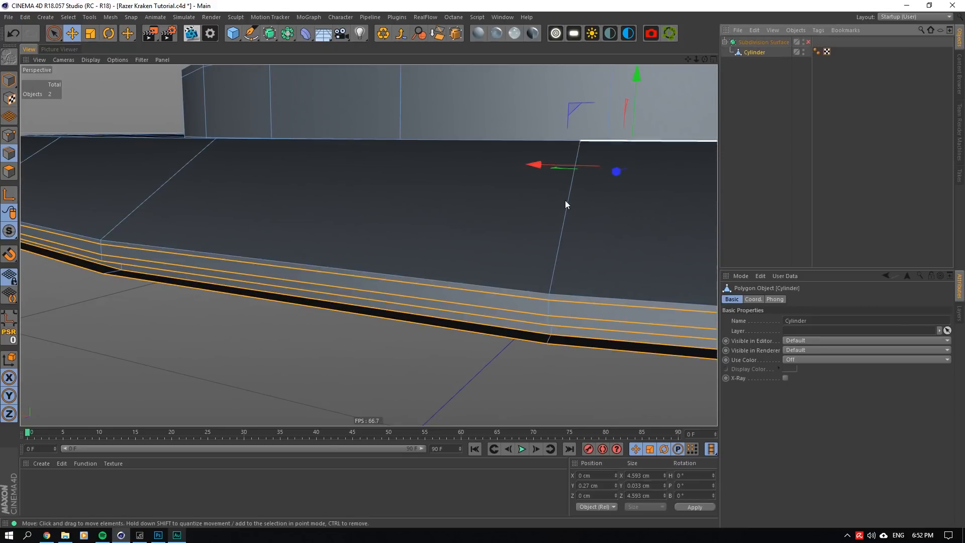
- Add a loop cut around the band below the groove, close to its upper edge, at about 86% offset
{"action": "scroll", "coordinate": [498, 322], "scroll_direction": "up", "scroll_amount": 3}
{"action": "left_click_drag", "start_coordinate": [705, 59], "coordinate": [742, 40]}
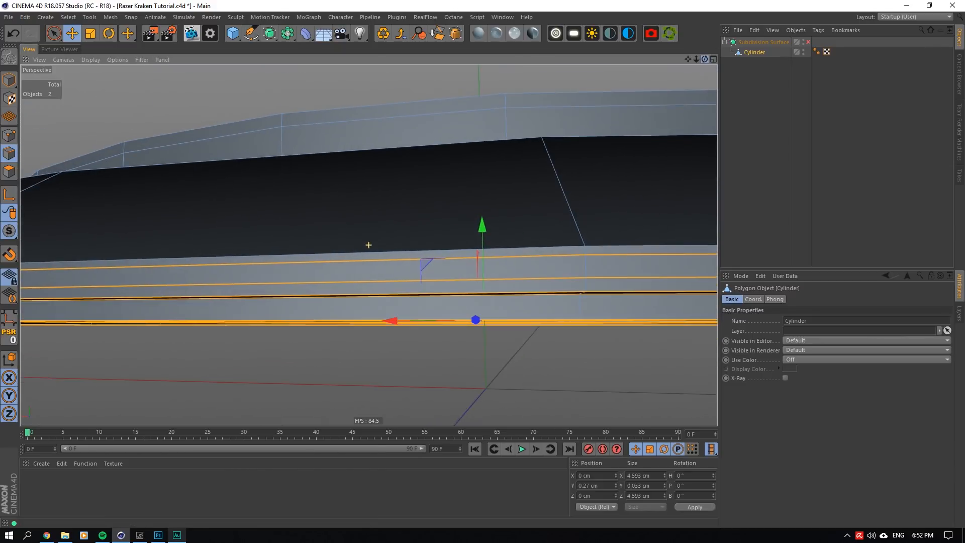
{"action": "right_click", "coordinate": [548, 235]}
{"action": "left_click", "coordinate": [598, 369]}
{"action": "left_click_drag", "start_coordinate": [614, 361], "coordinate": [609, 307], "text": "alt"}
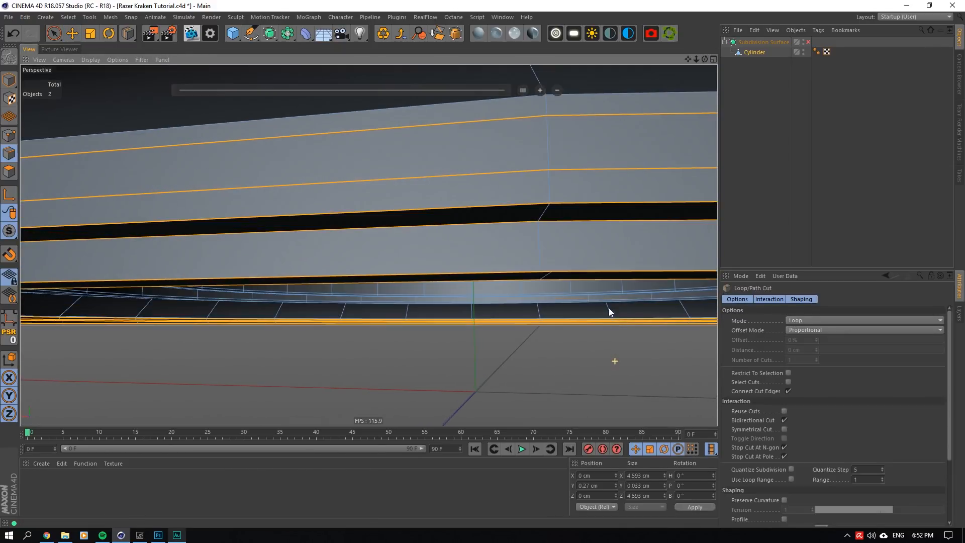
{"action": "left_click", "coordinate": [543, 236]}
- Examine the groove's edge with the Subdivision Surface enabled, then disable smoothing and reselect the Cylinder
{"action": "left_click_drag", "start_coordinate": [689, 60], "coordinate": [573, 340]}
{"action": "left_click", "coordinate": [832, 150]}
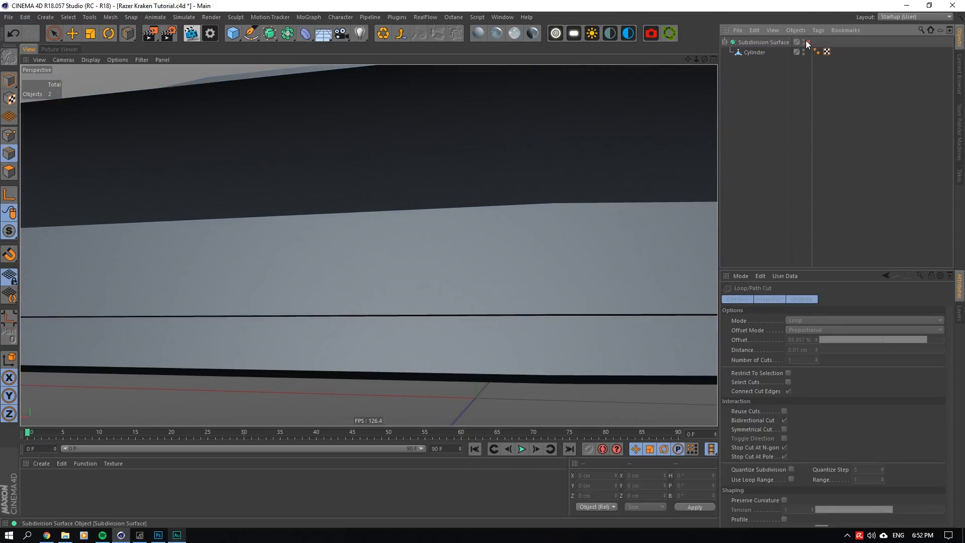
{"action": "left_click", "coordinate": [808, 42]}
{"action": "left_click_drag", "start_coordinate": [705, 59], "coordinate": [547, 246]}
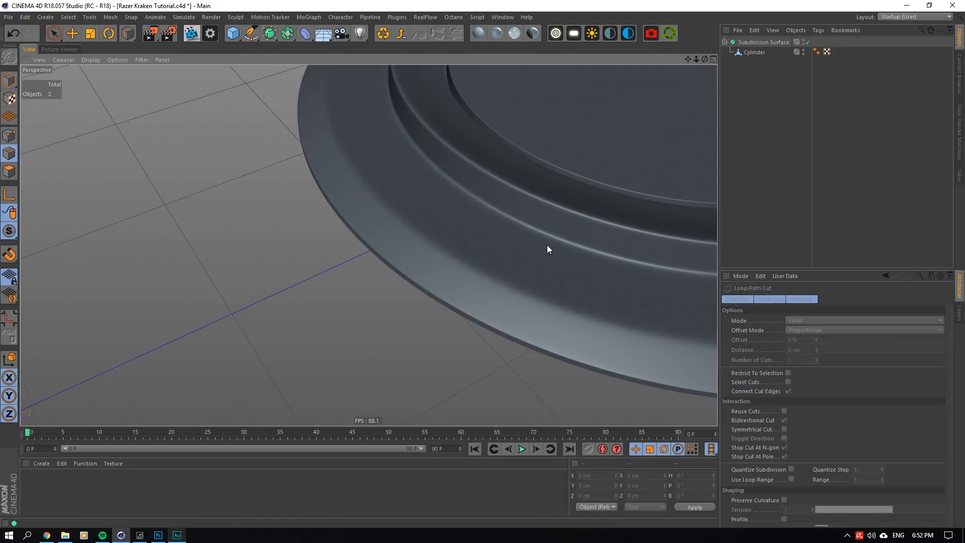
{"action": "scroll", "coordinate": [379, 347], "scroll_direction": "up", "scroll_amount": 5}
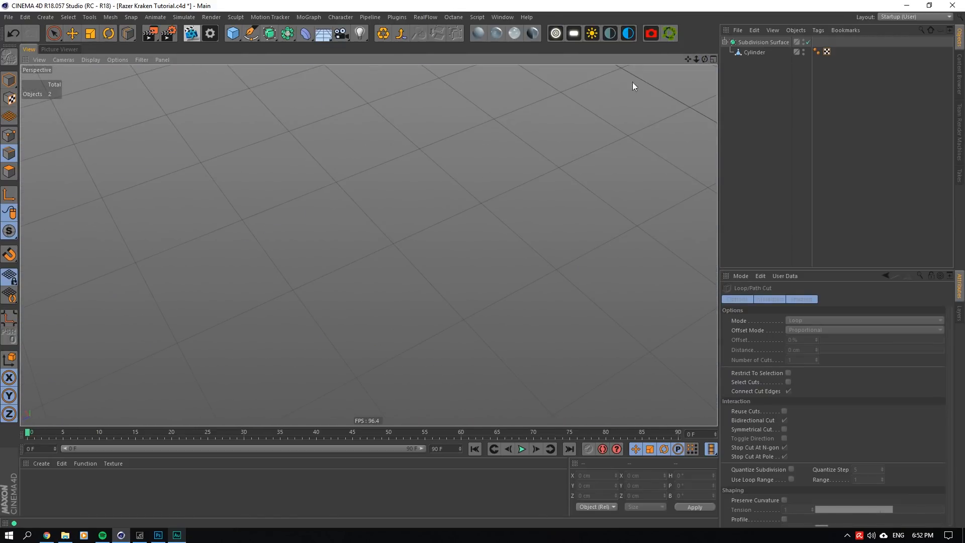
{"action": "left_click_drag", "start_coordinate": [688, 60], "coordinate": [369, 245]}
{"action": "scroll", "coordinate": [477, 187], "scroll_direction": "up", "scroll_amount": 1}
{"action": "scroll", "coordinate": [477, 187], "scroll_direction": "up", "scroll_amount": 2}
{"action": "left_click", "coordinate": [808, 42]}
{"action": "left_click", "coordinate": [756, 53]}
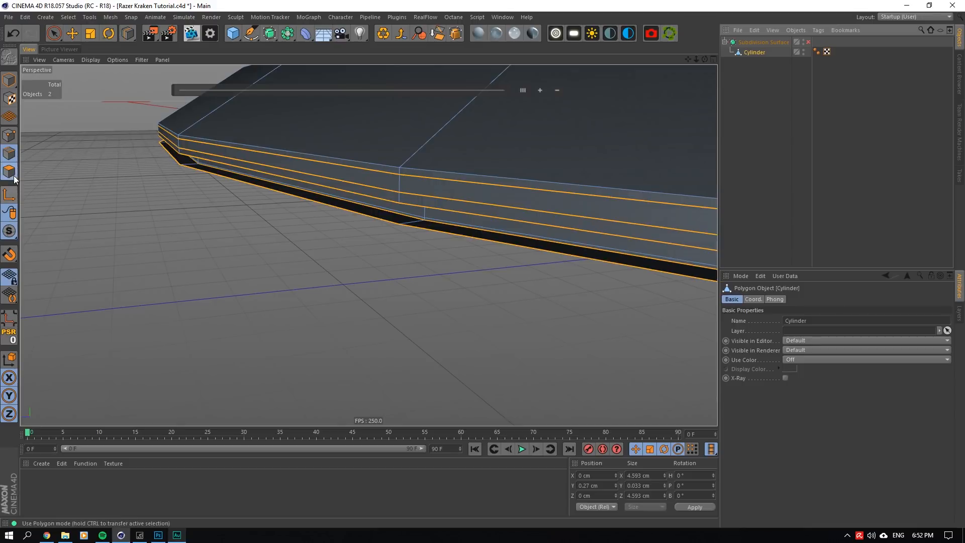
- Ring-select the narrow strip of polygons under the rim's bottom edge and lower it to about Y 0.252 cm
{"action": "left_click", "coordinate": [10, 172]}
{"action": "left_click", "coordinate": [68, 17]}
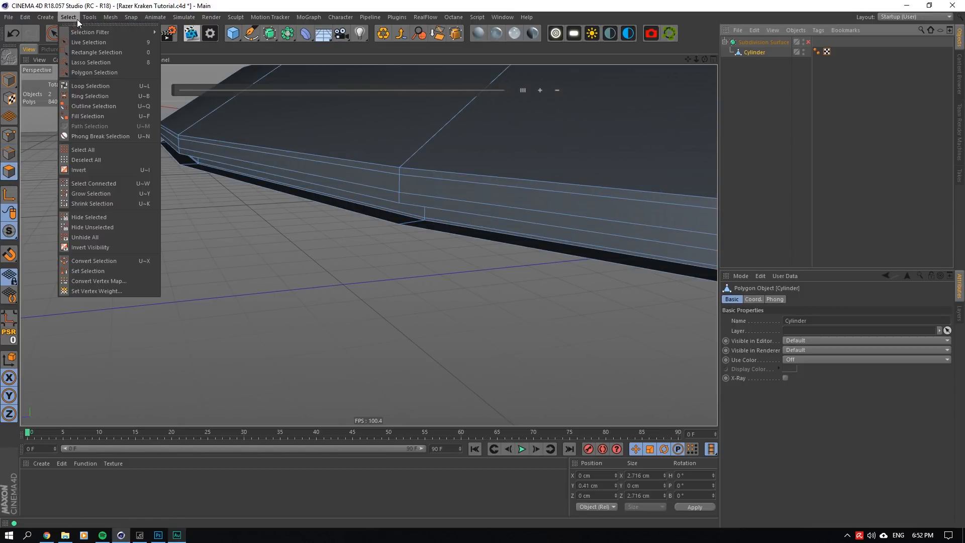
{"action": "left_click", "coordinate": [97, 95]}
{"action": "left_click", "coordinate": [388, 224]}
{"action": "left_click_drag", "start_coordinate": [706, 58], "coordinate": [368, 245]}
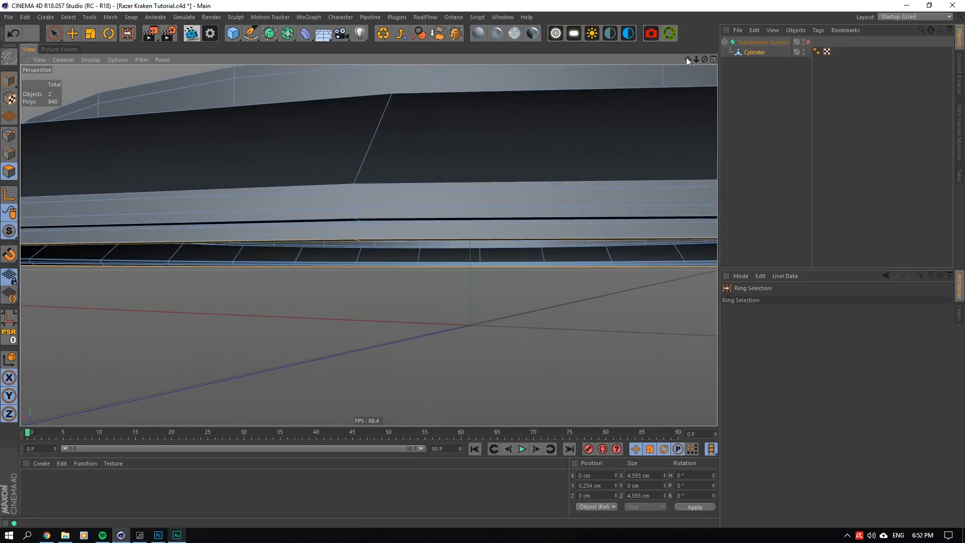
{"action": "key", "text": "e"}
{"action": "scroll", "coordinate": [468, 177], "scroll_direction": "up", "scroll_amount": 5}
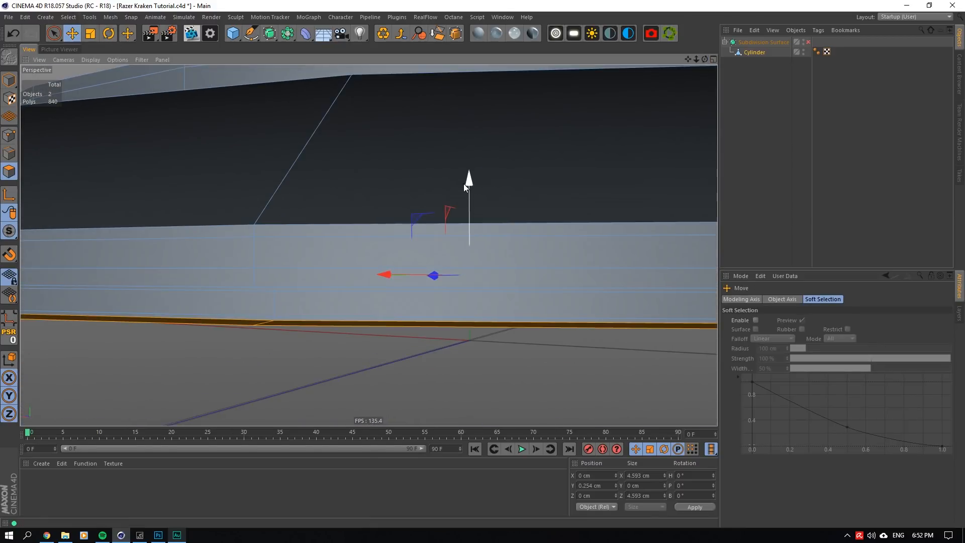
{"action": "left_click_drag", "start_coordinate": [467, 177], "coordinate": [470, 178]}
{"action": "left_click", "coordinate": [14, 33]}
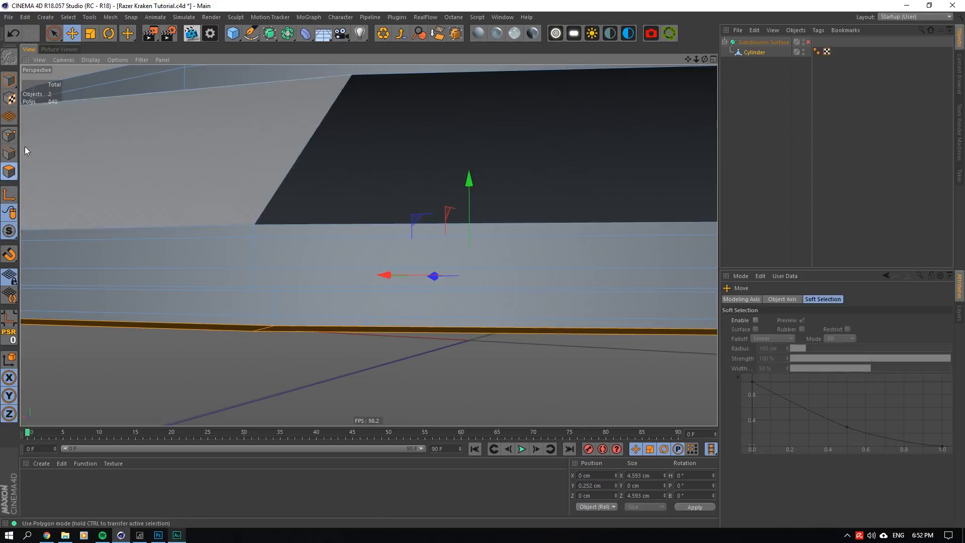
- Select the inner edge loop on the band below the groove and lower it to about Y 0.254 cm
{"action": "left_click", "coordinate": [9, 153]}
{"action": "left_click", "coordinate": [306, 316]}
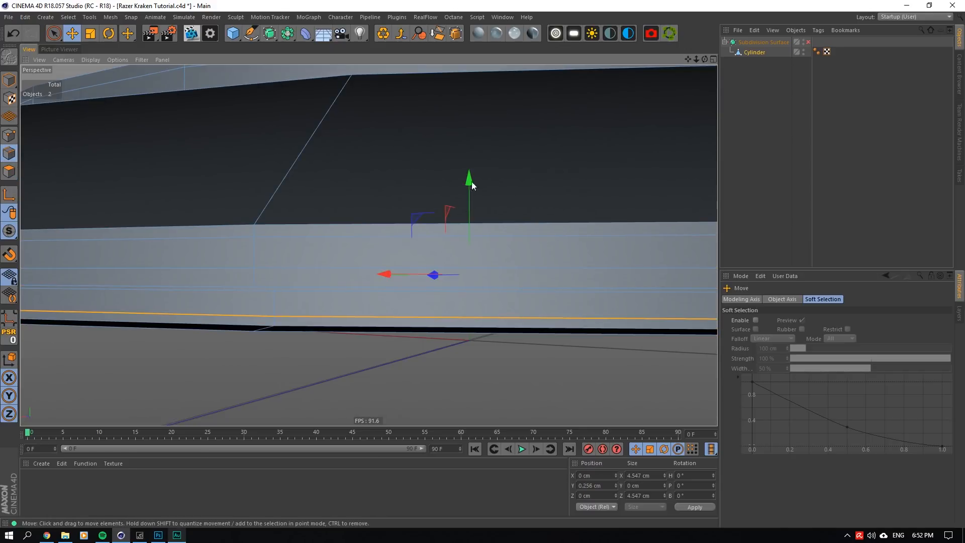
{"action": "left_click_drag", "start_coordinate": [469, 177], "coordinate": [468, 178]}
- Loop-select the lowest outer edge of the disc's lower band and extrude it outward by about 1.48 cm
{"action": "left_click_drag", "start_coordinate": [705, 59], "coordinate": [369, 245]}
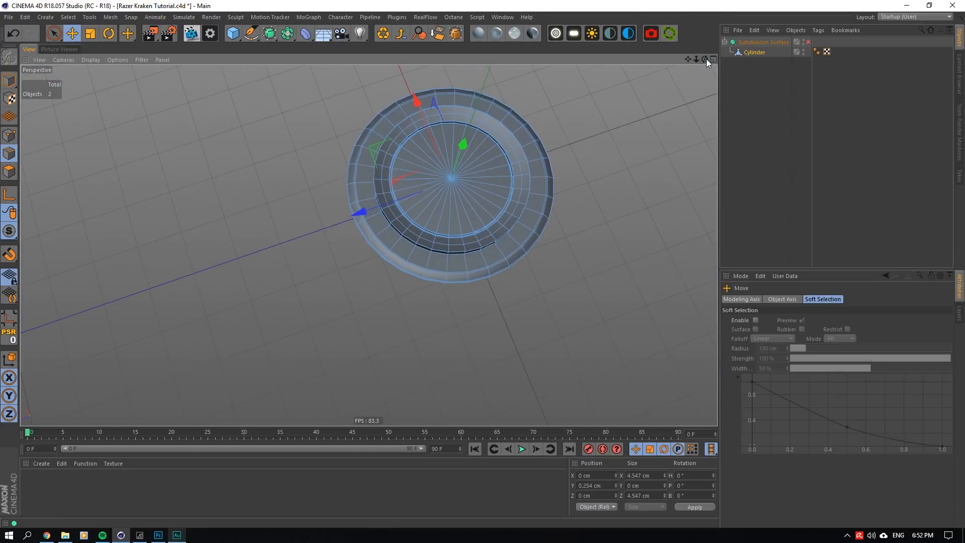
{"action": "scroll", "coordinate": [435, 188], "scroll_direction": "up", "scroll_amount": 4}
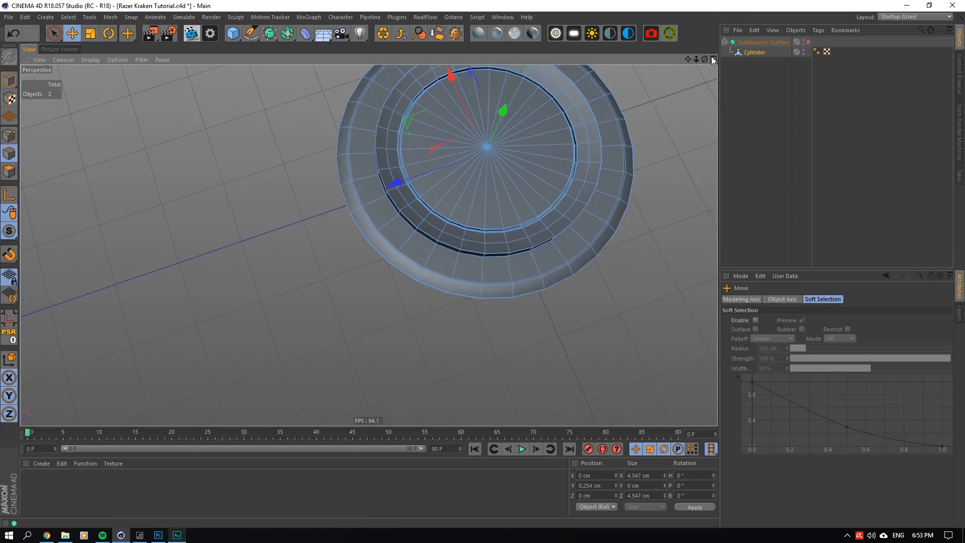
{"action": "left_click_drag", "start_coordinate": [703, 59], "coordinate": [703, 58]}
{"action": "scroll", "coordinate": [396, 265], "scroll_direction": "up", "scroll_amount": 5}
{"action": "double_click", "coordinate": [393, 260]}
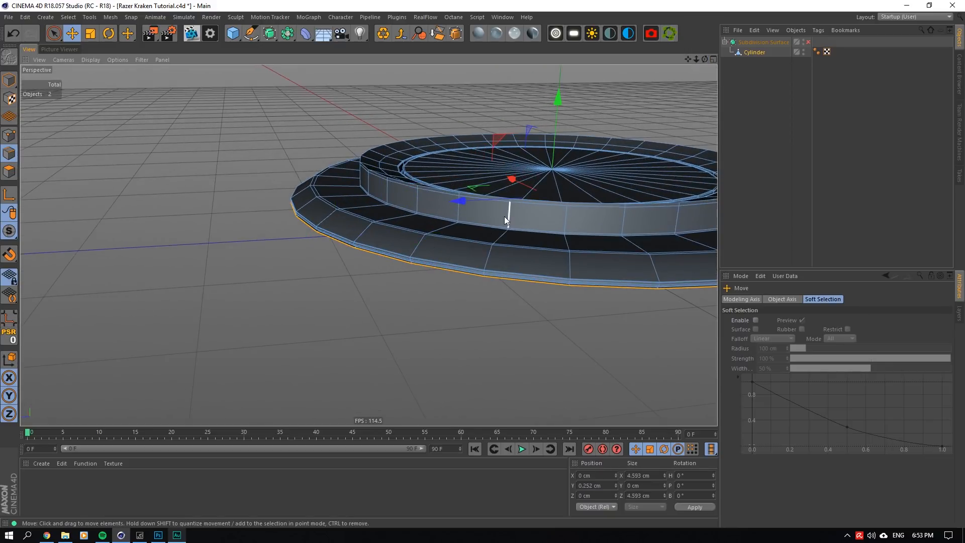
{"action": "scroll", "coordinate": [488, 223], "scroll_direction": "up", "scroll_amount": 1}
{"action": "right_click", "coordinate": [488, 222]}
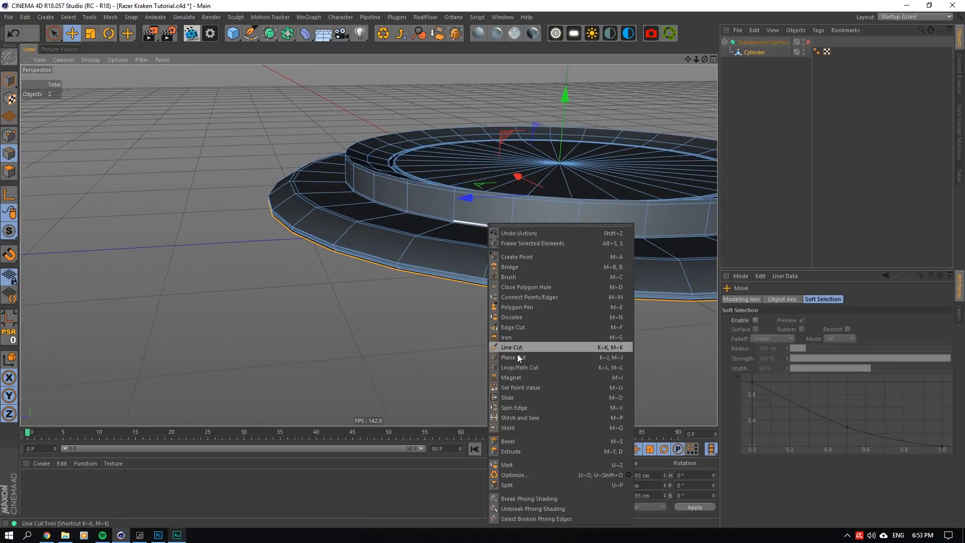
{"action": "left_click", "coordinate": [523, 451]}
{"action": "left_click_drag", "start_coordinate": [473, 342], "coordinate": [573, 342]}
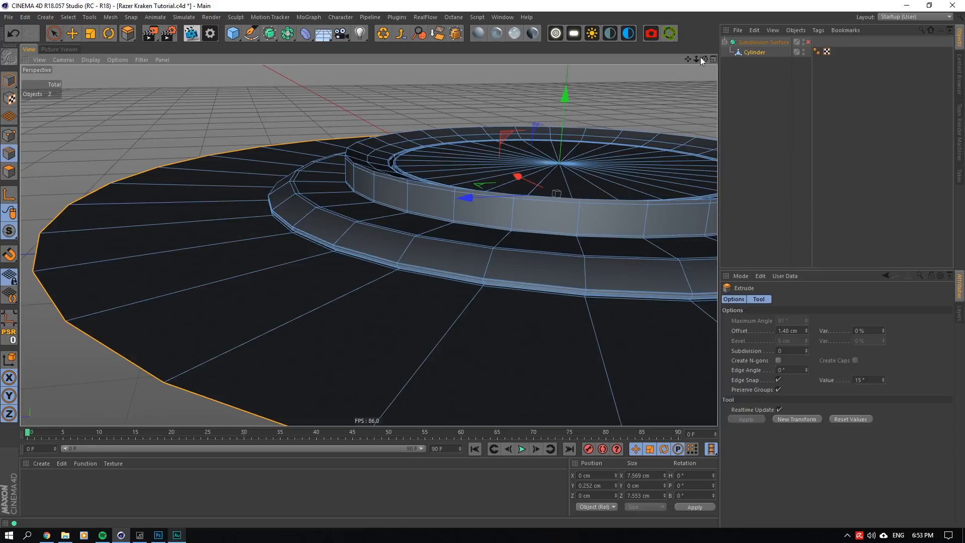
- Set the edge extrusion's offset to 1.5 cm
{"action": "left_click_drag", "start_coordinate": [704, 59], "coordinate": [708, 59]}
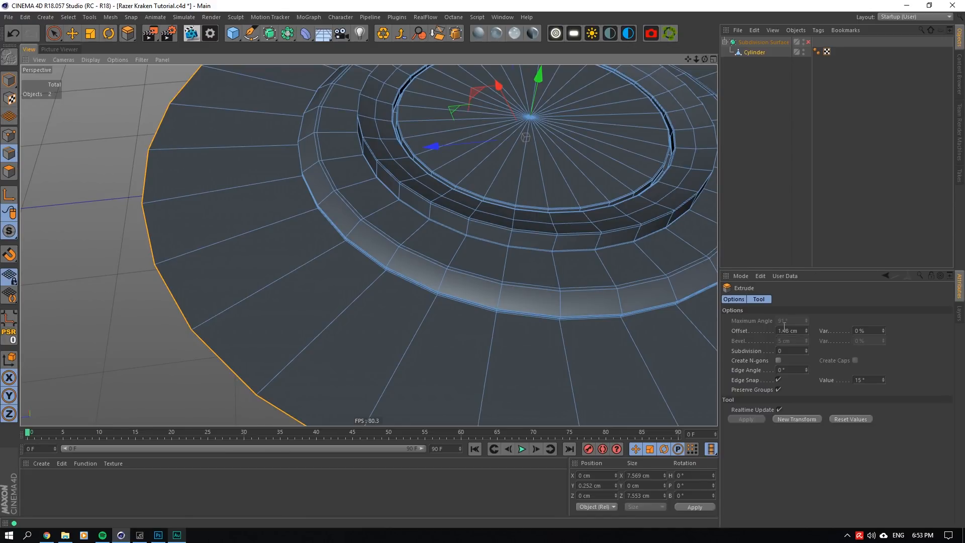
{"action": "left_click_drag", "start_coordinate": [783, 331], "coordinate": [826, 336]}
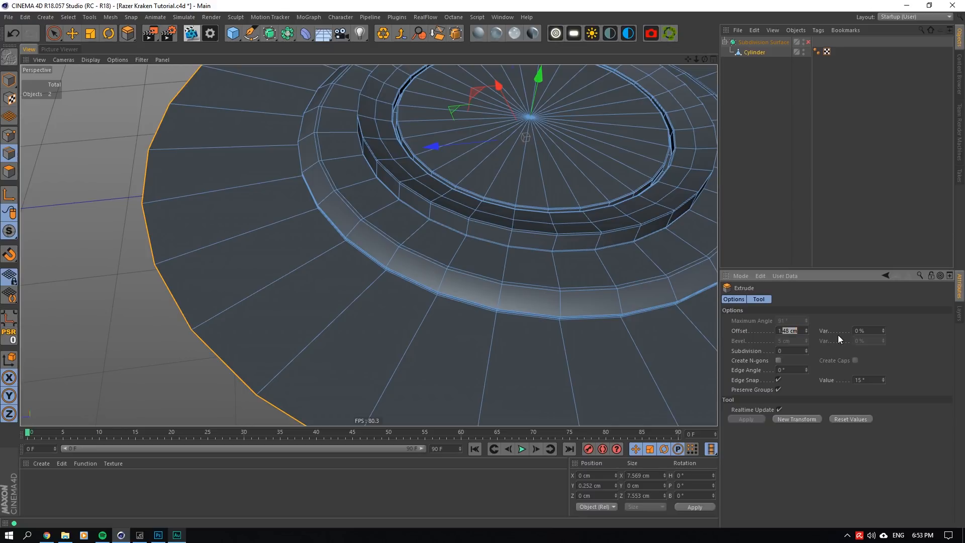
{"action": "type", "text": "5"}
{"action": "left_click", "coordinate": [862, 331]}
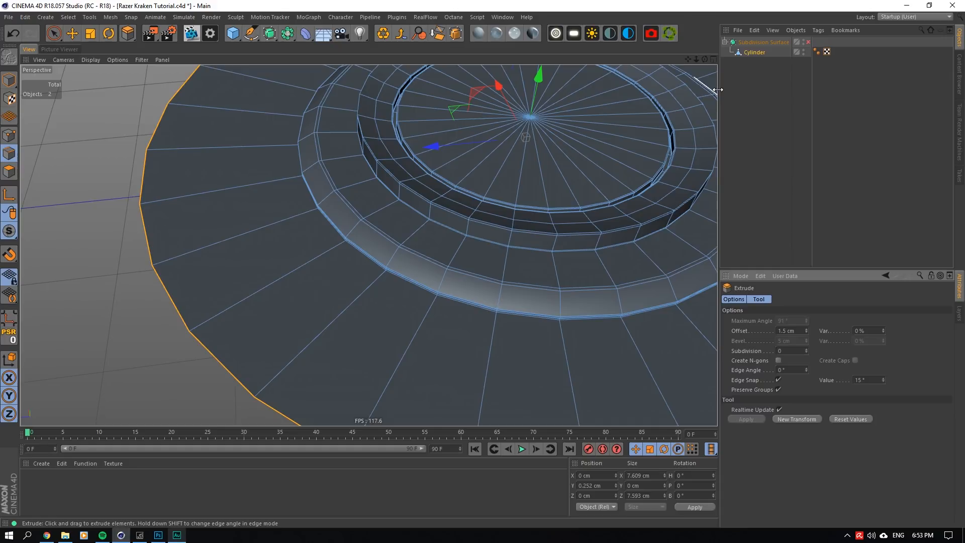
- Lower the extruded outer edge loop to about Y -0.097 cm so the new flange slopes downward
{"action": "left_click_drag", "start_coordinate": [705, 59], "coordinate": [705, 14]}
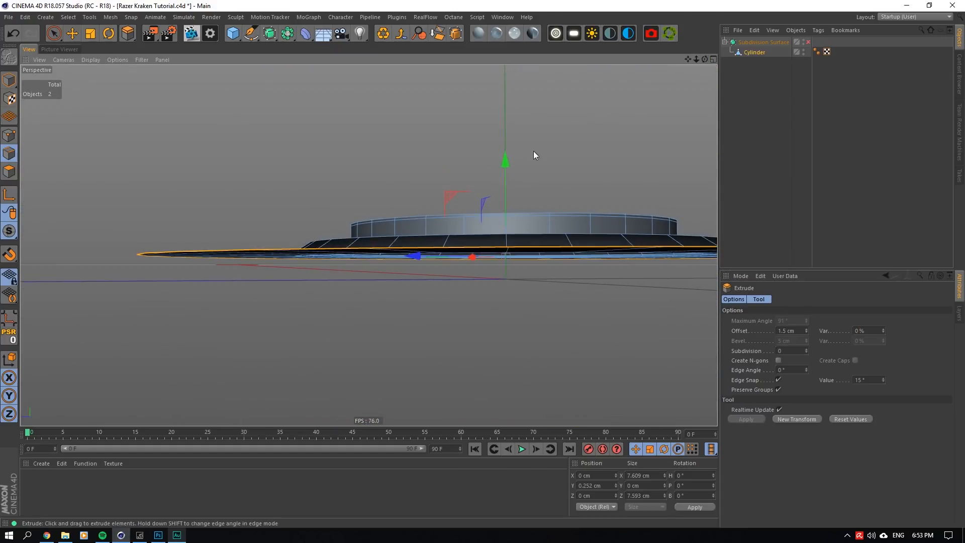
{"action": "left_click_drag", "start_coordinate": [507, 165], "coordinate": [503, 185]}
{"action": "left_click_drag", "start_coordinate": [705, 60], "coordinate": [707, 101]}
{"action": "left_click_drag", "start_coordinate": [368, 245], "coordinate": [371, 203], "text": "alt"}
{"action": "left_click_drag", "start_coordinate": [706, 60], "coordinate": [708, 55]}
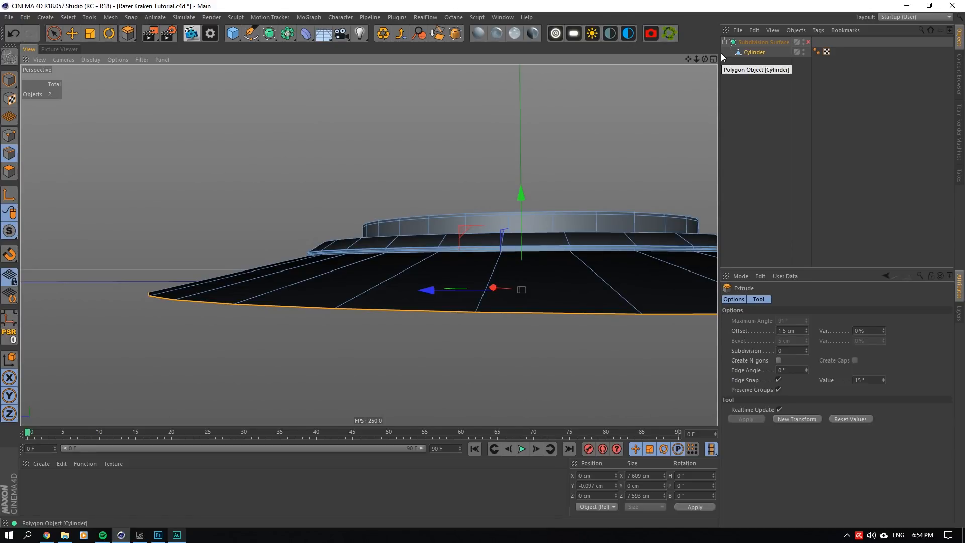
- Add a cube sized 1 cm in X, 0.6 cm in Y and 1 cm in Z
{"action": "left_click", "coordinate": [234, 33]}
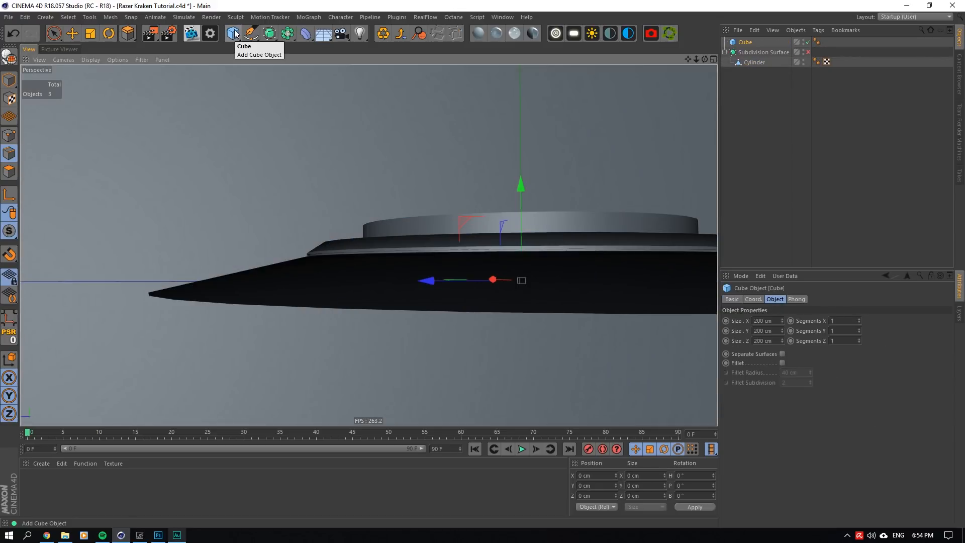
{"action": "left_click", "coordinate": [776, 330]}
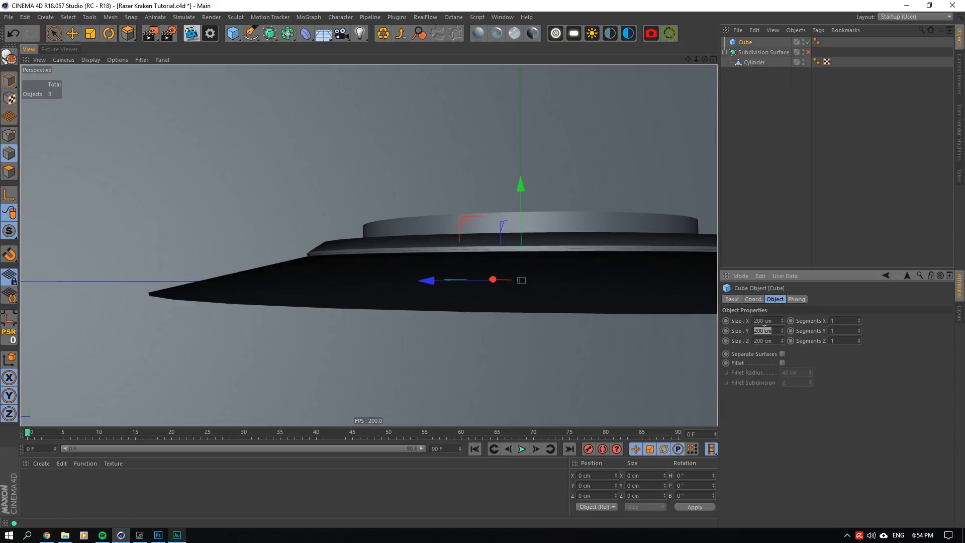
{"action": "left_click", "coordinate": [767, 320]}
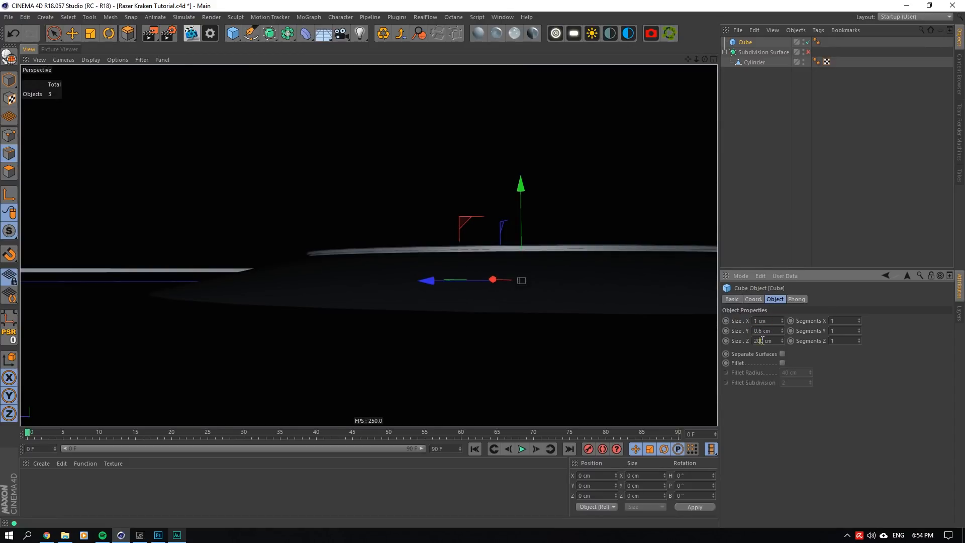
{"action": "double_click", "coordinate": [763, 341]}
{"action": "type", "text": "1"}
{"action": "left_click", "coordinate": [765, 331]}
- Move the cube beside the lower band's outer edge, to about Y -0.052 cm and Z 2.821 cm
{"action": "left_click", "coordinate": [74, 35]}
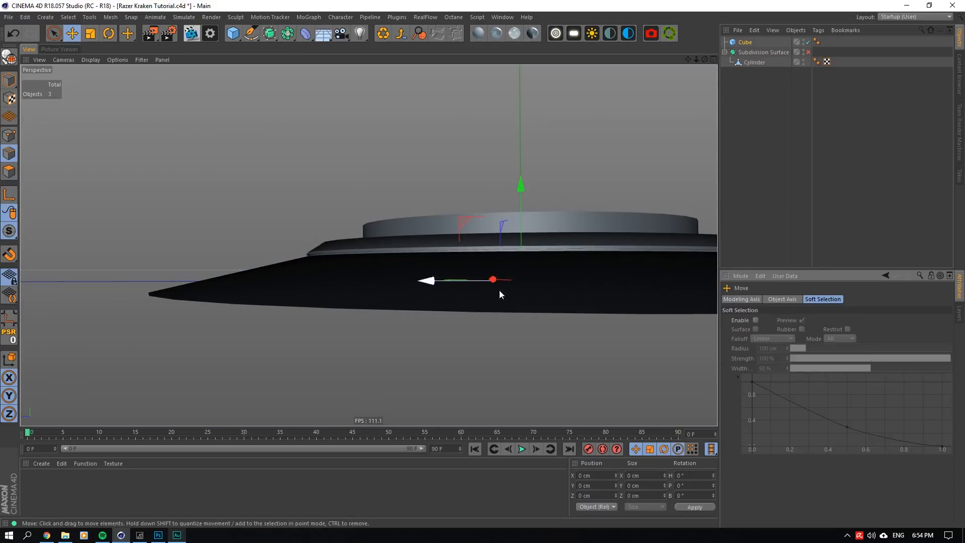
{"action": "left_click_drag", "start_coordinate": [375, 225], "coordinate": [164, 272]}
{"action": "key", "text": "ctrl+z"}
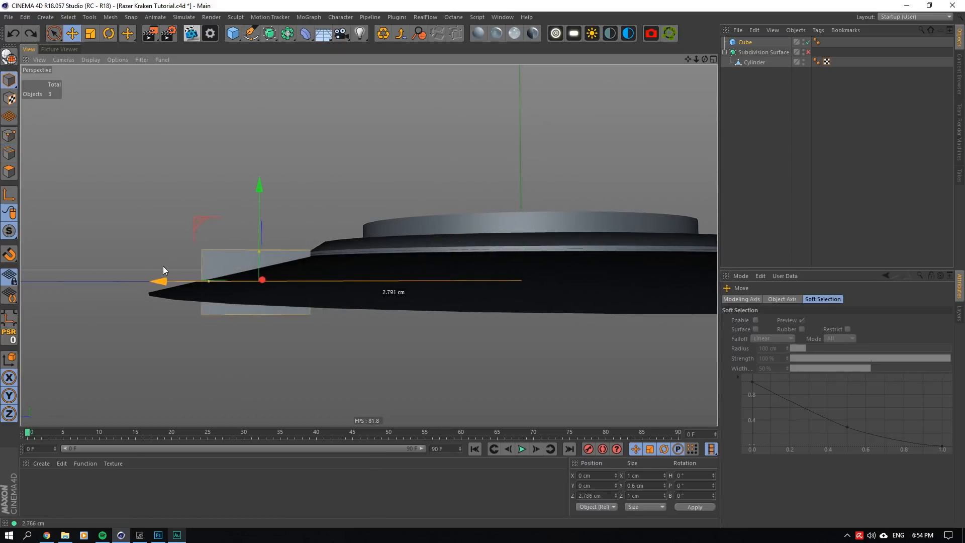
{"action": "left_click_drag", "start_coordinate": [258, 190], "coordinate": [255, 197]}
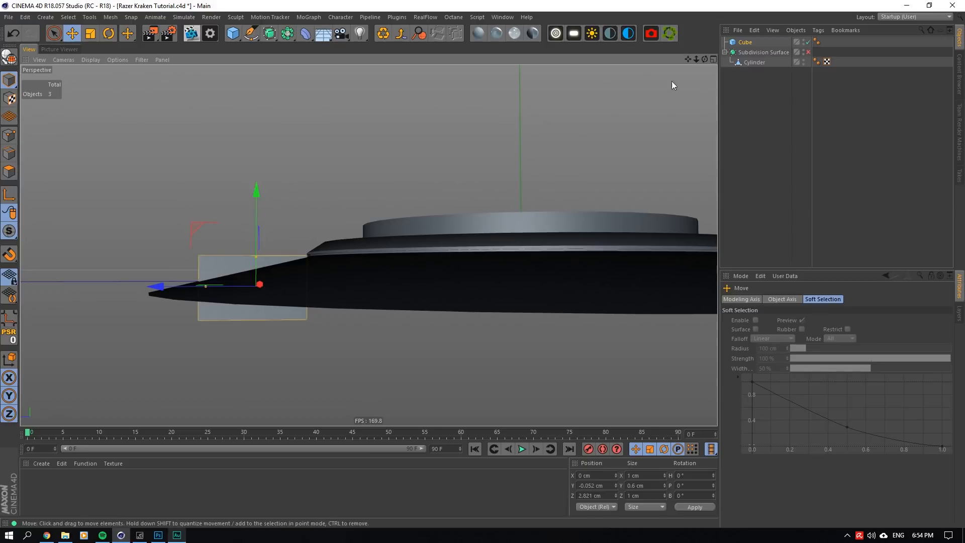
- Try lowering the Cylinder's outer edge loop against the cube, undo the move, and delete the cube
{"action": "mouse_move", "coordinate": [704, 59]}
{"action": "left_mouse_down"}
{"action": "mouse_move", "coordinate": [691, 69]}
{"action": "mouse_move", "coordinate": [696, 59]}
{"action": "left_mouse_up"}
{"action": "left_click", "coordinate": [755, 61]}
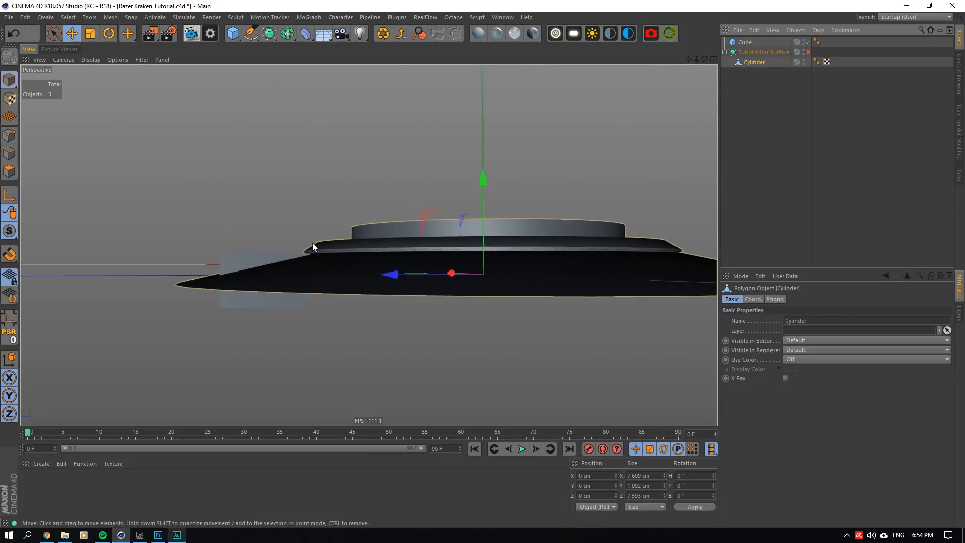
{"action": "left_click_drag", "start_coordinate": [484, 187], "coordinate": [474, 215]}
{"action": "mouse_move", "coordinate": [705, 59]}
{"action": "left_mouse_down"}
{"action": "mouse_move", "coordinate": [705, 87]}
{"action": "mouse_move", "coordinate": [705, 51]}
{"action": "left_mouse_up"}
{"action": "key", "text": "ctrl+z"}
{"action": "left_click", "coordinate": [745, 43]}
{"action": "key", "text": "Delete"}
- Lower the Cylinder's outer edge loop to about Y -0.112 cm and add a loop cut around the flange at 50% offset
{"action": "left_click", "coordinate": [754, 52]}
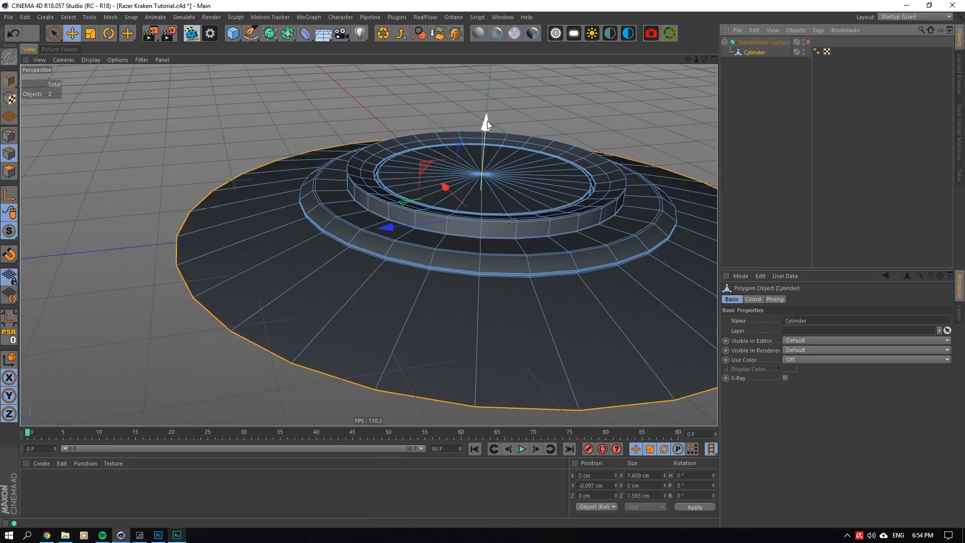
{"action": "left_click_drag", "start_coordinate": [487, 121], "coordinate": [487, 122]}
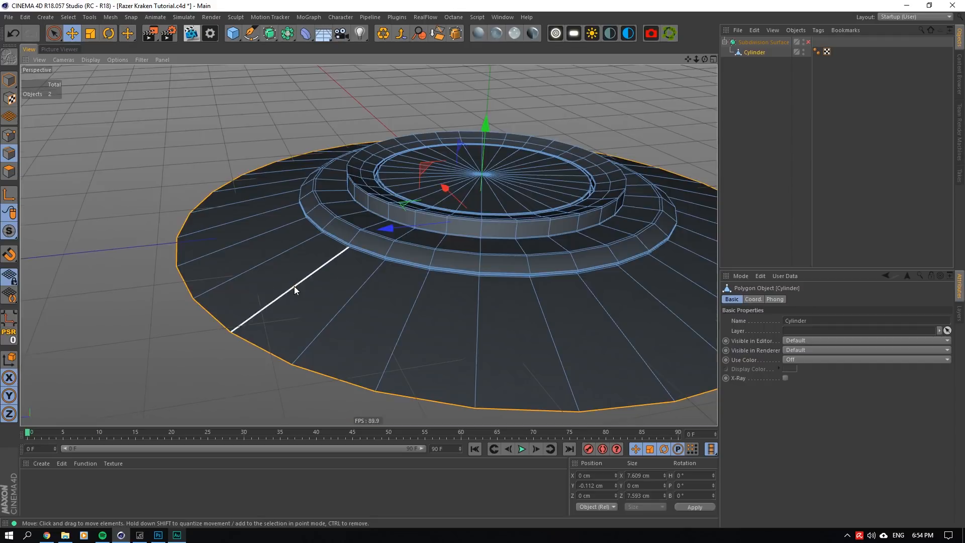
{"action": "scroll", "coordinate": [297, 285], "scroll_direction": "up", "scroll_amount": 3}
{"action": "right_click", "coordinate": [321, 274]}
{"action": "left_click", "coordinate": [363, 379]}
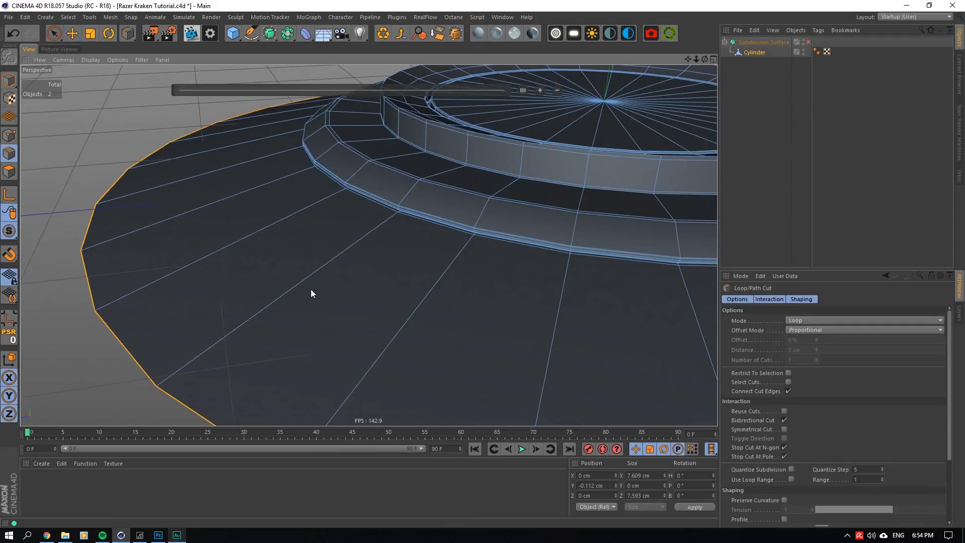
{"action": "left_click", "coordinate": [310, 293]}
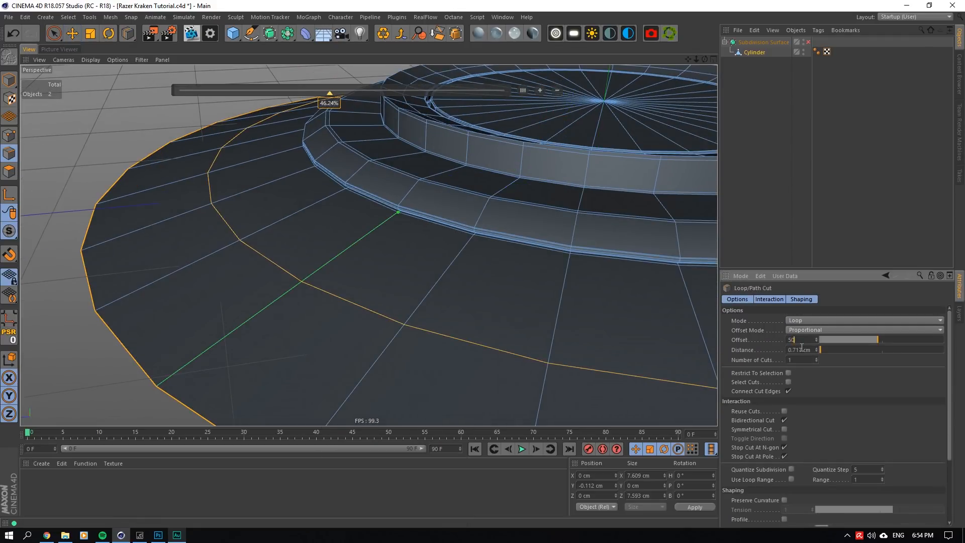
{"action": "key", "text": "Return"}
- Raise the flange's middle edge loop to about Y 0.083 cm and scale it out to about 6.144 cm in X
{"action": "key", "text": "e"}
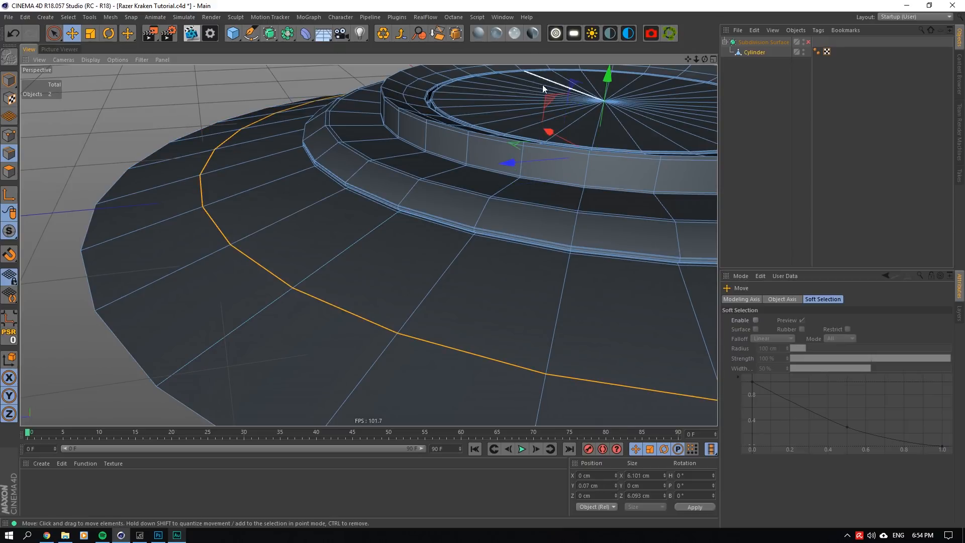
{"action": "left_click_drag", "start_coordinate": [607, 79], "coordinate": [604, 74]}
{"action": "key", "text": "t"}
{"action": "left_click_drag", "start_coordinate": [515, 145], "coordinate": [521, 143]}
{"action": "key", "text": "ctrl+z"}
{"action": "scroll", "coordinate": [529, 143], "scroll_direction": "down", "scroll_amount": 2}
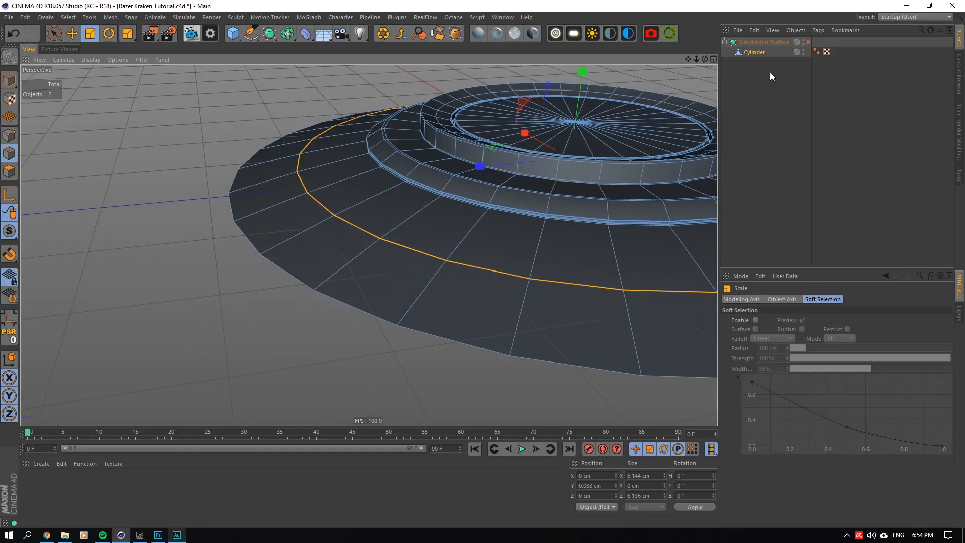
- Examine the flange's curve and outer edge with the Subdivision Surface enabled, then disable smoothing and reselect the Cylinder
{"action": "left_click", "coordinate": [771, 76]}
{"action": "left_click", "coordinate": [808, 42]}
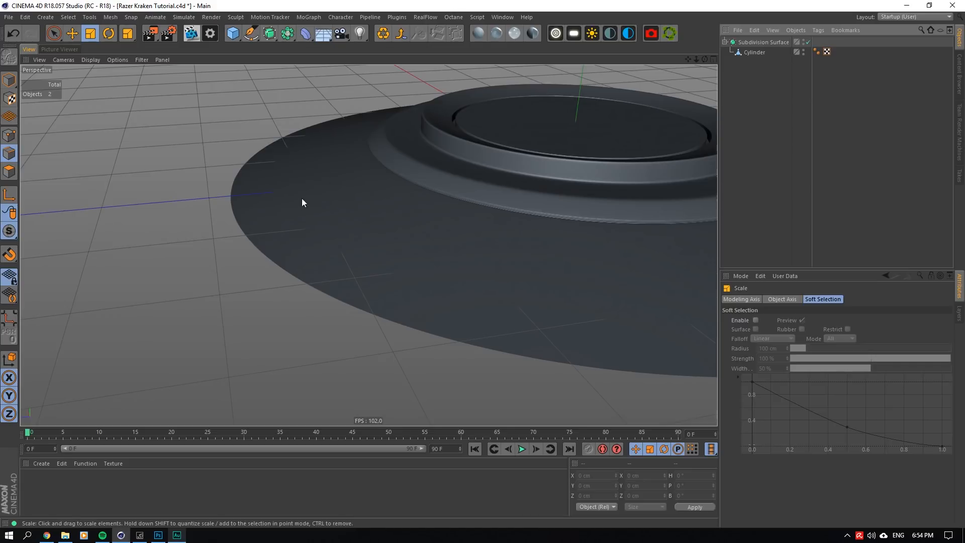
{"action": "mouse_move", "coordinate": [705, 60]}
{"action": "left_mouse_down"}
{"action": "mouse_move", "coordinate": [705, 20]}
{"action": "mouse_move", "coordinate": [705, 50]}
{"action": "left_mouse_up"}
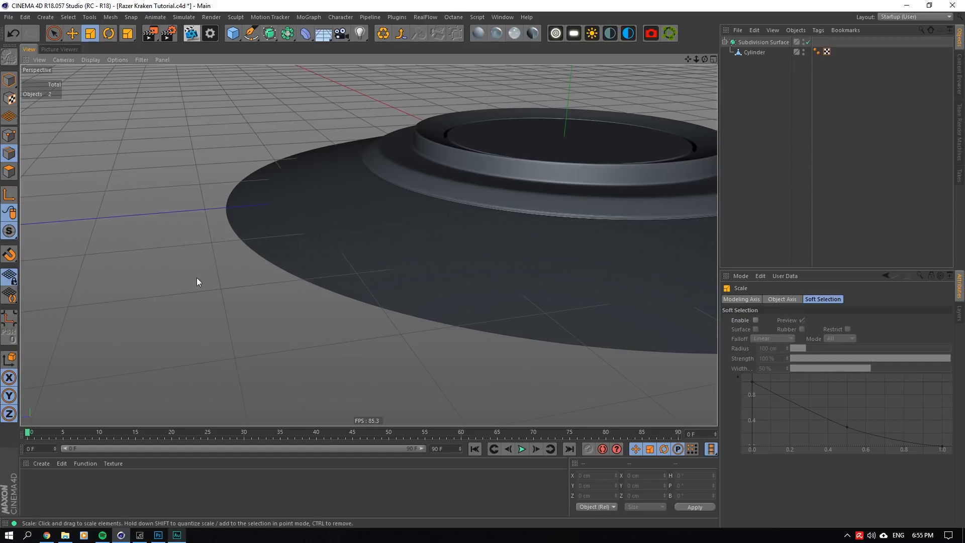
{"action": "scroll", "coordinate": [251, 219], "scroll_direction": "up", "scroll_amount": 5}
{"action": "scroll", "coordinate": [251, 219], "scroll_direction": "up", "scroll_amount": 4}
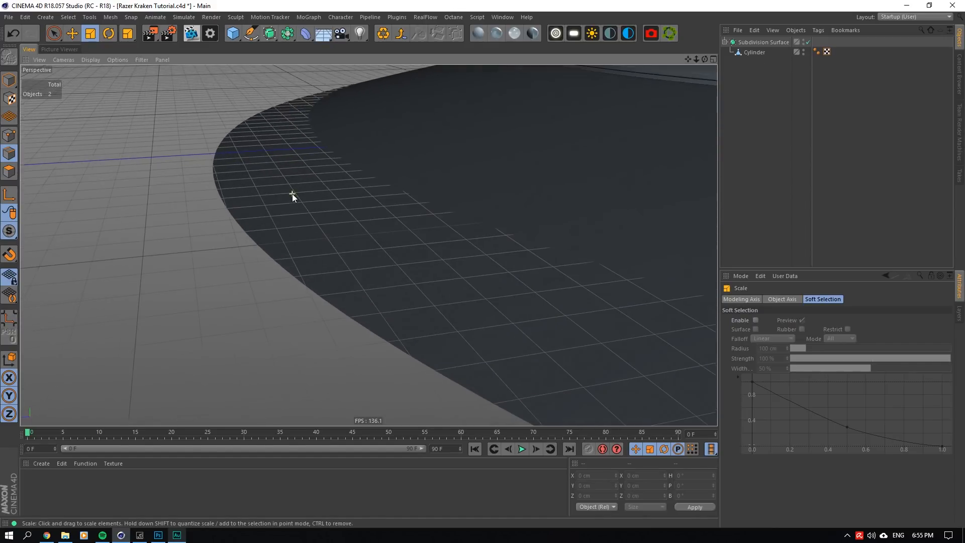
{"action": "scroll", "coordinate": [251, 221], "scroll_direction": "up", "scroll_amount": 3}
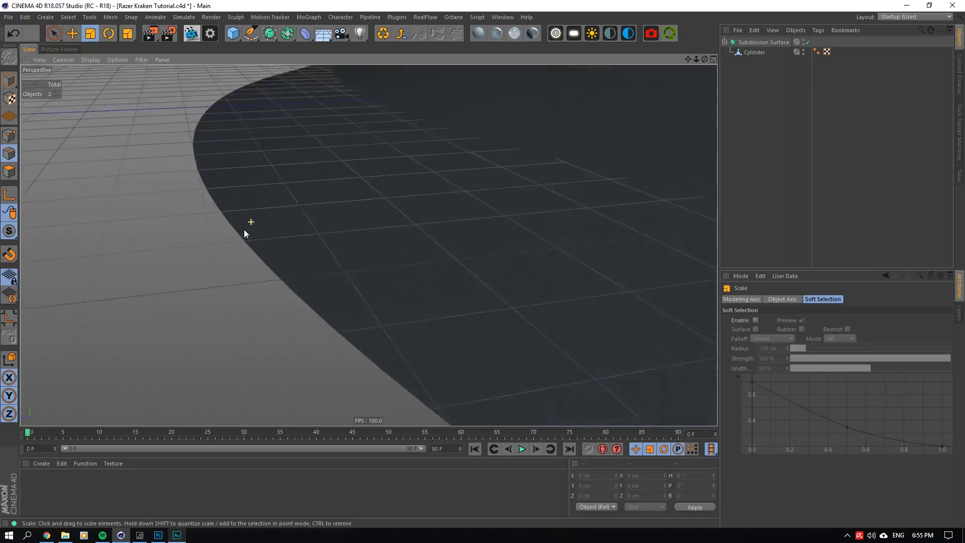
{"action": "left_click", "coordinate": [805, 43]}
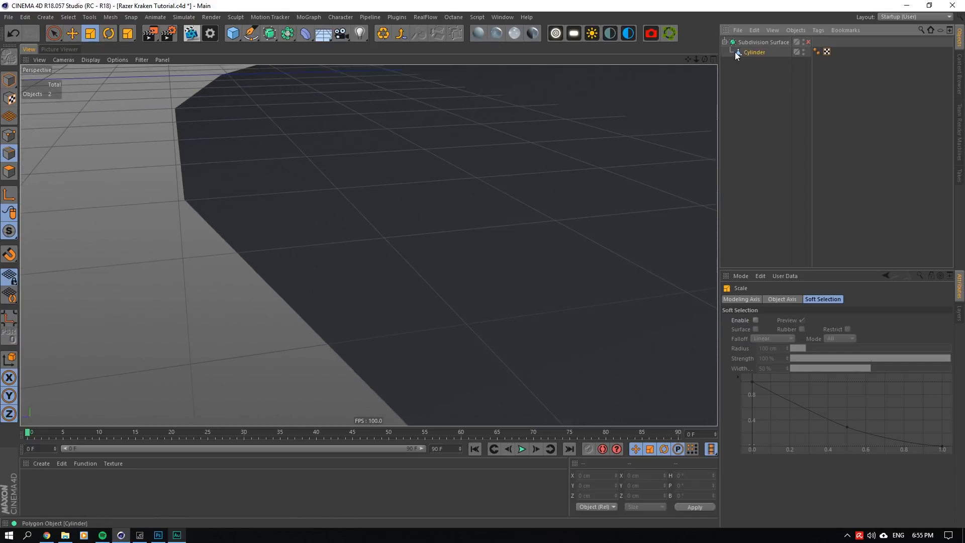
{"action": "left_click", "coordinate": [739, 53]}
- Extrude the flange's outer edge loop with a 0 cm offset and lower it to about Y -0.121 cm
{"action": "right_click", "coordinate": [382, 224]}
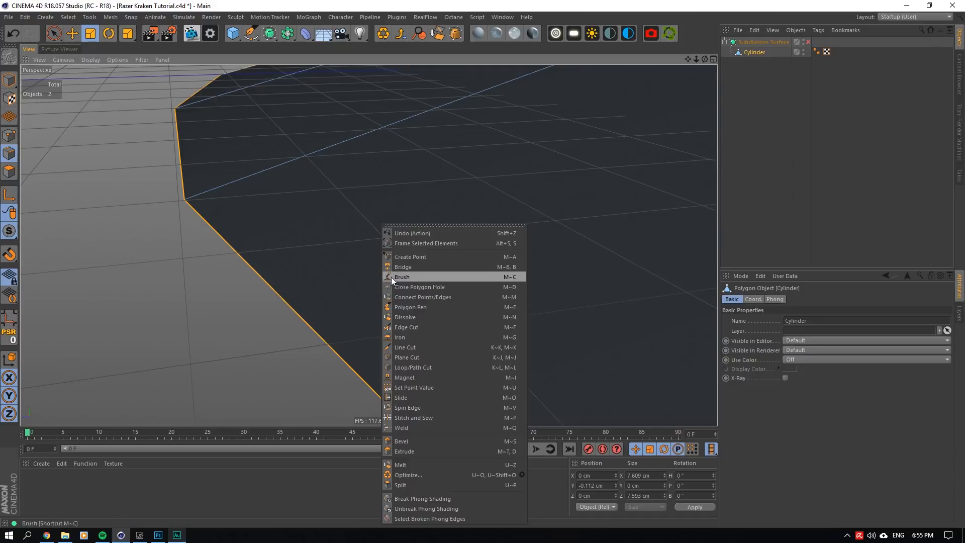
{"action": "left_click", "coordinate": [406, 452]}
{"action": "mouse_move", "coordinate": [423, 269]}
{"action": "left_mouse_down"}
{"action": "mouse_move", "coordinate": [445, 269]}
{"action": "mouse_move", "coordinate": [429, 269]}
{"action": "left_mouse_up"}
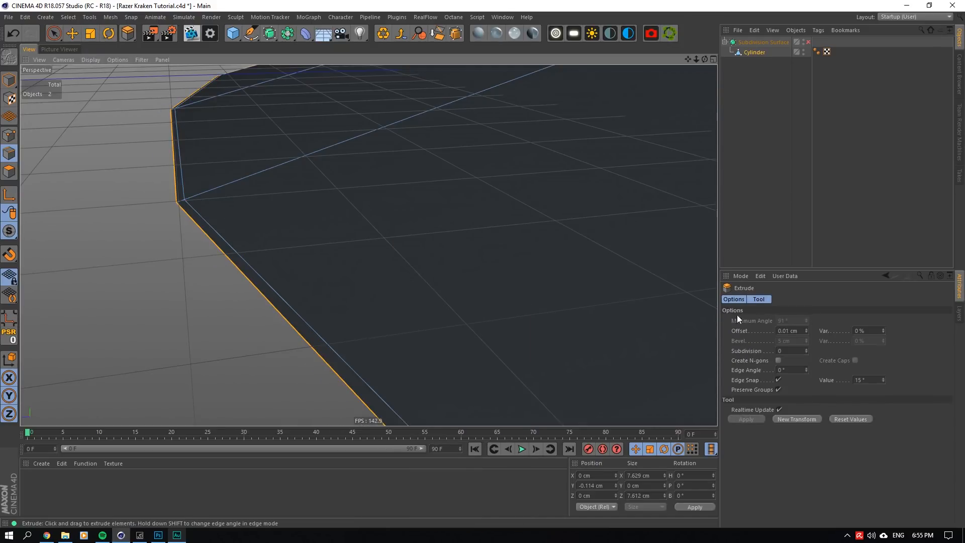
{"action": "left_click", "coordinate": [787, 329]}
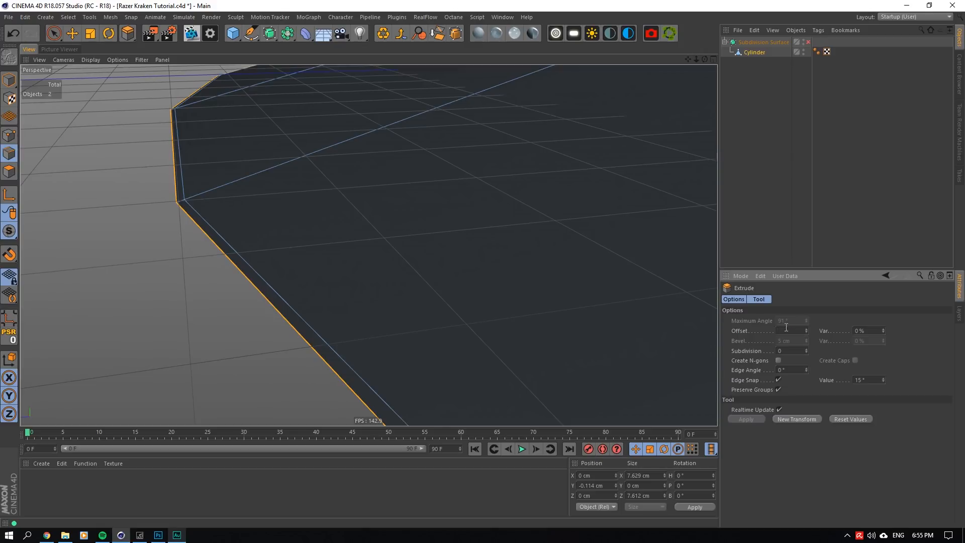
{"action": "left_click", "coordinate": [795, 349]}
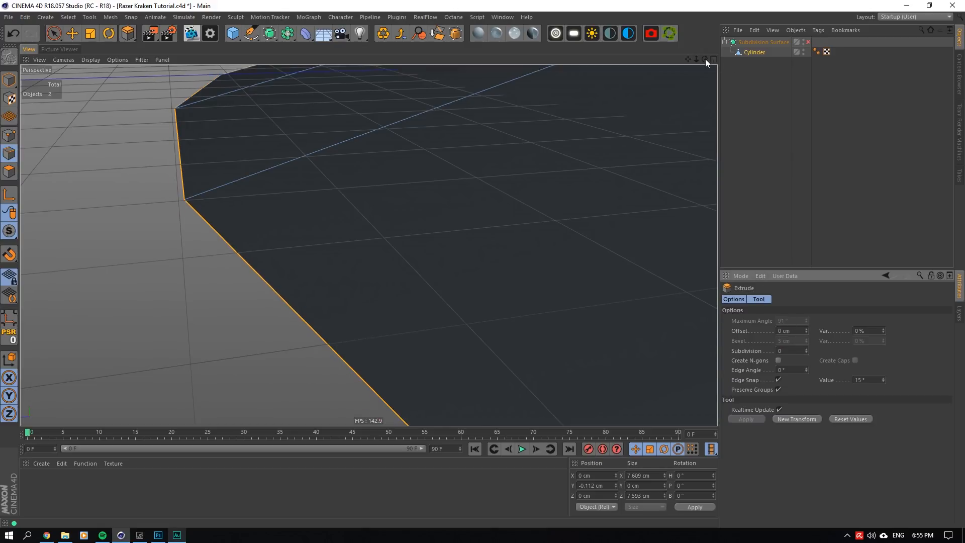
{"action": "left_click_drag", "start_coordinate": [705, 59], "coordinate": [541, 59]}
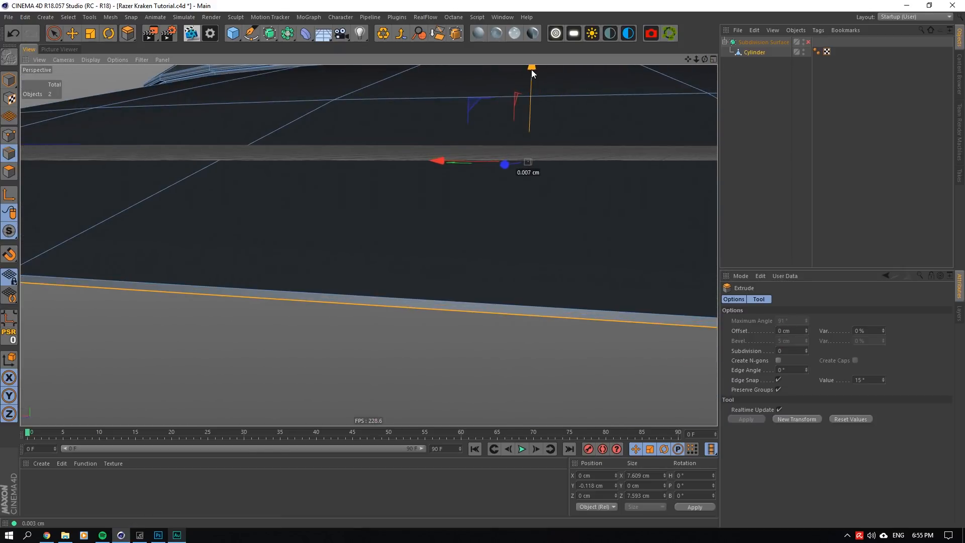
{"action": "mouse_move", "coordinate": [704, 59]}
{"action": "left_mouse_down"}
{"action": "mouse_move", "coordinate": [703, 81]}
{"action": "mouse_move", "coordinate": [626, 105]}
{"action": "left_mouse_up"}
- Extrude the flange's outer edge loop again with a 0 cm offset
{"action": "right_click", "coordinate": [333, 216]}
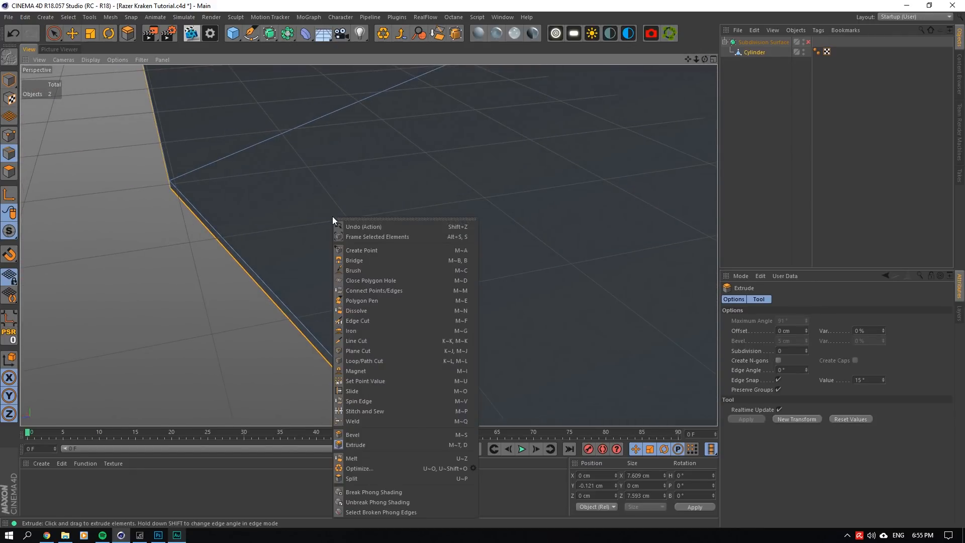
{"action": "left_click", "coordinate": [389, 445]}
{"action": "left_click_drag", "start_coordinate": [447, 336], "coordinate": [500, 326]}
{"action": "double_click", "coordinate": [795, 331]}
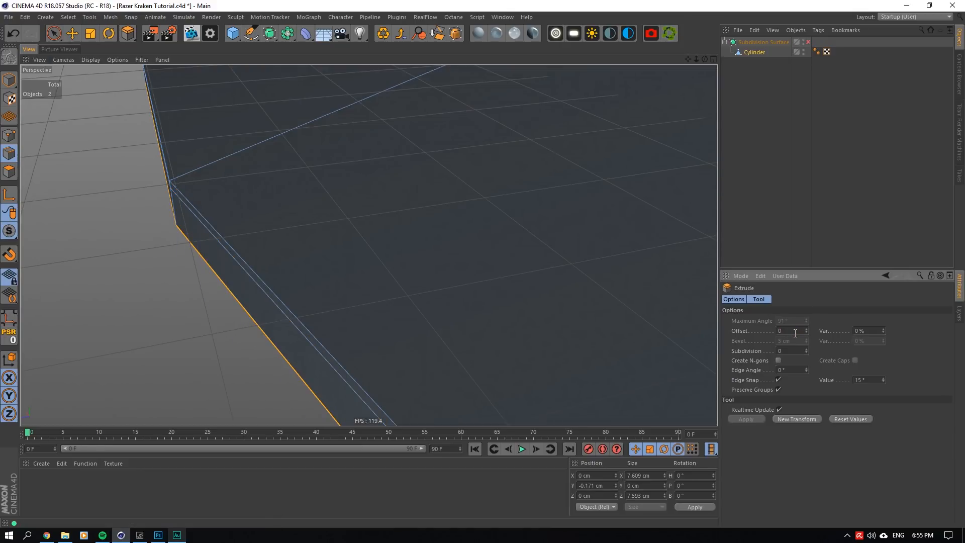
{"action": "type", "text": "0"}
{"action": "key", "text": "Return"}
- Scale the newly extruded outermost edge loop out to about 7.64 cm in X
{"action": "left_click_drag", "start_coordinate": [705, 59], "coordinate": [767, 43]}
{"action": "left_click_drag", "start_coordinate": [368, 245], "coordinate": [403, 239], "text": "alt"}
{"action": "left_click", "coordinate": [91, 34]}
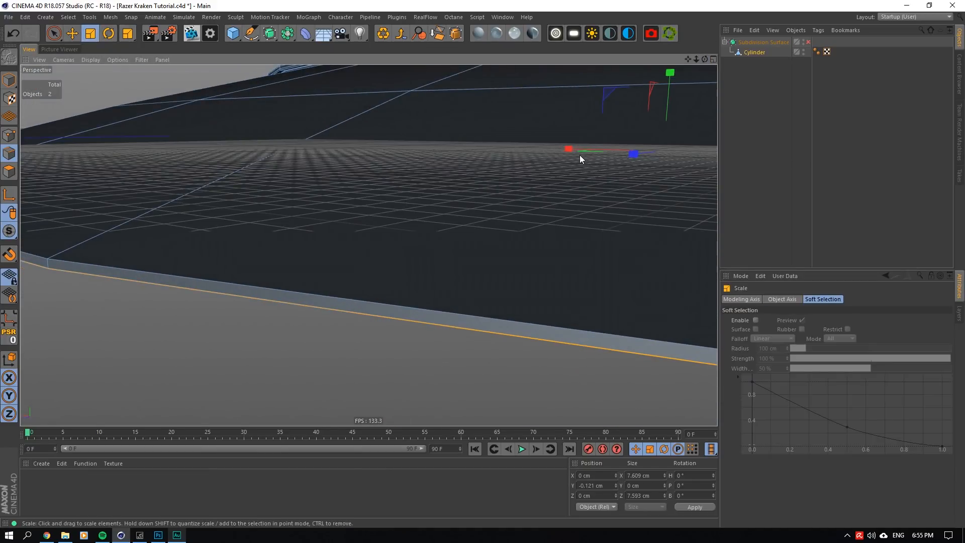
{"action": "left_click_drag", "start_coordinate": [705, 59], "coordinate": [664, 61]}
{"action": "left_click_drag", "start_coordinate": [450, 144], "coordinate": [452, 144]}
- Add a loop cut on the flange about 0.015 cm inside its rim and check it with the Subdivision Surface enabled
{"action": "scroll", "coordinate": [346, 212], "scroll_direction": "up", "scroll_amount": 6}
{"action": "scroll", "coordinate": [308, 283], "scroll_direction": "up", "scroll_amount": 5}
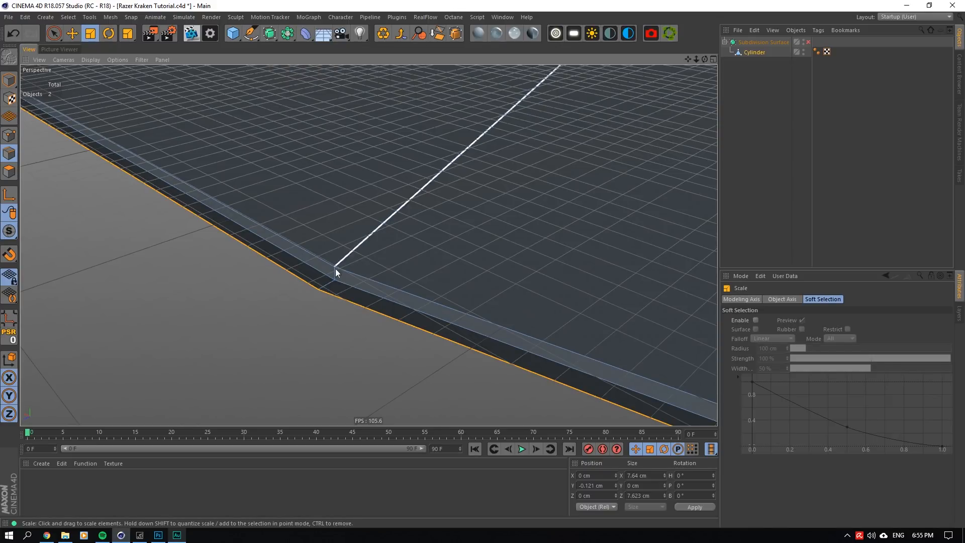
{"action": "right_click", "coordinate": [364, 243]}
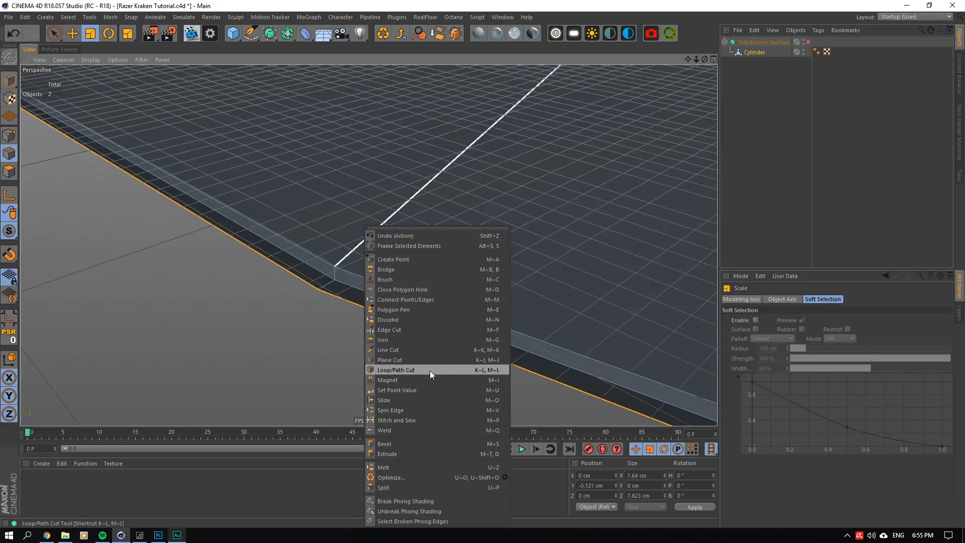
{"action": "left_click", "coordinate": [430, 370]}
{"action": "left_click", "coordinate": [351, 255]}
{"action": "left_click", "coordinate": [798, 69]}
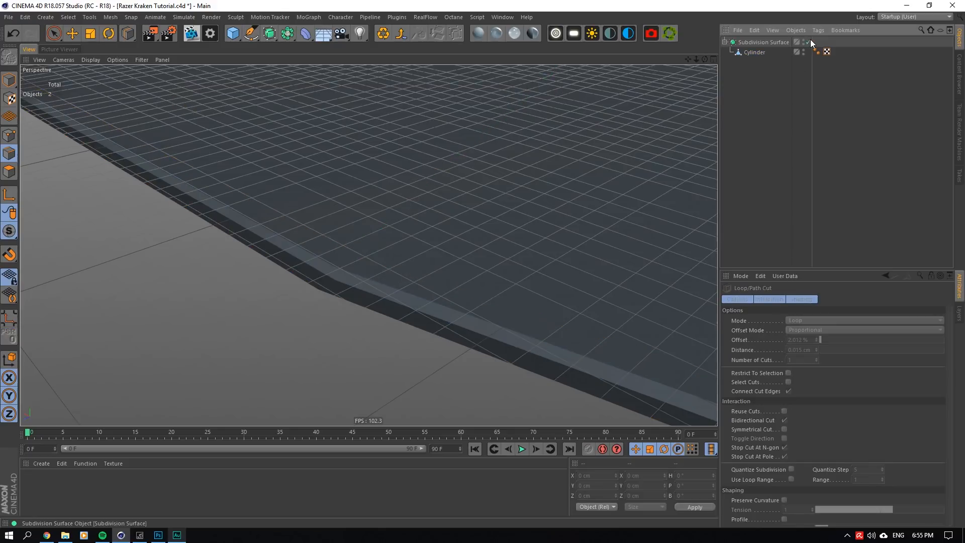
{"action": "left_click", "coordinate": [809, 41]}
{"action": "left_click", "coordinate": [809, 41]}
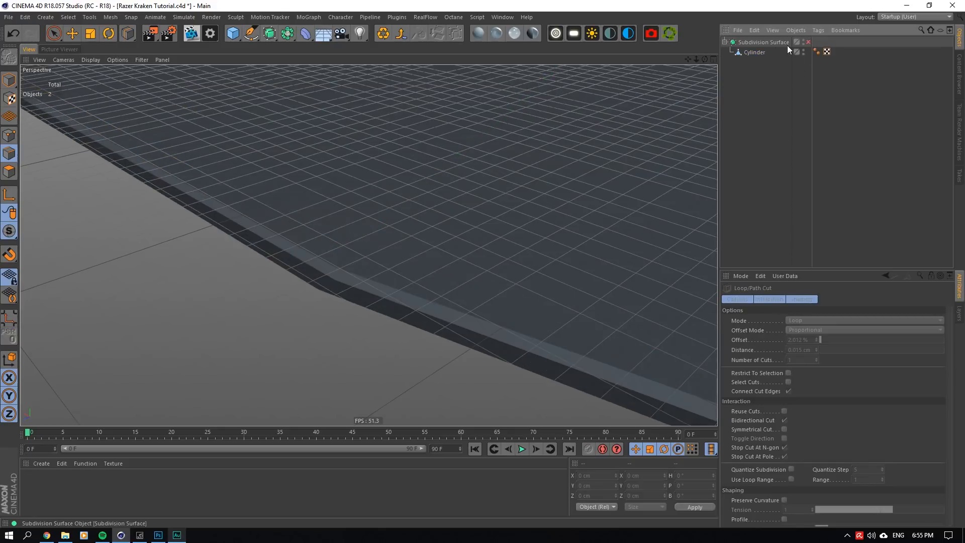
{"action": "left_click", "coordinate": [755, 52]}
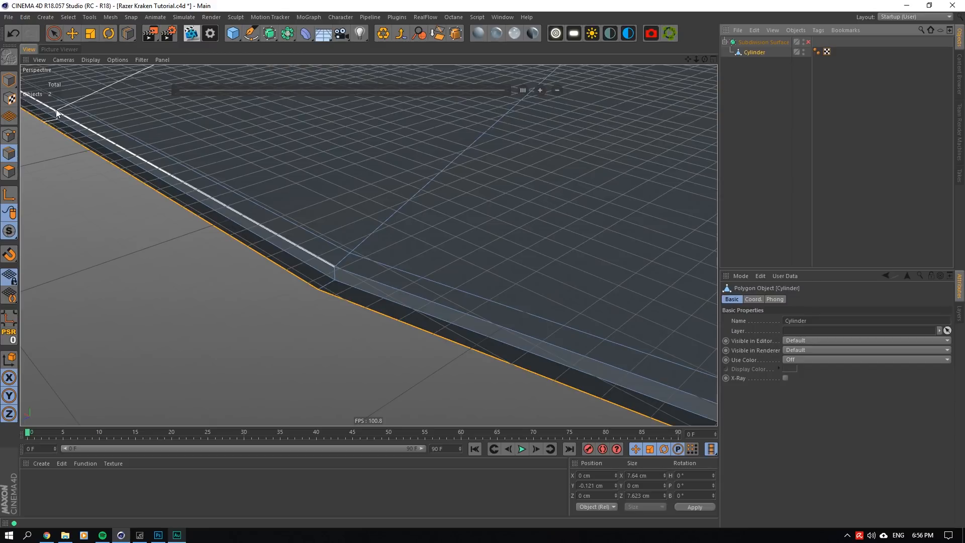
- Scale the flange's two outermost edge loops out to about 7.655 cm in X and lower the rim to about Y -0.125 cm
{"action": "left_click", "coordinate": [73, 33]}
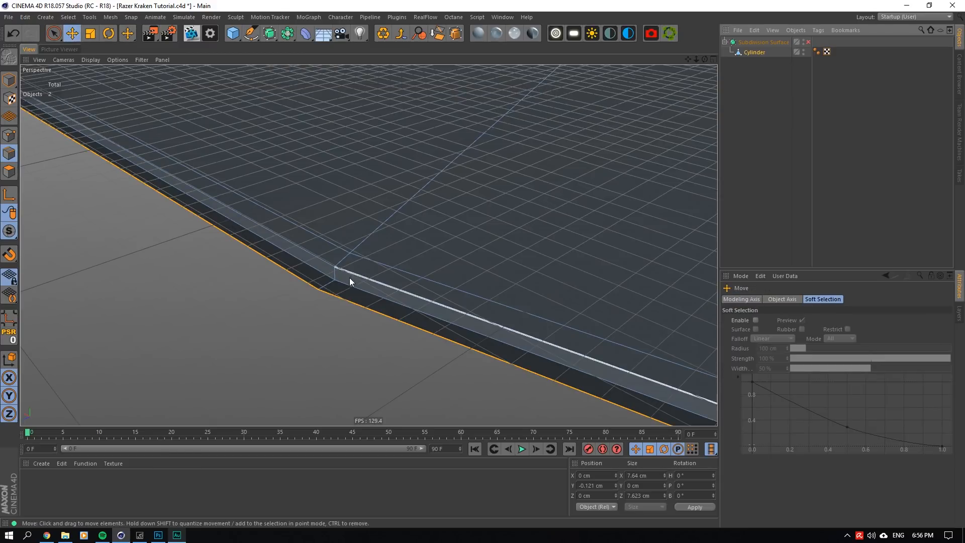
{"action": "left_click", "coordinate": [91, 34]}
{"action": "left_click_drag", "start_coordinate": [490, 148], "coordinate": [486, 153]}
{"action": "left_click", "coordinate": [73, 33]}
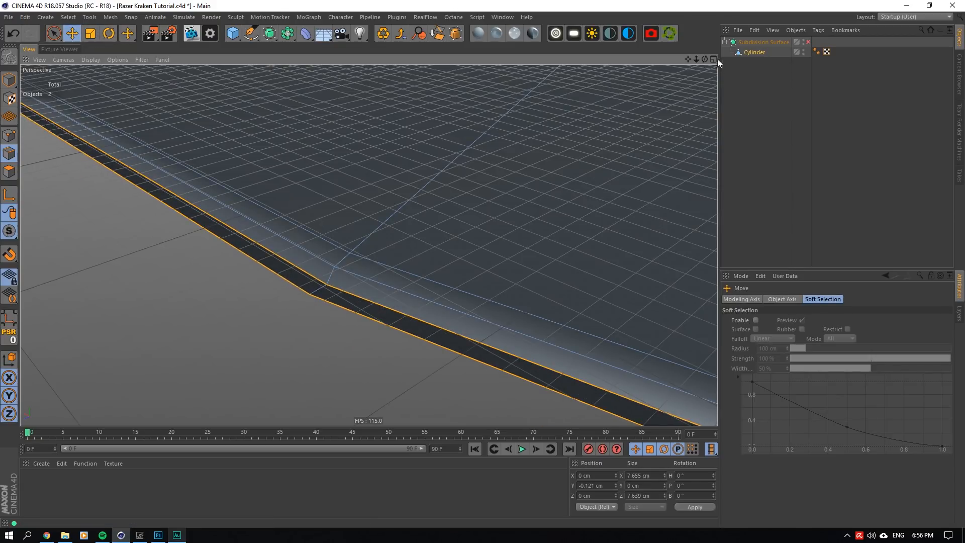
{"action": "left_click_drag", "start_coordinate": [710, 66], "coordinate": [686, 78], "text": "alt"}
{"action": "left_click", "coordinate": [808, 42]}
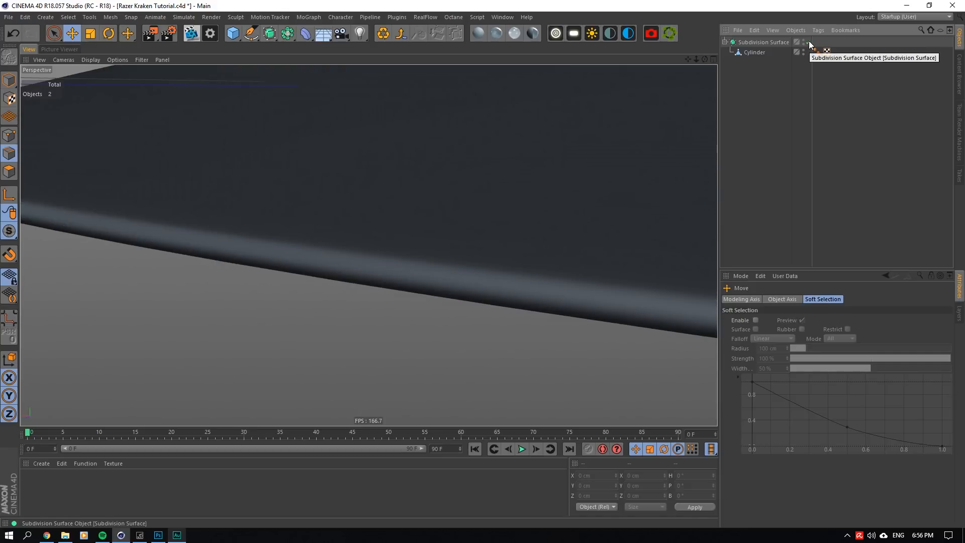
{"action": "left_click", "coordinate": [809, 42]}
{"action": "left_click", "coordinate": [764, 53]}
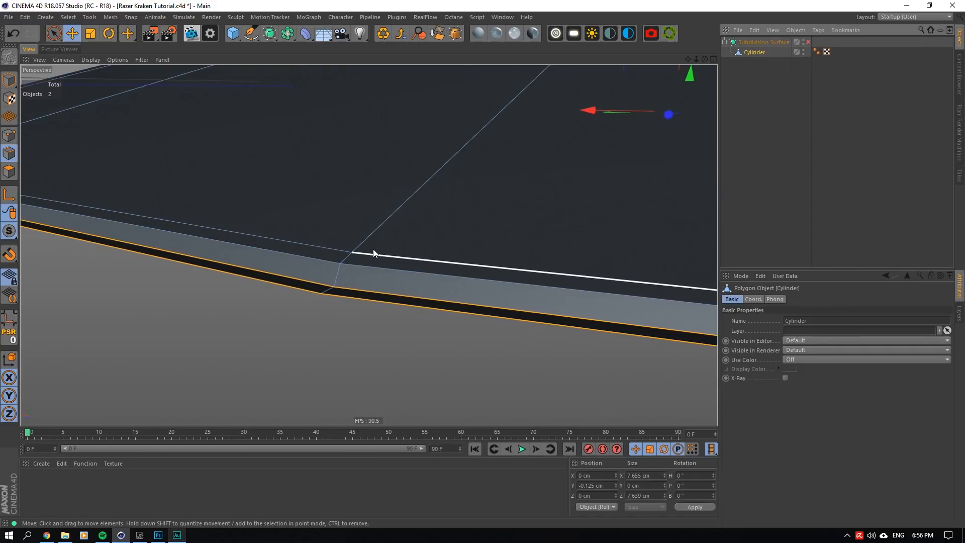
- Delete the edge loop just inside the flange's rim and replace it with a loop cut slightly farther inward
{"action": "left_click", "coordinate": [373, 253]}
{"action": "left_click", "coordinate": [461, 117]}
{"action": "right_click", "coordinate": [460, 117]}
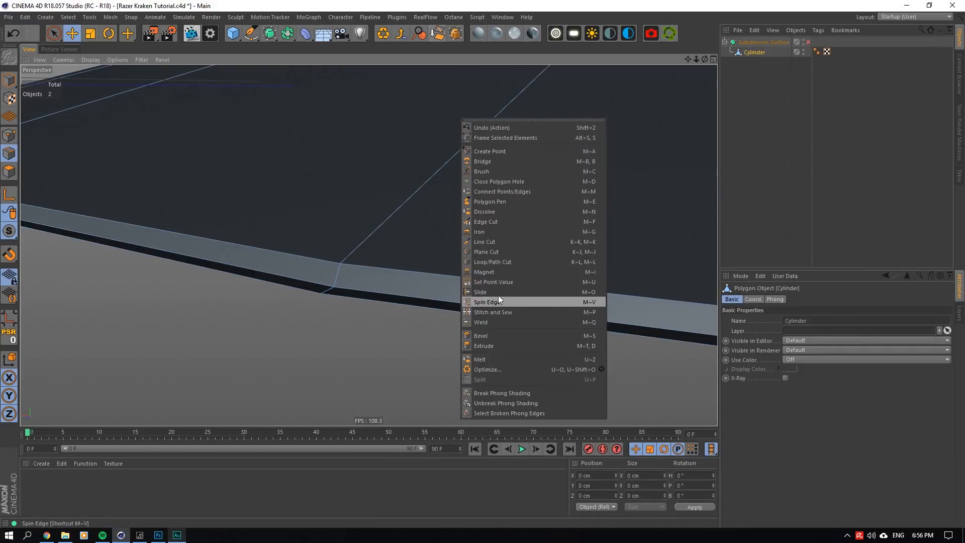
{"action": "left_click", "coordinate": [495, 262]}
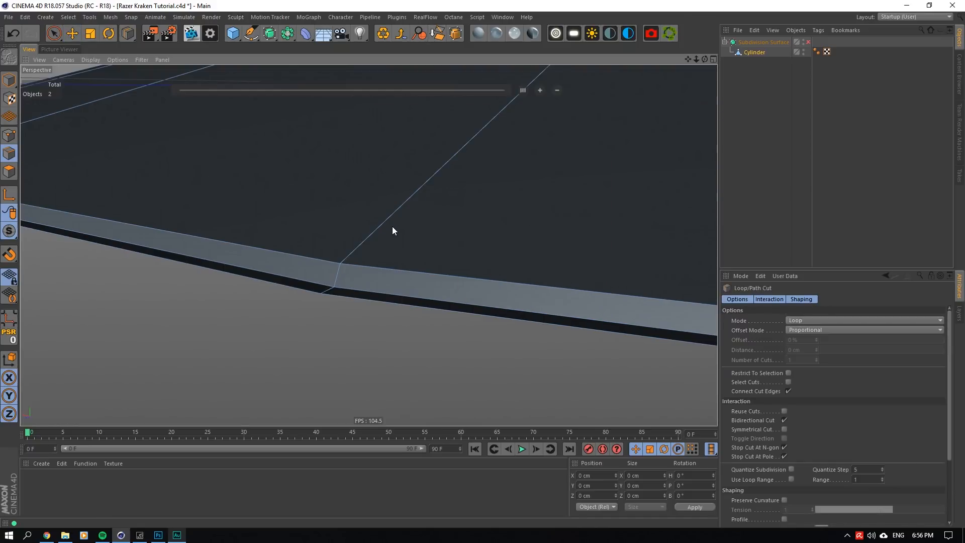
{"action": "left_click", "coordinate": [362, 242]}
{"action": "left_click", "coordinate": [807, 41]}
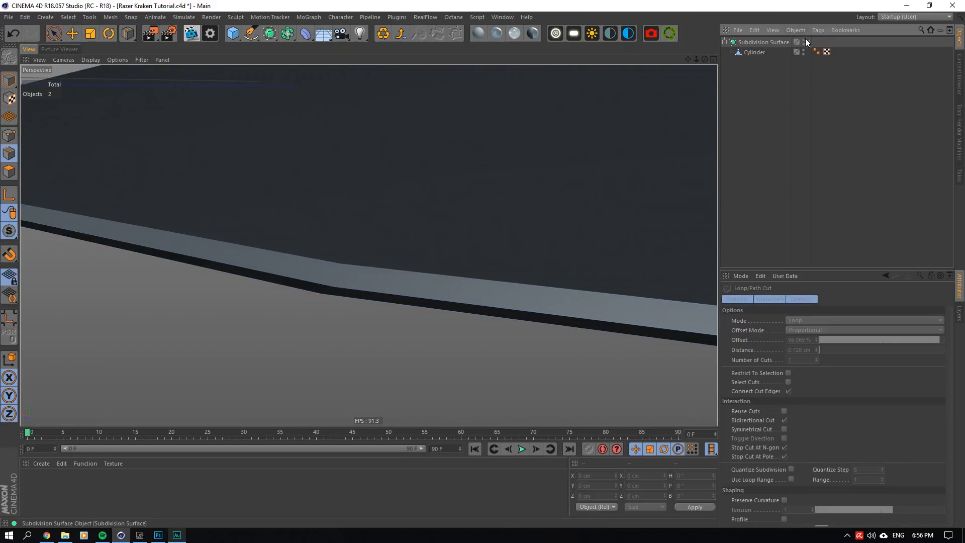
{"action": "left_click_drag", "start_coordinate": [704, 59], "coordinate": [705, 59]}
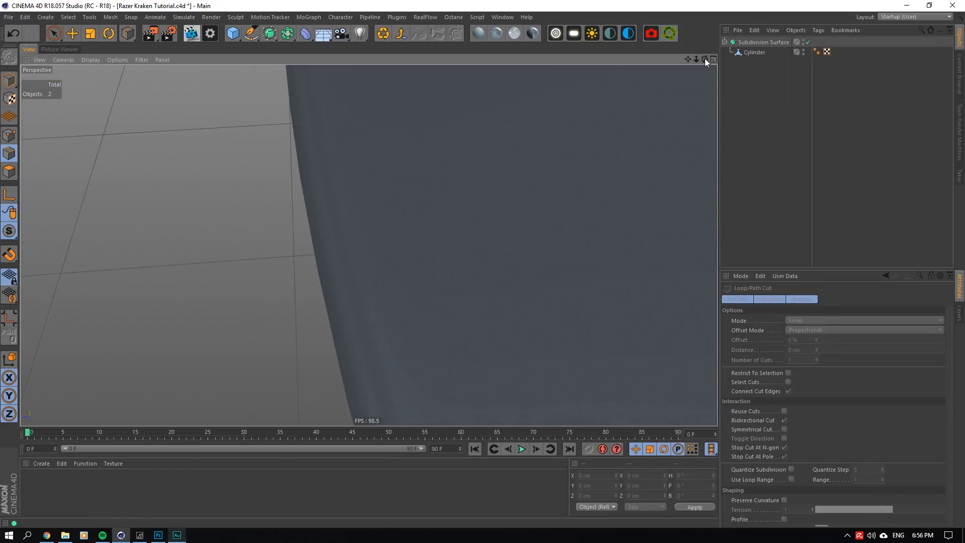
{"action": "left_click", "coordinate": [808, 41]}
{"action": "left_click", "coordinate": [769, 53]}
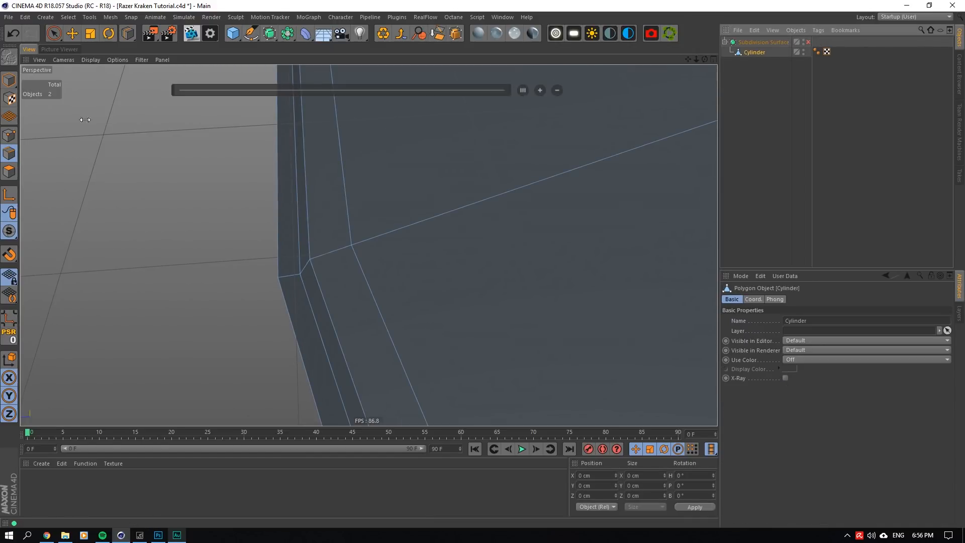
- Select the Cylinder's outermost edge loop and extrude it with a 0 cm offset
{"action": "left_click", "coordinate": [75, 35]}
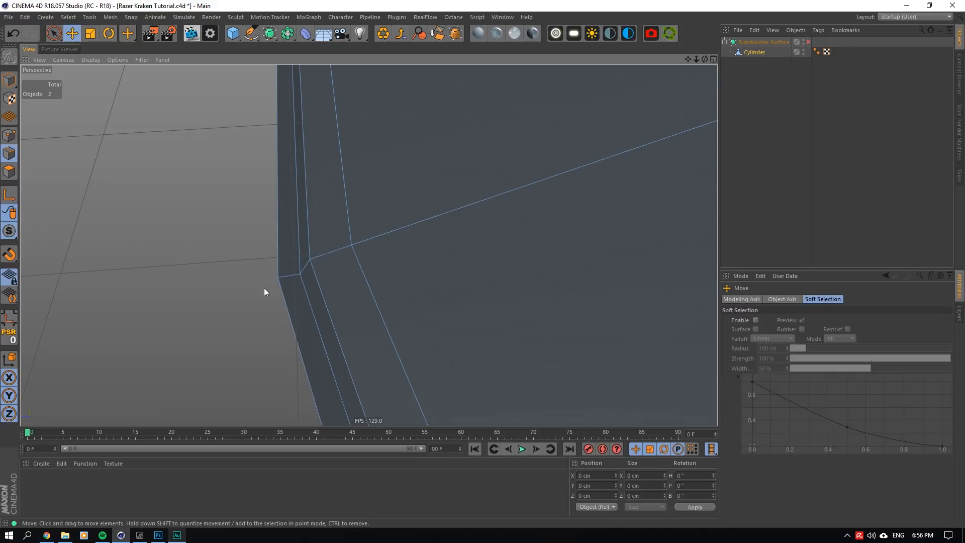
{"action": "left_click", "coordinate": [281, 289]}
{"action": "left_click", "coordinate": [91, 34]}
{"action": "mouse_move", "coordinate": [385, 157]}
{"action": "left_mouse_down"}
{"action": "mouse_move", "coordinate": [409, 158]}
{"action": "mouse_move", "coordinate": [398, 165]}
{"action": "left_mouse_up"}
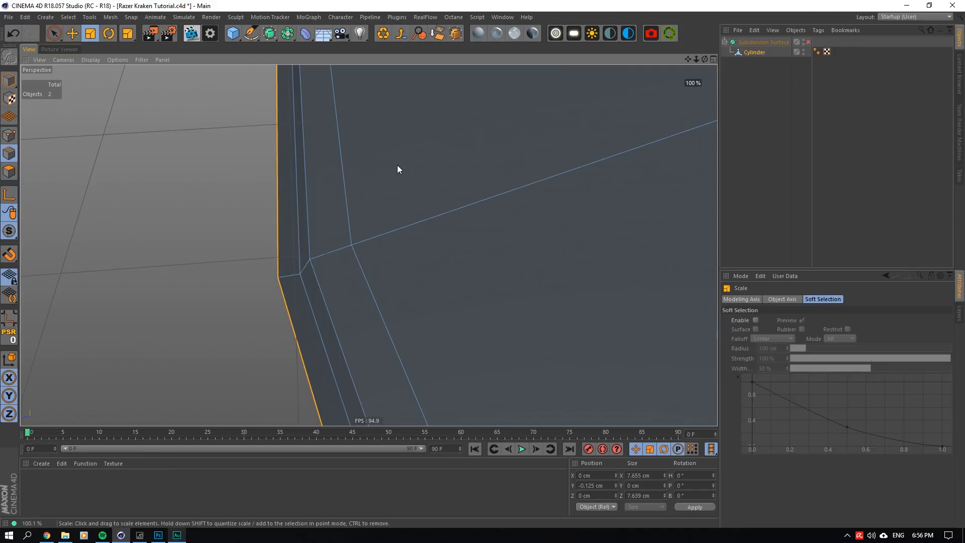
{"action": "right_click", "coordinate": [394, 169]}
{"action": "left_click", "coordinate": [427, 400]}
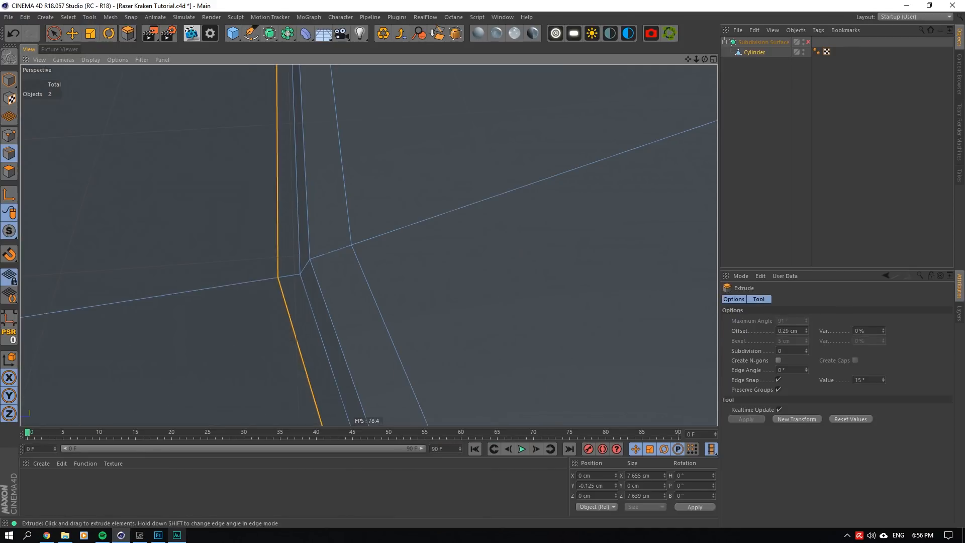
{"action": "left_click_drag", "start_coordinate": [427, 400], "coordinate": [432, 400]}
{"action": "double_click", "coordinate": [787, 332]}
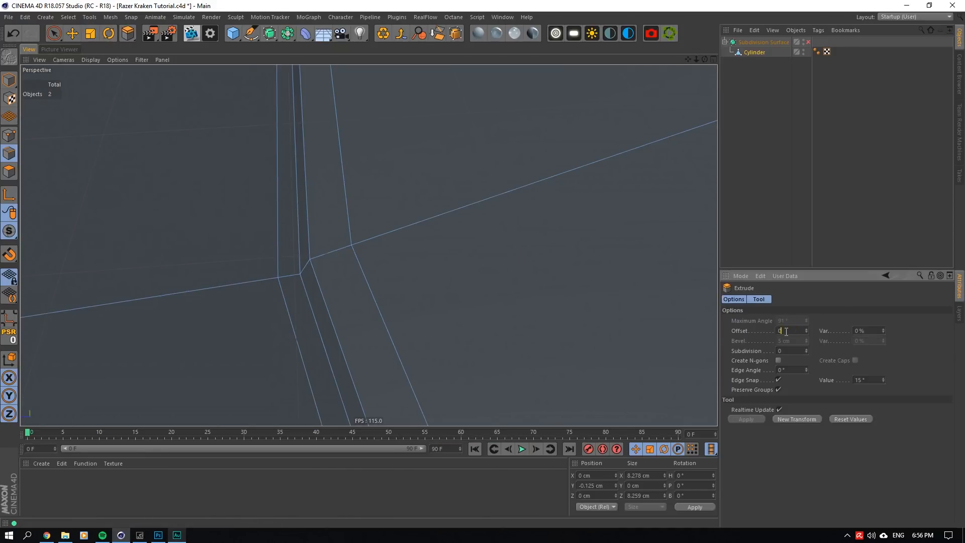
{"action": "type", "text": "0"}
{"action": "key", "text": "Return"}
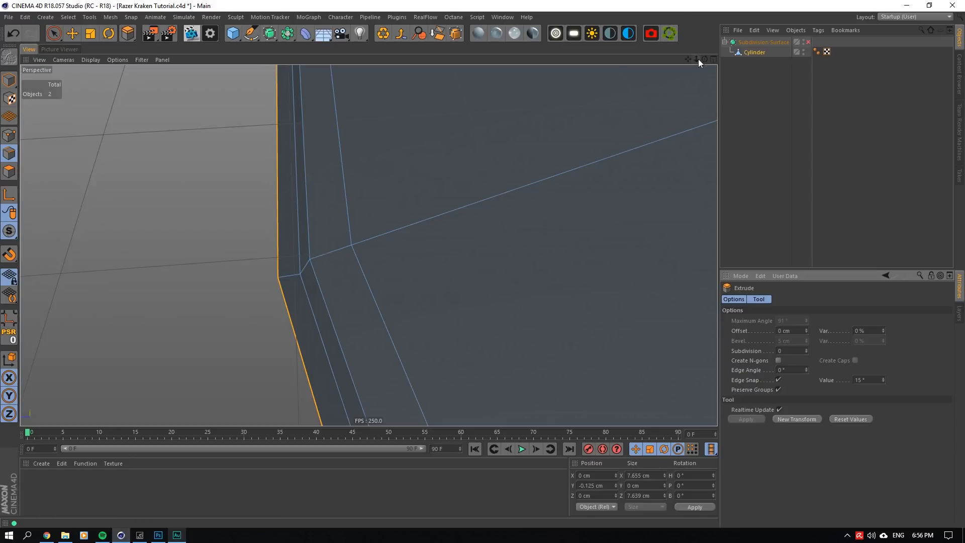
- Raise the newly extruded rim edge loop to about Y -0.113 cm
{"action": "left_click_drag", "start_coordinate": [704, 59], "coordinate": [653, 30]}
{"action": "left_click_drag", "start_coordinate": [620, 147], "coordinate": [619, 145]}
{"action": "left_click_drag", "start_coordinate": [708, 58], "coordinate": [431, 179]}
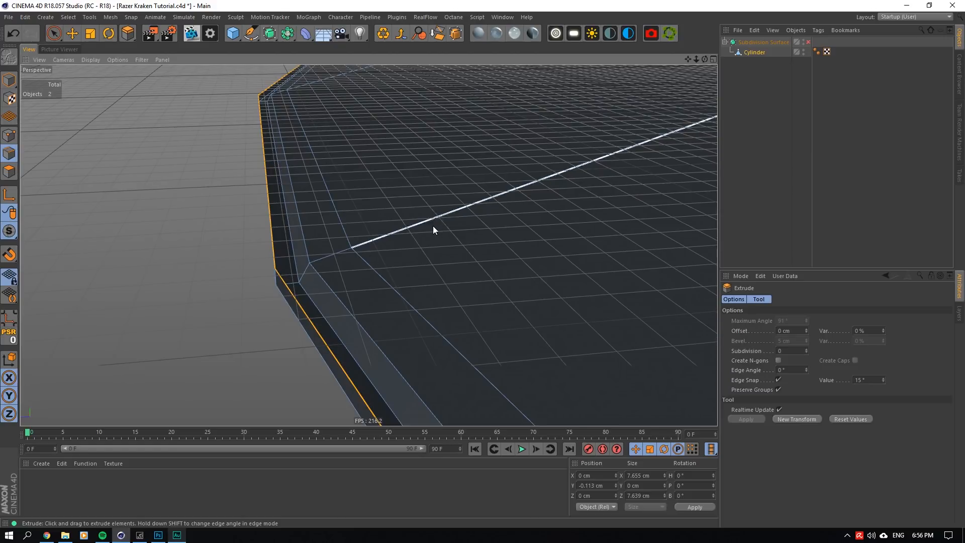
- Extrude the raised rim edge loop with a 0 cm offset and scale it inward to about 7.632 cm in X
{"action": "left_click_drag", "start_coordinate": [439, 253], "coordinate": [668, 231]}
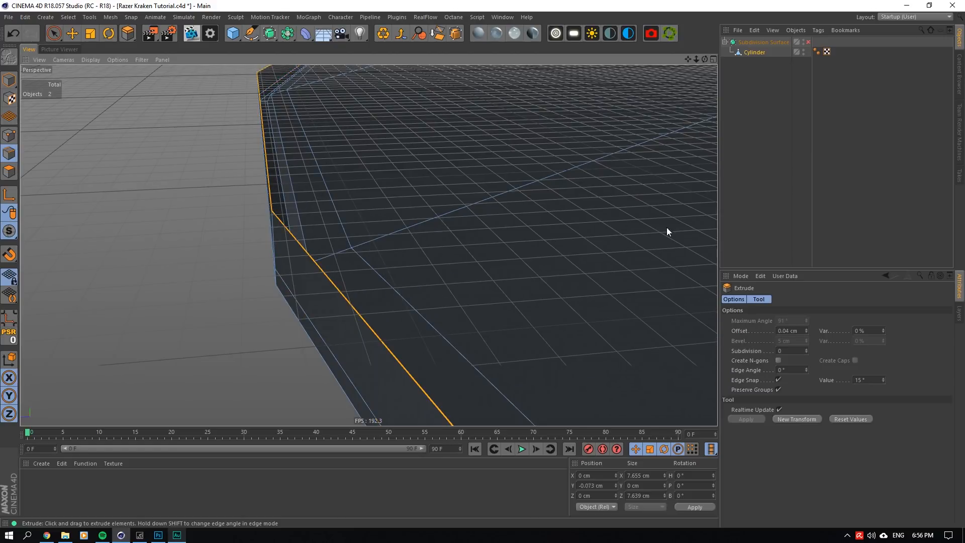
{"action": "left_click", "coordinate": [784, 331]}
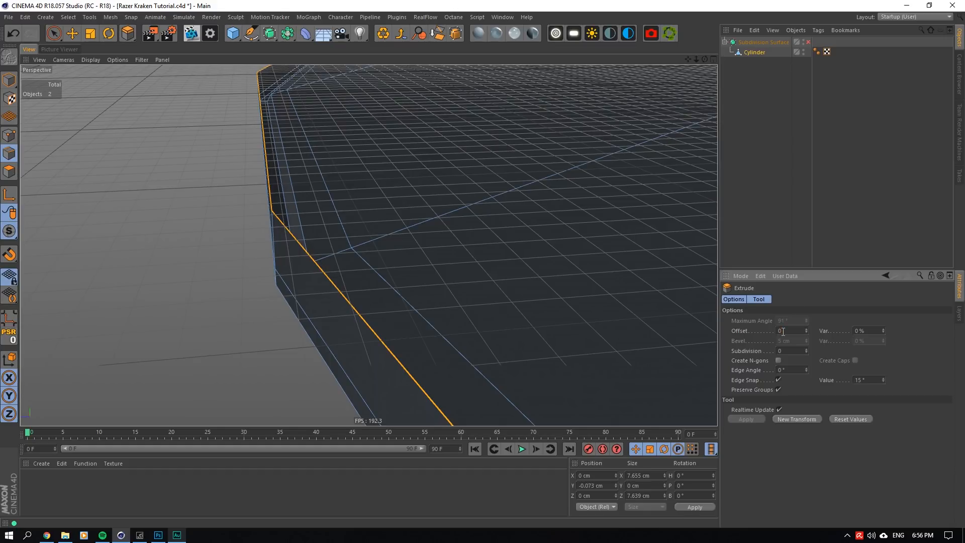
{"action": "type", "text": "0"}
{"action": "key", "text": "Return"}
{"action": "key", "text": "t"}
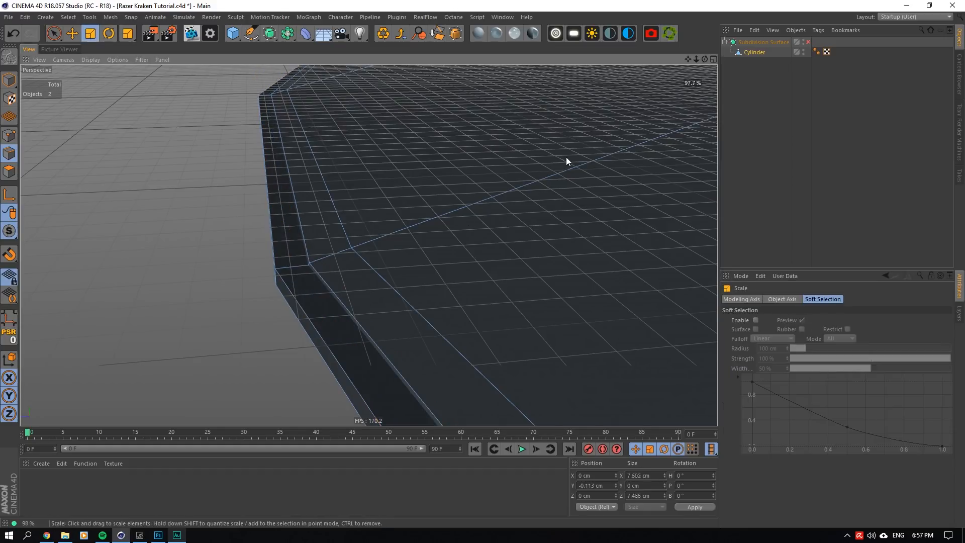
{"action": "left_click_drag", "start_coordinate": [566, 157], "coordinate": [581, 162]}
{"action": "left_click_drag", "start_coordinate": [705, 60], "coordinate": [654, 60]}
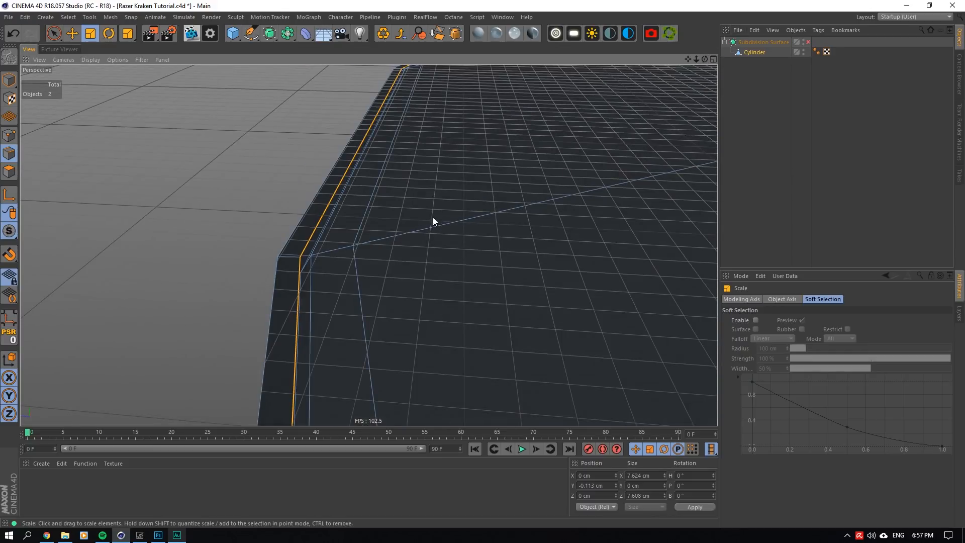
{"action": "left_click_drag", "start_coordinate": [623, 126], "coordinate": [627, 133]}
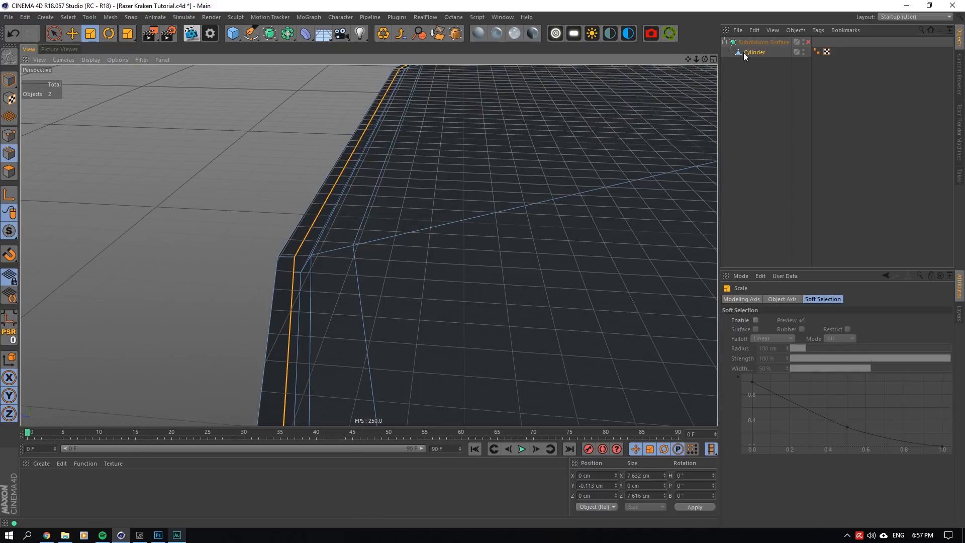
- Extrude the rim's inner edge loop once more with a 0 cm offset
{"action": "left_click_drag", "start_coordinate": [592, 180], "coordinate": [624, 181], "text": "alt"}
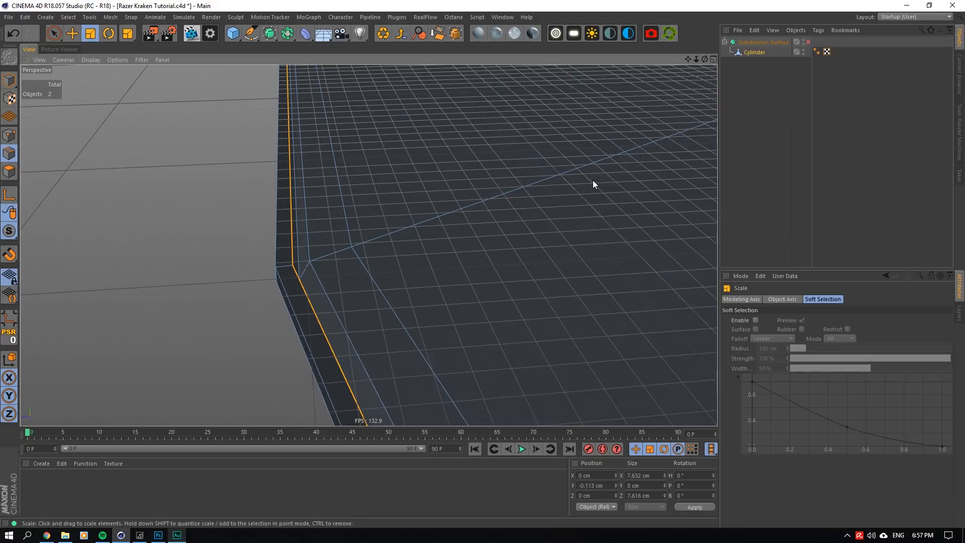
{"action": "right_click", "coordinate": [593, 180]}
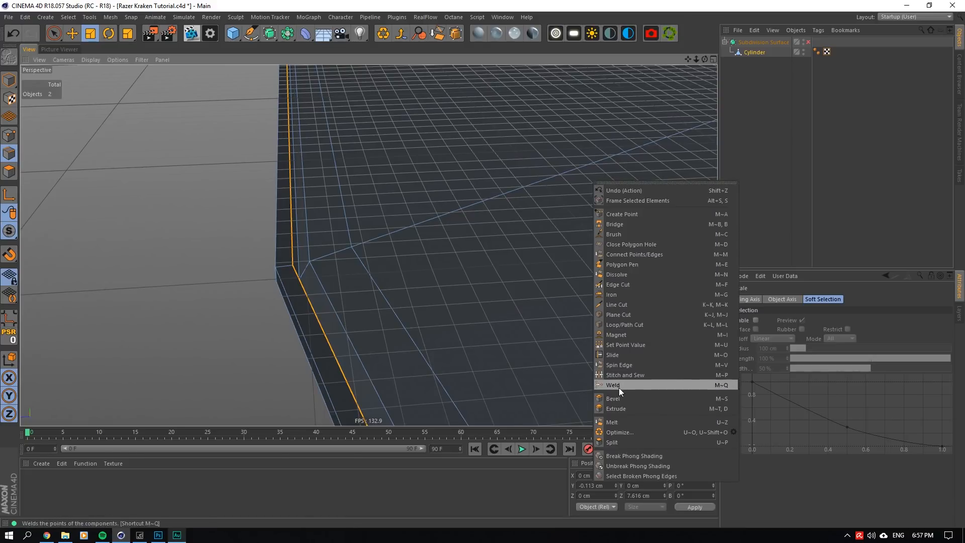
{"action": "left_click", "coordinate": [619, 408]}
{"action": "left_click_drag", "start_coordinate": [522, 328], "coordinate": [530, 328]}
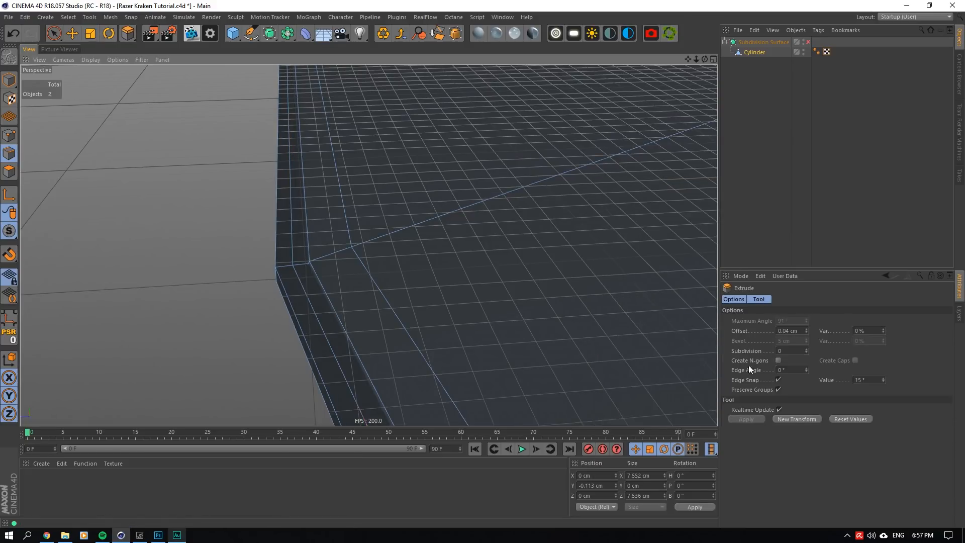
{"action": "left_click", "coordinate": [785, 331]}
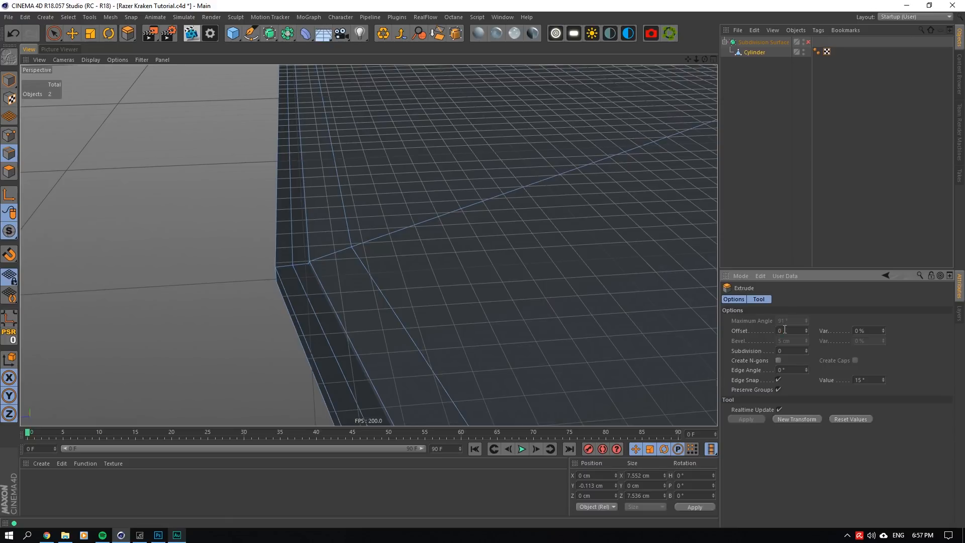
{"action": "type", "text": "0"}
{"action": "key", "text": "Return"}
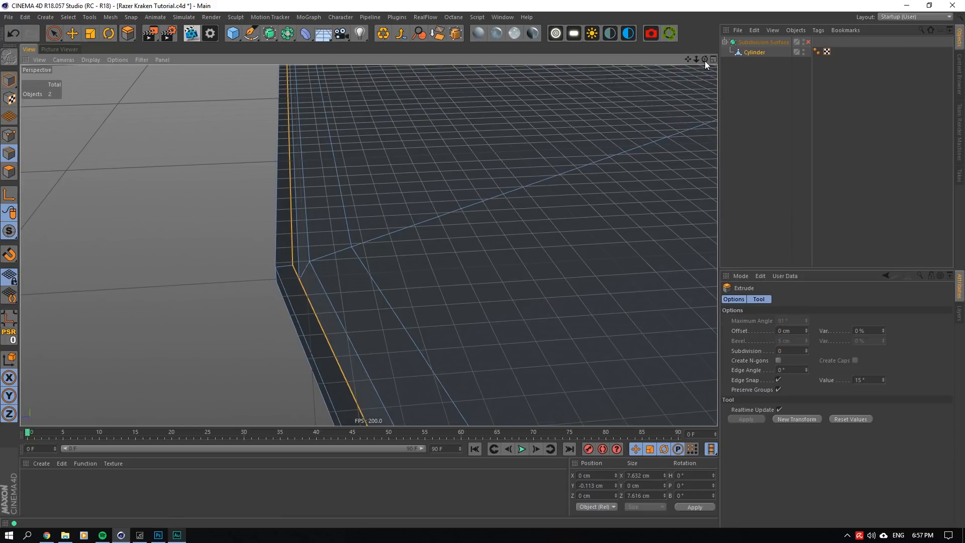
- Raise the extruded inner rim edge loop to about Y -0.111 cm
{"action": "left_click_drag", "start_coordinate": [705, 59], "coordinate": [620, 99]}
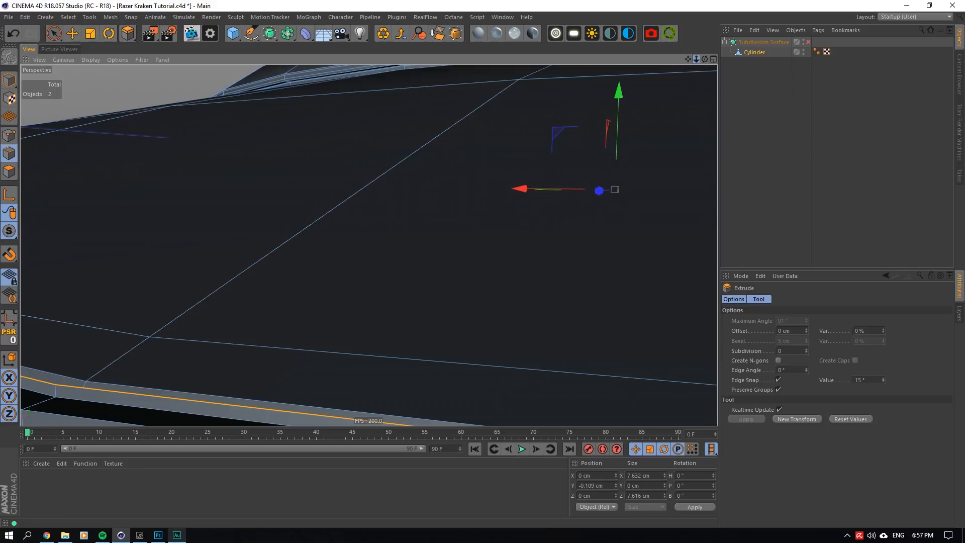
{"action": "left_click_drag", "start_coordinate": [688, 59], "coordinate": [702, 51]}
{"action": "left_click_drag", "start_coordinate": [624, 84], "coordinate": [623, 87]}
- Extrude the rim's selected edge loop with a 0 cm offset and scale it outward to about 7.655 cm in X
{"action": "left_click_drag", "start_coordinate": [705, 59], "coordinate": [659, 83]}
{"action": "mouse_move", "coordinate": [553, 162]}
{"action": "left_mouse_down", "text": "alt"}
{"action": "mouse_move", "coordinate": [505, 171]}
{"action": "mouse_move", "coordinate": [544, 163]}
{"action": "left_mouse_up", "text": "alt"}
{"action": "left_click", "coordinate": [516, 182]}
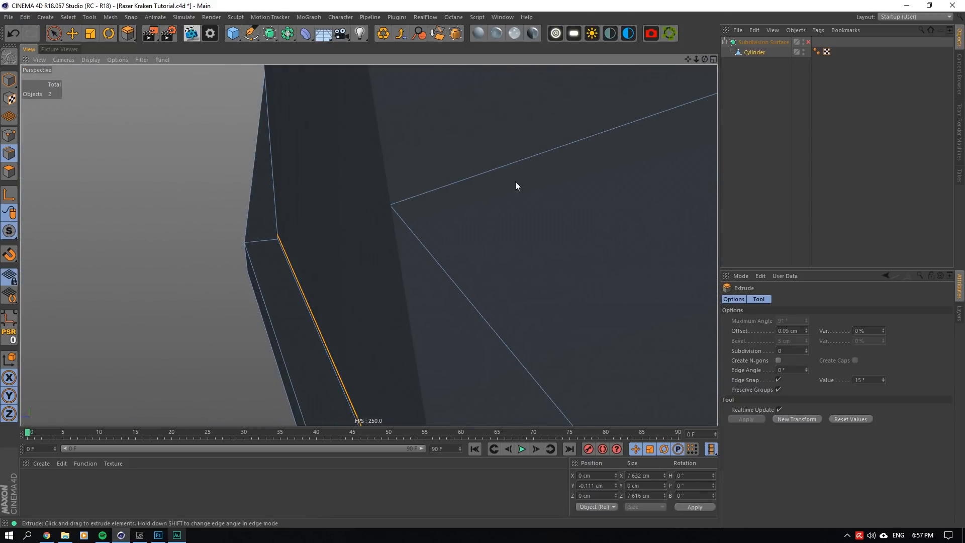
{"action": "left_click", "coordinate": [785, 331]}
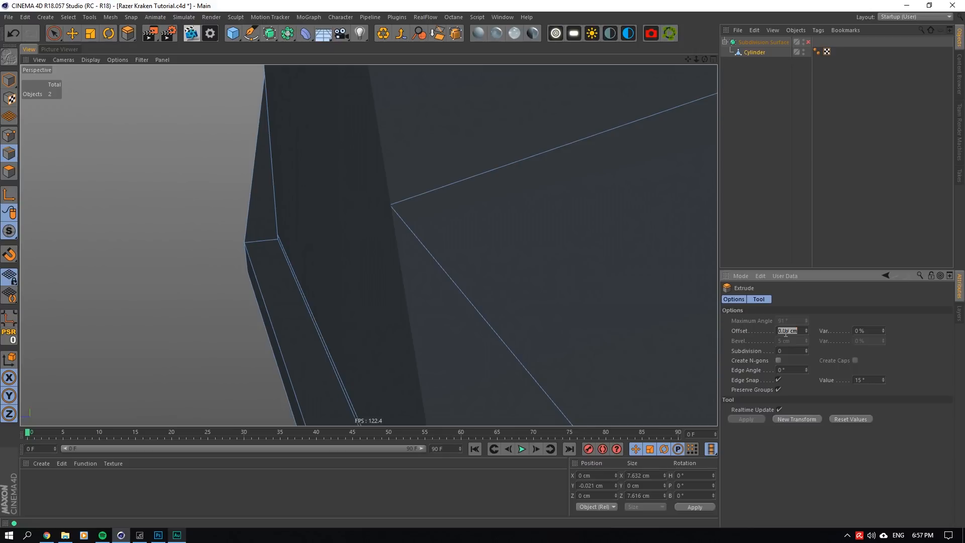
{"action": "key", "text": "Return"}
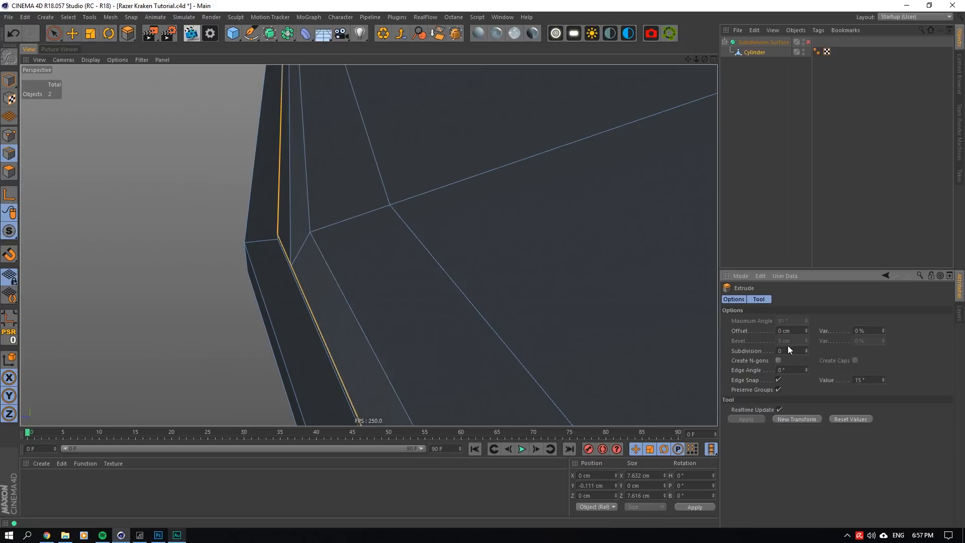
{"action": "left_click", "coordinate": [92, 34]}
{"action": "left_click_drag", "start_coordinate": [472, 149], "coordinate": [485, 142]}
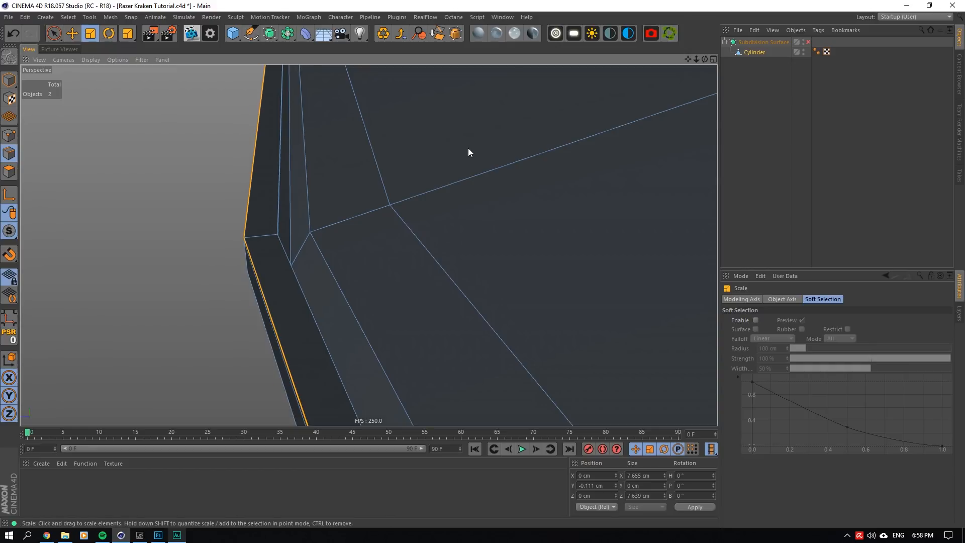
- Enable the Subdivision Surface to examine the smoothed outer rim up close and from a distance, and disable it again
{"action": "scroll", "coordinate": [468, 148], "scroll_direction": "down", "scroll_amount": 5}
{"action": "right_click", "coordinate": [506, 159]}
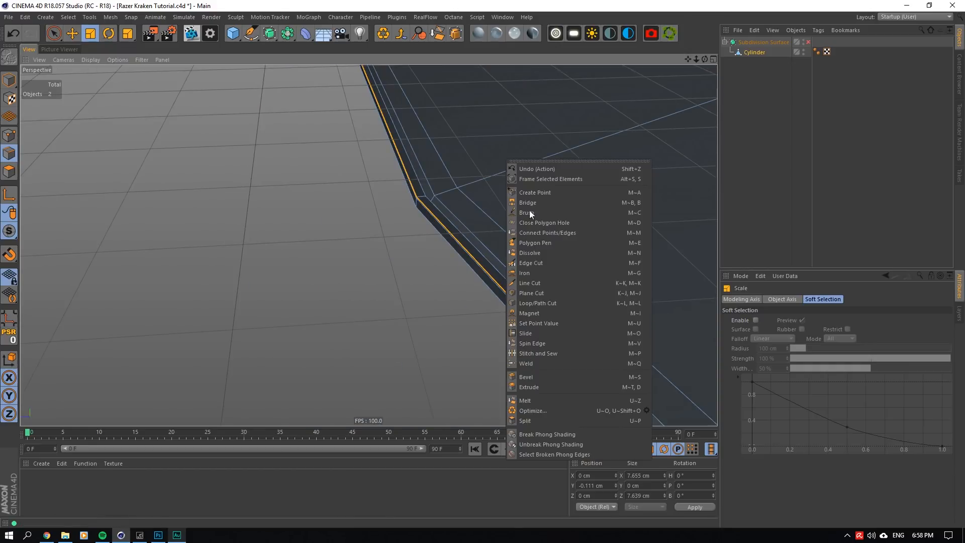
{"action": "left_click_drag", "start_coordinate": [698, 56], "coordinate": [611, 56]}
{"action": "right_click_drag", "start_coordinate": [528, 173], "coordinate": [548, 175], "text": "alt"}
{"action": "left_click", "coordinate": [749, 121]}
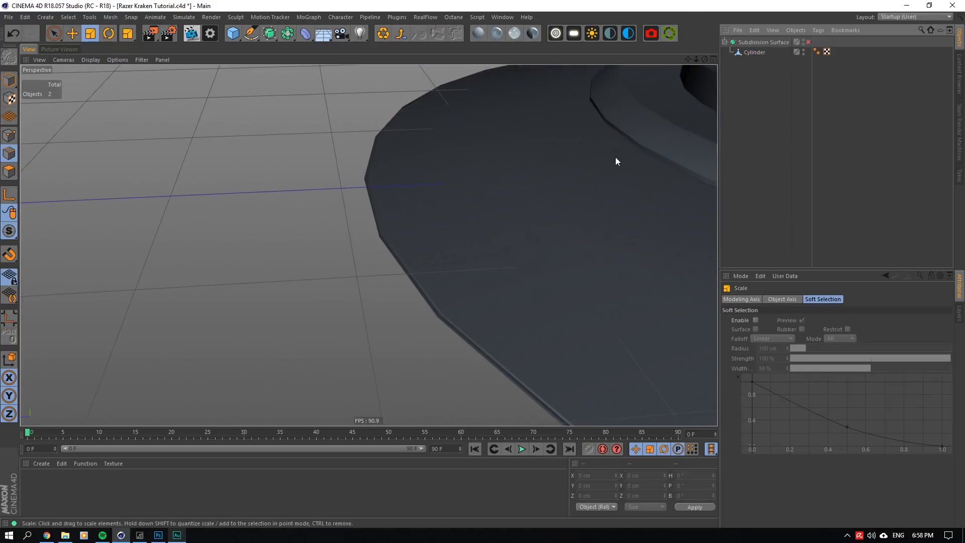
{"action": "scroll", "coordinate": [515, 189], "scroll_direction": "up", "scroll_amount": 5}
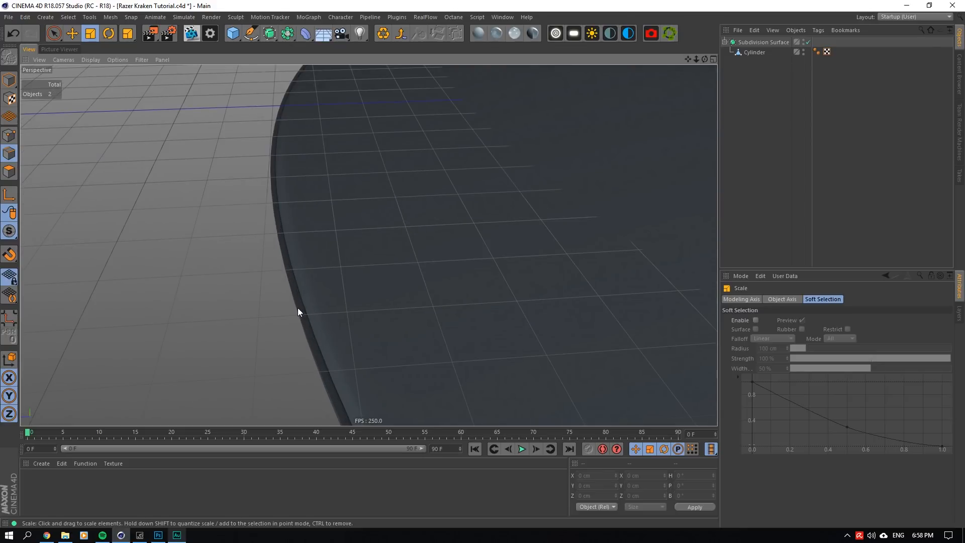
{"action": "scroll", "coordinate": [298, 307], "scroll_direction": "down", "scroll_amount": 3}
{"action": "scroll", "coordinate": [297, 307], "scroll_direction": "up", "scroll_amount": 5}
{"action": "scroll", "coordinate": [298, 308], "scroll_direction": "down", "scroll_amount": 3}
{"action": "scroll", "coordinate": [297, 308], "scroll_direction": "up", "scroll_amount": 5}
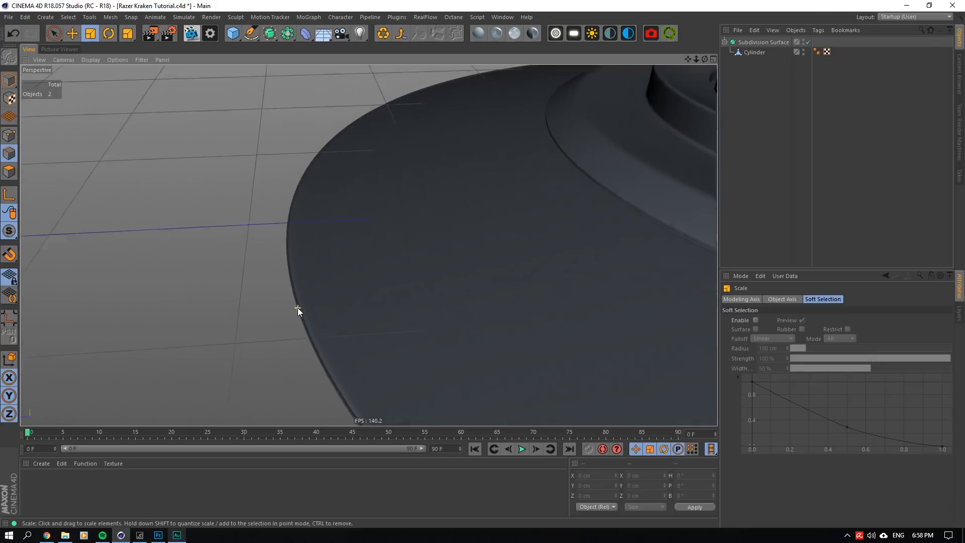
{"action": "scroll", "coordinate": [298, 307], "scroll_direction": "up", "scroll_amount": 1}
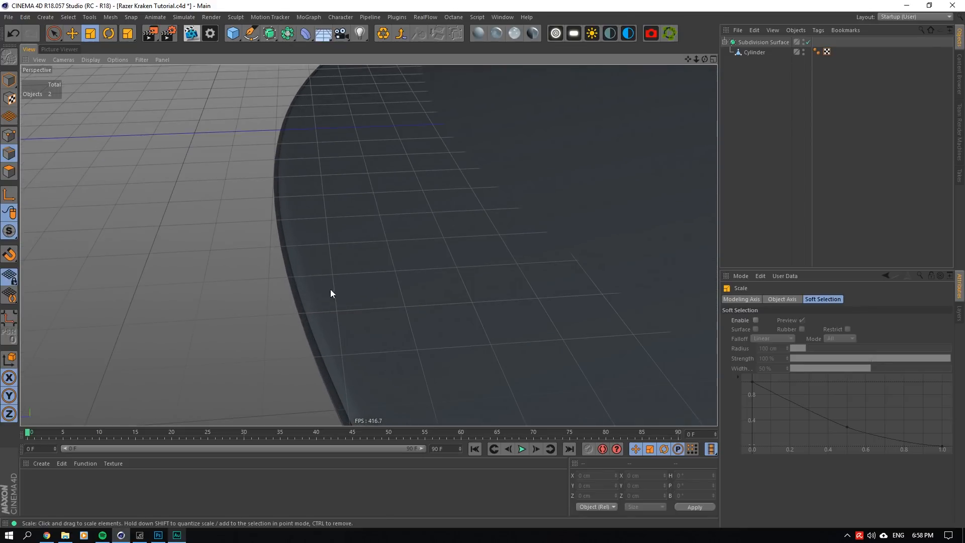
{"action": "left_click", "coordinate": [808, 43]}
- Extrude the Cylinder's outermost rim edge loop outward by 0.02 cm
{"action": "left_click", "coordinate": [786, 51]}
{"action": "scroll", "coordinate": [288, 231], "scroll_direction": "up", "scroll_amount": 2}
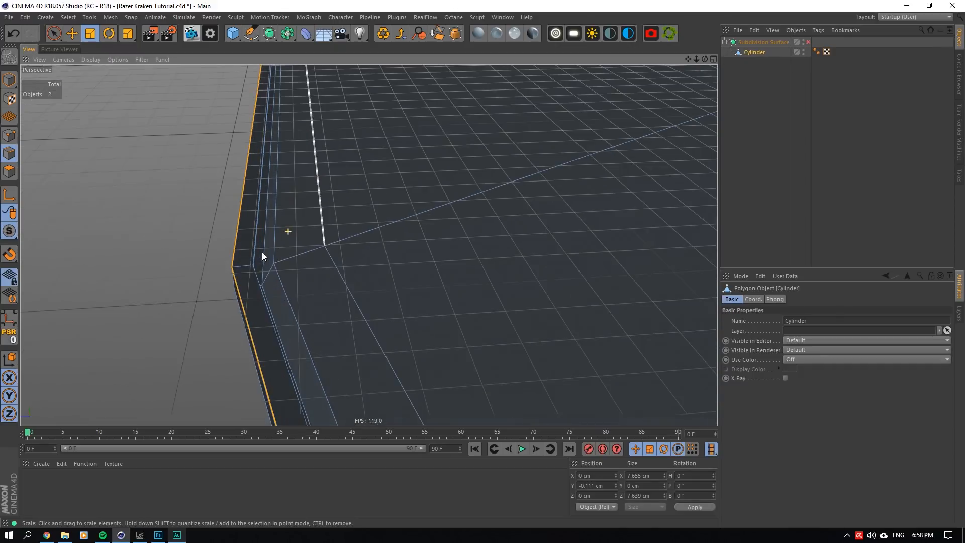
{"action": "right_click", "coordinate": [426, 203]}
{"action": "left_click", "coordinate": [454, 420]}
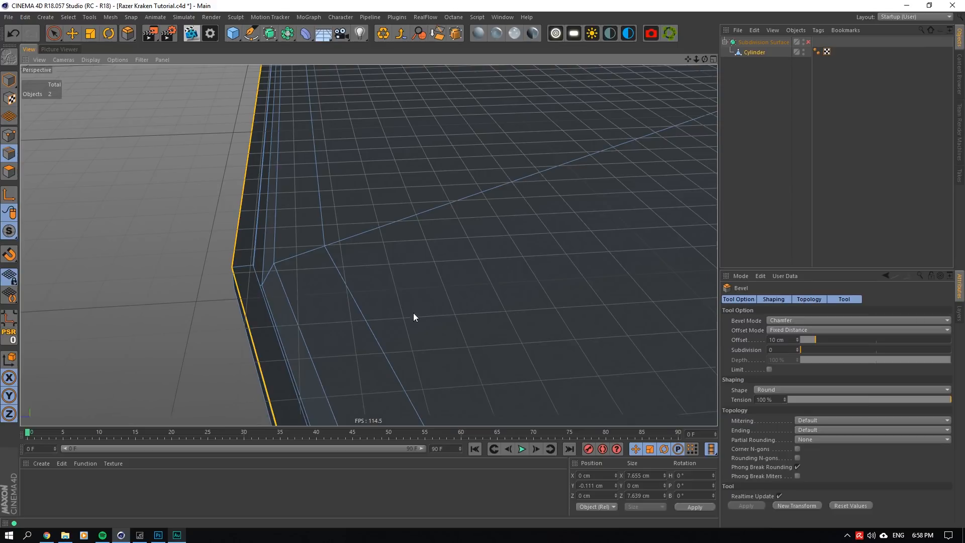
{"action": "right_click", "coordinate": [445, 323]}
{"action": "left_click", "coordinate": [473, 453]}
{"action": "left_click_drag", "start_coordinate": [428, 333], "coordinate": [445, 305]}
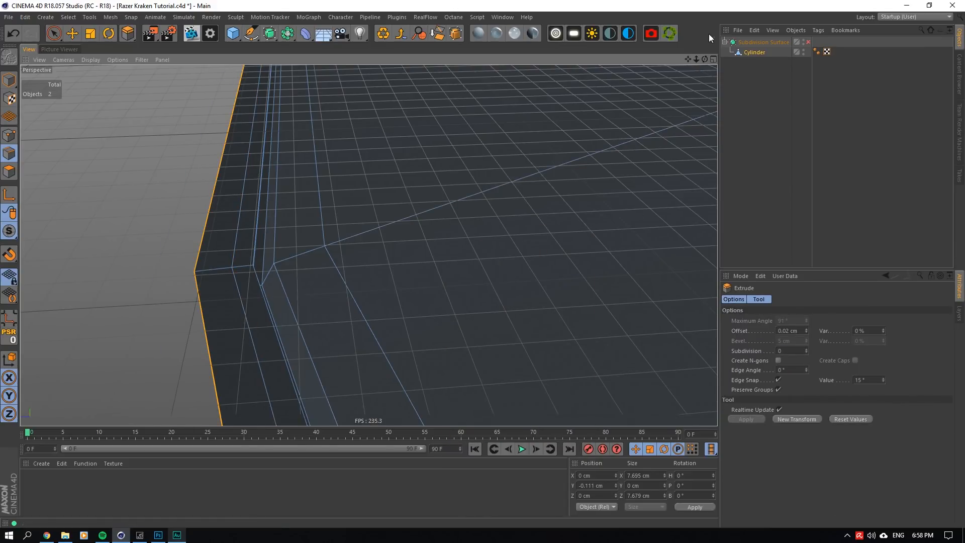
- Lower the newly extruded outer rim edge loop to about Y -0.118 cm
{"action": "left_click_drag", "start_coordinate": [705, 59], "coordinate": [764, 30]}
{"action": "left_click_drag", "start_coordinate": [510, 71], "coordinate": [515, 79]}
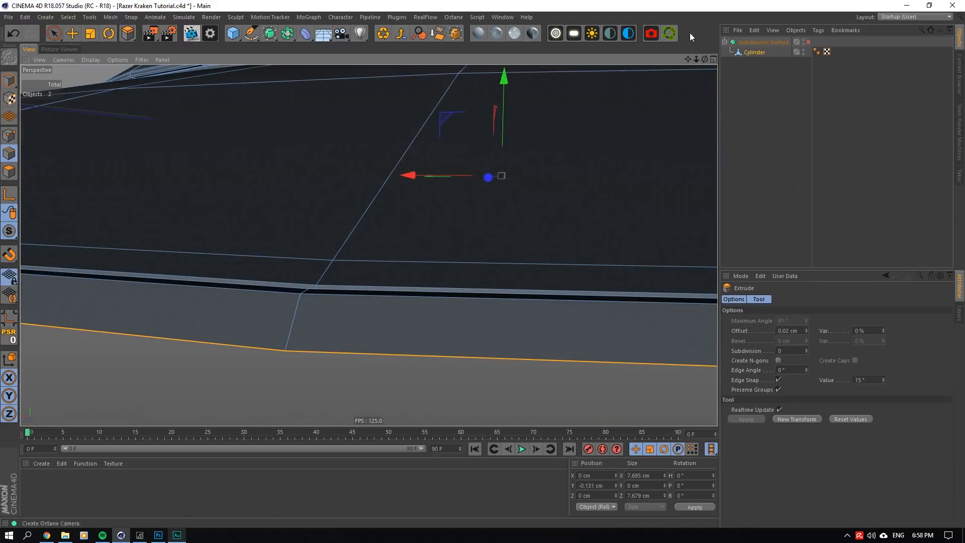
{"action": "mouse_move", "coordinate": [705, 60]}
{"action": "left_mouse_down"}
{"action": "mouse_move", "coordinate": [603, 121]}
{"action": "mouse_move", "coordinate": [697, 45]}
{"action": "left_mouse_up"}
{"action": "left_click_drag", "start_coordinate": [574, 200], "coordinate": [573, 192]}
{"action": "scroll", "coordinate": [368, 244], "scroll_direction": "up", "scroll_amount": 5}
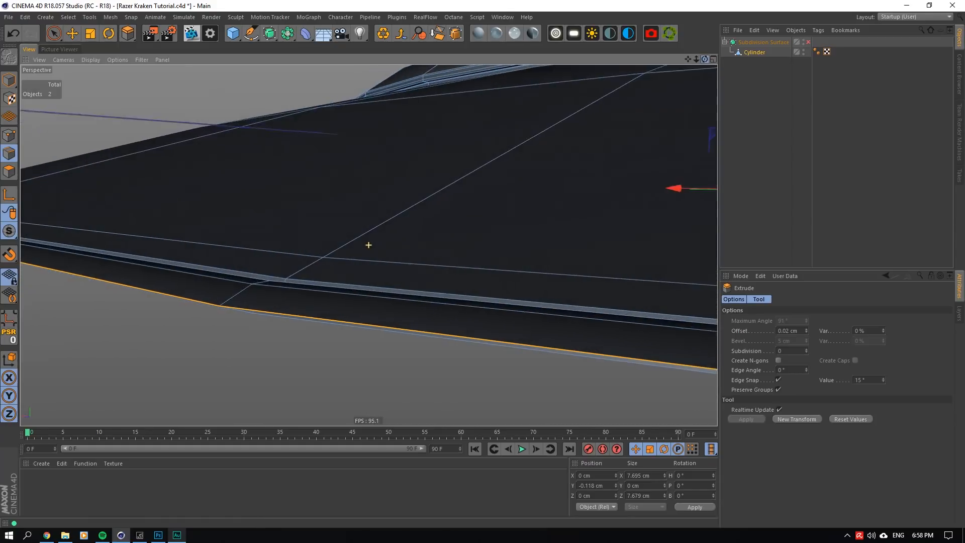
{"action": "scroll", "coordinate": [368, 244], "scroll_direction": "up", "scroll_amount": 10}
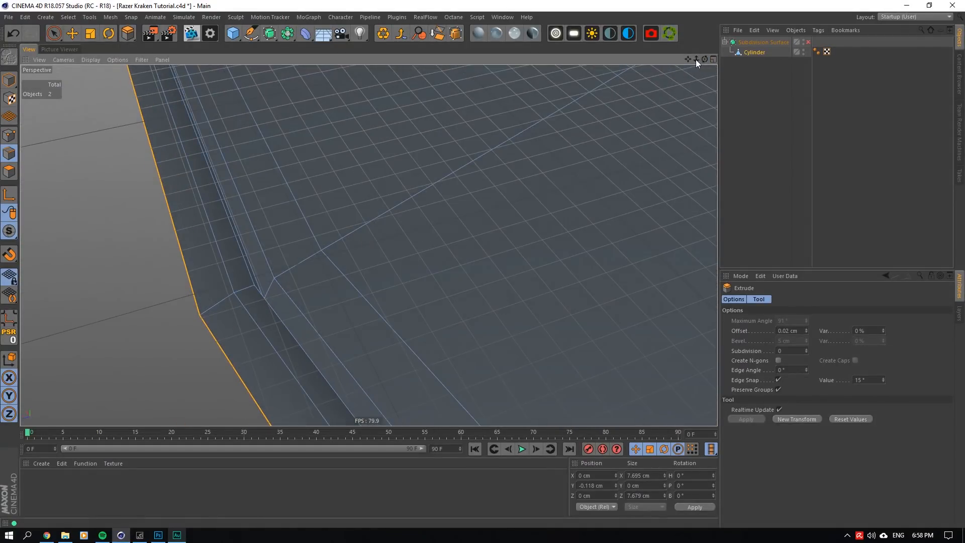
- Scale the outermost rim edge loop outward to about 8.053 cm in X to widen the outer band
{"action": "left_click_drag", "start_coordinate": [688, 59], "coordinate": [212, 53]}
{"action": "left_click", "coordinate": [91, 33]}
{"action": "left_click_drag", "start_coordinate": [696, 59], "coordinate": [361, 255]}
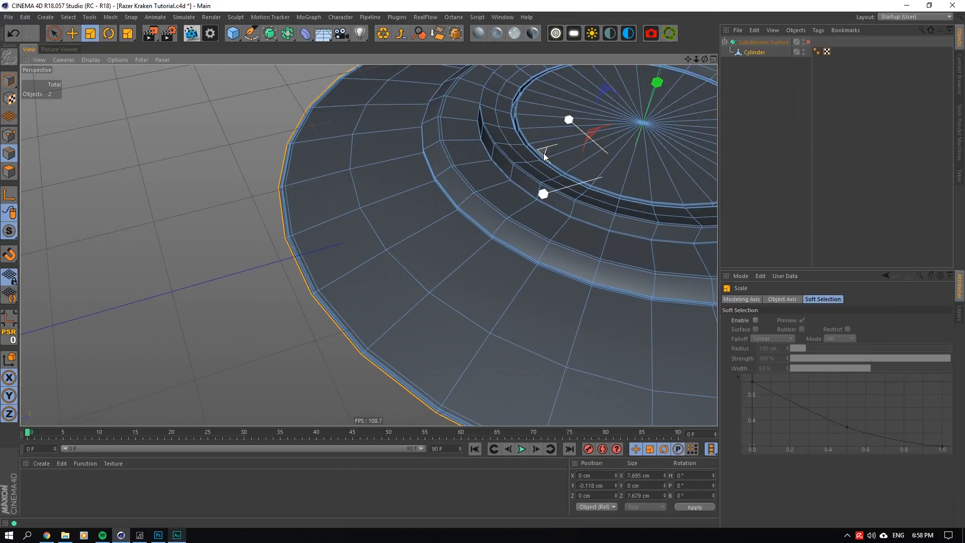
{"action": "mouse_move", "coordinate": [544, 156]}
{"action": "left_mouse_down"}
{"action": "mouse_move", "coordinate": [563, 147]}
{"action": "mouse_move", "coordinate": [553, 149]}
{"action": "left_mouse_up"}
{"action": "scroll", "coordinate": [289, 232], "scroll_direction": "up", "scroll_amount": 3}
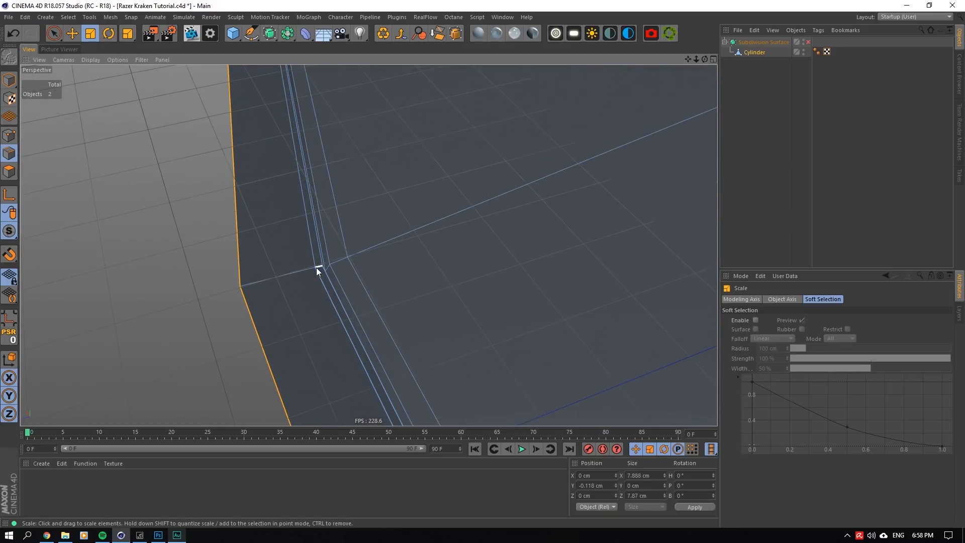
{"action": "scroll", "coordinate": [317, 268], "scroll_direction": "up", "scroll_amount": 3}
{"action": "scroll", "coordinate": [333, 259], "scroll_direction": "down", "scroll_amount": 6}
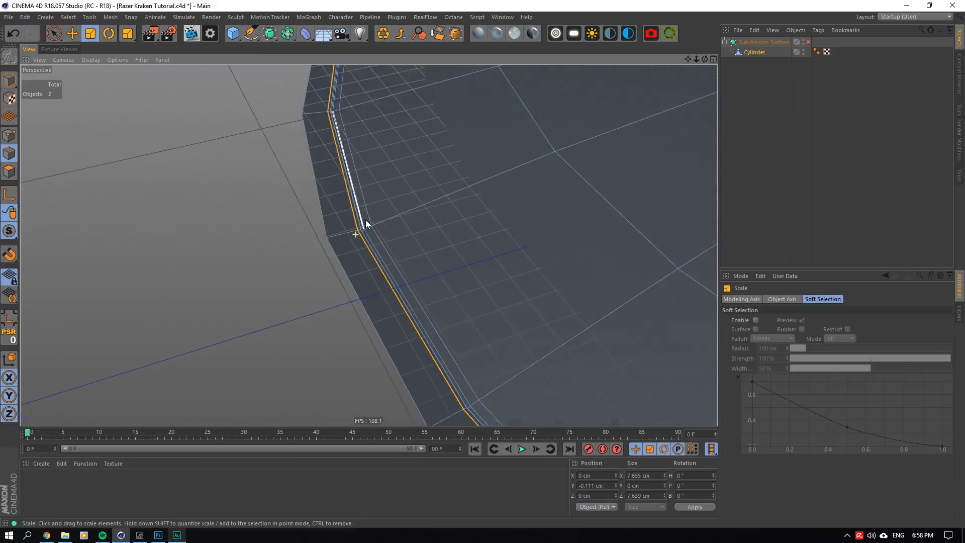
{"action": "left_click", "coordinate": [656, 143]}
{"action": "left_click_drag", "start_coordinate": [670, 134], "coordinate": [680, 130]}
{"action": "left_click", "coordinate": [372, 242]}
- Lower the widened outer edge loop to about Y -0.158 cm so the band continues the flange's slope
{"action": "left_click_drag", "start_coordinate": [705, 59], "coordinate": [704, 18]}
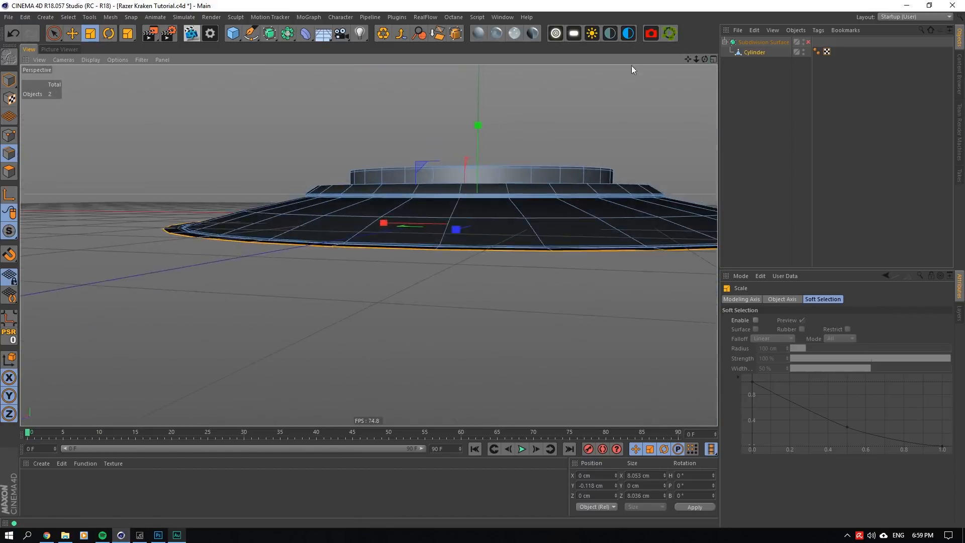
{"action": "left_click", "coordinate": [74, 33]}
{"action": "left_click_drag", "start_coordinate": [478, 124], "coordinate": [473, 128]}
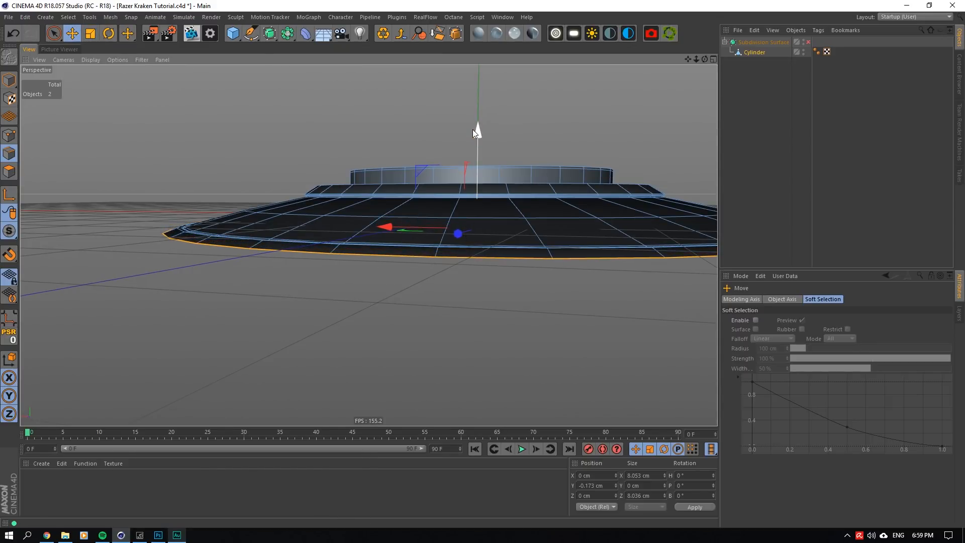
{"action": "left_click_drag", "start_coordinate": [705, 60], "coordinate": [626, 52]}
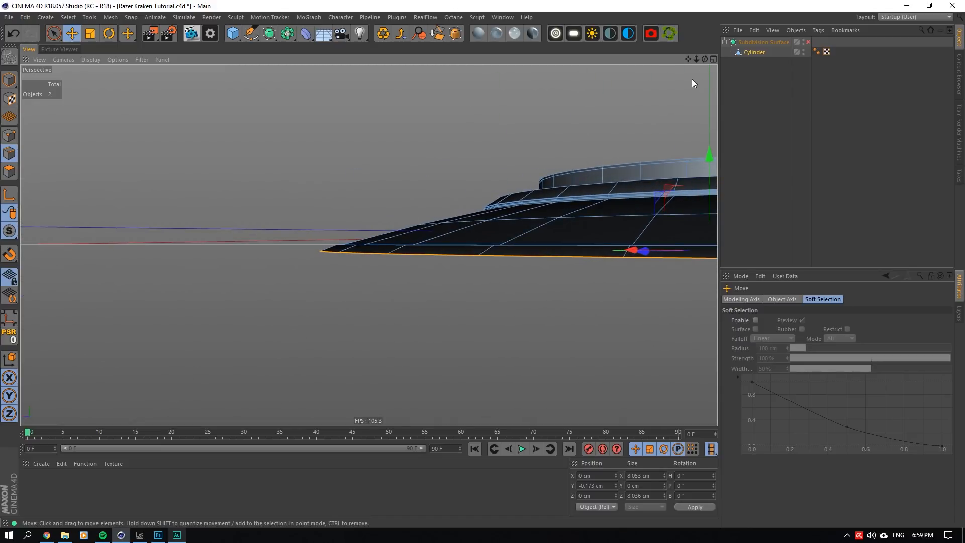
{"action": "left_click_drag", "start_coordinate": [687, 59], "coordinate": [662, 58]}
{"action": "left_click_drag", "start_coordinate": [683, 158], "coordinate": [680, 154]}
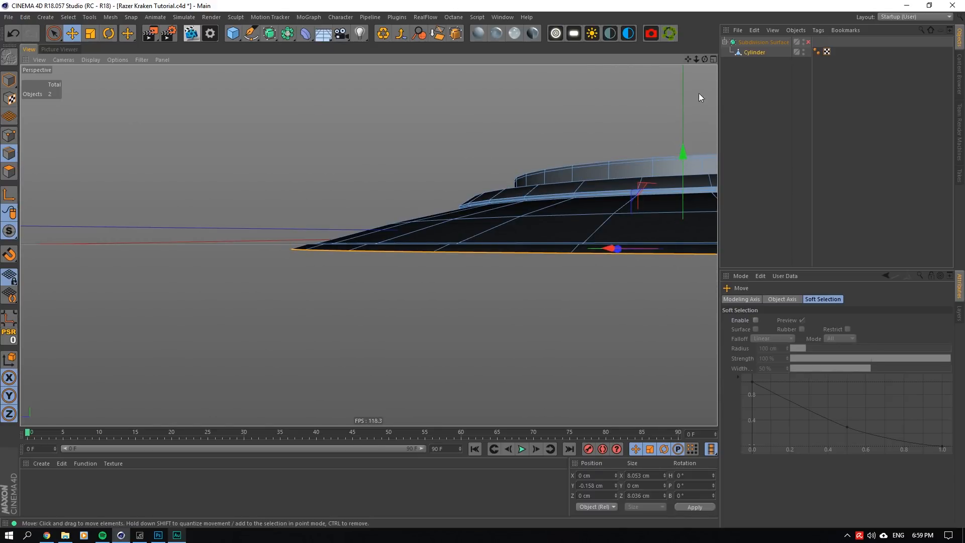
- Extrude the outermost edge loop with a 0 cm offset and lower it to about Y -0.837 cm as a vertical side wall
{"action": "left_click_drag", "start_coordinate": [705, 58], "coordinate": [704, 91]}
{"action": "right_click", "coordinate": [529, 159]}
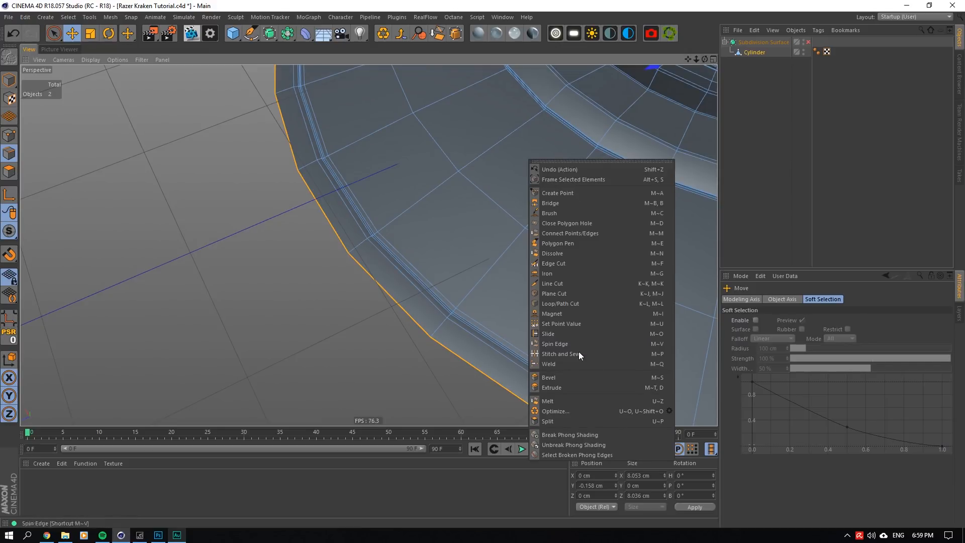
{"action": "left_click", "coordinate": [551, 388]}
{"action": "left_click_drag", "start_coordinate": [544, 370], "coordinate": [768, 333]}
{"action": "left_click", "coordinate": [790, 331]}
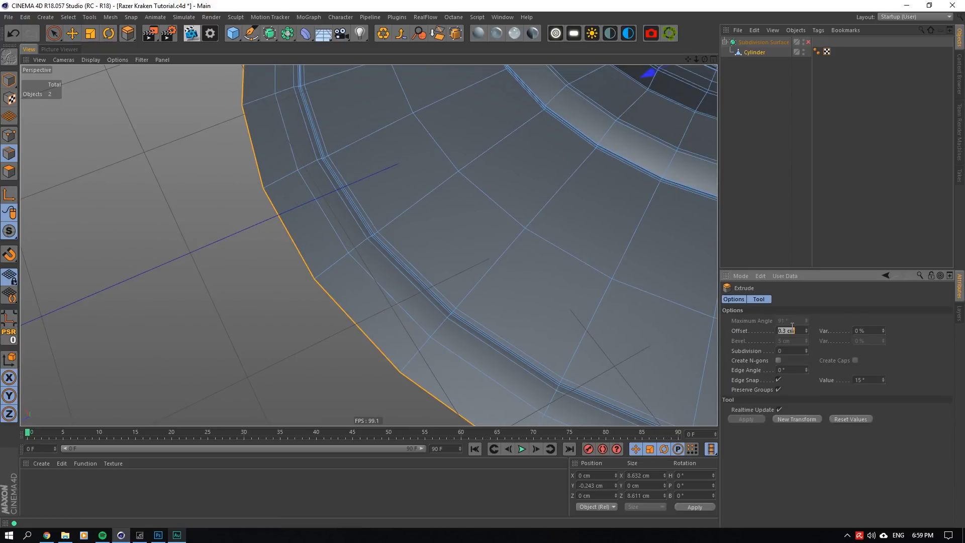
{"action": "type", "text": "0"}
{"action": "key", "text": "Return"}
{"action": "left_click_drag", "start_coordinate": [705, 60], "coordinate": [704, 15]}
{"action": "left_click_drag", "start_coordinate": [456, 112], "coordinate": [451, 153]}
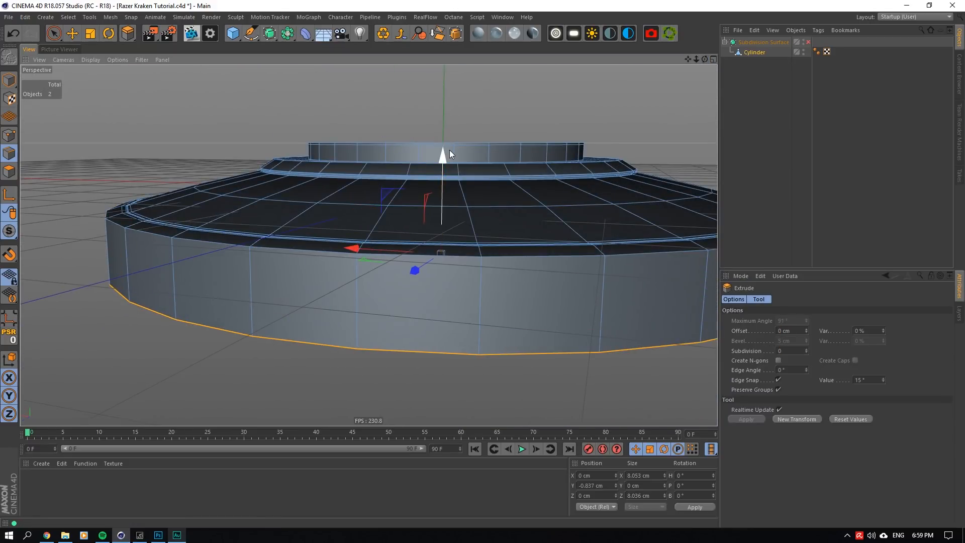
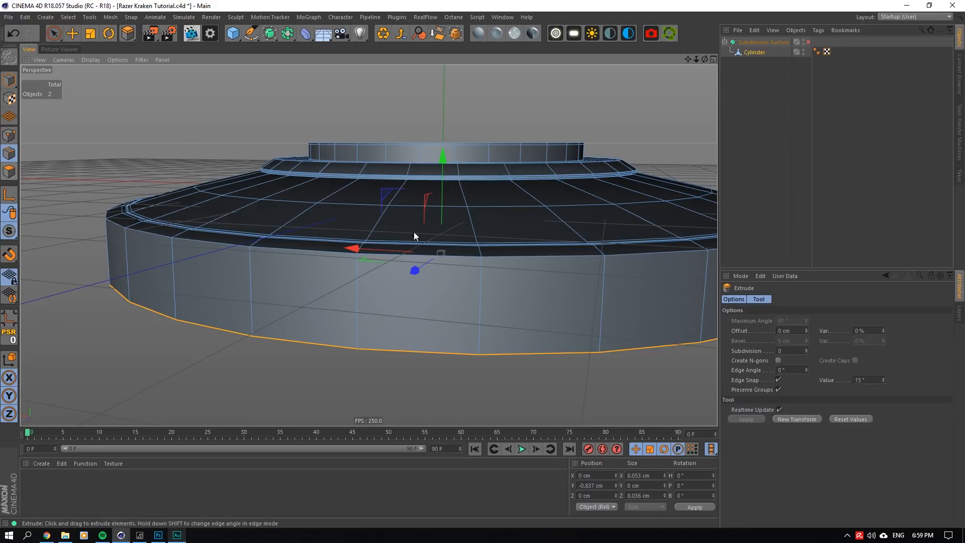
- Lower the side wall's bottom edge loop until the wall polygons are about 1.058 cm high
{"action": "left_click", "coordinate": [9, 171]}
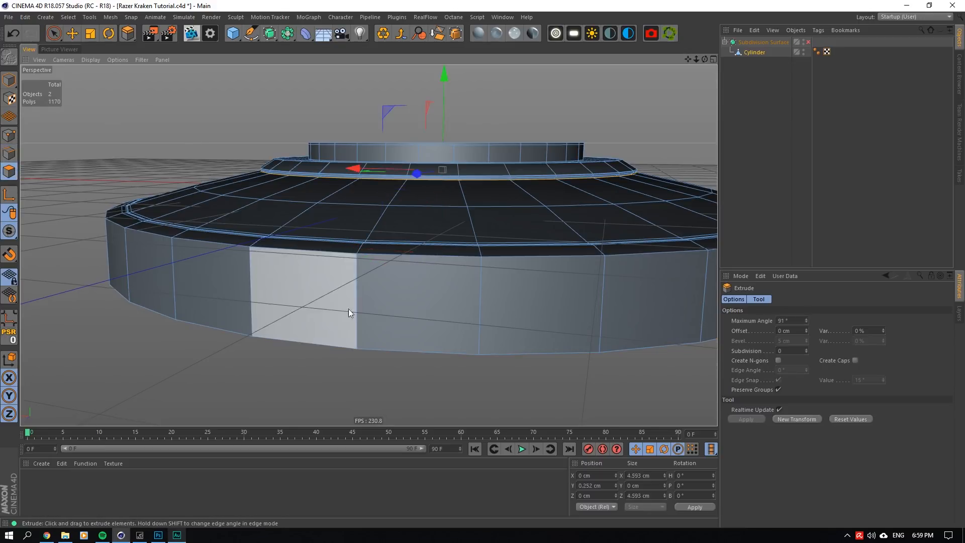
{"action": "left_click", "coordinate": [348, 309]}
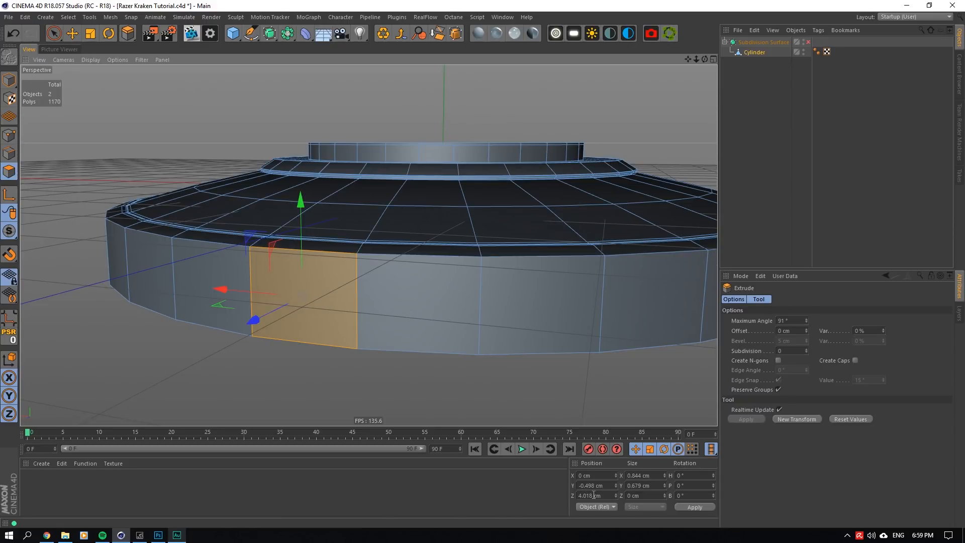
{"action": "left_click", "coordinate": [9, 154]}
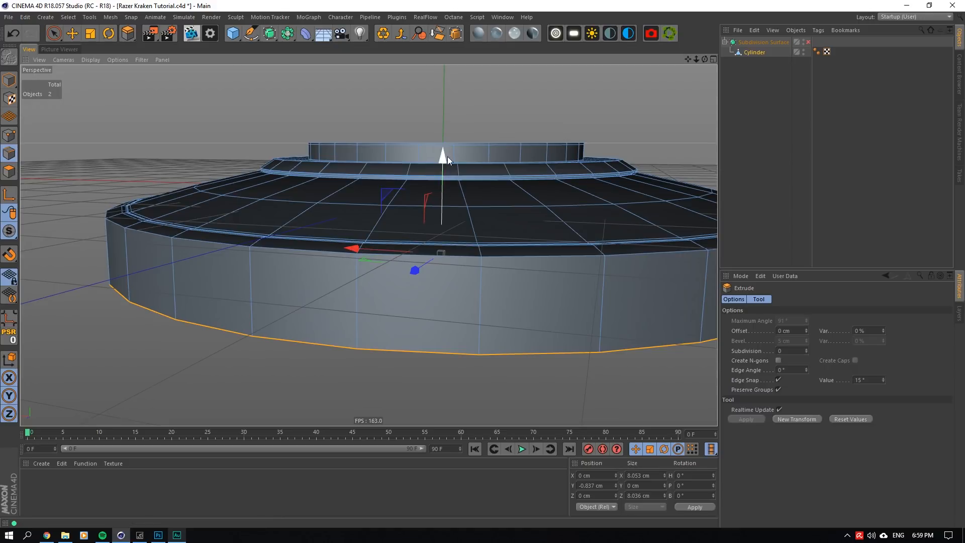
{"action": "left_click_drag", "start_coordinate": [447, 156], "coordinate": [448, 193]}
{"action": "left_click", "coordinate": [9, 171]}
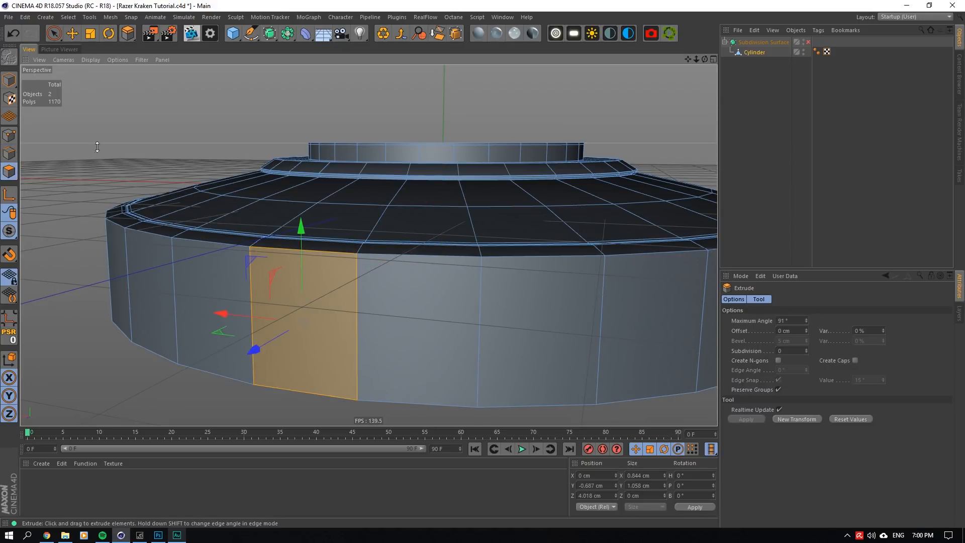
{"action": "left_click", "coordinate": [76, 33]}
{"action": "left_click_drag", "start_coordinate": [330, 246], "coordinate": [313, 264]}
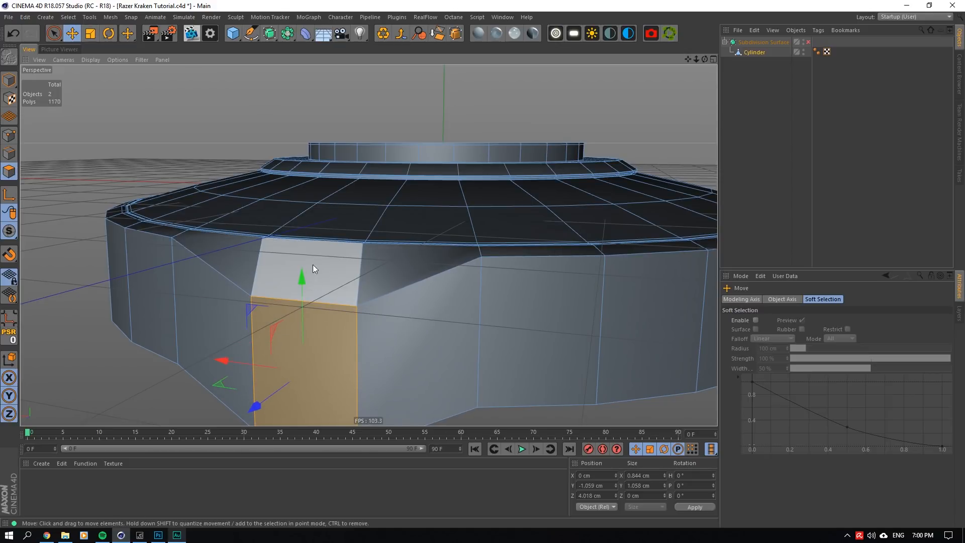
{"action": "left_click", "coordinate": [13, 34]}
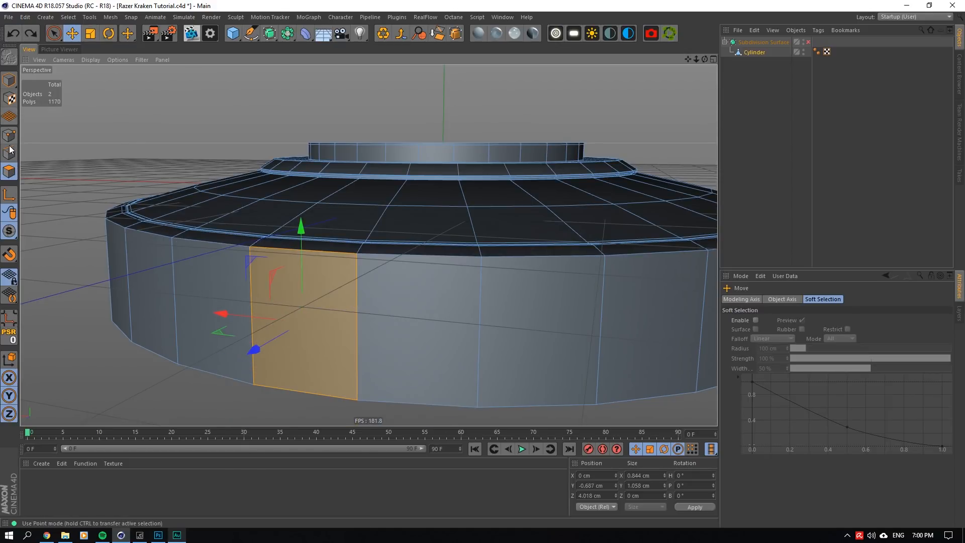
- Deepen the side wall by lowering its bottom edge loop to about Y -2.086 cm
{"action": "left_click", "coordinate": [10, 153]}
{"action": "left_click", "coordinate": [360, 252]}
{"action": "left_click", "coordinate": [9, 172]}
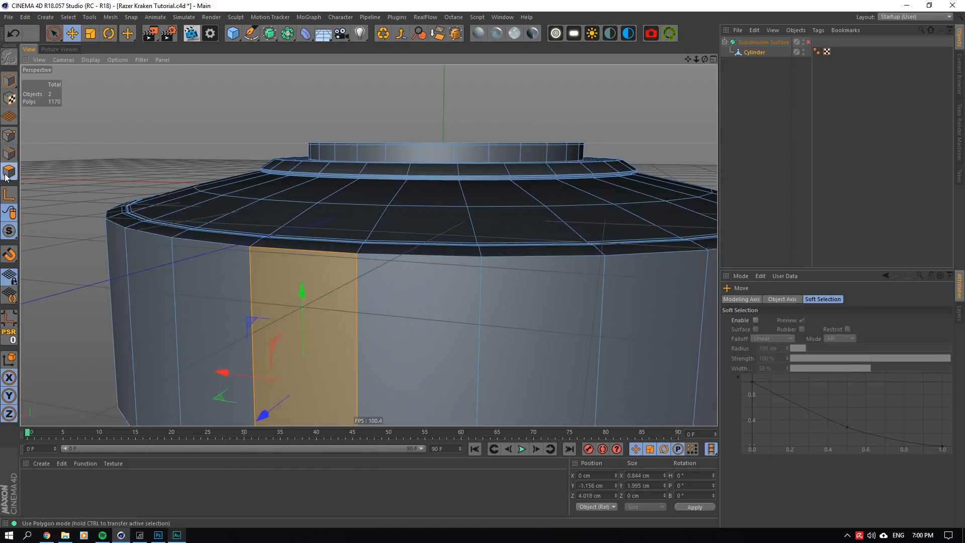
{"action": "left_click", "coordinate": [9, 153]}
{"action": "double_click", "coordinate": [444, 254]}
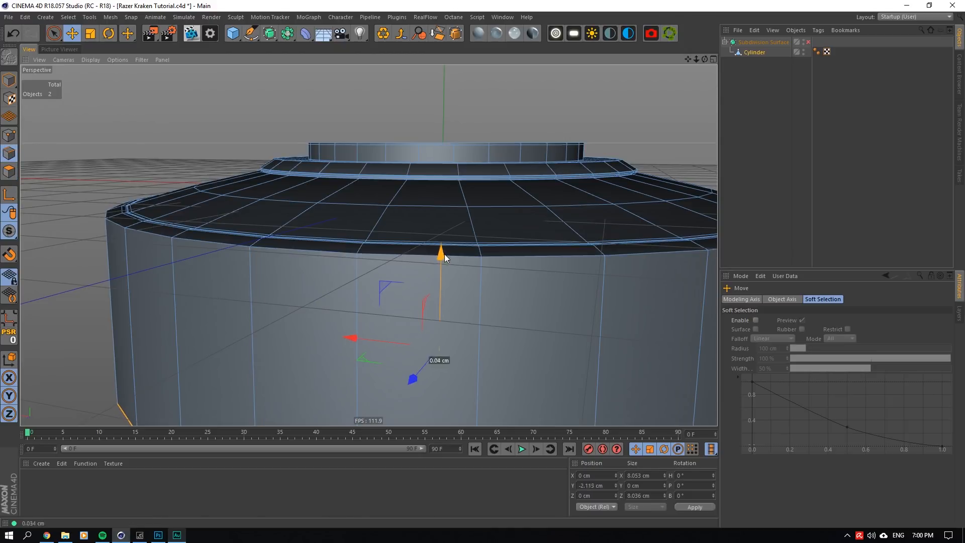
{"action": "left_click", "coordinate": [9, 172]}
{"action": "left_click", "coordinate": [9, 153]}
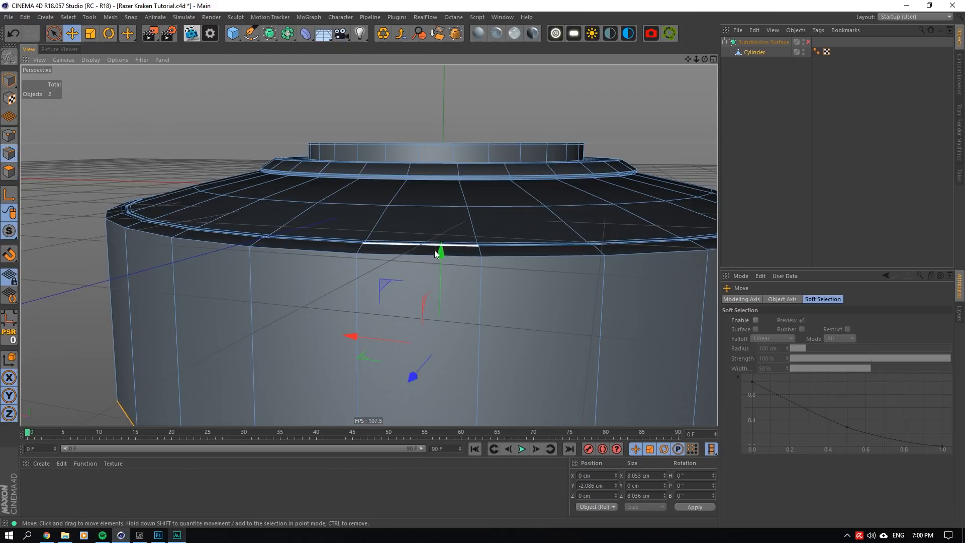
- Raise the bottom edge loop until the side wall polygons are about 1.82 cm high
{"action": "left_click_drag", "start_coordinate": [441, 253], "coordinate": [441, 239]}
{"action": "left_click", "coordinate": [9, 172]}
{"action": "left_click", "coordinate": [10, 153]}
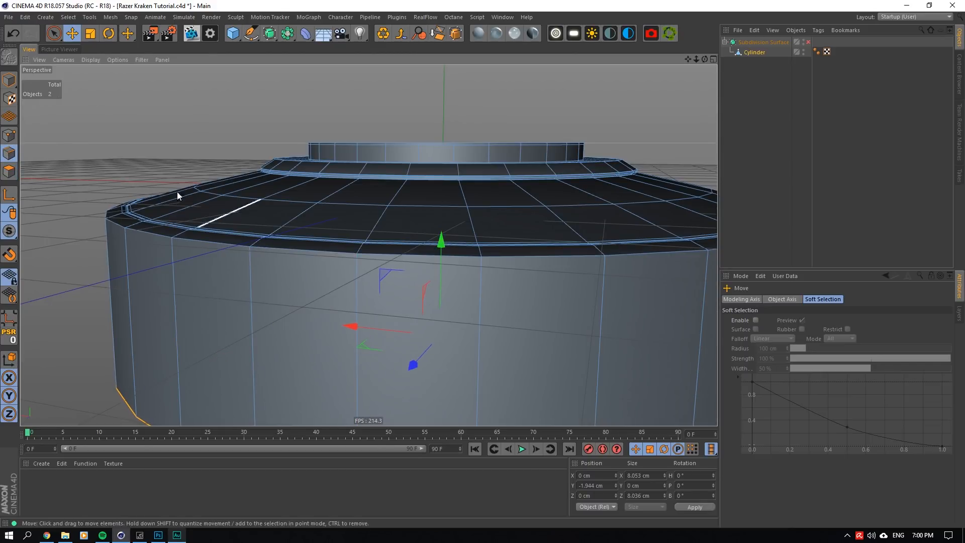
{"action": "left_click", "coordinate": [9, 171]}
{"action": "left_click", "coordinate": [9, 154]}
{"action": "left_click_drag", "start_coordinate": [441, 245], "coordinate": [441, 249]}
{"action": "left_click", "coordinate": [9, 172]}
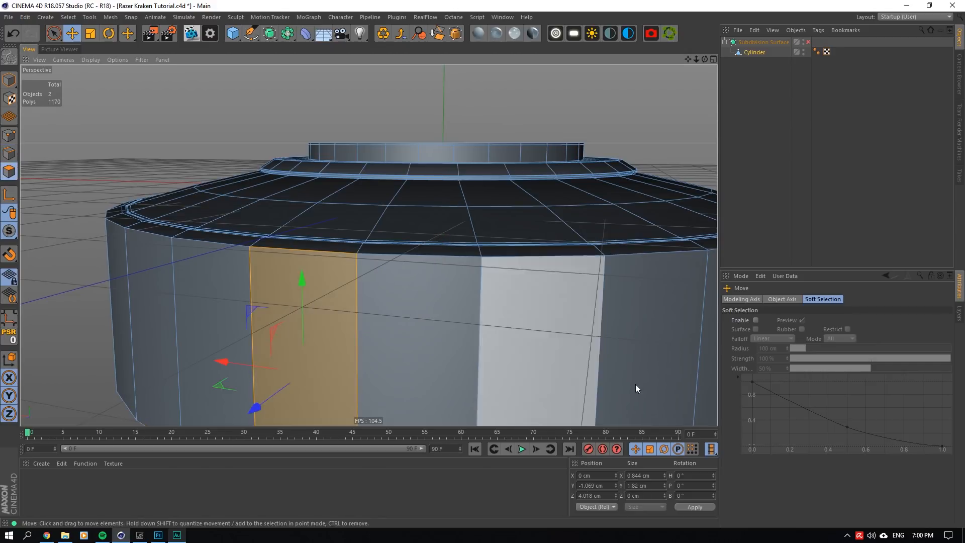
- Fine-tune the side wall's height to about 1.788 cm by raising its bottom edge loop slightly
{"action": "left_click_drag", "start_coordinate": [705, 60], "coordinate": [691, 65]}
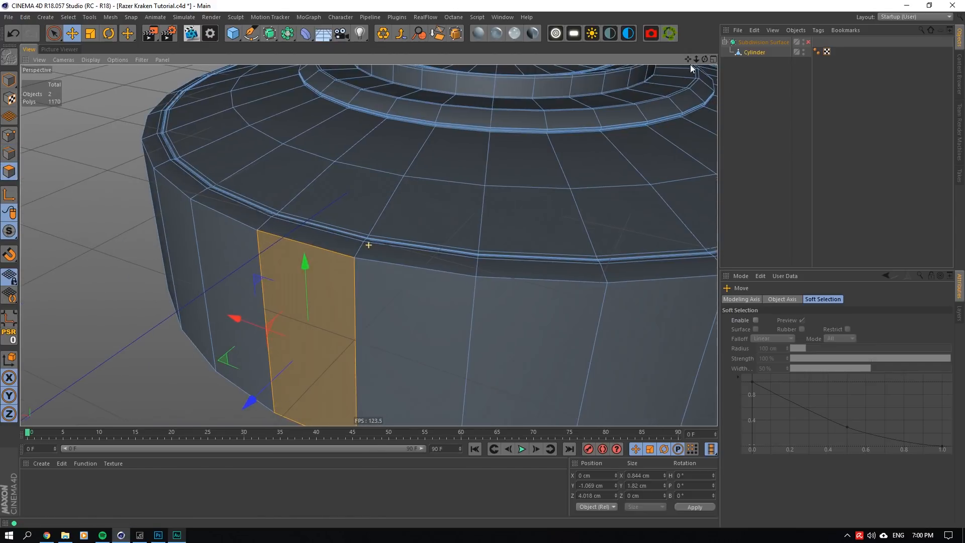
{"action": "left_click", "coordinate": [10, 153]}
{"action": "left_click_drag", "start_coordinate": [486, 154], "coordinate": [482, 140]}
{"action": "left_click", "coordinate": [9, 172]}
{"action": "left_click", "coordinate": [10, 153]}
{"action": "left_click", "coordinate": [9, 171]}
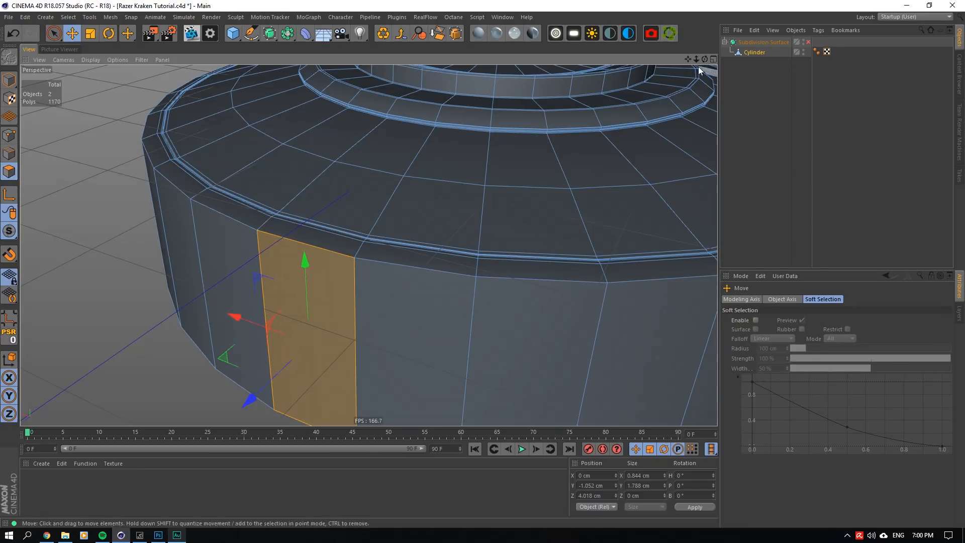
- Cut a supporting edge loop around the side wall with Loop/Path Cut, about 0.024 cm from its upper edge
{"action": "mouse_move", "coordinate": [699, 66]}
{"action": "left_mouse_down"}
{"action": "mouse_move", "coordinate": [695, 58]}
{"action": "mouse_move", "coordinate": [369, 245]}
{"action": "mouse_move", "coordinate": [698, 65]}
{"action": "mouse_move", "coordinate": [691, 70]}
{"action": "left_mouse_up"}
{"action": "scroll", "coordinate": [386, 210], "scroll_direction": "up", "scroll_amount": 4}
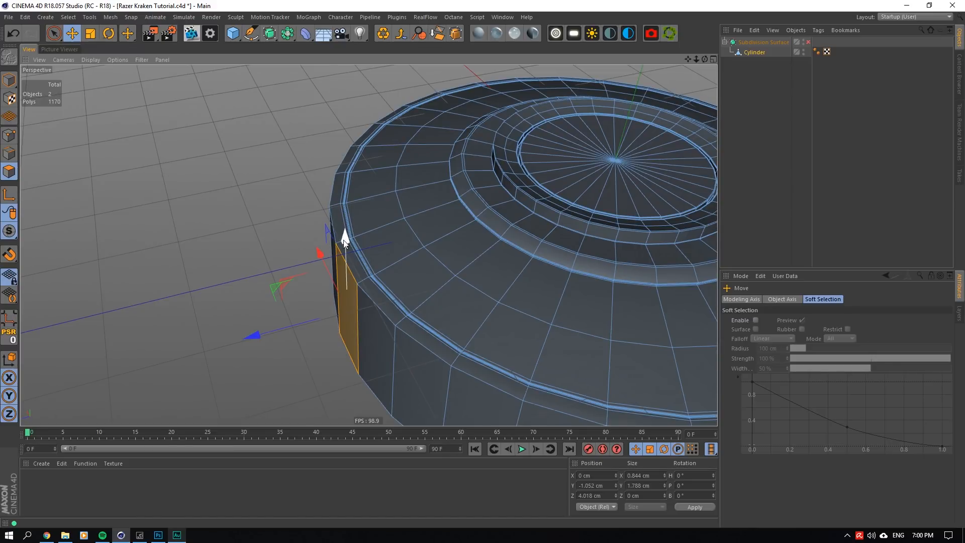
{"action": "scroll", "coordinate": [347, 232], "scroll_direction": "up", "scroll_amount": 3}
{"action": "left_click_drag", "start_coordinate": [705, 59], "coordinate": [719, 36]}
{"action": "left_click_drag", "start_coordinate": [369, 245], "coordinate": [332, 307], "text": "alt"}
{"action": "left_click_drag", "start_coordinate": [705, 59], "coordinate": [718, 40]}
{"action": "right_click", "coordinate": [539, 174]}
{"action": "left_click", "coordinate": [564, 232]}
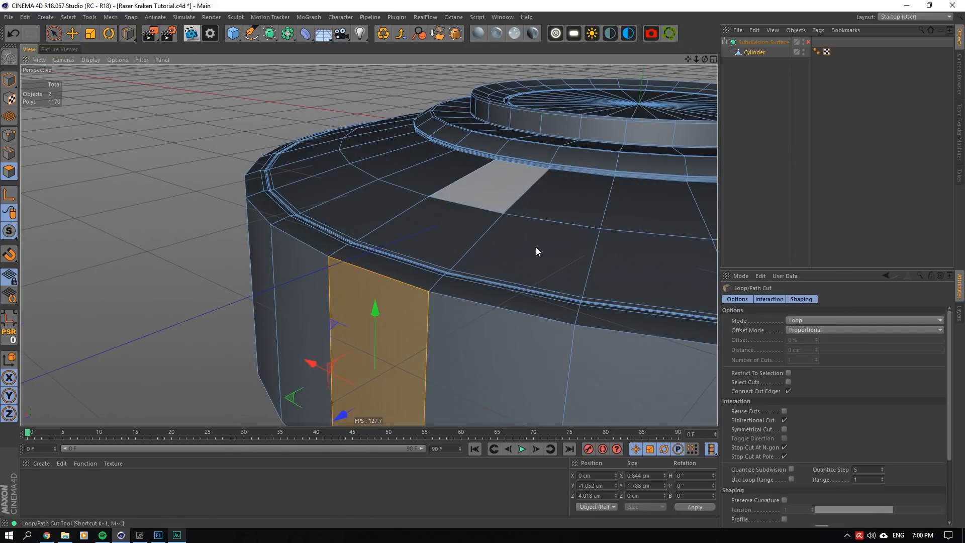
{"action": "left_click", "coordinate": [325, 260]}
- Preview the side wall's upper edge with the Subdivision Surface enabled, and disable the smoothing again
{"action": "left_click", "coordinate": [808, 42]}
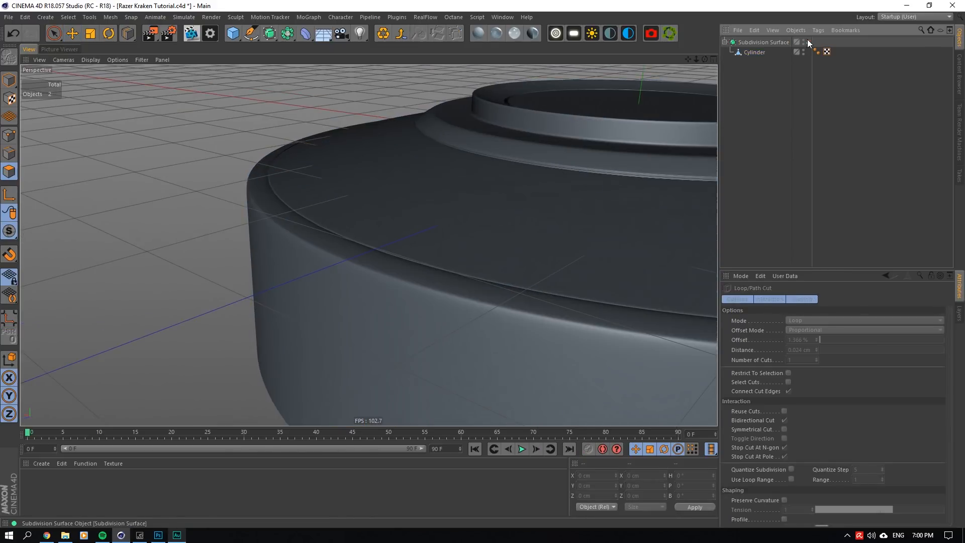
{"action": "left_click_drag", "start_coordinate": [705, 58], "coordinate": [708, 73]}
{"action": "left_click", "coordinate": [809, 42]}
- Cut two edge loops into the Cylinder's narrow rim band, one close to its outer edge and one at about 89.3%
{"action": "left_click", "coordinate": [754, 52]}
{"action": "scroll", "coordinate": [360, 168], "scroll_direction": "up", "scroll_amount": 8}
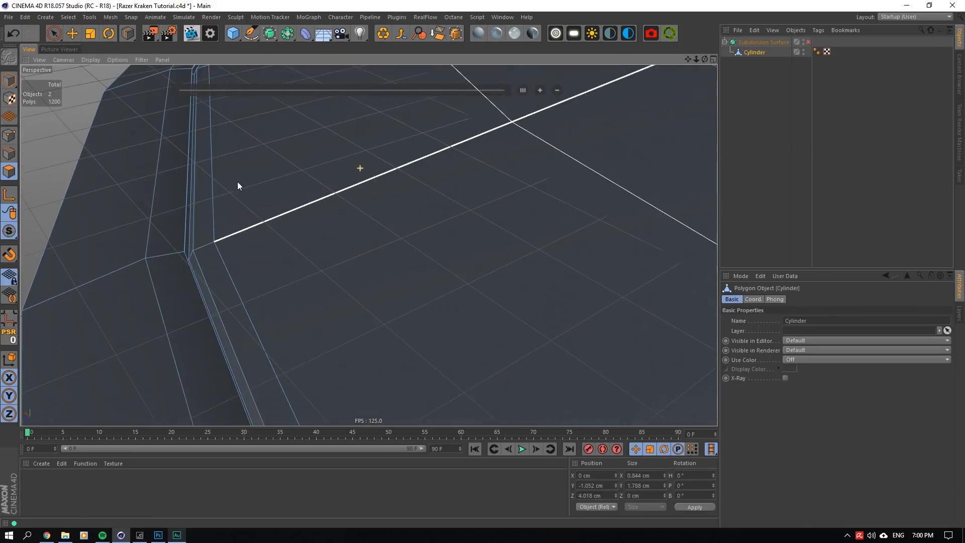
{"action": "left_click", "coordinate": [150, 256]}
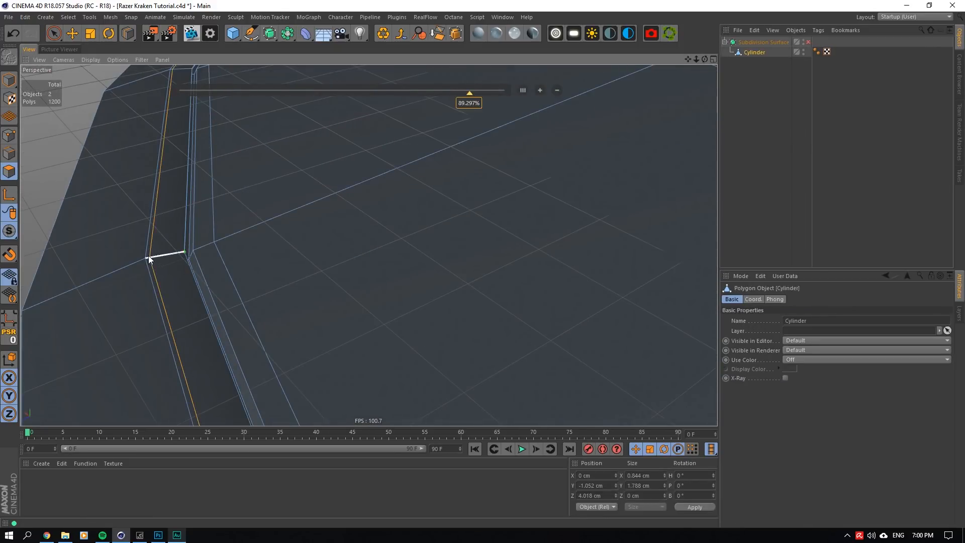
{"action": "left_click", "coordinate": [177, 252]}
- Enable the Subdivision Surface and examine the smoothed groove and rim edges
{"action": "left_click", "coordinate": [826, 134]}
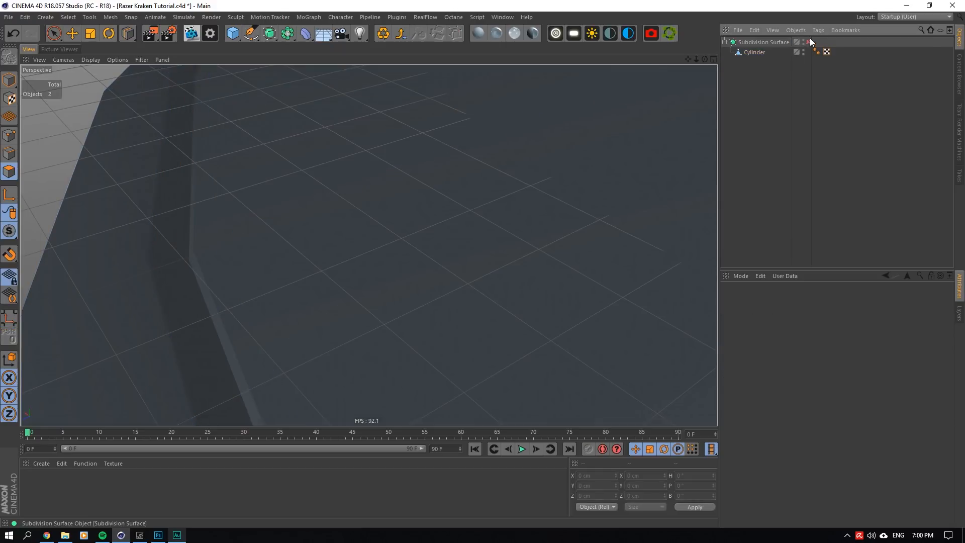
{"action": "left_click", "coordinate": [808, 42]}
{"action": "left_click_drag", "start_coordinate": [696, 59], "coordinate": [696, 59]}
{"action": "right_click_drag", "start_coordinate": [369, 246], "coordinate": [369, 246], "text": "alt"}
{"action": "left_click_drag", "start_coordinate": [369, 246], "coordinate": [372, 245], "text": "alt"}
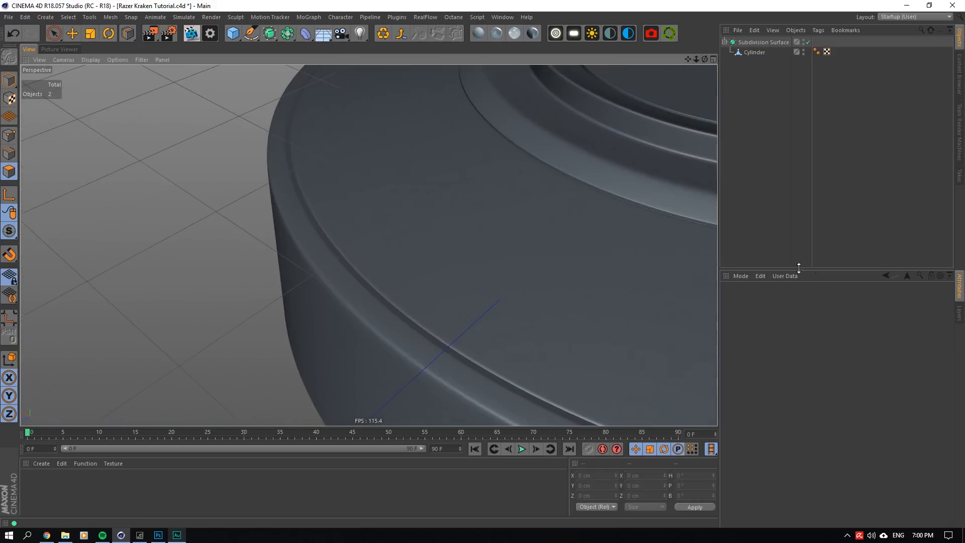
- Set the project's default object color to 80% Gray
{"action": "left_click", "coordinate": [741, 275]}
{"action": "left_click", "coordinate": [764, 328]}
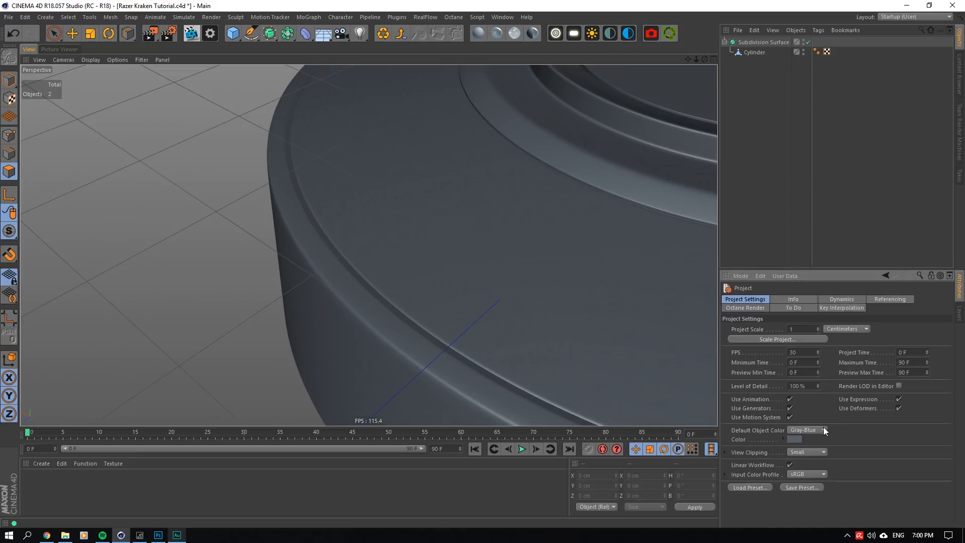
{"action": "left_click", "coordinate": [807, 430]}
{"action": "left_click", "coordinate": [804, 441]}
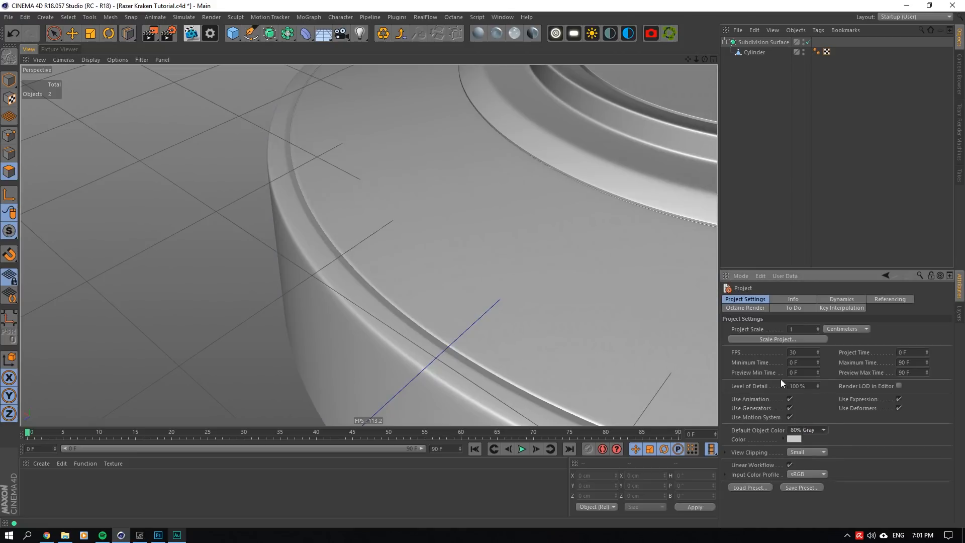
- Examine the smoothed ear-cup's rim and side profile, and disable the Subdivision Surface
{"action": "left_click_drag", "start_coordinate": [695, 59], "coordinate": [692, 60]}
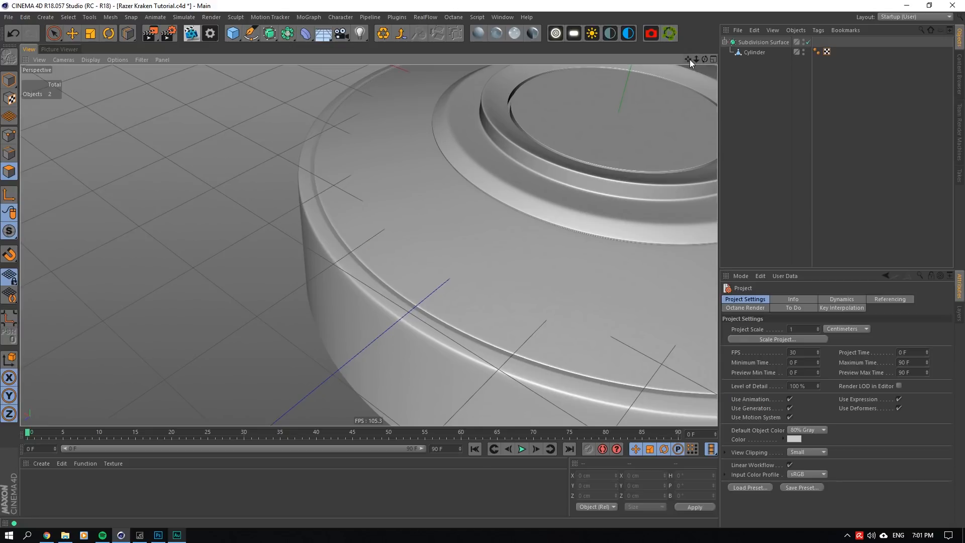
{"action": "left_click_drag", "start_coordinate": [705, 59], "coordinate": [709, 100]}
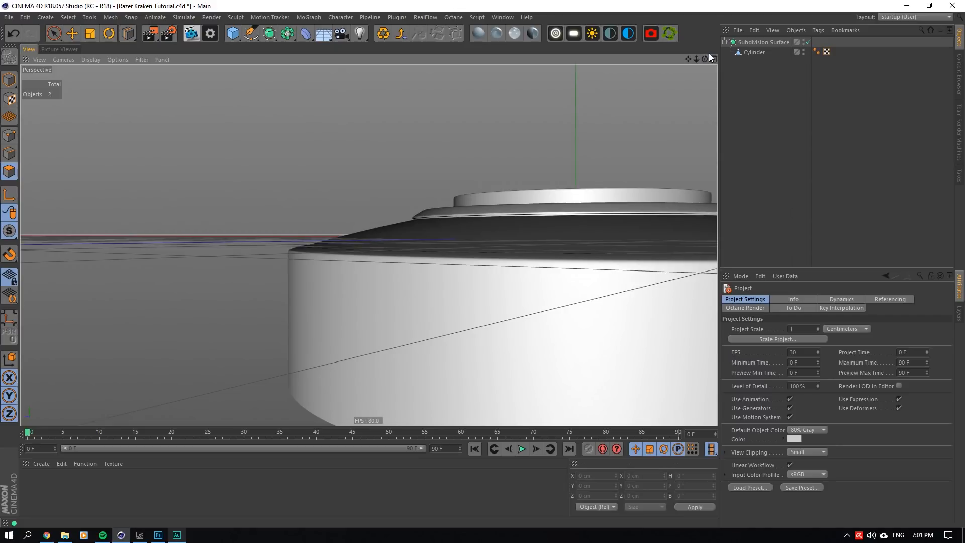
{"action": "left_click_drag", "start_coordinate": [697, 59], "coordinate": [206, 222]}
{"action": "left_click", "coordinate": [808, 42]}
- Select the two edge loops at the top of the Cylinder's side wall and lower them to about Y -0.189 cm
{"action": "left_click", "coordinate": [764, 53]}
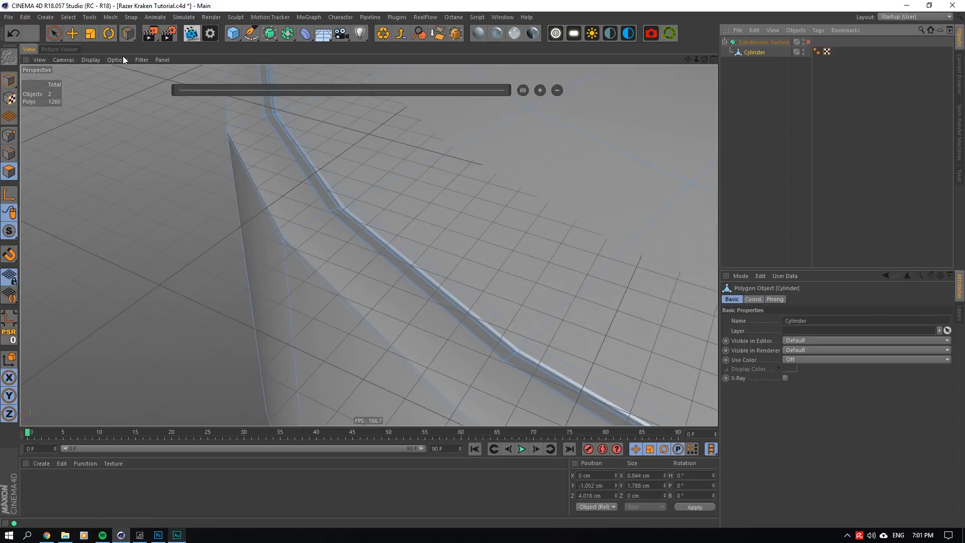
{"action": "left_click", "coordinate": [76, 35]}
{"action": "key", "text": "ctrl+a"}
{"action": "left_click", "coordinate": [10, 153]}
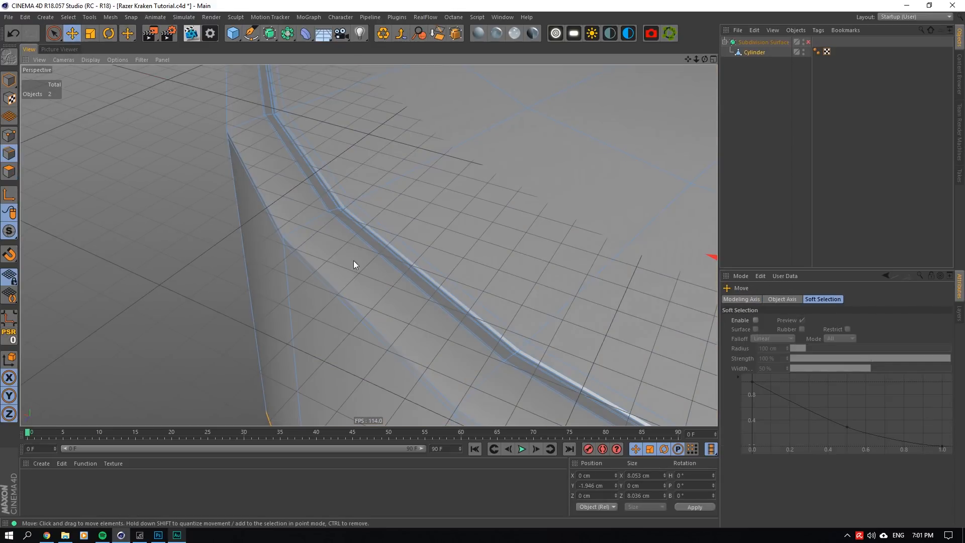
{"action": "double_click", "coordinate": [324, 276]}
{"action": "double_click", "coordinate": [305, 280], "text": "shift"}
{"action": "left_click_drag", "start_coordinate": [707, 60], "coordinate": [369, 244]}
{"action": "left_click_drag", "start_coordinate": [603, 111], "coordinate": [595, 111]}
{"action": "scroll", "coordinate": [509, 183], "scroll_direction": "down", "scroll_amount": 5}
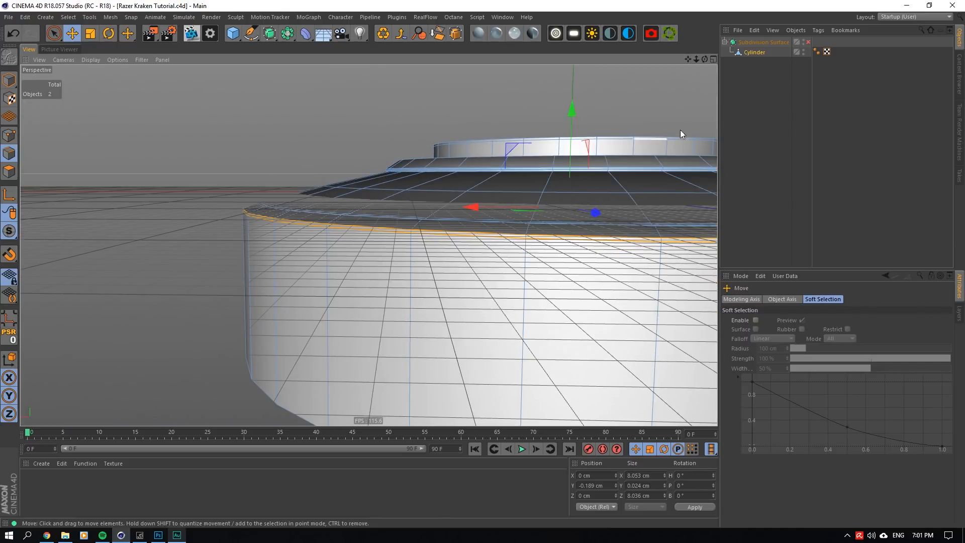
{"action": "scroll", "coordinate": [607, 178], "scroll_direction": "down", "scroll_amount": 2}
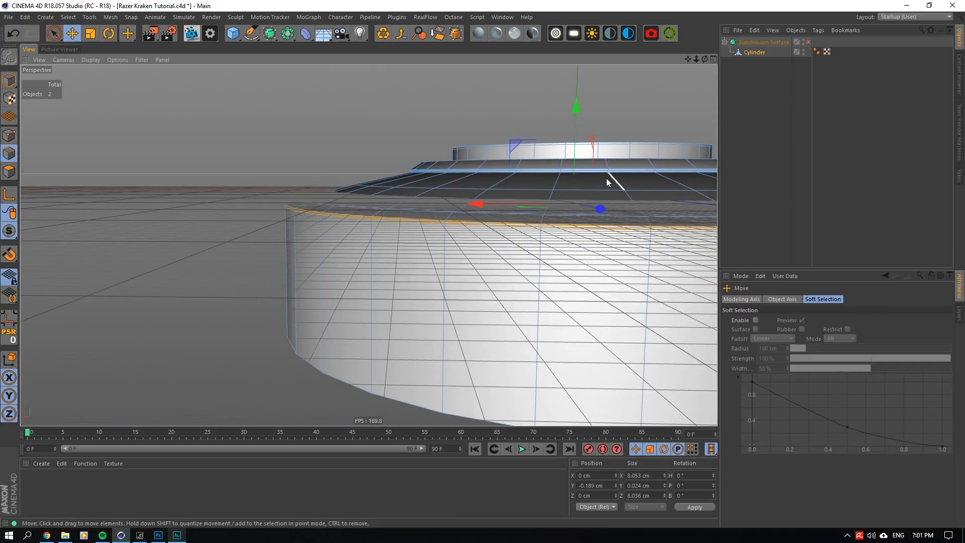
- Extrude the side wall's bottom edge loop by 0.33 cm and scale it inward to about 7.393 cm in X
{"action": "left_click_drag", "start_coordinate": [688, 60], "coordinate": [683, 25], "text": "alt"}
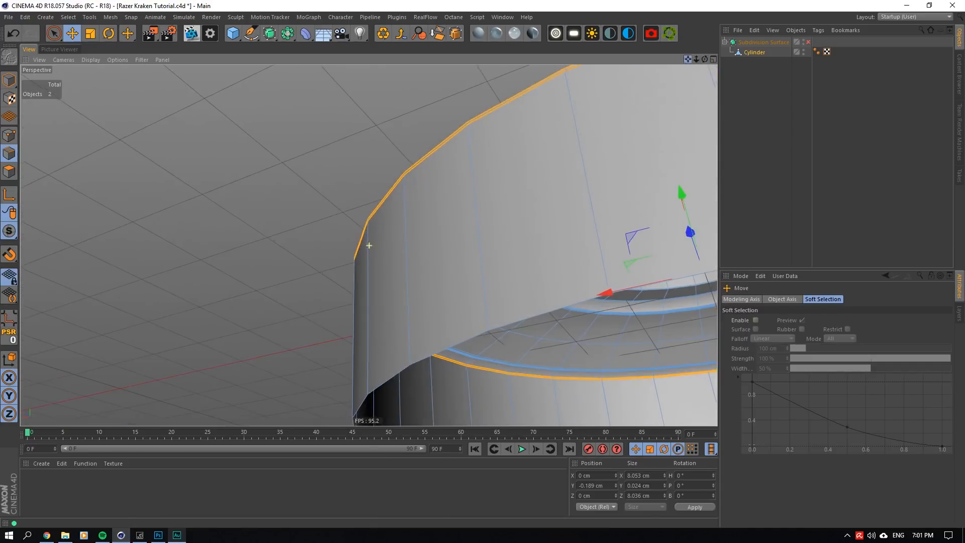
{"action": "scroll", "coordinate": [412, 233], "scroll_direction": "down", "scroll_amount": 3}
{"action": "scroll", "coordinate": [427, 291], "scroll_direction": "down", "scroll_amount": 6}
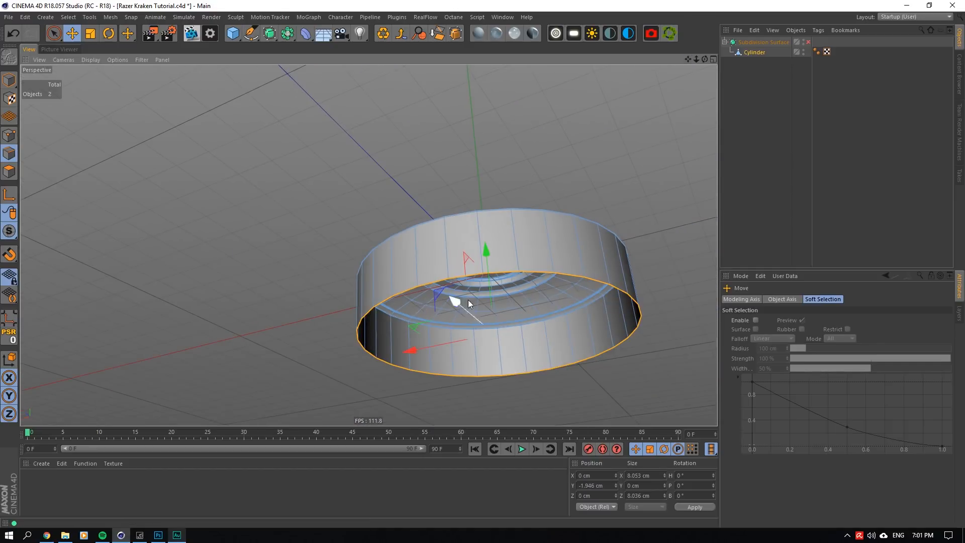
{"action": "scroll", "coordinate": [468, 304], "scroll_direction": "up", "scroll_amount": 1}
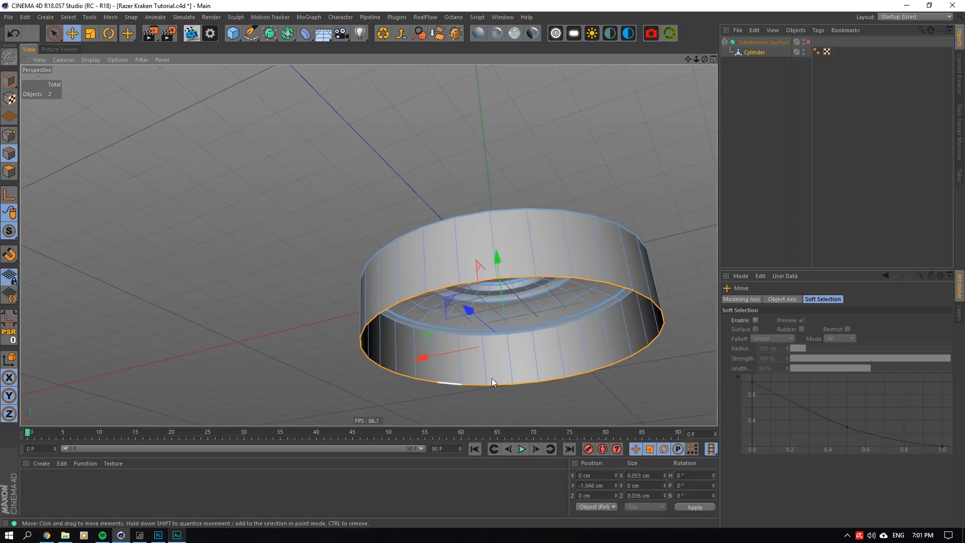
{"action": "scroll", "coordinate": [538, 298], "scroll_direction": "up", "scroll_amount": 4}
{"action": "right_click", "coordinate": [517, 278]}
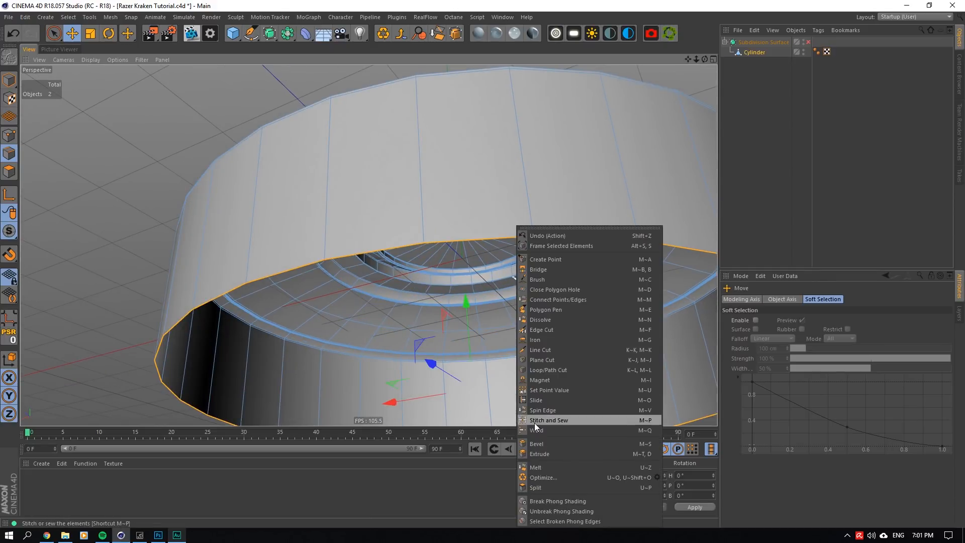
{"action": "left_click", "coordinate": [539, 455]}
{"action": "left_click_drag", "start_coordinate": [473, 389], "coordinate": [480, 389]}
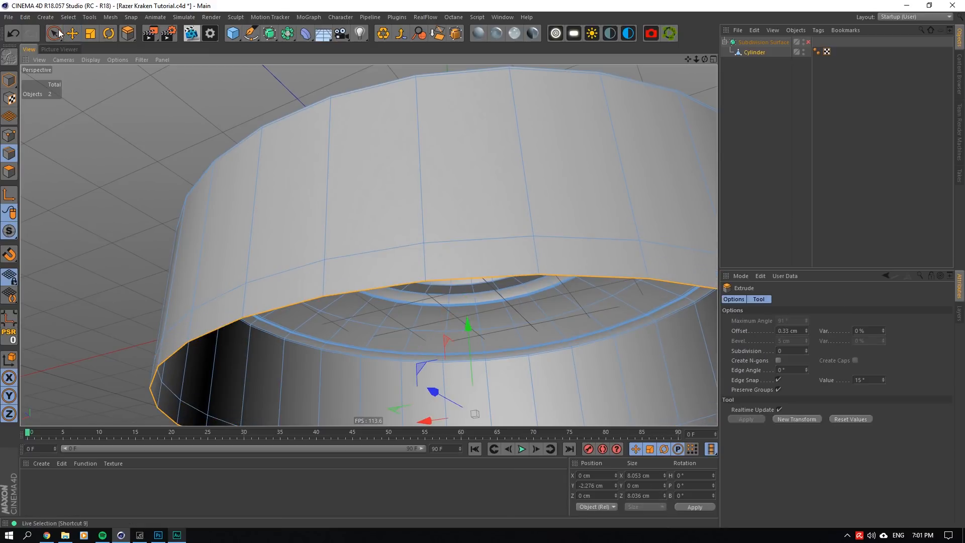
{"action": "left_click", "coordinate": [91, 35]}
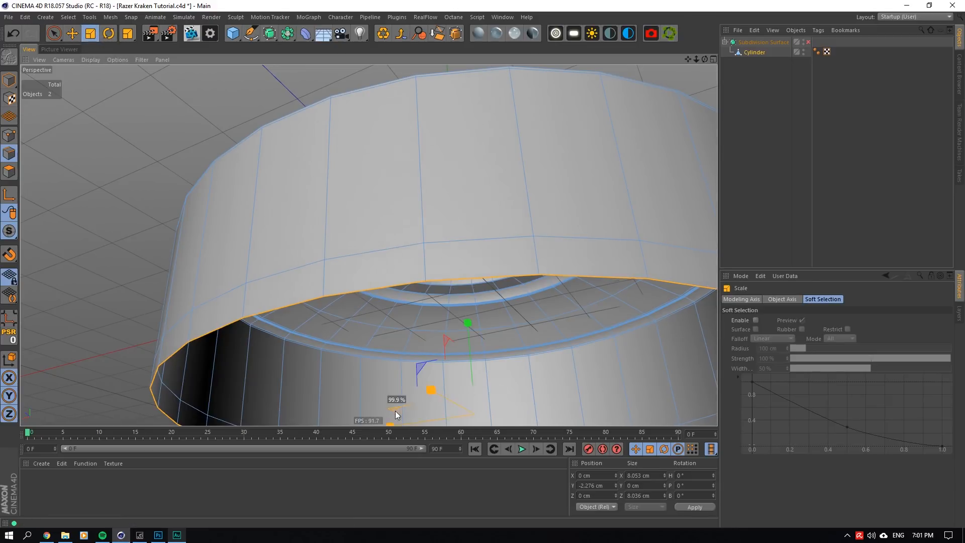
{"action": "left_click_drag", "start_coordinate": [395, 411], "coordinate": [358, 414]}
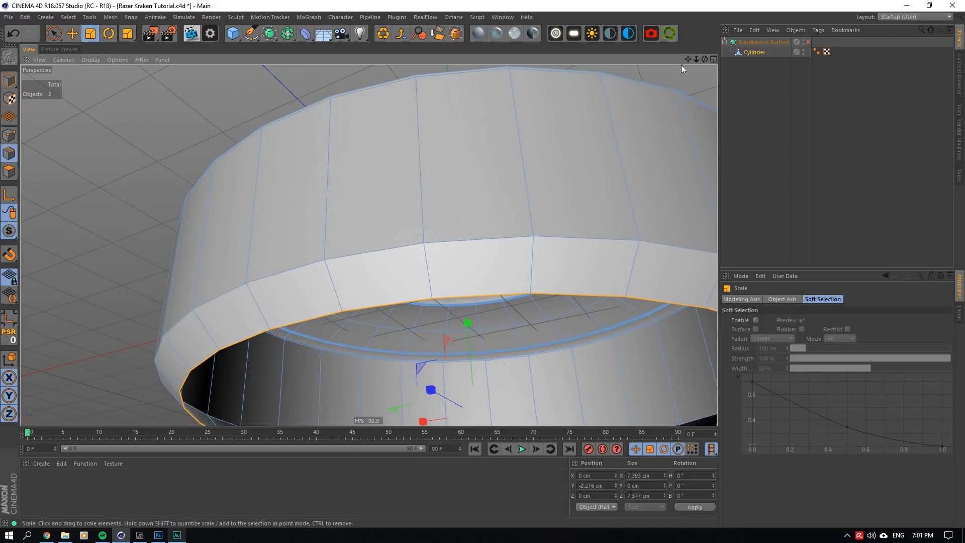
- Lower the Cylinder's selected bottom edge loop to about Y -2.323 cm and scale it inward to about 7.304 cm in X
{"action": "mouse_move", "coordinate": [705, 59]}
{"action": "left_mouse_down"}
{"action": "mouse_move", "coordinate": [706, 85]}
{"action": "mouse_move", "coordinate": [694, 93]}
{"action": "mouse_move", "coordinate": [661, 74]}
{"action": "mouse_move", "coordinate": [659, 95]}
{"action": "left_mouse_up"}
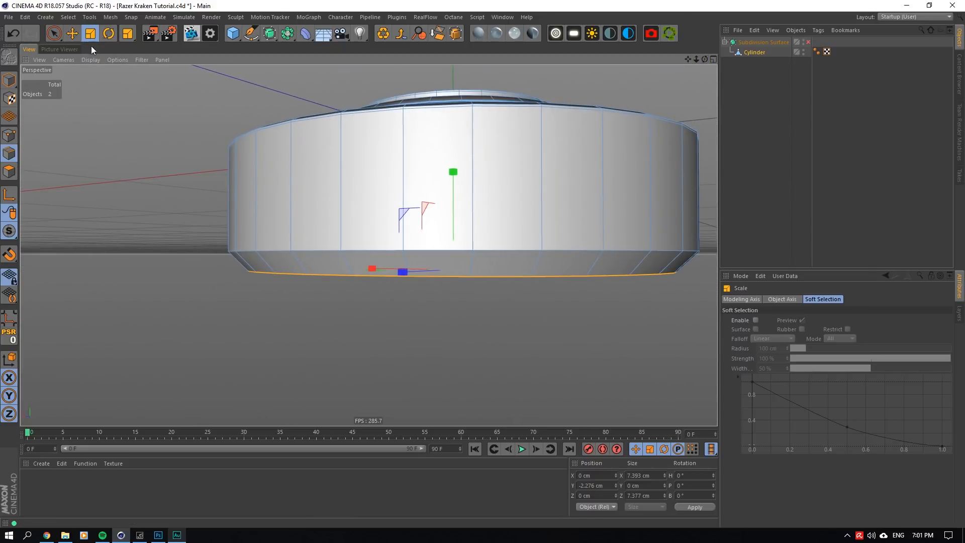
{"action": "key", "text": "e"}
{"action": "left_click_drag", "start_coordinate": [453, 172], "coordinate": [451, 177]}
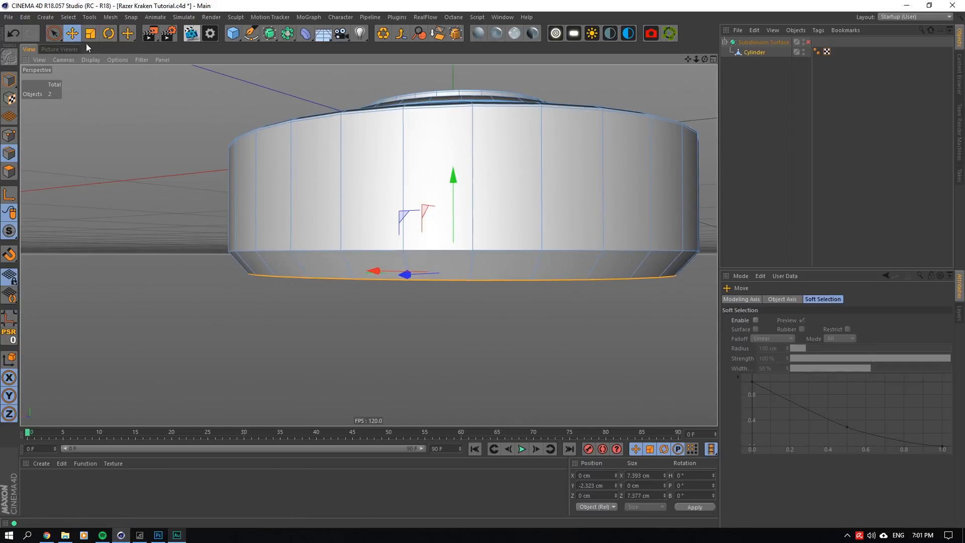
{"action": "left_click", "coordinate": [87, 38]}
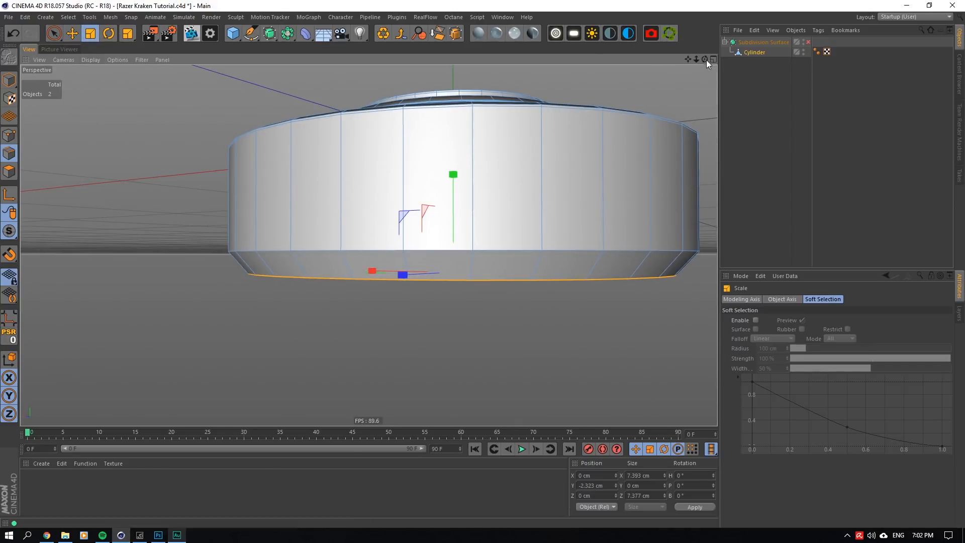
{"action": "mouse_move", "coordinate": [706, 60]}
{"action": "left_mouse_down"}
{"action": "mouse_move", "coordinate": [706, 50]}
{"action": "mouse_move", "coordinate": [705, 86]}
{"action": "mouse_move", "coordinate": [708, 59]}
{"action": "mouse_move", "coordinate": [705, 71]}
{"action": "left_mouse_up"}
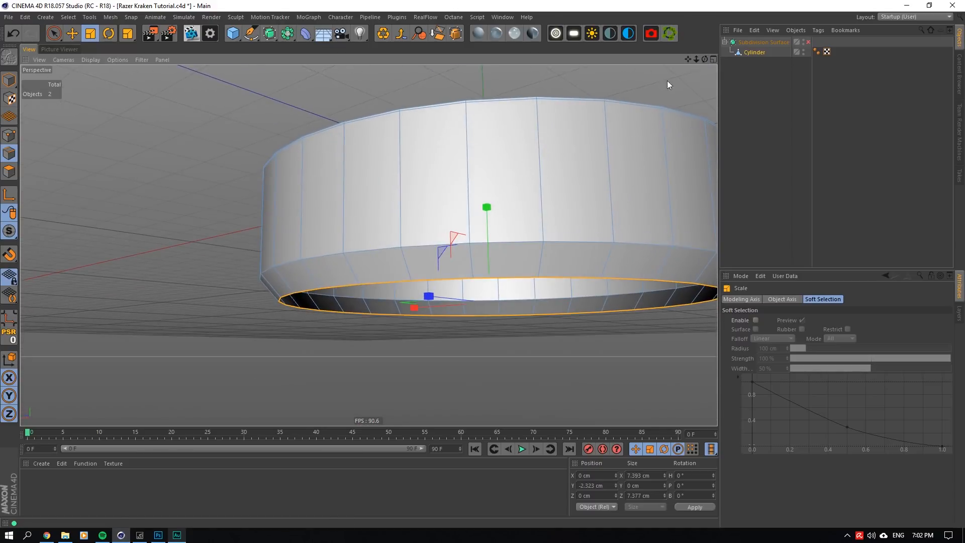
{"action": "left_click_drag", "start_coordinate": [408, 302], "coordinate": [402, 309]}
- Extrude the bottom edge loop with 0 cm offset and scale the new loop inward to about 6.592 cm in X
{"action": "scroll", "coordinate": [385, 324], "scroll_direction": "up", "scroll_amount": 3}
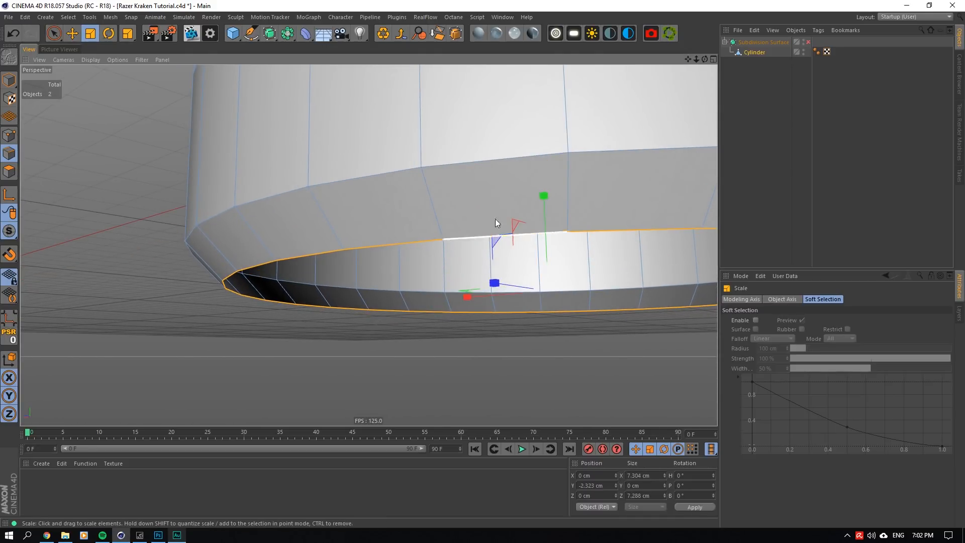
{"action": "right_click", "coordinate": [518, 207]}
{"action": "left_click", "coordinate": [535, 435]}
{"action": "left_click_drag", "start_coordinate": [536, 293], "coordinate": [567, 292]}
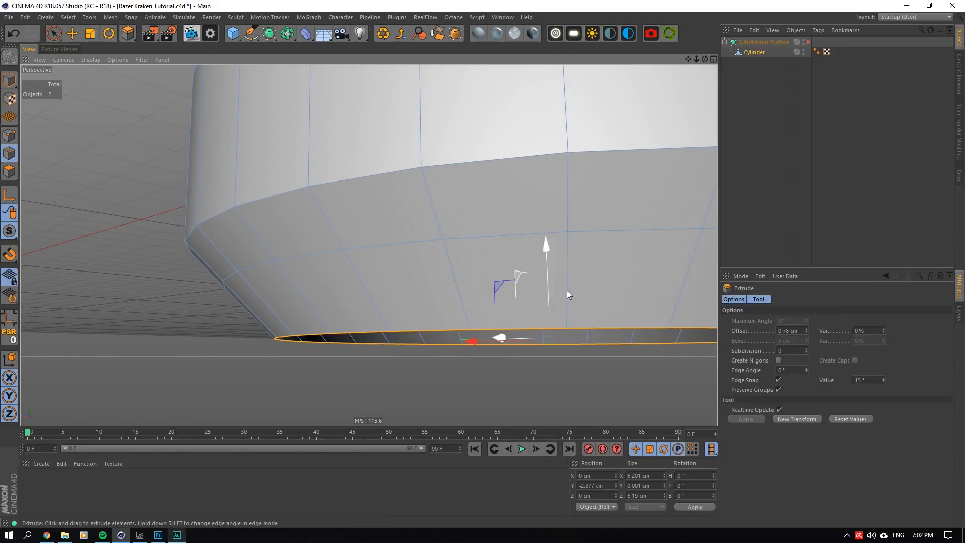
{"action": "double_click", "coordinate": [785, 332]}
{"action": "type", "text": "0"}
{"action": "left_click", "coordinate": [94, 35]}
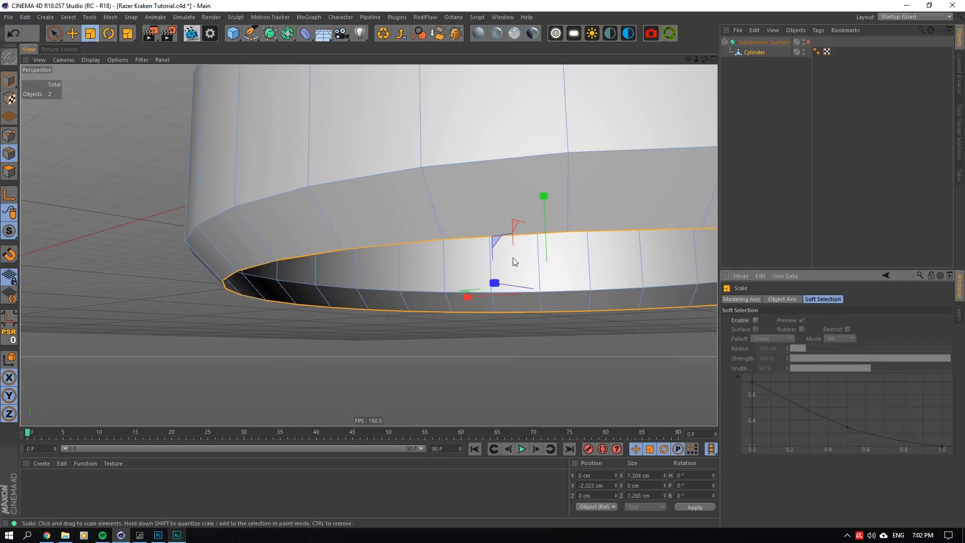
{"action": "left_click_drag", "start_coordinate": [485, 281], "coordinate": [426, 297]}
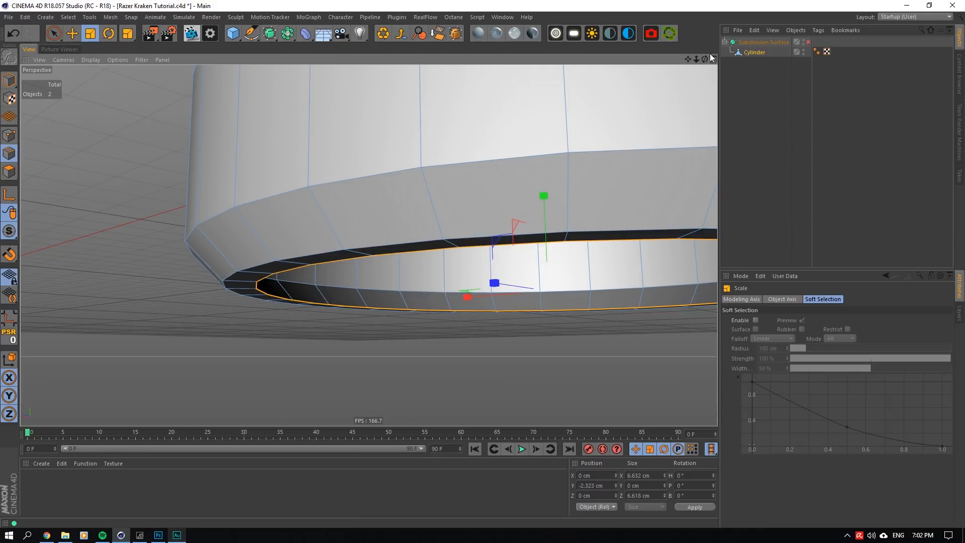
{"action": "left_click_drag", "start_coordinate": [706, 59], "coordinate": [686, 57]}
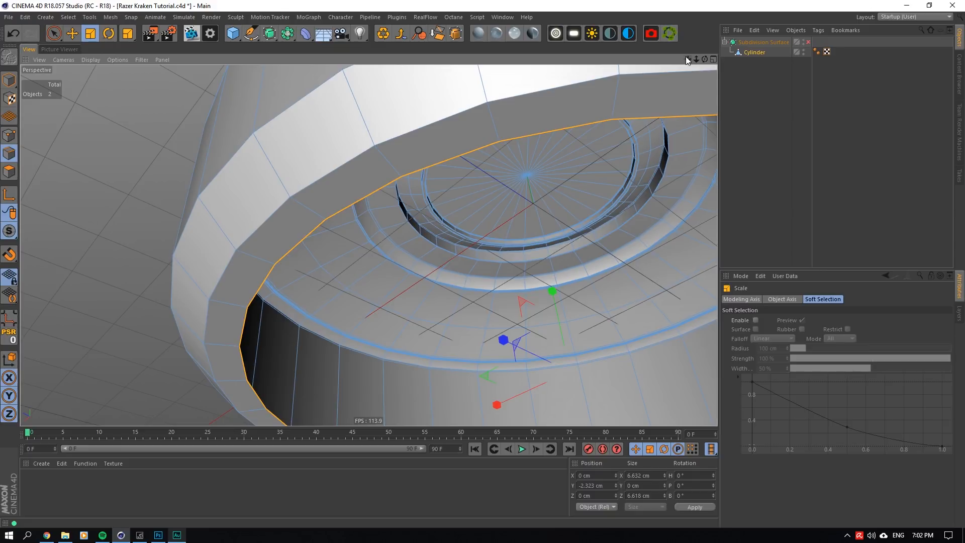
{"action": "scroll", "coordinate": [521, 347], "scroll_direction": "up", "scroll_amount": 2}
{"action": "left_click_drag", "start_coordinate": [495, 385], "coordinate": [488, 380]}
- Extrude the inner edge loop with 0 cm offset and raise it to about Y -2.297 cm
{"action": "right_click", "coordinate": [488, 380]}
{"action": "left_click", "coordinate": [495, 452]}
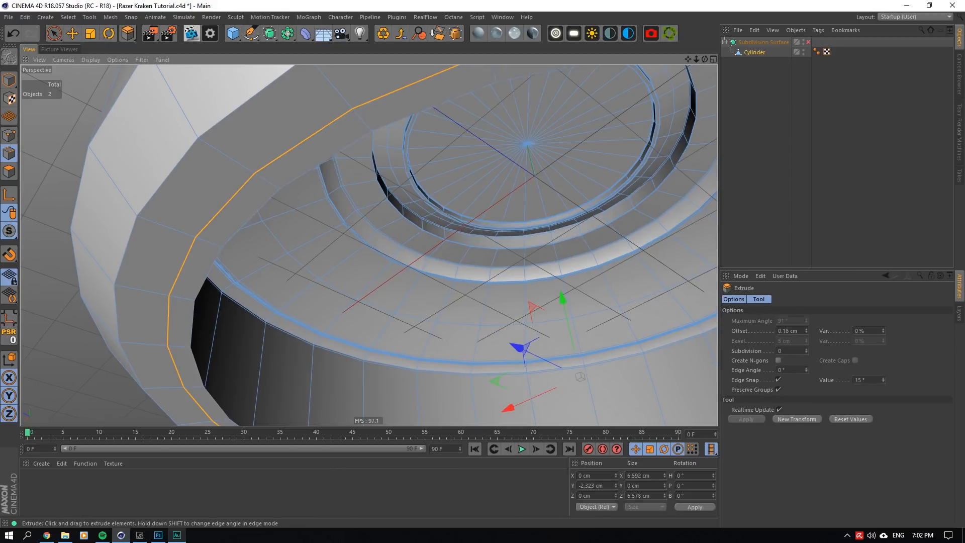
{"action": "double_click", "coordinate": [784, 331]}
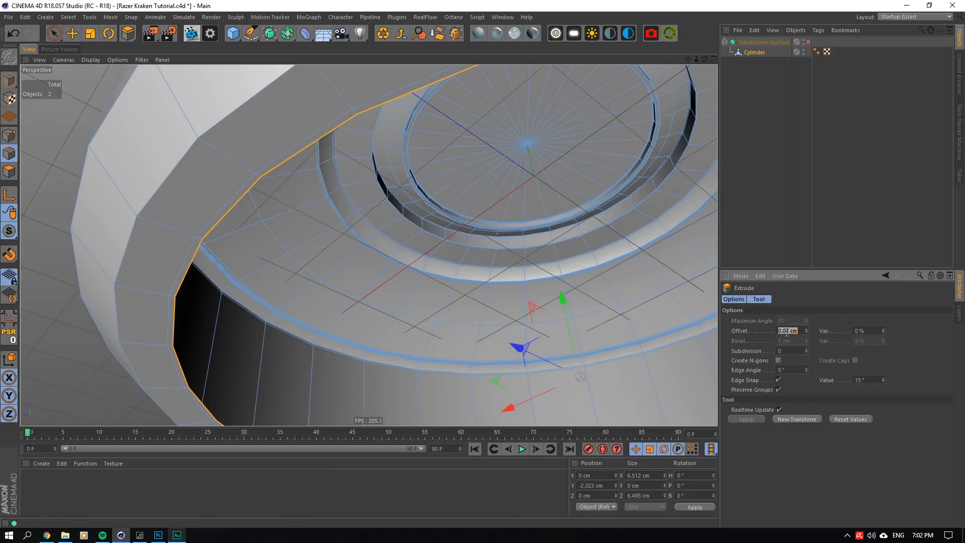
{"action": "type", "text": "0"}
{"action": "key", "text": "Return"}
{"action": "left_click", "coordinate": [72, 33]}
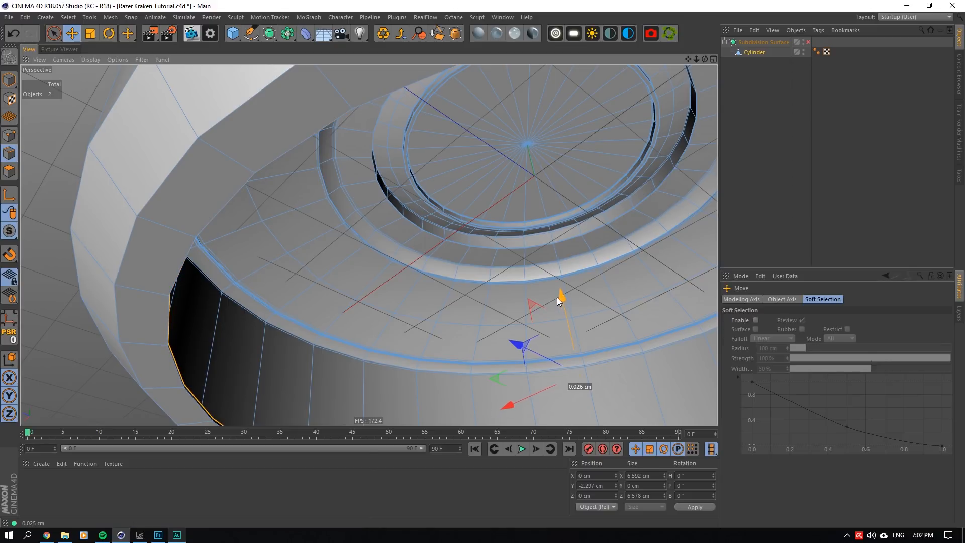
- Extrude the raised loop with 0 cm offset and scale it inward to about 5.851 cm in X
{"action": "right_click", "coordinate": [452, 247]}
{"action": "left_click", "coordinate": [472, 453]}
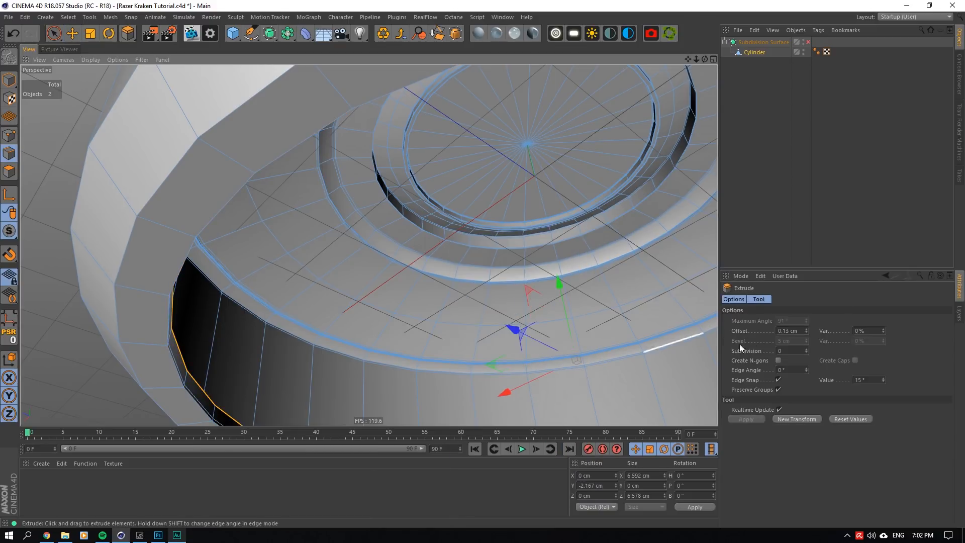
{"action": "left_click", "coordinate": [90, 33]}
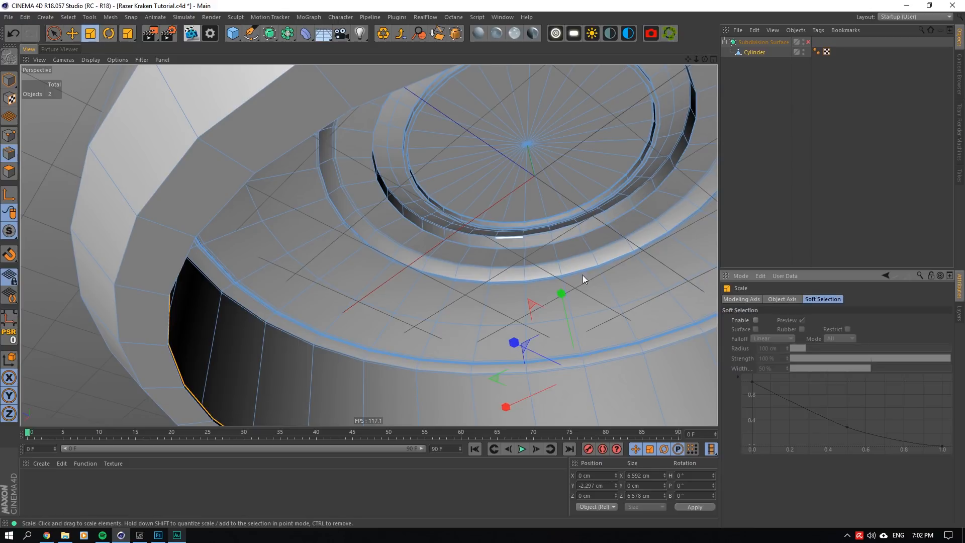
{"action": "left_click_drag", "start_coordinate": [496, 381], "coordinate": [460, 390]}
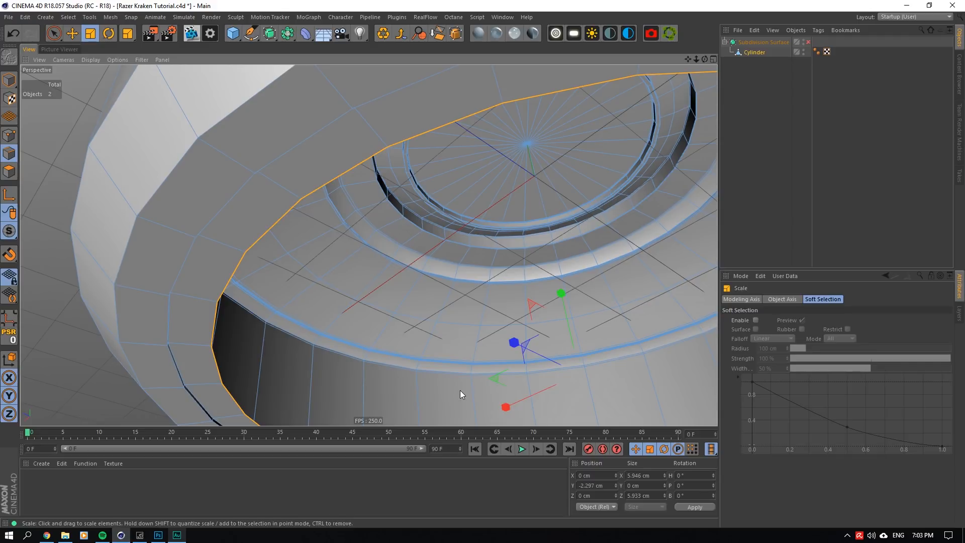
{"action": "left_click_drag", "start_coordinate": [494, 375], "coordinate": [502, 340]}
- Extrude the innermost loop with 0 cm offset and move it down to about Y -2.63 cm to form a short neck
{"action": "right_click", "coordinate": [441, 340]}
{"action": "left_click", "coordinate": [471, 454]}
{"action": "left_click", "coordinate": [784, 331]}
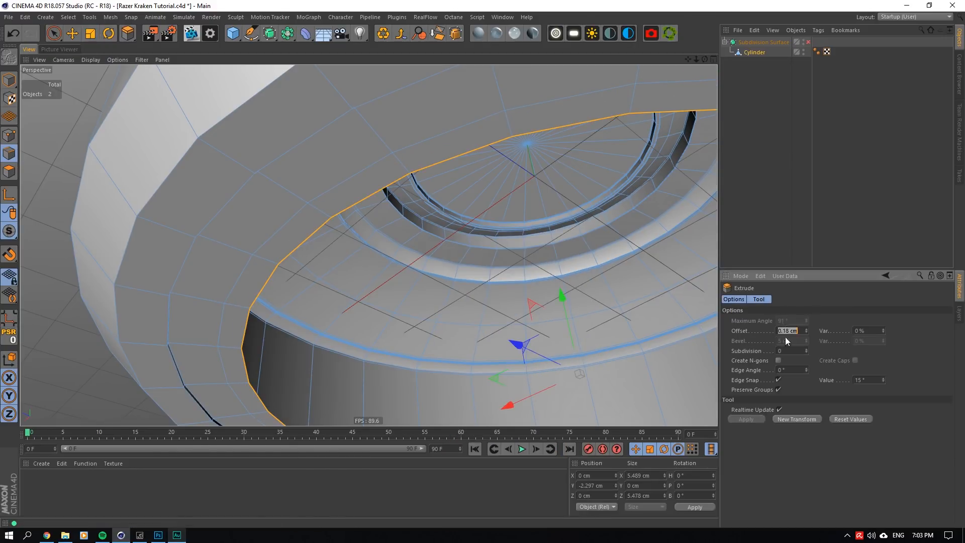
{"action": "type", "text": "0"}
{"action": "key", "text": "Return"}
{"action": "scroll", "coordinate": [510, 306], "scroll_direction": "down", "scroll_amount": 2}
{"action": "scroll", "coordinate": [548, 285], "scroll_direction": "down", "scroll_amount": 5}
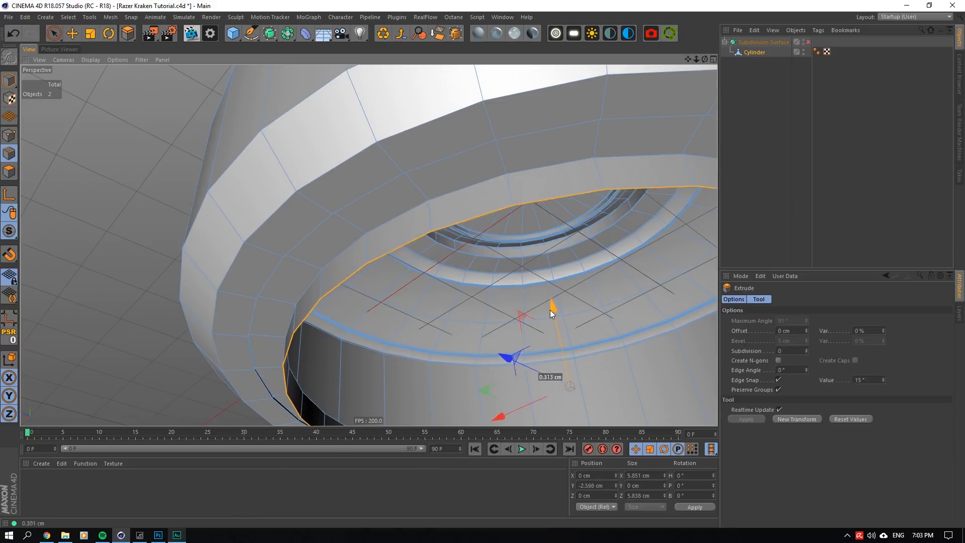
{"action": "left_click_drag", "start_coordinate": [707, 57], "coordinate": [707, 116]}
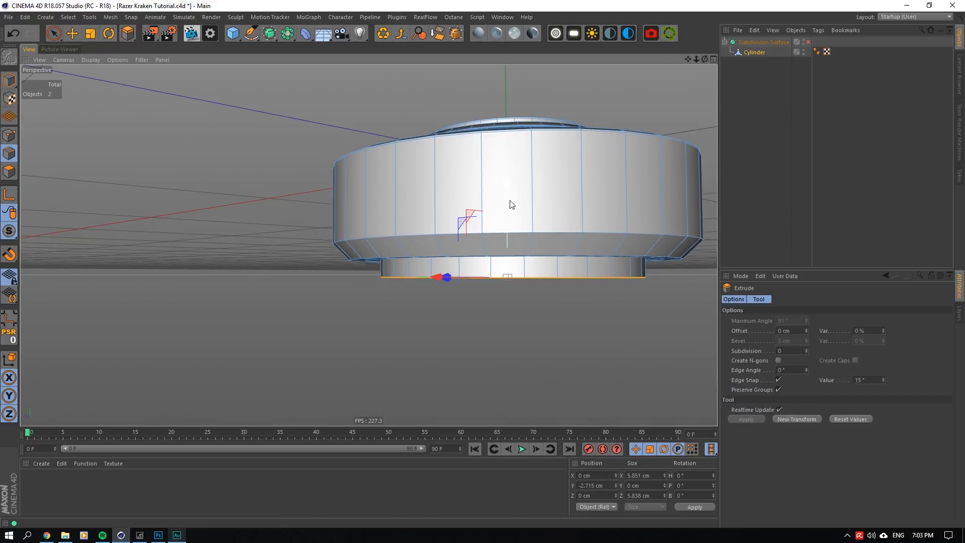
{"action": "scroll", "coordinate": [510, 205], "scroll_direction": "up", "scroll_amount": 3}
{"action": "left_click_drag", "start_coordinate": [500, 217], "coordinate": [495, 220]}
{"action": "scroll", "coordinate": [498, 224], "scroll_direction": "up", "scroll_amount": 1}
- Extrude the neck's bottom loop with 0 cm offset, flare it outward to about 10.994 cm in X, and save the project
{"action": "right_click", "coordinate": [551, 288]}
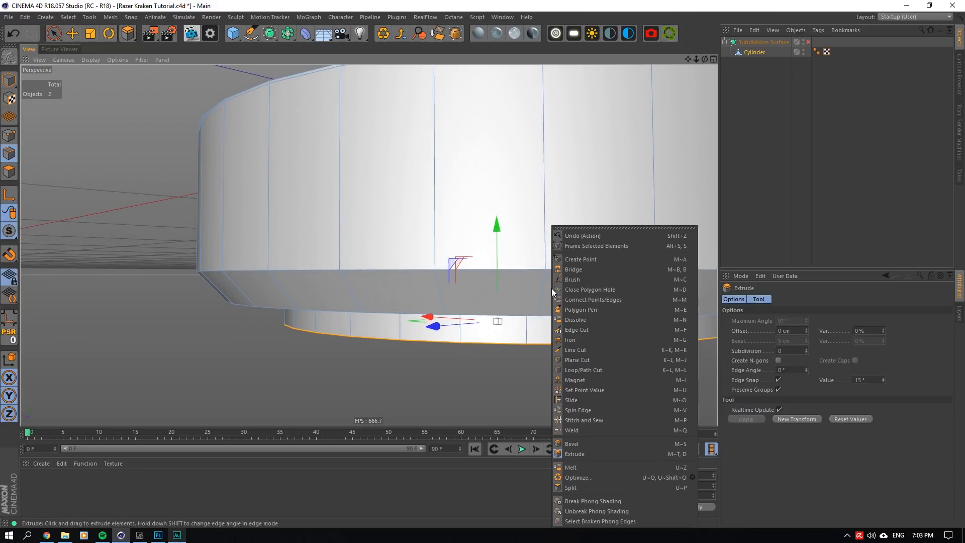
{"action": "left_click", "coordinate": [570, 453]}
{"action": "left_click_drag", "start_coordinate": [563, 389], "coordinate": [576, 387]}
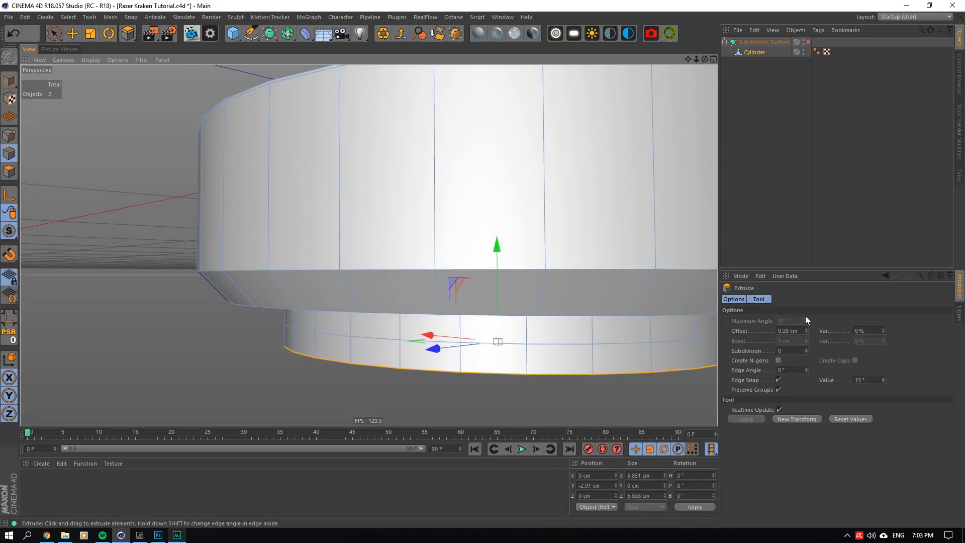
{"action": "double_click", "coordinate": [783, 331]}
{"action": "type", "text": "0"}
{"action": "key", "text": "Return"}
{"action": "scroll", "coordinate": [545, 333], "scroll_direction": "down", "scroll_amount": 4}
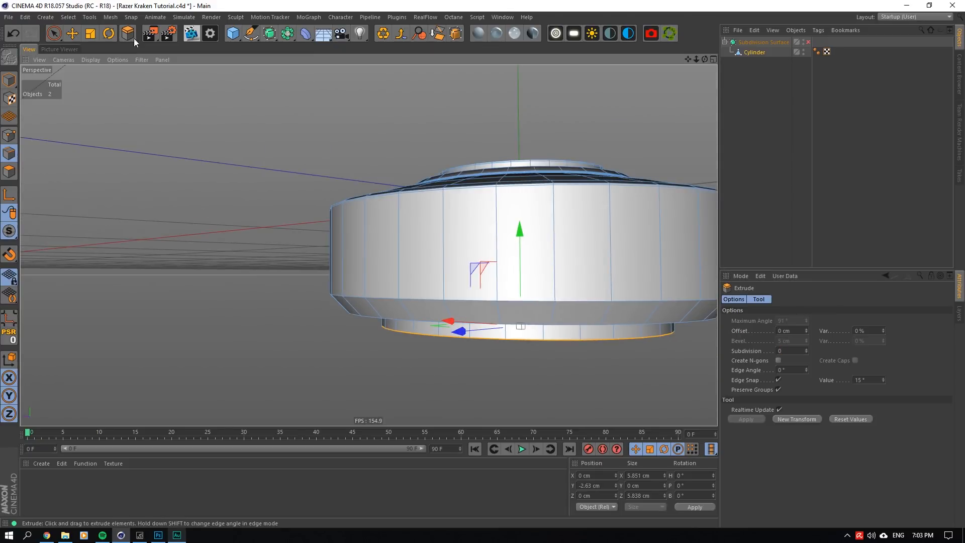
{"action": "left_click", "coordinate": [90, 34]}
{"action": "left_click_drag", "start_coordinate": [438, 325], "coordinate": [714, 281]}
{"action": "left_click_drag", "start_coordinate": [704, 59], "coordinate": [705, 135]}
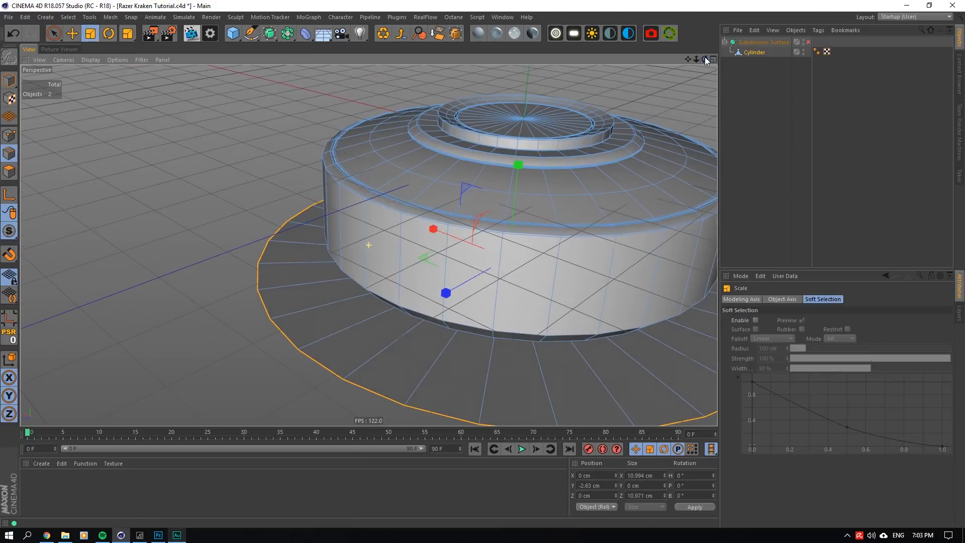
{"action": "key", "text": "ctrl+s"}
- Switch to Chrome and open the Razer Kraken artwork from the artist's ArtStation portfolio in a new tab
{"action": "left_click", "coordinate": [55, 534]}
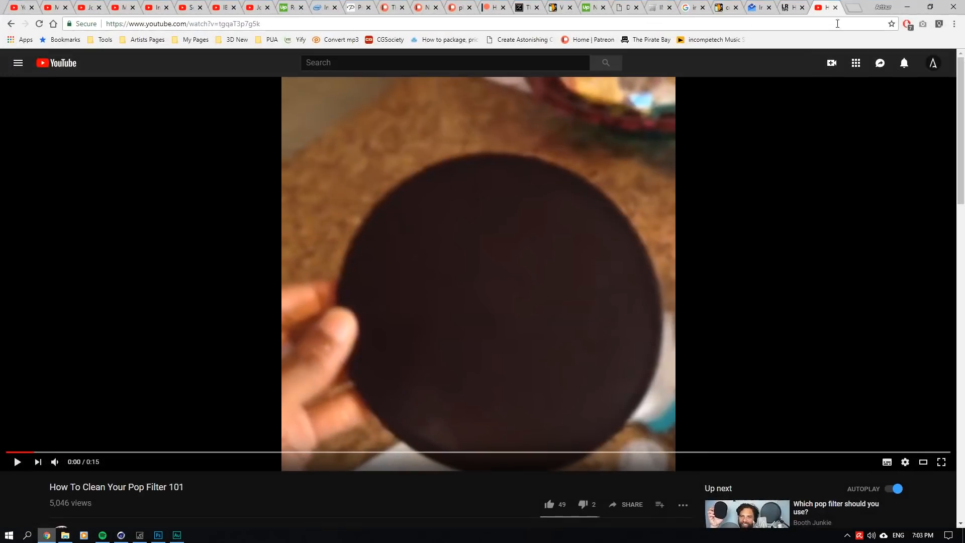
{"action": "left_click", "coordinate": [858, 6]}
{"action": "type", "text": "ar"}
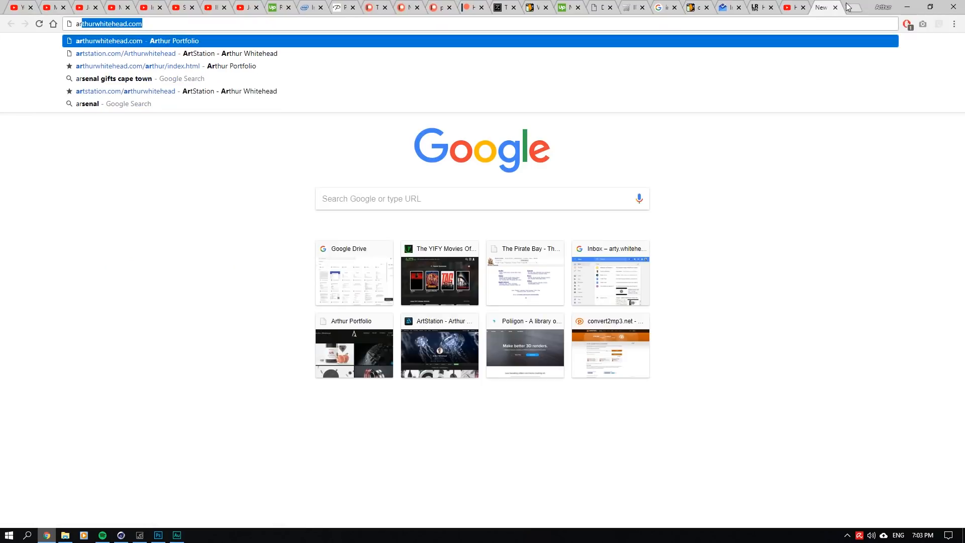
{"action": "type", "text": "ts"}
{"action": "key", "text": "Return"}
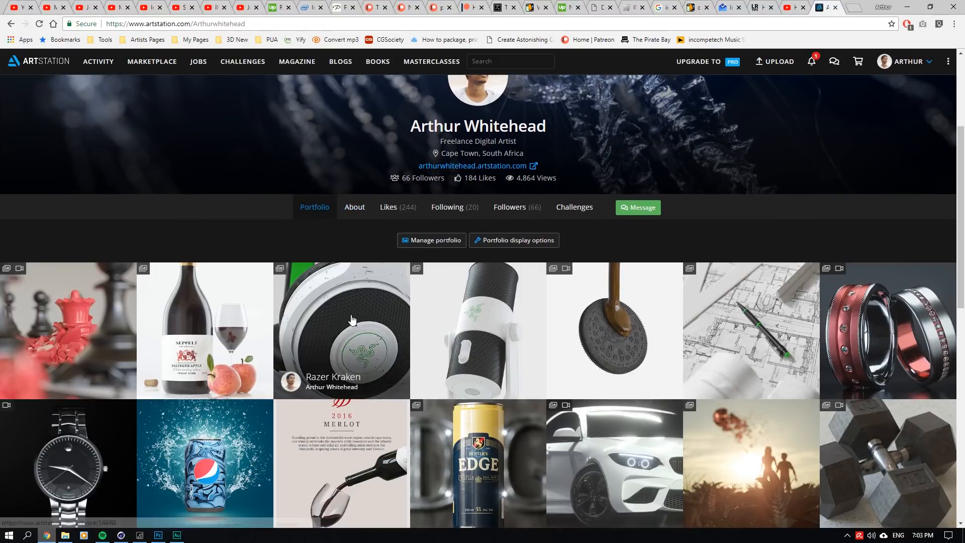
{"action": "left_click", "coordinate": [400, 275]}
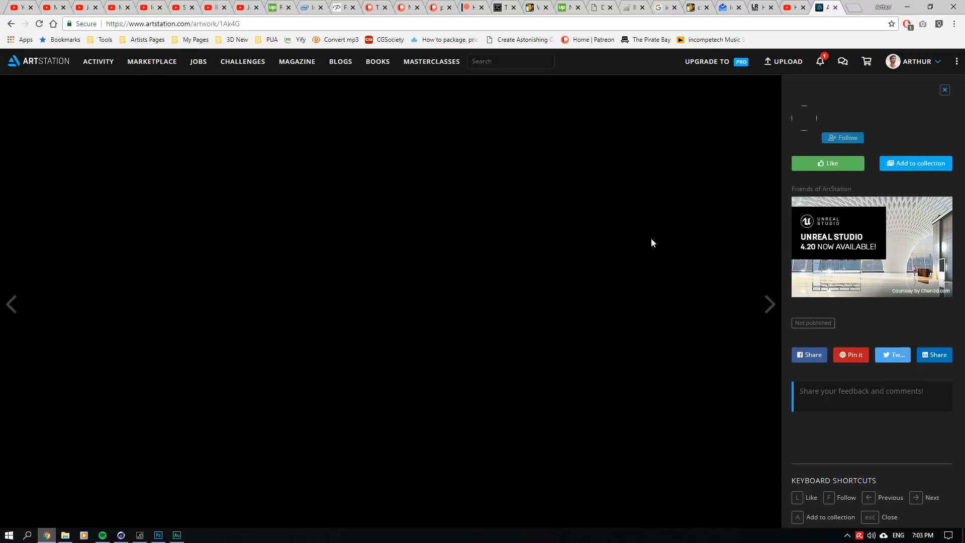
- Examine the headset renders for the ear-cup's flange and cushion side, and return to Cinema 4D
{"action": "scroll", "coordinate": [485, 329], "scroll_direction": "down", "scroll_amount": 6}
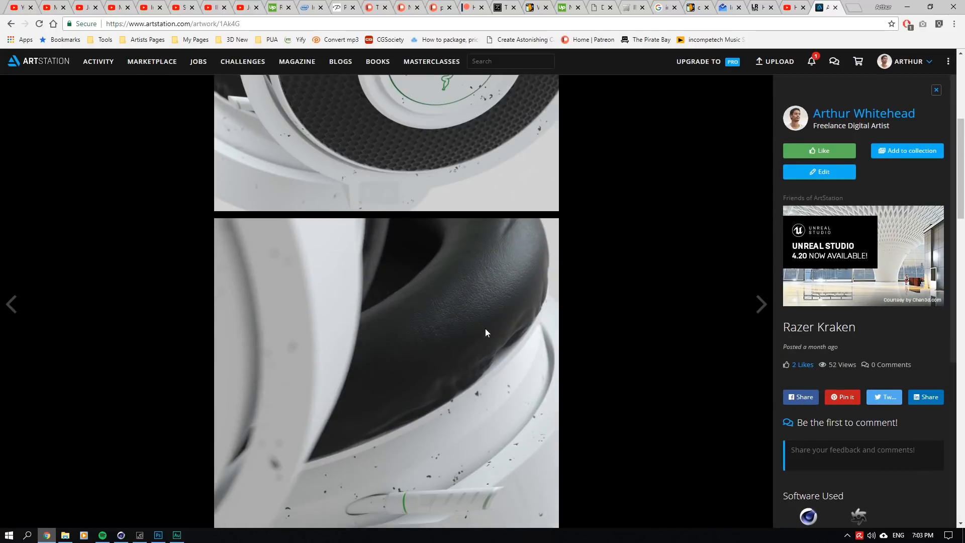
{"action": "scroll", "coordinate": [485, 329], "scroll_direction": "down", "scroll_amount": 20}
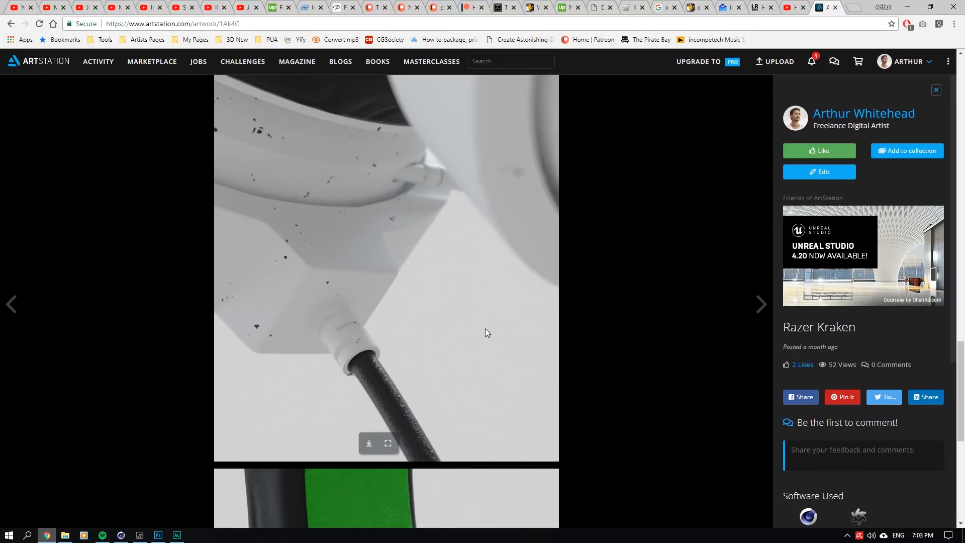
{"action": "scroll", "coordinate": [485, 328], "scroll_direction": "up", "scroll_amount": 10}
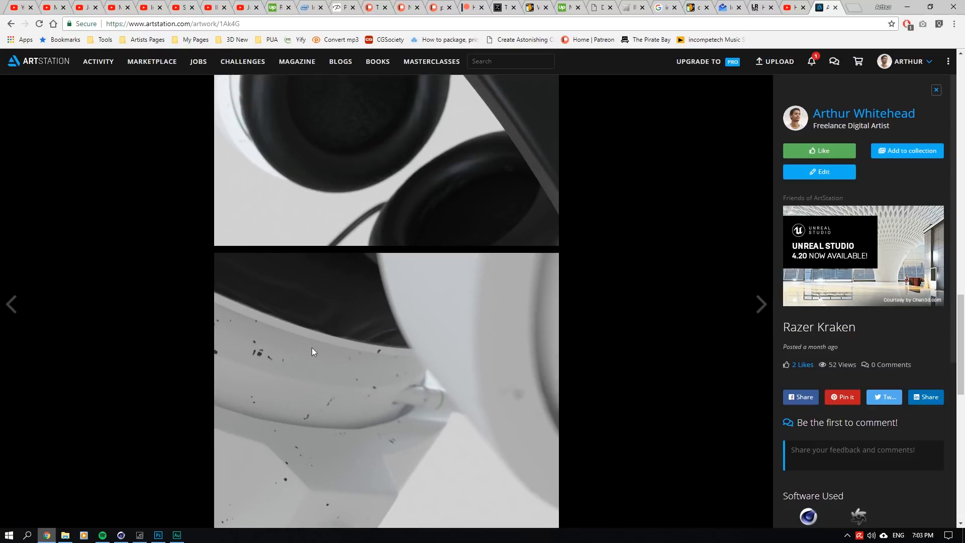
{"action": "left_click", "coordinate": [907, 7]}
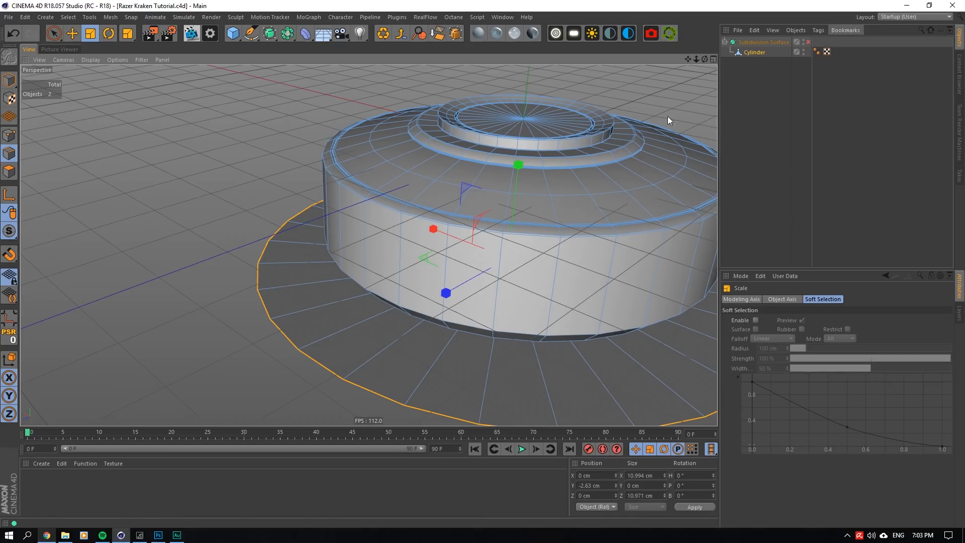
- Scale the flared bottom flange's outer edge loop inward to about 9.359 cm in X
{"action": "left_click_drag", "start_coordinate": [369, 243], "coordinate": [371, 266], "text": "alt"}
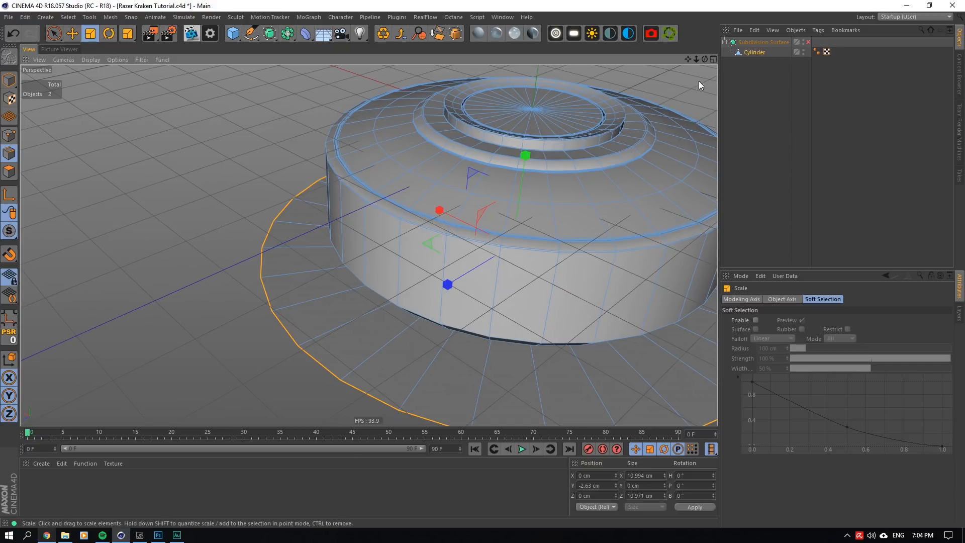
{"action": "left_click_drag", "start_coordinate": [705, 58], "coordinate": [712, 35]}
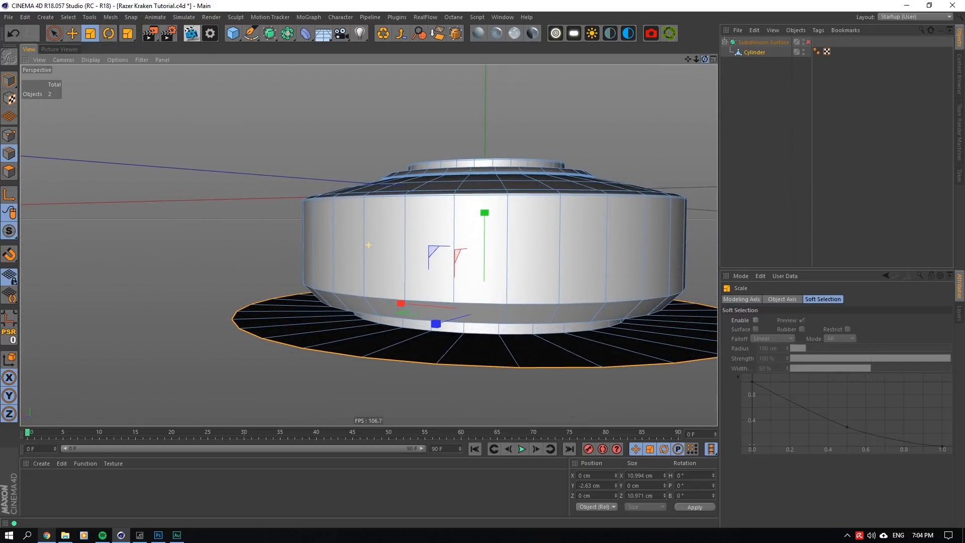
{"action": "mouse_move", "coordinate": [369, 245]}
{"action": "left_mouse_down", "text": "alt"}
{"action": "mouse_move", "coordinate": [368, 199]}
{"action": "mouse_move", "coordinate": [370, 244]}
{"action": "left_mouse_up", "text": "alt"}
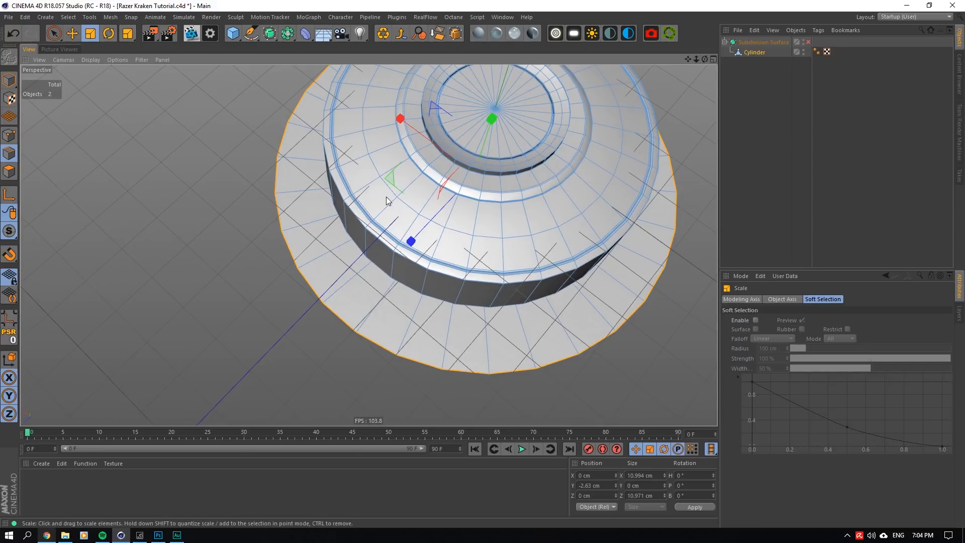
{"action": "left_click_drag", "start_coordinate": [387, 197], "coordinate": [361, 254]}
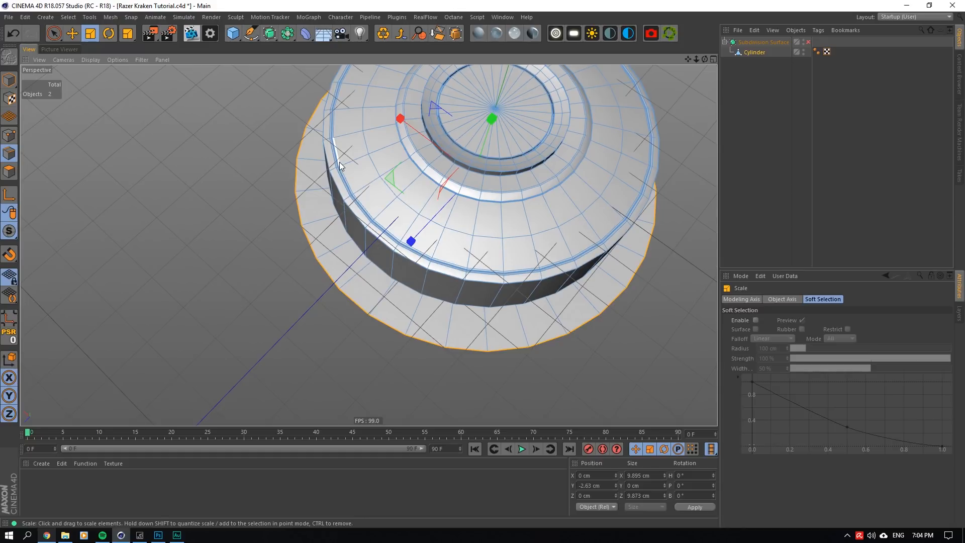
{"action": "mouse_move", "coordinate": [396, 180]}
{"action": "left_mouse_down"}
{"action": "mouse_move", "coordinate": [364, 183]}
{"action": "mouse_move", "coordinate": [394, 174]}
{"action": "left_mouse_up"}
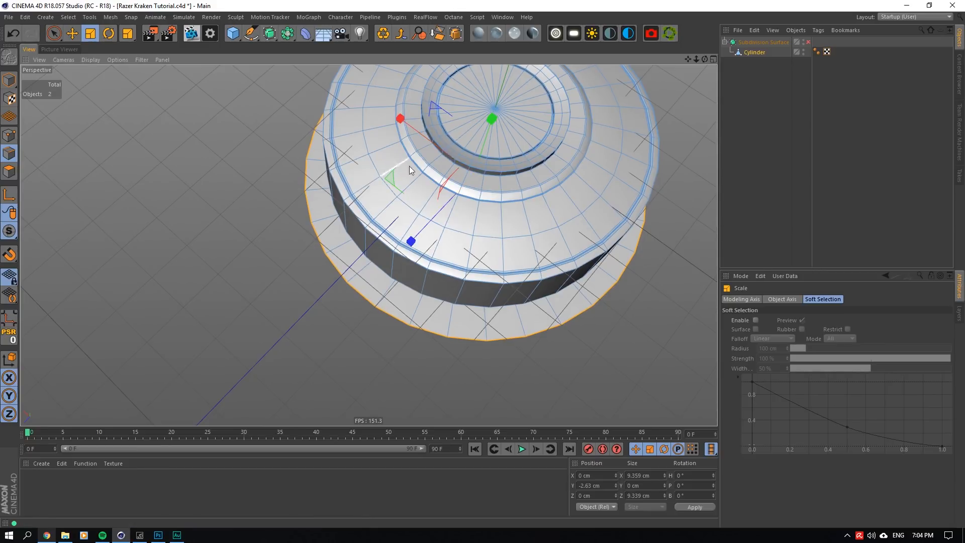
- Extrude the flange's outer edge loop with 0 cm offset and lower it to about -2.844 cm in Y to form the rim
{"action": "left_click_drag", "start_coordinate": [704, 60], "coordinate": [703, 10]}
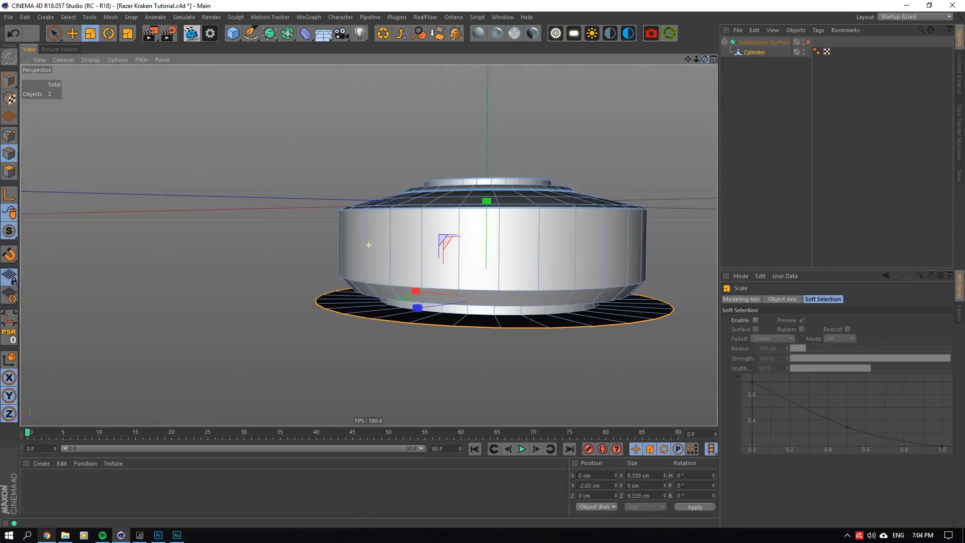
{"action": "scroll", "coordinate": [427, 354], "scroll_direction": "up", "scroll_amount": 3}
{"action": "right_click", "coordinate": [435, 308]}
{"action": "left_click", "coordinate": [455, 454]}
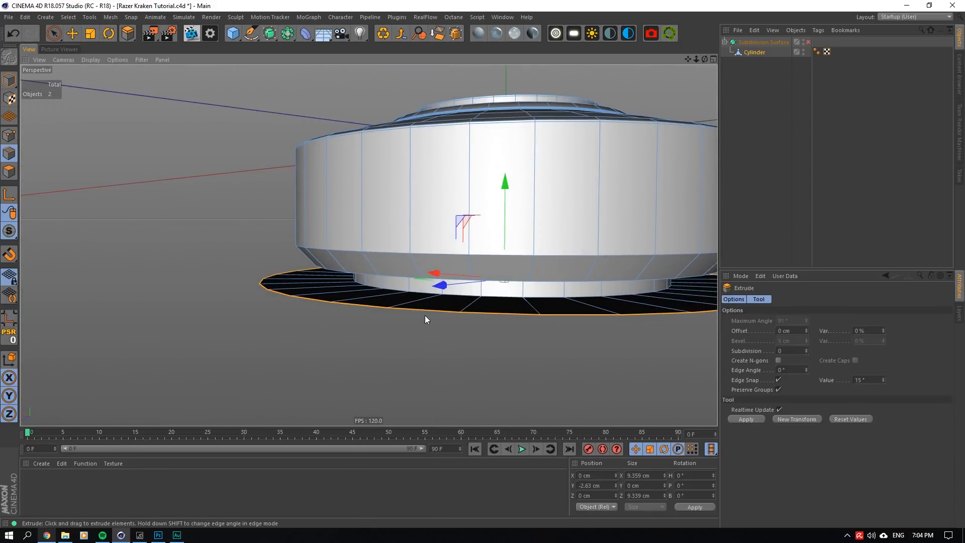
{"action": "left_click_drag", "start_coordinate": [424, 316], "coordinate": [762, 324]}
{"action": "double_click", "coordinate": [787, 331]}
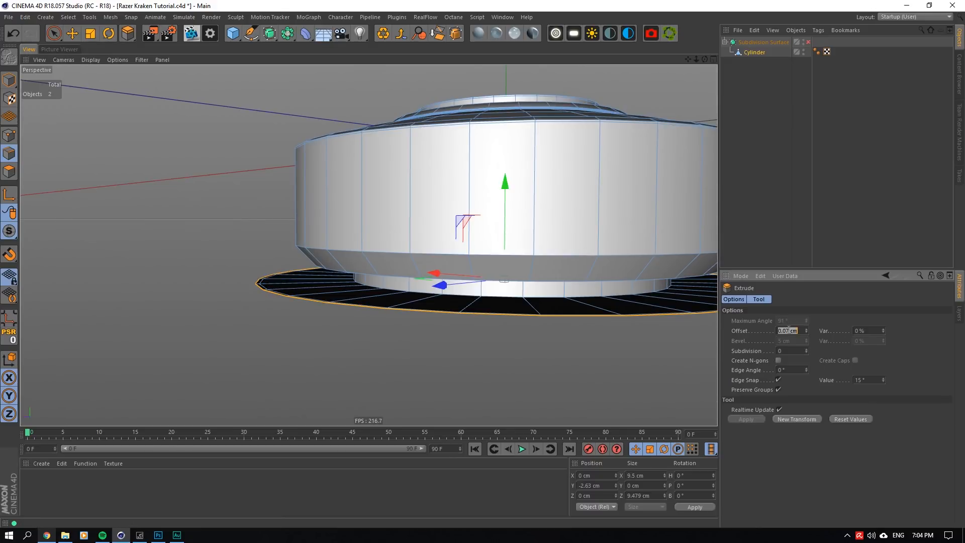
{"action": "type", "text": "0"}
{"action": "key", "text": "Tab"}
{"action": "left_click_drag", "start_coordinate": [503, 183], "coordinate": [506, 194]}
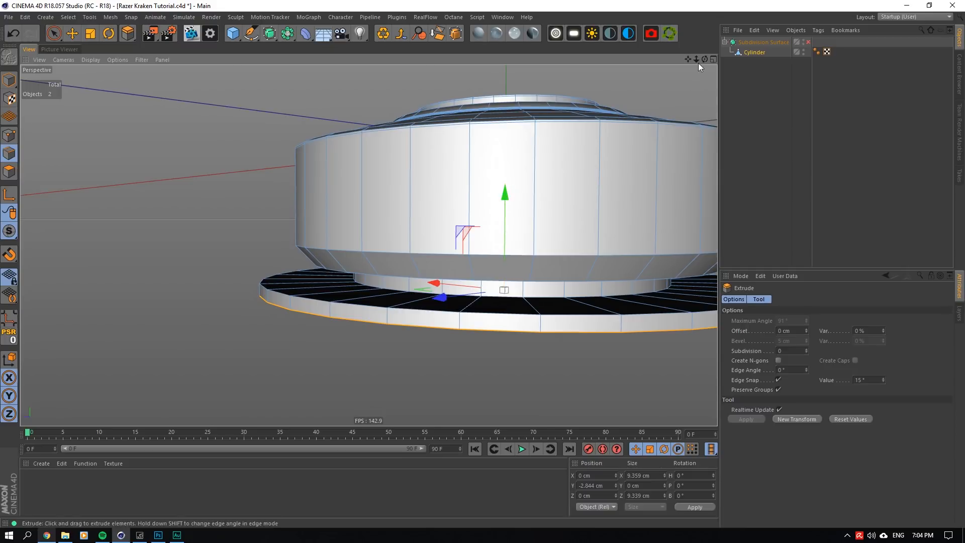
- Extrude the rim's bottom edge loop and collapse it to the centre by setting its X, Y and Z size to 0, capping the underside
{"action": "left_click_drag", "start_coordinate": [705, 59], "coordinate": [696, 6]}
{"action": "right_click", "coordinate": [576, 325]}
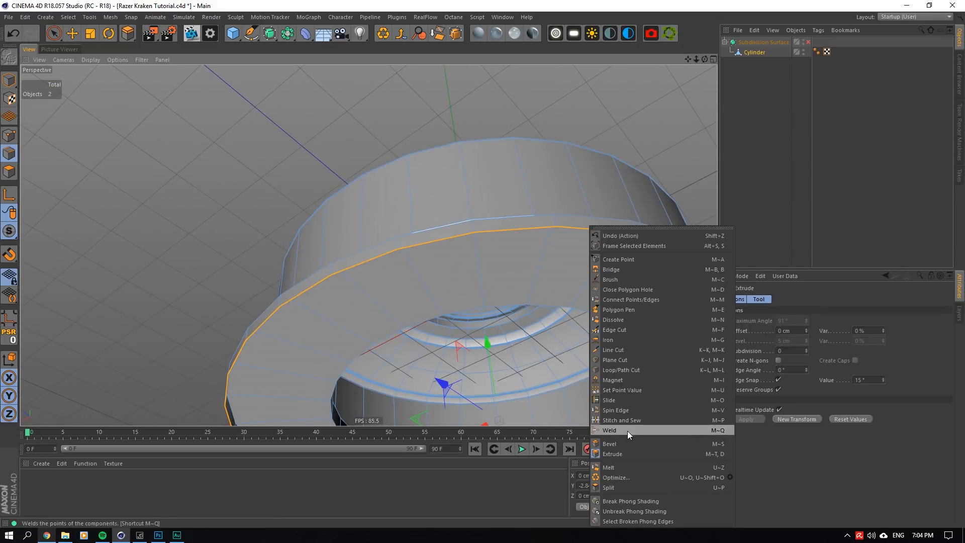
{"action": "left_click", "coordinate": [628, 453]}
{"action": "left_click_drag", "start_coordinate": [622, 250], "coordinate": [622, 291]}
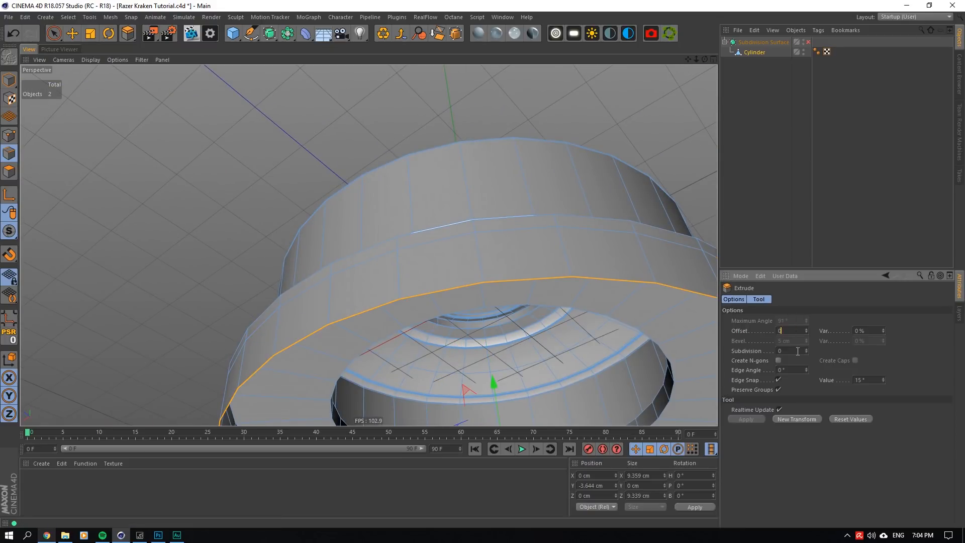
{"action": "key", "text": "ctrl+z"}
{"action": "left_click", "coordinate": [95, 34]}
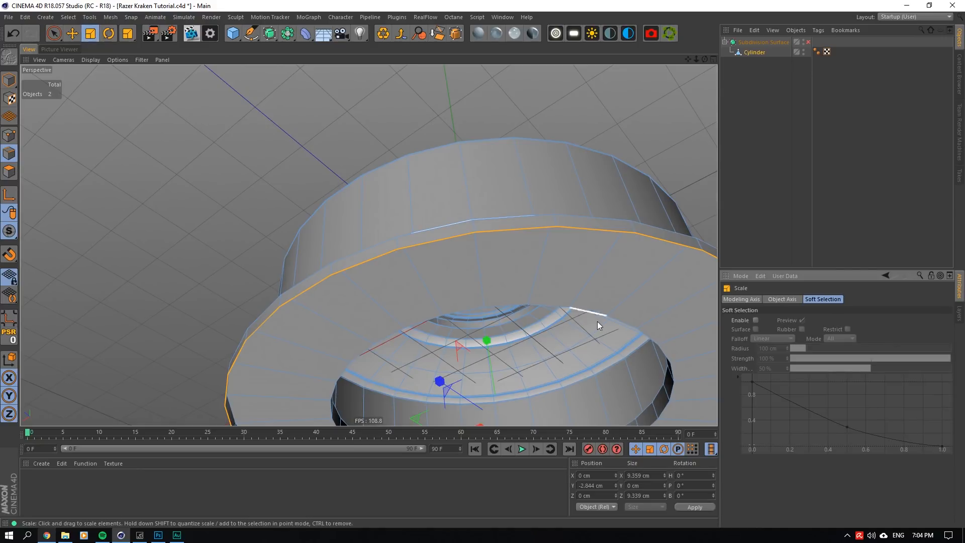
{"action": "double_click", "coordinate": [649, 485]}
{"action": "type", "text": "0"}
{"action": "double_click", "coordinate": [651, 477]}
{"action": "type", "text": "0"}
{"action": "double_click", "coordinate": [647, 495]}
{"action": "type", "text": "0"}
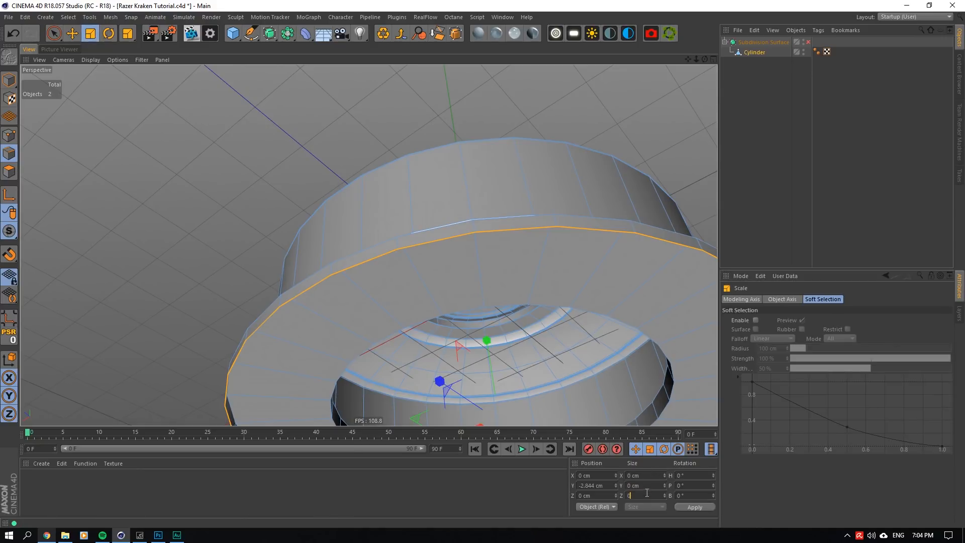
{"action": "key", "text": "Return"}
{"action": "left_click", "coordinate": [110, 17]}
{"action": "mouse_move", "coordinate": [128, 42]}
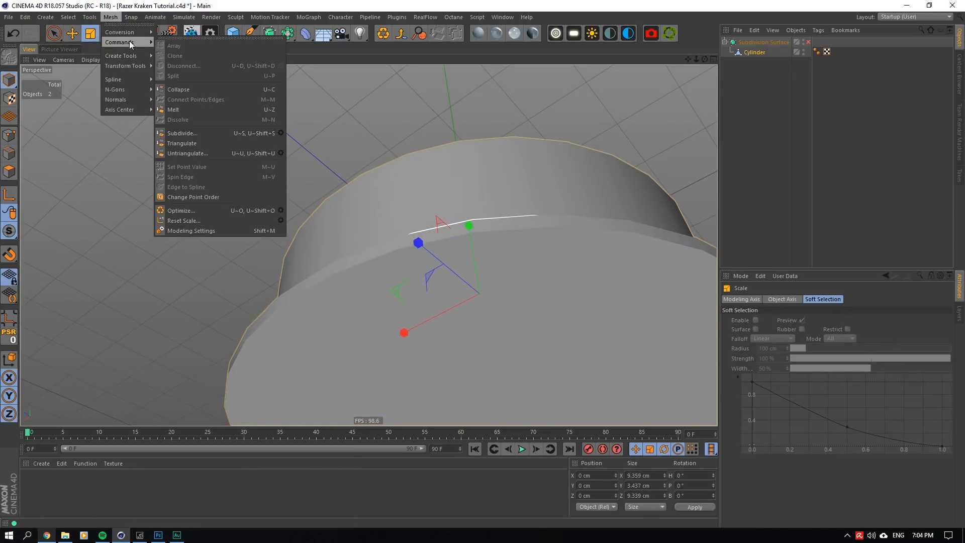
{"action": "left_click", "coordinate": [280, 210]}
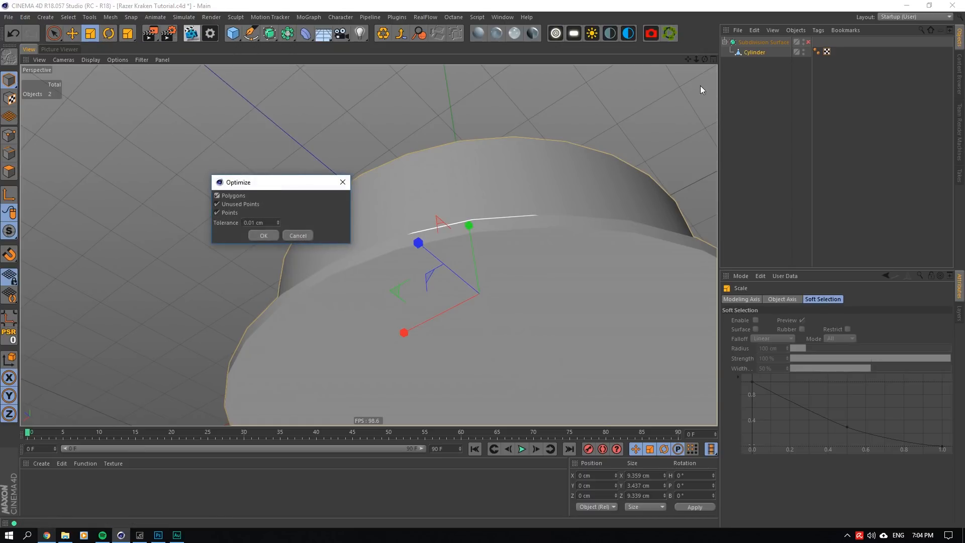
{"action": "left_click", "coordinate": [342, 183]}
- Optimize the cylinder mesh's polygons, unused points and points with a tolerance smaller than 0.01 cm
{"action": "left_click_drag", "start_coordinate": [696, 60], "coordinate": [724, 146]}
{"action": "left_click_drag", "start_coordinate": [369, 246], "coordinate": [357, 306], "text": "alt"}
{"action": "left_click", "coordinate": [9, 153]}
{"action": "scroll", "coordinate": [414, 211], "scroll_direction": "up", "scroll_amount": 12}
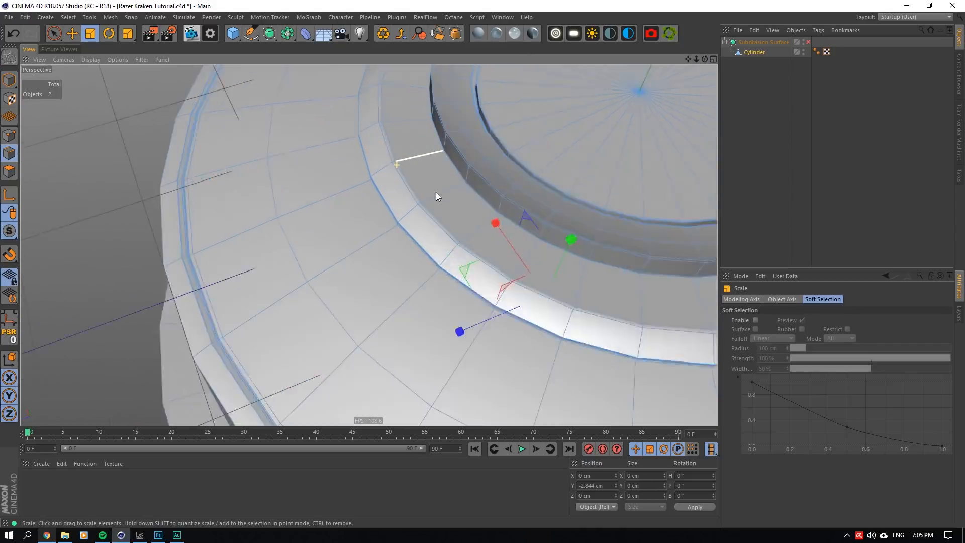
{"action": "left_click_drag", "start_coordinate": [704, 59], "coordinate": [704, 33]}
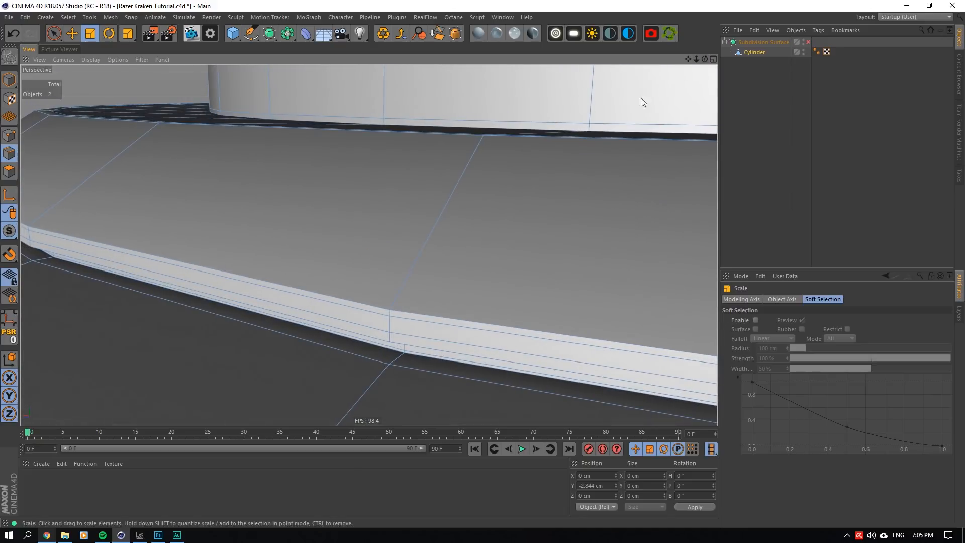
{"action": "left_click", "coordinate": [65, 18]}
{"action": "mouse_move", "coordinate": [141, 44]}
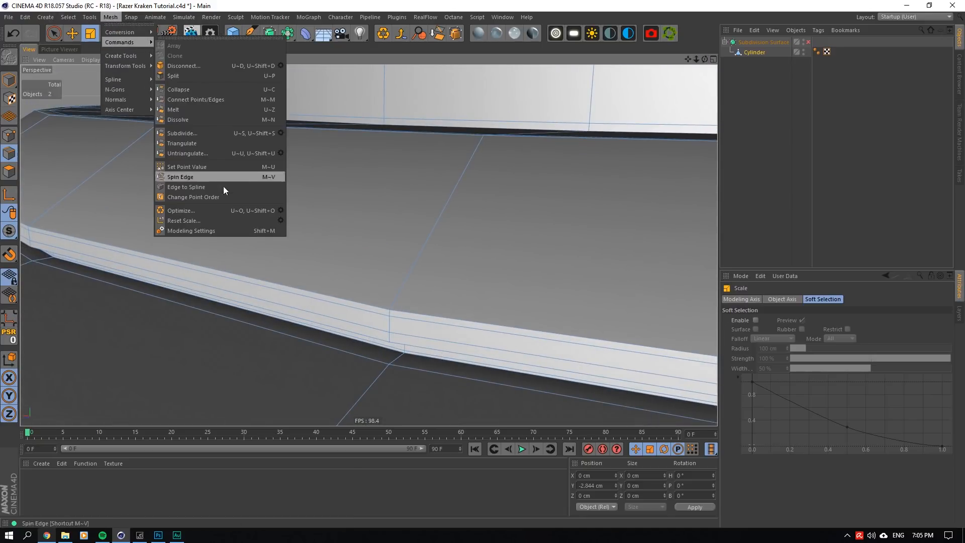
{"action": "left_click", "coordinate": [181, 210]}
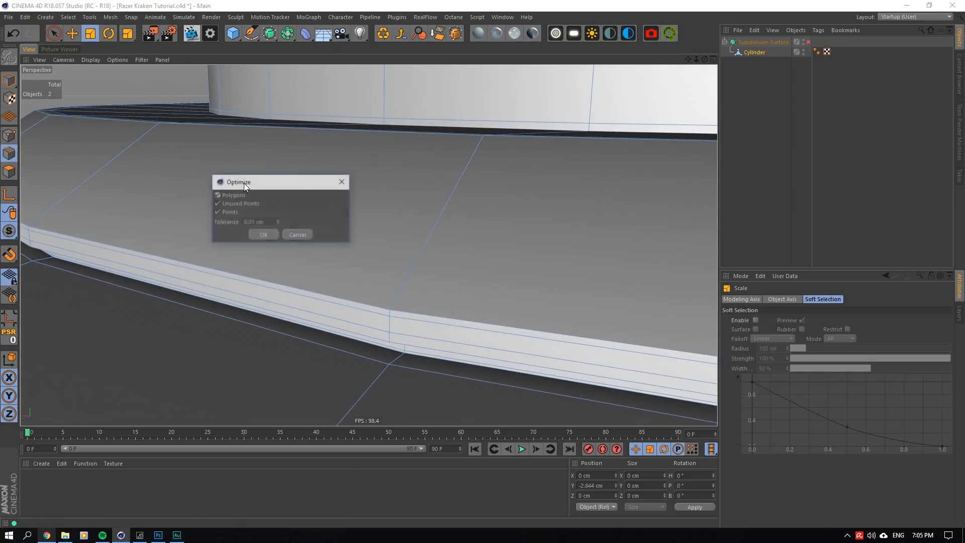
{"action": "left_click", "coordinate": [261, 235]}
- Try moving the centre point of the bottom cap to test the weld, and undo the move
{"action": "key", "text": "h"}
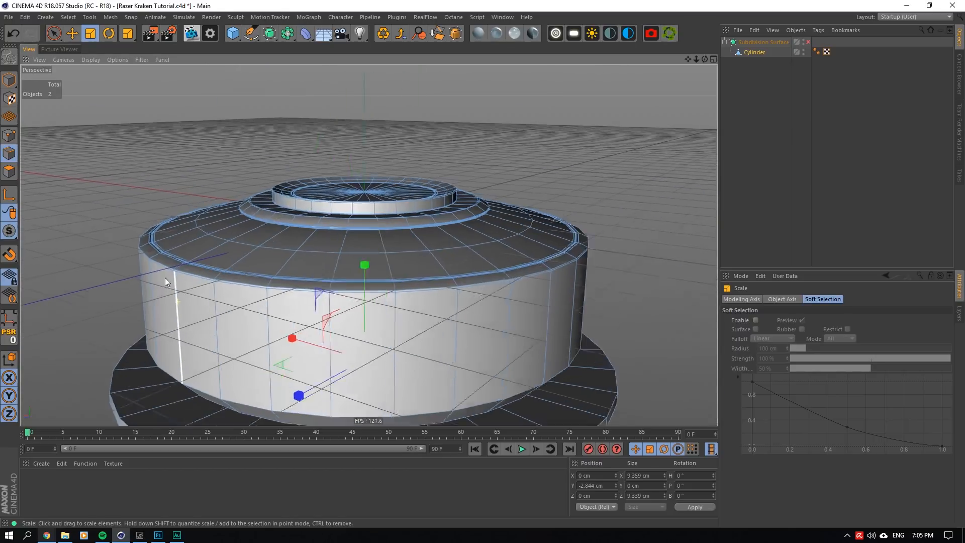
{"action": "scroll", "coordinate": [134, 223], "scroll_direction": "up", "scroll_amount": 10}
{"action": "scroll", "coordinate": [157, 240], "scroll_direction": "down", "scroll_amount": 2}
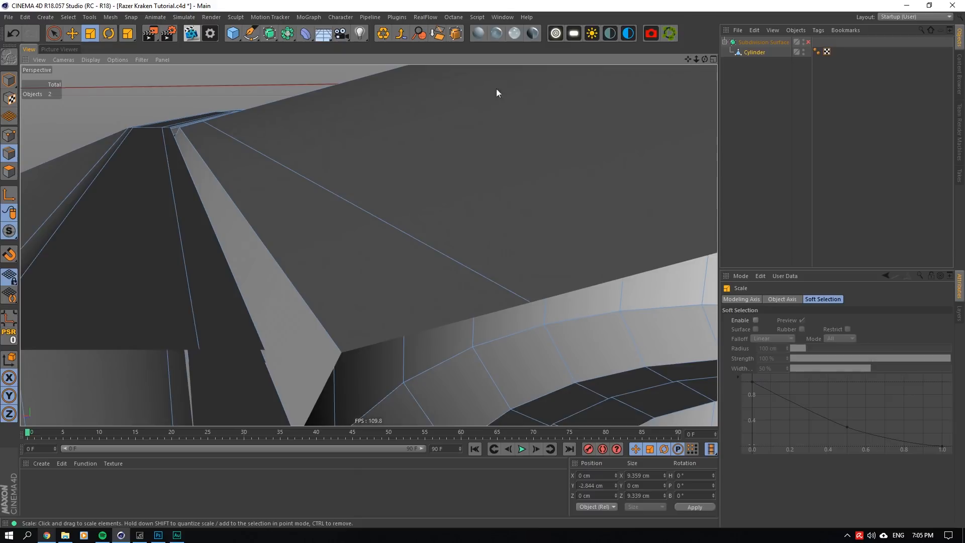
{"action": "mouse_move", "coordinate": [687, 59]}
{"action": "left_mouse_down"}
{"action": "mouse_move", "coordinate": [369, 245]}
{"action": "mouse_move", "coordinate": [705, 59]}
{"action": "left_mouse_up"}
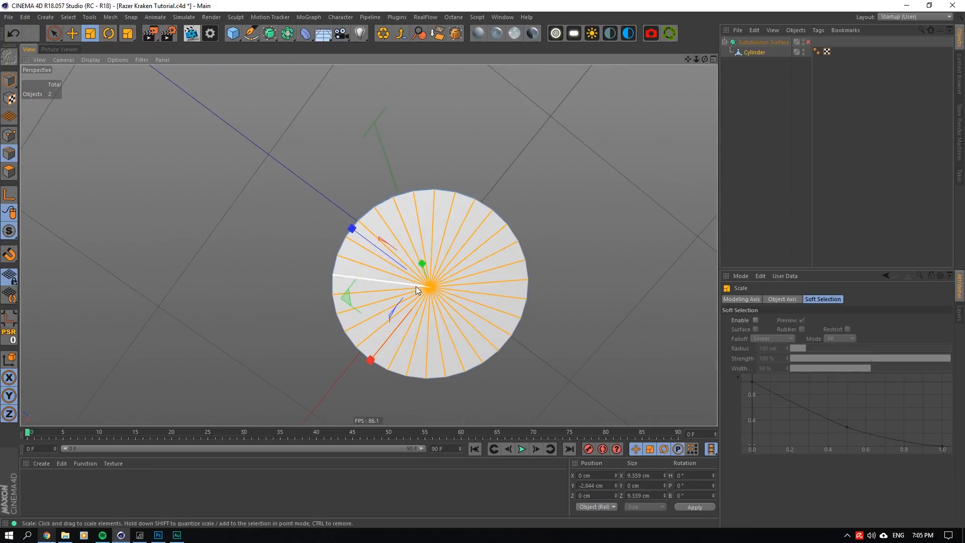
{"action": "scroll", "coordinate": [396, 318], "scroll_direction": "up", "scroll_amount": 3}
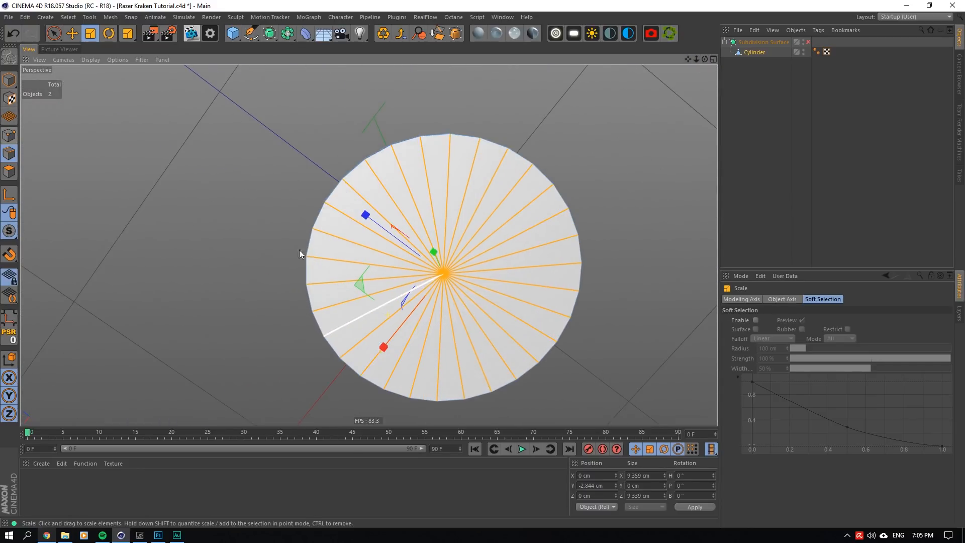
{"action": "left_click", "coordinate": [11, 137]}
{"action": "scroll", "coordinate": [383, 274], "scroll_direction": "up", "scroll_amount": 5}
{"action": "left_click", "coordinate": [656, 274]}
{"action": "scroll", "coordinate": [649, 296], "scroll_direction": "down", "scroll_amount": 2}
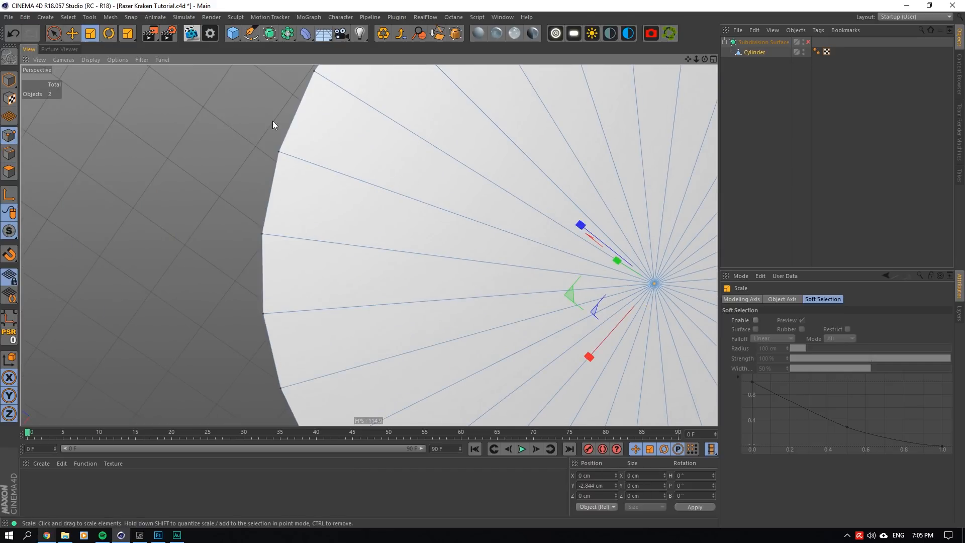
{"action": "left_click", "coordinate": [67, 36]}
{"action": "left_click_drag", "start_coordinate": [570, 177], "coordinate": [411, 152]}
{"action": "key", "text": "ctrl+z"}
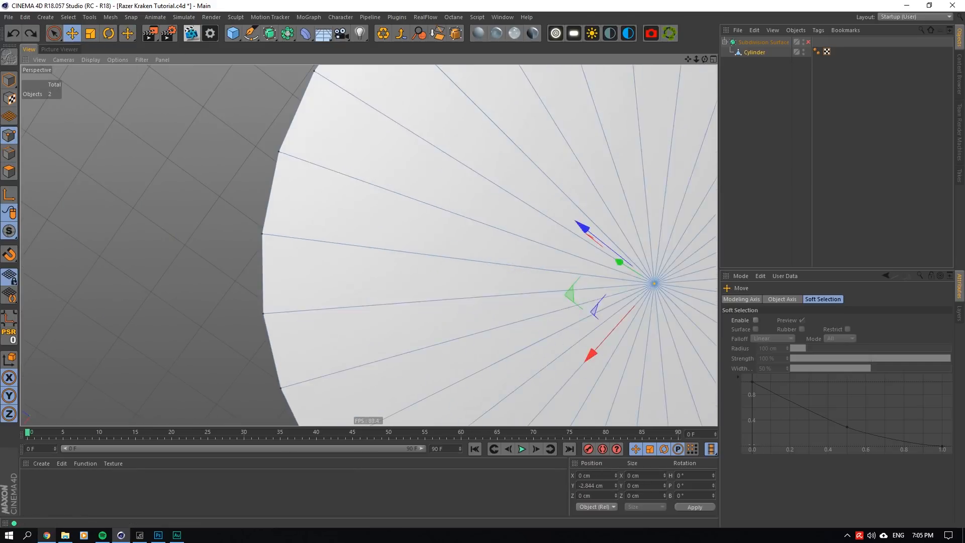
- Try moving a single wedge polygon of the bottom cap, and undo the move
{"action": "left_click_drag", "start_coordinate": [553, 76], "coordinate": [602, 96], "text": "alt"}
{"action": "left_click", "coordinate": [9, 171]}
{"action": "left_click", "coordinate": [510, 196]}
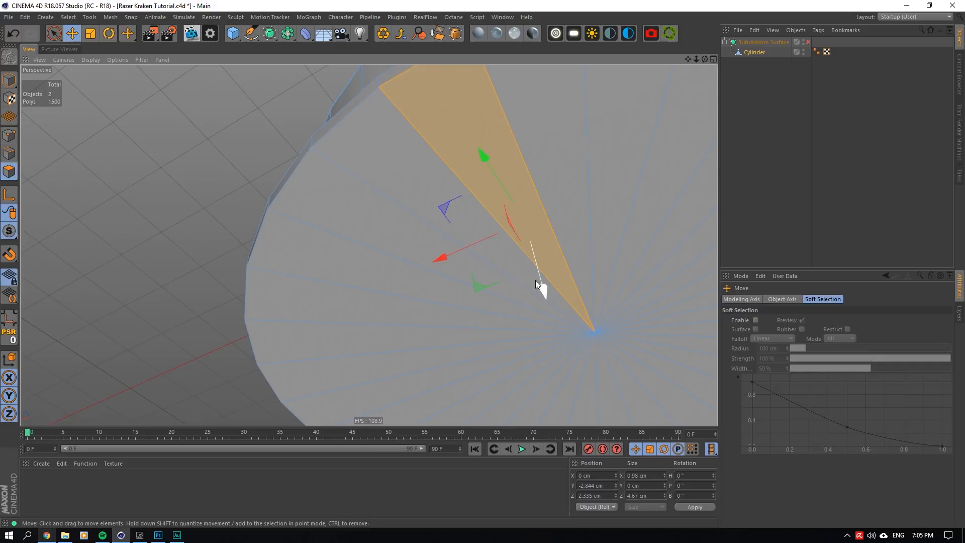
{"action": "left_click_drag", "start_coordinate": [535, 280], "coordinate": [520, 219]}
{"action": "key", "text": "ctrl+z"}
- Save the project and loop-cut the flange's rim wall close to its upper and lower edges, the lower cut at about 5.3%
{"action": "mouse_move", "coordinate": [705, 59]}
{"action": "left_mouse_down"}
{"action": "mouse_move", "coordinate": [703, 71]}
{"action": "mouse_move", "coordinate": [701, 57]}
{"action": "left_mouse_up"}
{"action": "key", "text": "ctrl+s"}
{"action": "scroll", "coordinate": [702, 58], "scroll_direction": "down", "scroll_amount": 4}
{"action": "scroll", "coordinate": [331, 269], "scroll_direction": "up", "scroll_amount": 3}
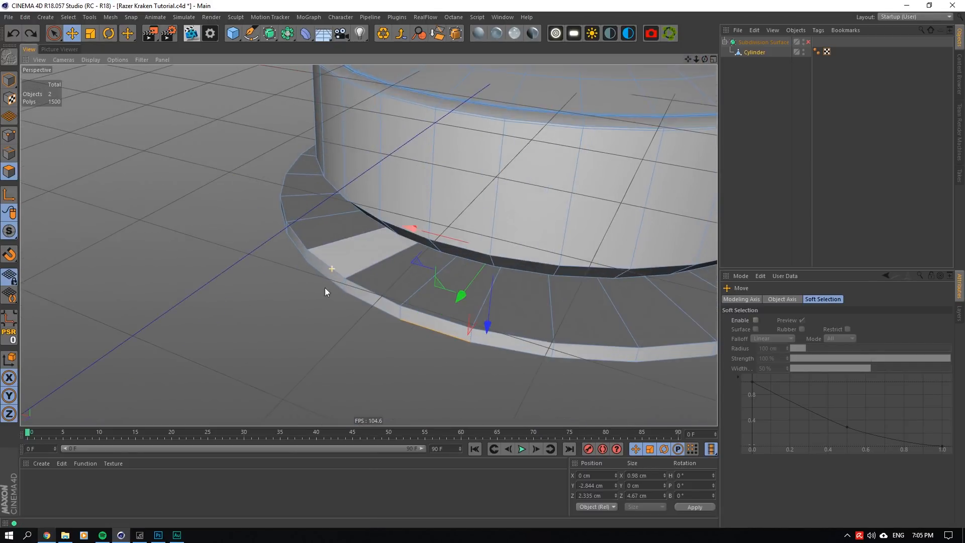
{"action": "scroll", "coordinate": [332, 292], "scroll_direction": "up", "scroll_amount": 3}
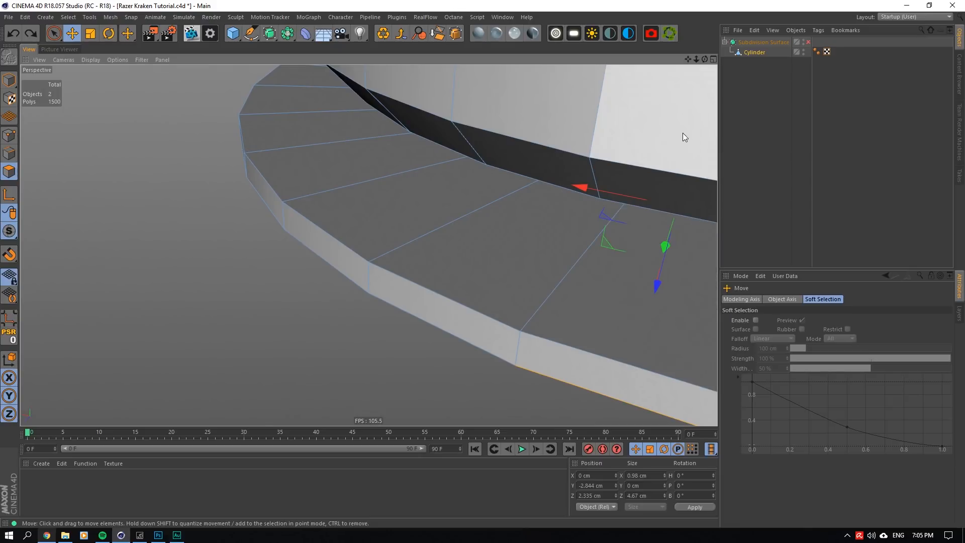
{"action": "right_click", "coordinate": [428, 327]}
{"action": "left_click", "coordinate": [423, 241]}
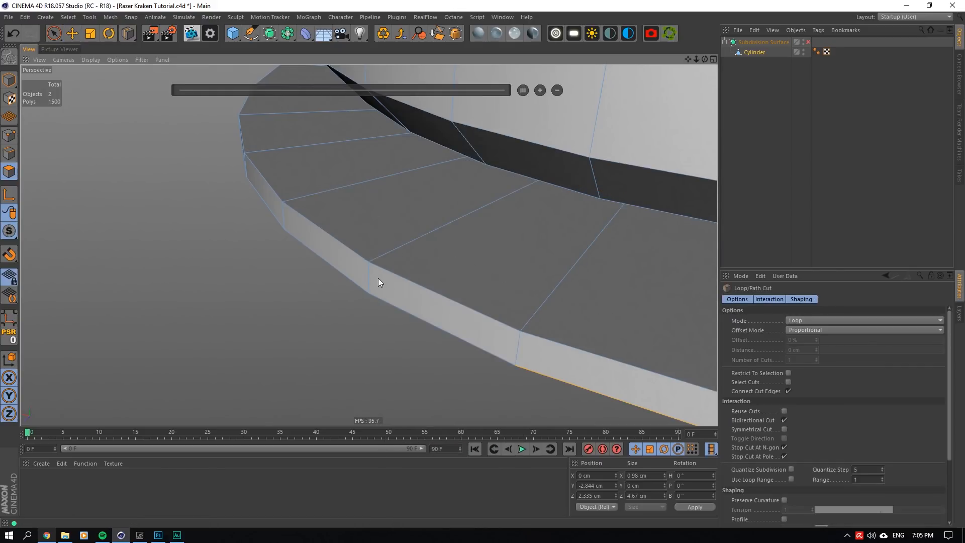
{"action": "scroll", "coordinate": [371, 276], "scroll_direction": "up", "scroll_amount": 3}
{"action": "left_click", "coordinate": [371, 254]}
{"action": "left_click", "coordinate": [371, 312]}
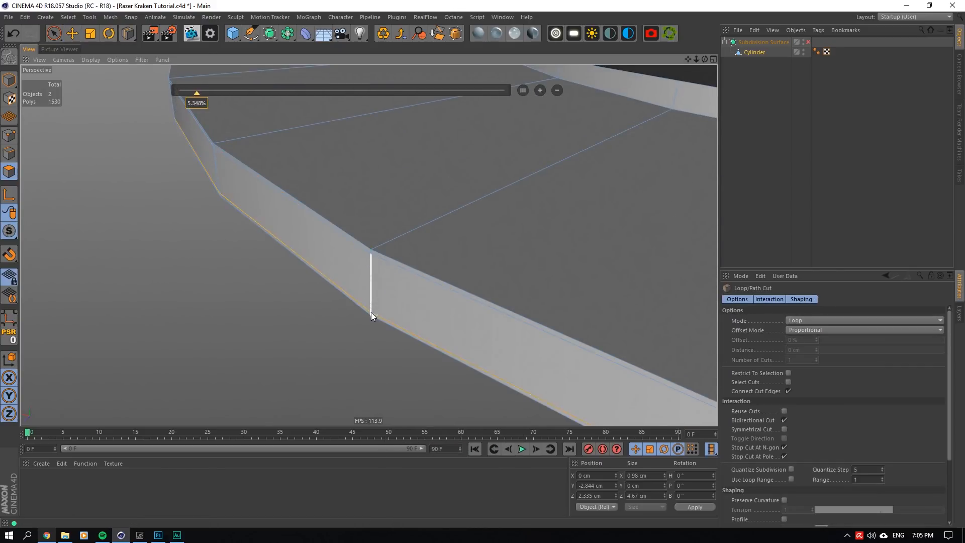
- Cut support loops just inside the rim on the flange's upper face and on its bottom cap
{"action": "left_click", "coordinate": [378, 246]}
{"action": "left_click_drag", "start_coordinate": [369, 245], "coordinate": [372, 201], "text": "alt"}
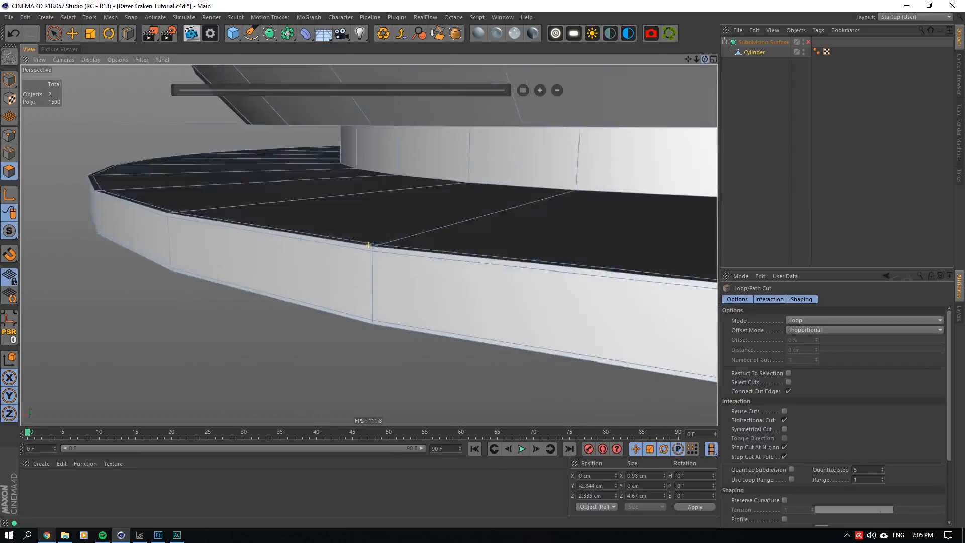
{"action": "left_click_drag", "start_coordinate": [705, 59], "coordinate": [702, 20]}
{"action": "left_click", "coordinate": [382, 322]}
- Cut a support loop around the main side wall just above the edge where the lower taper begins
{"action": "left_click_drag", "start_coordinate": [705, 60], "coordinate": [633, 107]}
{"action": "left_click_drag", "start_coordinate": [688, 60], "coordinate": [592, 119]}
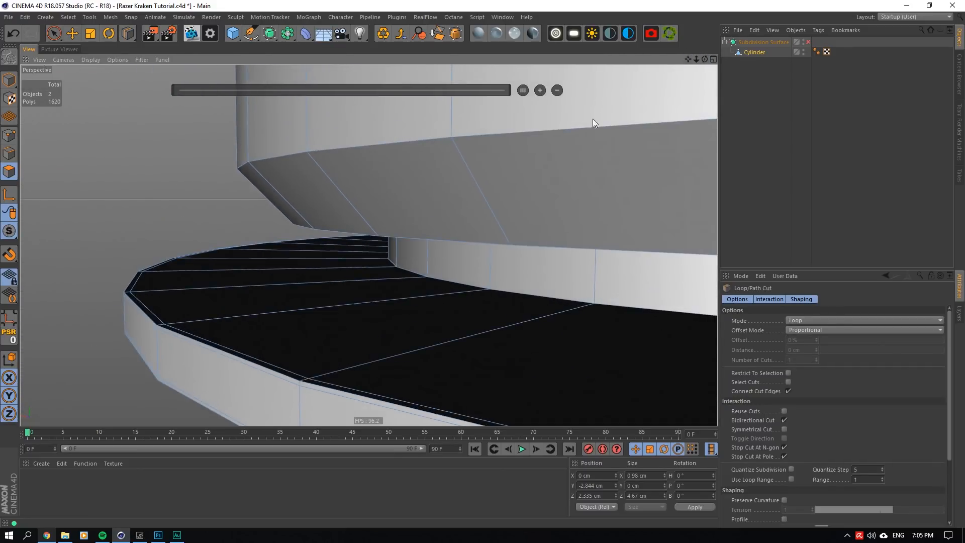
{"action": "left_click", "coordinate": [454, 123]}
- Cut support loops on both sides of the neck's bottom corner, on the neck wall and on the adjoining flange face
{"action": "left_click_drag", "start_coordinate": [703, 61], "coordinate": [614, 114]}
{"action": "scroll", "coordinate": [531, 174], "scroll_direction": "up", "scroll_amount": 3}
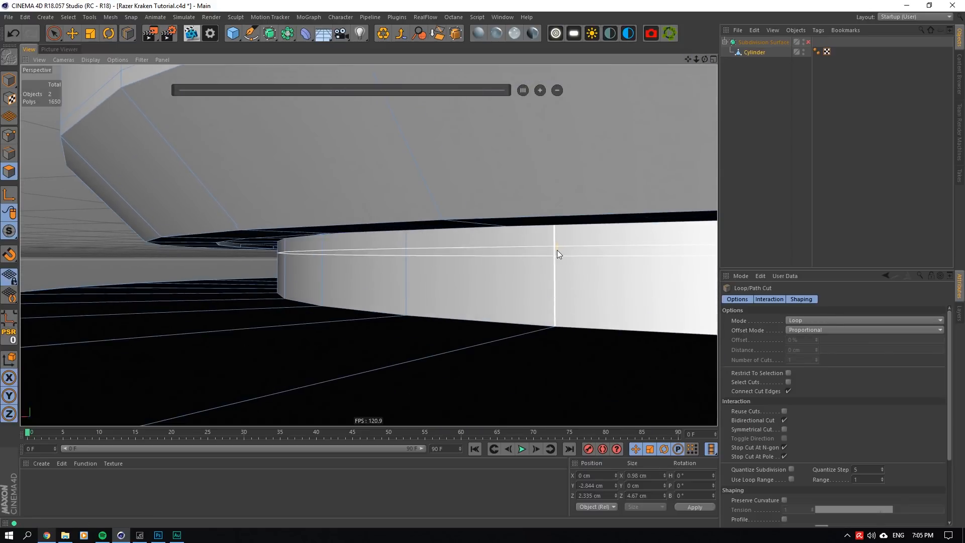
{"action": "left_click", "coordinate": [558, 324]}
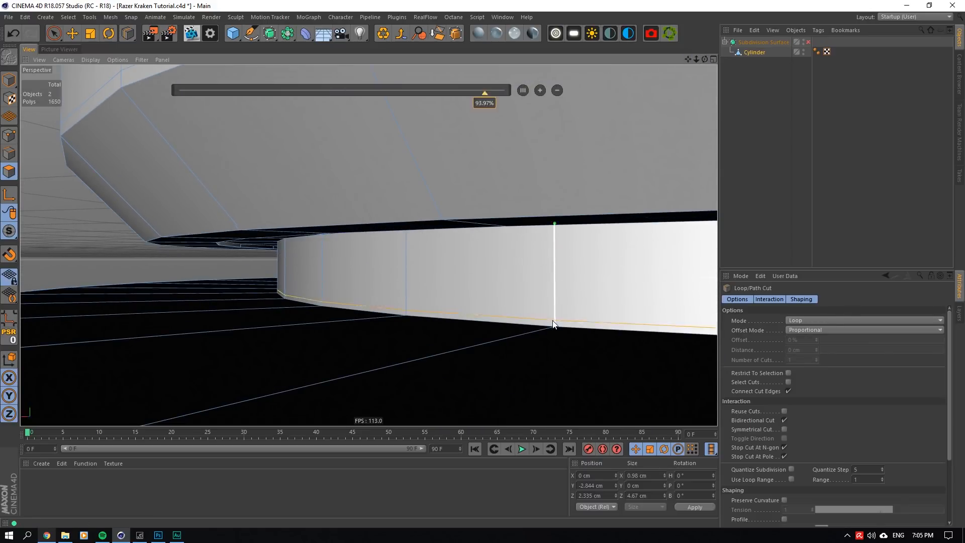
{"action": "left_click", "coordinate": [312, 312]}
- Cut support loops on the body's underside ring, one about 7.5% in from its outer edge and one beside its inner step
{"action": "scroll", "coordinate": [314, 281], "scroll_direction": "up", "scroll_amount": 3}
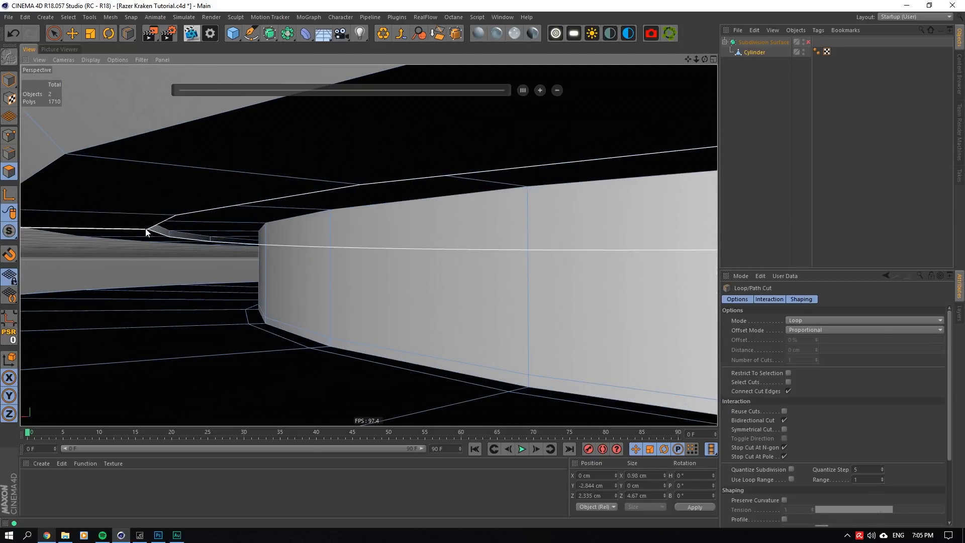
{"action": "mouse_move", "coordinate": [705, 59]}
{"action": "left_mouse_down"}
{"action": "mouse_move", "coordinate": [729, 62]}
{"action": "mouse_move", "coordinate": [704, 65]}
{"action": "left_mouse_up"}
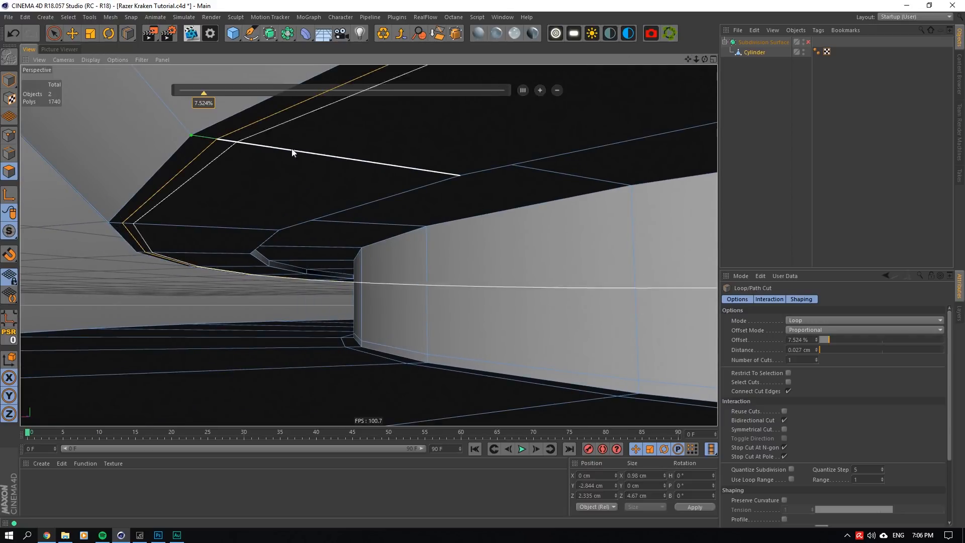
{"action": "left_click", "coordinate": [448, 177]}
- Cut support loops on the recessed underside beside its outer step, around the neck's upper end, and next to the neck at about 94.7%
{"action": "scroll", "coordinate": [304, 254], "scroll_direction": "up", "scroll_amount": 3}
{"action": "scroll", "coordinate": [288, 266], "scroll_direction": "up", "scroll_amount": 2}
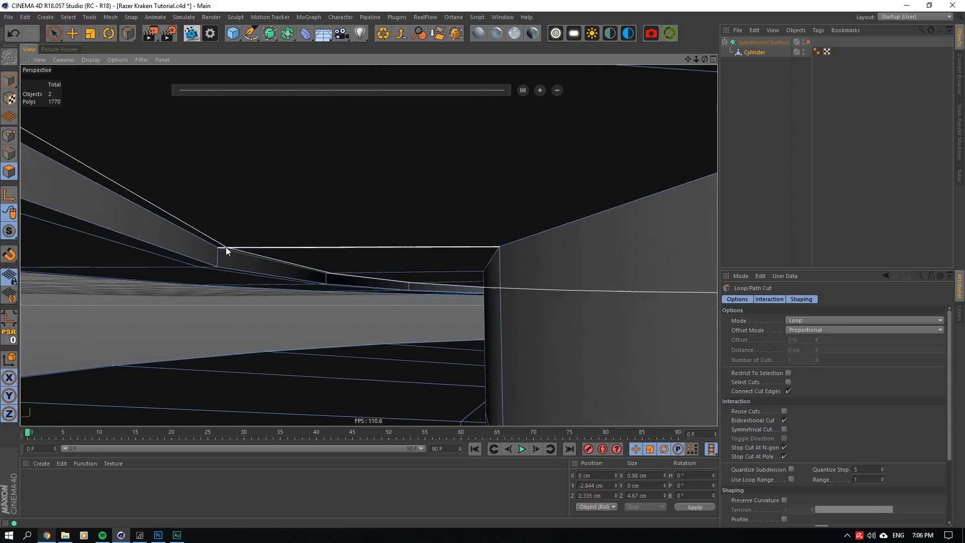
{"action": "left_click", "coordinate": [226, 247]}
{"action": "key", "text": "Escape"}
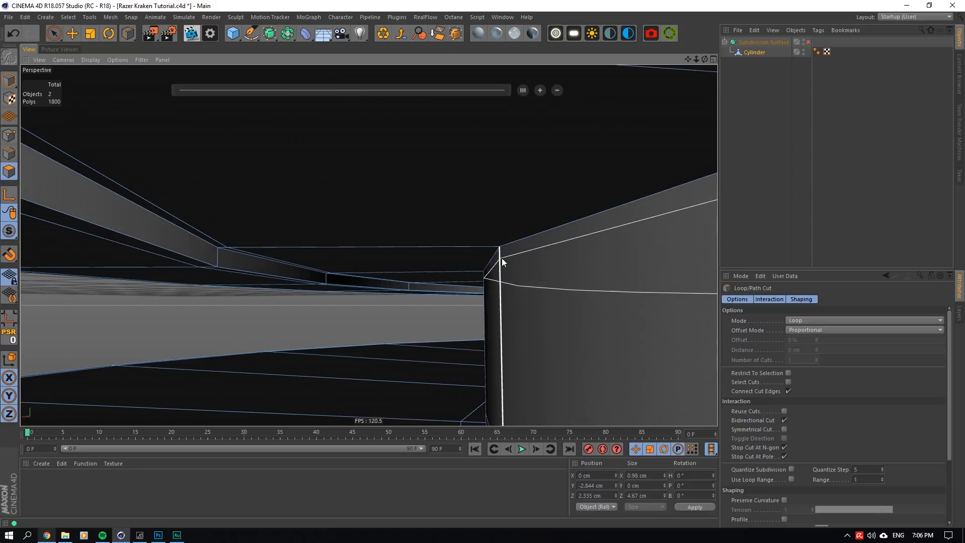
{"action": "left_click", "coordinate": [502, 258]}
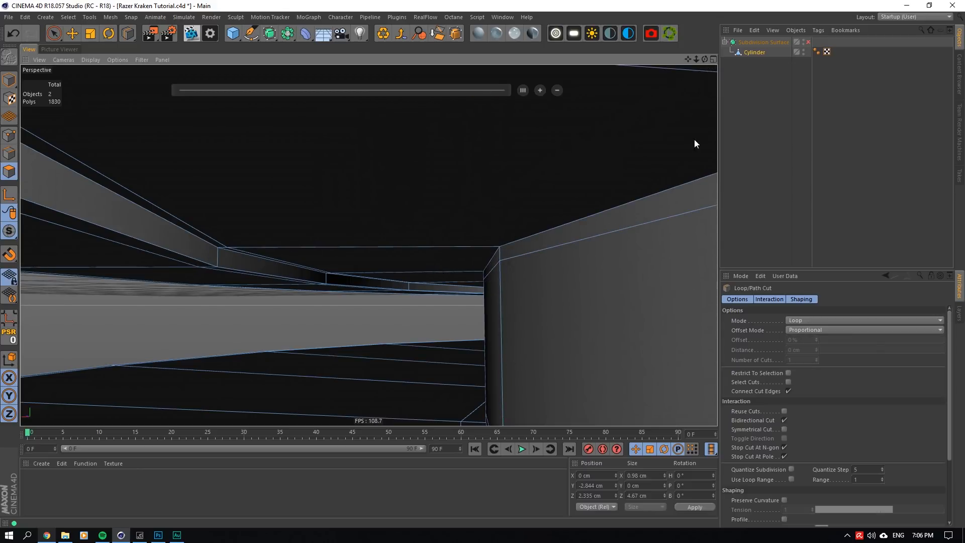
{"action": "scroll", "coordinate": [366, 243], "scroll_direction": "down", "scroll_amount": 2}
{"action": "left_click", "coordinate": [465, 266]}
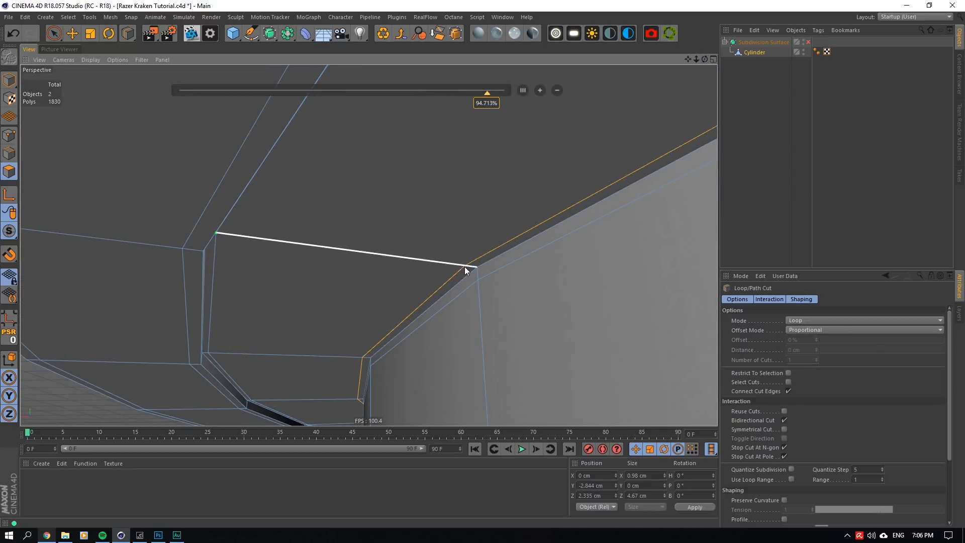
- Turn the Subdivision Surface back on to inspect the smoothed ear cup from all round, and save the project
{"action": "left_click_drag", "start_coordinate": [705, 59], "coordinate": [704, 59]}
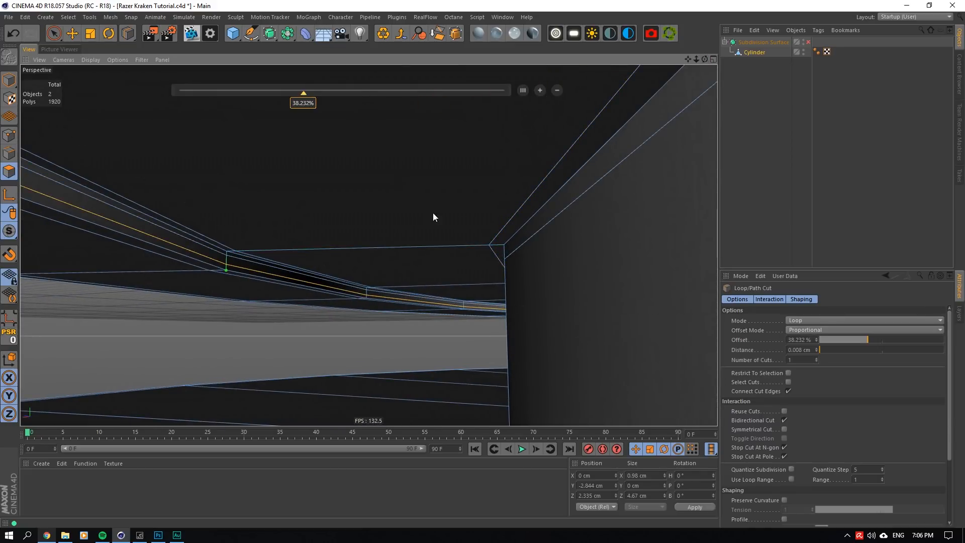
{"action": "left_click", "coordinate": [807, 80]}
{"action": "left_click", "coordinate": [808, 42]}
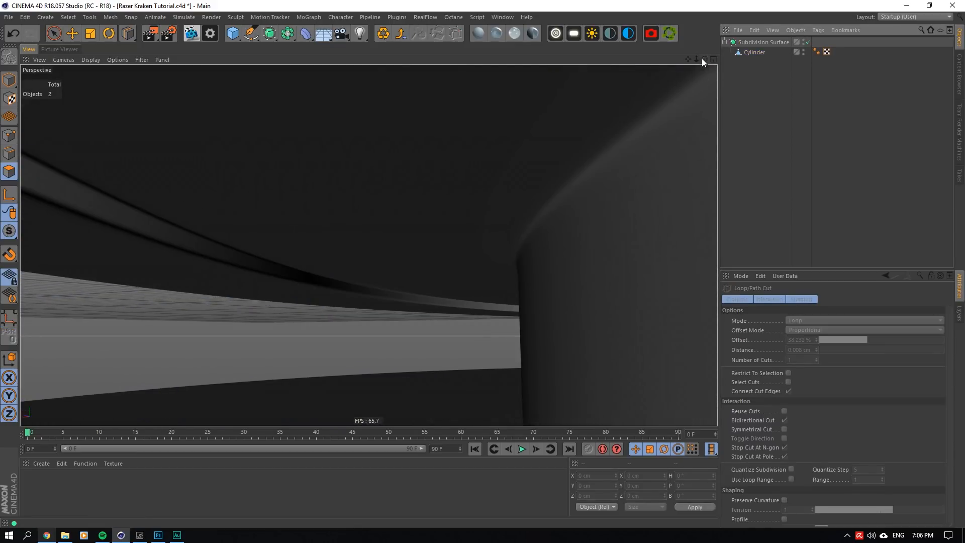
{"action": "left_click_drag", "start_coordinate": [705, 60], "coordinate": [705, 60]}
{"action": "right_click_drag", "start_coordinate": [369, 245], "coordinate": [369, 245], "text": "alt"}
{"action": "middle_click_drag", "start_coordinate": [369, 245], "coordinate": [369, 244], "text": "alt"}
{"action": "left_click_drag", "start_coordinate": [369, 244], "coordinate": [369, 244], "text": "alt"}
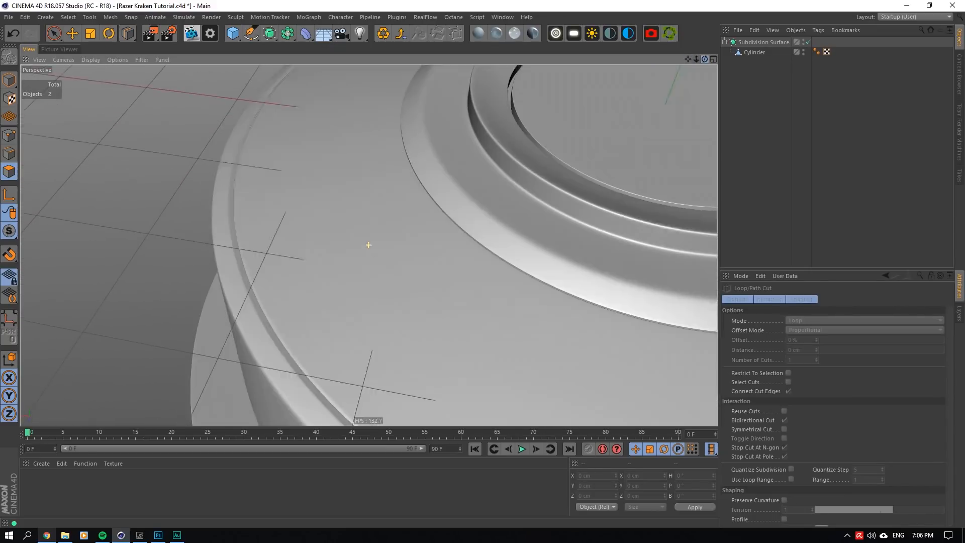
{"action": "right_click_drag", "start_coordinate": [368, 245], "coordinate": [369, 246], "text": "alt"}
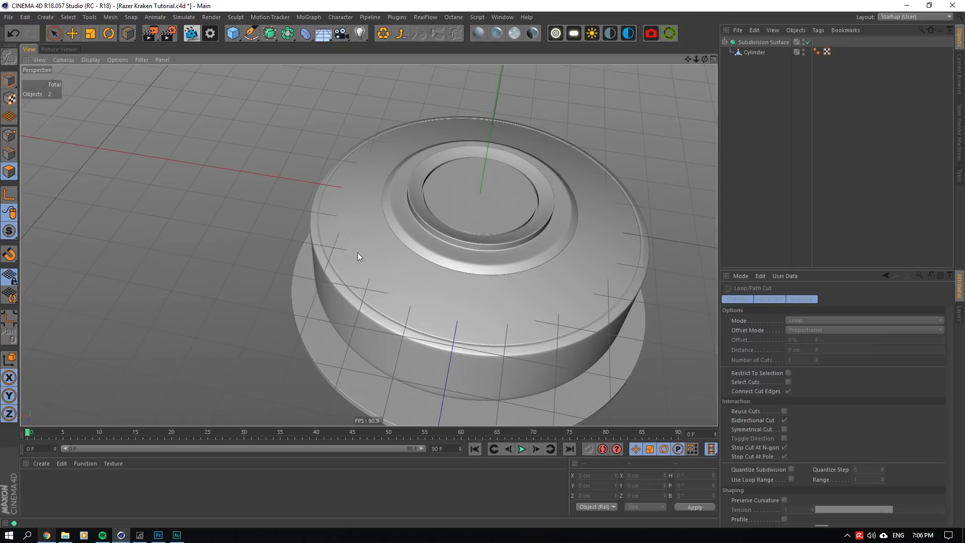
{"action": "key", "text": "ctrl+s"}
- With the Subdivision Surface off, scale the edge loop around the middle of the sloping top face out slightly, to about 6.2 cm across
{"action": "scroll", "coordinate": [450, 267], "scroll_direction": "up", "scroll_amount": 5}
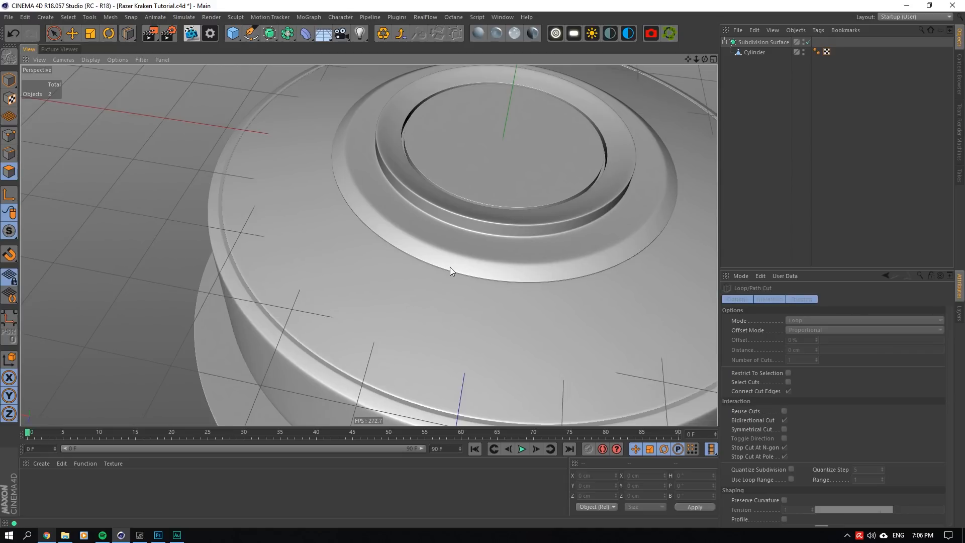
{"action": "left_click_drag", "start_coordinate": [705, 58], "coordinate": [704, 33]}
{"action": "scroll", "coordinate": [491, 188], "scroll_direction": "up", "scroll_amount": 5}
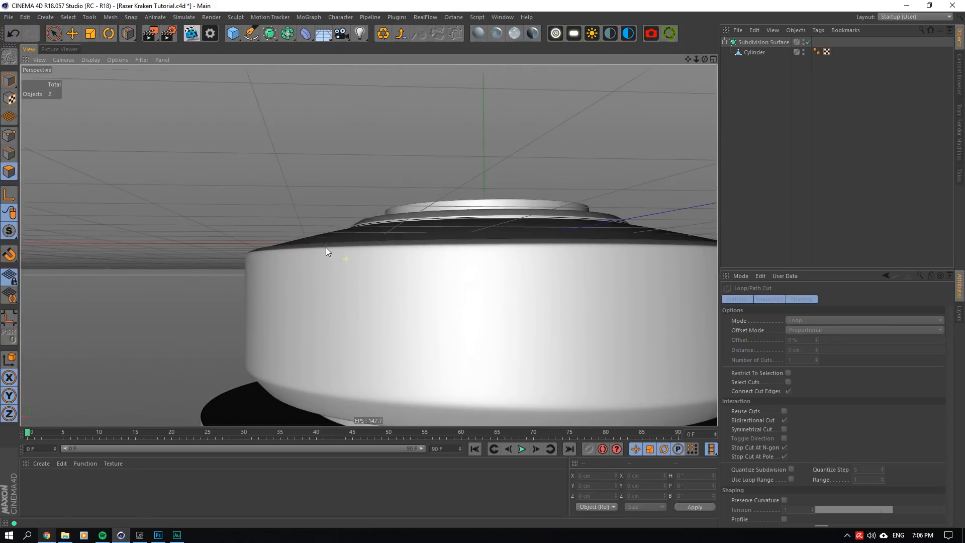
{"action": "left_click", "coordinate": [808, 42]}
{"action": "left_click", "coordinate": [749, 52]}
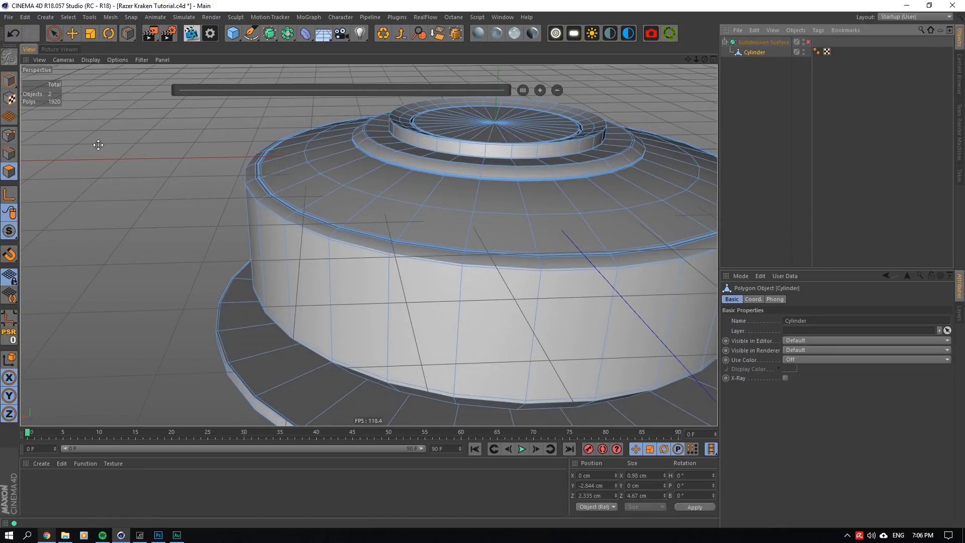
{"action": "left_click", "coordinate": [74, 33]}
{"action": "double_click", "coordinate": [340, 186]}
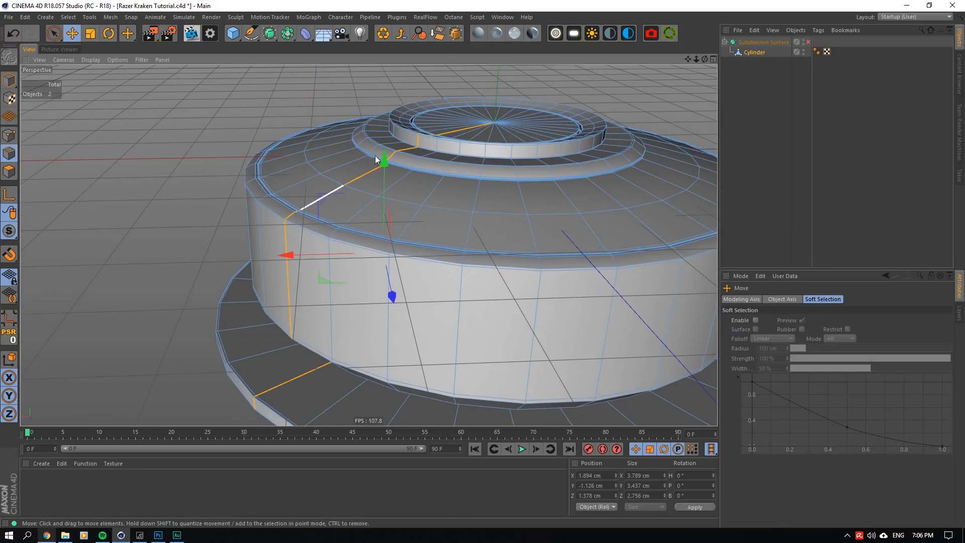
{"action": "left_click", "coordinate": [329, 172]}
{"action": "double_click", "coordinate": [331, 178]}
{"action": "left_click_drag", "start_coordinate": [507, 78], "coordinate": [496, 71]}
{"action": "key", "text": "t"}
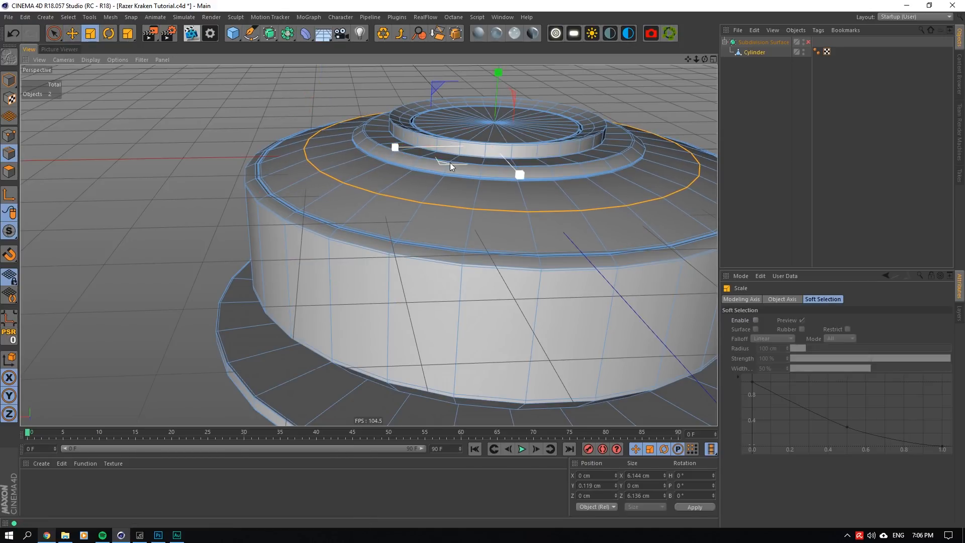
{"action": "left_click_drag", "start_coordinate": [448, 164], "coordinate": [459, 163]}
- Turn the Subdivision Surface on and examine the curvature of the sloping top face from the side
{"action": "left_click", "coordinate": [758, 81]}
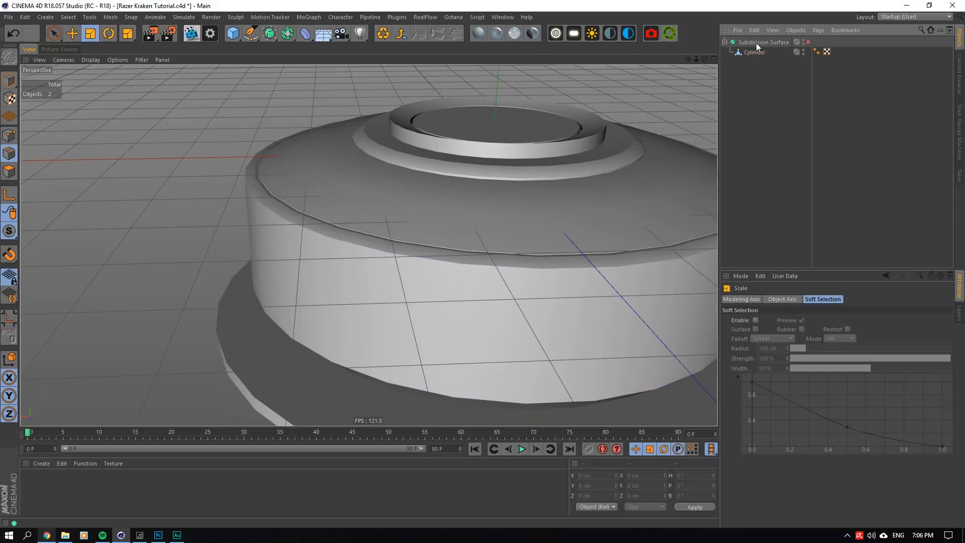
{"action": "left_click_drag", "start_coordinate": [543, 201], "coordinate": [542, 165], "text": "alt"}
{"action": "left_click", "coordinate": [809, 42]}
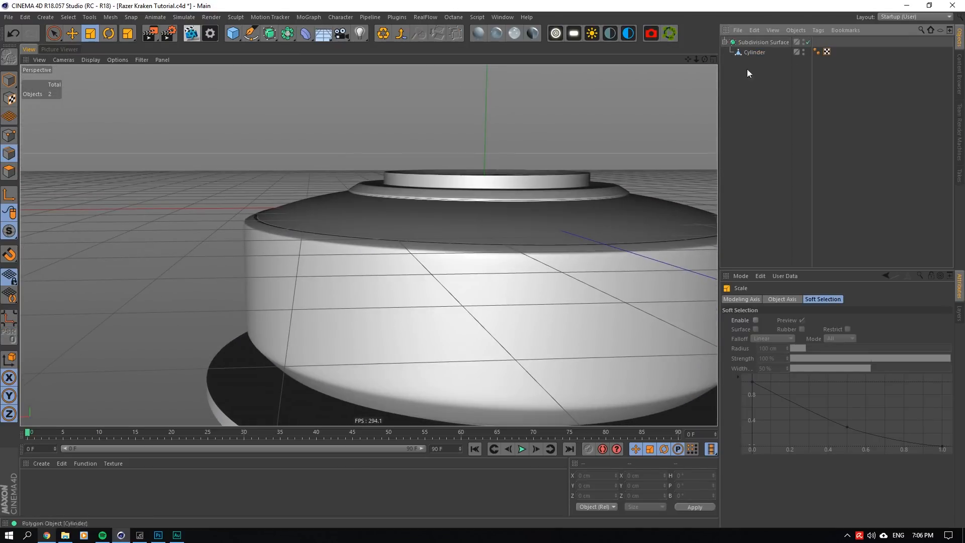
{"action": "scroll", "coordinate": [538, 176], "scroll_direction": "down", "scroll_amount": 5}
{"action": "scroll", "coordinate": [470, 176], "scroll_direction": "up", "scroll_amount": 6}
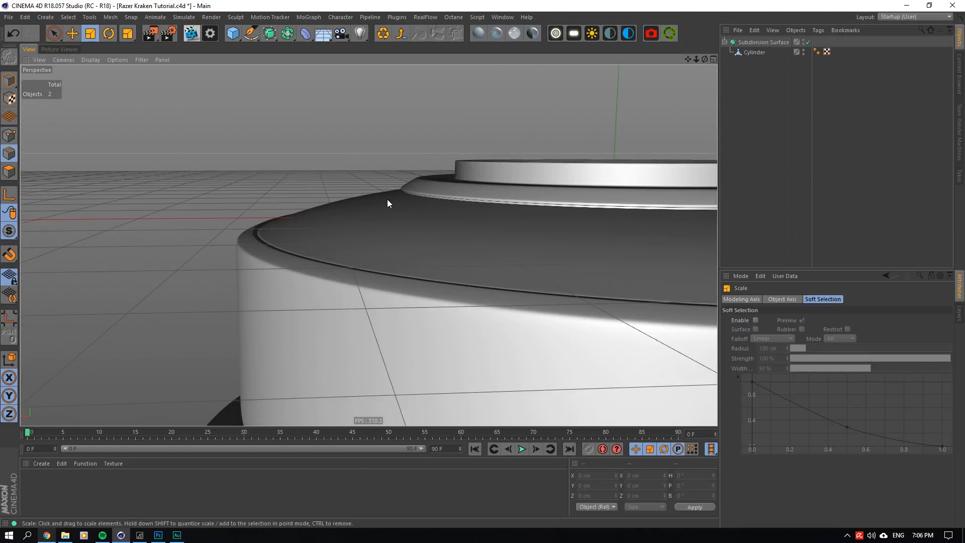
- With the Subdivision Surface off, replace the support loop on the sloping top face beside the outer groove with a new cut at about 95.8%
{"action": "left_click", "coordinate": [808, 42]}
{"action": "left_click", "coordinate": [762, 52]}
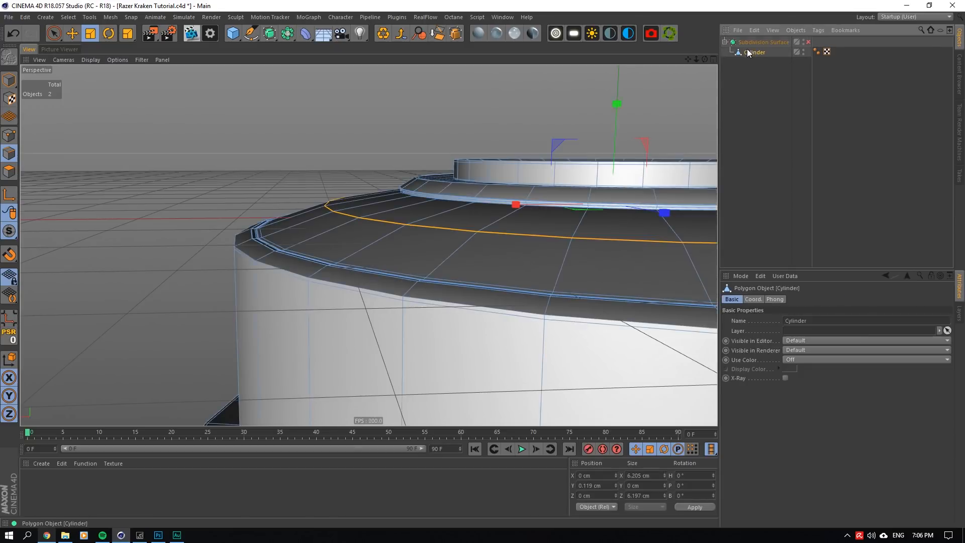
{"action": "scroll", "coordinate": [413, 200], "scroll_direction": "up", "scroll_amount": 10}
{"action": "scroll", "coordinate": [369, 173], "scroll_direction": "down", "scroll_amount": 8}
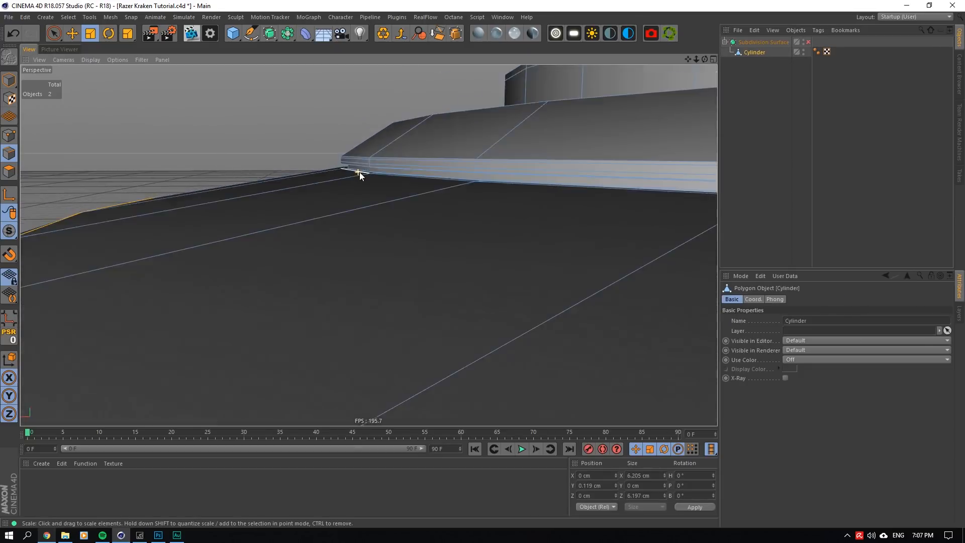
{"action": "scroll", "coordinate": [216, 218], "scroll_direction": "up", "scroll_amount": 9}
{"action": "left_click", "coordinate": [215, 206]}
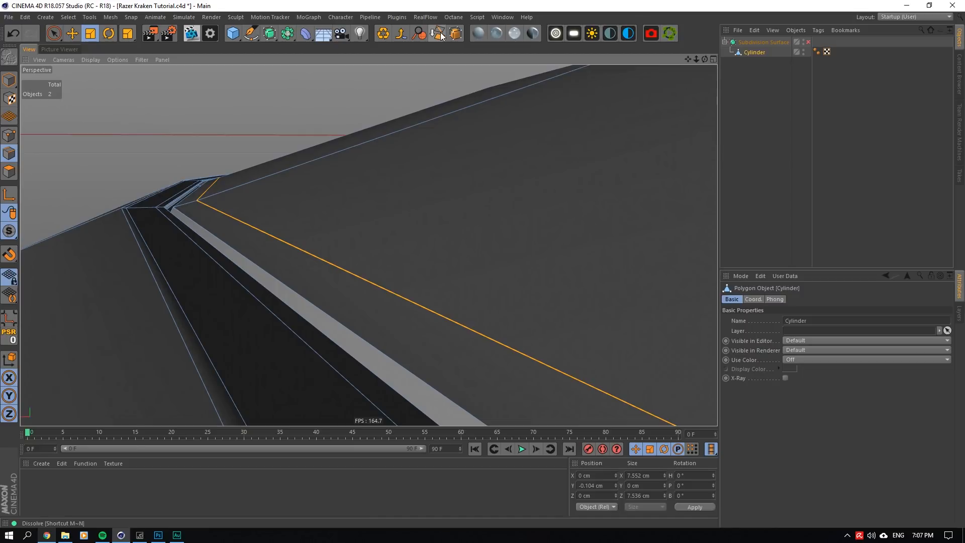
{"action": "right_click", "coordinate": [256, 185]}
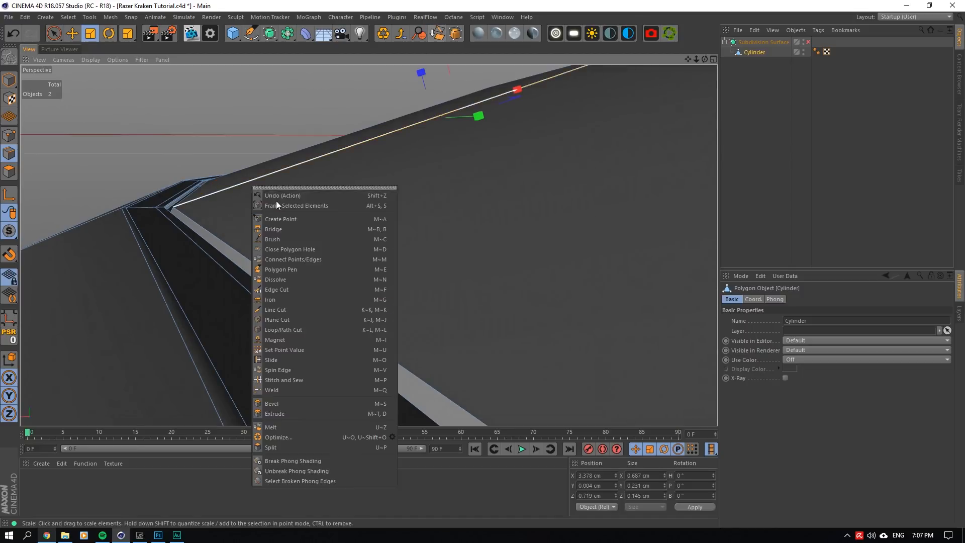
{"action": "left_click", "coordinate": [317, 358]}
{"action": "left_click", "coordinate": [195, 198]}
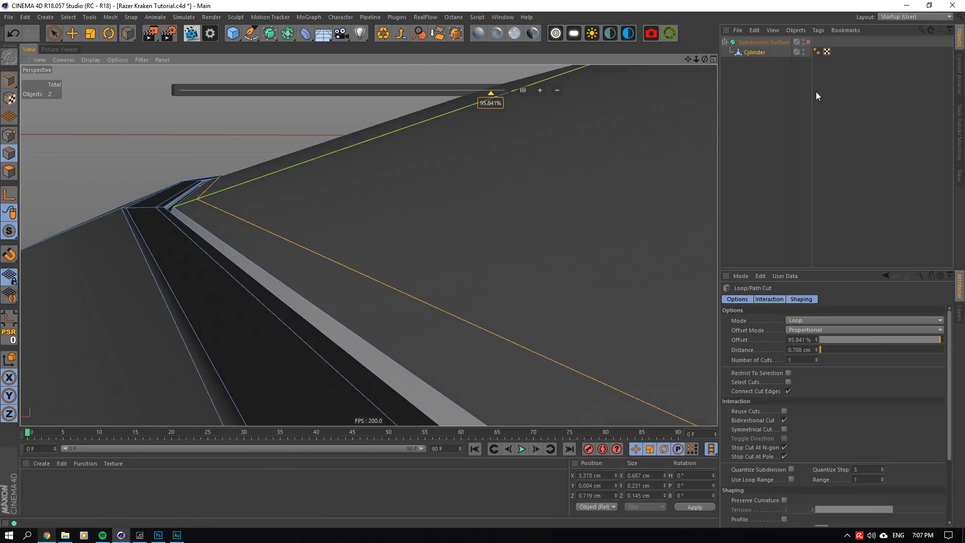
- Turn the Subdivision Surface on and check the whole ear cup's smoothed side profile
{"action": "left_click", "coordinate": [809, 42]}
{"action": "left_click_drag", "start_coordinate": [688, 59], "coordinate": [369, 245]}
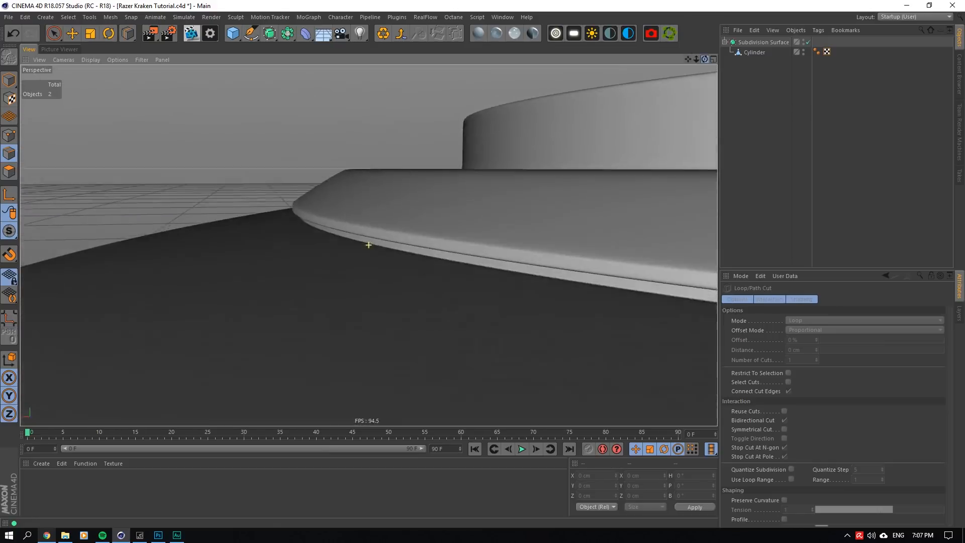
{"action": "right_click_drag", "start_coordinate": [369, 245], "coordinate": [369, 246], "text": "alt"}
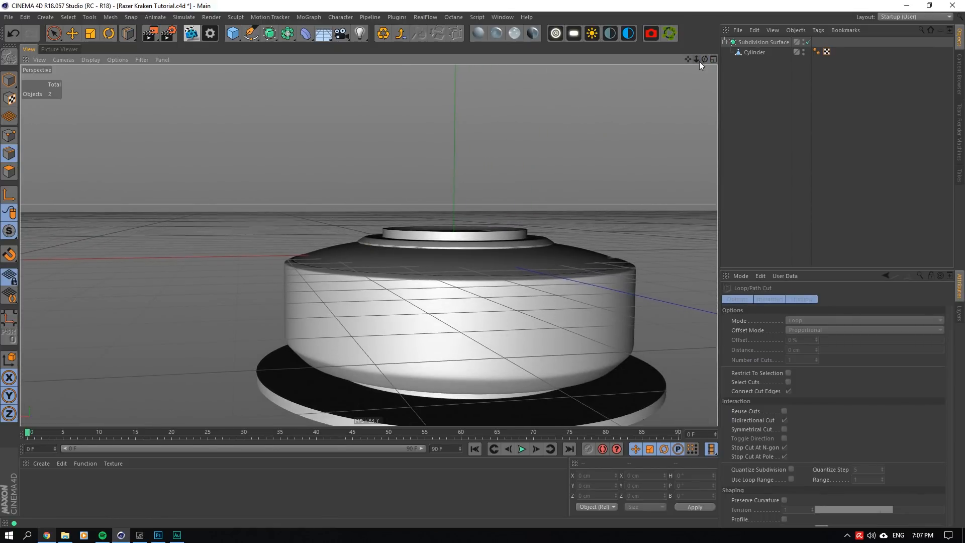
{"action": "left_click_drag", "start_coordinate": [704, 61], "coordinate": [369, 245]}
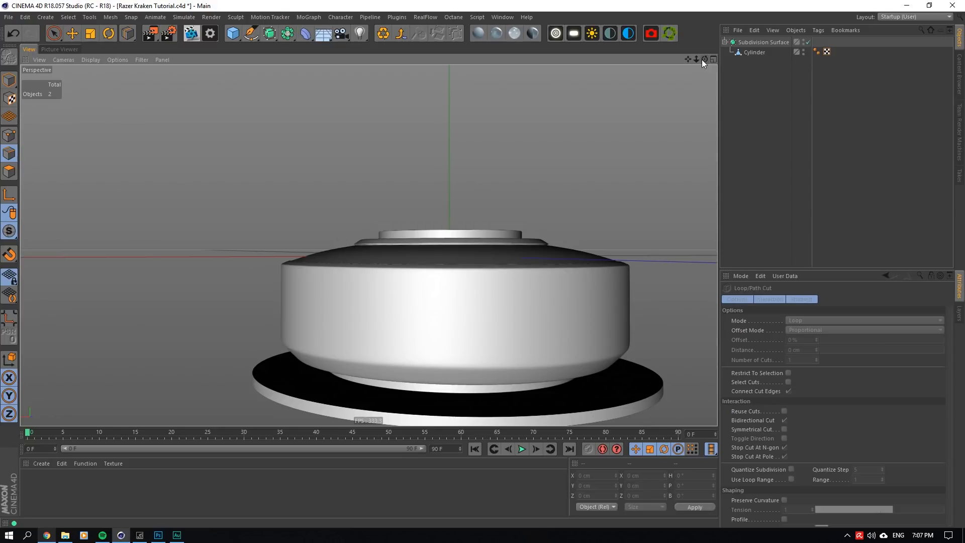
- With the Subdivision Surface off, dissolve the support loop just below the side wall's upper edge and lower that edge loop by about 0.01 cm
{"action": "left_click", "coordinate": [771, 54]}
{"action": "left_click_drag", "start_coordinate": [402, 201], "coordinate": [347, 254], "text": "alt"}
{"action": "right_click_drag", "start_coordinate": [295, 270], "coordinate": [199, 90], "text": "alt"}
{"action": "left_click", "coordinate": [73, 34]}
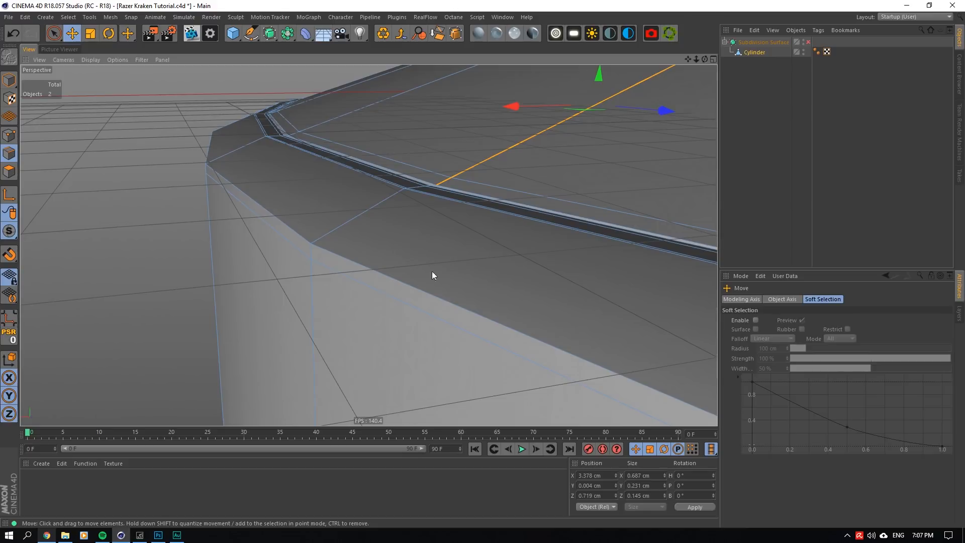
{"action": "left_click", "coordinate": [396, 292]}
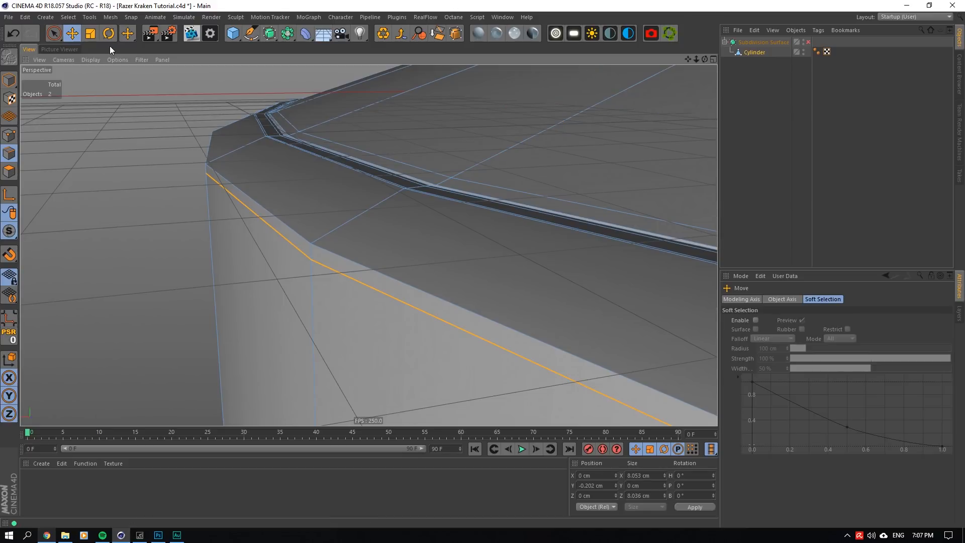
{"action": "key", "text": "ctrl+BackSpace"}
{"action": "double_click", "coordinate": [279, 207]}
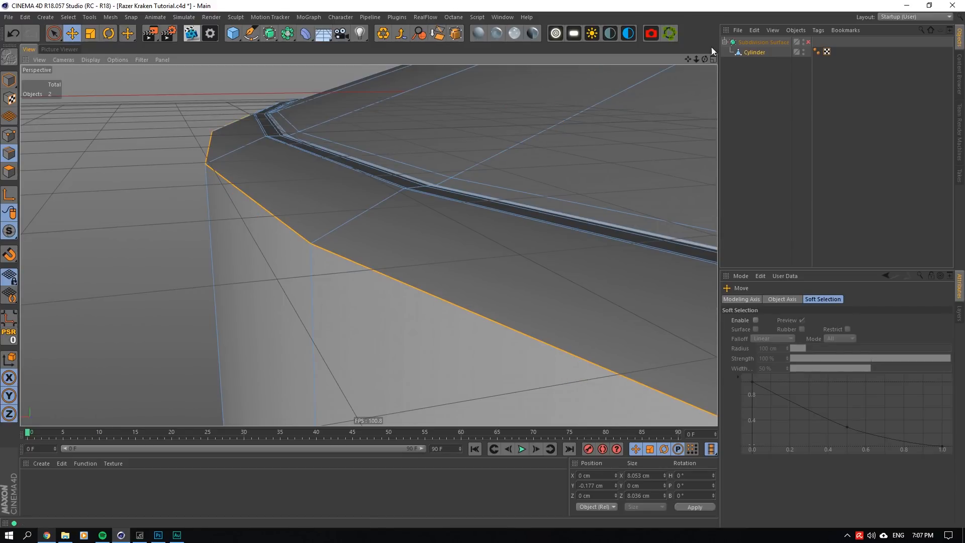
{"action": "mouse_move", "coordinate": [704, 60]}
{"action": "left_mouse_down"}
{"action": "mouse_move", "coordinate": [784, 59]}
{"action": "mouse_move", "coordinate": [701, 57]}
{"action": "left_mouse_up"}
{"action": "left_click_drag", "start_coordinate": [683, 102], "coordinate": [682, 110]}
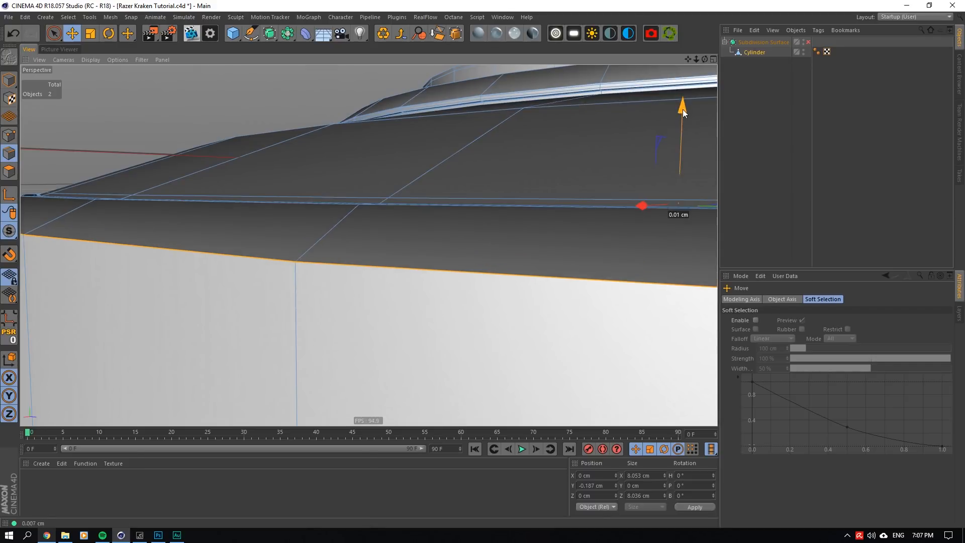
- Add the two edge loops at the side wall's lower edge to the selection and scale all three loops out to about 8.13 cm across
{"action": "scroll", "coordinate": [524, 163], "scroll_direction": "down", "scroll_amount": 5}
{"action": "scroll", "coordinate": [505, 178], "scroll_direction": "down", "scroll_amount": 5}
{"action": "scroll", "coordinate": [477, 232], "scroll_direction": "up", "scroll_amount": 8}
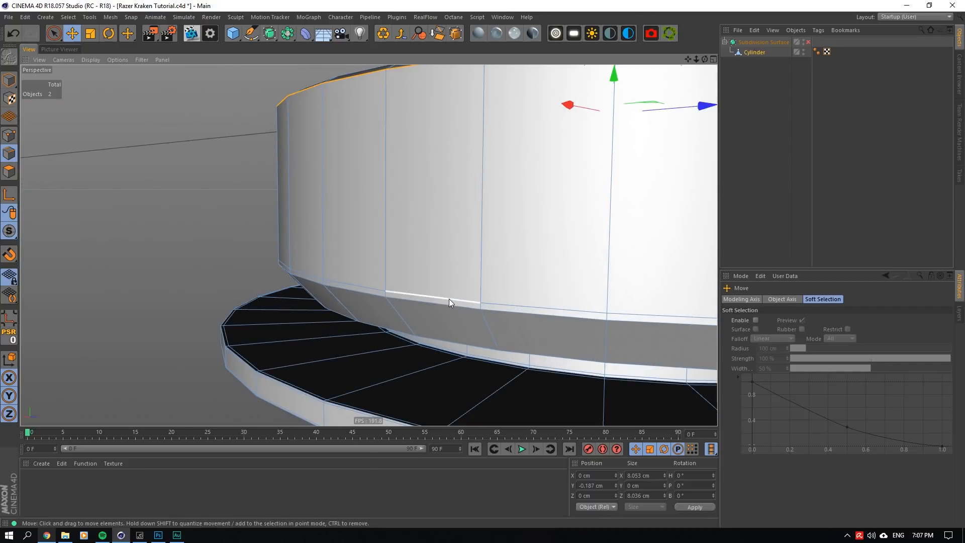
{"action": "double_click", "coordinate": [446, 304], "text": "shift"}
{"action": "double_click", "coordinate": [445, 308], "text": "shift"}
{"action": "left_click_drag", "start_coordinate": [705, 59], "coordinate": [459, 39]}
{"action": "left_click", "coordinate": [90, 33]}
{"action": "scroll", "coordinate": [559, 193], "scroll_direction": "up", "scroll_amount": 2}
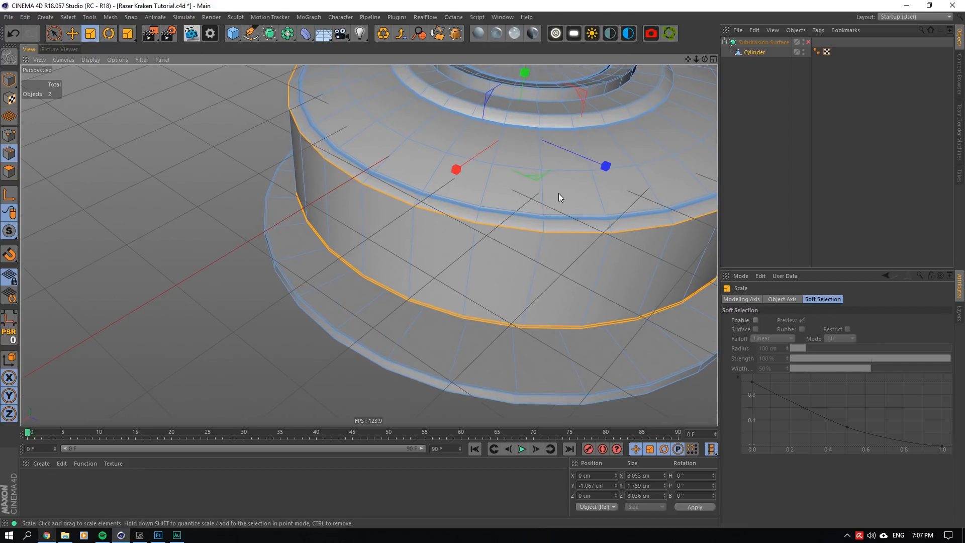
{"action": "left_click_drag", "start_coordinate": [539, 177], "coordinate": [545, 177]}
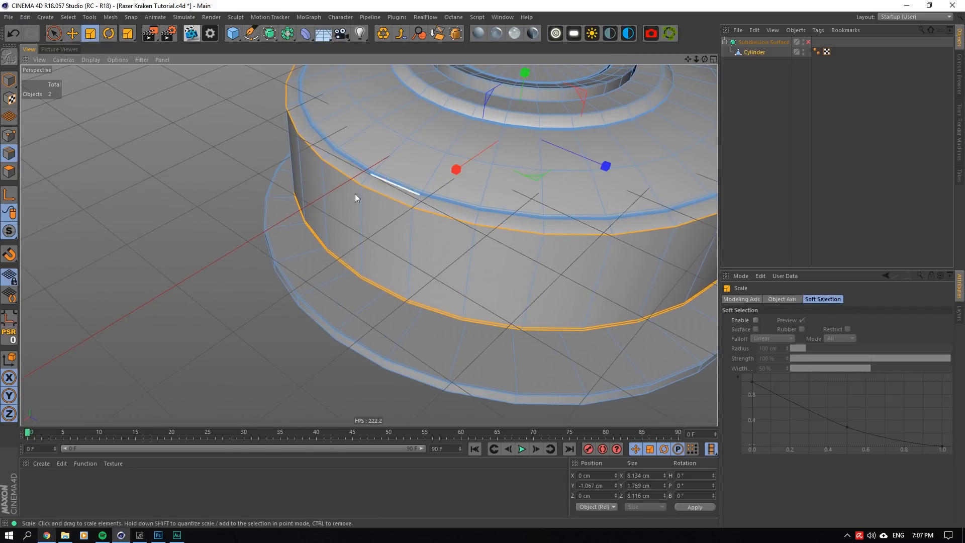
- Cut a support loop around the side wall just below its upper edge at about 2.1%, and turn the Subdivision Surface back on
{"action": "scroll", "coordinate": [355, 194], "scroll_direction": "up", "scroll_amount": 4}
{"action": "right_click", "coordinate": [437, 151]}
{"action": "left_click", "coordinate": [469, 315]}
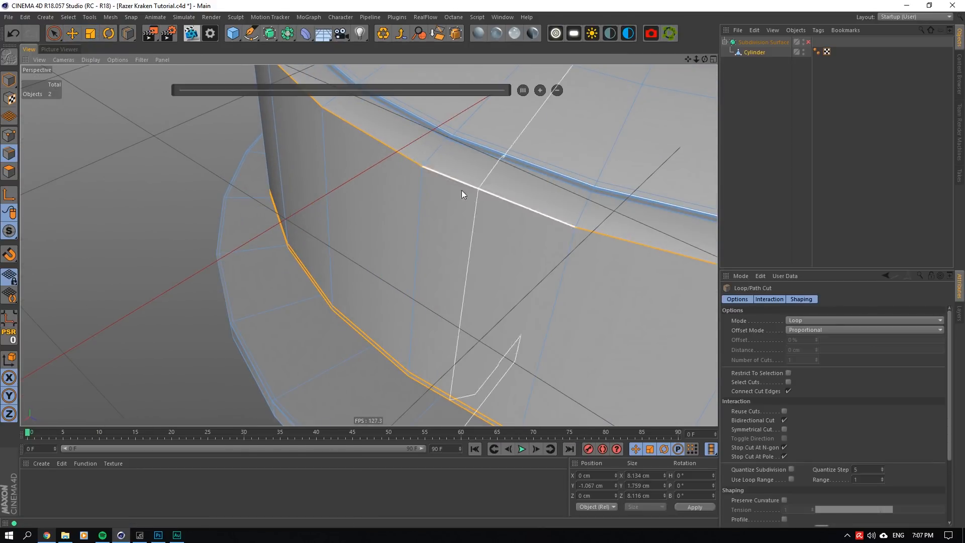
{"action": "left_click", "coordinate": [420, 174]}
{"action": "left_click", "coordinate": [808, 42]}
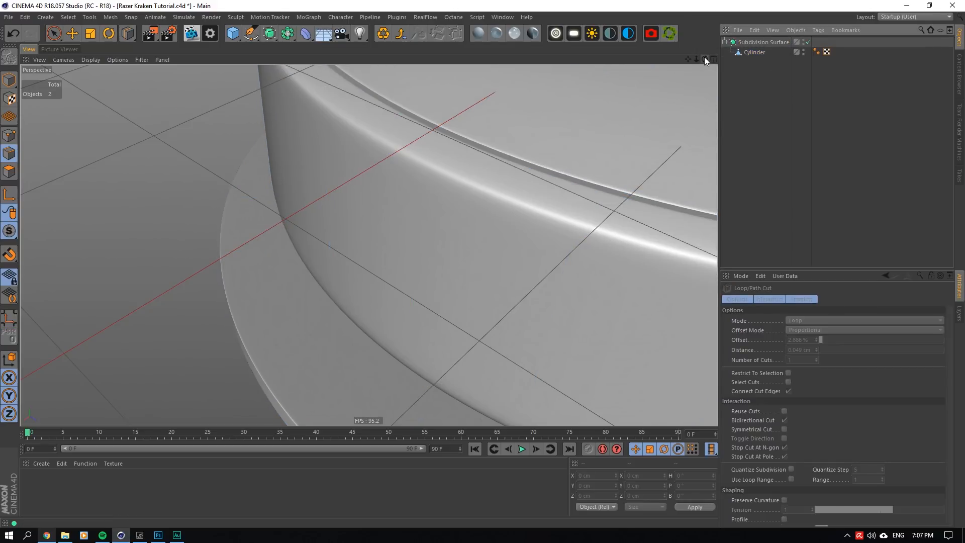
- Save the project and compare the ear cup with the Subdivision Surface off and on
{"action": "mouse_move", "coordinate": [705, 59]}
{"action": "left_mouse_down"}
{"action": "mouse_move", "coordinate": [705, 70]}
{"action": "mouse_move", "coordinate": [705, 48]}
{"action": "mouse_move", "coordinate": [705, 73]}
{"action": "left_mouse_up"}
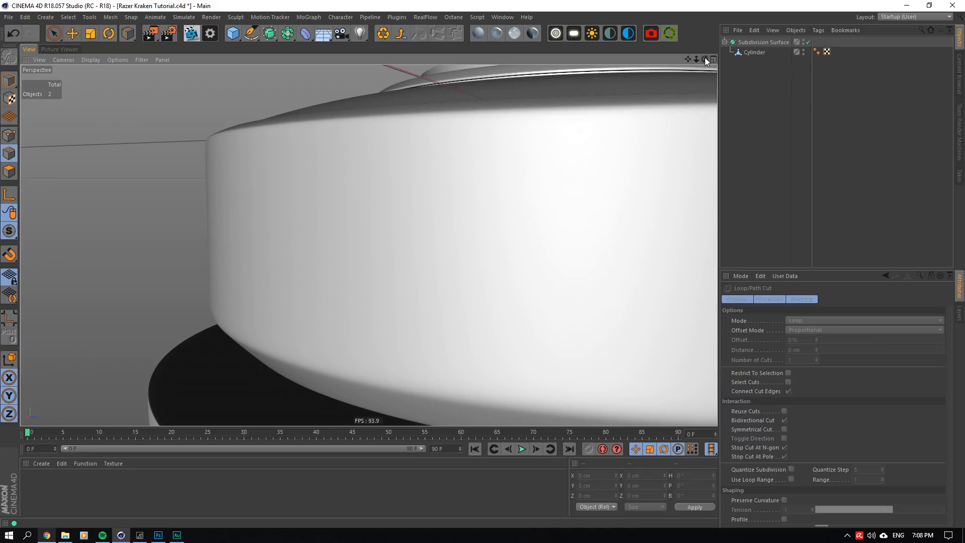
{"action": "key", "text": "ctrl+s"}
{"action": "left_click_drag", "start_coordinate": [705, 57], "coordinate": [786, 64]}
{"action": "left_click", "coordinate": [808, 42]}
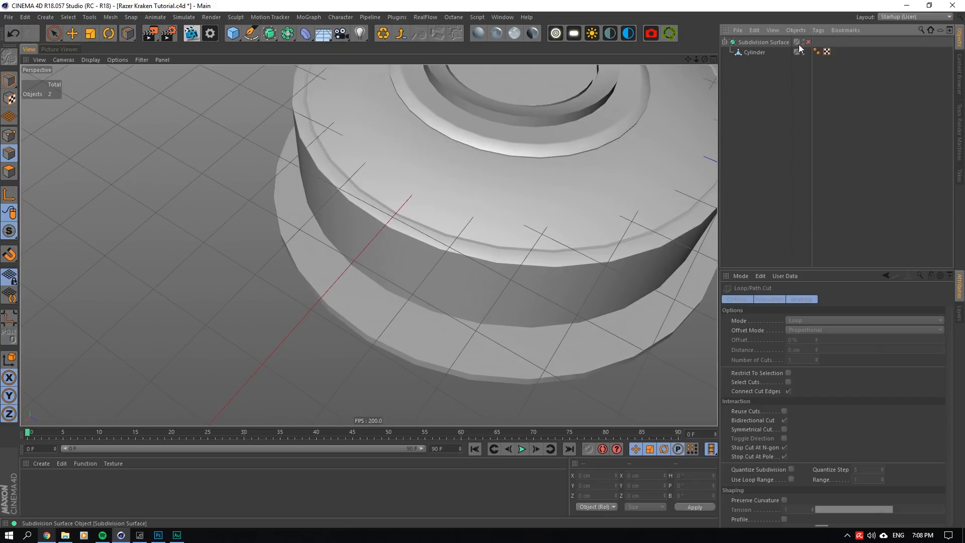
{"action": "left_click", "coordinate": [808, 42]}
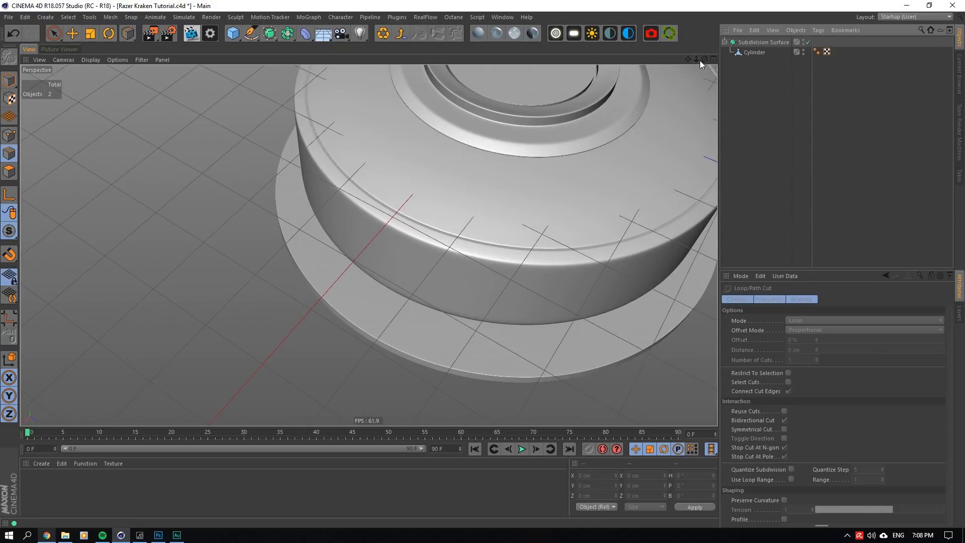
{"action": "left_click_drag", "start_coordinate": [705, 59], "coordinate": [653, 9]}
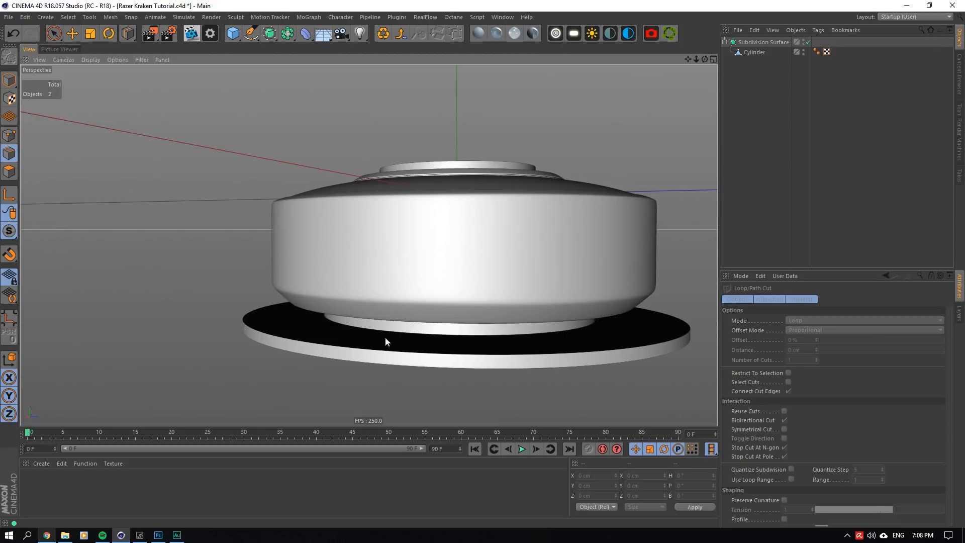
- With the Subdivision Surface off, select the flange's bottom rim loop and its neighbouring support loop and raise them to Y about -2.76 cm
{"action": "left_click", "coordinate": [808, 43]}
{"action": "left_click", "coordinate": [755, 52]}
{"action": "left_click_drag", "start_coordinate": [163, 287], "coordinate": [162, 217], "text": "alt"}
{"action": "left_click", "coordinate": [9, 171]}
{"action": "left_click", "coordinate": [53, 34]}
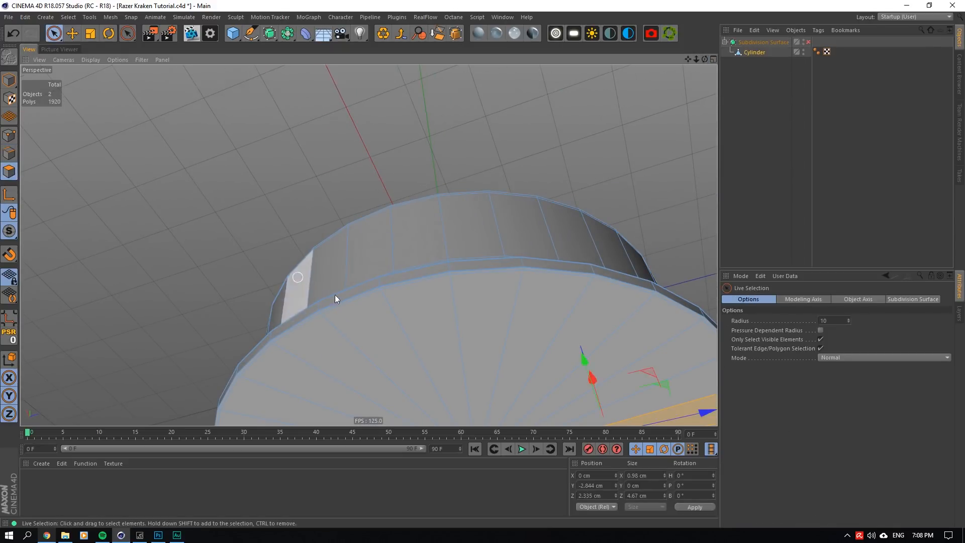
{"action": "right_click_drag", "start_coordinate": [334, 294], "coordinate": [445, 383], "text": "alt"}
{"action": "mouse_move", "coordinate": [423, 376]}
{"action": "left_mouse_down"}
{"action": "mouse_move", "coordinate": [412, 342]}
{"action": "mouse_move", "coordinate": [422, 371]}
{"action": "mouse_move", "coordinate": [423, 341]}
{"action": "mouse_move", "coordinate": [405, 341]}
{"action": "left_mouse_up"}
{"action": "left_click", "coordinate": [9, 153]}
{"action": "right_click_drag", "start_coordinate": [404, 340], "coordinate": [271, 161], "text": "alt"}
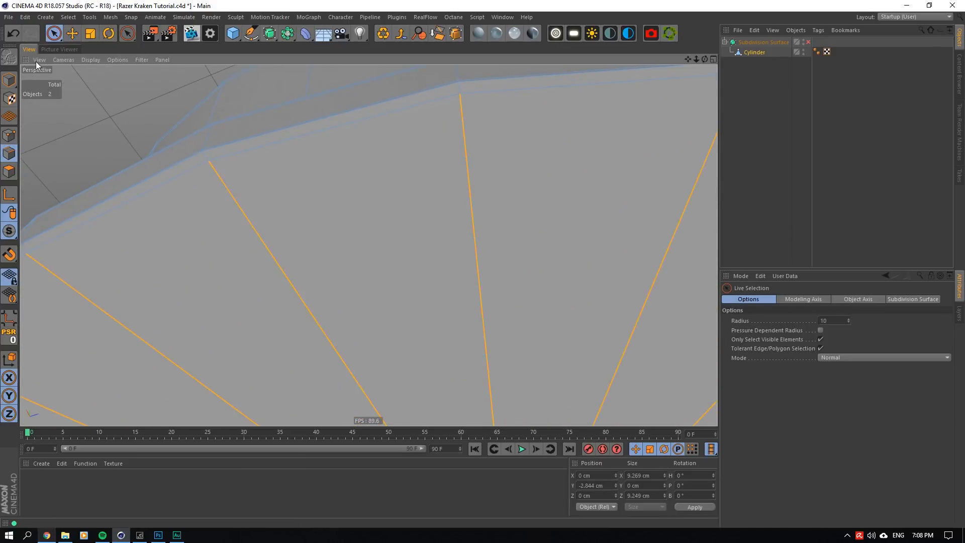
{"action": "left_click", "coordinate": [72, 34]}
{"action": "double_click", "coordinate": [237, 144], "text": "shift"}
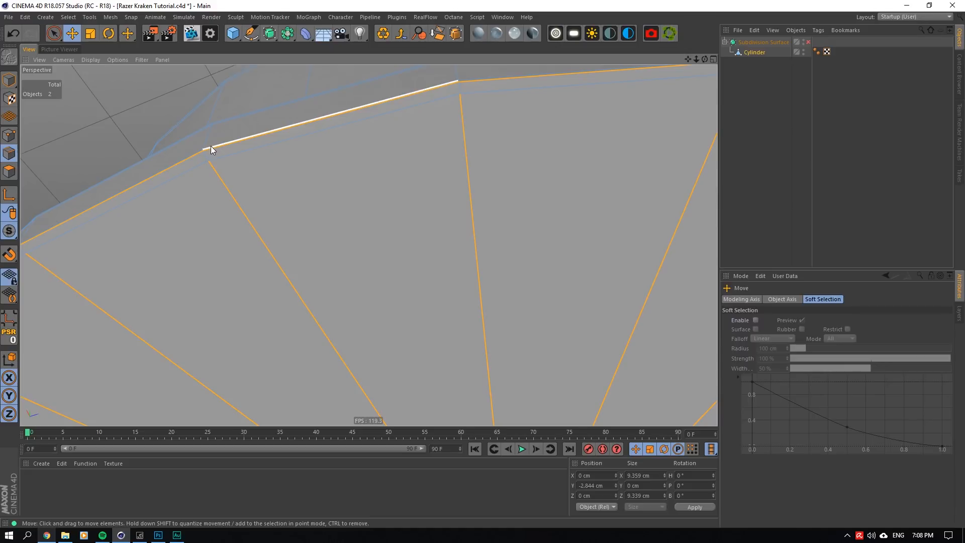
{"action": "double_click", "coordinate": [210, 146], "text": "shift"}
{"action": "left_click_drag", "start_coordinate": [436, 90], "coordinate": [436, 153], "text": "alt"}
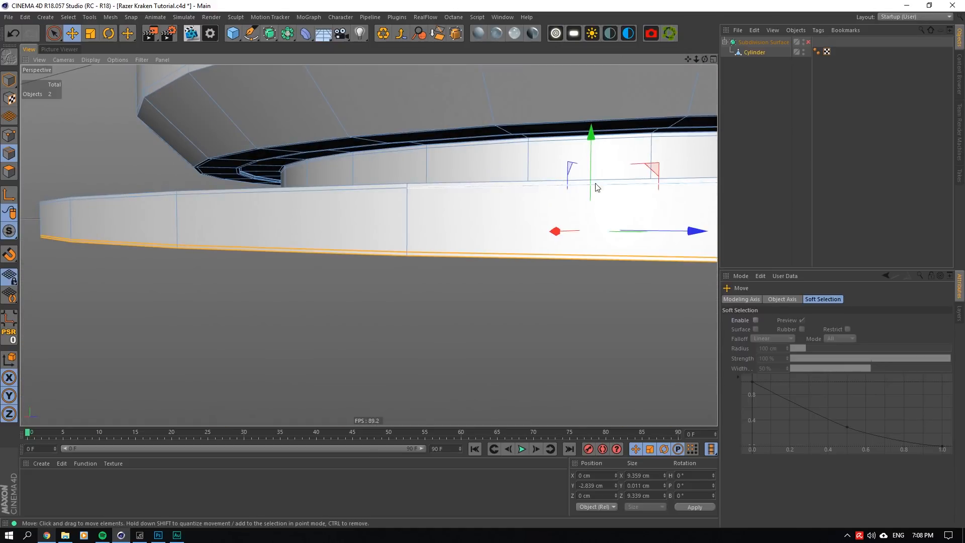
{"action": "left_click_drag", "start_coordinate": [592, 140], "coordinate": [591, 132]}
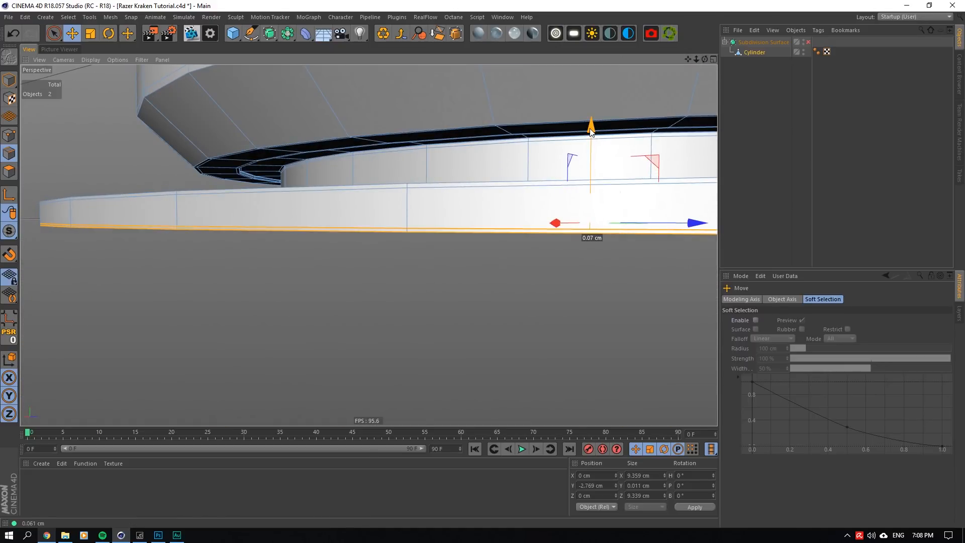
- Turn the Subdivision Surface back on and raise the flange's bottom edge loops to Y about -2.74 cm to thin the rim
{"action": "left_click", "coordinate": [808, 42]}
{"action": "left_click", "coordinate": [743, 62]}
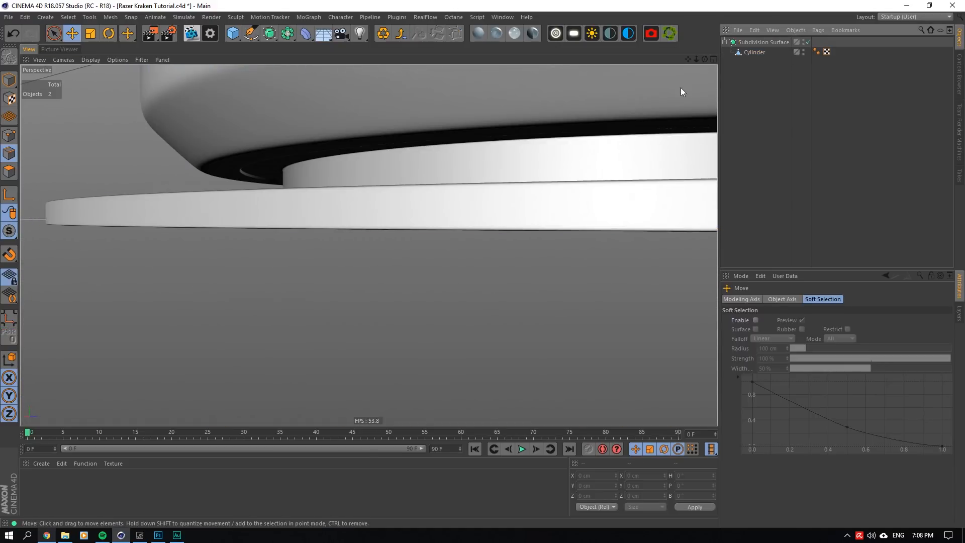
{"action": "left_click", "coordinate": [755, 53]}
{"action": "left_click", "coordinate": [741, 65]}
{"action": "left_click", "coordinate": [747, 53]}
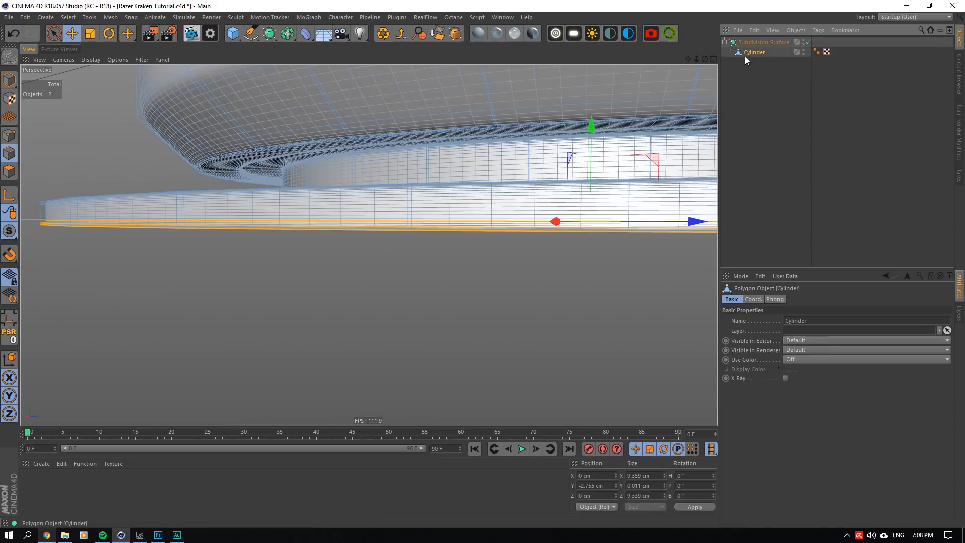
{"action": "left_click_drag", "start_coordinate": [594, 124], "coordinate": [596, 122]}
{"action": "left_click", "coordinate": [741, 62]}
{"action": "left_click_drag", "start_coordinate": [696, 60], "coordinate": [695, 59]}
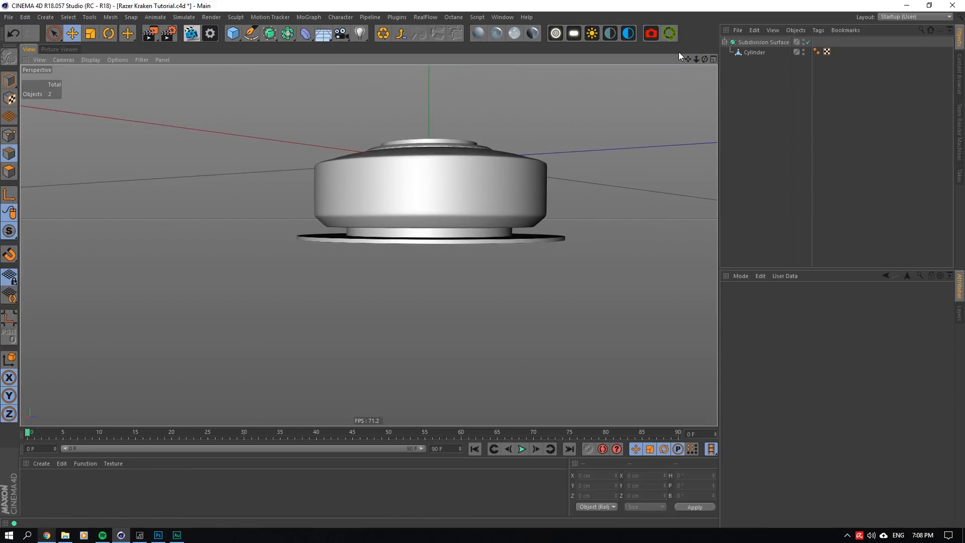
{"action": "scroll", "coordinate": [408, 193], "scroll_direction": "up", "scroll_amount": 2}
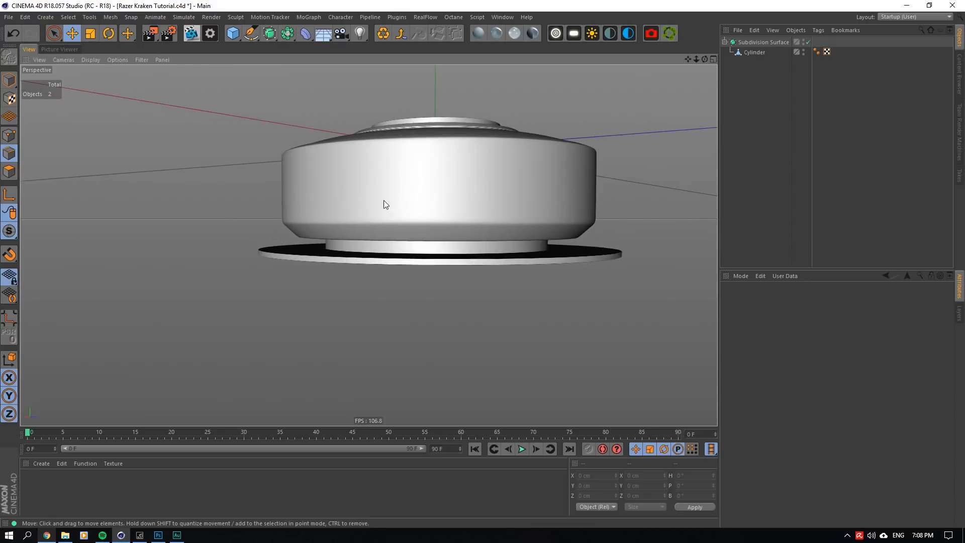
{"action": "scroll", "coordinate": [352, 241], "scroll_direction": "up", "scroll_amount": 2}
{"action": "scroll", "coordinate": [319, 280], "scroll_direction": "up", "scroll_amount": 5}
- Raise the flange's bottom edge loops slightly more to Y about -2.73 cm and save the project
{"action": "left_click", "coordinate": [749, 53]}
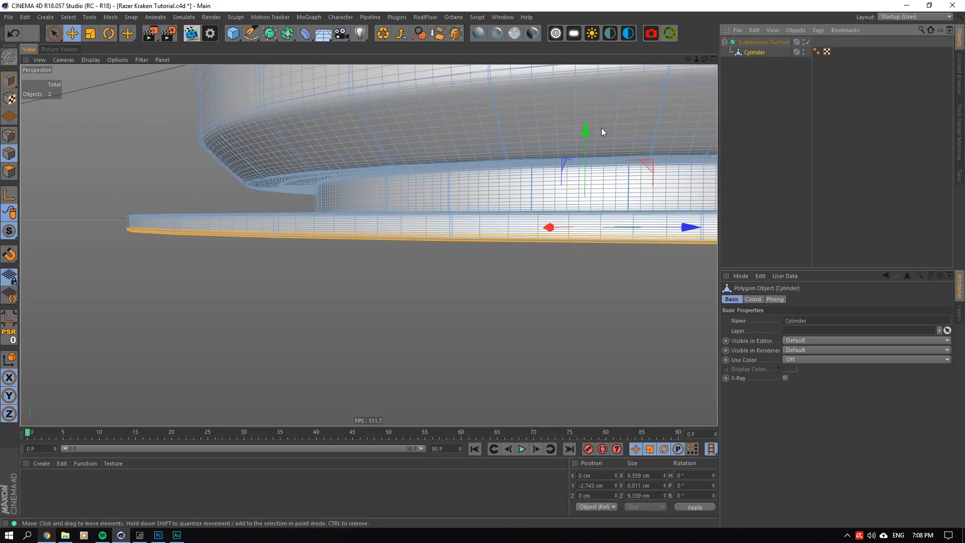
{"action": "left_click_drag", "start_coordinate": [588, 130], "coordinate": [602, 127]}
{"action": "left_click", "coordinate": [744, 80]}
{"action": "left_click_drag", "start_coordinate": [697, 59], "coordinate": [705, 95]}
{"action": "scroll", "coordinate": [394, 231], "scroll_direction": "up", "scroll_amount": 4}
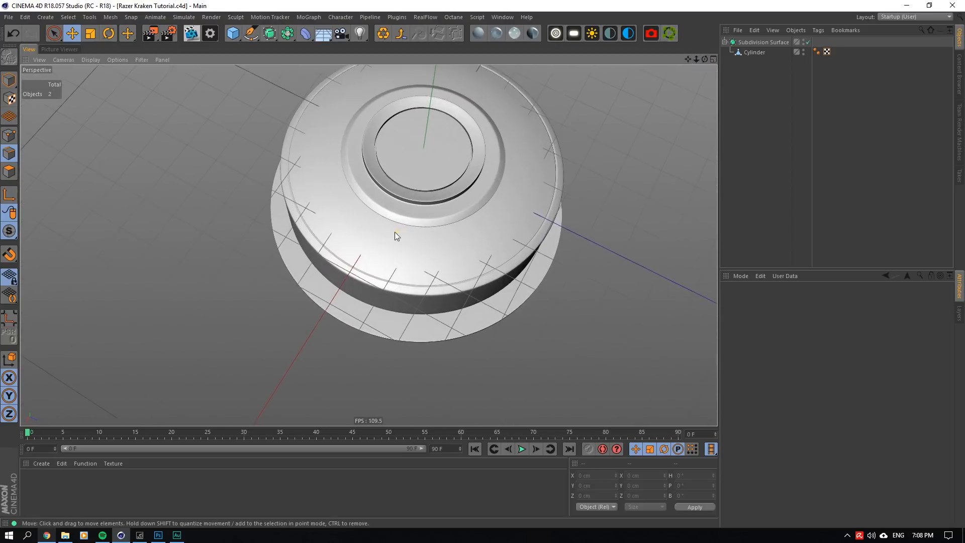
{"action": "left_click_drag", "start_coordinate": [704, 59], "coordinate": [705, 37]}
{"action": "left_click_drag", "start_coordinate": [369, 244], "coordinate": [372, 291], "text": "alt"}
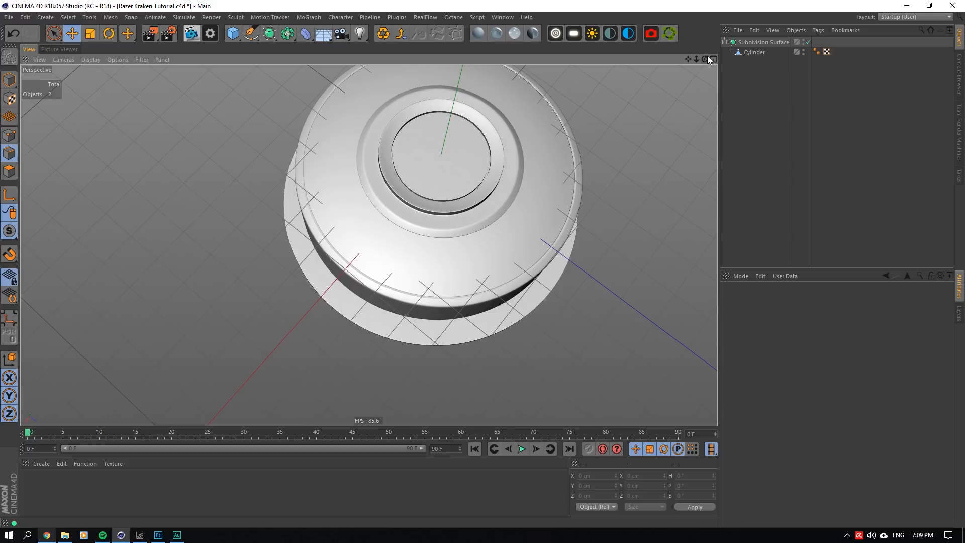
- With the Subdivision Surface off, ring-select the ear cup's side-wall polygons, including the narrow band along the wall's lower edge
{"action": "left_click", "coordinate": [808, 43]}
{"action": "left_click", "coordinate": [755, 52]}
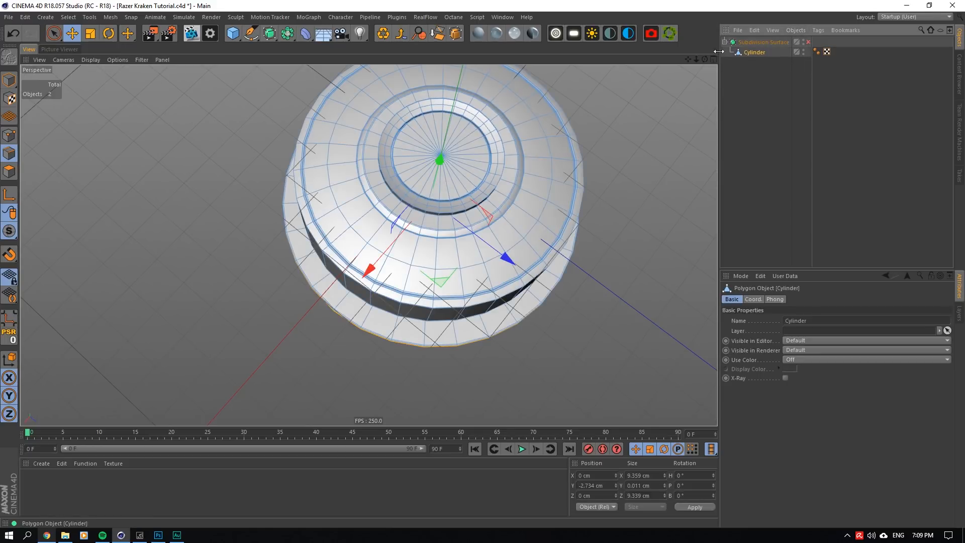
{"action": "left_click_drag", "start_coordinate": [423, 336], "coordinate": [416, 279], "text": "alt"}
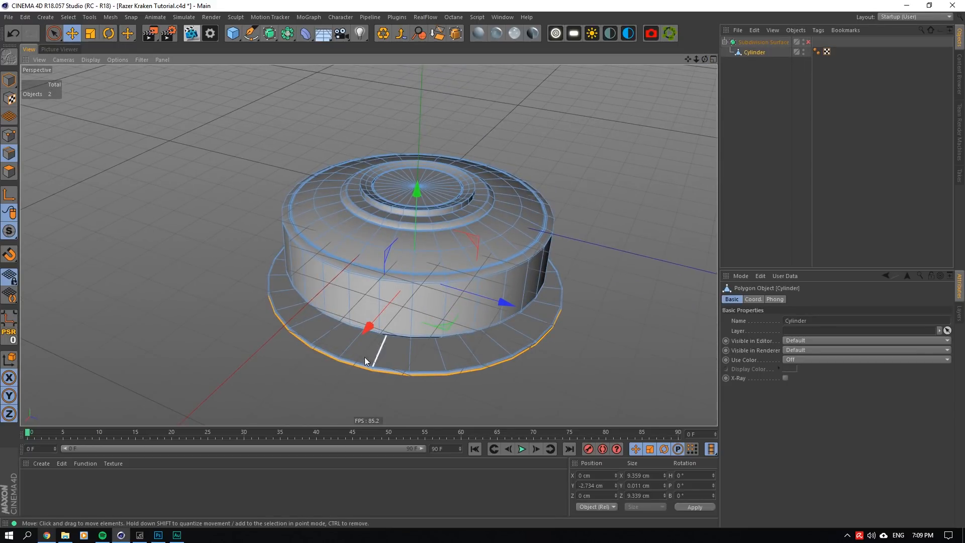
{"action": "scroll", "coordinate": [364, 357], "scroll_direction": "up", "scroll_amount": 3}
{"action": "left_click_drag", "start_coordinate": [364, 357], "coordinate": [361, 315], "text": "alt"}
{"action": "scroll", "coordinate": [361, 315], "scroll_direction": "up", "scroll_amount": 3}
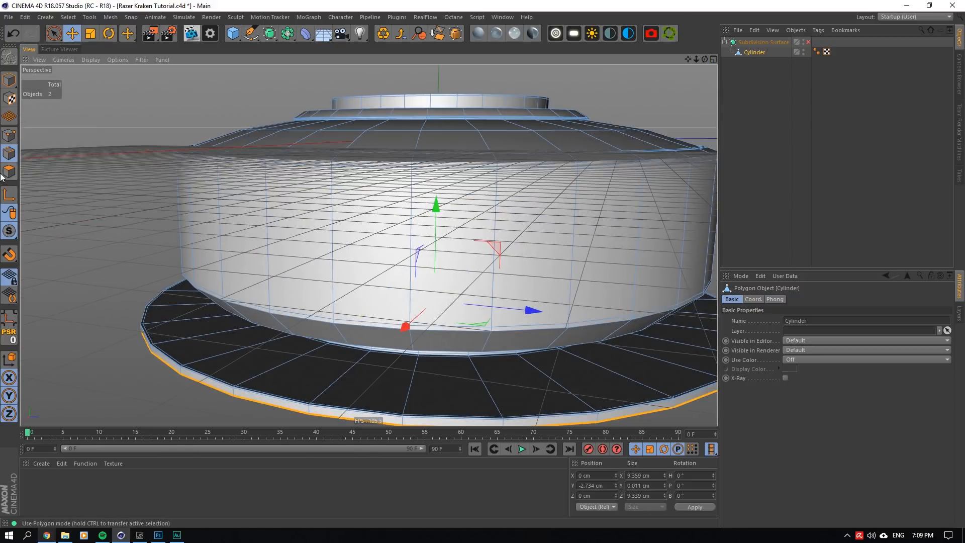
{"action": "key", "text": "Return"}
{"action": "left_click", "coordinate": [69, 18]}
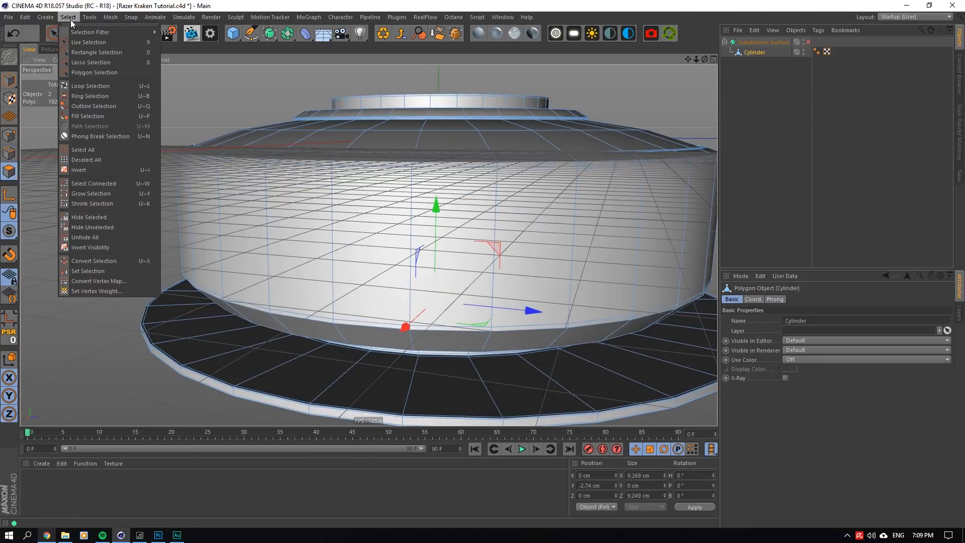
{"action": "left_click", "coordinate": [94, 96]}
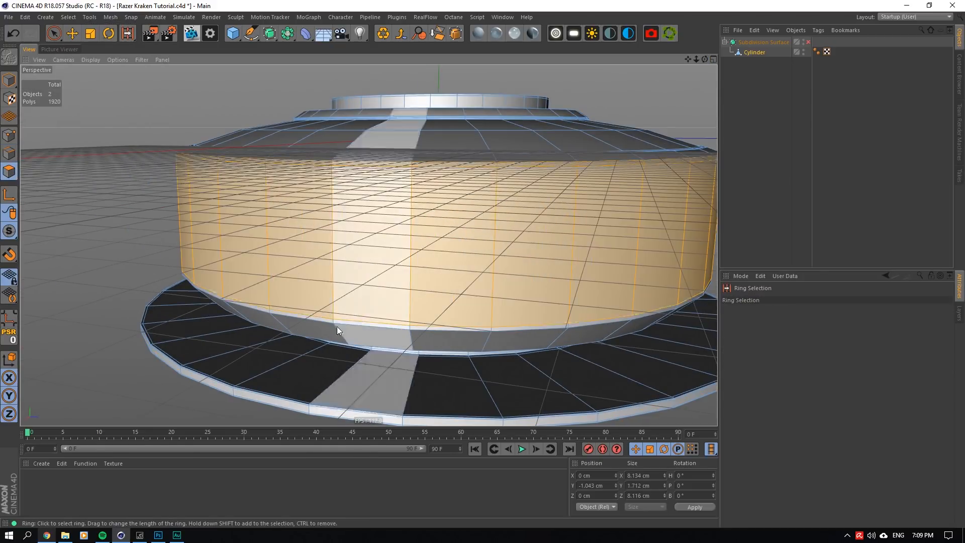
{"action": "left_click", "coordinate": [336, 324]}
- Split the selected side-wall polygons into a separate polygon object
{"action": "scroll", "coordinate": [371, 247], "scroll_direction": "down", "scroll_amount": 5}
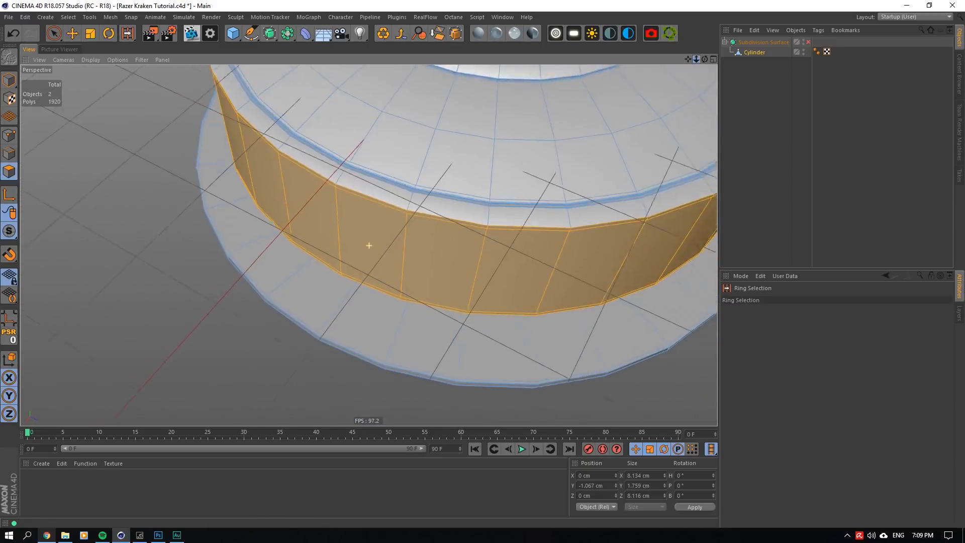
{"action": "left_click_drag", "start_coordinate": [371, 248], "coordinate": [638, 74], "text": "alt"}
{"action": "right_click", "coordinate": [417, 234]}
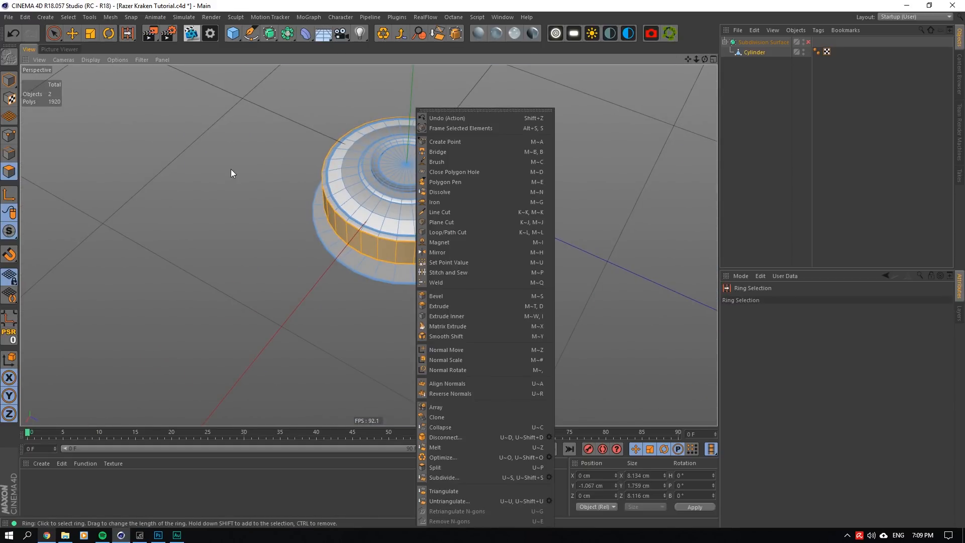
{"action": "left_click", "coordinate": [443, 162]}
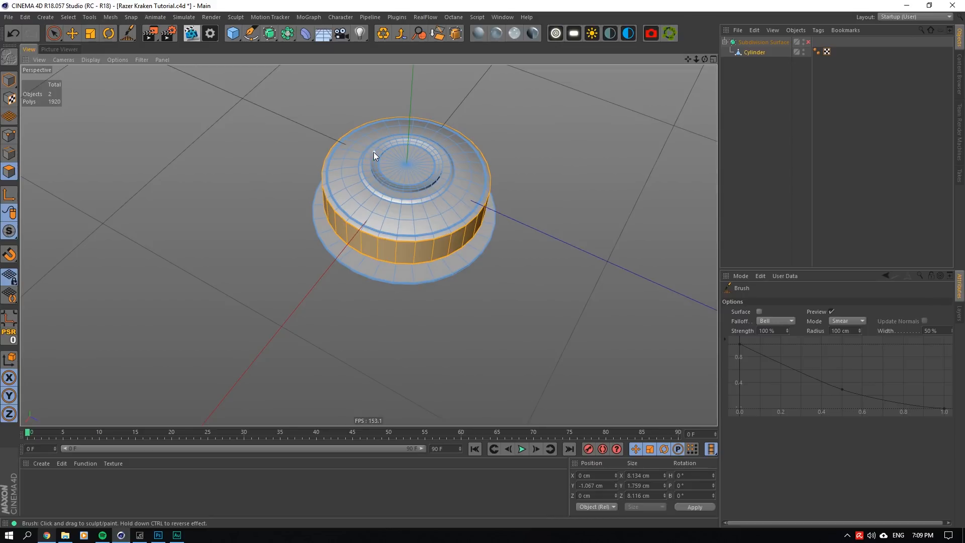
{"action": "scroll", "coordinate": [373, 152], "scroll_direction": "up", "scroll_amount": 5}
{"action": "right_click", "coordinate": [402, 174]}
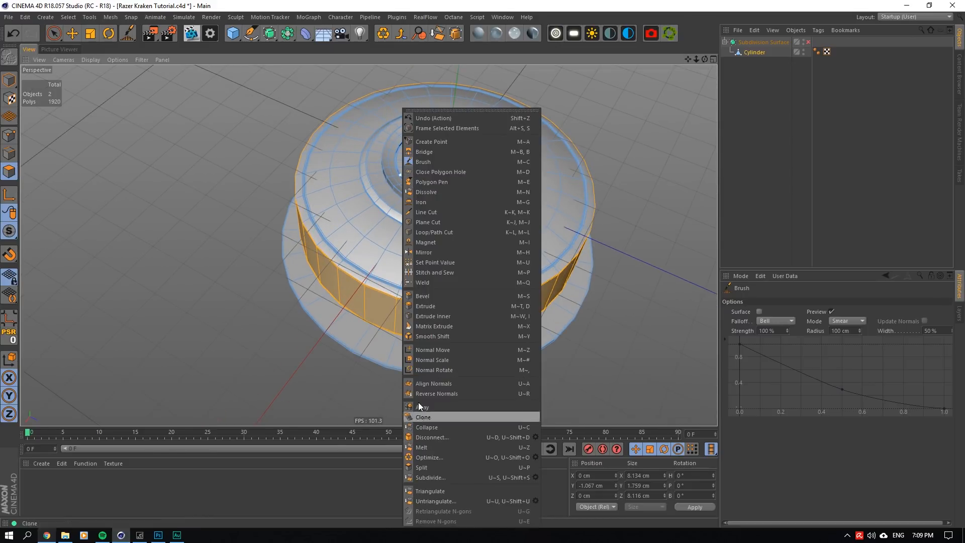
{"action": "left_click", "coordinate": [428, 463]}
- Move the split-off ring out of the Subdivision Surface and scale it in X and Z to about 8.62 cm across
{"action": "left_click", "coordinate": [751, 62]}
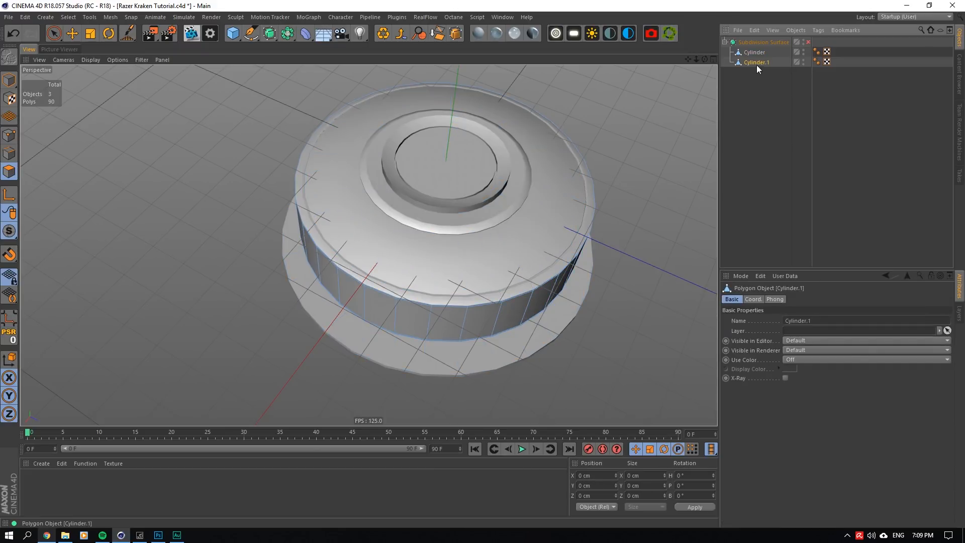
{"action": "left_click_drag", "start_coordinate": [753, 36], "coordinate": [750, 40]}
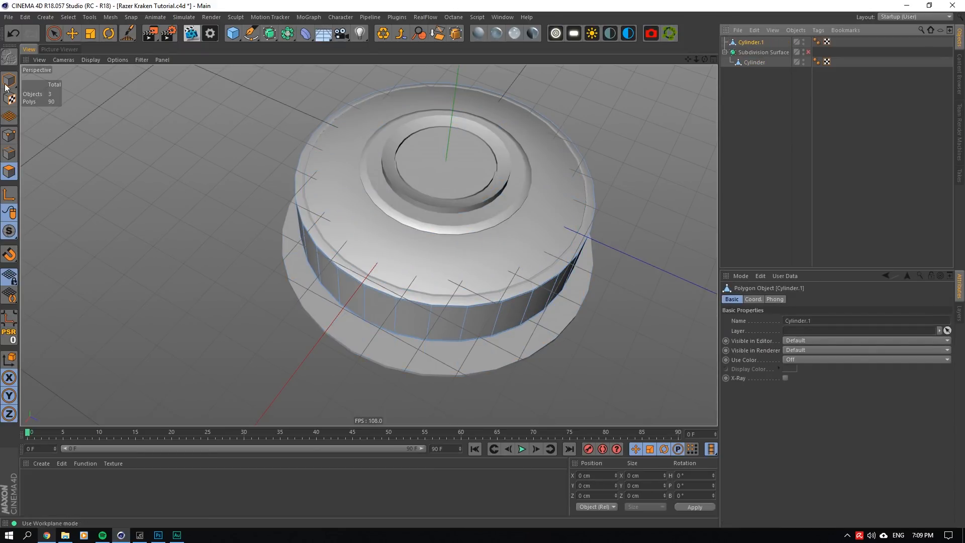
{"action": "left_click", "coordinate": [91, 34]}
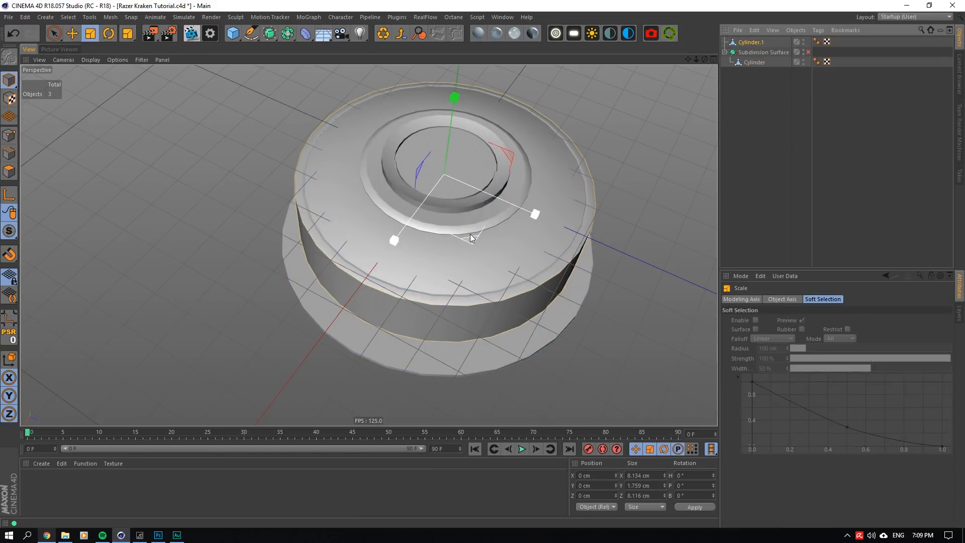
{"action": "left_click_drag", "start_coordinate": [473, 240], "coordinate": [502, 236]}
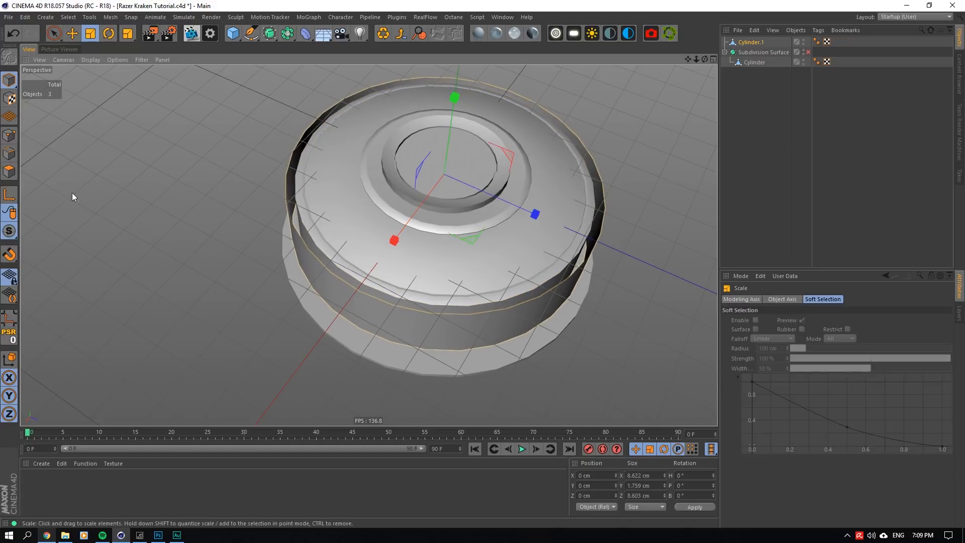
- Select all polygons of the ring and extrude them outward about 0.55 cm with Create Caps enabled
{"action": "left_click", "coordinate": [9, 171]}
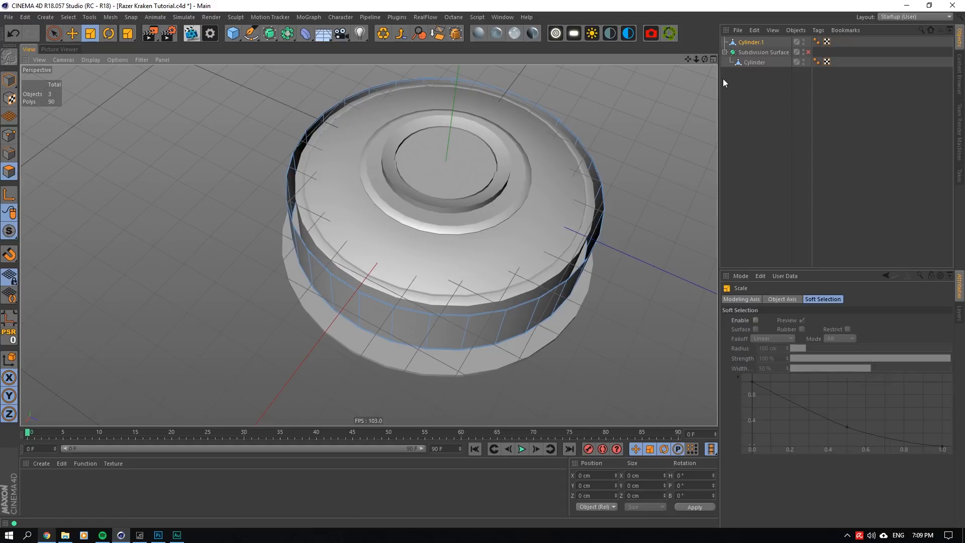
{"action": "left_click_drag", "start_coordinate": [54, 34], "coordinate": [103, 66]}
{"action": "left_click_drag", "start_coordinate": [642, 70], "coordinate": [159, 400]}
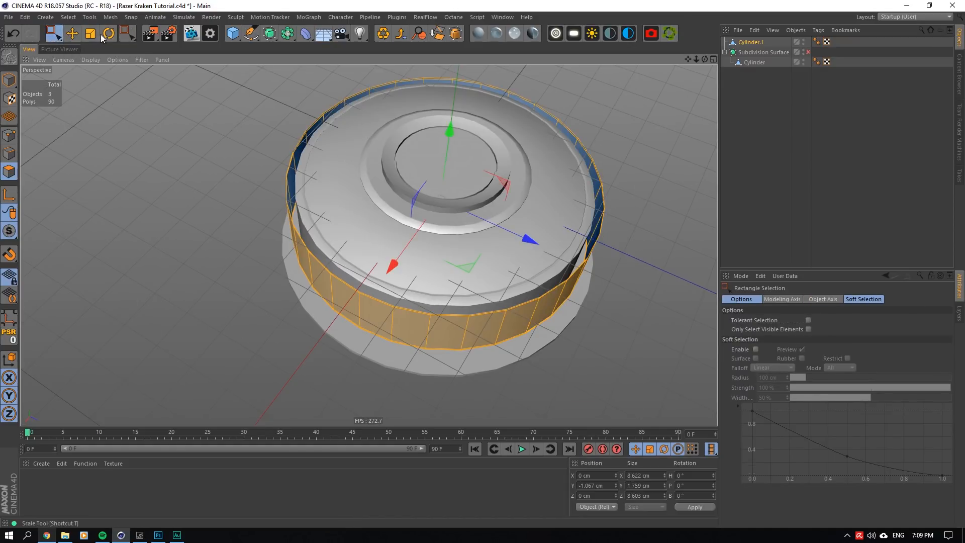
{"action": "left_click", "coordinate": [100, 36]}
{"action": "right_click", "coordinate": [483, 256]}
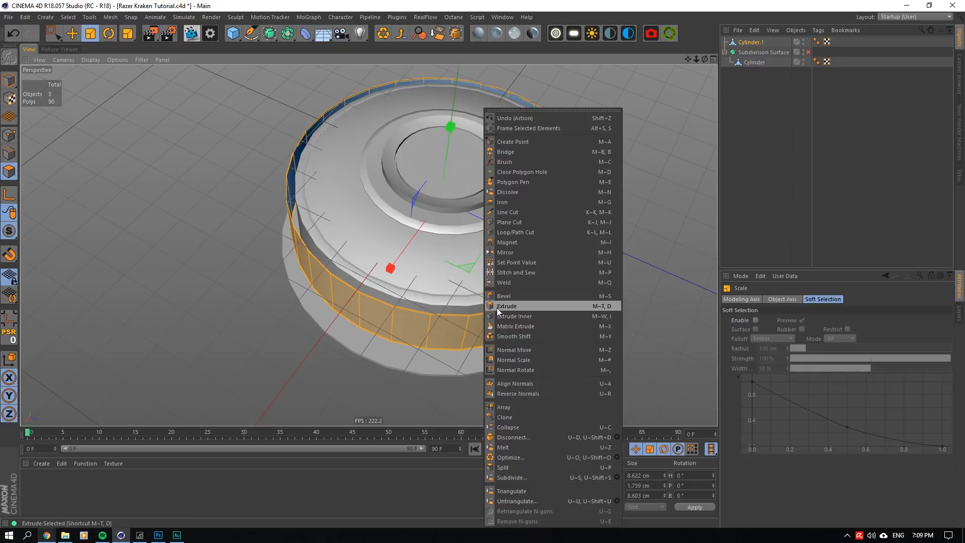
{"action": "left_click", "coordinate": [497, 308]}
{"action": "left_click", "coordinate": [851, 361]}
{"action": "left_click_drag", "start_coordinate": [485, 329], "coordinate": [530, 330]}
{"action": "left_click", "coordinate": [856, 360]}
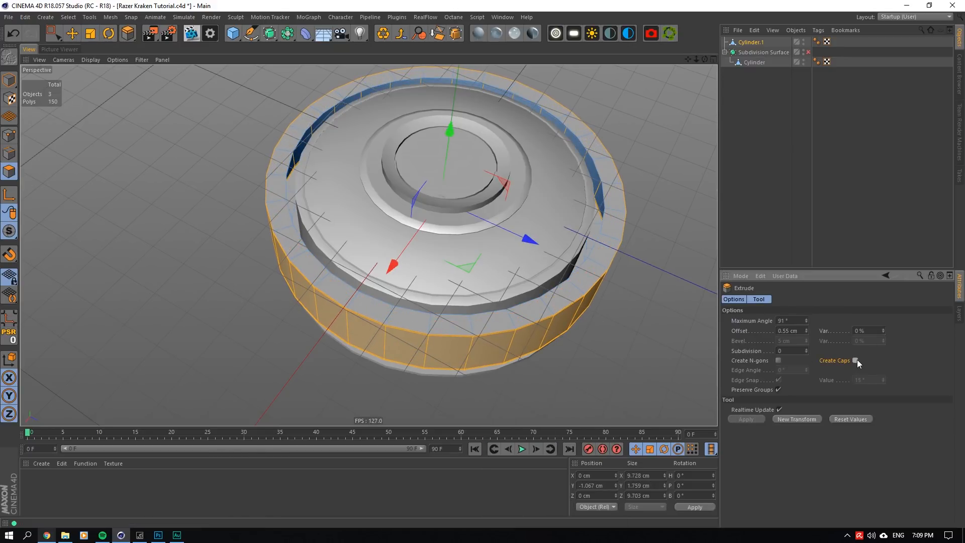
{"action": "left_click", "coordinate": [857, 361]}
{"action": "left_click", "coordinate": [751, 102]}
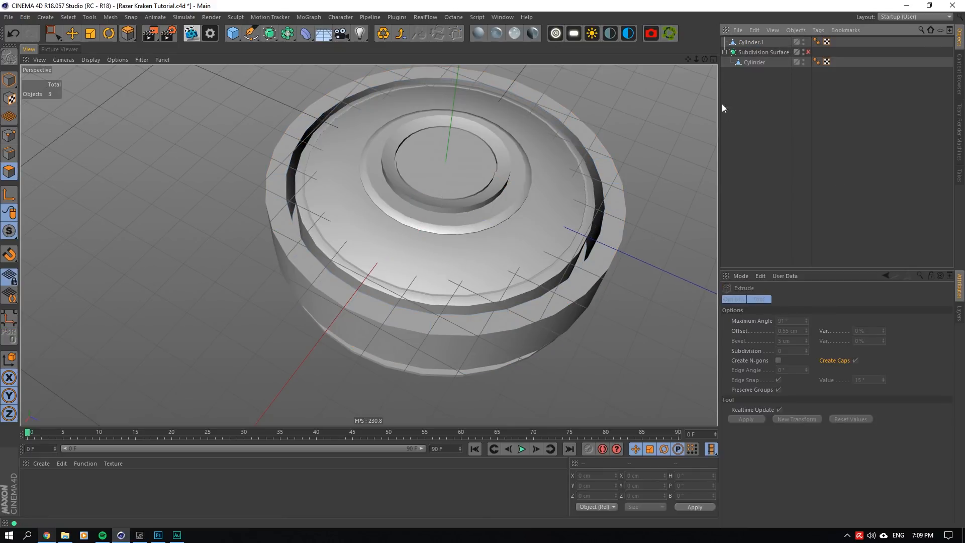
- Examine the ear cup's side wall inside the new ring, and reselect the ring object with the Move tool
{"action": "left_click", "coordinate": [754, 62]}
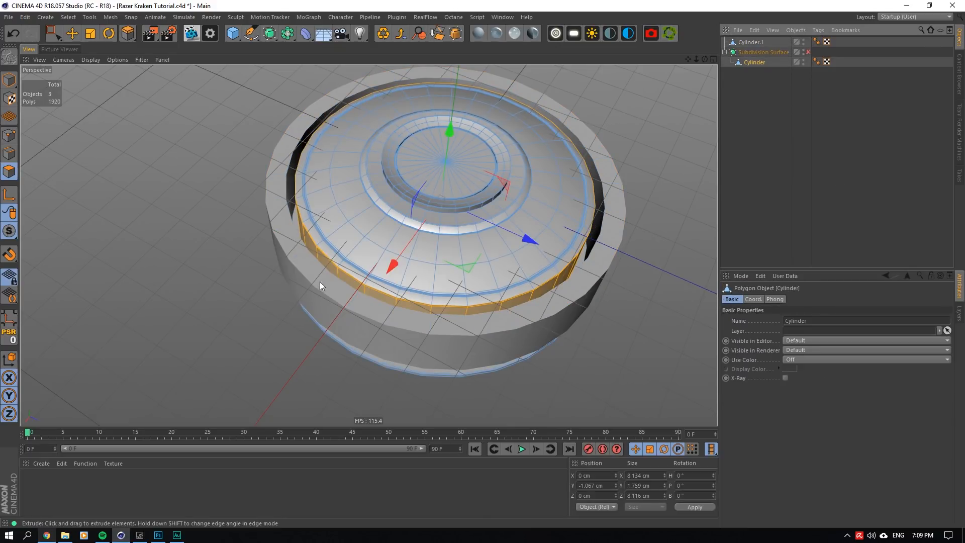
{"action": "left_click", "coordinate": [391, 298]}
{"action": "scroll", "coordinate": [384, 282], "scroll_direction": "up", "scroll_amount": 5}
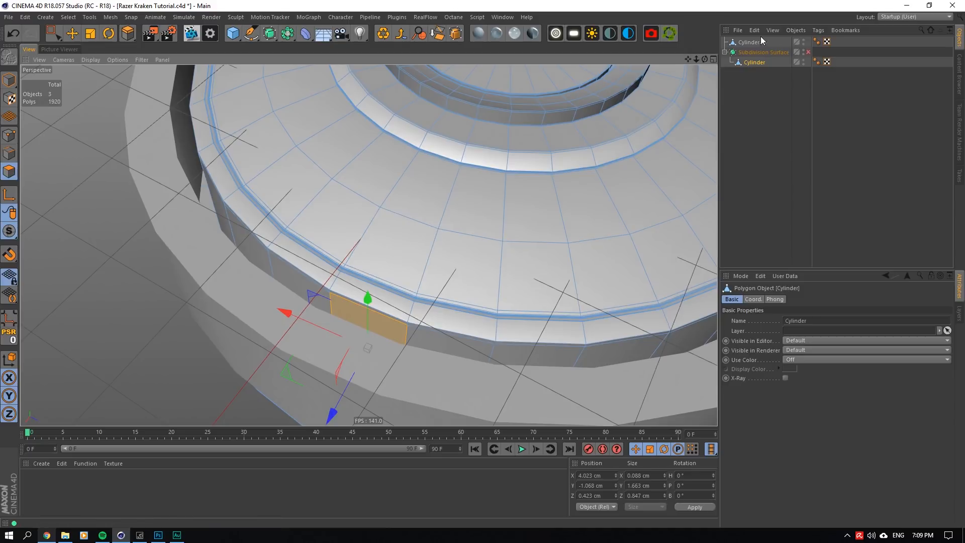
{"action": "left_click", "coordinate": [759, 41]}
{"action": "scroll", "coordinate": [363, 236], "scroll_direction": "down", "scroll_amount": 5}
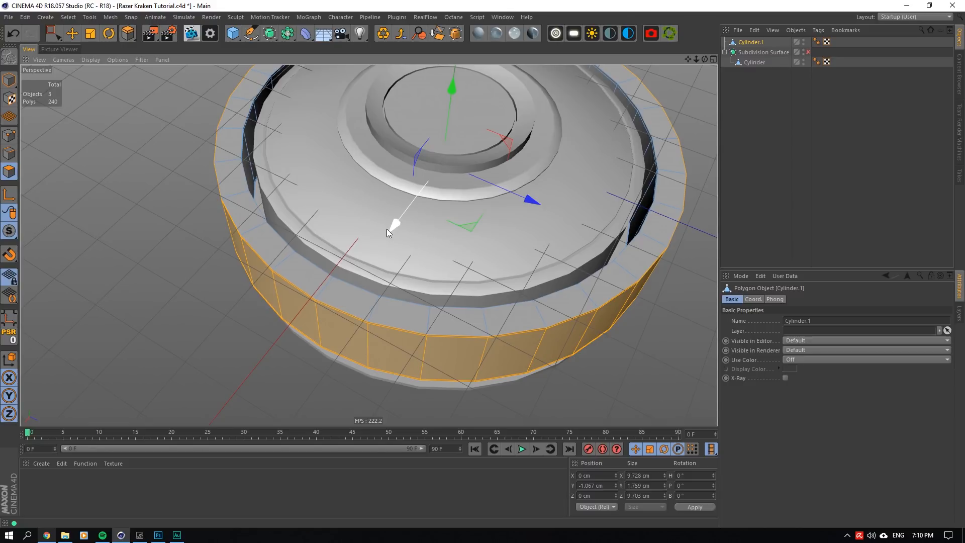
{"action": "key", "text": "e"}
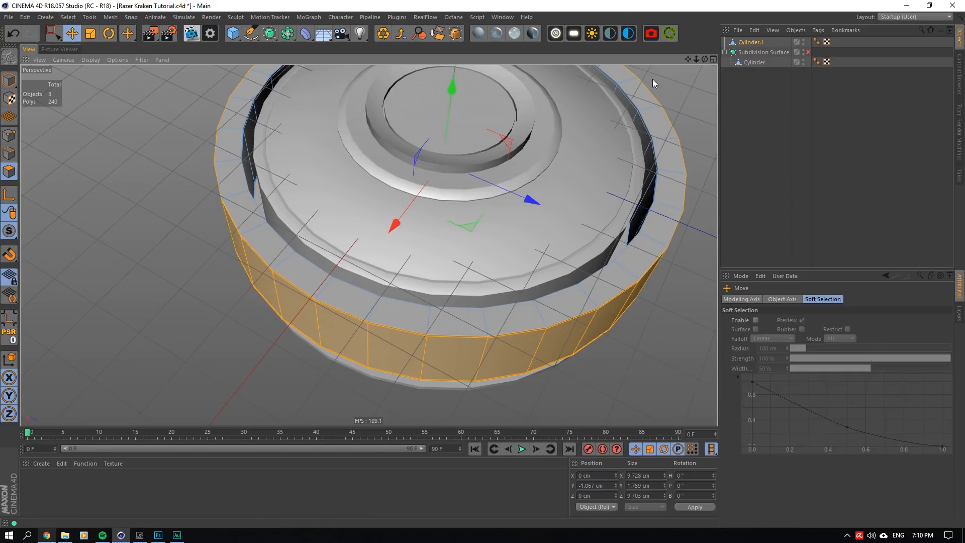
{"action": "left_click_drag", "start_coordinate": [705, 59], "coordinate": [333, 210]}
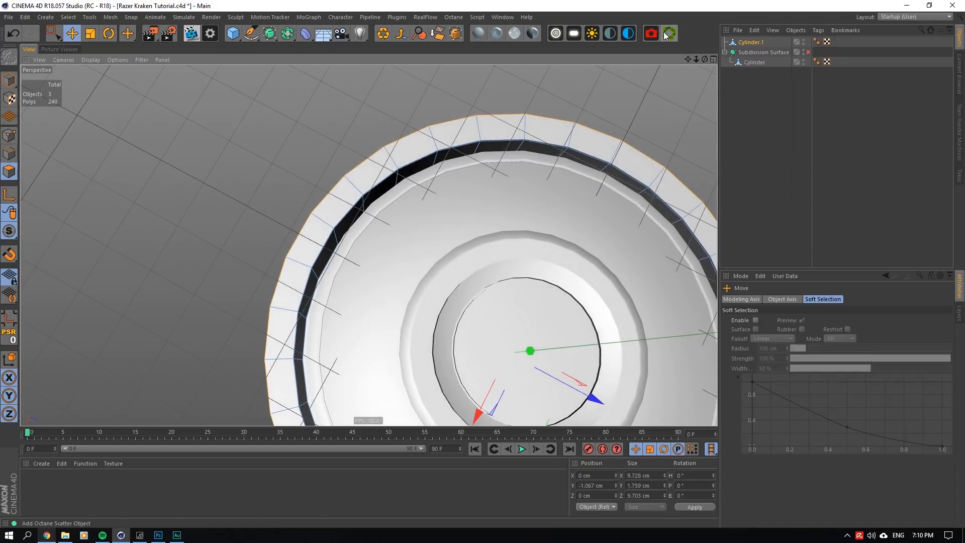
- Undo the outer ring's extrusion, returning it to the thin single-surface band
{"action": "left_click", "coordinate": [334, 206]}
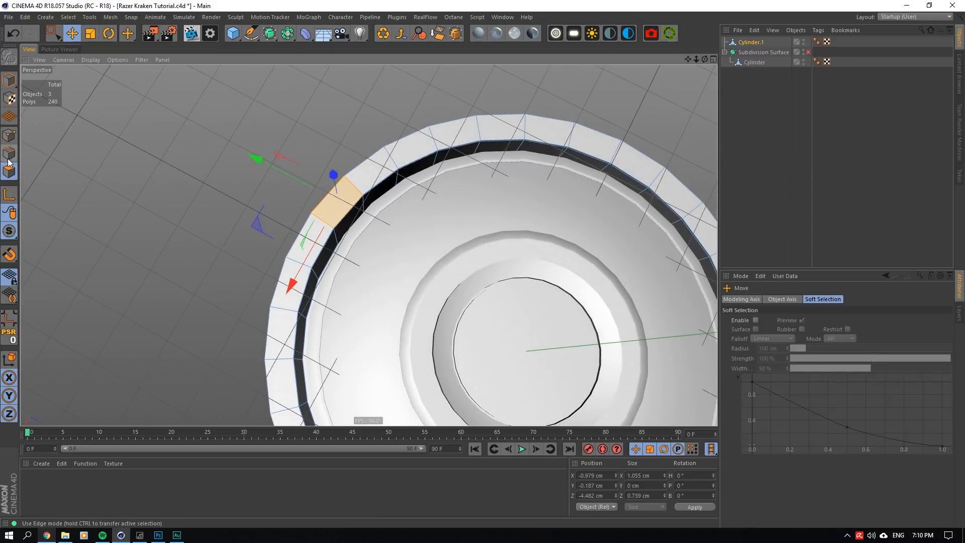
{"action": "left_click_drag", "start_coordinate": [704, 59], "coordinate": [619, 94]}
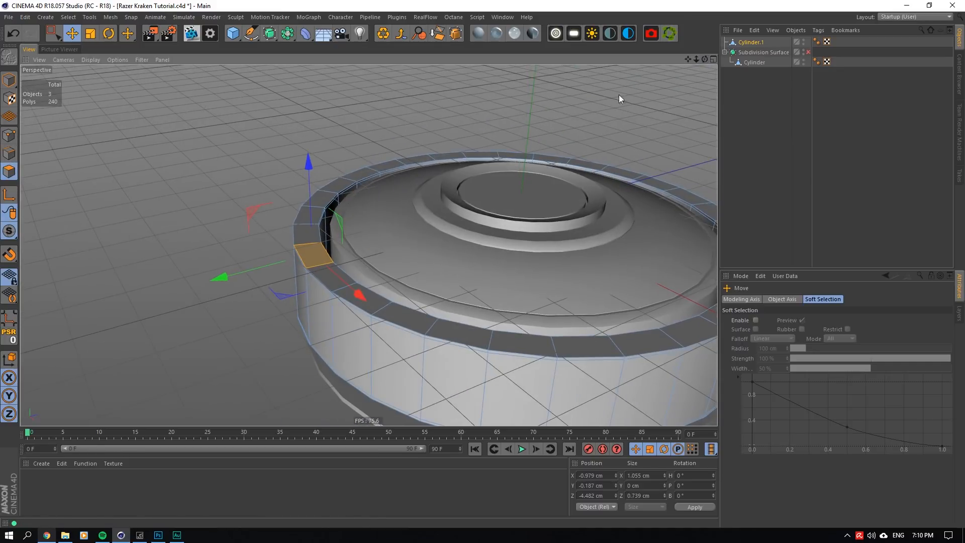
{"action": "left_click", "coordinate": [387, 259]}
{"action": "key", "text": "ctrl+z"}
{"action": "key", "text": "ctrl+z"}
{"action": "key", "text": "ctrl+z"}
{"action": "key", "text": "ctrl+z"}
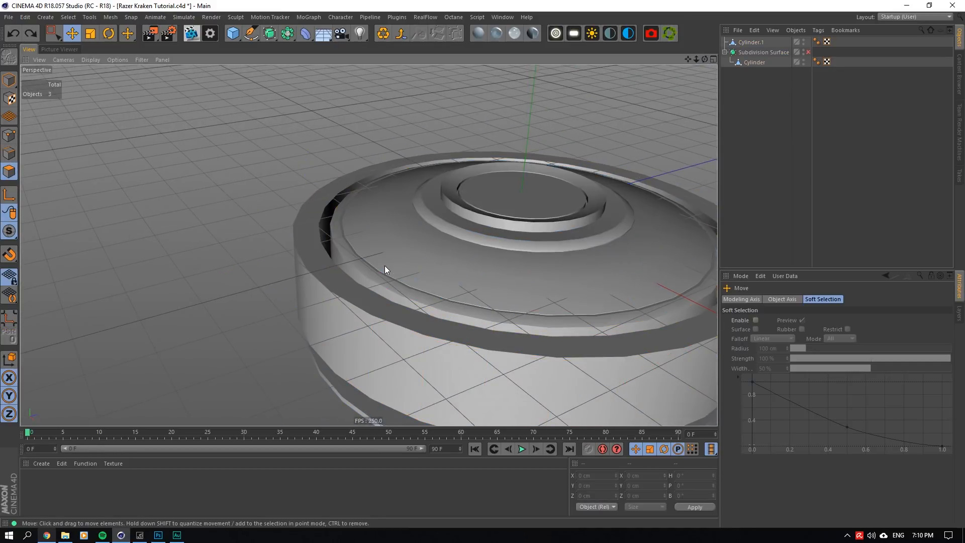
- Extrude the ring's polygons outward with a 0.4 cm offset and Create Caps enabled
{"action": "right_click", "coordinate": [385, 265]}
{"action": "left_click", "coordinate": [427, 358]}
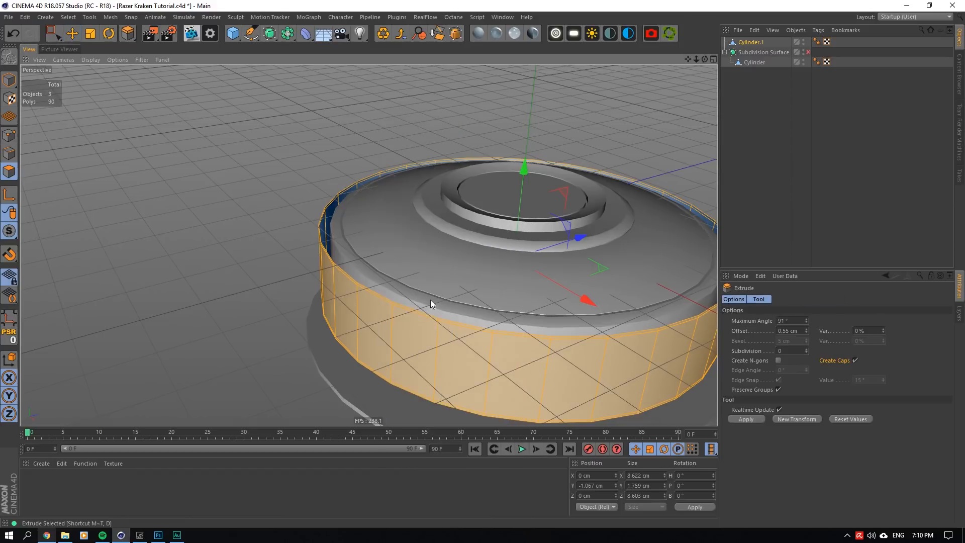
{"action": "left_click_drag", "start_coordinate": [431, 299], "coordinate": [711, 290]}
{"action": "double_click", "coordinate": [789, 330]}
{"action": "type", "text": "0.4"}
{"action": "left_click", "coordinate": [789, 321]}
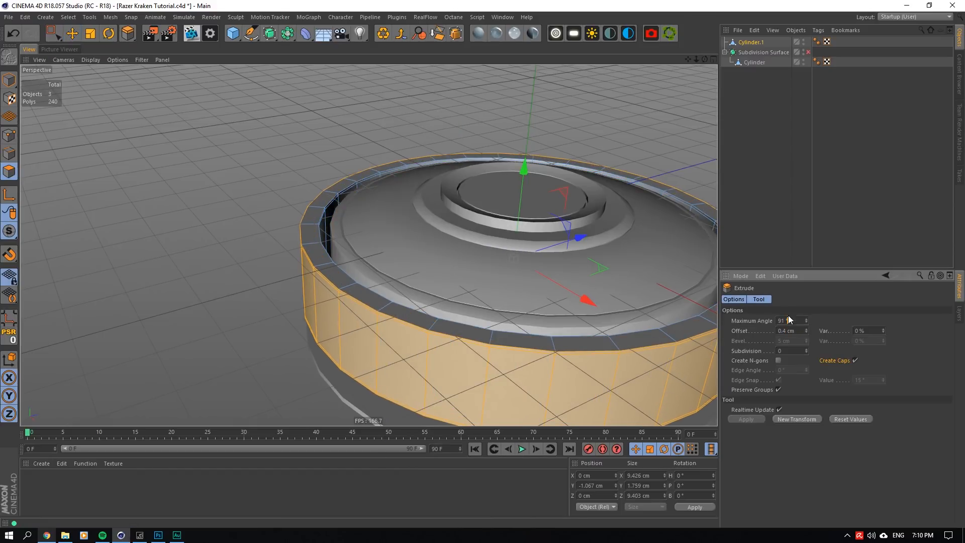
{"action": "left_click_drag", "start_coordinate": [704, 57], "coordinate": [696, 60]}
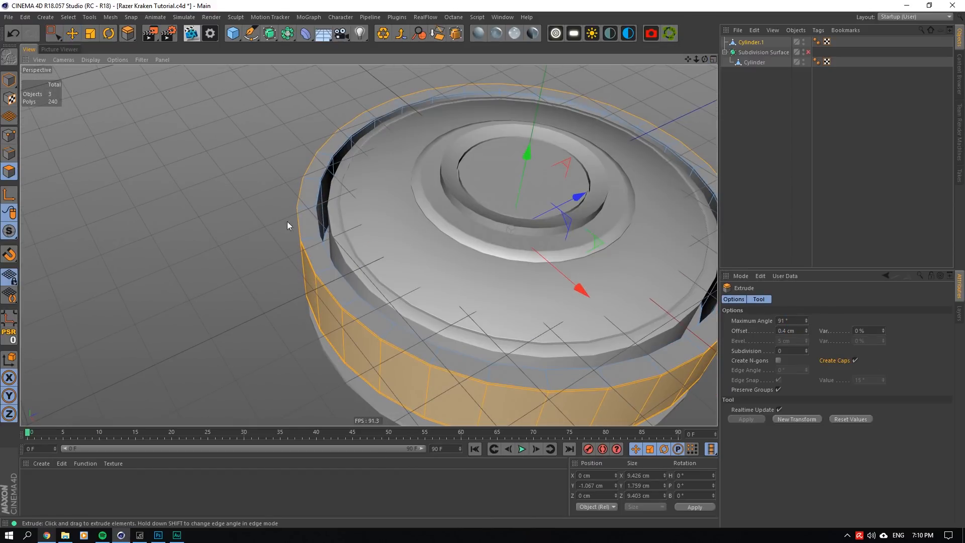
- Place the ring object under a new Subdivision Surface and switch that smoothing off for further editing
{"action": "left_click", "coordinate": [739, 62]}
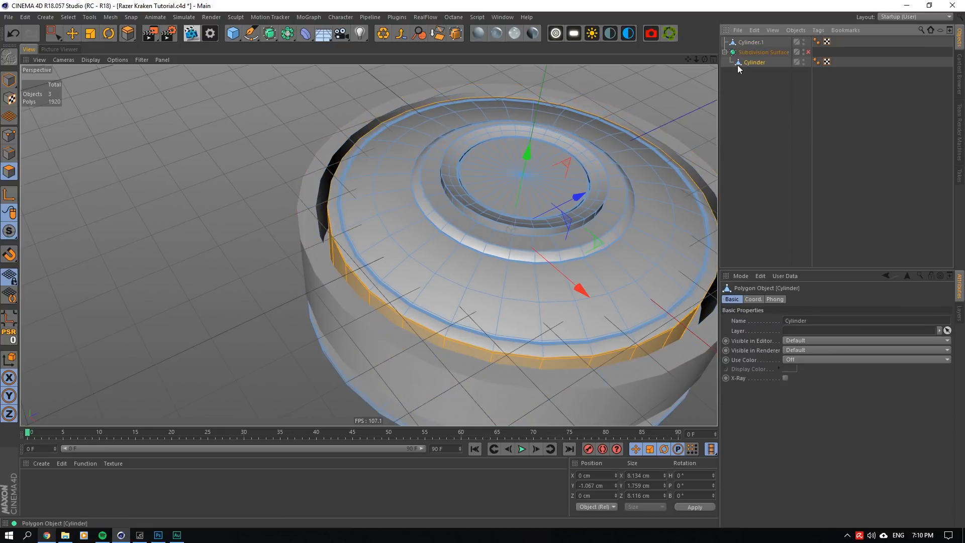
{"action": "left_click", "coordinate": [751, 42]}
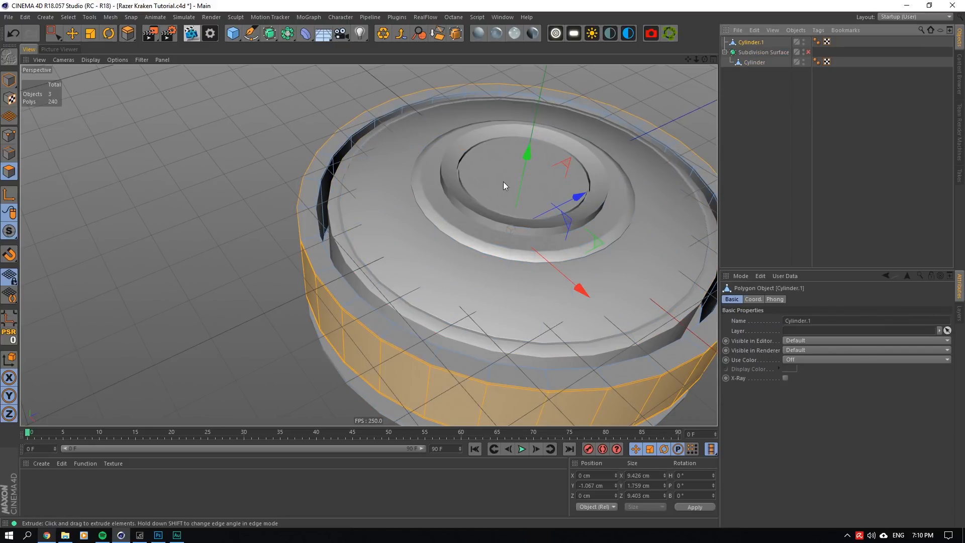
{"action": "left_click", "coordinate": [705, 102]}
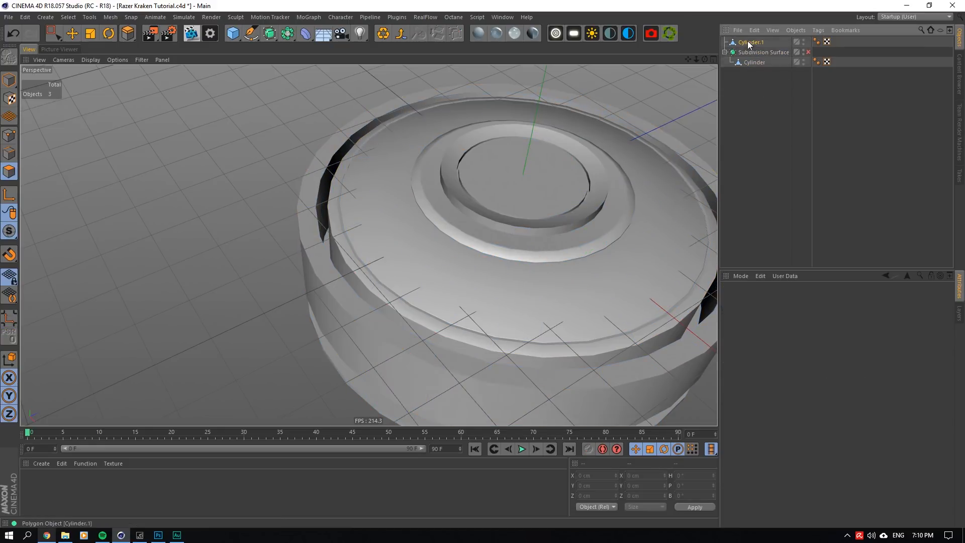
{"action": "left_click", "coordinate": [749, 42]}
{"action": "left_click_drag", "start_coordinate": [270, 35], "coordinate": [322, 48], "text": "alt"}
{"action": "scroll", "coordinate": [319, 264], "scroll_direction": "up", "scroll_amount": 6}
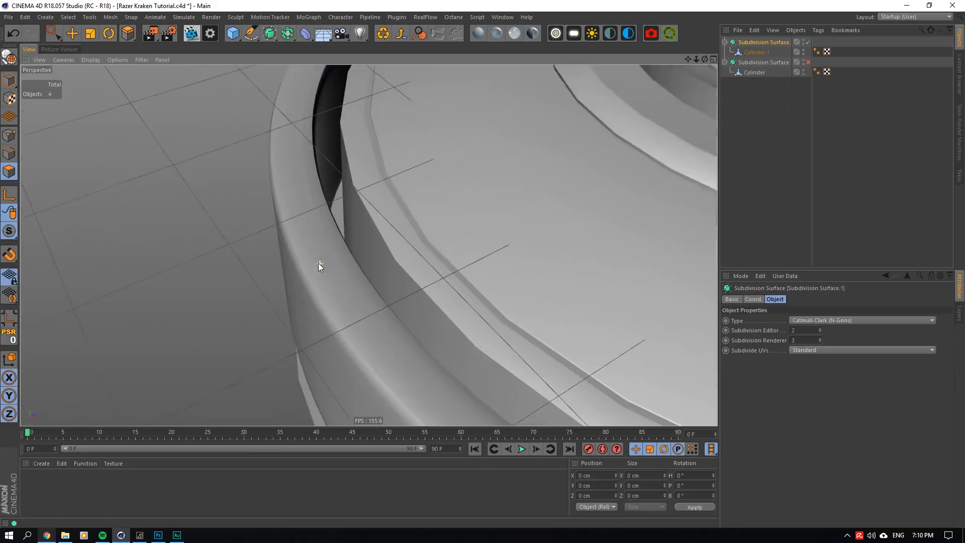
{"action": "left_click", "coordinate": [808, 42]}
{"action": "left_click", "coordinate": [754, 52]}
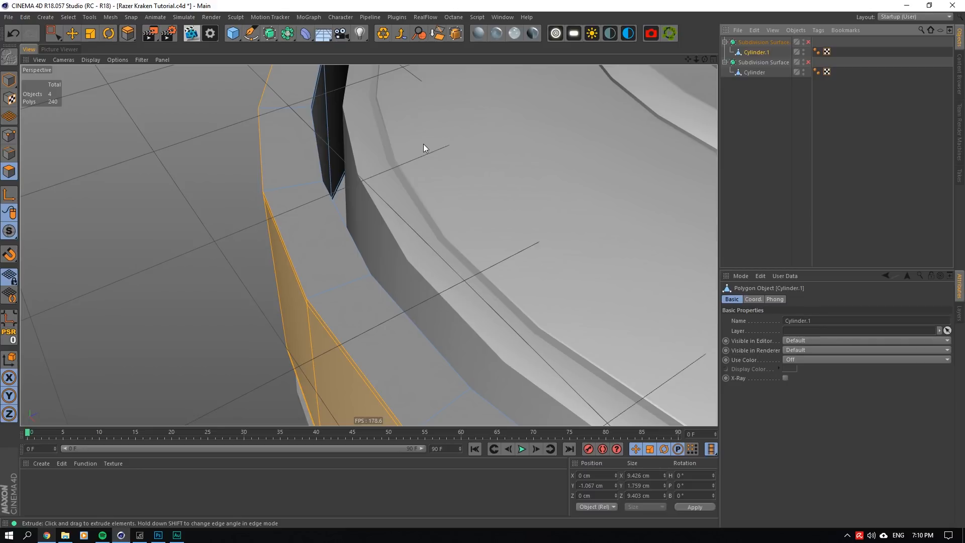
- Cut three edge loops around the ring's top face: one near each rim and one between them at 50%
{"action": "scroll", "coordinate": [306, 178], "scroll_direction": "up", "scroll_amount": 5}
{"action": "right_click", "coordinate": [321, 185]}
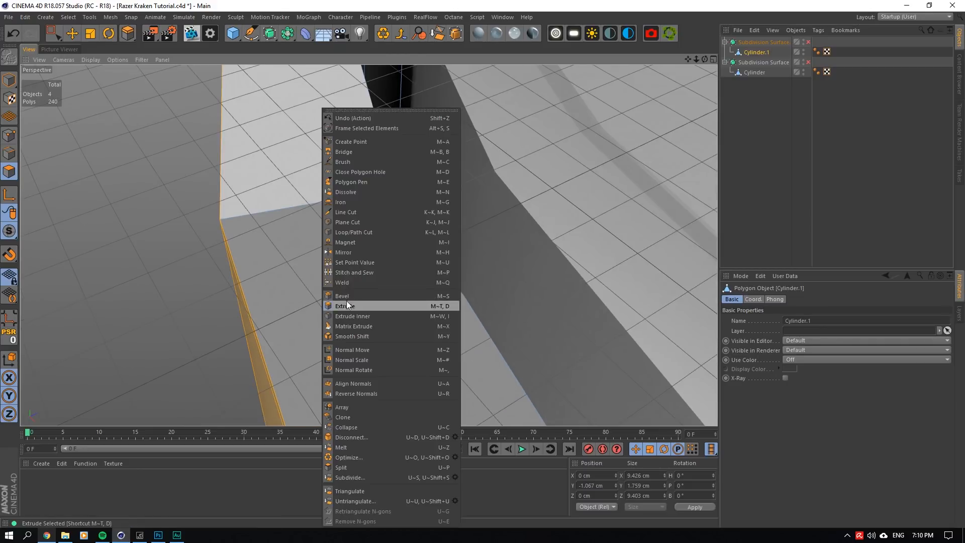
{"action": "left_click", "coordinate": [366, 231]}
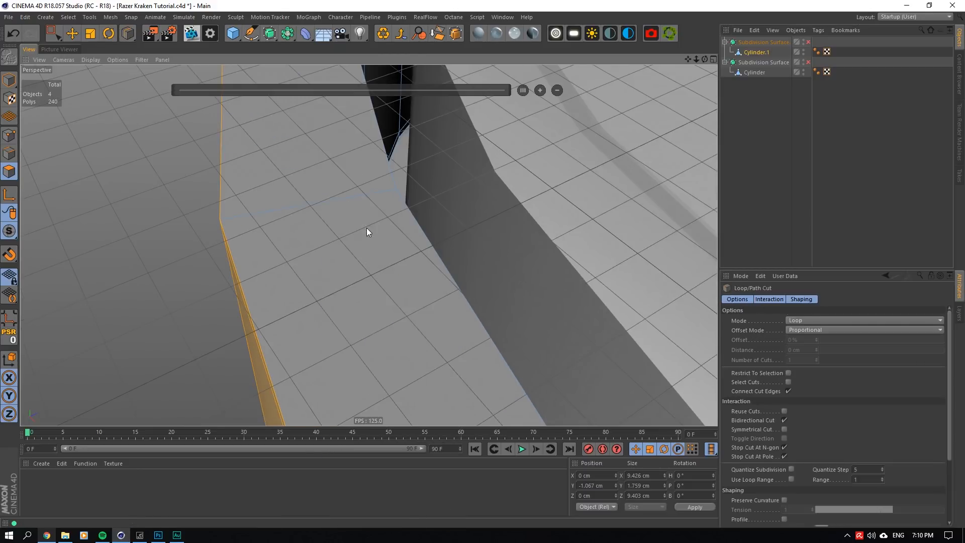
{"action": "left_click", "coordinate": [379, 192]}
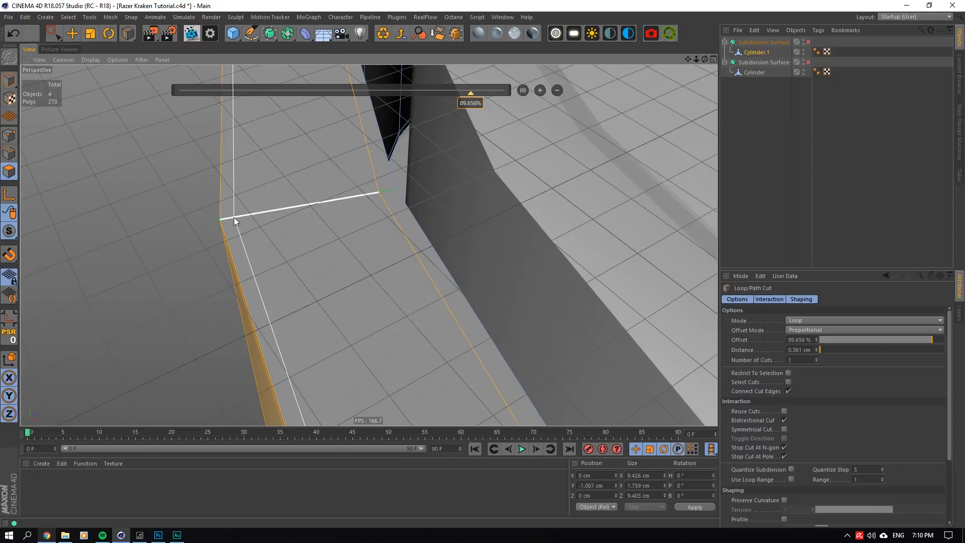
{"action": "left_click", "coordinate": [234, 217]}
{"action": "left_click", "coordinate": [312, 207]}
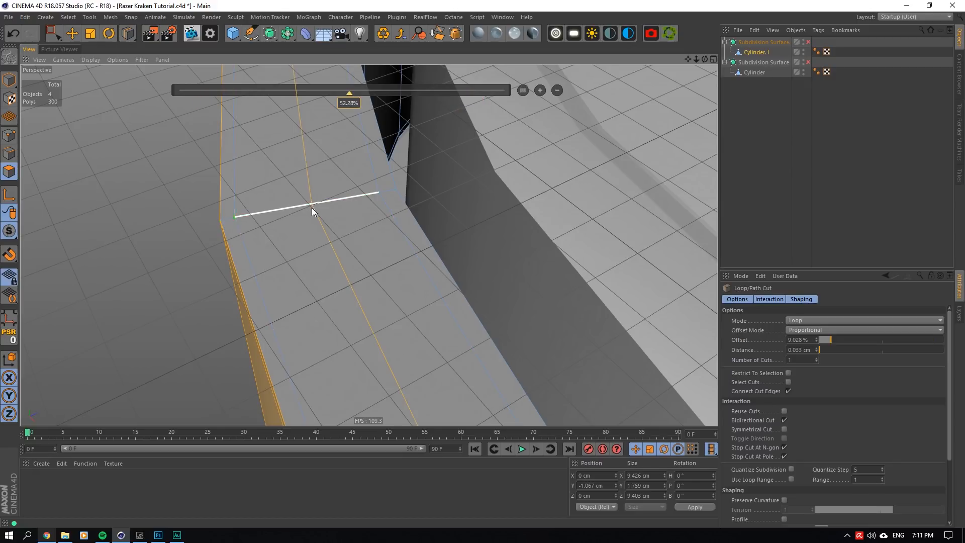
{"action": "left_click", "coordinate": [791, 339]}
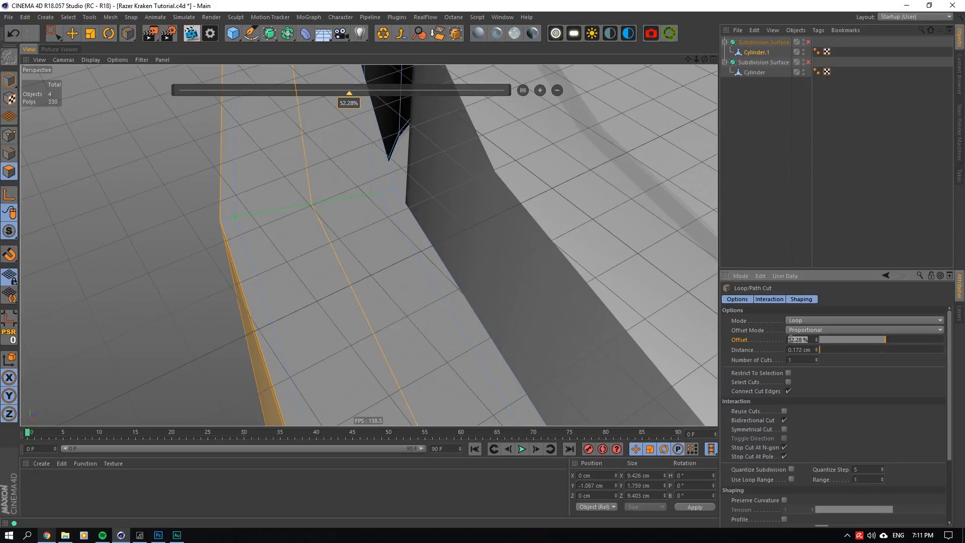
{"action": "type", "text": "50"}
{"action": "key", "text": "Return"}
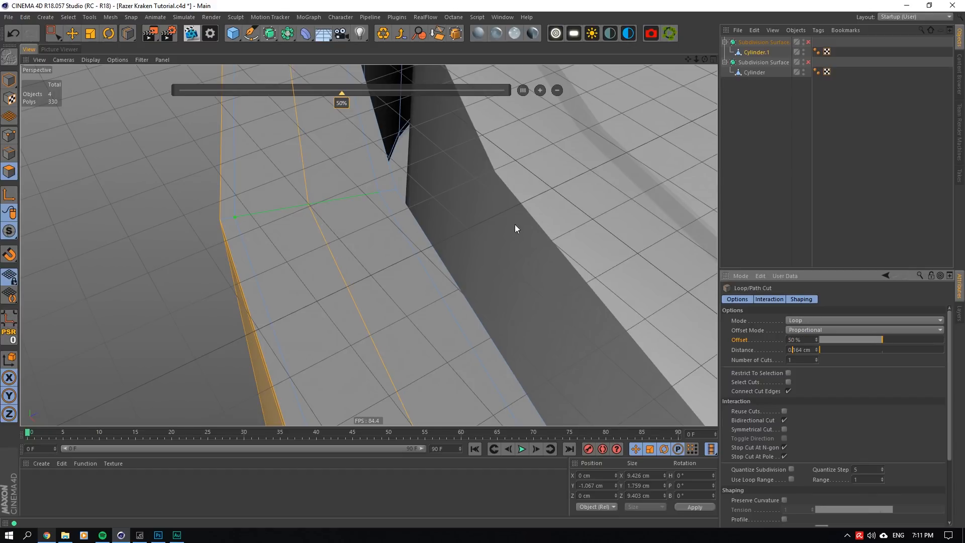
- Select the three new edge loops on the ring's top face and dissolve them
{"action": "key", "text": "e"}
{"action": "left_click", "coordinate": [315, 116]}
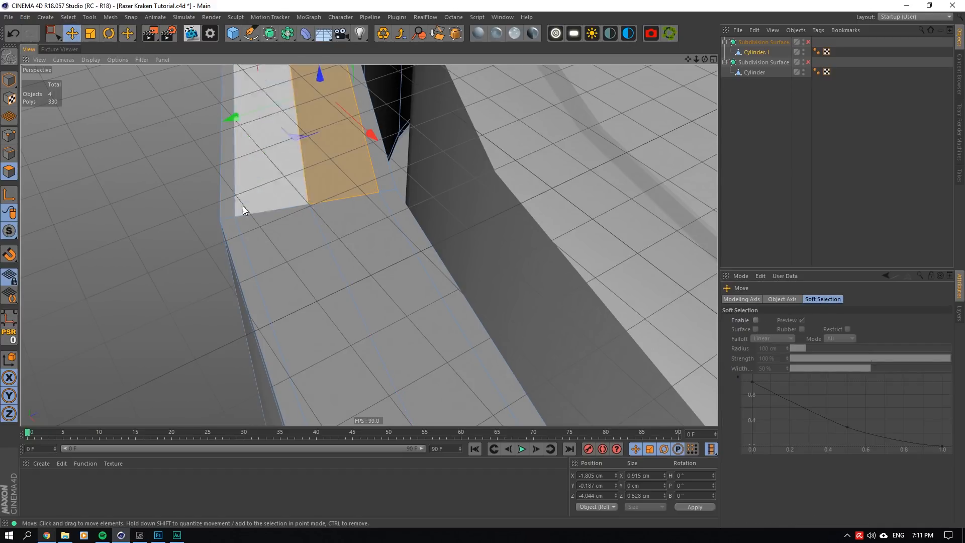
{"action": "left_click", "coordinate": [9, 154]}
{"action": "double_click", "coordinate": [370, 171]}
{"action": "double_click", "coordinate": [301, 170], "text": "shift"}
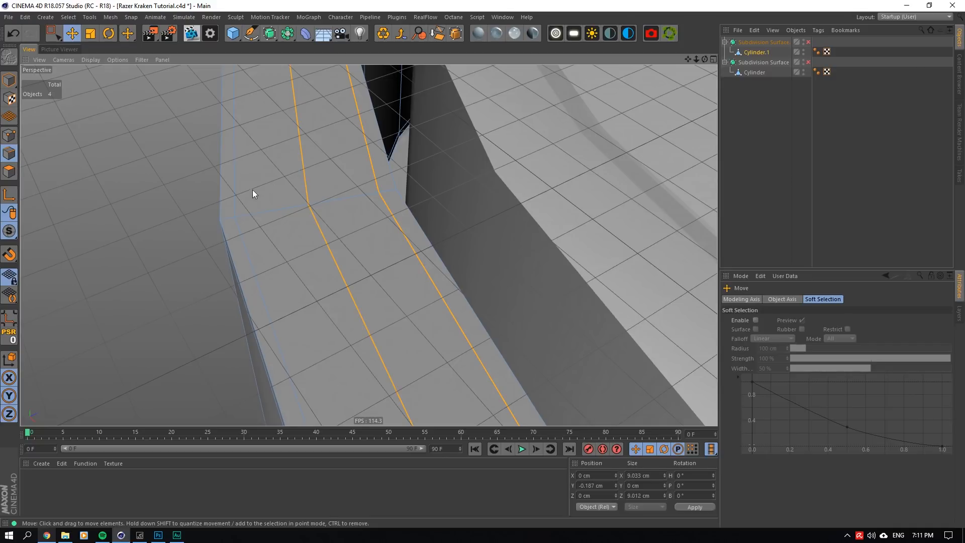
{"action": "double_click", "coordinate": [232, 186], "text": "shift"}
{"action": "left_click", "coordinate": [437, 34]}
- Cut a symmetrical pair of edge loops near both rims of the ring's top face, at about 89.9% offset
{"action": "right_click", "coordinate": [345, 259]}
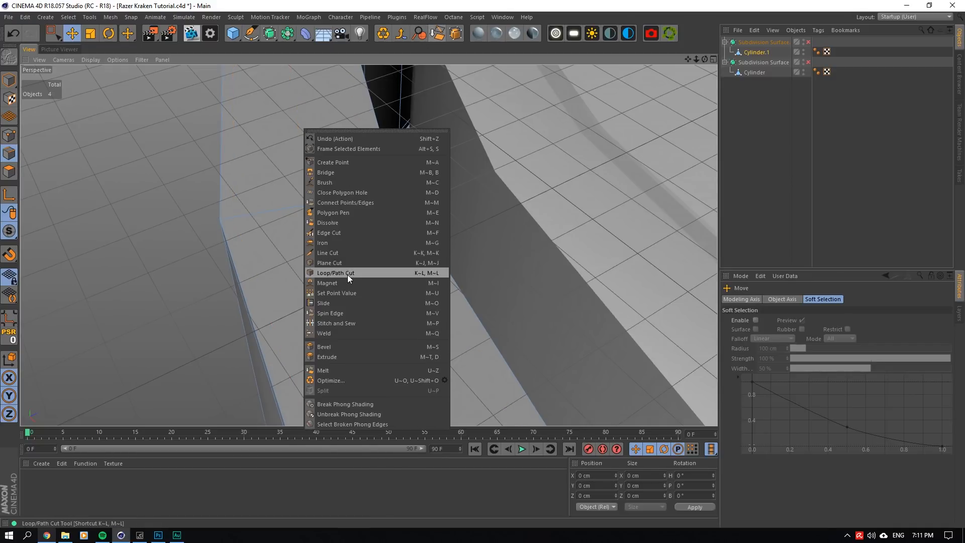
{"action": "left_click", "coordinate": [348, 274]}
{"action": "left_click", "coordinate": [784, 429]}
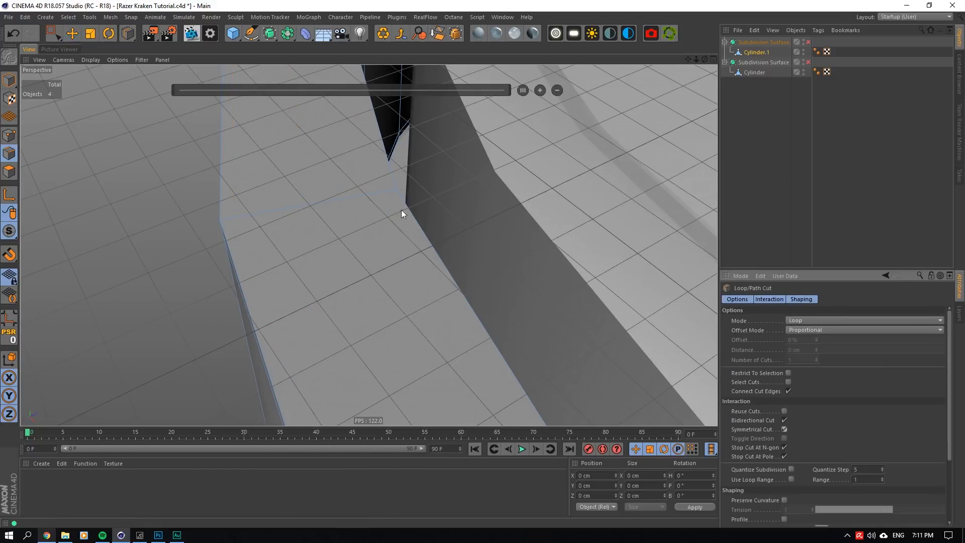
{"action": "left_click", "coordinate": [380, 192]}
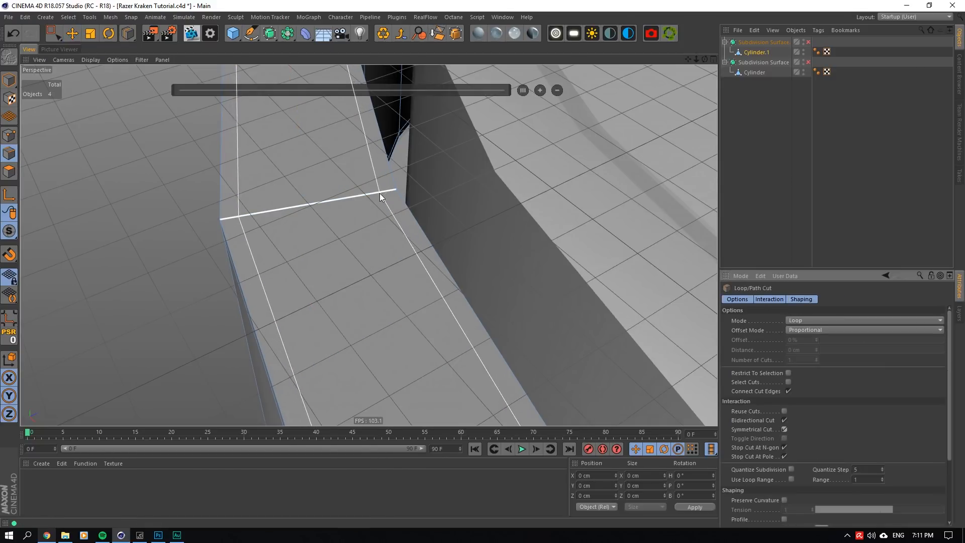
- Turn off Symmetrical Cut and add one edge loop midway between the pair on the ring's top face
{"action": "left_click", "coordinate": [784, 430]}
{"action": "left_click", "coordinate": [300, 208]}
{"action": "double_click", "coordinate": [800, 341]}
{"action": "type", "text": "5"}
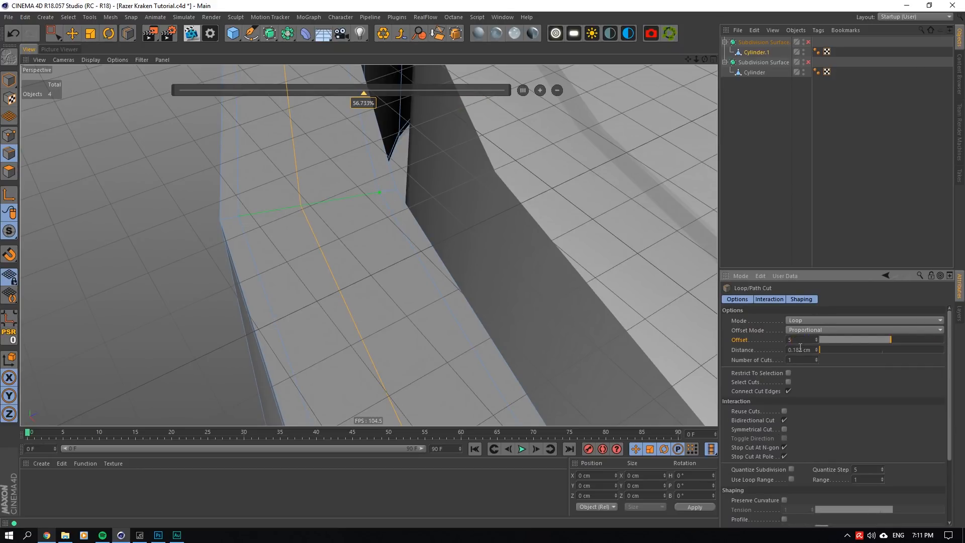
{"action": "key", "text": "Return"}
- Lower the middle edge loop of the ring's top face slightly, to Y about -0.192 cm
{"action": "left_click", "coordinate": [73, 33]}
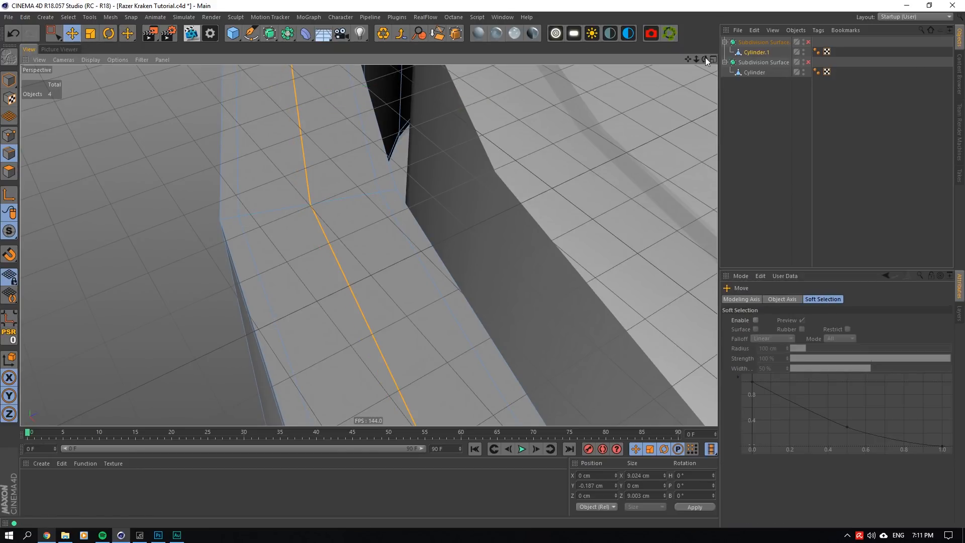
{"action": "mouse_move", "coordinate": [705, 58]}
{"action": "left_mouse_down"}
{"action": "mouse_move", "coordinate": [664, 81]}
{"action": "mouse_move", "coordinate": [721, 62]}
{"action": "left_mouse_up"}
{"action": "left_click_drag", "start_coordinate": [575, 77], "coordinate": [576, 76]}
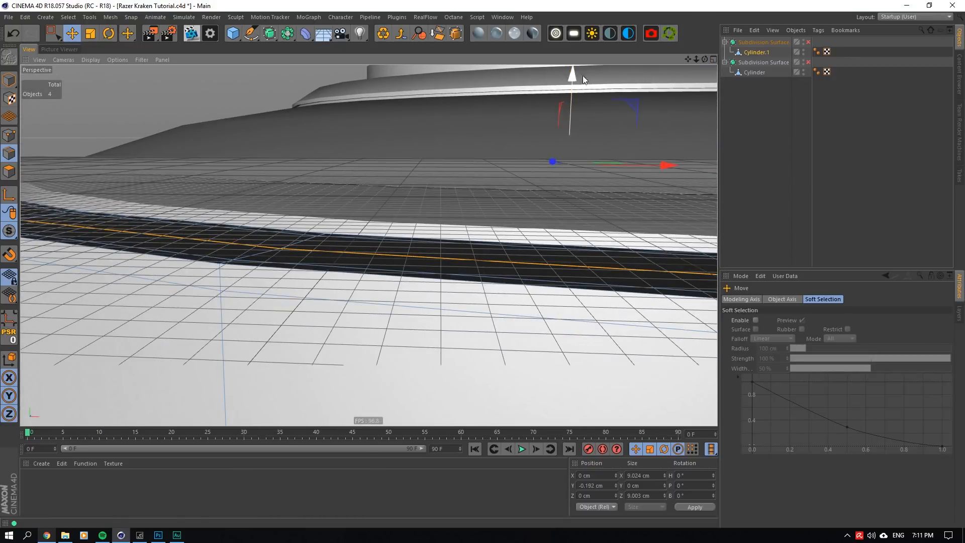
- Switch on the ring's Subdivision Surface and examine its smoothed top face from an angle
{"action": "left_click", "coordinate": [802, 39]}
{"action": "left_click", "coordinate": [808, 42]}
{"action": "left_click_drag", "start_coordinate": [705, 59], "coordinate": [702, 31]}
{"action": "scroll", "coordinate": [368, 245], "scroll_direction": "up", "scroll_amount": 1}
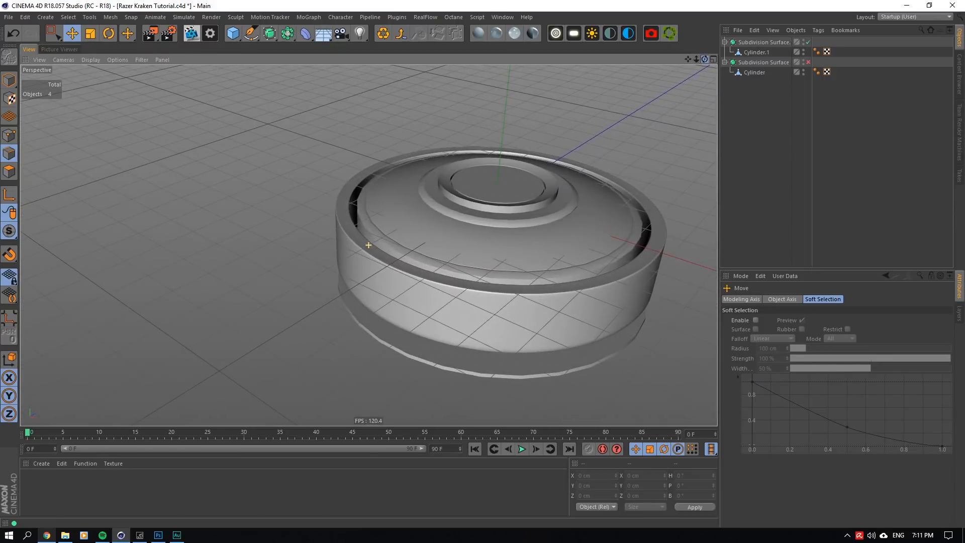
{"action": "scroll", "coordinate": [315, 213], "scroll_direction": "up", "scroll_amount": 4}
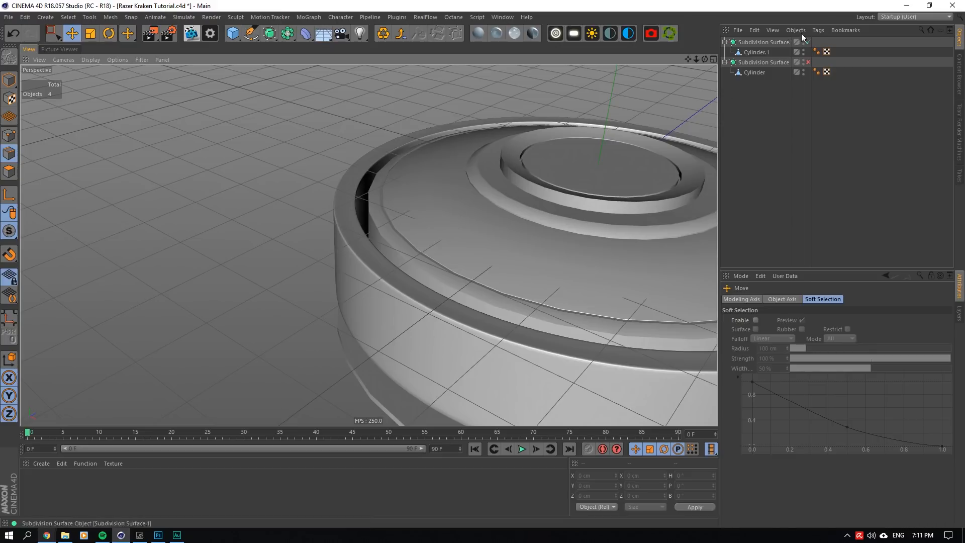
- Switch off the ring's Subdivision Surface and show the whole ear cup in the top and front views
{"action": "left_click", "coordinate": [771, 52]}
{"action": "left_click_drag", "start_coordinate": [705, 59], "coordinate": [708, 58]}
{"action": "left_click", "coordinate": [716, 62]}
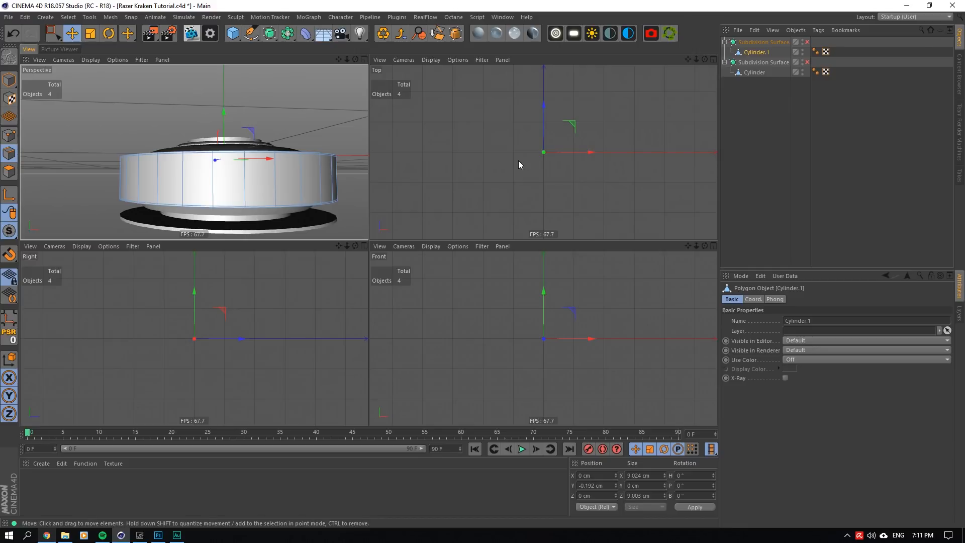
{"action": "key", "text": "h"}
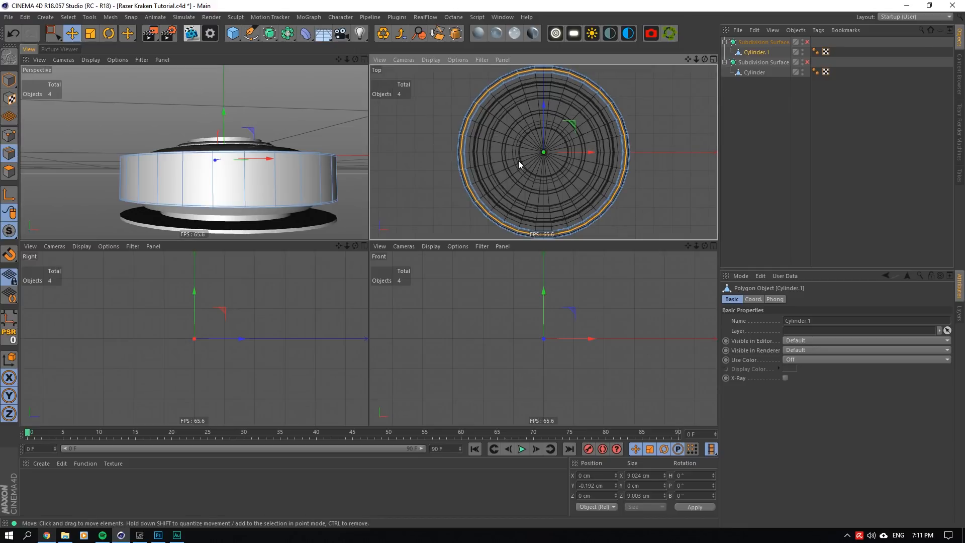
{"action": "key", "text": "s"}
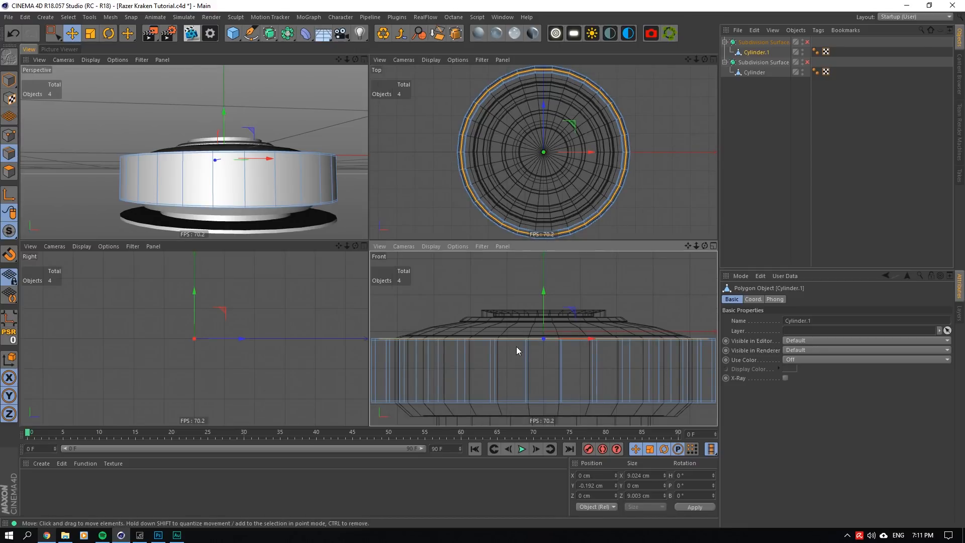
{"action": "left_click_drag", "start_coordinate": [696, 246], "coordinate": [688, 246]}
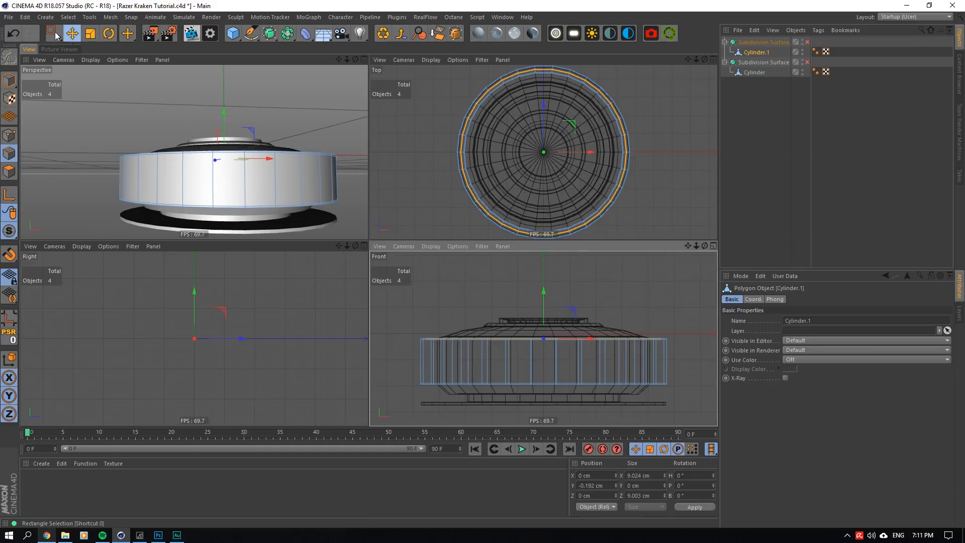
- Select the ring's bottom edges in the front view and raise them to Y about -1.364 cm
{"action": "key", "text": "0"}
{"action": "left_click_drag", "start_coordinate": [685, 408], "coordinate": [384, 369]}
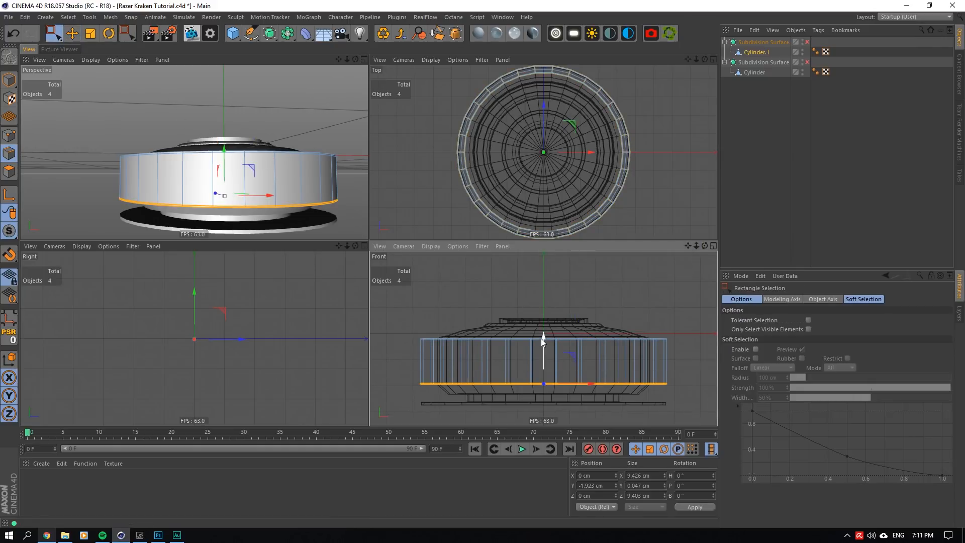
{"action": "left_click_drag", "start_coordinate": [542, 337], "coordinate": [543, 325]}
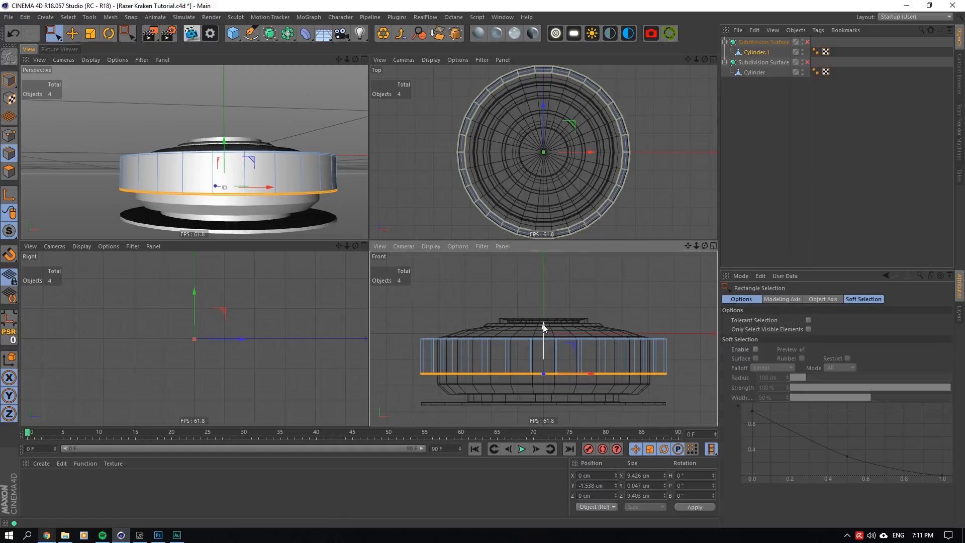
{"action": "left_click_drag", "start_coordinate": [543, 327], "coordinate": [539, 326]}
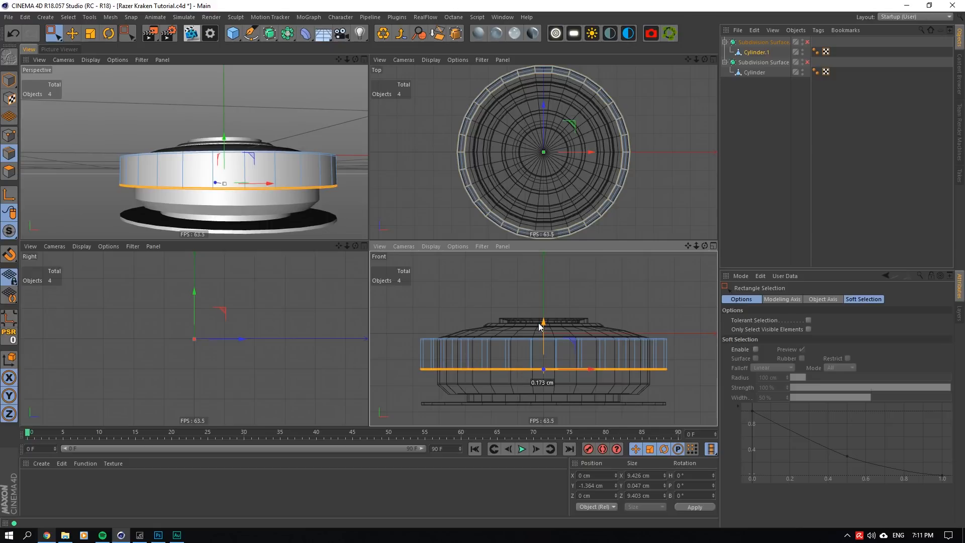
{"action": "scroll", "coordinate": [483, 385], "scroll_direction": "up", "scroll_amount": 2}
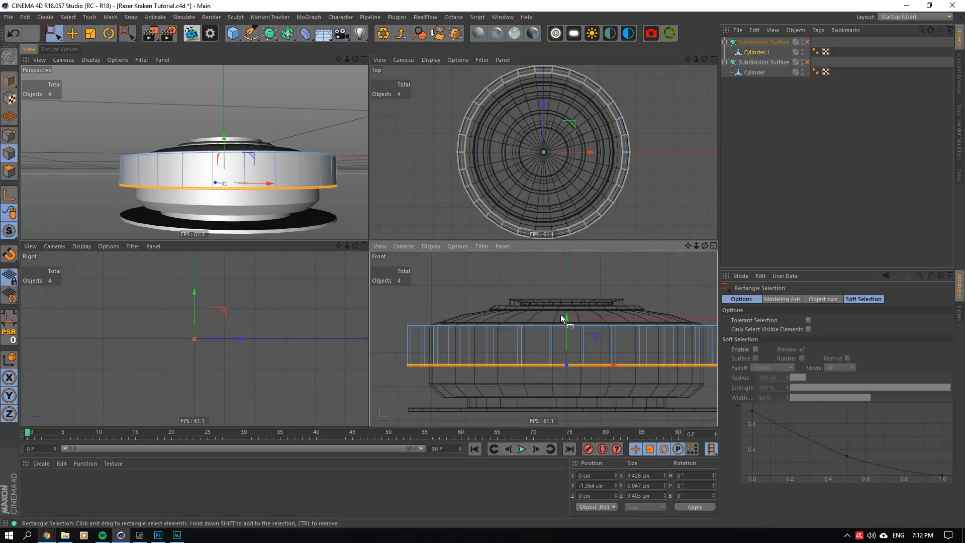
- Raise the ring's selected bottom edges to Y -1.35 cm and save the project
{"action": "left_click_drag", "start_coordinate": [566, 317], "coordinate": [562, 316]}
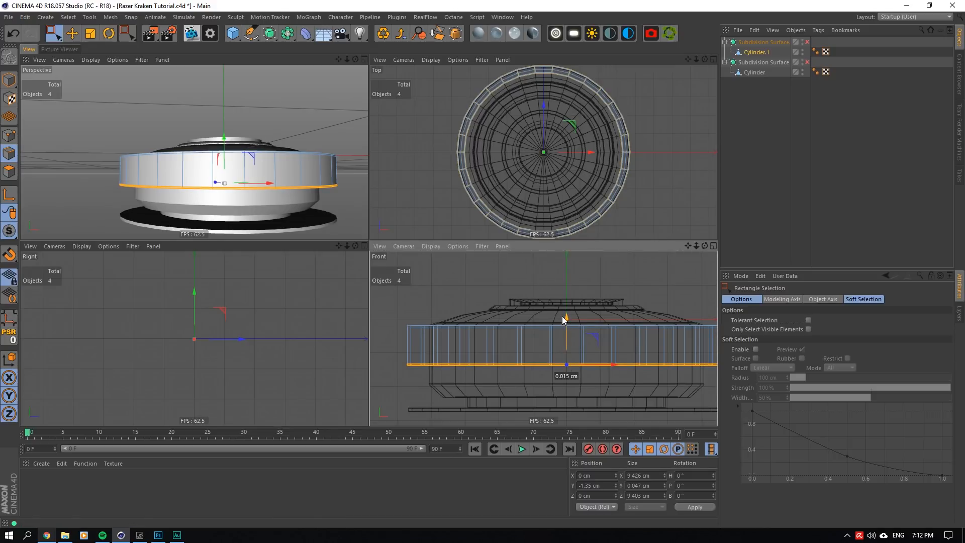
{"action": "left_click", "coordinate": [362, 60]}
{"action": "key", "text": "ctrl+s"}
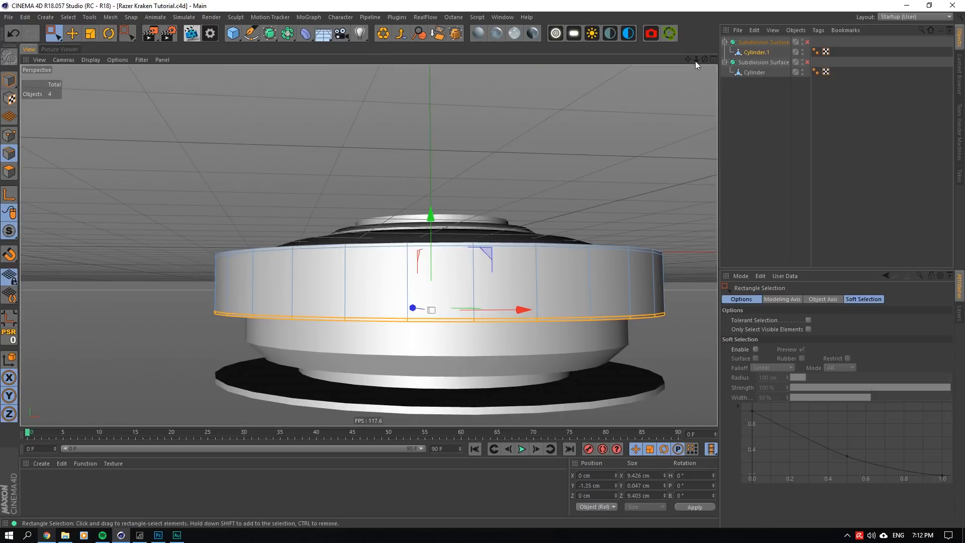
- Switch on the ring's Subdivision Surface and examine the smoothed edges from above and along its underside
{"action": "left_click_drag", "start_coordinate": [705, 60], "coordinate": [705, 97]}
{"action": "left_click", "coordinate": [816, 41]}
{"action": "left_click", "coordinate": [808, 43]}
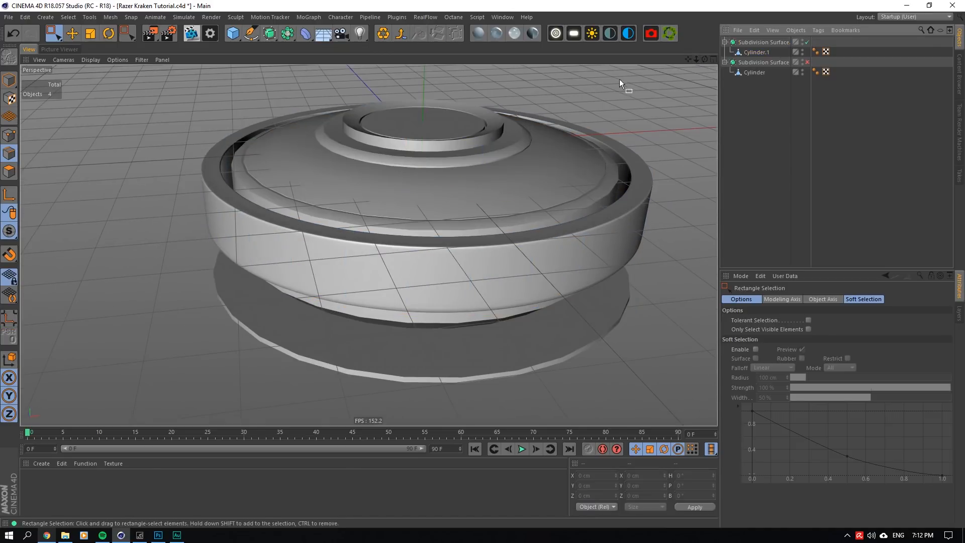
{"action": "left_click_drag", "start_coordinate": [706, 60], "coordinate": [754, 15]}
{"action": "scroll", "coordinate": [454, 249], "scroll_direction": "up", "scroll_amount": 3}
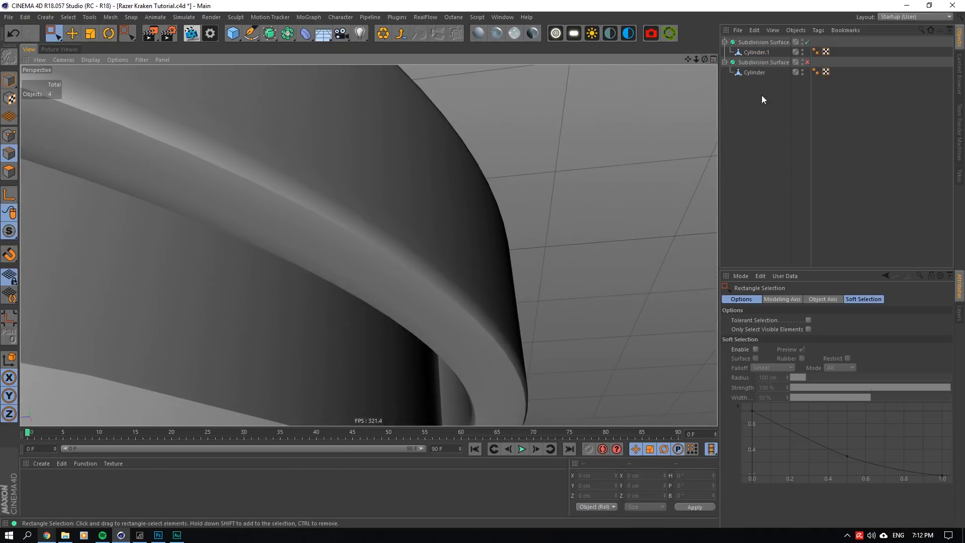
- Switch off the ring's Subdivision Surface and add two loop cuts to its bottom face, one near the outer and one near the inner edge
{"action": "left_click", "coordinate": [757, 52]}
{"action": "left_click", "coordinate": [808, 42]}
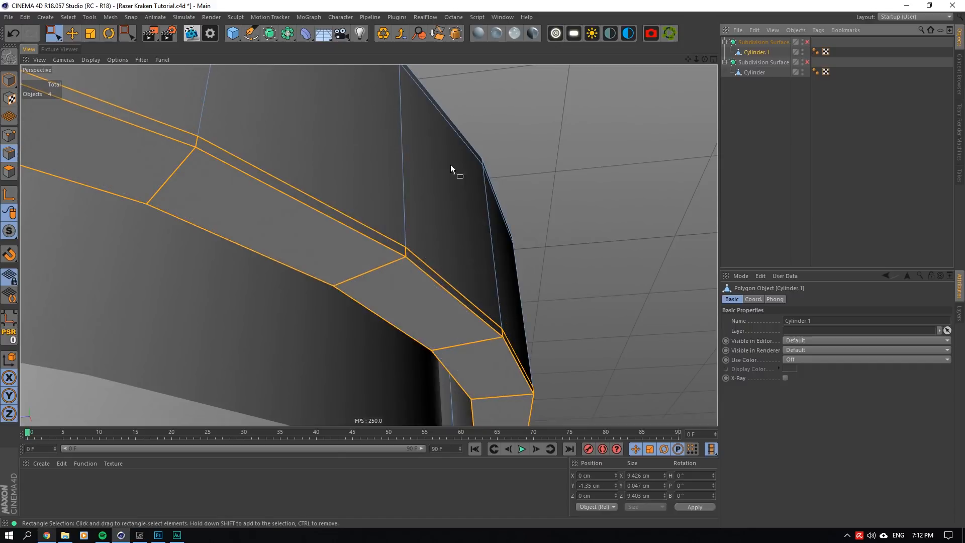
{"action": "right_click", "coordinate": [326, 206]}
{"action": "left_click", "coordinate": [347, 332]}
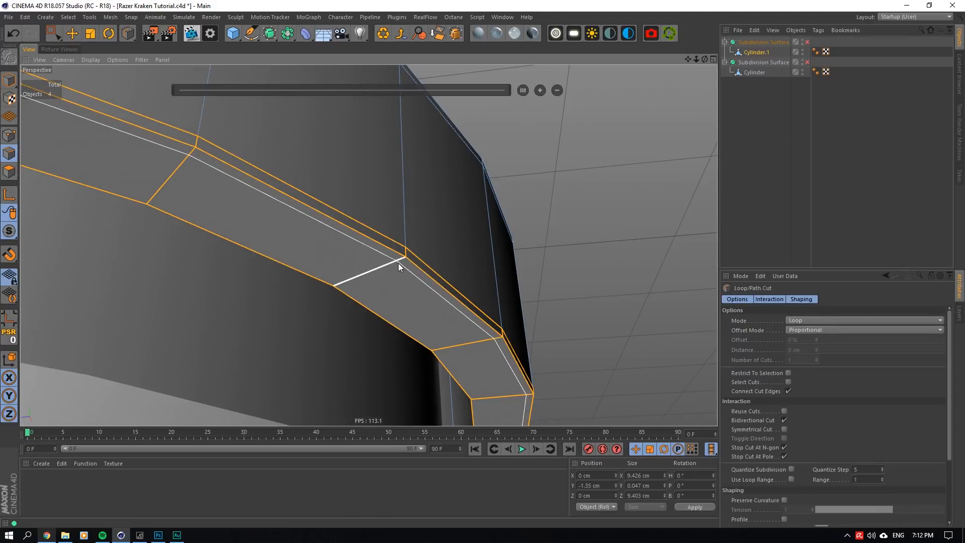
{"action": "left_click", "coordinate": [398, 264]}
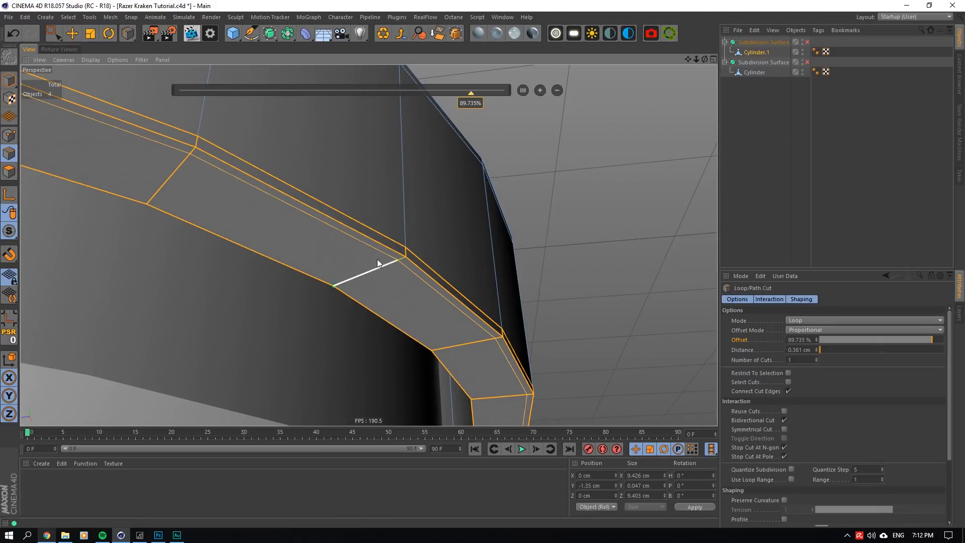
{"action": "left_click", "coordinate": [150, 199]}
- Switch on the ring's Subdivision Surface and examine the smoothed ring together with the whole ear cup
{"action": "left_click", "coordinate": [807, 42]}
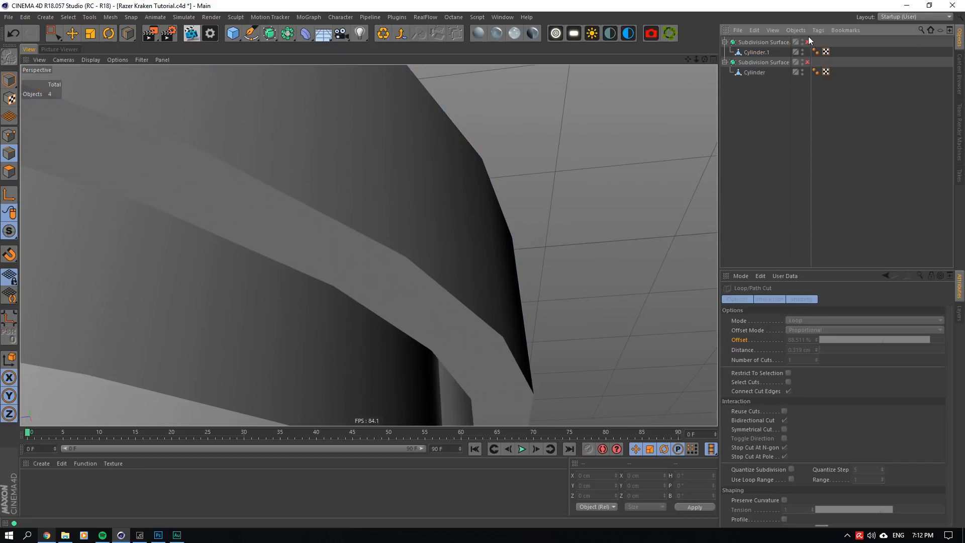
{"action": "left_click_drag", "start_coordinate": [705, 60], "coordinate": [689, 221]}
{"action": "left_click_drag", "start_coordinate": [369, 245], "coordinate": [452, 247], "text": "alt"}
{"action": "left_click_drag", "start_coordinate": [704, 59], "coordinate": [702, 76]}
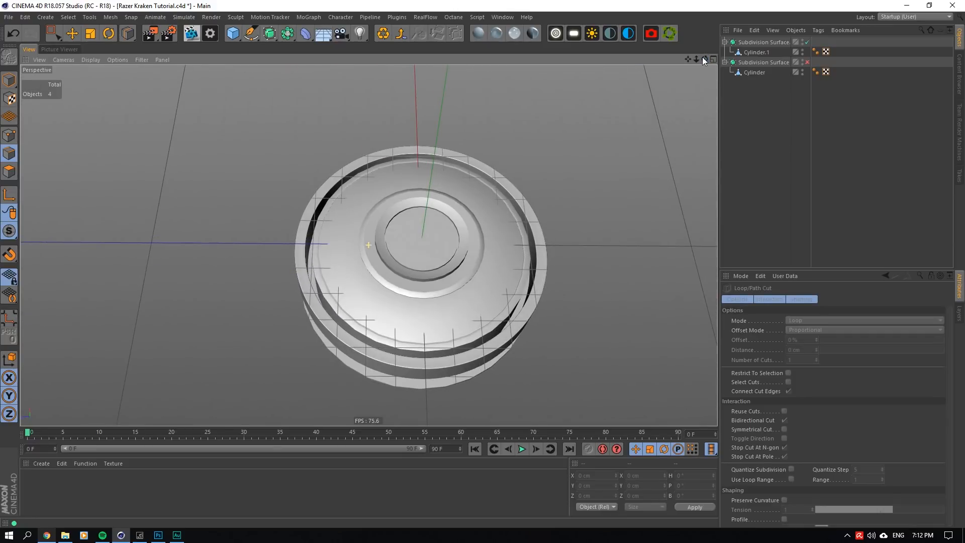
- Select both Subdivision Surface objects in Model mode and rotate them to a pitch of 90° so the ear cup stands upright
{"action": "left_click", "coordinate": [11, 80]}
{"action": "left_click", "coordinate": [73, 33]}
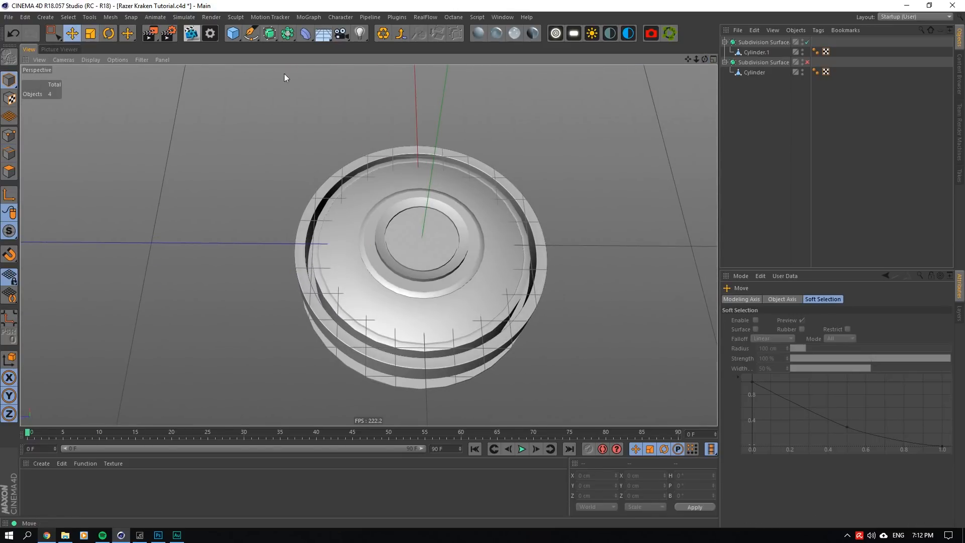
{"action": "left_click", "coordinate": [431, 187]}
{"action": "left_click", "coordinate": [752, 43]}
{"action": "left_click", "coordinate": [753, 63], "text": "shift"}
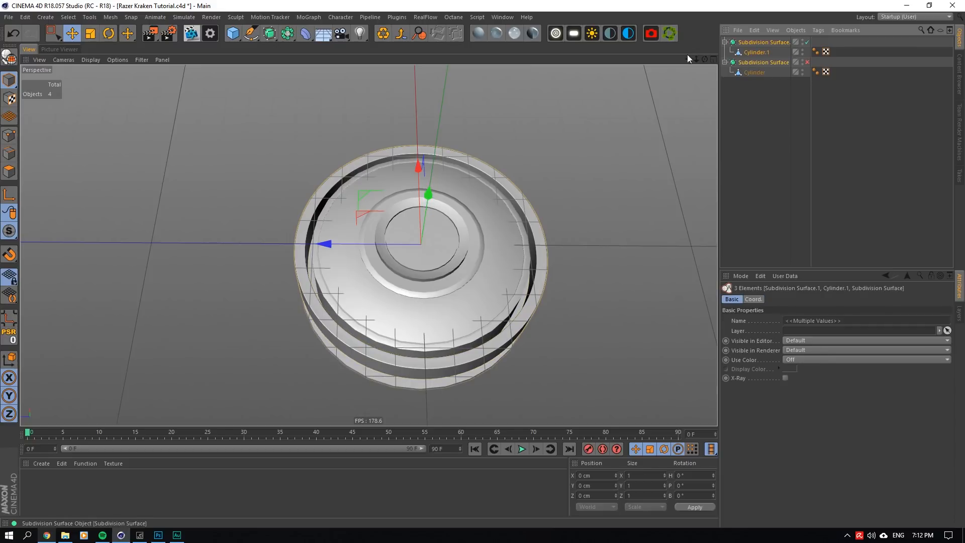
{"action": "left_click", "coordinate": [112, 32]}
{"action": "left_click_drag", "start_coordinate": [400, 221], "coordinate": [468, 234]}
{"action": "left_click_drag", "start_coordinate": [368, 245], "coordinate": [302, 227], "text": "alt"}
- Switch on the ear cup body's Subdivision Surface and examine the upright ear cup from several angles
{"action": "left_click", "coordinate": [788, 76]}
{"action": "left_click", "coordinate": [804, 64]}
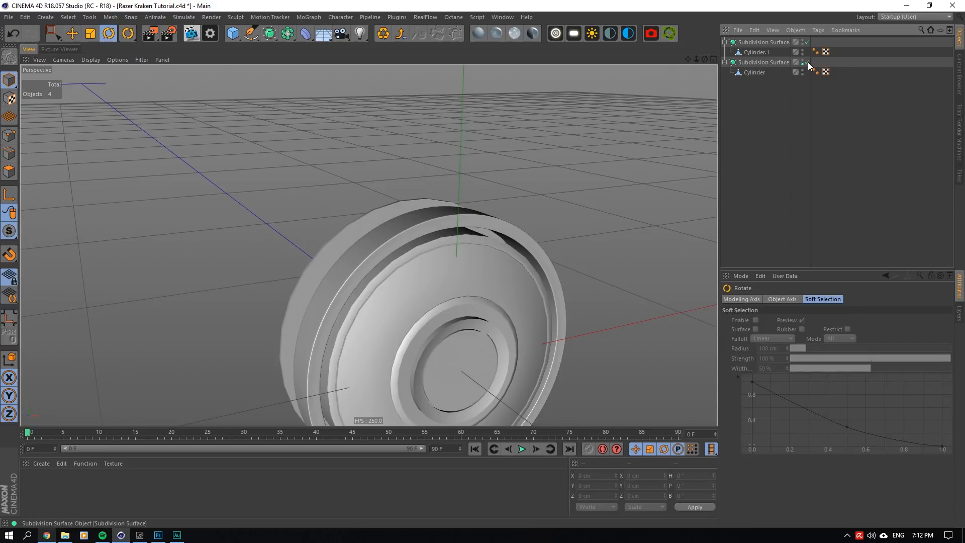
{"action": "left_click", "coordinate": [806, 63]}
{"action": "left_click", "coordinate": [806, 63]}
{"action": "left_click_drag", "start_coordinate": [686, 211], "coordinate": [534, 230], "text": "alt"}
{"action": "left_click", "coordinate": [534, 231]}
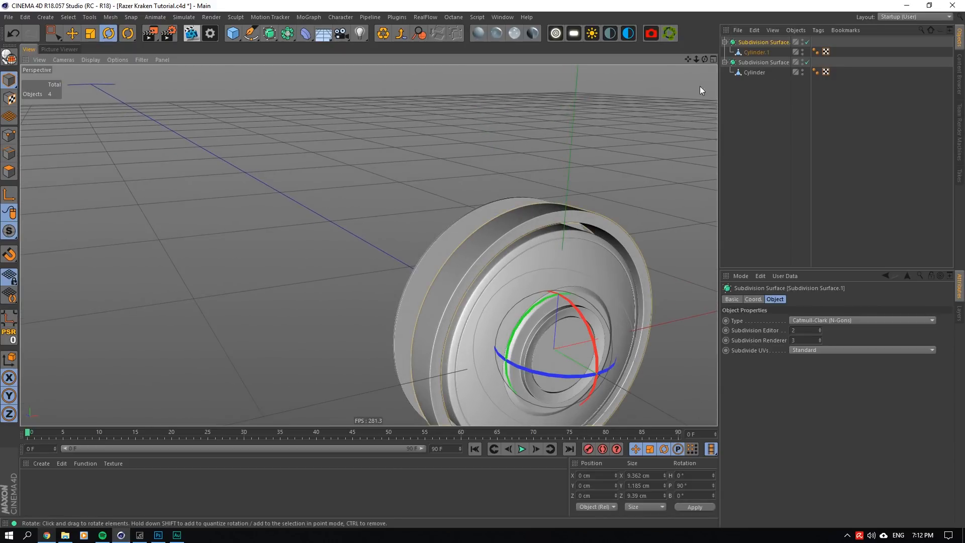
{"action": "left_click_drag", "start_coordinate": [688, 58], "coordinate": [711, 44]}
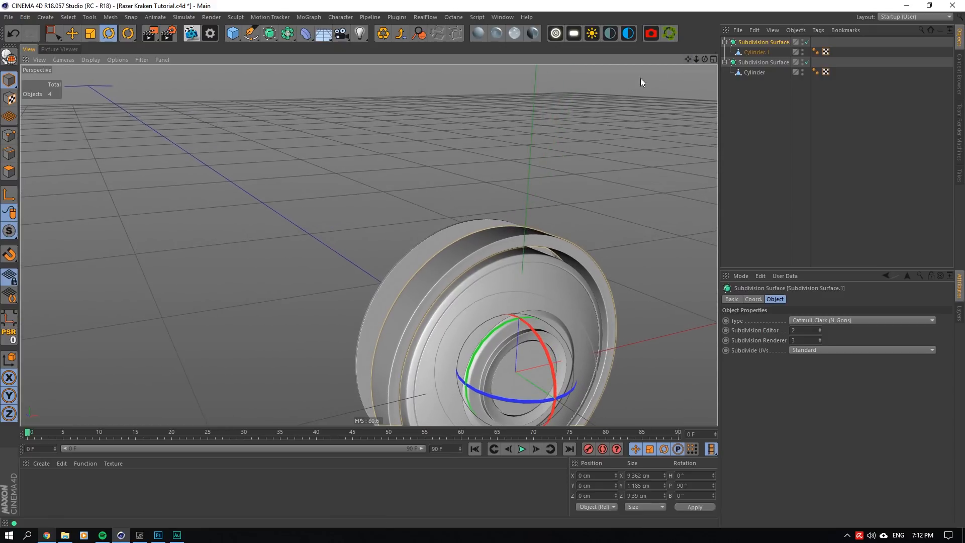
{"action": "mouse_move", "coordinate": [705, 60]}
{"action": "left_mouse_down"}
{"action": "mouse_move", "coordinate": [672, 61]}
{"action": "mouse_move", "coordinate": [641, 41]}
{"action": "mouse_move", "coordinate": [607, 49]}
{"action": "mouse_move", "coordinate": [707, 59]}
{"action": "left_mouse_up"}
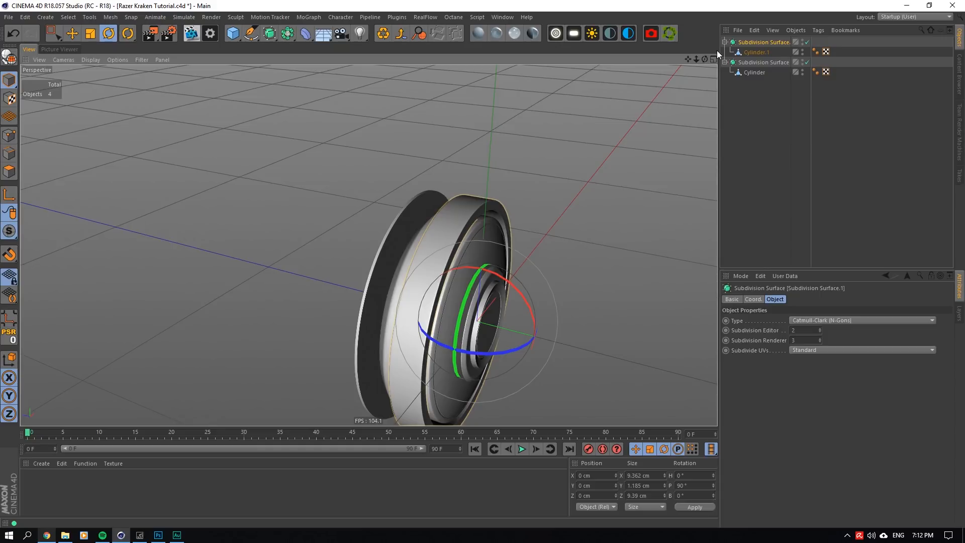
{"action": "mouse_move", "coordinate": [705, 59]}
{"action": "left_mouse_down"}
{"action": "mouse_move", "coordinate": [658, 68]}
{"action": "mouse_move", "coordinate": [706, 68]}
{"action": "left_mouse_up"}
- Switch off the ring's Subdivision Surface and pick the edge loops bounding Cylinder.1's outer wall
{"action": "left_click", "coordinate": [807, 43]}
{"action": "left_click", "coordinate": [756, 52]}
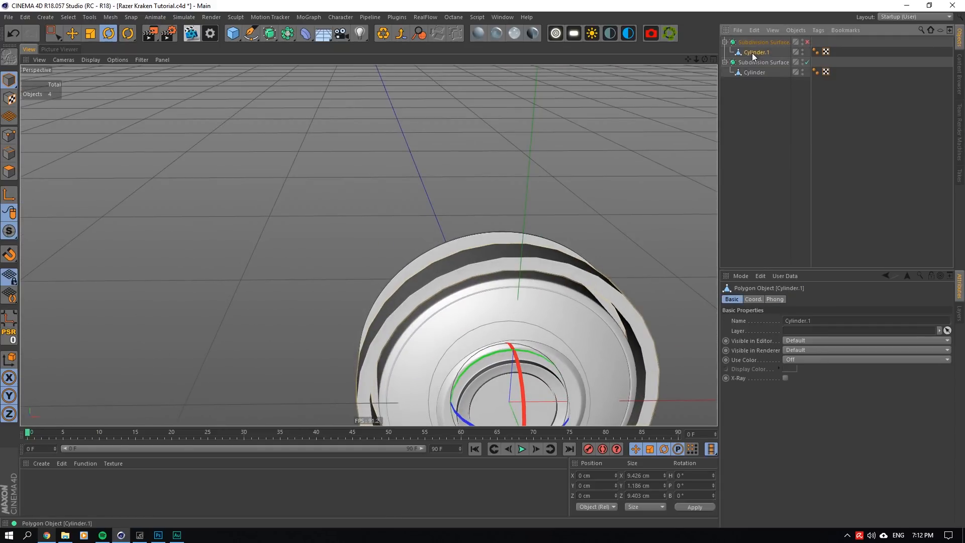
{"action": "scroll", "coordinate": [524, 226], "scroll_direction": "up", "scroll_amount": 5}
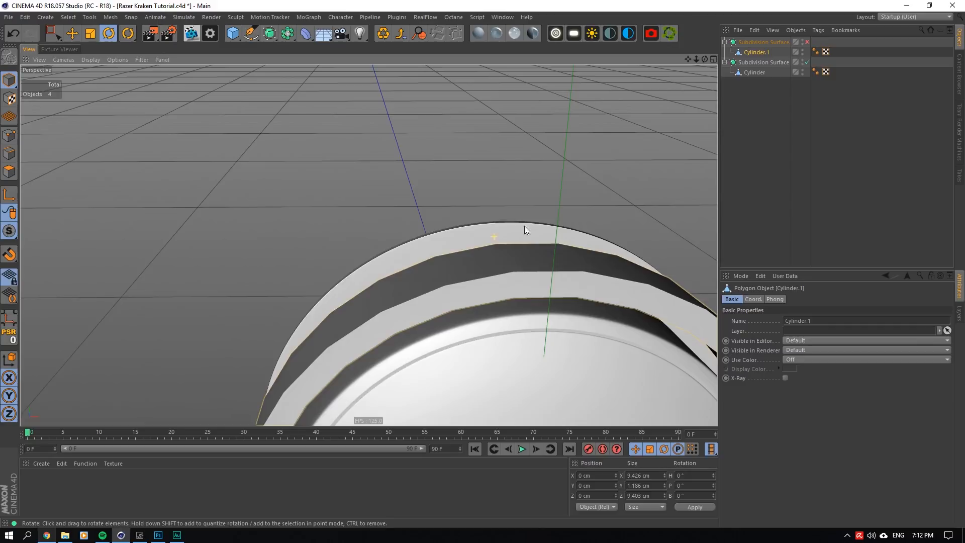
{"action": "double_click", "coordinate": [538, 270]}
{"action": "left_click_drag", "start_coordinate": [705, 59], "coordinate": [759, 85]}
{"action": "scroll", "coordinate": [480, 237], "scroll_direction": "up", "scroll_amount": 3}
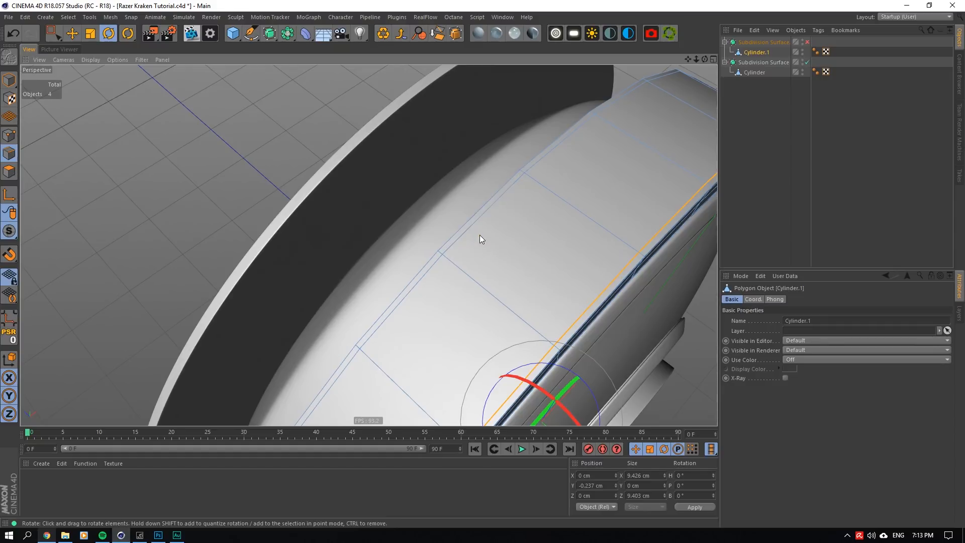
{"action": "double_click", "coordinate": [459, 235], "text": "shift"}
{"action": "left_click", "coordinate": [437, 35]}
{"action": "left_click_drag", "start_coordinate": [705, 59], "coordinate": [695, 57]}
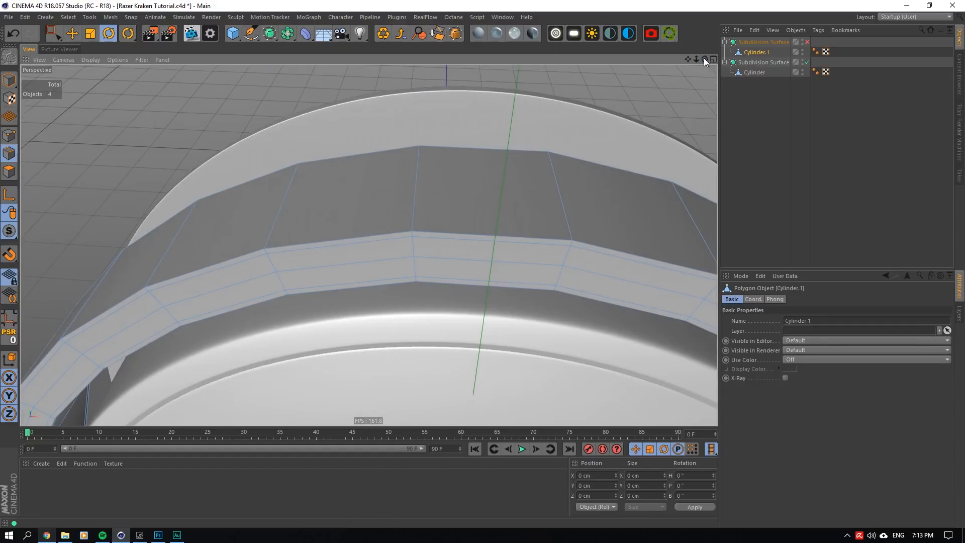
{"action": "scroll", "coordinate": [424, 220], "scroll_direction": "down", "scroll_amount": 3}
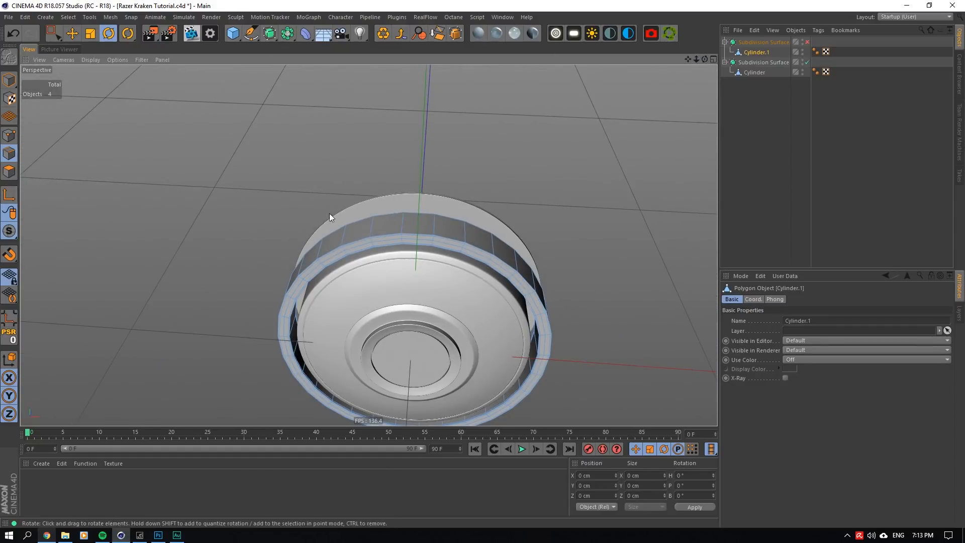
- Select the topmost polygon on the ring's outer wall in Polygon mode
{"action": "left_click", "coordinate": [9, 172]}
{"action": "left_click", "coordinate": [415, 226]}
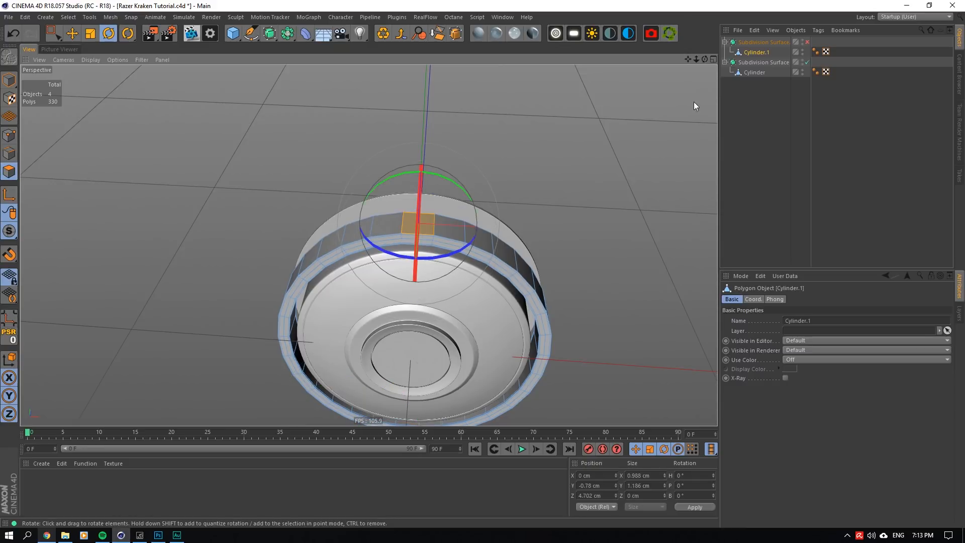
{"action": "left_click_drag", "start_coordinate": [705, 59], "coordinate": [705, 65]}
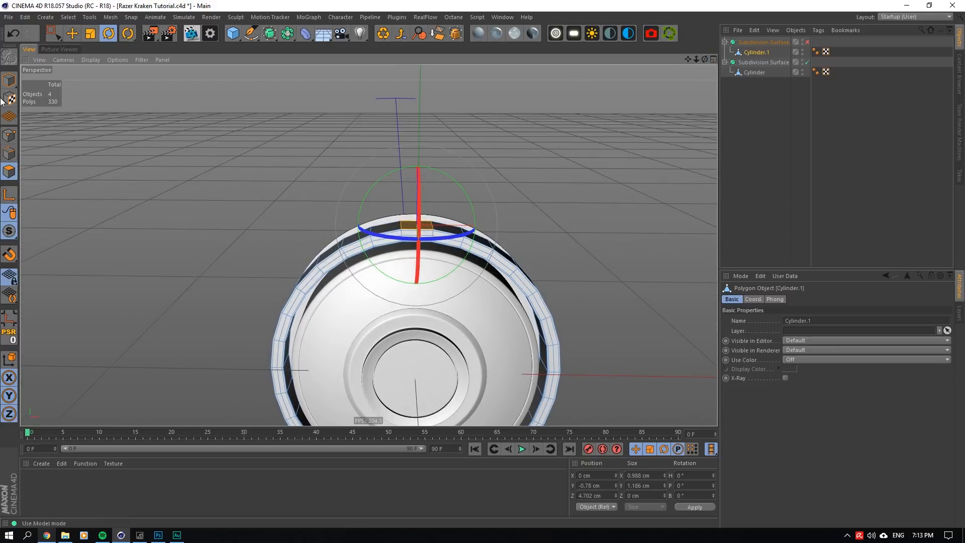
- Select both Subdivision Surface objects in Model mode and rotate only their axes by 90° with axis editing enabled
{"action": "left_click", "coordinate": [9, 80]}
{"action": "key", "text": "e"}
{"action": "left_click", "coordinate": [754, 43]}
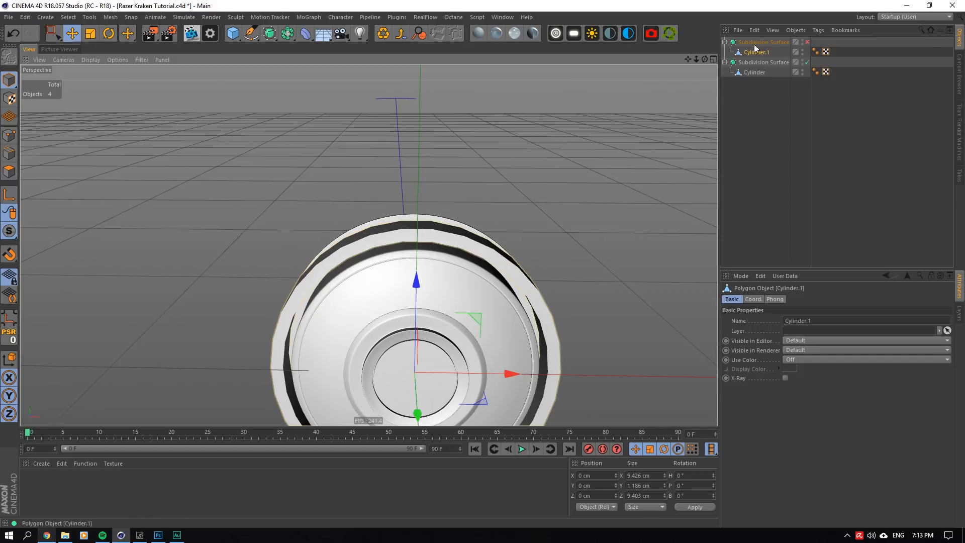
{"action": "left_click", "coordinate": [756, 53]}
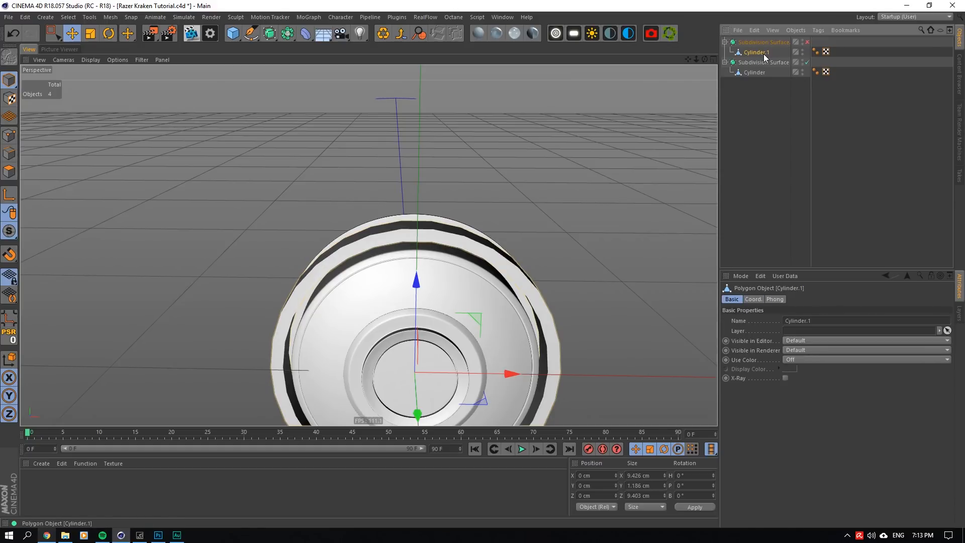
{"action": "left_click", "coordinate": [752, 73], "text": "ctrl"}
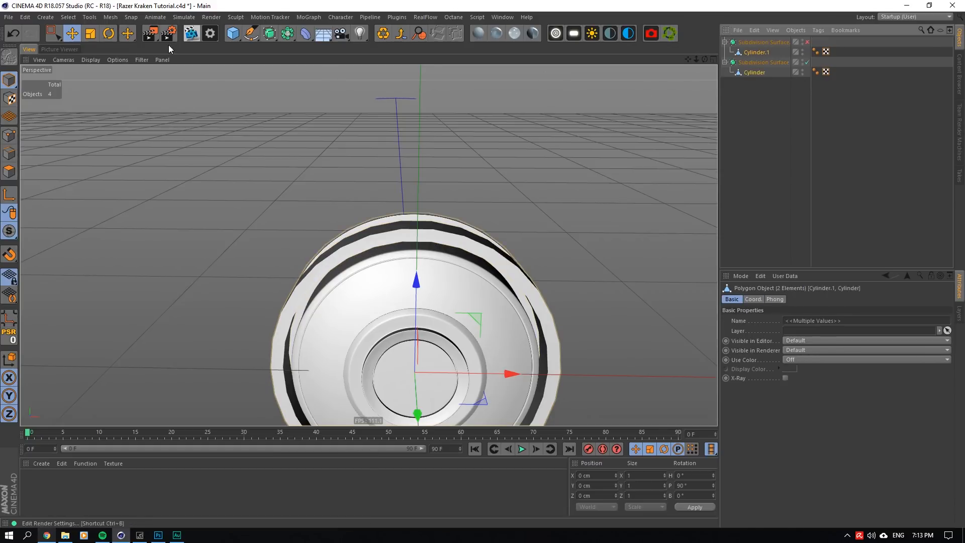
{"action": "key", "text": "r"}
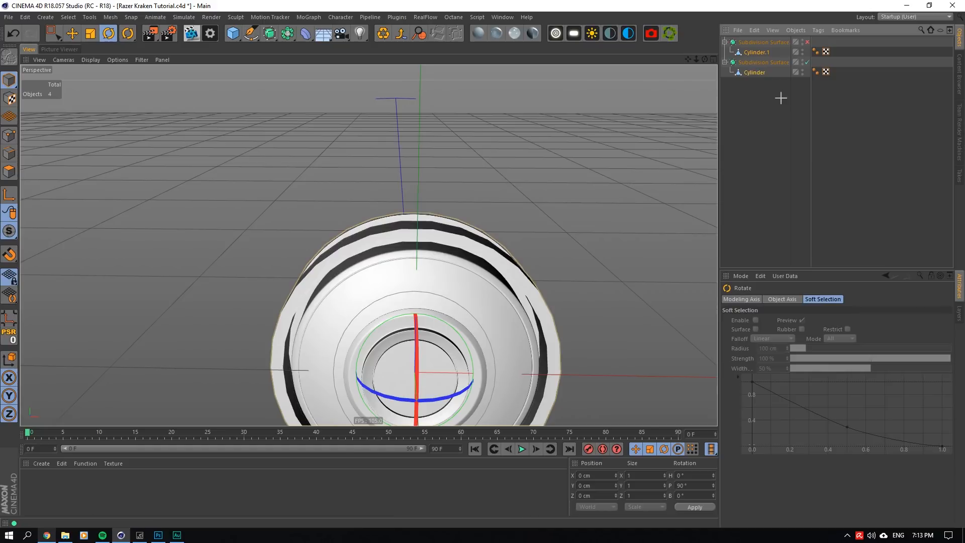
{"action": "left_click", "coordinate": [755, 42]}
{"action": "left_click", "coordinate": [750, 61], "text": "ctrl"}
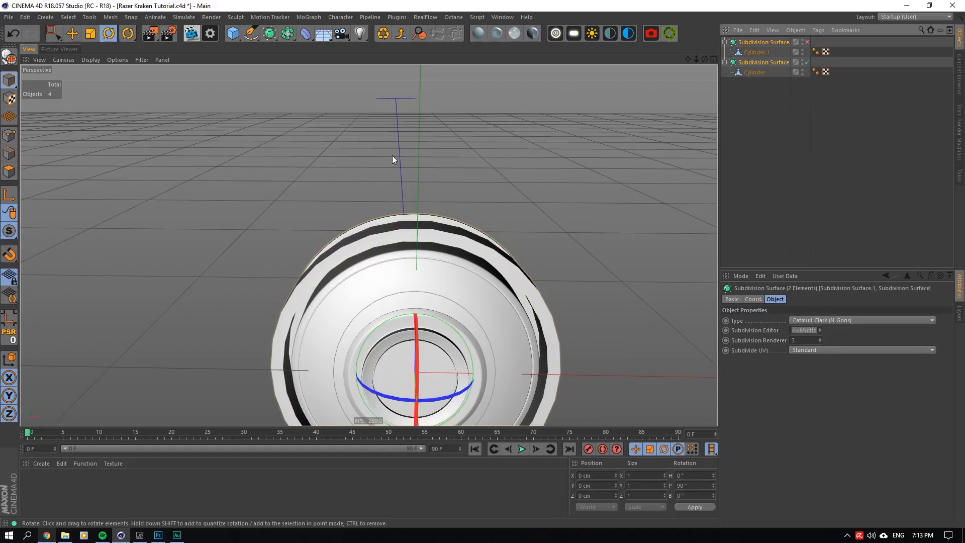
{"action": "left_click_drag", "start_coordinate": [442, 322], "coordinate": [476, 400]}
- Show Cylinder's coordinates and move Cylinder out of its Subdivision Surface
{"action": "left_click", "coordinate": [753, 71]}
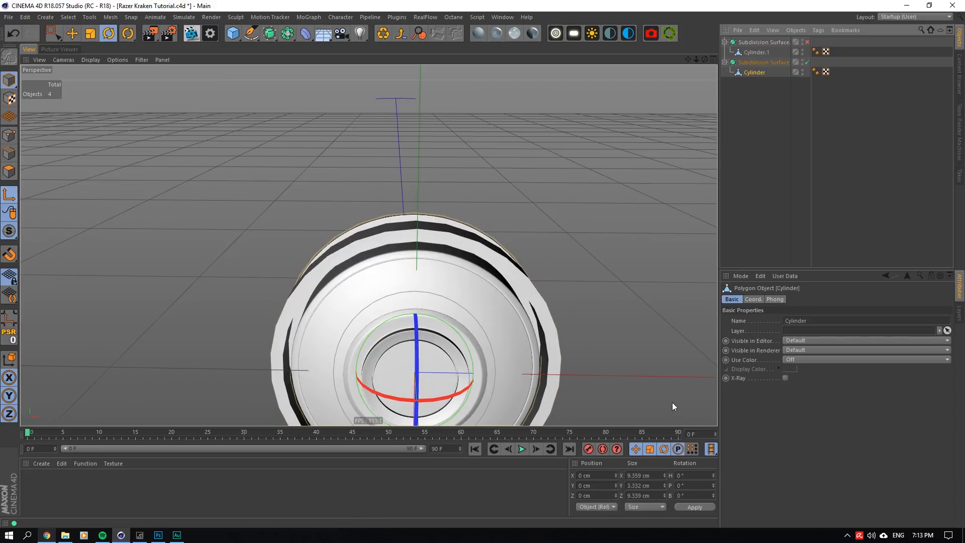
{"action": "left_click", "coordinate": [754, 299]}
{"action": "left_click", "coordinate": [759, 62]}
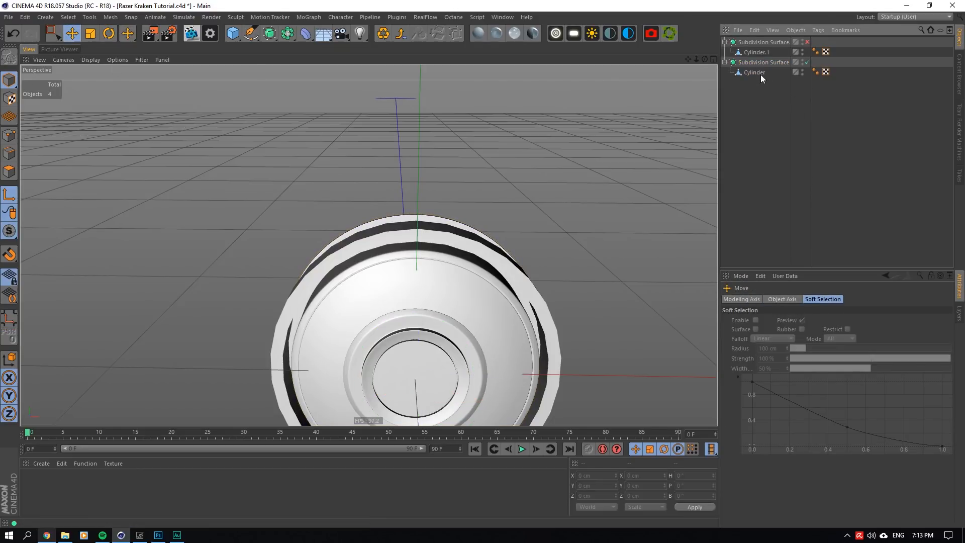
{"action": "left_click", "coordinate": [758, 73]}
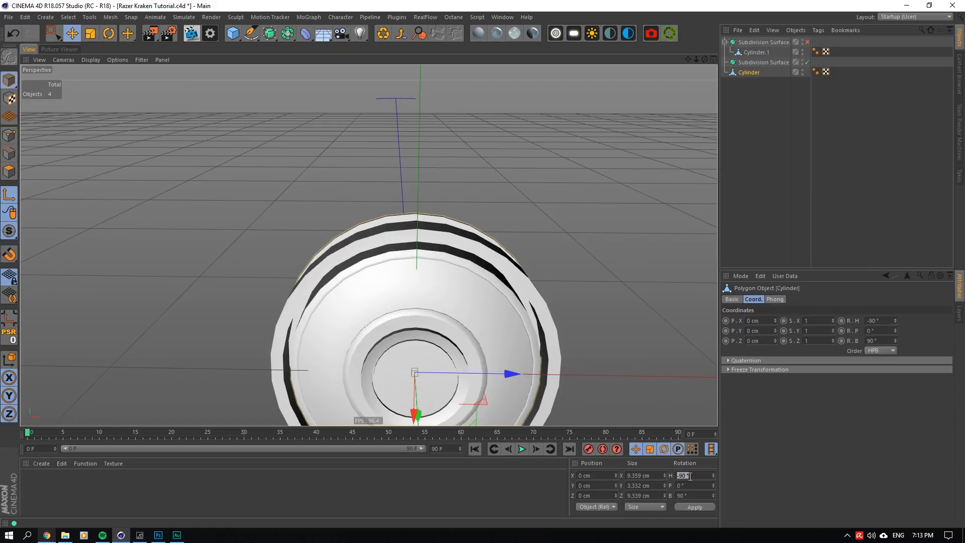
{"action": "type", "text": "0"}
{"action": "key", "text": "Return"}
{"action": "key", "text": "ctrl+z"}
- Set the axis bank rotation to 0° for Cylinder and for Cylinder.1, after moving Cylinder.1 out of its Subdivision Surface
{"action": "type", "text": "0"}
{"action": "key", "text": "Return"}
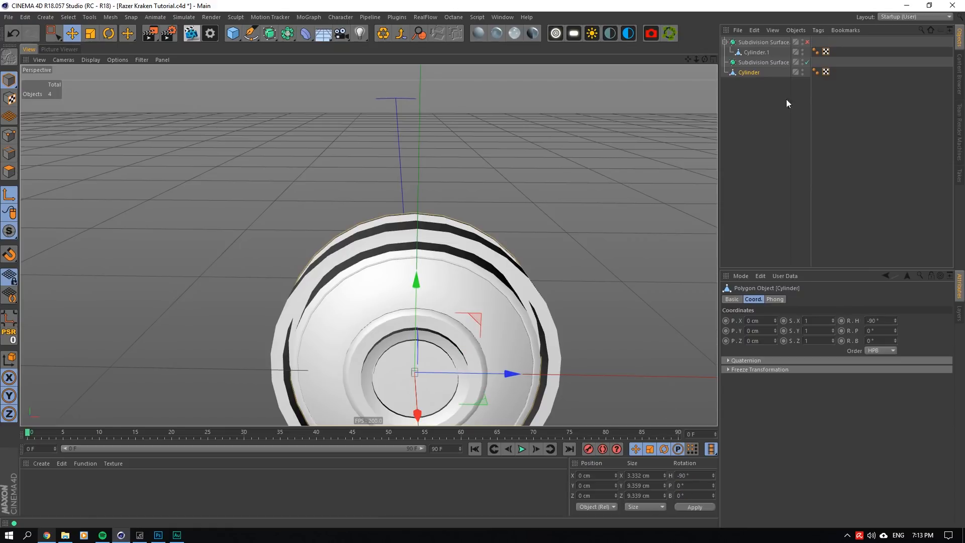
{"action": "left_click_drag", "start_coordinate": [765, 53], "coordinate": [757, 135]}
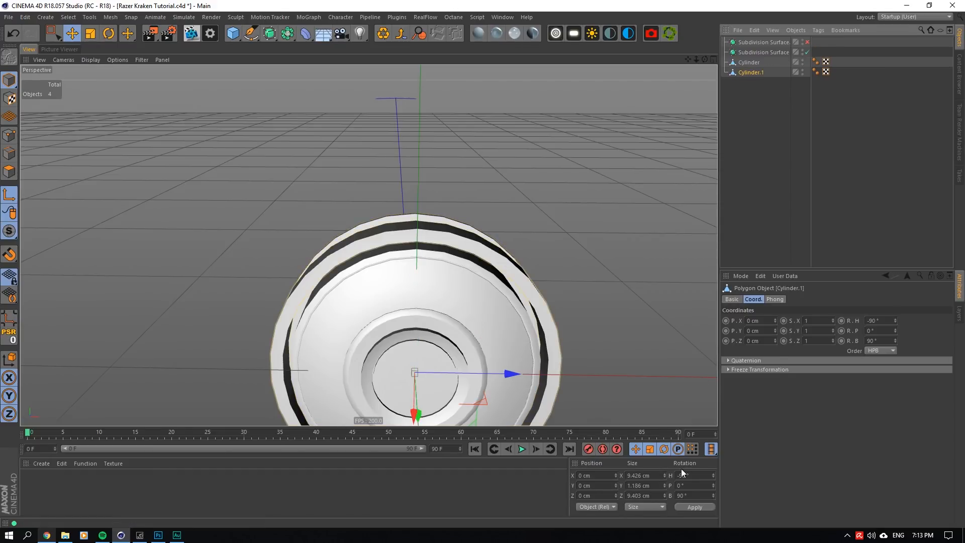
{"action": "left_click", "coordinate": [694, 496]}
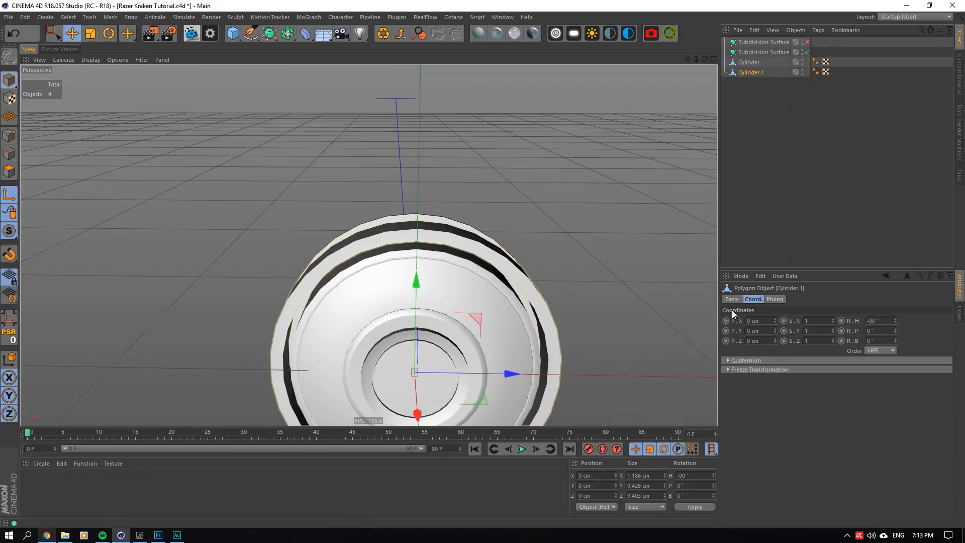
- Delete the two emptied Subdivision Surface objects and parent Cylinder and Cylinder.1 each to a new Subdivision Surface
{"action": "left_click", "coordinate": [727, 65]}
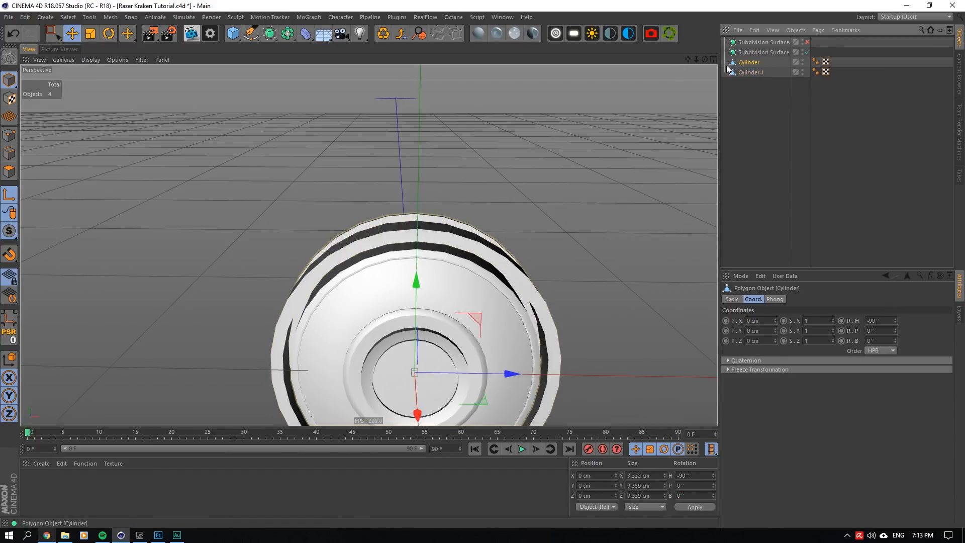
{"action": "left_click", "coordinate": [272, 34], "text": "alt"}
{"action": "left_click", "coordinate": [753, 51]}
{"action": "key", "text": "Delete"}
{"action": "left_click", "coordinate": [758, 43]}
{"action": "key", "text": "Delete"}
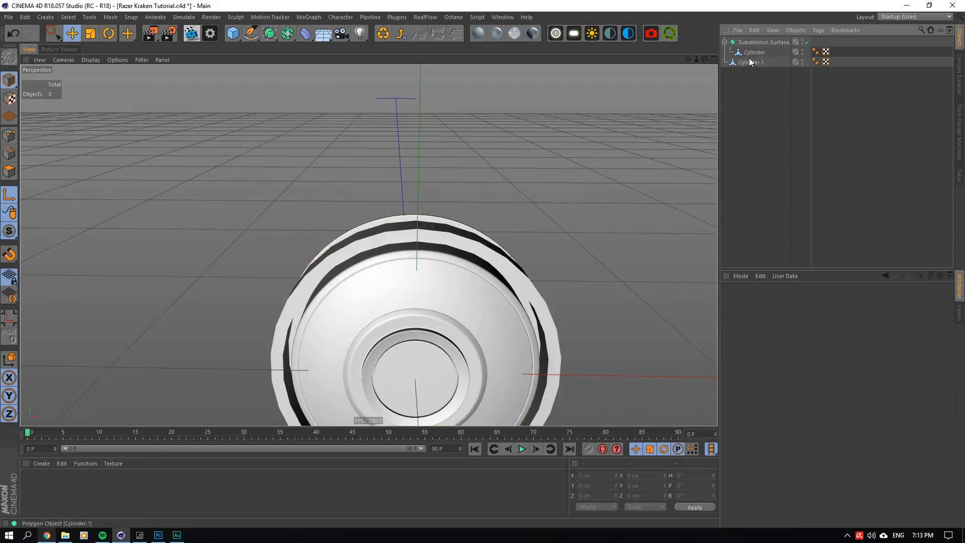
{"action": "left_click", "coordinate": [749, 61]}
{"action": "left_click_drag", "start_coordinate": [272, 34], "coordinate": [302, 46], "text": "alt"}
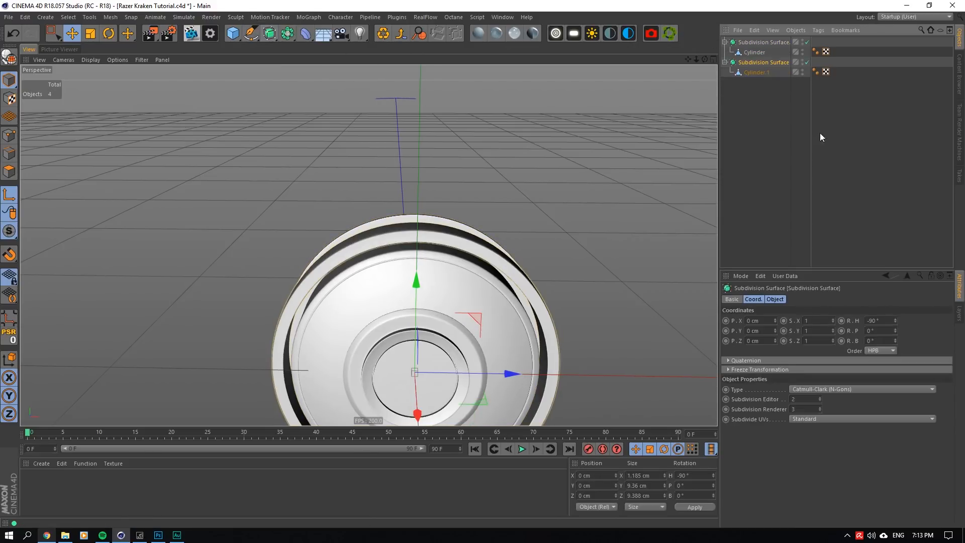
- Set the editor subdivision level to 3 on both Subdivision Surface objects
{"action": "left_click", "coordinate": [805, 399]}
{"action": "left_click", "coordinate": [757, 43]}
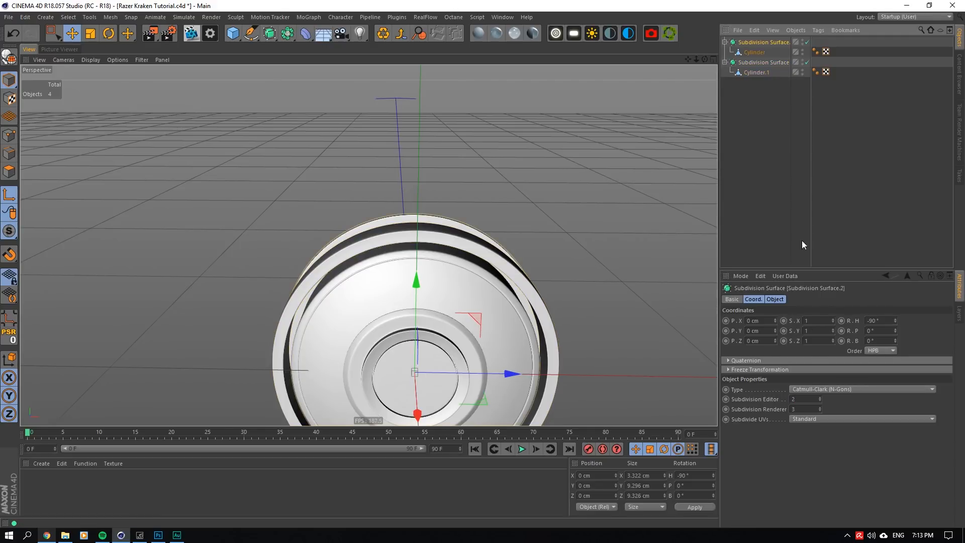
{"action": "left_click", "coordinate": [807, 399]}
{"action": "type", "text": "3"}
{"action": "left_click", "coordinate": [795, 408]}
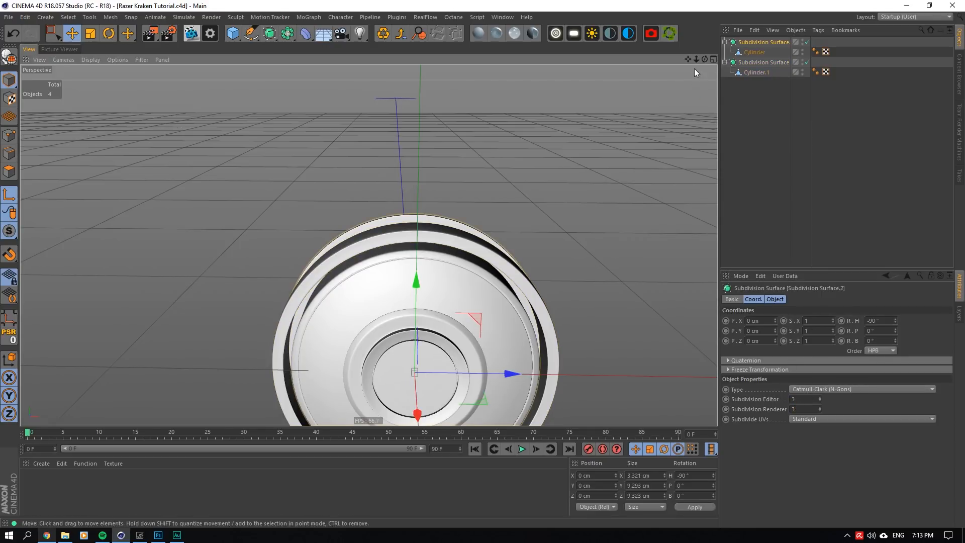
- Disable the Subdivision Surface holding Cylinder.1 and switch to Polygon mode with Cylinder.1 selected
{"action": "left_click_drag", "start_coordinate": [695, 69], "coordinate": [717, 115], "text": "alt"}
{"action": "left_click", "coordinate": [758, 52]}
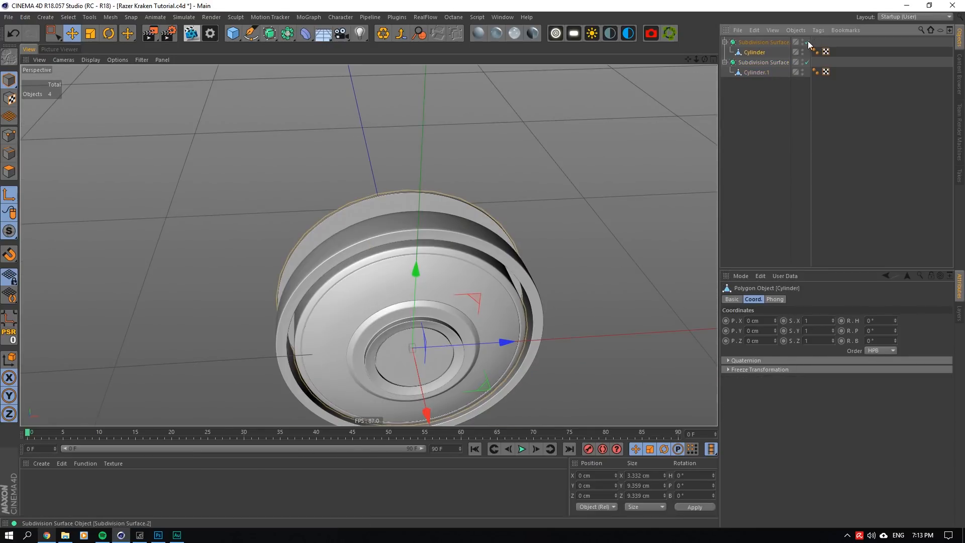
{"action": "left_click", "coordinate": [749, 63]}
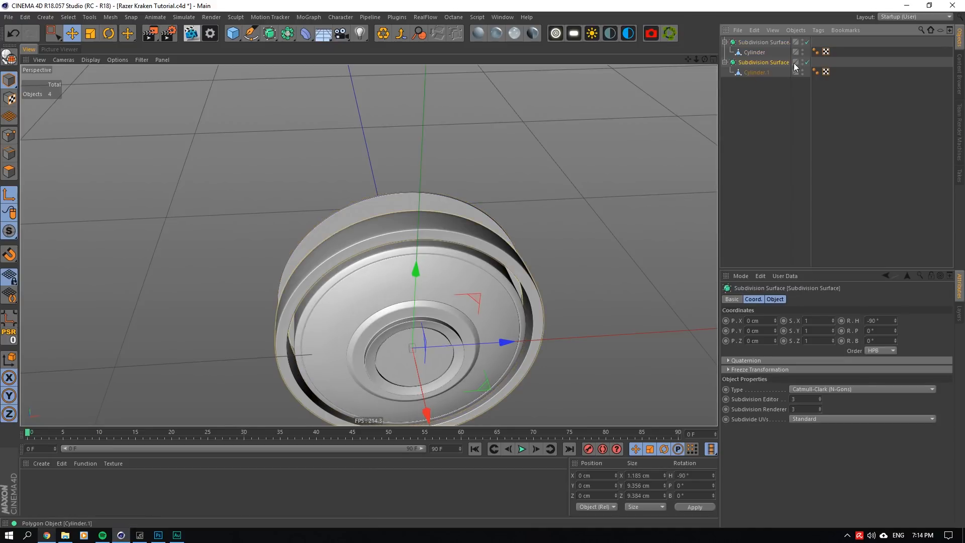
{"action": "left_click", "coordinate": [808, 63]}
{"action": "left_click", "coordinate": [755, 71]}
{"action": "scroll", "coordinate": [403, 252], "scroll_direction": "up", "scroll_amount": 5}
{"action": "left_click", "coordinate": [9, 171]}
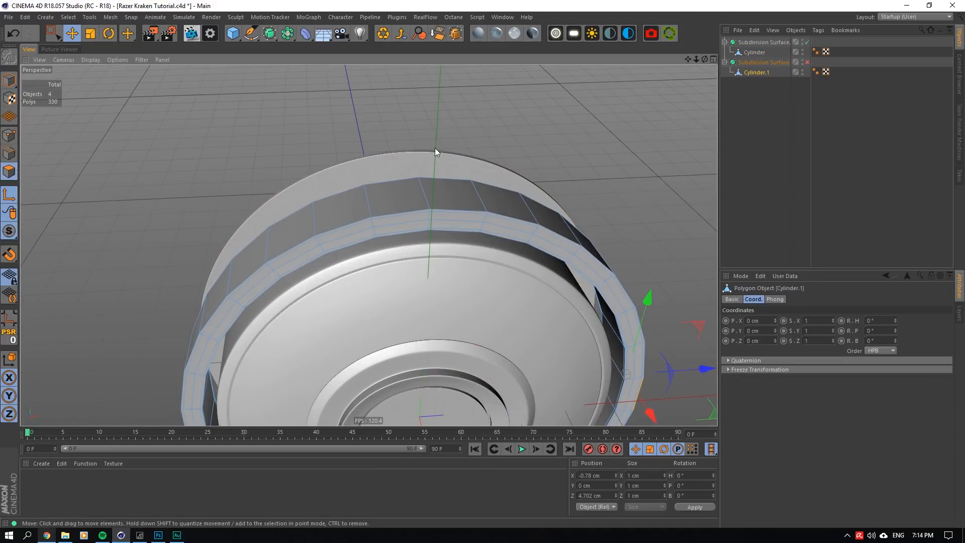
- Try to select polygons at the top of Cylinder.1's outer band
{"action": "left_click", "coordinate": [458, 176]}
{"action": "left_click_drag", "start_coordinate": [705, 60], "coordinate": [687, 69]}
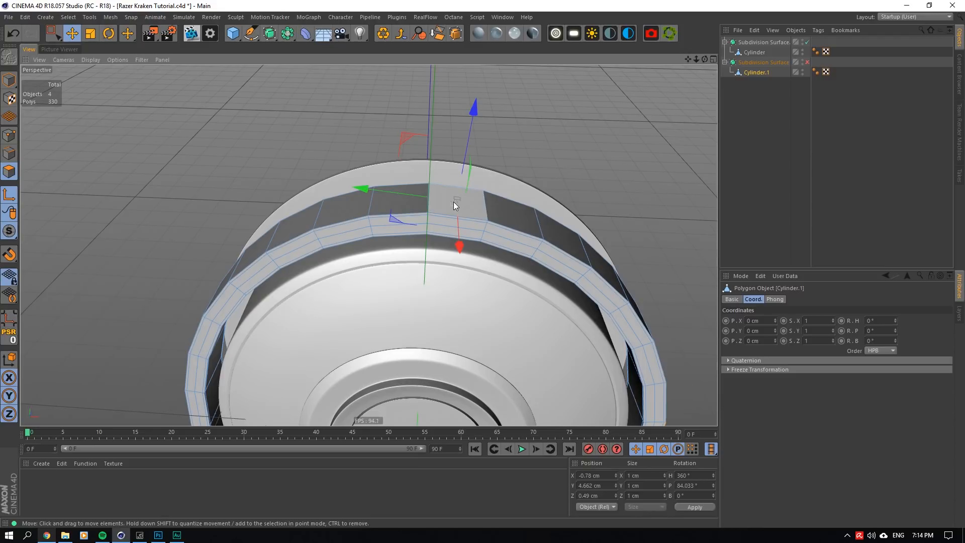
{"action": "left_click", "coordinate": [487, 221]}
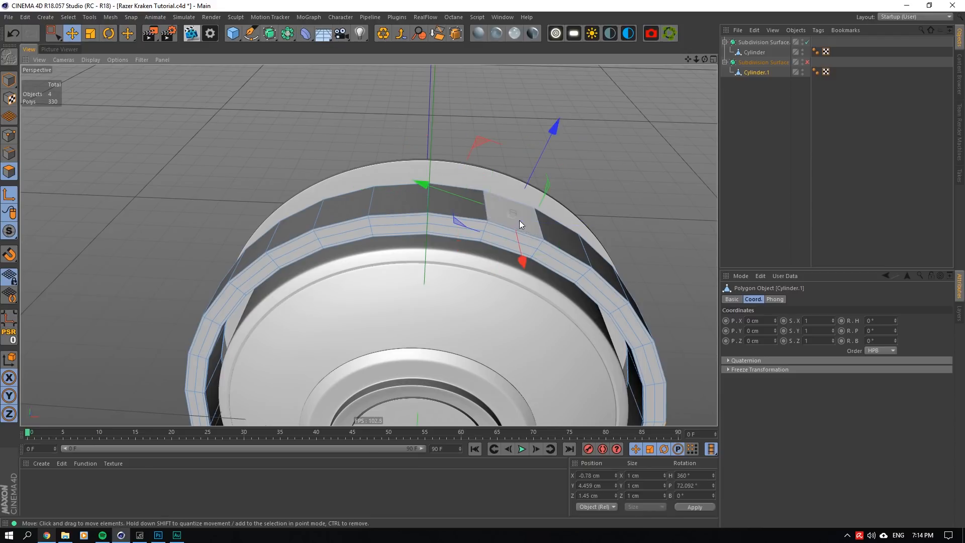
{"action": "left_click_drag", "start_coordinate": [706, 60], "coordinate": [684, 66]}
{"action": "scroll", "coordinate": [442, 231], "scroll_direction": "down", "scroll_amount": 4}
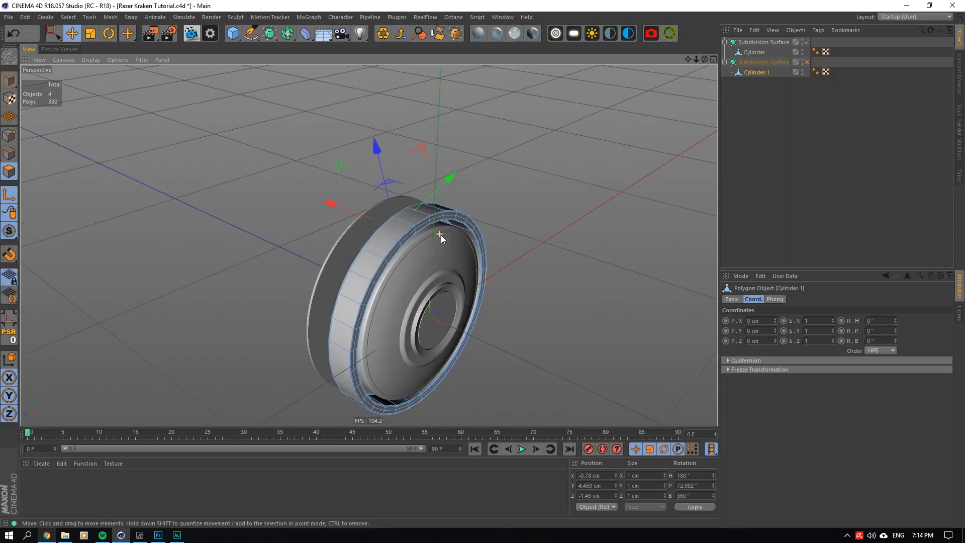
- Move Cylinder.1 out of its Subdivision Surface and select one outer-band polygon near the top of the ring
{"action": "left_click_drag", "start_coordinate": [756, 72], "coordinate": [749, 96]}
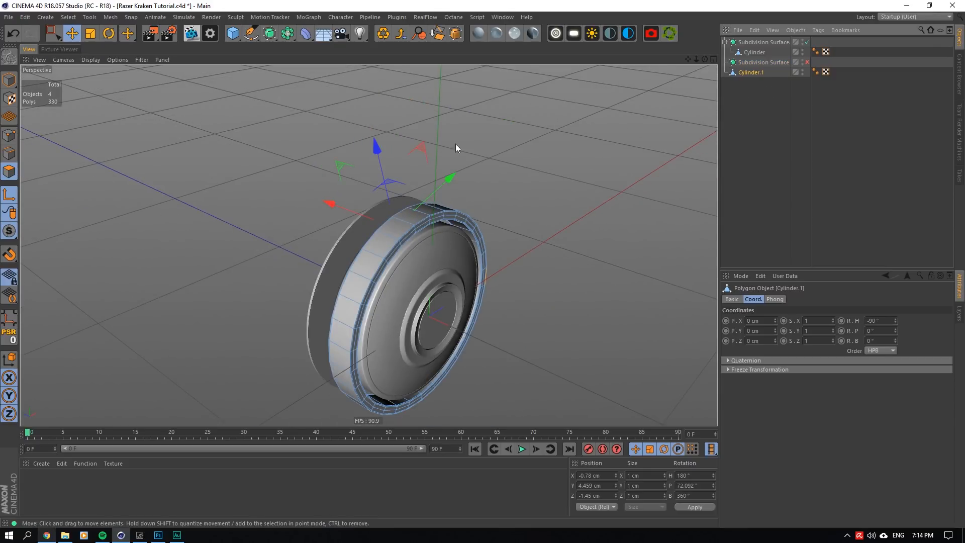
{"action": "left_click", "coordinate": [361, 257]}
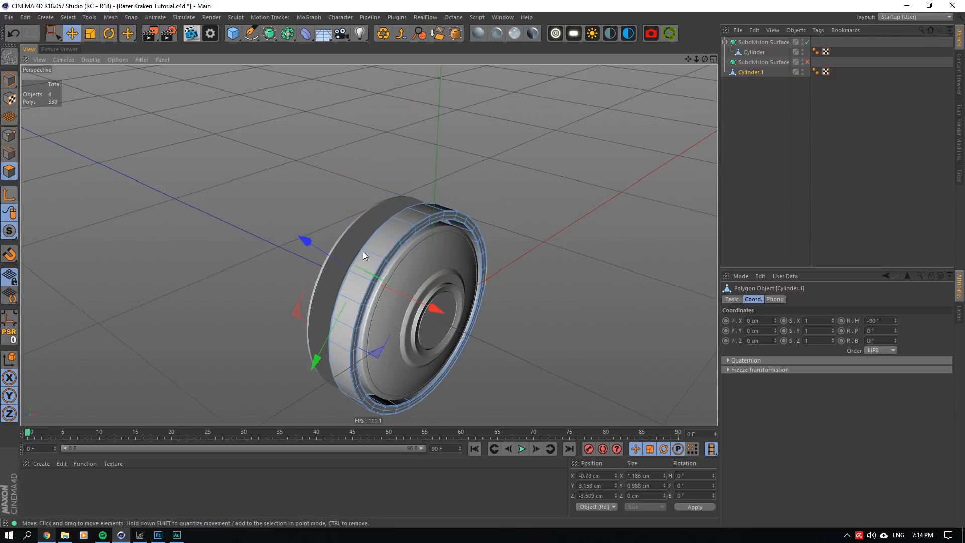
{"action": "scroll", "coordinate": [388, 239], "scroll_direction": "up", "scroll_amount": 4}
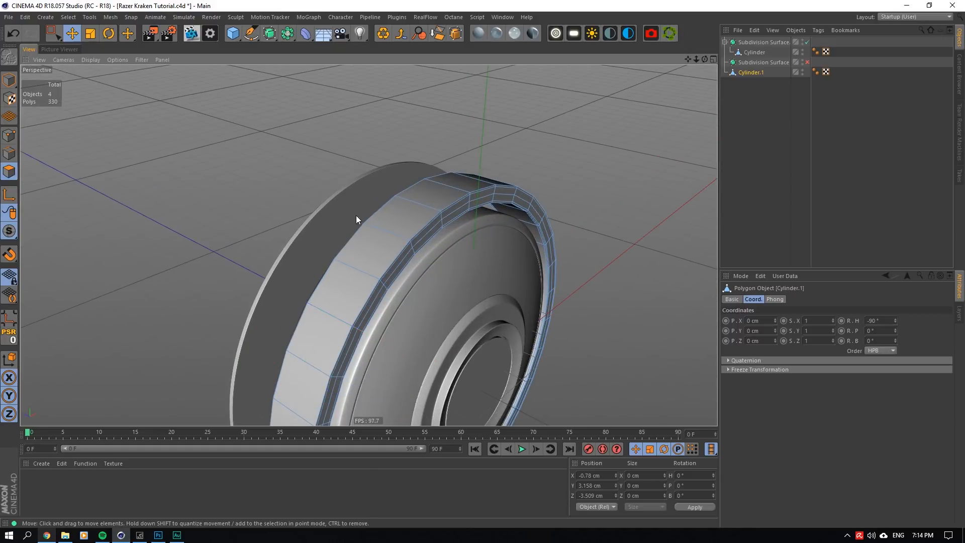
{"action": "left_click", "coordinate": [425, 214]}
{"action": "left_click_drag", "start_coordinate": [705, 60], "coordinate": [654, 63]}
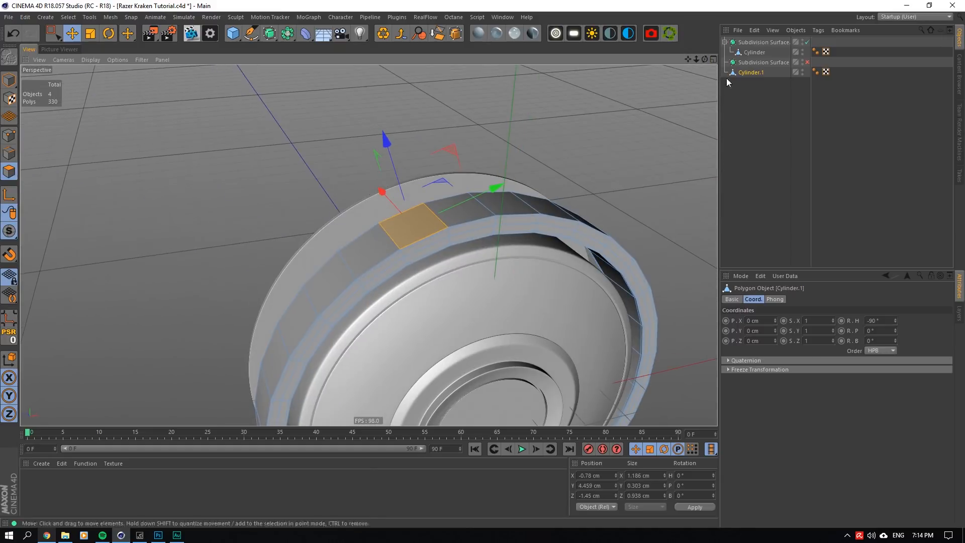
- Put Cylinder.1 back under its Subdivision Surface and leave that smoothing object disabled
{"action": "left_click", "coordinate": [807, 63]}
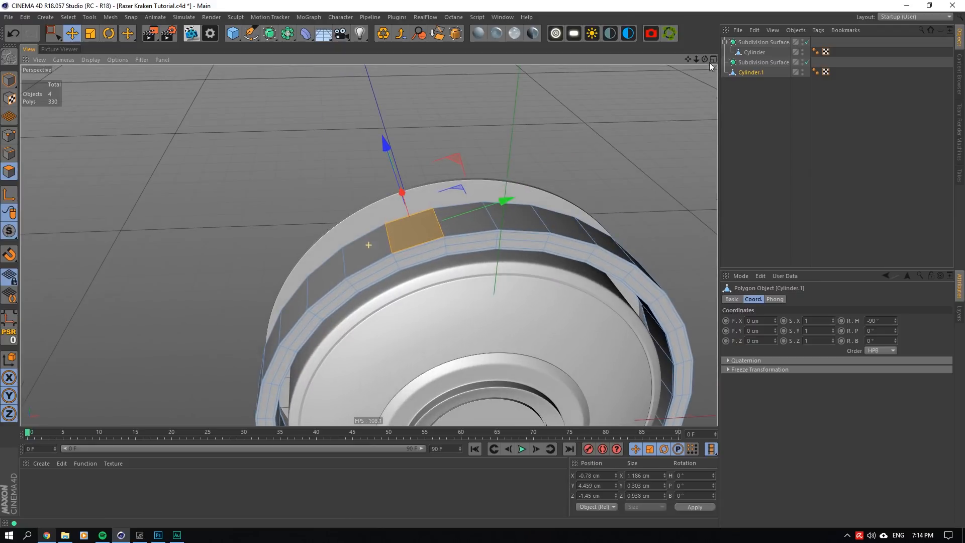
{"action": "left_click_drag", "start_coordinate": [786, 77], "coordinate": [747, 66]}
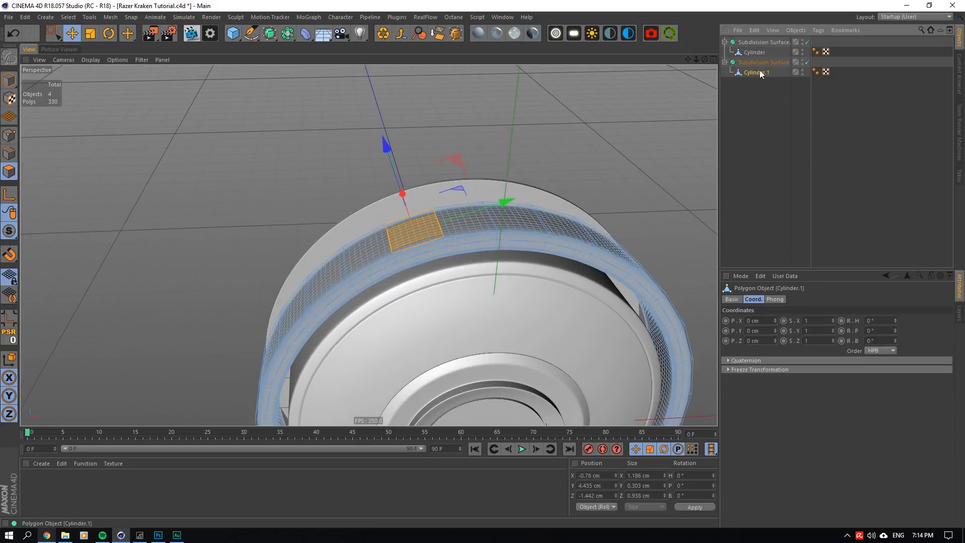
{"action": "left_click", "coordinate": [807, 63]}
{"action": "middle_click_drag", "start_coordinate": [507, 265], "coordinate": [458, 285], "text": "alt"}
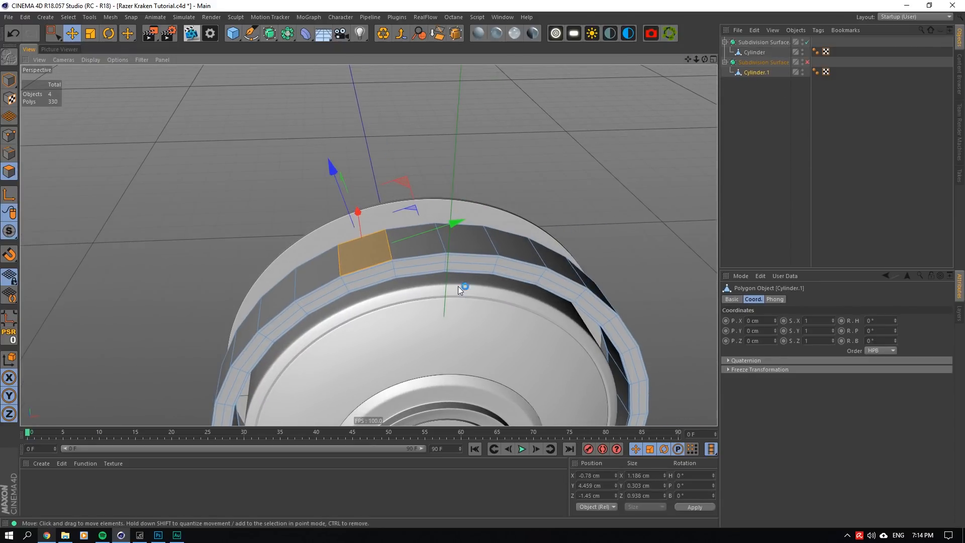
{"action": "scroll", "coordinate": [436, 257], "scroll_direction": "down", "scroll_amount": 3}
- Extend the selection to four adjacent outer-band polygons centred on the top of the ring
{"action": "left_click", "coordinate": [454, 246]}
{"action": "left_click", "coordinate": [428, 250], "text": "shift"}
{"action": "left_click_drag", "start_coordinate": [705, 59], "coordinate": [674, 62]}
{"action": "left_click", "coordinate": [377, 254], "text": "shift"}
{"action": "left_click", "coordinate": [477, 259], "text": "shift"}
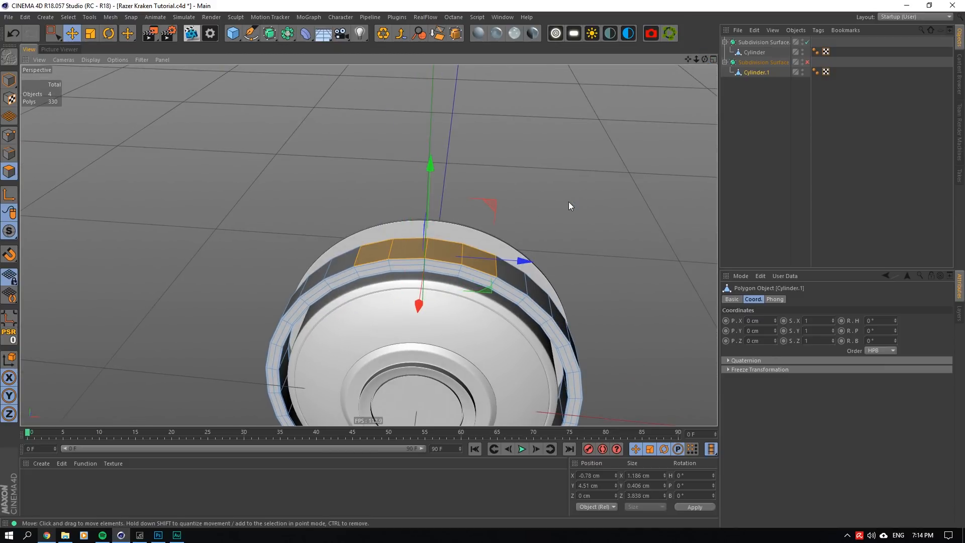
{"action": "left_click_drag", "start_coordinate": [569, 202], "coordinate": [573, 154], "text": "alt"}
{"action": "right_click_drag", "start_coordinate": [569, 202], "coordinate": [556, 203], "text": "alt"}
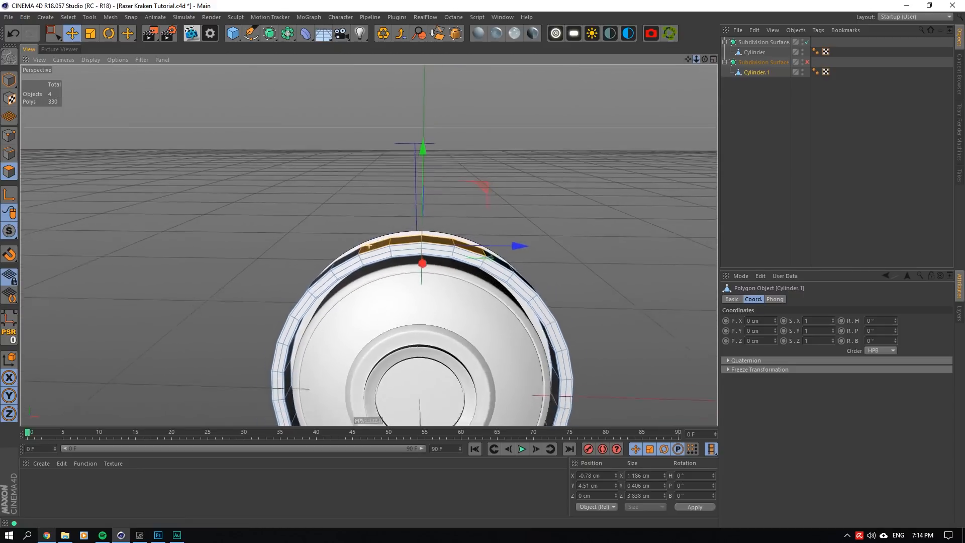
{"action": "right_click_drag", "start_coordinate": [370, 246], "coordinate": [302, 246], "text": "alt"}
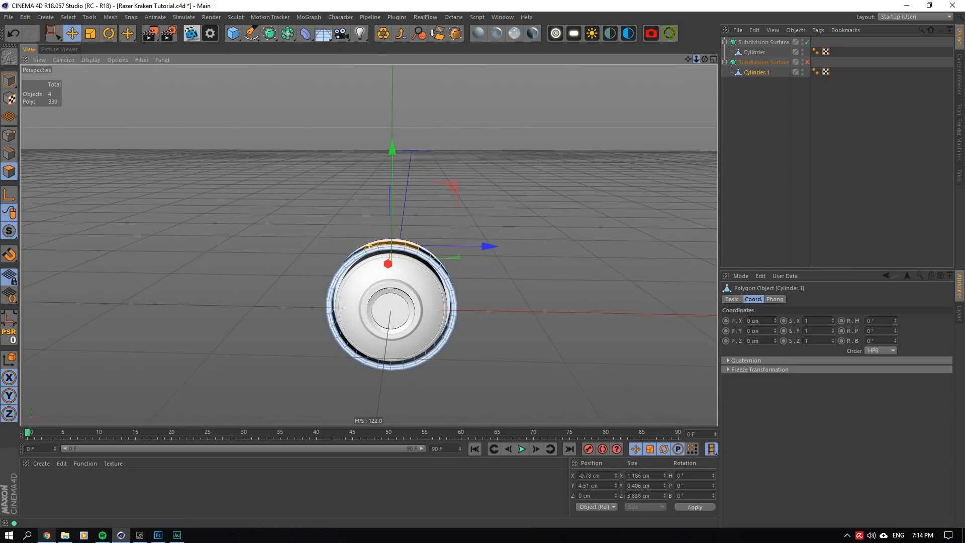
{"action": "left_click_drag", "start_coordinate": [702, 61], "coordinate": [729, 100]}
{"action": "scroll", "coordinate": [340, 258], "scroll_direction": "up", "scroll_amount": 5}
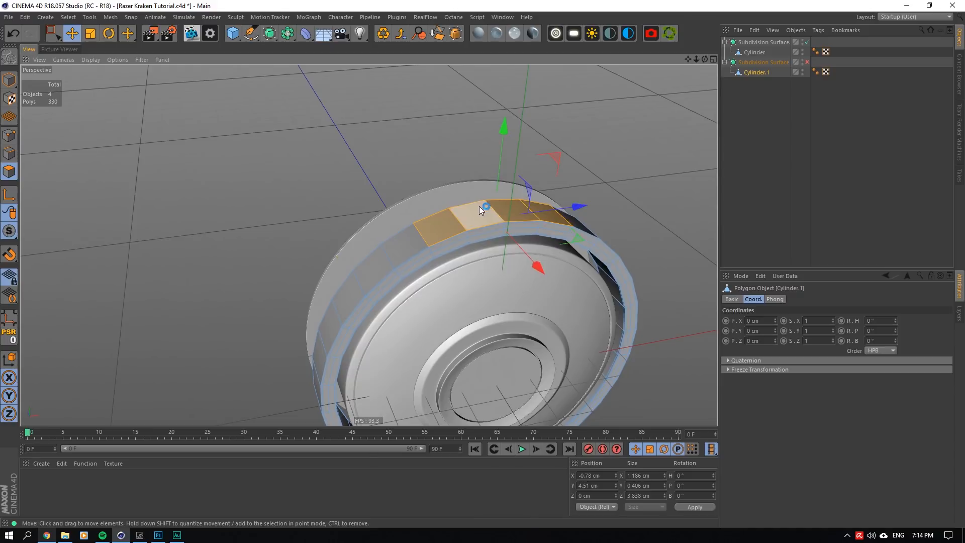
- Start Extrude on the four selected polygons and turn off cap creation
{"action": "right_click", "coordinate": [479, 207]}
{"action": "left_click", "coordinate": [508, 307]}
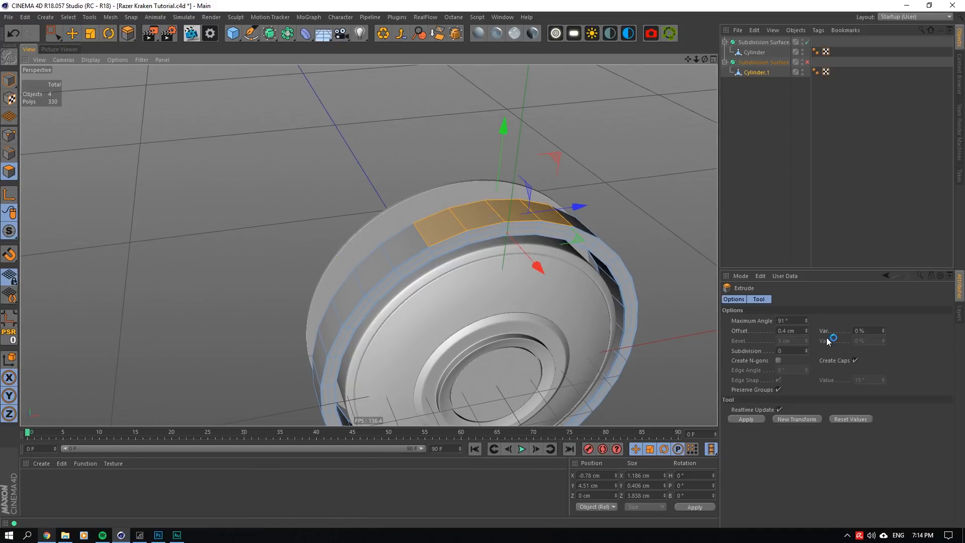
{"action": "left_click", "coordinate": [856, 361]}
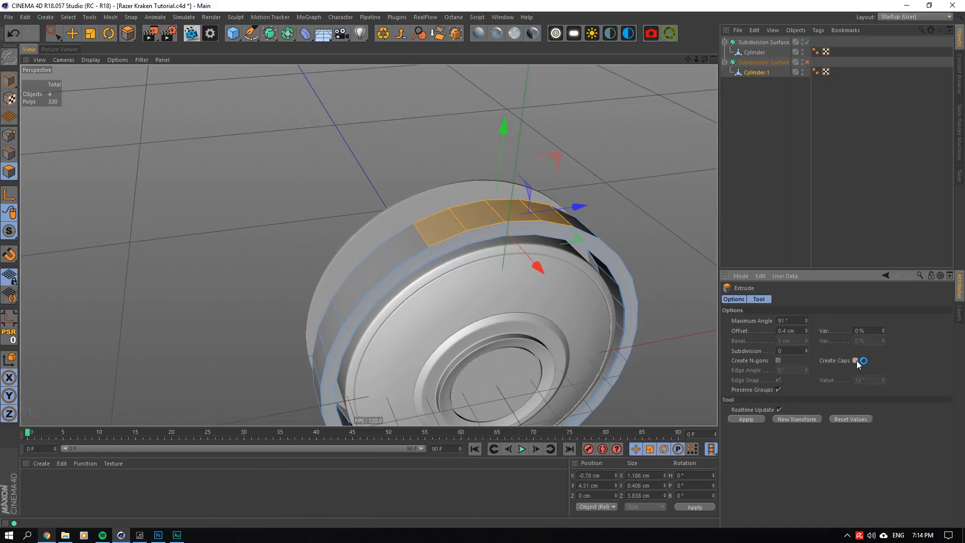
- Duplicate Cylinder.1 outside the Subdivision Surface as a backup, hide the copy, and reselect the original
{"action": "left_click_drag", "start_coordinate": [756, 73], "coordinate": [807, 85], "text": "ctrl"}
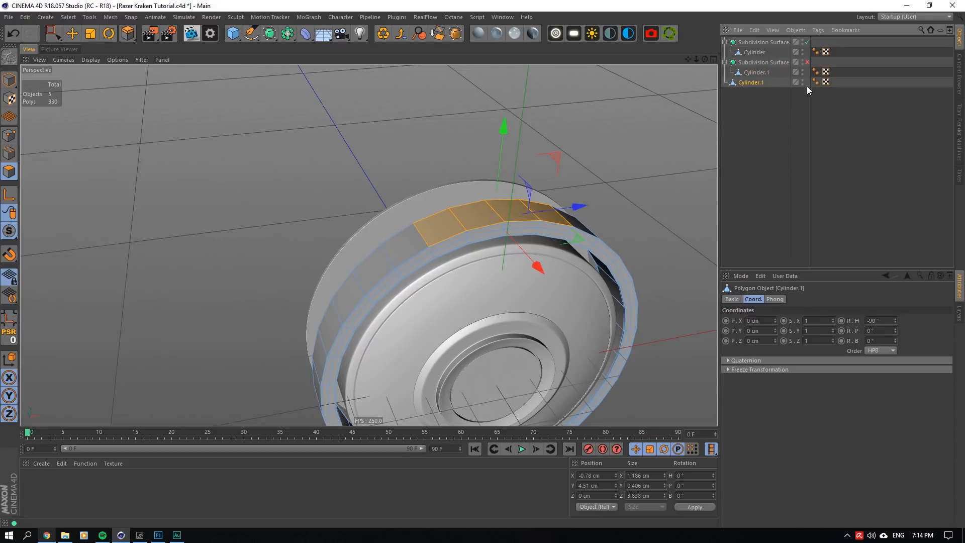
{"action": "double_click", "coordinate": [803, 81]}
{"action": "left_click", "coordinate": [754, 73]}
- Extrude the four selected top polygons of the ring outward by 2.6 cm without caps
{"action": "middle_click_drag", "start_coordinate": [373, 221], "coordinate": [345, 274], "text": "alt"}
{"action": "right_click", "coordinate": [458, 237]}
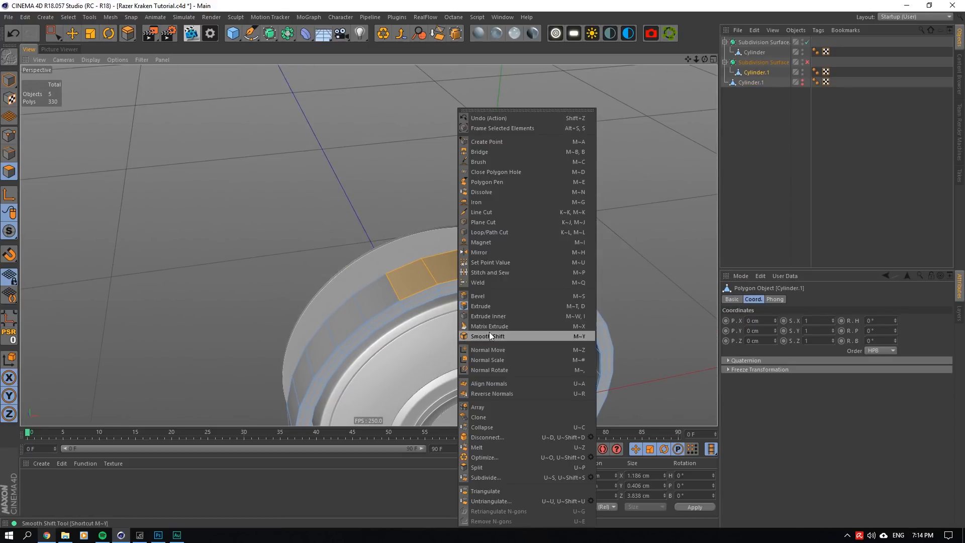
{"action": "left_click", "coordinate": [504, 305]}
{"action": "left_click_drag", "start_coordinate": [504, 305], "coordinate": [566, 301]}
{"action": "left_click_drag", "start_coordinate": [534, 221], "coordinate": [545, 222]}
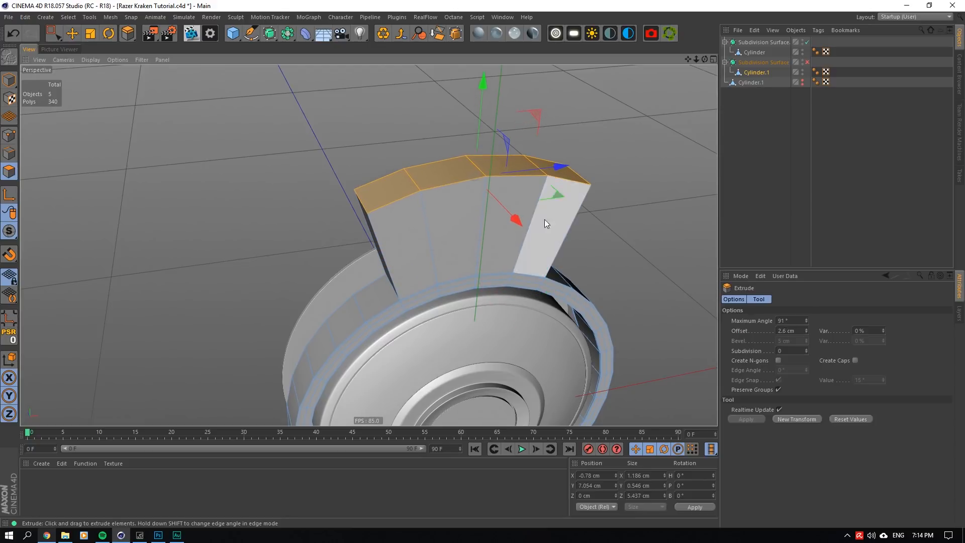
- Scale the extruded end polygons along Z to narrow the arm's top to about 3.2 cm
{"action": "left_click_drag", "start_coordinate": [328, 107], "coordinate": [310, 111], "text": "alt"}
{"action": "left_click", "coordinate": [89, 39]}
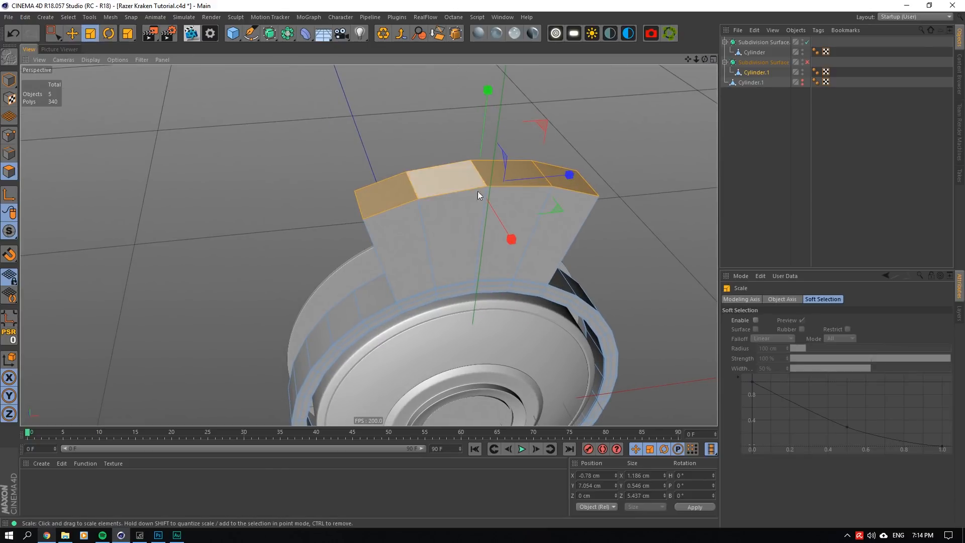
{"action": "mouse_move", "coordinate": [569, 173]}
{"action": "left_mouse_down"}
{"action": "mouse_move", "coordinate": [527, 182]}
{"action": "mouse_move", "coordinate": [556, 169]}
{"action": "left_mouse_up"}
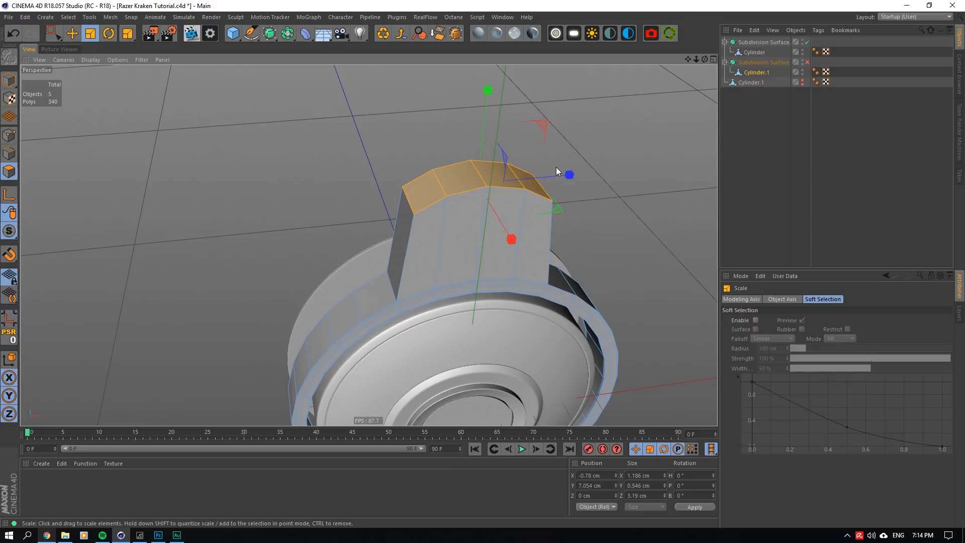
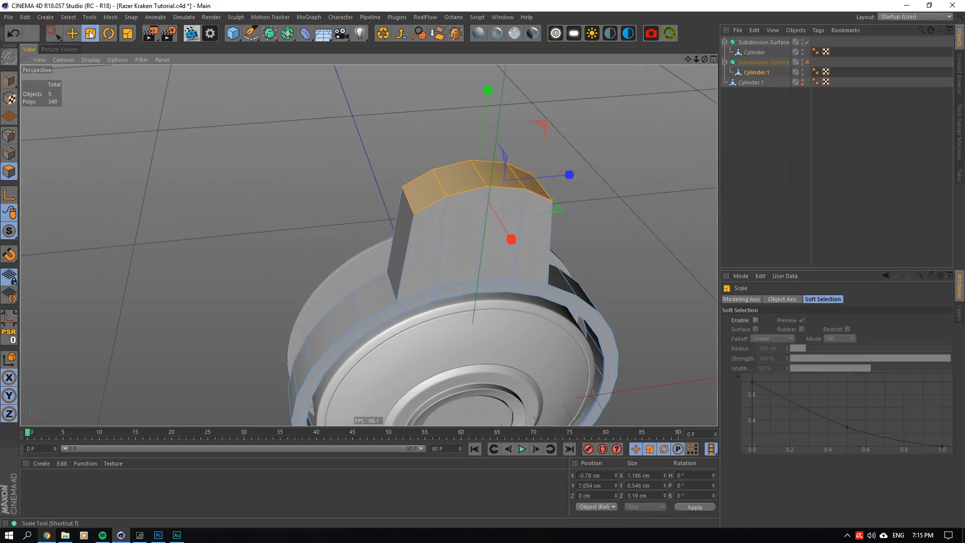
- Select the arm's four end polygons and lower them along Y to about 6.14 cm
{"action": "left_click", "coordinate": [72, 33]}
{"action": "left_click", "coordinate": [467, 232]}
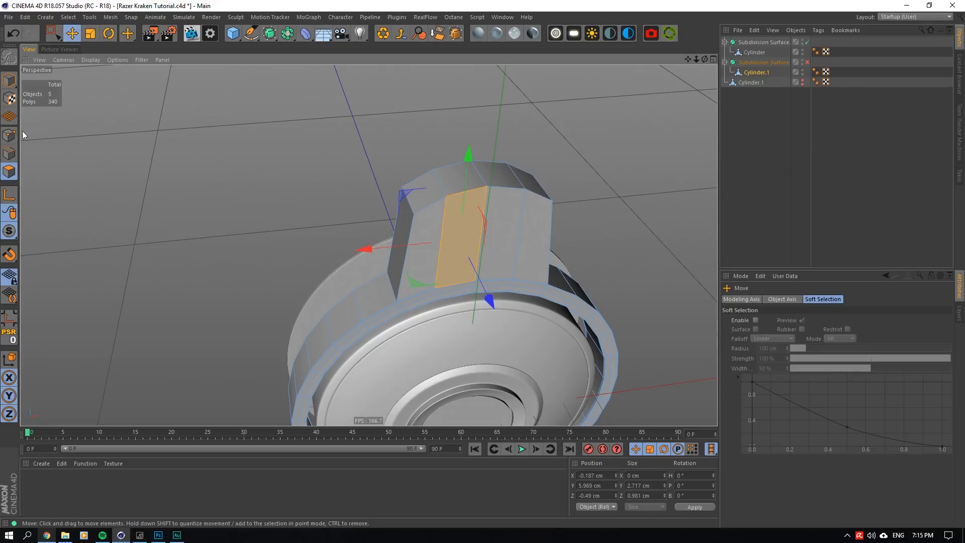
{"action": "left_click", "coordinate": [529, 184]}
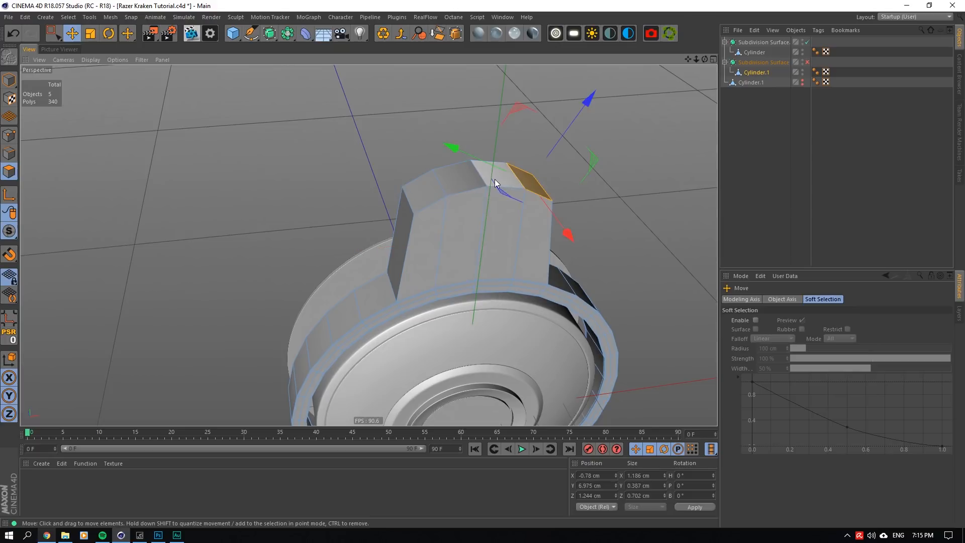
{"action": "left_click", "coordinate": [495, 178], "text": "shift"}
{"action": "left_click", "coordinate": [453, 183], "text": "shift"}
{"action": "left_click", "coordinate": [437, 188], "text": "shift"}
{"action": "left_click_drag", "start_coordinate": [485, 96], "coordinate": [487, 135]}
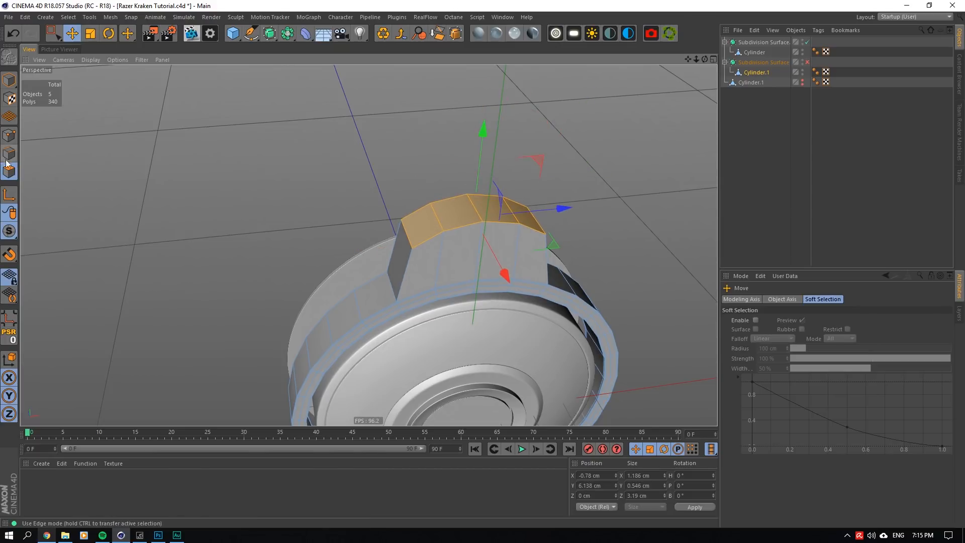
- Reselect the arm's four end polygons and lower them slightly more along Y, to about 6.03 cm
{"action": "left_click", "coordinate": [464, 261]}
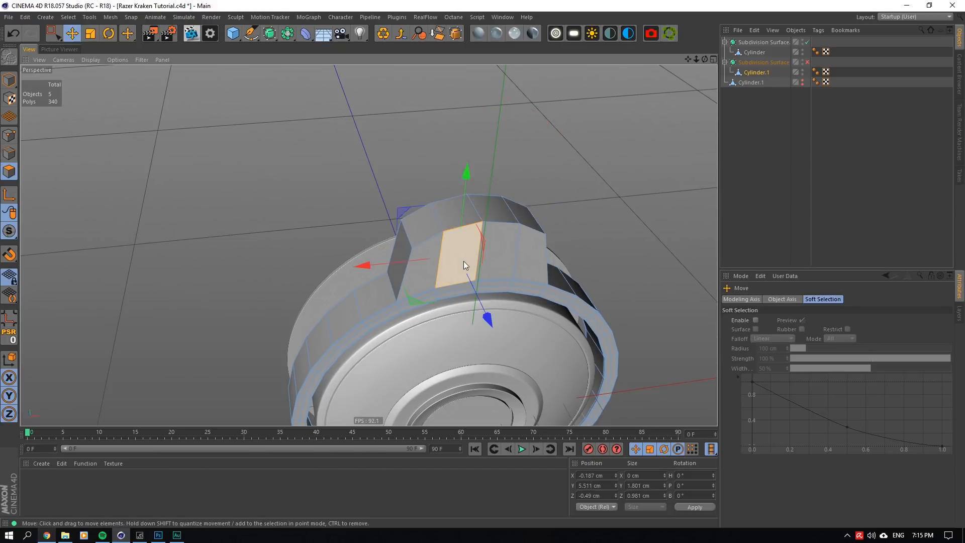
{"action": "left_click", "coordinate": [521, 214]}
{"action": "left_click", "coordinate": [494, 213], "text": "shift"}
{"action": "left_click", "coordinate": [459, 216], "text": "shift"}
{"action": "left_click", "coordinate": [422, 224], "text": "shift"}
{"action": "left_click", "coordinate": [10, 160]}
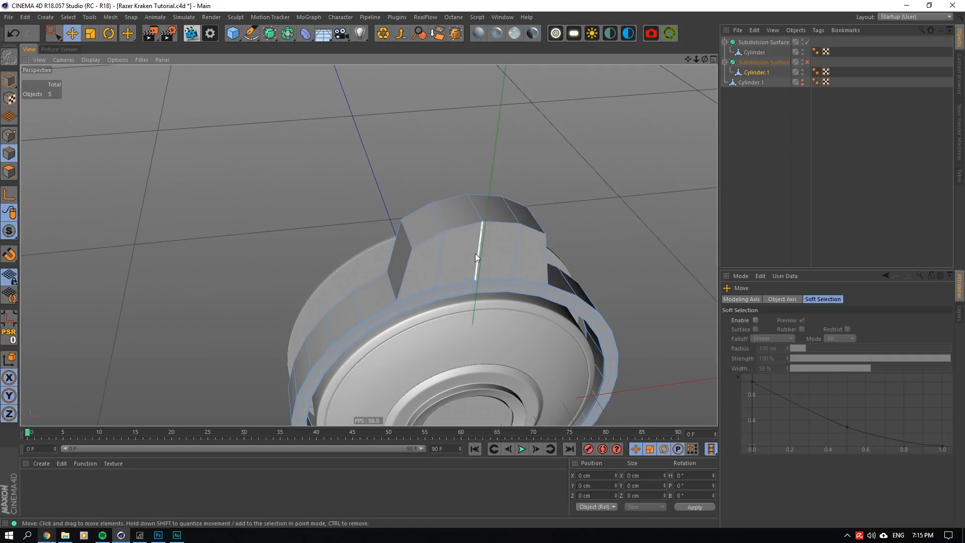
{"action": "left_click", "coordinate": [476, 254]}
{"action": "scroll", "coordinate": [574, 299], "scroll_direction": "up", "scroll_amount": 2}
{"action": "left_click", "coordinate": [9, 172]}
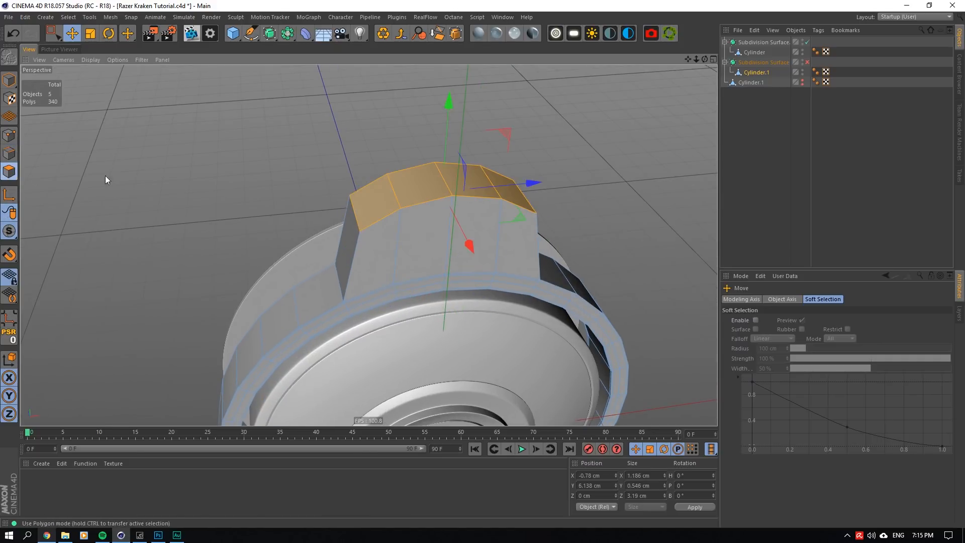
{"action": "left_click", "coordinate": [8, 152]}
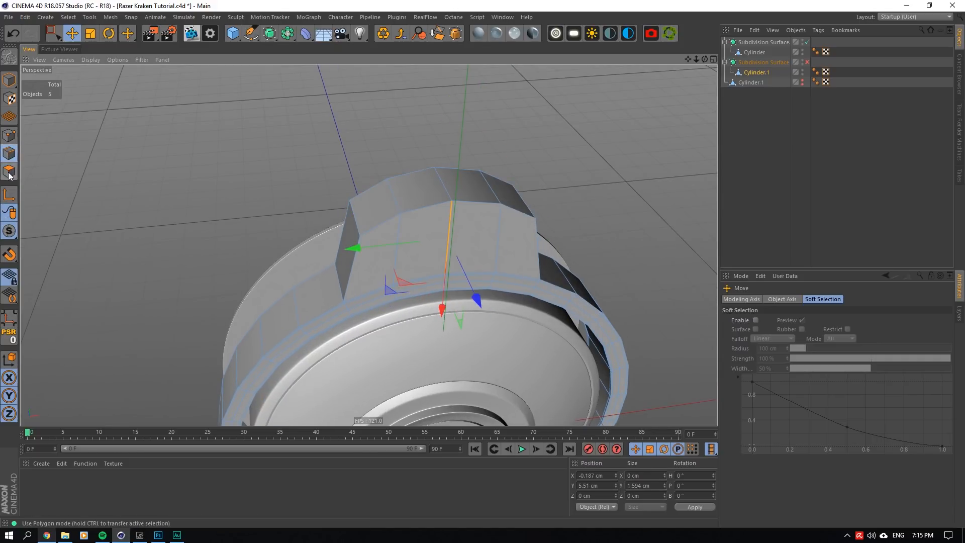
{"action": "left_click", "coordinate": [10, 172]}
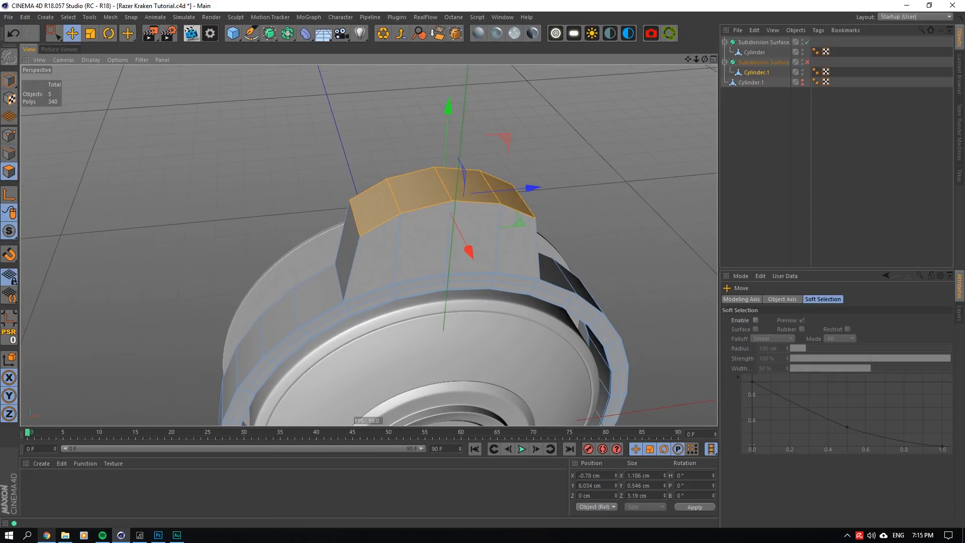
- Select the middle edge across the arm's top and copy its Y position value
{"action": "left_click_drag", "start_coordinate": [705, 60], "coordinate": [706, 61]}
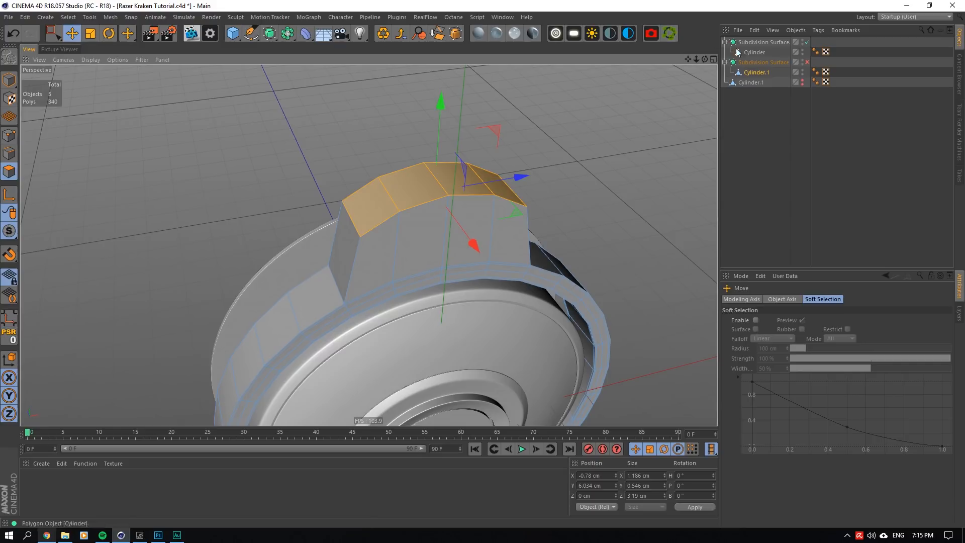
{"action": "left_click_drag", "start_coordinate": [688, 59], "coordinate": [675, 109]}
{"action": "left_click", "coordinate": [10, 153]}
{"action": "left_click", "coordinate": [427, 238]}
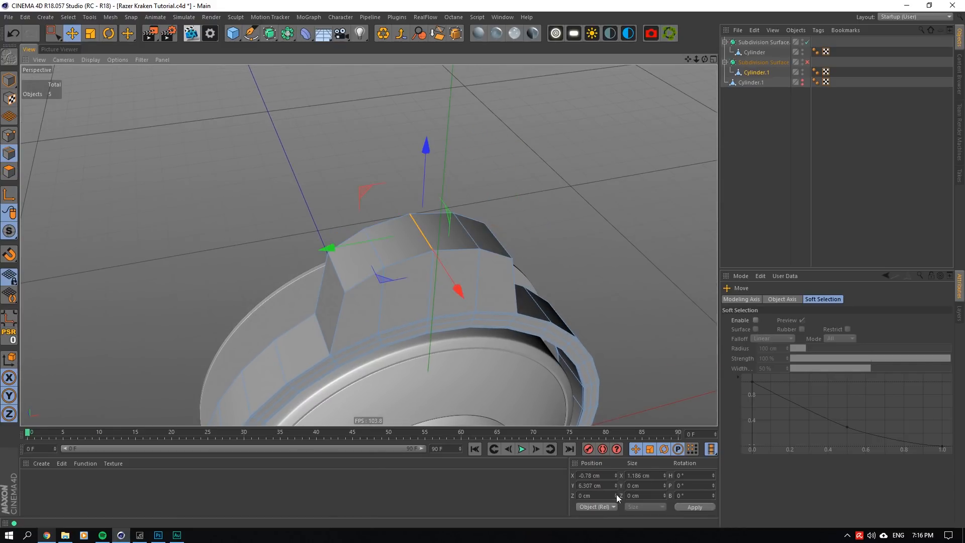
{"action": "double_click", "coordinate": [599, 484]}
{"action": "left_click_drag", "start_coordinate": [500, 276], "coordinate": [492, 269]}
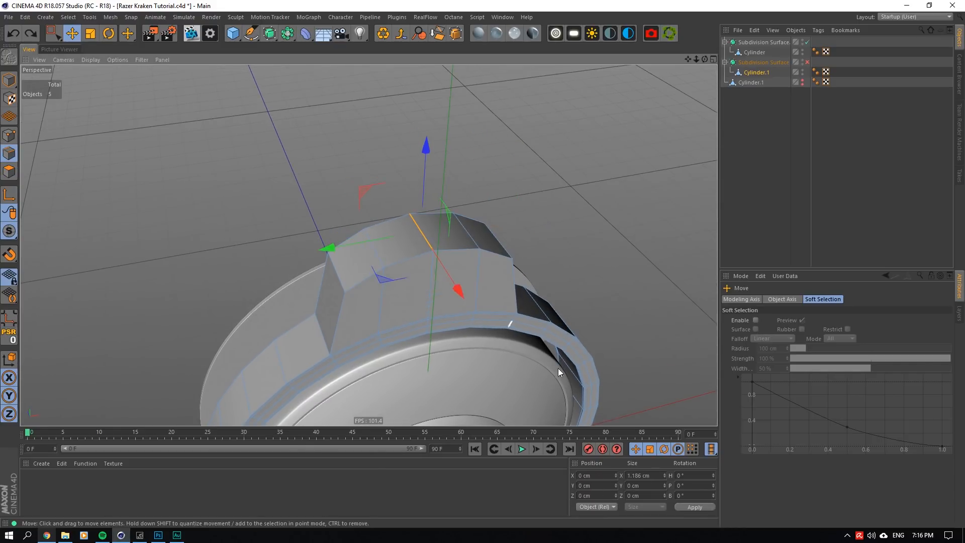
- Set the Y position of the two top cross edges on the arm's positive Z side to 6.307 cm
{"action": "left_click", "coordinate": [467, 230]}
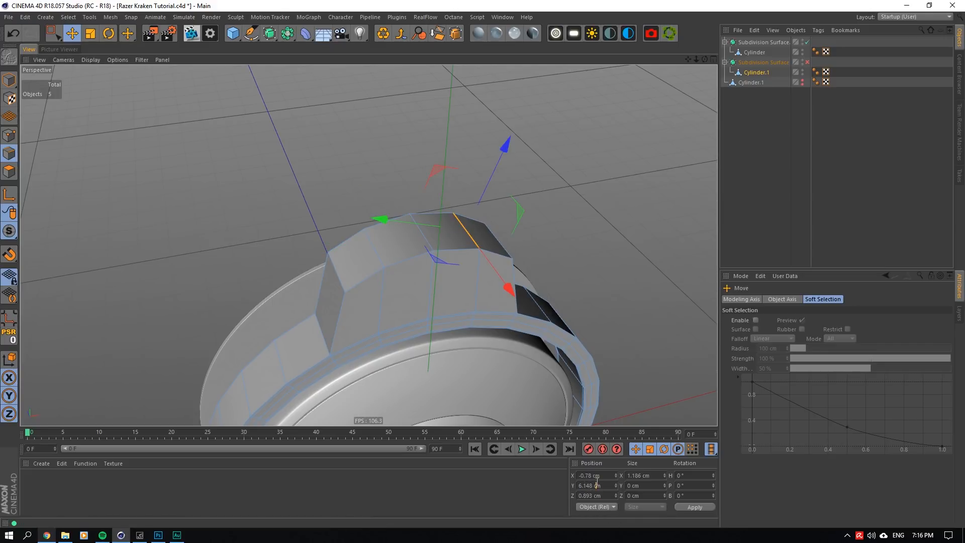
{"action": "left_click", "coordinate": [506, 248]}
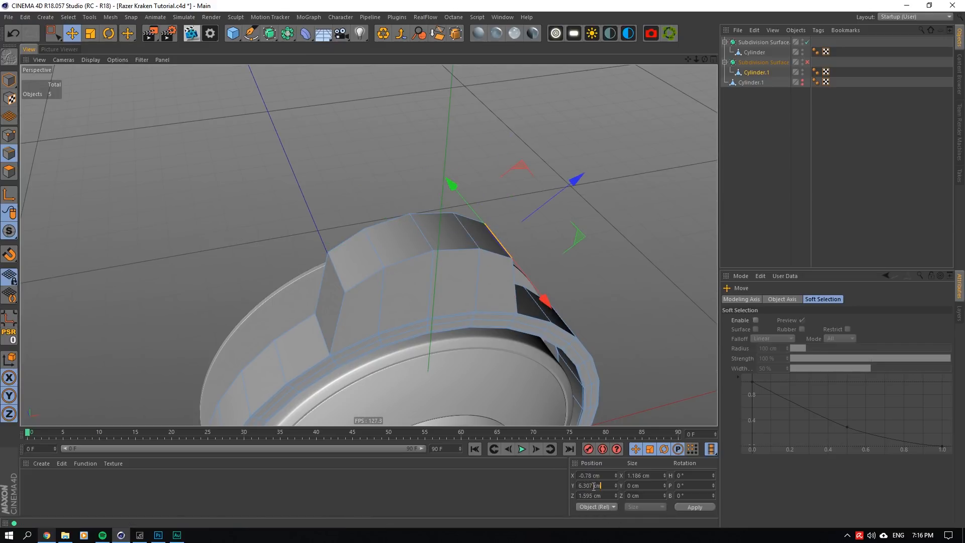
{"action": "left_click", "coordinate": [484, 240]}
{"action": "left_click", "coordinate": [471, 232]}
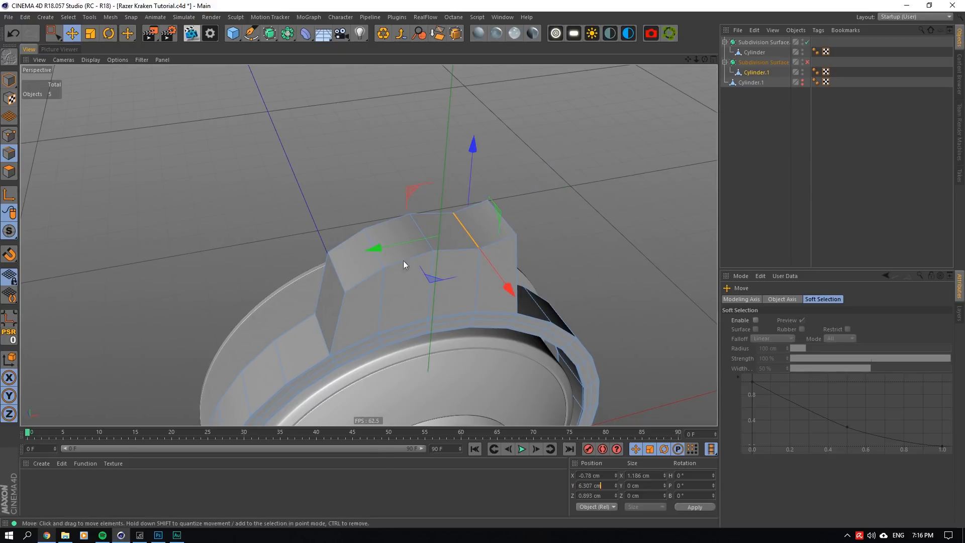
- Set the Y position of the two top cross edges on the arm's negative Z side to 6.307 cm
{"action": "left_click", "coordinate": [375, 246]}
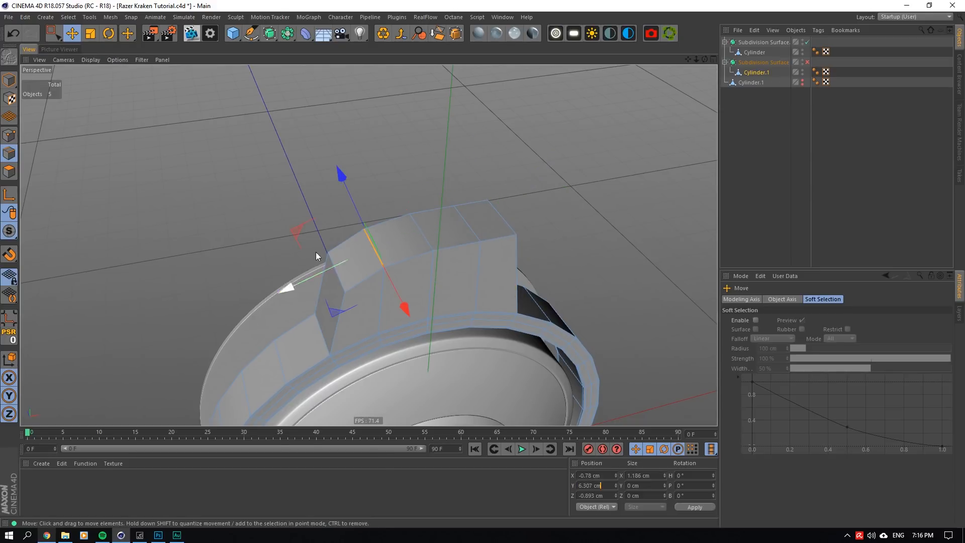
{"action": "left_click", "coordinate": [342, 275]}
{"action": "left_click", "coordinate": [598, 486]}
{"action": "type", "text": "6.307"}
{"action": "key", "text": "Return"}
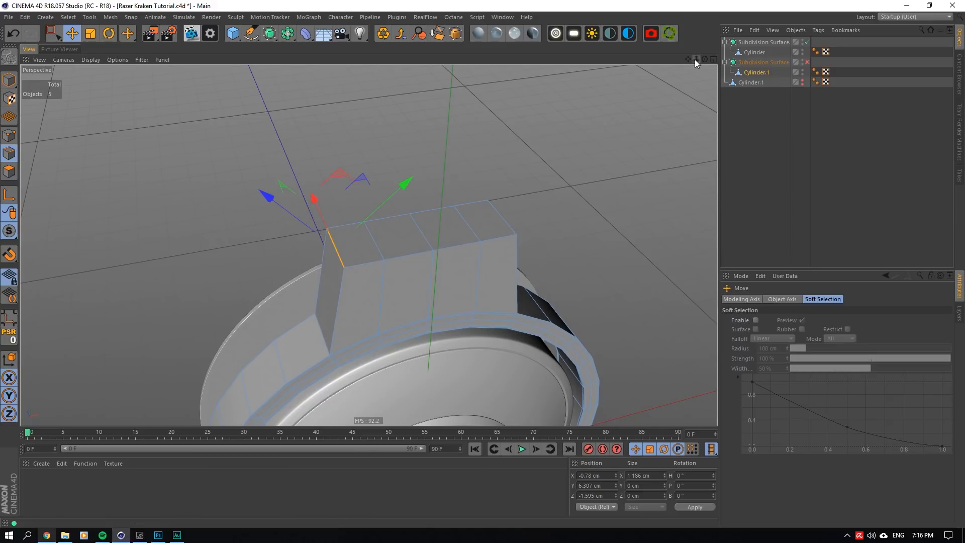
- Select the two cross edges flanking the top's middle edge and scale them along Z to about 1.56 cm apart
{"action": "left_click_drag", "start_coordinate": [705, 59], "coordinate": [679, 96]}
{"action": "left_click", "coordinate": [374, 249]}
{"action": "left_click", "coordinate": [471, 234], "text": "shift"}
{"action": "scroll", "coordinate": [440, 237], "scroll_direction": "up", "scroll_amount": 6}
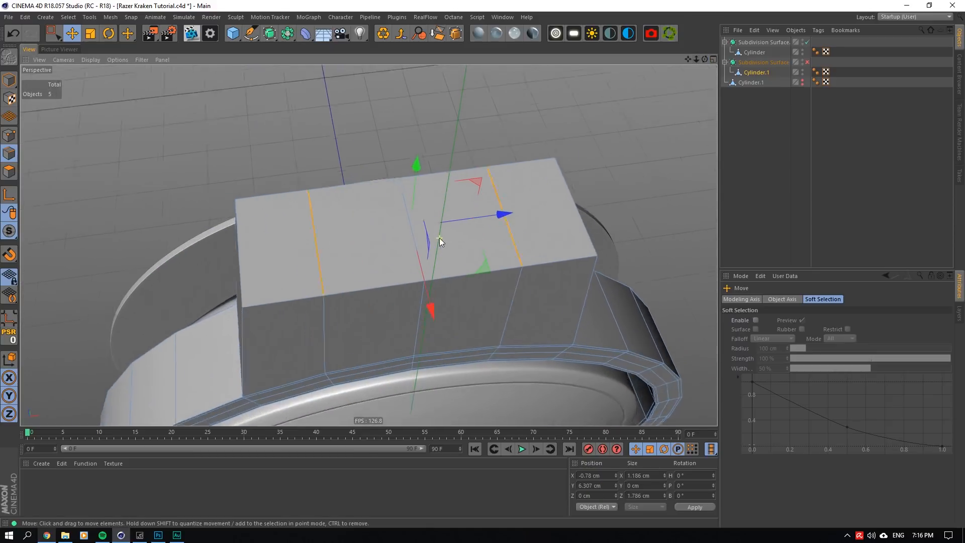
{"action": "left_click", "coordinate": [90, 33]}
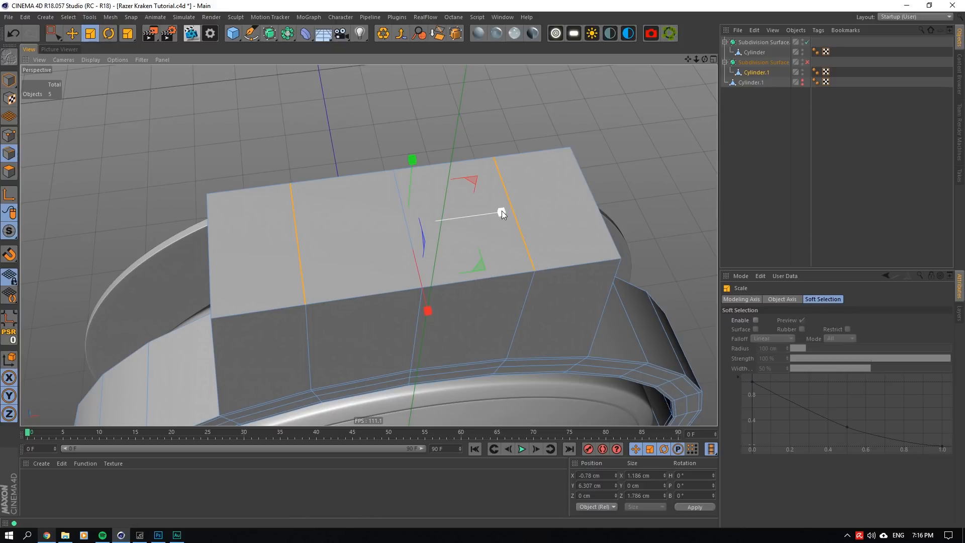
{"action": "mouse_move", "coordinate": [502, 210]}
{"action": "left_mouse_down"}
{"action": "mouse_move", "coordinate": [478, 214]}
{"action": "mouse_move", "coordinate": [490, 214]}
{"action": "left_mouse_up"}
{"action": "scroll", "coordinate": [346, 271], "scroll_direction": "up", "scroll_amount": 1}
{"action": "scroll", "coordinate": [346, 270], "scroll_direction": "down", "scroll_amount": 5}
- Rotate the arm's four end polygons about Z so the top slopes up toward positive X by about 0.35 cm
{"action": "mouse_move", "coordinate": [705, 60]}
{"action": "left_mouse_down"}
{"action": "mouse_move", "coordinate": [723, 23]}
{"action": "mouse_move", "coordinate": [703, 59]}
{"action": "left_mouse_up"}
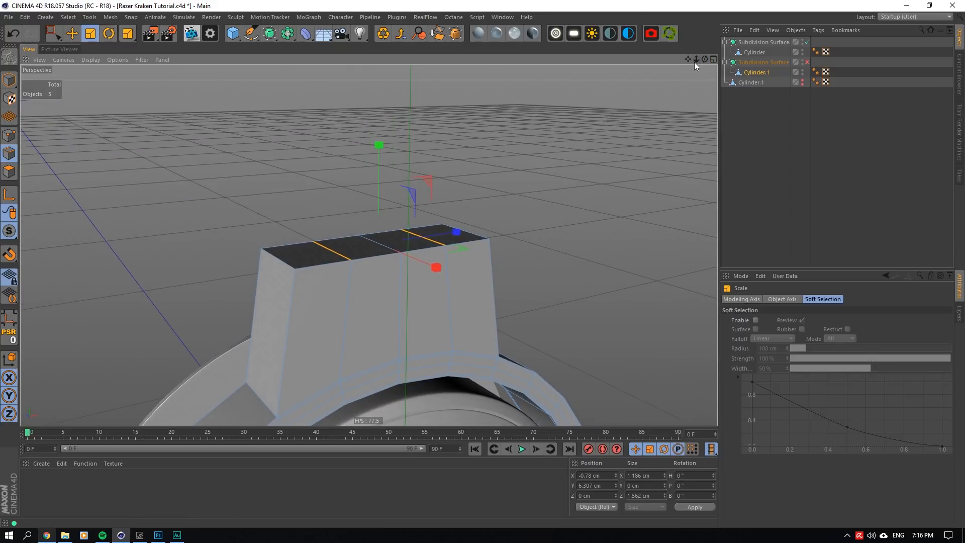
{"action": "mouse_move", "coordinate": [696, 59]}
{"action": "left_mouse_down"}
{"action": "mouse_move", "coordinate": [715, 60]}
{"action": "mouse_move", "coordinate": [694, 66]}
{"action": "mouse_move", "coordinate": [706, 61]}
{"action": "left_mouse_up"}
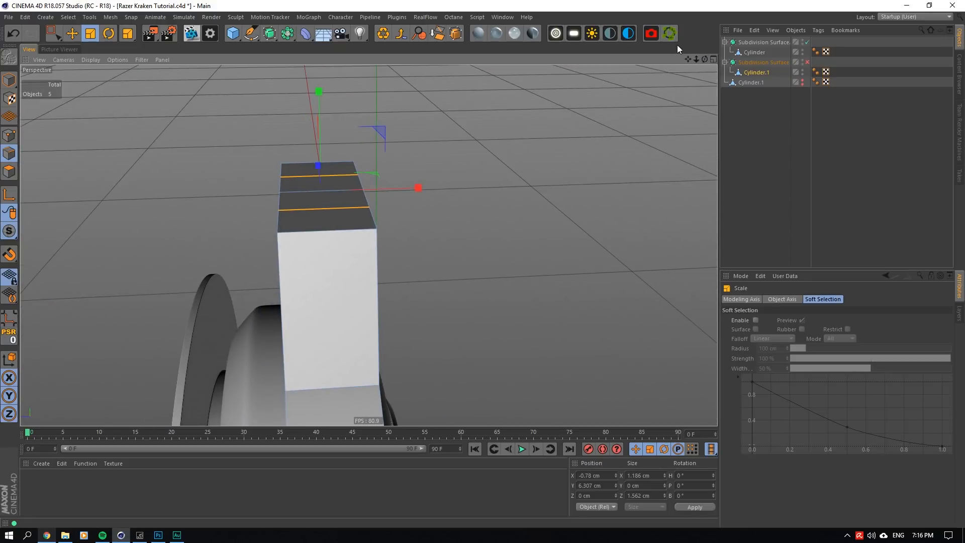
{"action": "left_click_drag", "start_coordinate": [705, 59], "coordinate": [705, 43]}
{"action": "left_click_drag", "start_coordinate": [697, 59], "coordinate": [740, 29]}
{"action": "left_click", "coordinate": [9, 171]}
{"action": "left_click", "coordinate": [109, 33]}
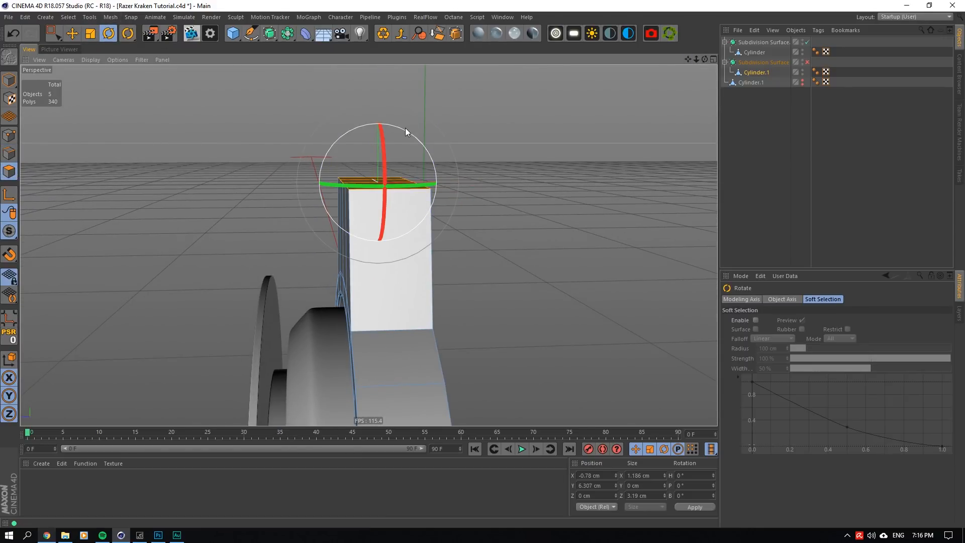
{"action": "left_click_drag", "start_coordinate": [406, 128], "coordinate": [388, 128]}
- Try the Normal orientation for the Move tool's modeling axis and set it back to Axis
{"action": "left_click", "coordinate": [72, 33]}
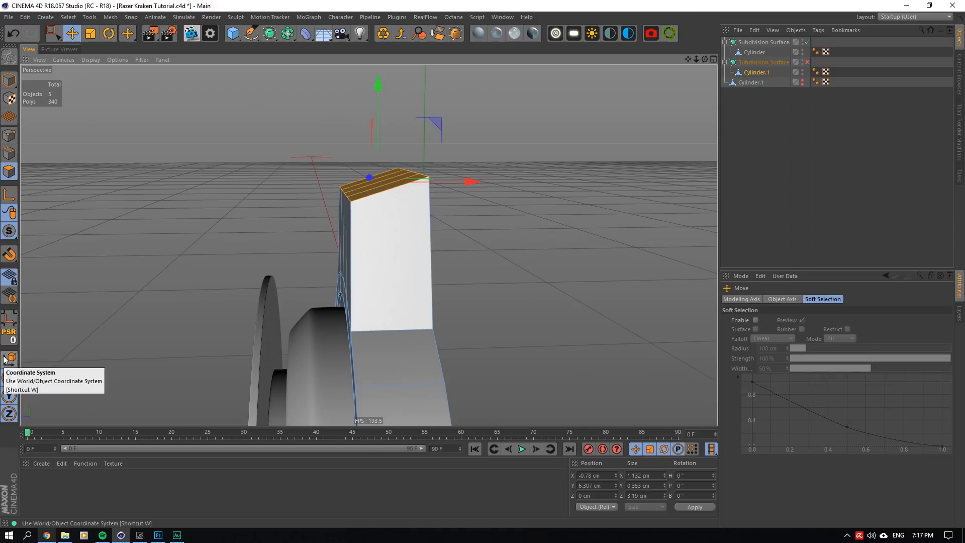
{"action": "left_click", "coordinate": [756, 299]}
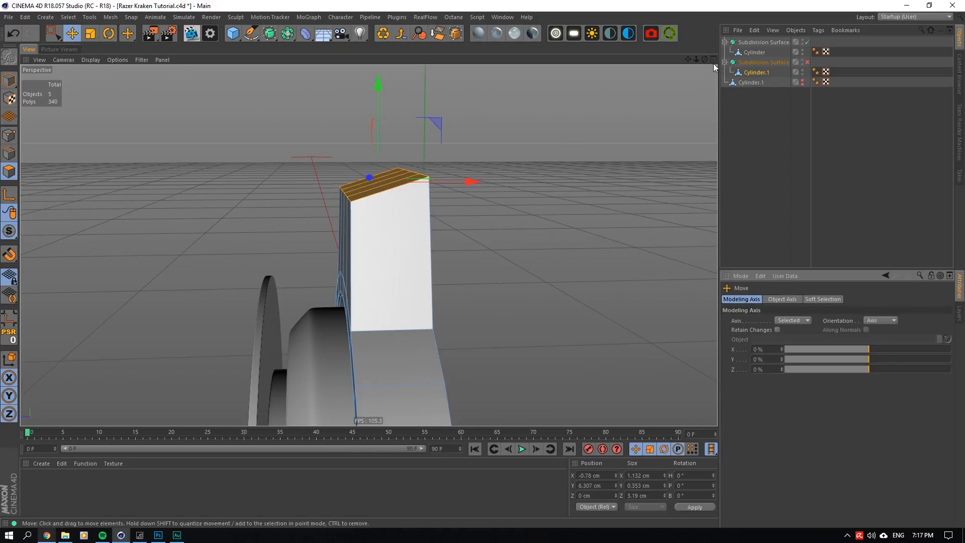
{"action": "left_click_drag", "start_coordinate": [705, 59], "coordinate": [705, 59]}
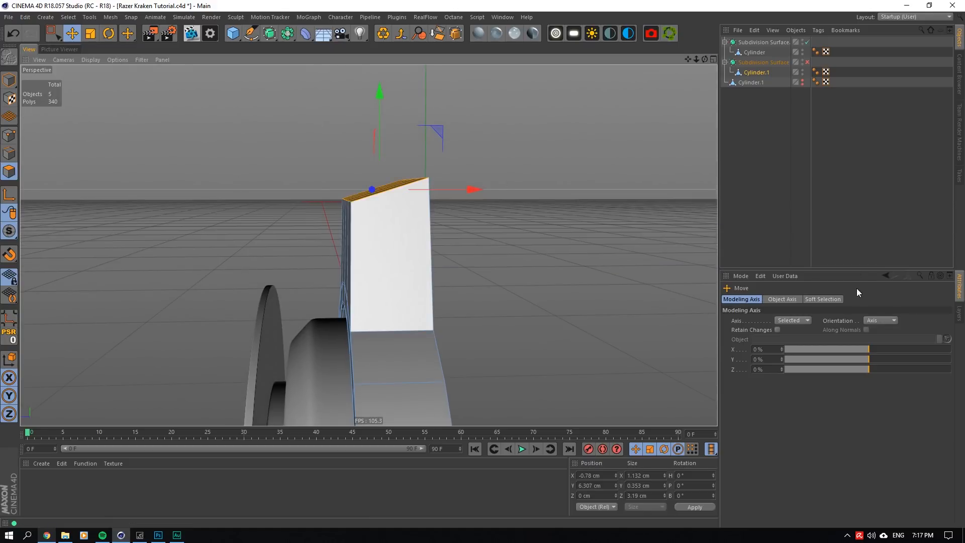
{"action": "left_click", "coordinate": [881, 321]}
{"action": "left_click", "coordinate": [888, 382]}
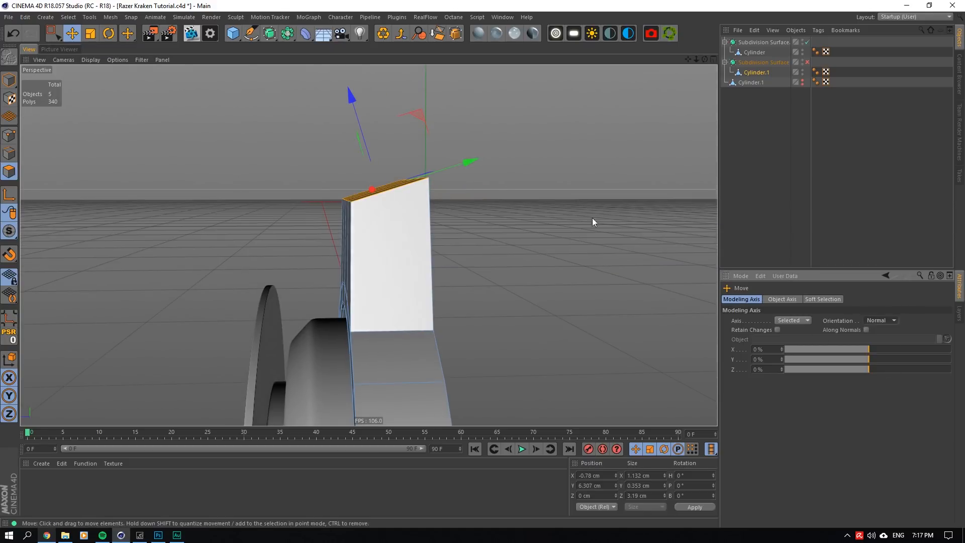
{"action": "left_click", "coordinate": [881, 320]}
{"action": "left_click", "coordinate": [879, 331]}
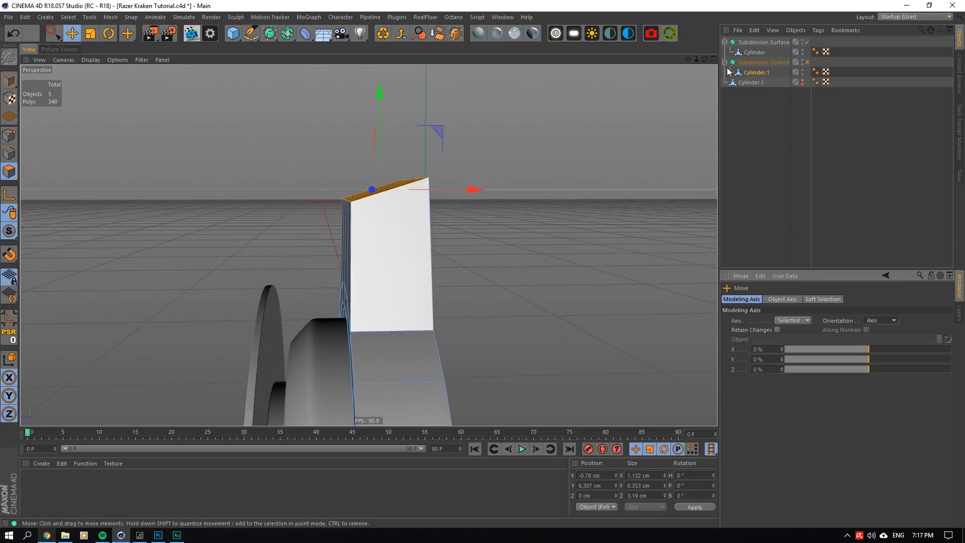
- Move the arm's end polygons along X to about -1.28 cm so the arm leans toward negative X
{"action": "left_click_drag", "start_coordinate": [705, 59], "coordinate": [705, 60]}
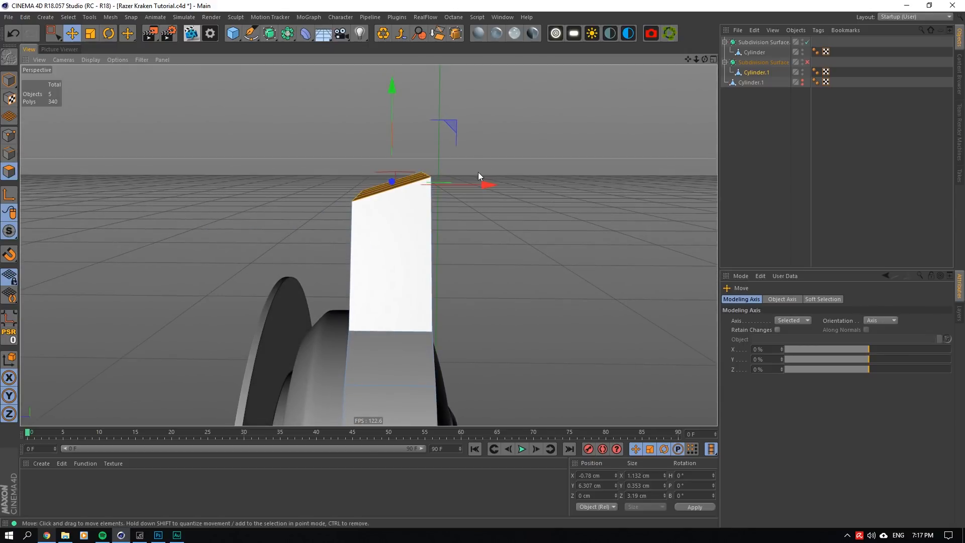
{"action": "left_click_drag", "start_coordinate": [486, 183], "coordinate": [461, 187]}
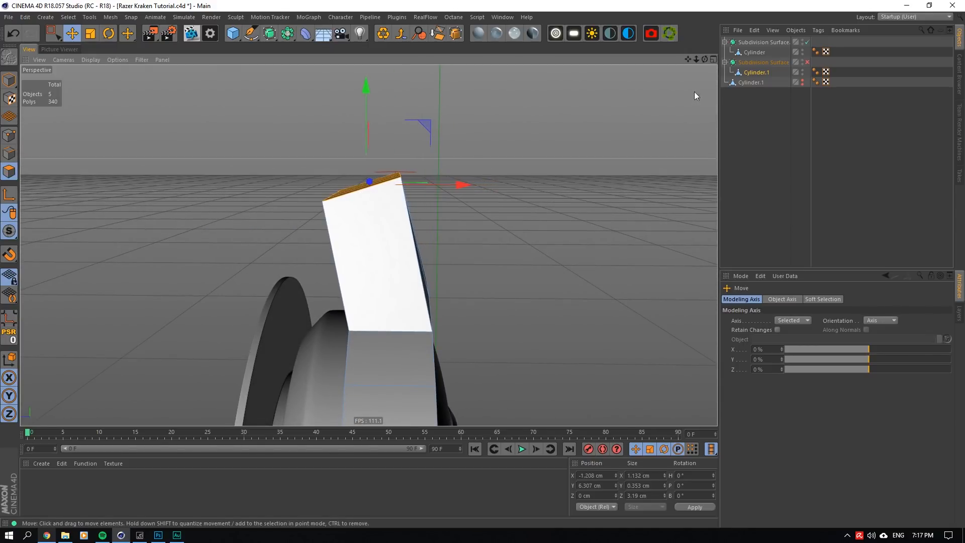
{"action": "left_click_drag", "start_coordinate": [703, 59], "coordinate": [702, 59]}
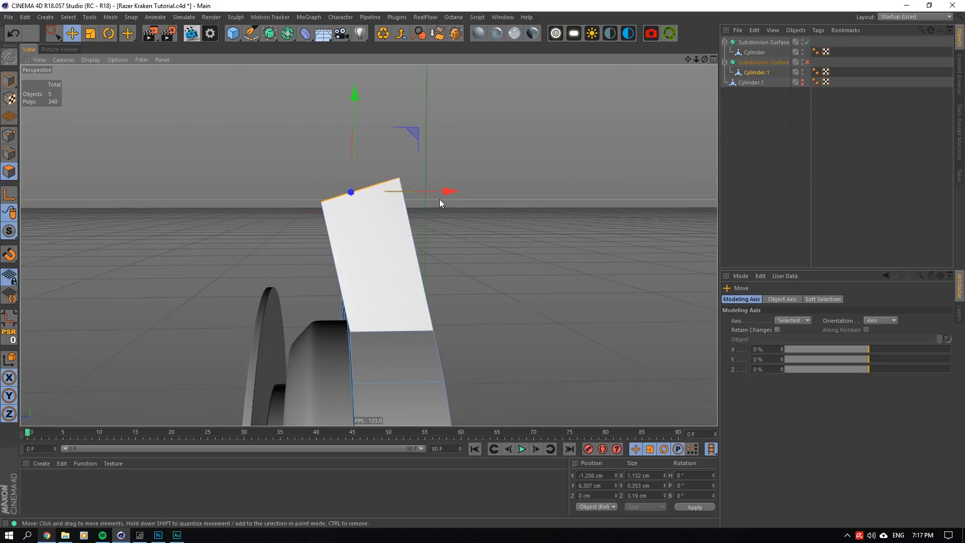
{"action": "left_click_drag", "start_coordinate": [441, 198], "coordinate": [445, 190]}
{"action": "right_click", "coordinate": [426, 214]}
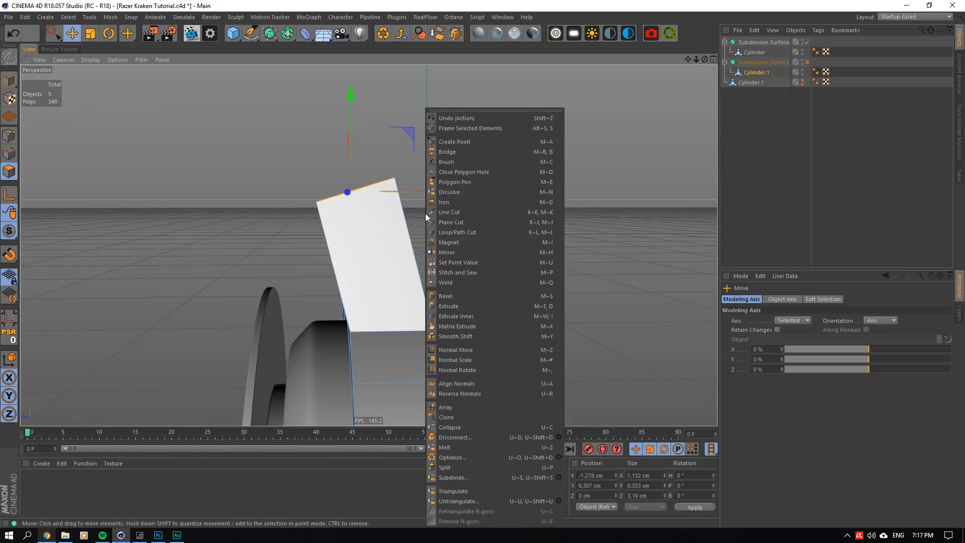
{"action": "left_click", "coordinate": [455, 232]}
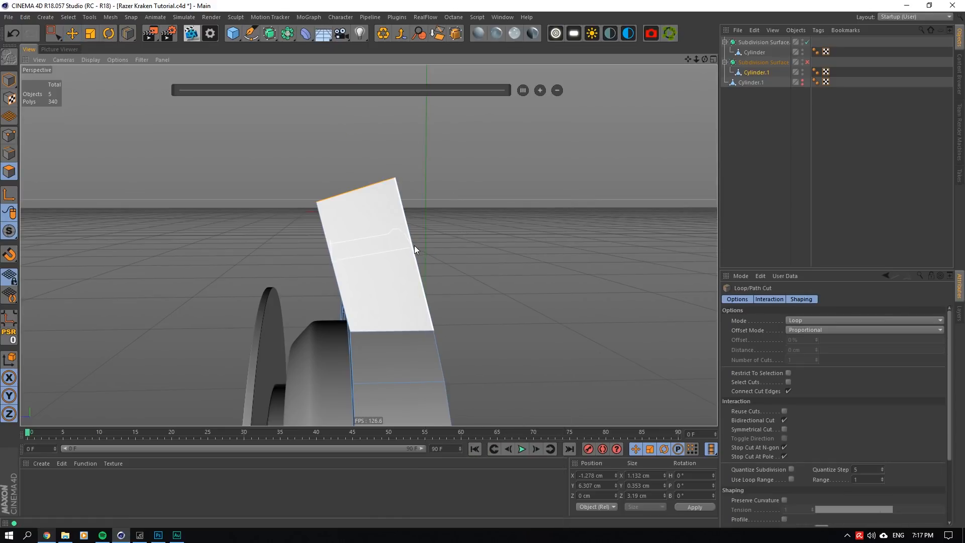
{"action": "left_click", "coordinate": [779, 94]}
- Turn on Cylinder.1's Subdivision Surface to check the arm's smoothed profile, and turn it off again
{"action": "left_click", "coordinate": [808, 63]}
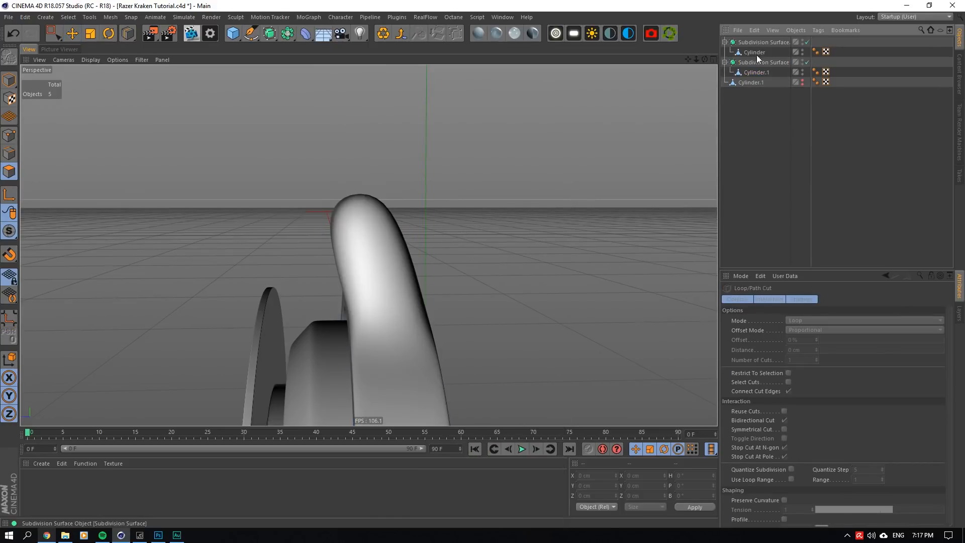
{"action": "mouse_move", "coordinate": [699, 56]}
{"action": "left_mouse_down"}
{"action": "mouse_move", "coordinate": [699, 98]}
{"action": "mouse_move", "coordinate": [700, 59]}
{"action": "mouse_move", "coordinate": [704, 70]}
{"action": "left_mouse_up"}
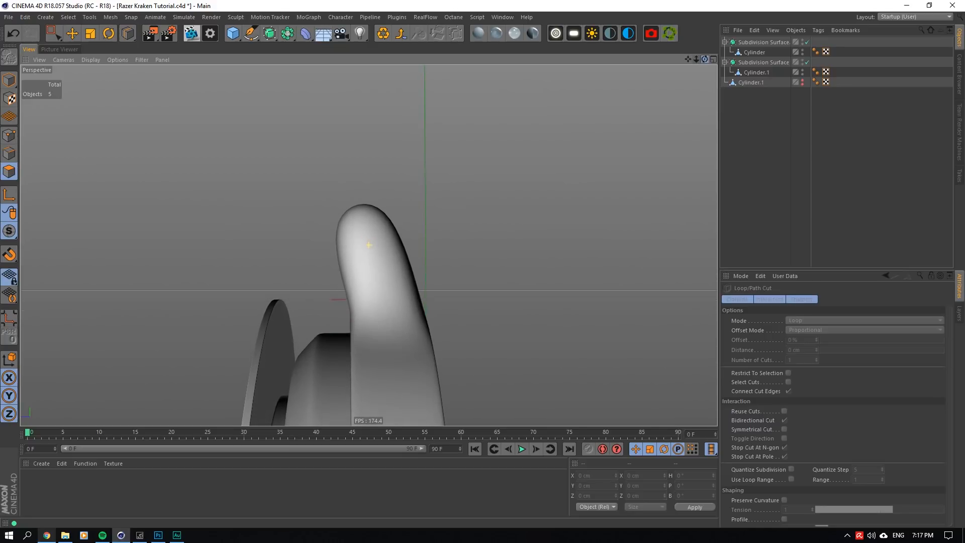
{"action": "left_click", "coordinate": [807, 62]}
- Reselect Cylinder.1 and shift the arm's end polygons further along X to about -1.31 cm
{"action": "left_click", "coordinate": [757, 72]}
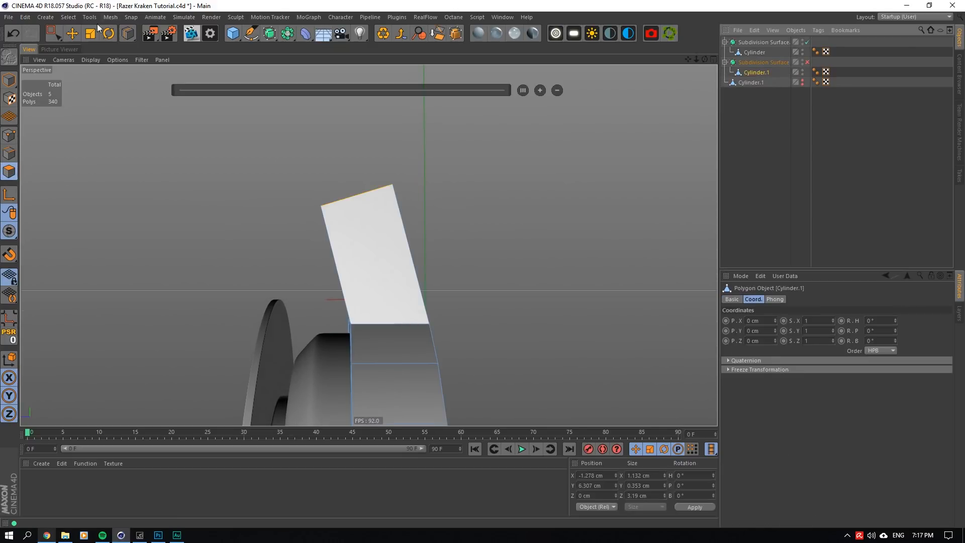
{"action": "left_click", "coordinate": [72, 33]}
{"action": "left_click_drag", "start_coordinate": [449, 208], "coordinate": [449, 209]}
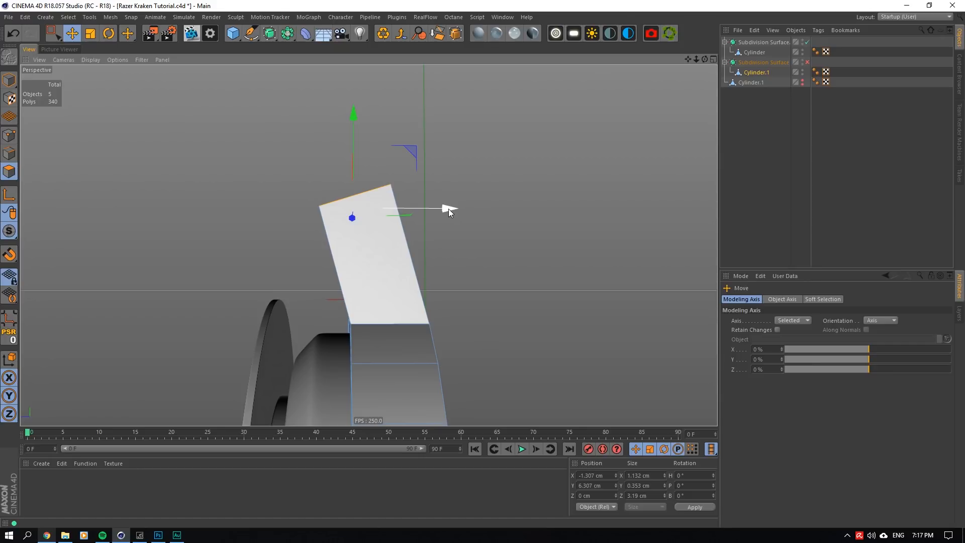
- Set the Rotate tool's modeling axis orientation to Normal and tilt the arm's end polygons further toward negative X
{"action": "mouse_move", "coordinate": [705, 59]}
{"action": "left_mouse_down"}
{"action": "mouse_move", "coordinate": [754, 61]}
{"action": "mouse_move", "coordinate": [723, 61]}
{"action": "mouse_move", "coordinate": [691, 79]}
{"action": "mouse_move", "coordinate": [689, 63]}
{"action": "left_mouse_up"}
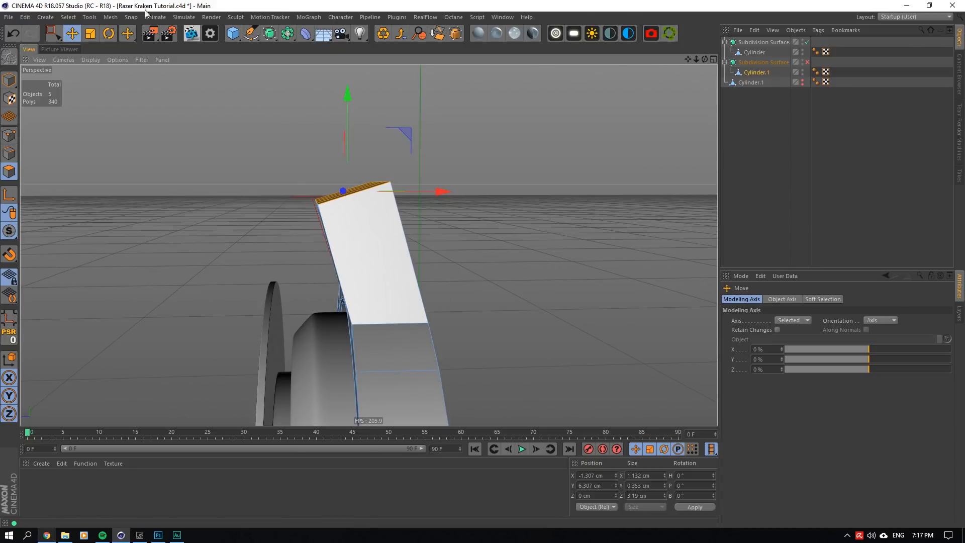
{"action": "key", "text": "r"}
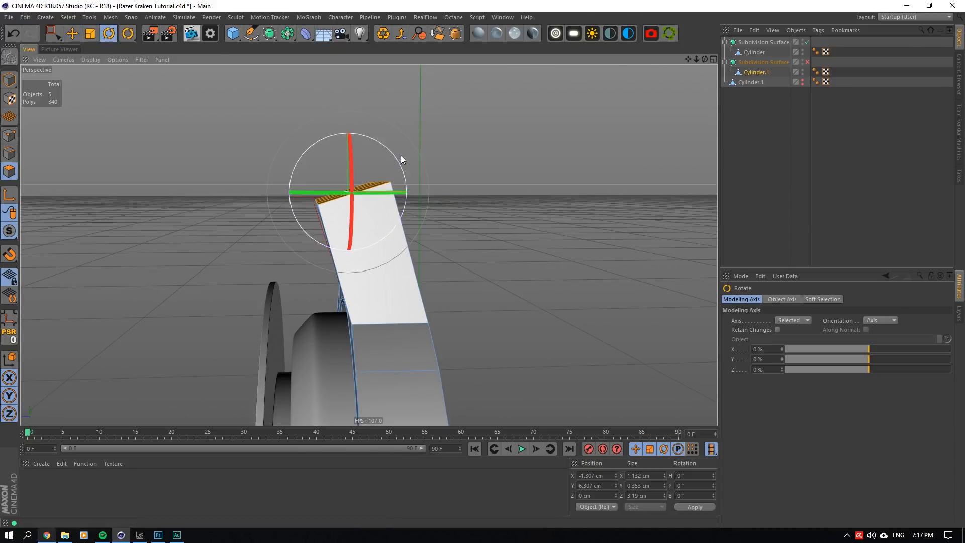
{"action": "left_click", "coordinate": [889, 321]}
{"action": "left_click", "coordinate": [887, 376]}
{"action": "left_click_drag", "start_coordinate": [395, 155], "coordinate": [382, 153]}
{"action": "mouse_move", "coordinate": [705, 59]}
{"action": "left_mouse_down"}
{"action": "mouse_move", "coordinate": [704, 47]}
{"action": "mouse_move", "coordinate": [693, 64]}
{"action": "left_mouse_up"}
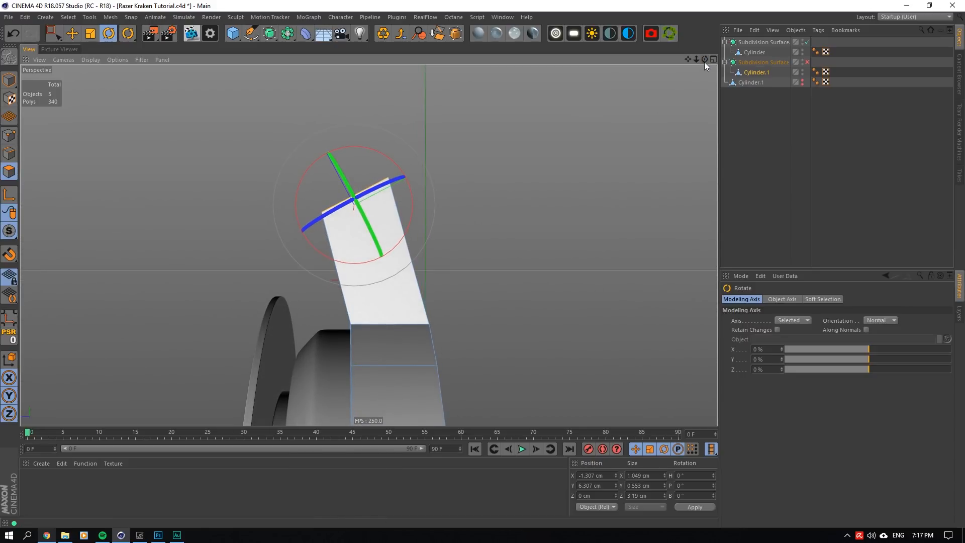
{"action": "left_click_drag", "start_coordinate": [696, 60], "coordinate": [647, 63]}
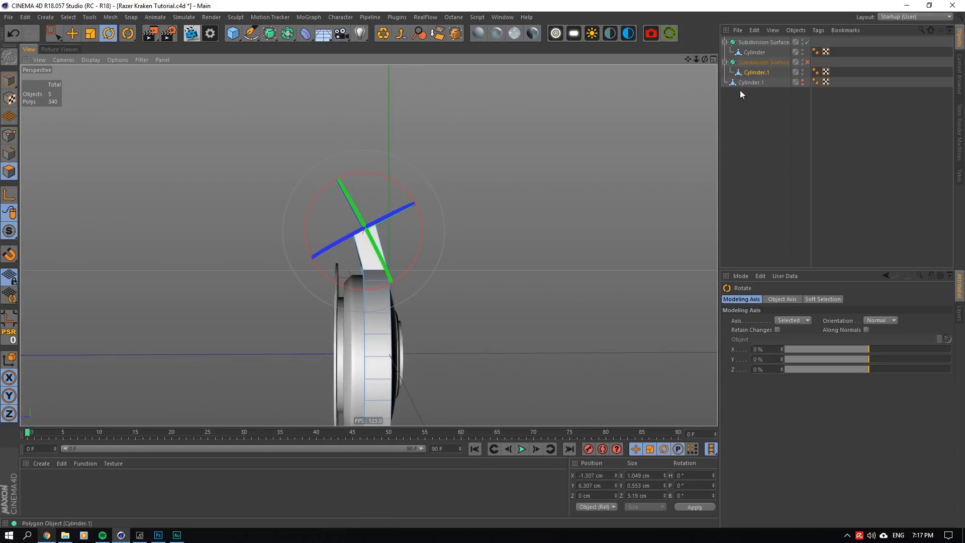
{"action": "left_click", "coordinate": [771, 105]}
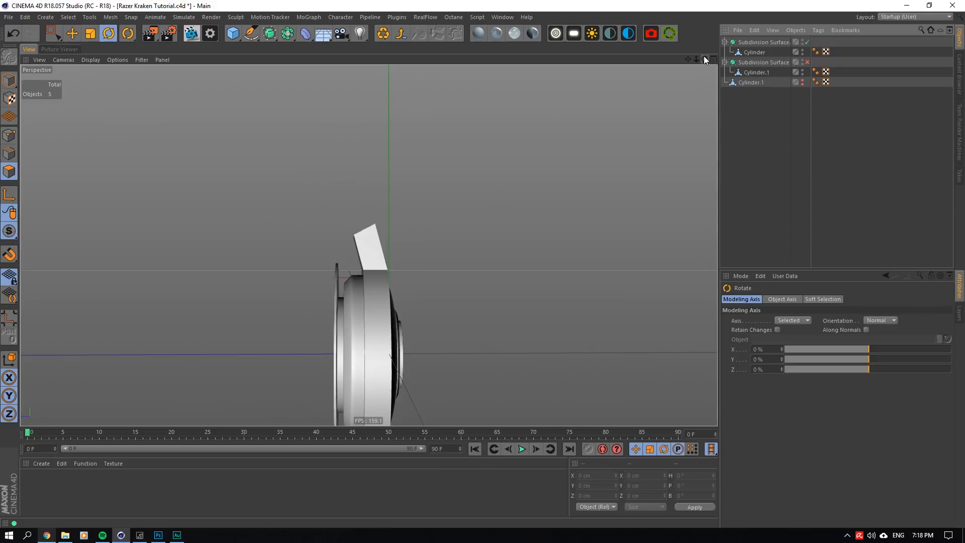
{"action": "left_click_drag", "start_coordinate": [704, 56], "coordinate": [712, 65]}
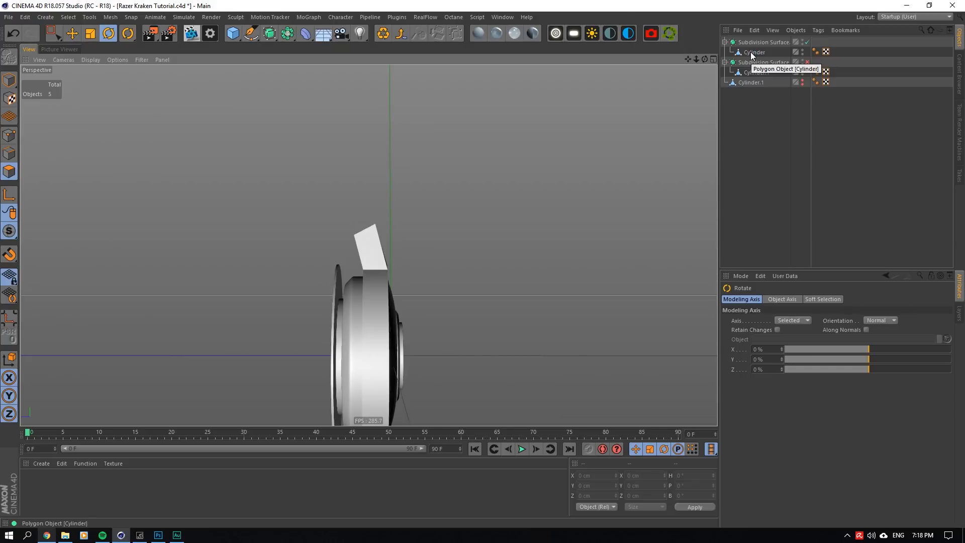
- Reselect Cylinder.1 and move the arm's end polygons down along their normal to about X -1.22 cm, Y 5.69 cm, shortening the arm
{"action": "left_click", "coordinate": [752, 53]}
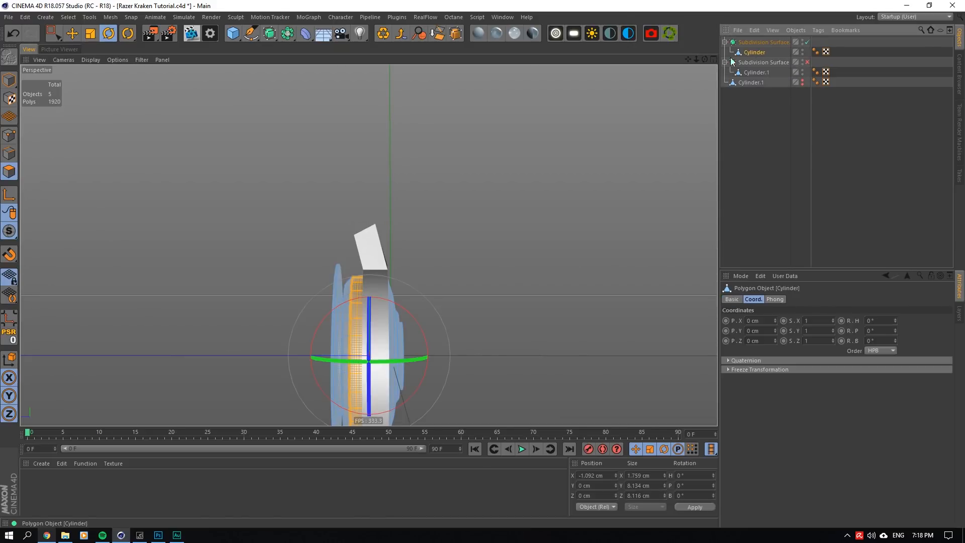
{"action": "left_click", "coordinate": [751, 82]}
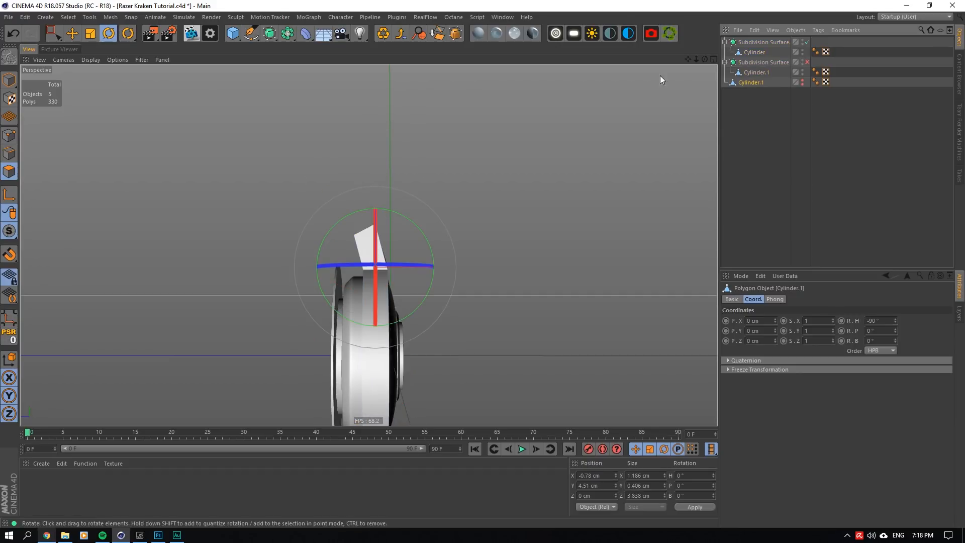
{"action": "left_click", "coordinate": [762, 73]}
{"action": "left_click", "coordinate": [73, 33]}
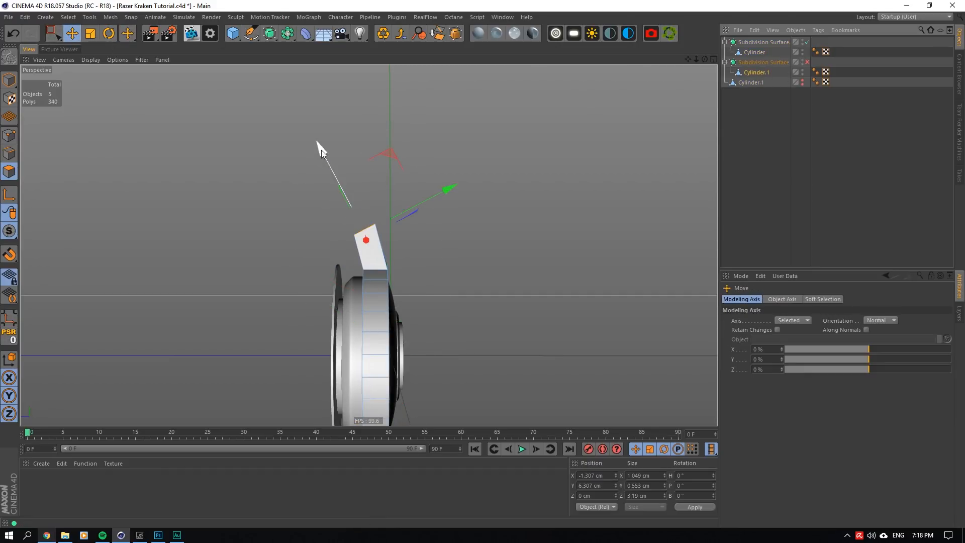
{"action": "left_click_drag", "start_coordinate": [323, 151], "coordinate": [451, 195]}
- Preview the shortened arm with Cylinder.1's Subdivision Surface on, turn it off again and reselect Cylinder.1
{"action": "left_click", "coordinate": [768, 134]}
{"action": "left_click", "coordinate": [807, 62]}
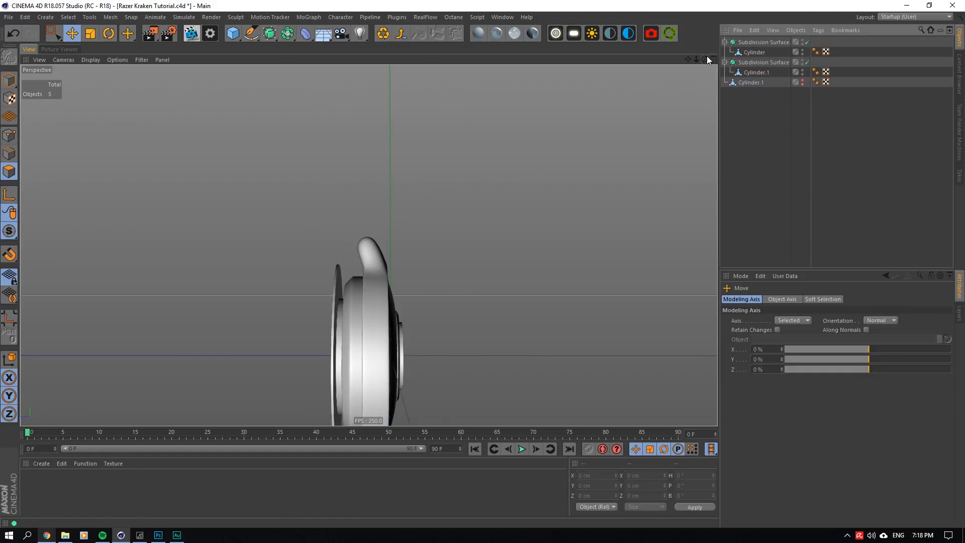
{"action": "left_click_drag", "start_coordinate": [706, 59], "coordinate": [713, 62]}
{"action": "left_click", "coordinate": [807, 62]}
{"action": "left_click", "coordinate": [754, 72]}
{"action": "left_click_drag", "start_coordinate": [322, 160], "coordinate": [331, 160]}
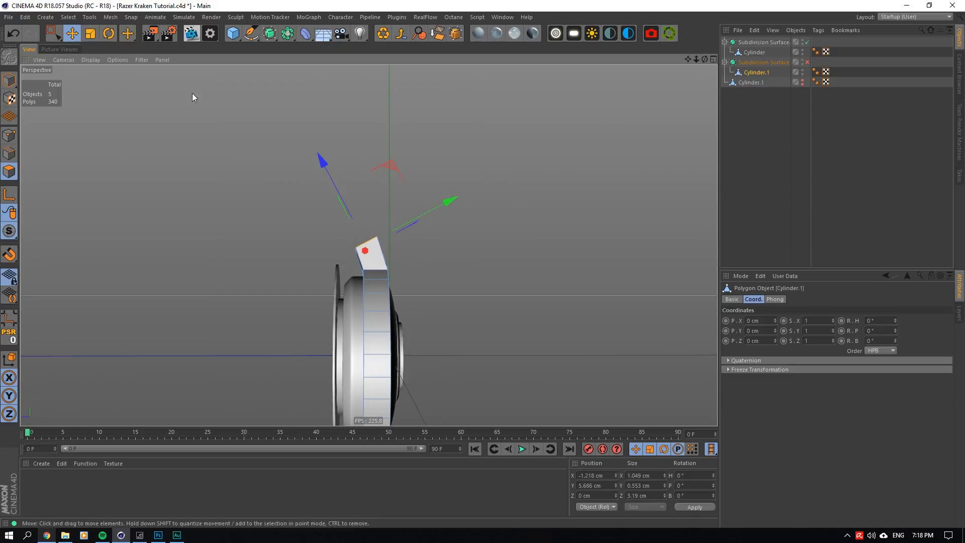
- Activate the Rotate tool and switch Cylinder.1 to edge editing
{"action": "left_click", "coordinate": [108, 33]}
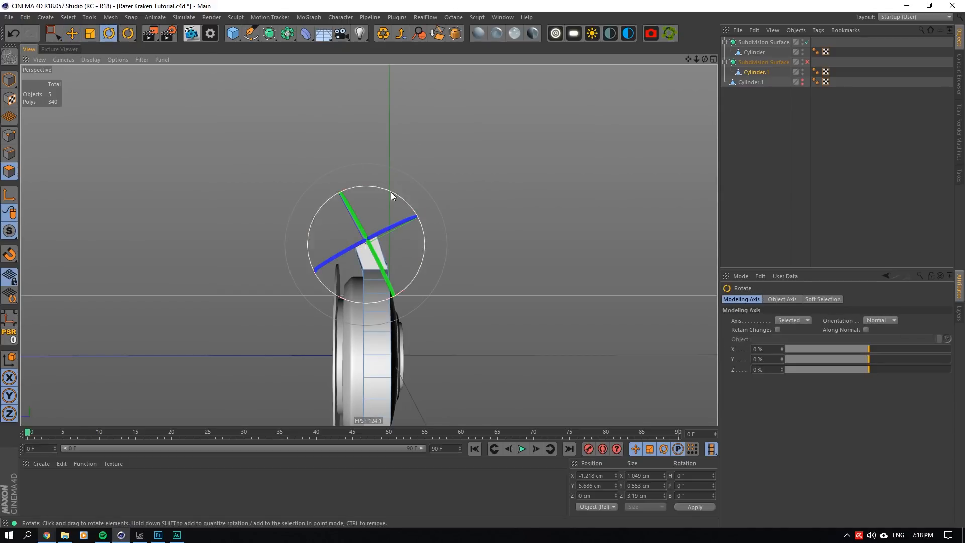
{"action": "left_click", "coordinate": [9, 153]}
{"action": "left_click_drag", "start_coordinate": [368, 245], "coordinate": [418, 237], "text": "alt"}
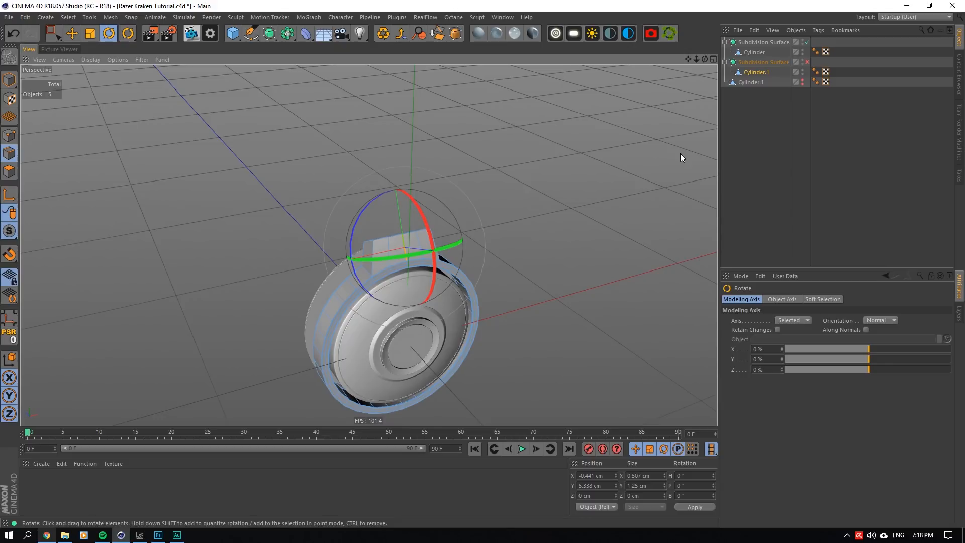
{"action": "left_click_drag", "start_coordinate": [705, 59], "coordinate": [815, 18]}
{"action": "scroll", "coordinate": [337, 247], "scroll_direction": "up", "scroll_amount": 5}
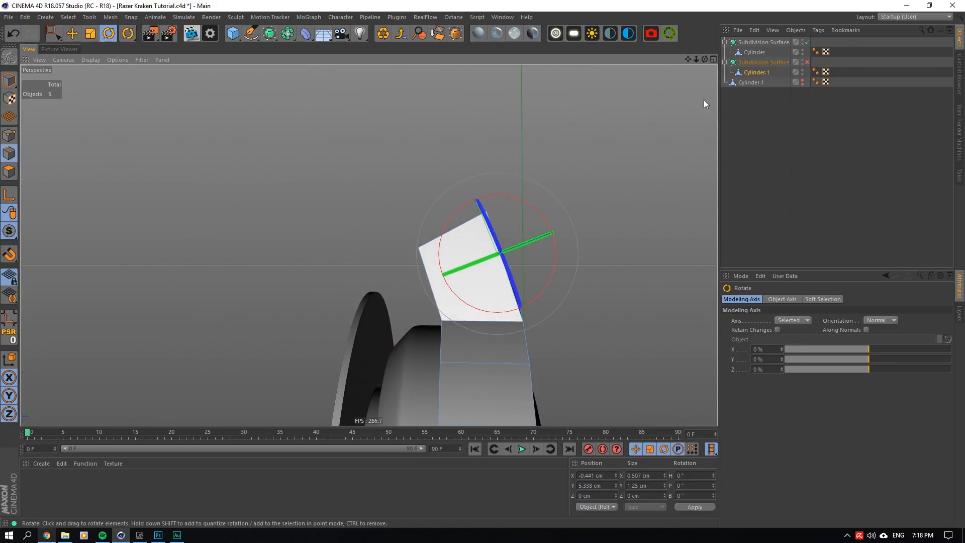
{"action": "mouse_move", "coordinate": [705, 60]}
{"action": "left_mouse_down"}
{"action": "mouse_move", "coordinate": [724, 66]}
{"action": "mouse_move", "coordinate": [696, 63]}
{"action": "left_mouse_up"}
- Toggle Cylinder.1's Subdivision Surface on and off to check how the arm's corners round, and reselect Cylinder.1
{"action": "left_click", "coordinate": [780, 115]}
{"action": "left_click", "coordinate": [808, 63]}
{"action": "left_click", "coordinate": [808, 63]}
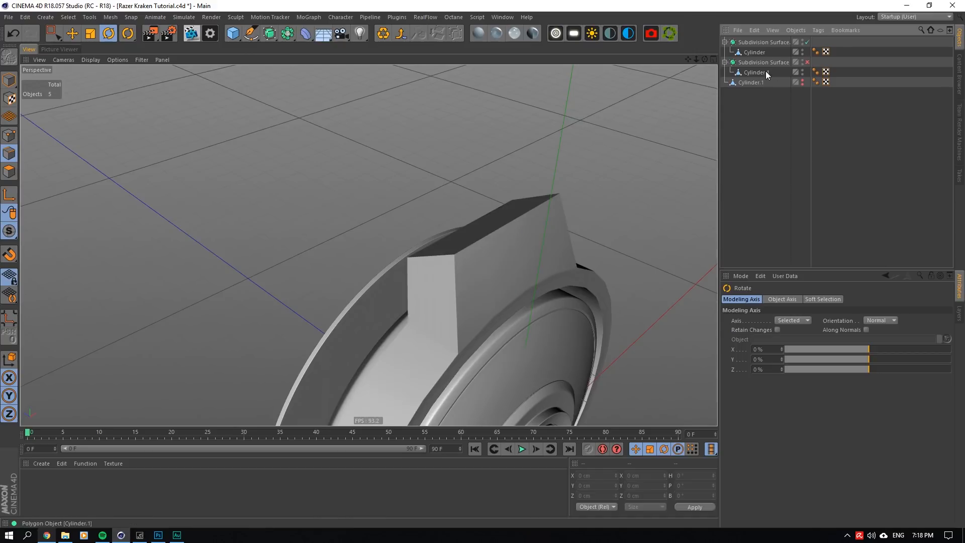
{"action": "left_click", "coordinate": [762, 72]}
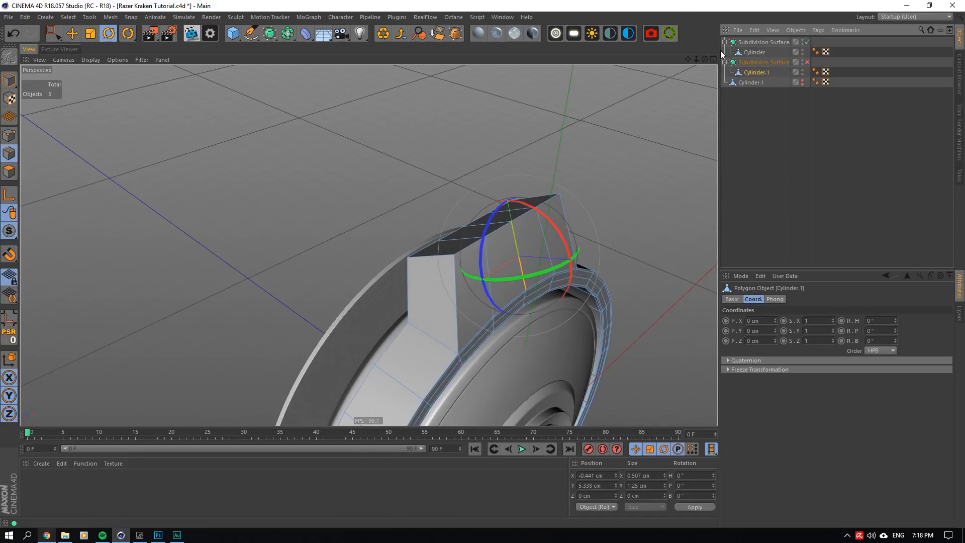
- Add a horizontal Loop/Path Cut around the arm and set its offset to 50 %
{"action": "left_click_drag", "start_coordinate": [705, 59], "coordinate": [703, 62]}
{"action": "right_click", "coordinate": [547, 246]}
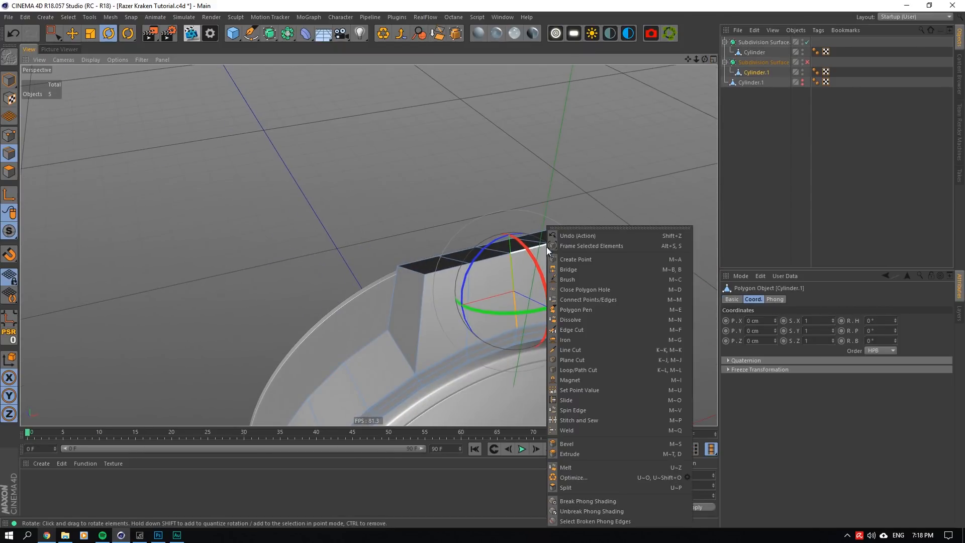
{"action": "left_click", "coordinate": [581, 372]}
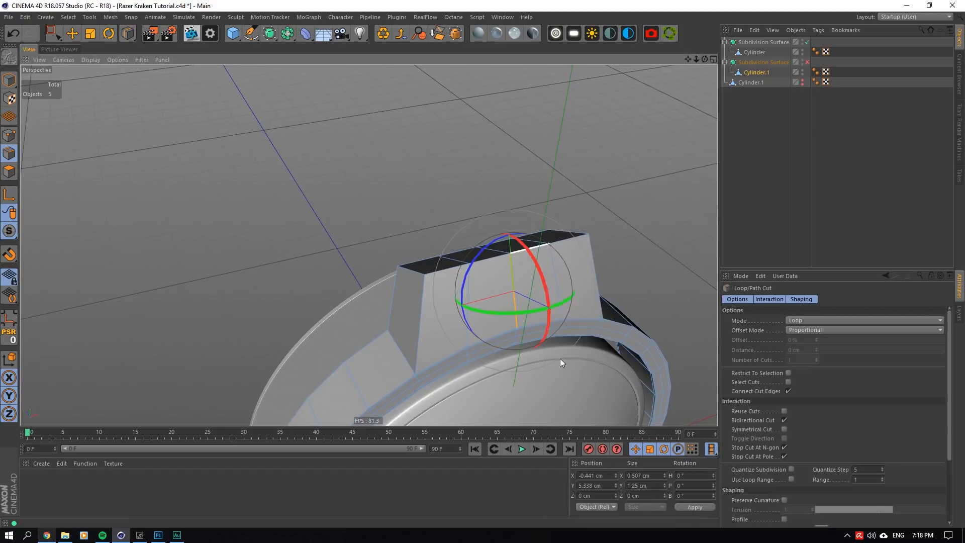
{"action": "left_click", "coordinate": [423, 320]}
{"action": "left_click", "coordinate": [794, 340]}
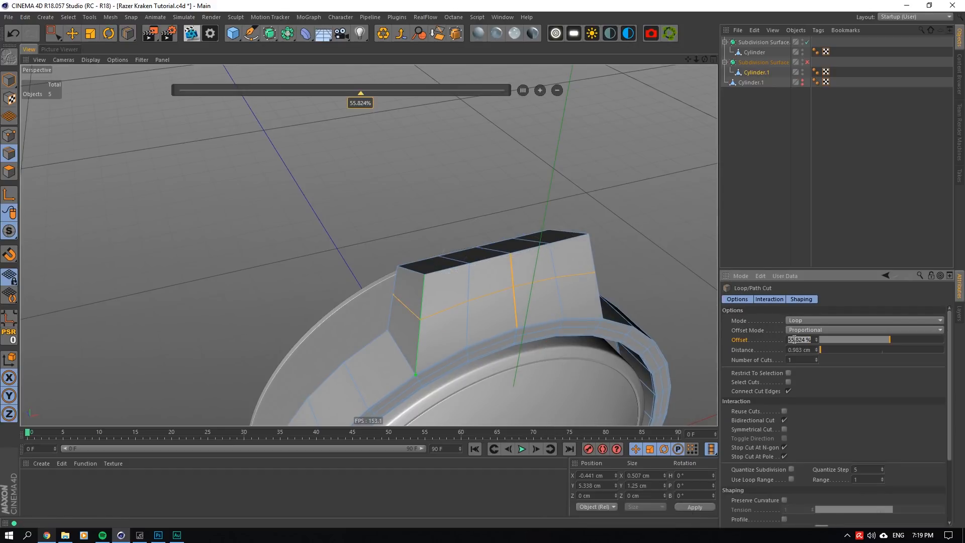
{"action": "type", "text": "50"}
{"action": "key", "text": "Return"}
- Check the arm with the middle cut from the side, turning Cylinder.1's Subdivision Surface on and off
{"action": "mouse_move", "coordinate": [705, 59]}
{"action": "left_mouse_down"}
{"action": "mouse_move", "coordinate": [369, 245]}
{"action": "mouse_move", "coordinate": [705, 44]}
{"action": "left_mouse_up"}
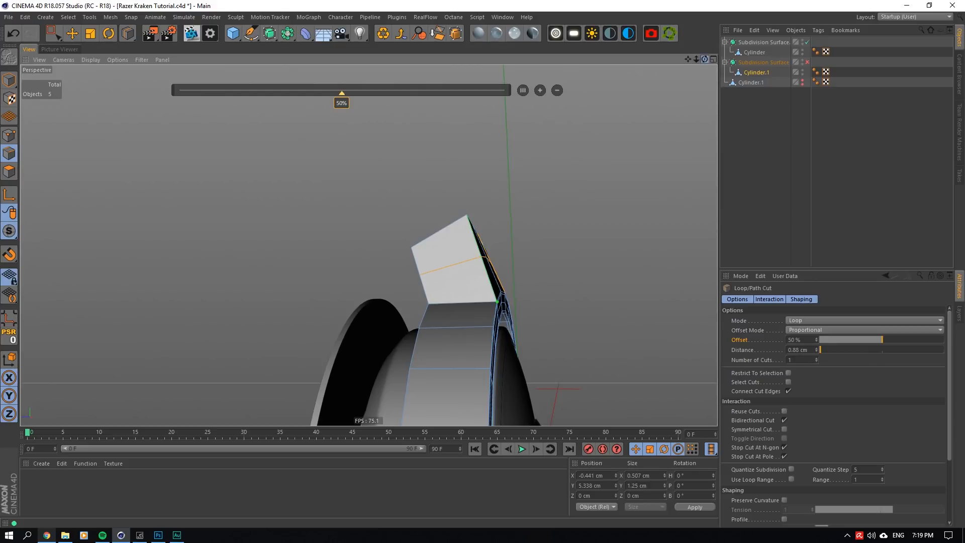
{"action": "mouse_move", "coordinate": [705, 60]}
{"action": "left_mouse_down"}
{"action": "mouse_move", "coordinate": [369, 245]}
{"action": "mouse_move", "coordinate": [704, 59]}
{"action": "left_mouse_up"}
{"action": "left_click", "coordinate": [747, 96]}
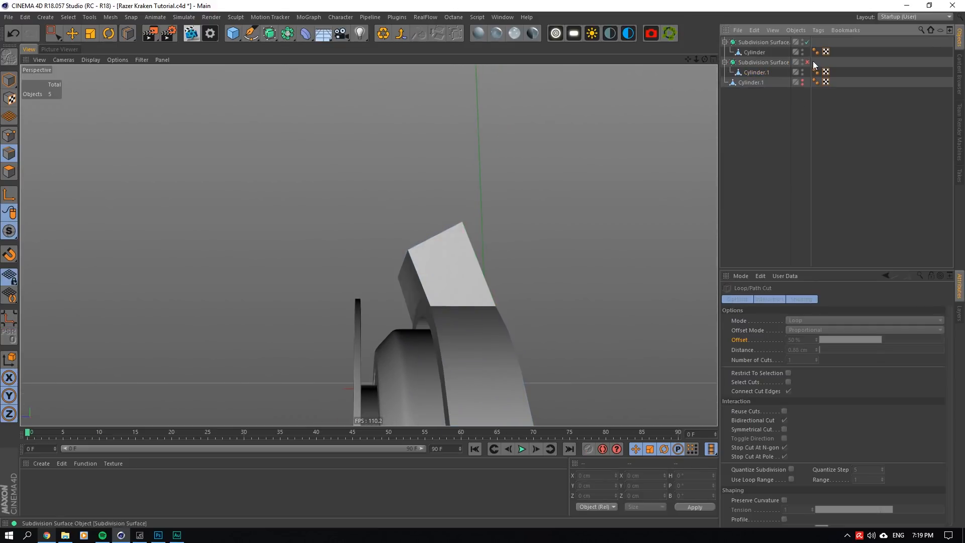
{"action": "left_click", "coordinate": [807, 62]}
{"action": "left_click", "coordinate": [807, 62]}
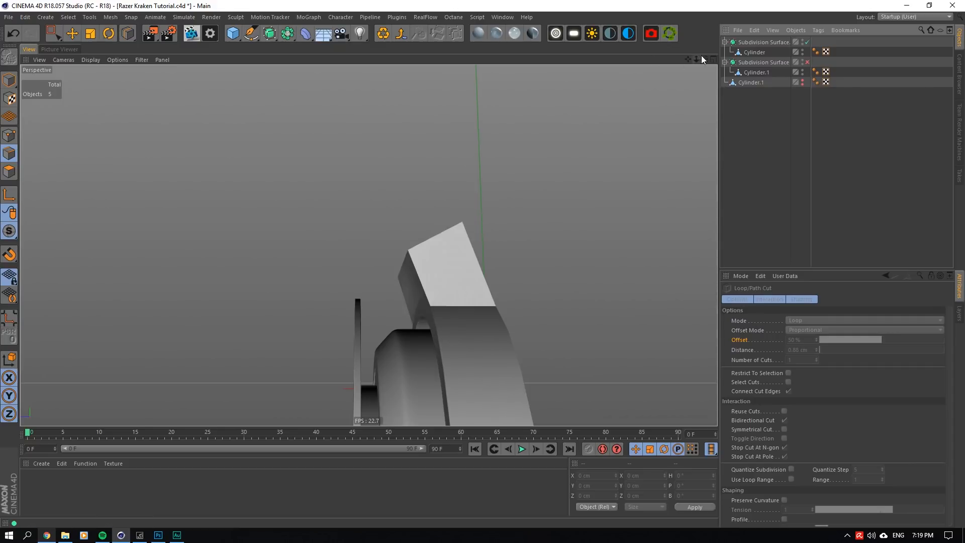
- Reselect Cylinder.1 and add vertical loop cuts just inside the arm's side edges, the first at about 94 % offset
{"action": "left_click_drag", "start_coordinate": [703, 59], "coordinate": [370, 244]}
{"action": "left_click", "coordinate": [761, 62]}
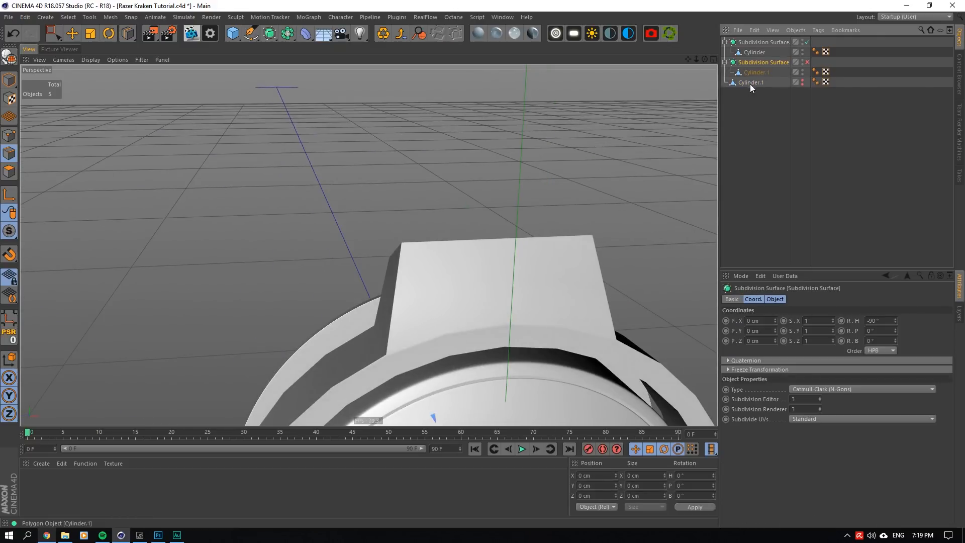
{"action": "left_click", "coordinate": [756, 73]}
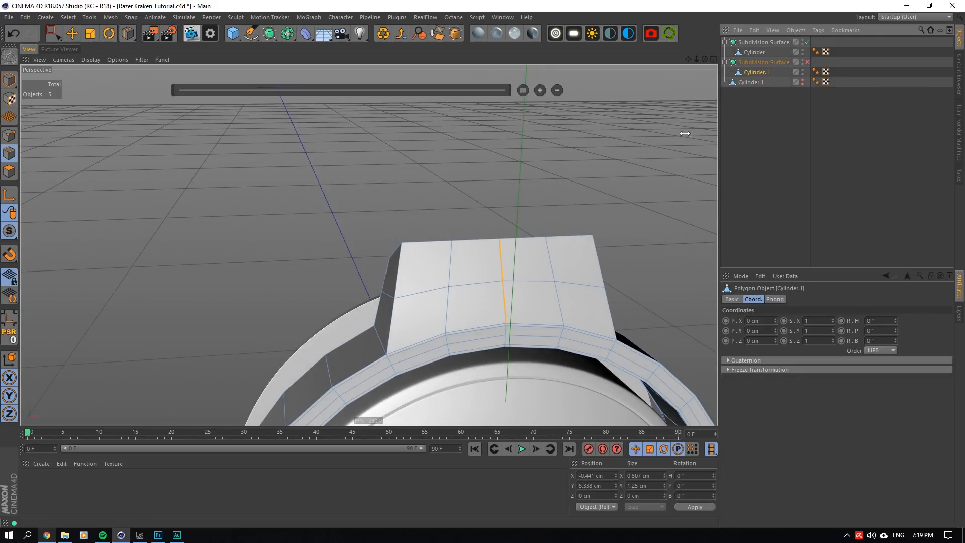
{"action": "left_click", "coordinate": [408, 297]}
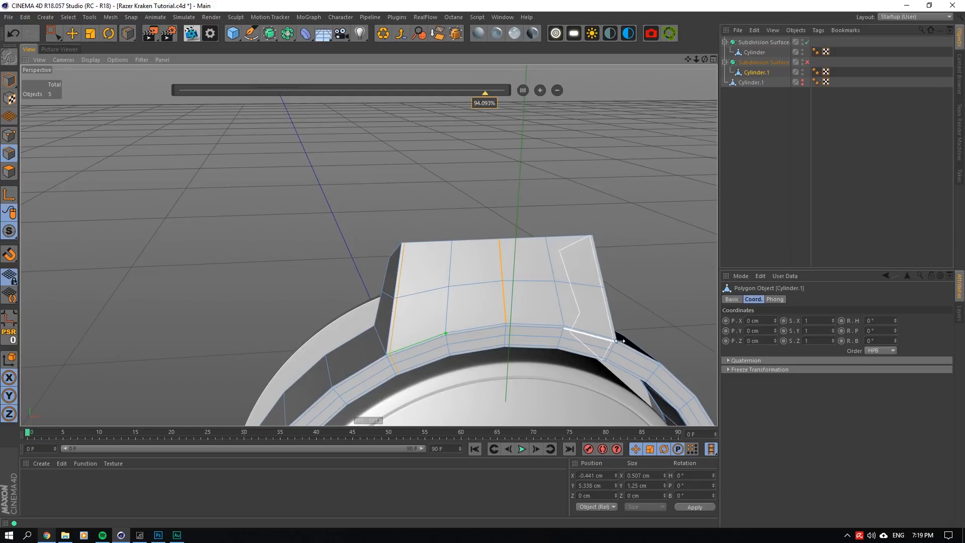
- Inspect the arm's sharpened sides with Cylinder.1's Subdivision Surface on, and turn it off again
{"action": "left_click", "coordinate": [809, 102]}
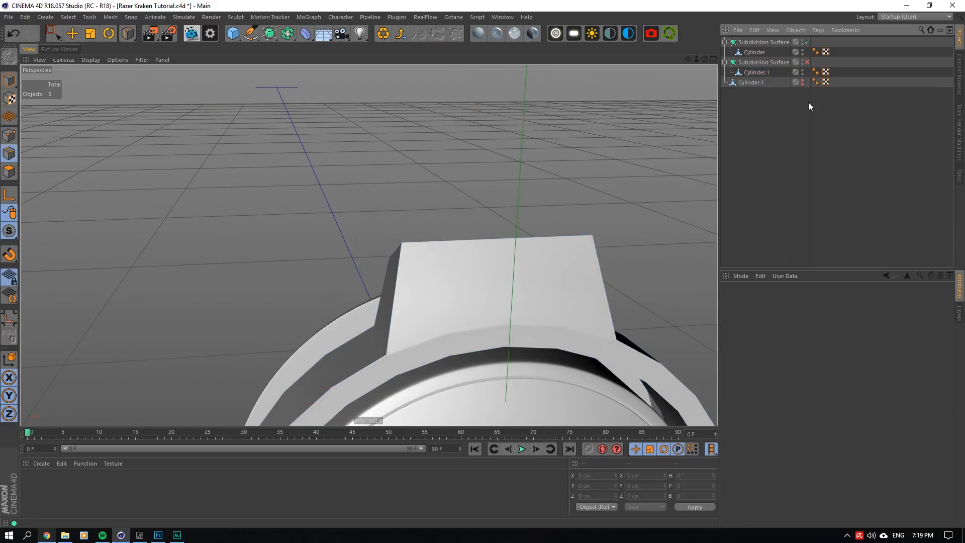
{"action": "left_click", "coordinate": [808, 62]}
{"action": "left_click_drag", "start_coordinate": [705, 59], "coordinate": [792, 59]}
{"action": "left_click", "coordinate": [808, 63]}
- Reselect Cylinder.1 and add a loop cut around the arm close to its top end
{"action": "left_click", "coordinate": [756, 73]}
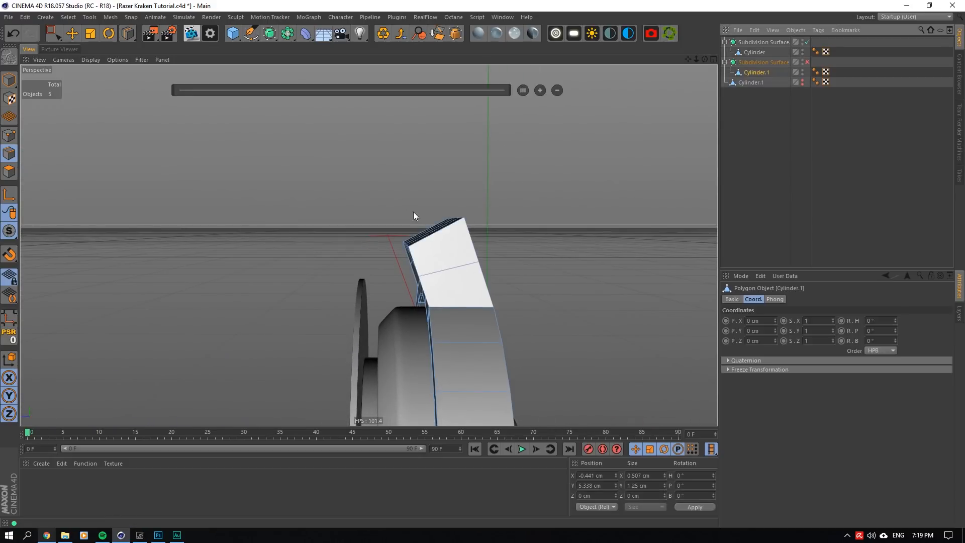
{"action": "left_click", "coordinate": [414, 253]}
{"action": "left_click", "coordinate": [779, 125]}
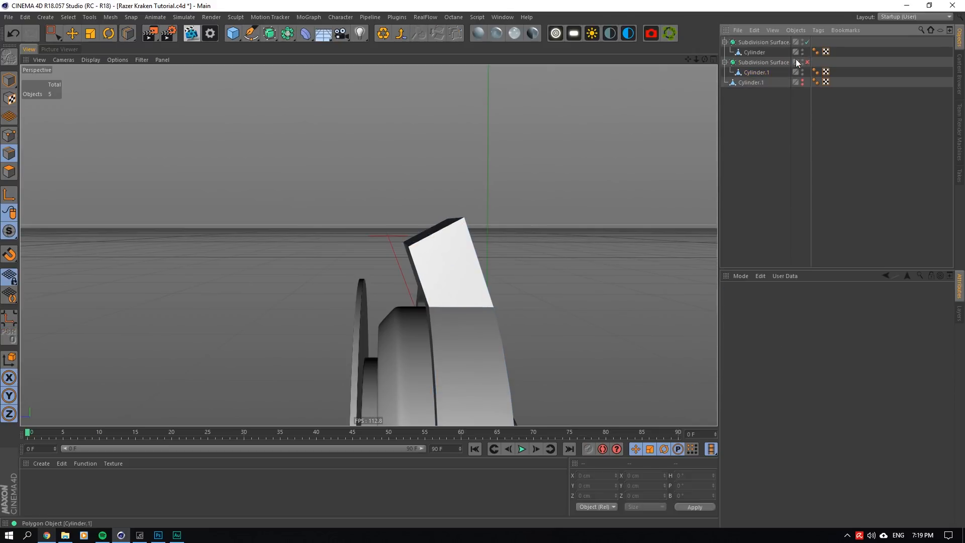
- Examine the smoothed arm from several sides with the Subdivision Surface on, turn it off, and inspect Cylinder.1's loop cuts up close
{"action": "left_click", "coordinate": [807, 62]}
{"action": "left_click_drag", "start_coordinate": [464, 248], "coordinate": [466, 246], "text": "alt"}
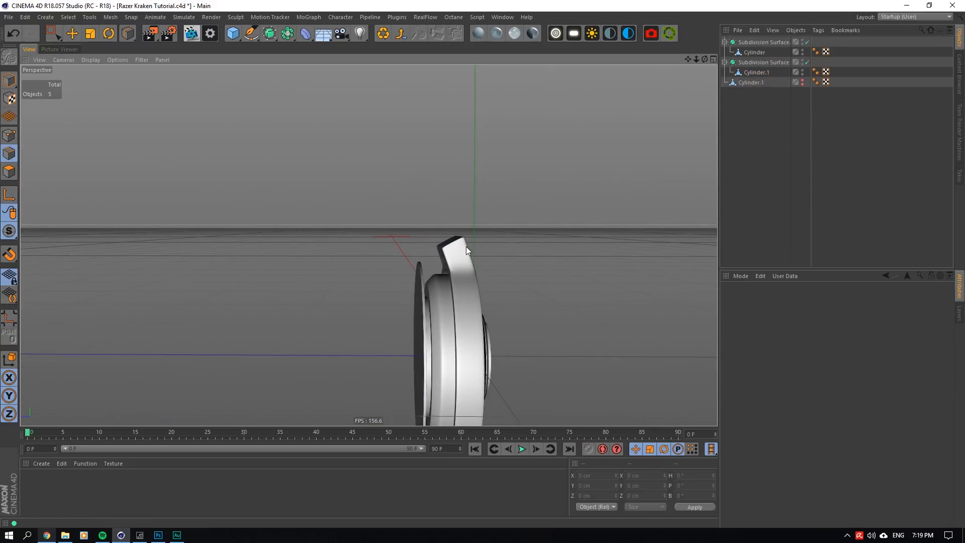
{"action": "mouse_move", "coordinate": [706, 58]}
{"action": "left_mouse_down"}
{"action": "mouse_move", "coordinate": [708, 83]}
{"action": "mouse_move", "coordinate": [703, 66]}
{"action": "mouse_move", "coordinate": [690, 64]}
{"action": "mouse_move", "coordinate": [594, 97]}
{"action": "mouse_move", "coordinate": [646, 70]}
{"action": "mouse_move", "coordinate": [703, 59]}
{"action": "left_mouse_up"}
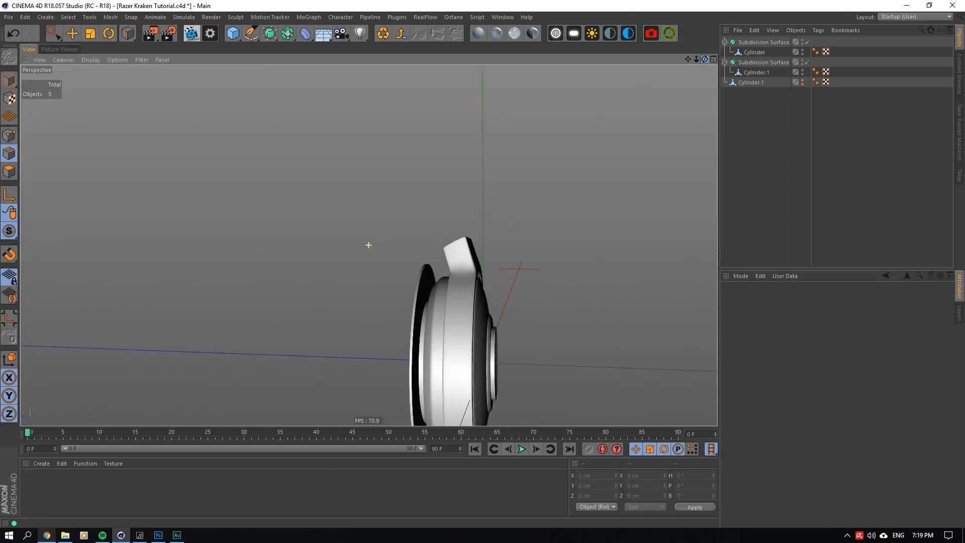
{"action": "scroll", "coordinate": [469, 264], "scroll_direction": "up", "scroll_amount": 8}
{"action": "left_click", "coordinate": [807, 63]}
{"action": "left_click", "coordinate": [768, 71]}
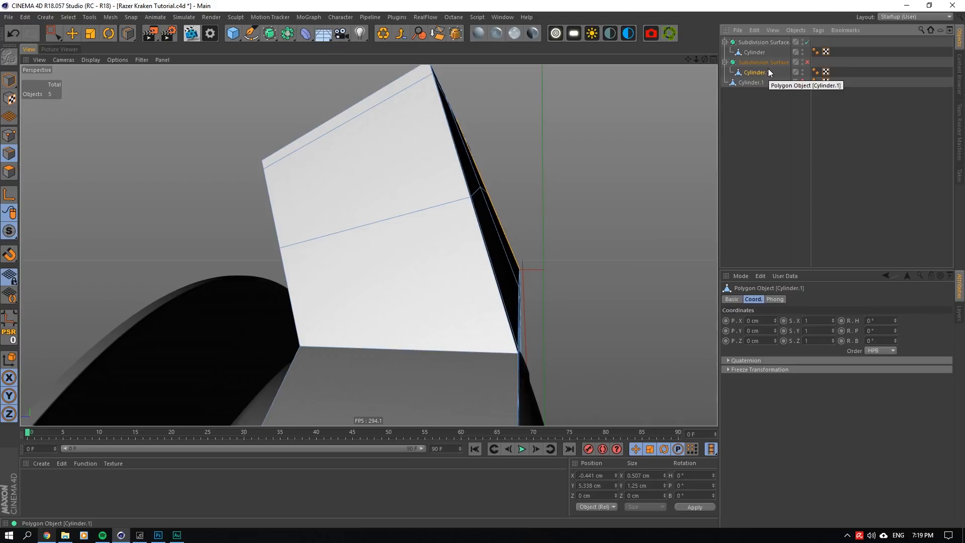
{"action": "mouse_move", "coordinate": [563, 166]}
{"action": "left_mouse_down", "text": "alt"}
{"action": "mouse_move", "coordinate": [538, 176]}
{"action": "mouse_move", "coordinate": [565, 162]}
{"action": "left_mouse_up", "text": "alt"}
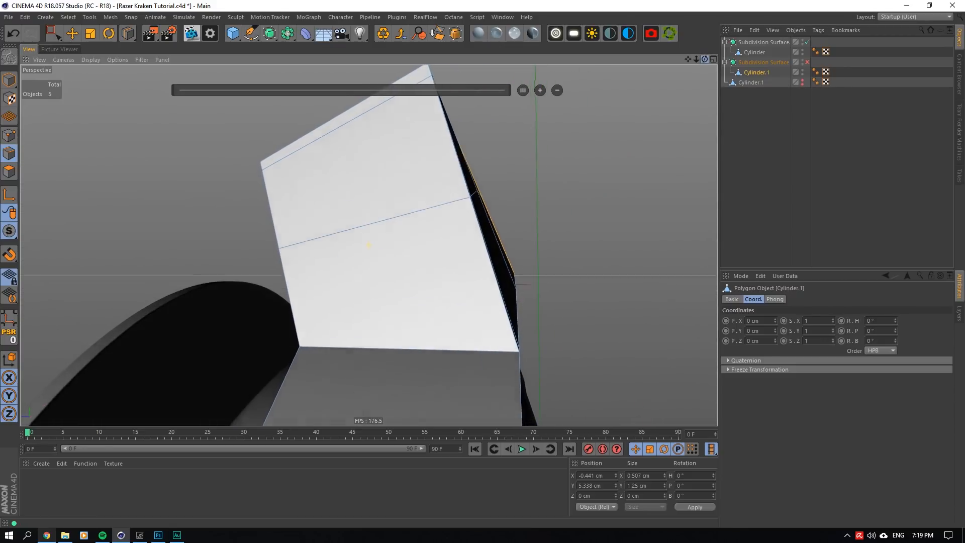
{"action": "left_click_drag", "start_coordinate": [691, 74], "coordinate": [609, 130], "text": "alt"}
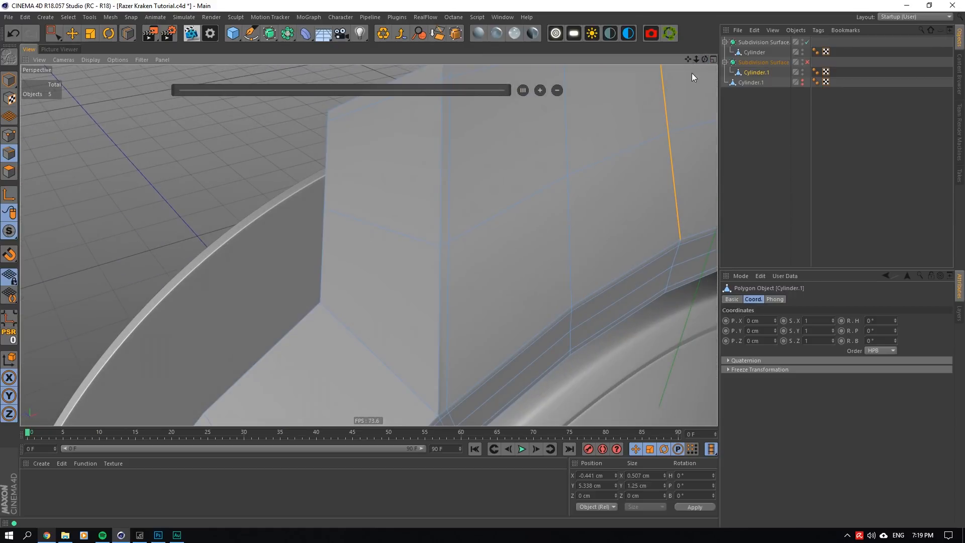
- Dissolve the vertical side loops, the middle loop and the loop near the top end on Cylinder.1's arm
{"action": "left_click", "coordinate": [72, 34]}
{"action": "scroll", "coordinate": [508, 309], "scroll_direction": "down", "scroll_amount": 5}
{"action": "left_click", "coordinate": [484, 274]}
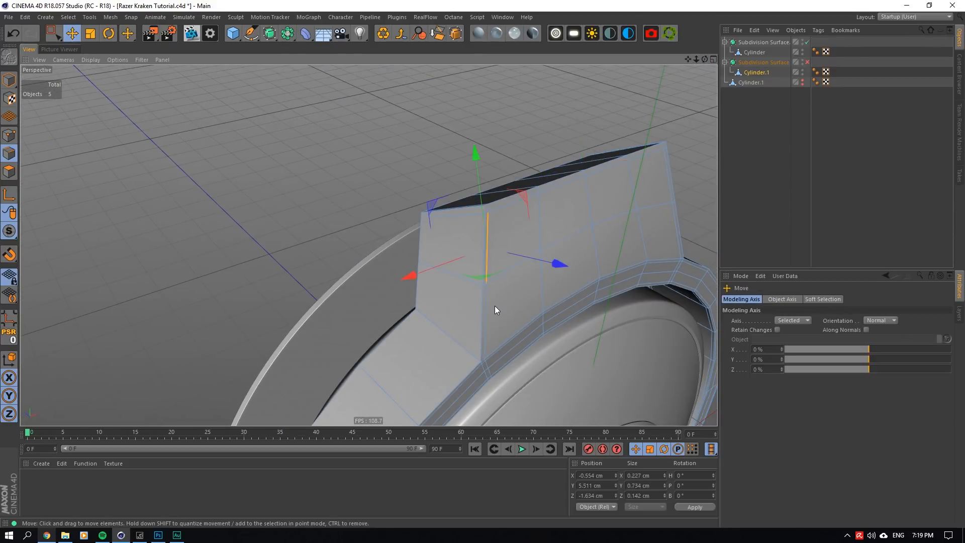
{"action": "double_click", "coordinate": [494, 307]}
{"action": "double_click", "coordinate": [672, 229], "text": "shift"}
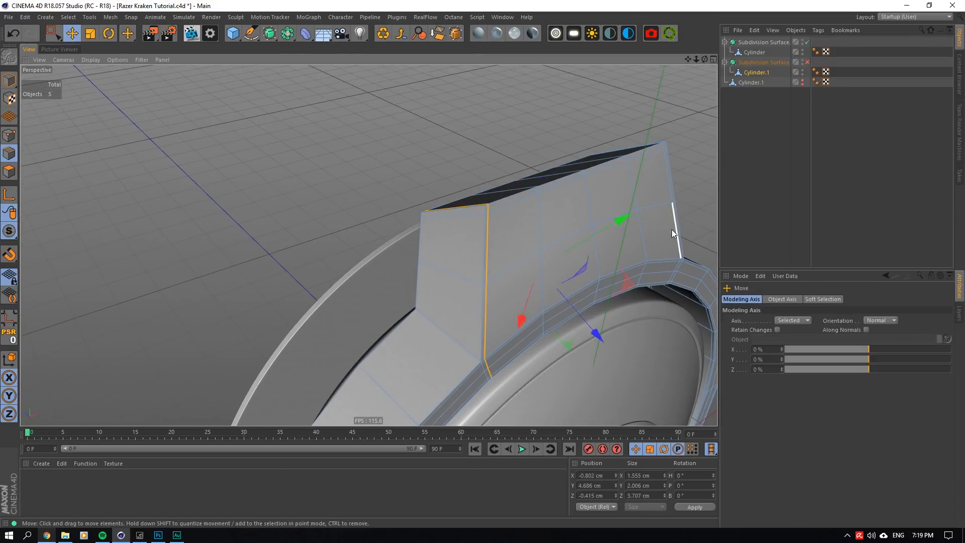
{"action": "double_click", "coordinate": [505, 211], "text": "shift"}
{"action": "double_click", "coordinate": [518, 266], "text": "shift"}
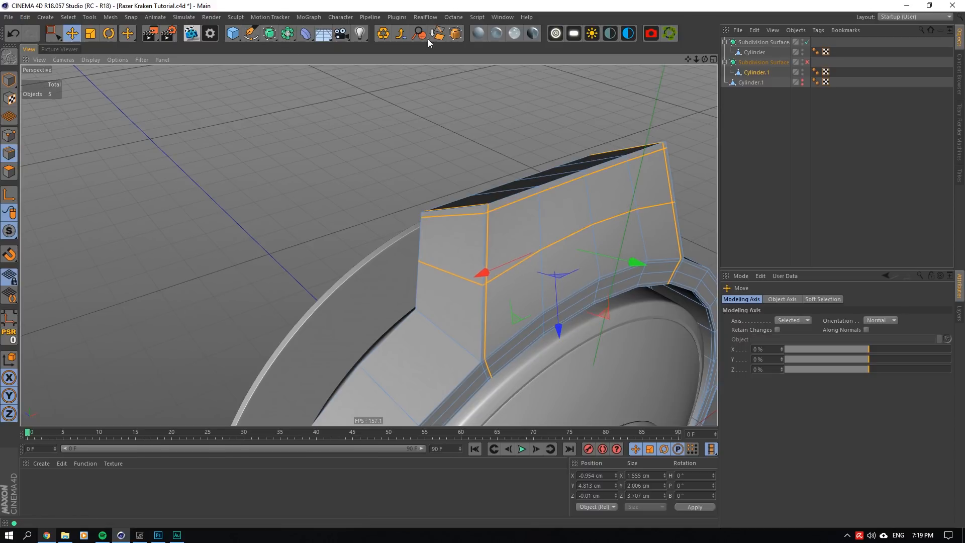
{"action": "left_click", "coordinate": [437, 34]}
{"action": "left_click", "coordinate": [749, 123]}
- Check the arm with the Subdivision Surface on, turn it off, reselect Cylinder.1 and view its simplified arm from the side
{"action": "left_click", "coordinate": [805, 62]}
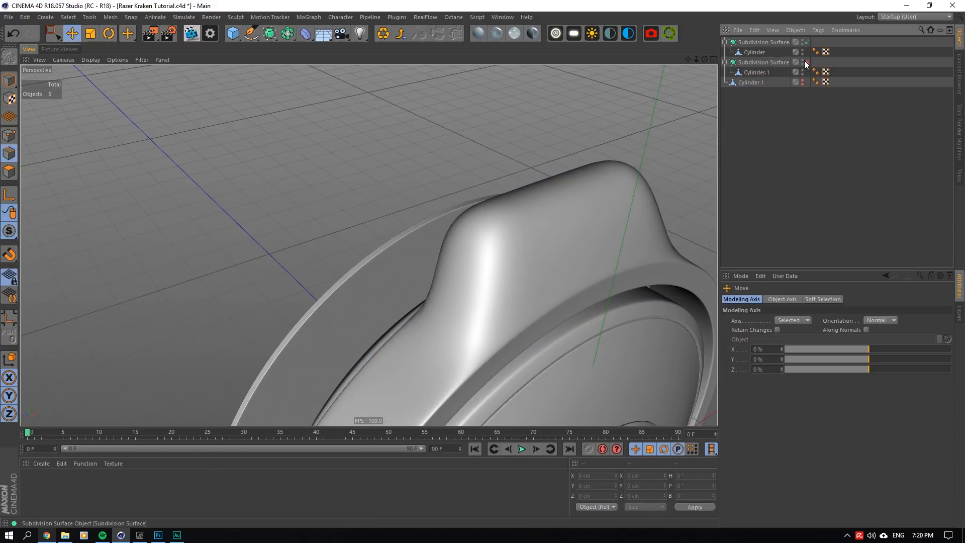
{"action": "left_click", "coordinate": [805, 62]}
{"action": "left_click", "coordinate": [758, 73]}
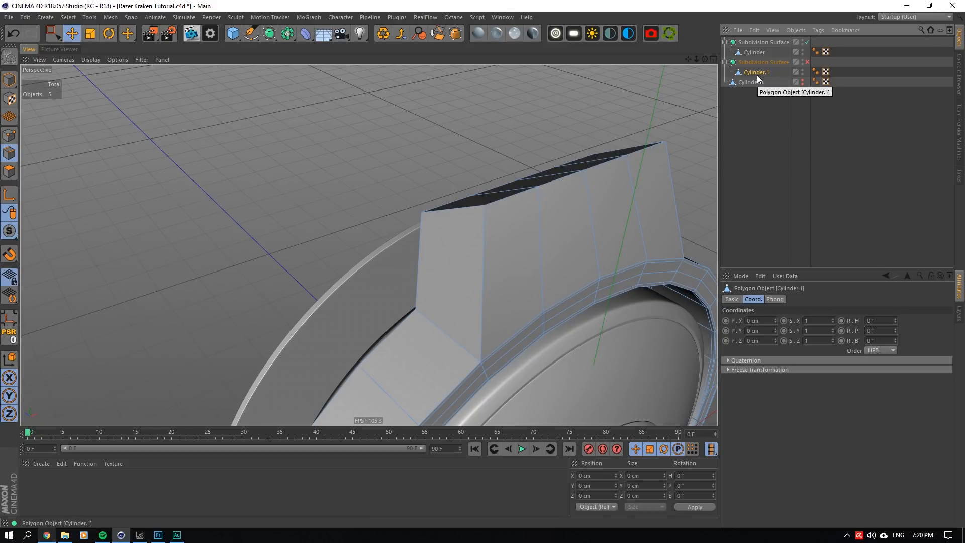
{"action": "mouse_move", "coordinate": [705, 60]}
{"action": "left_mouse_down"}
{"action": "mouse_move", "coordinate": [676, 94]}
{"action": "mouse_move", "coordinate": [606, 129]}
{"action": "mouse_move", "coordinate": [648, 118]}
{"action": "mouse_move", "coordinate": [642, 122]}
{"action": "mouse_move", "coordinate": [599, 103]}
{"action": "left_mouse_up"}
{"action": "left_click_drag", "start_coordinate": [402, 347], "coordinate": [526, 293], "text": "alt"}
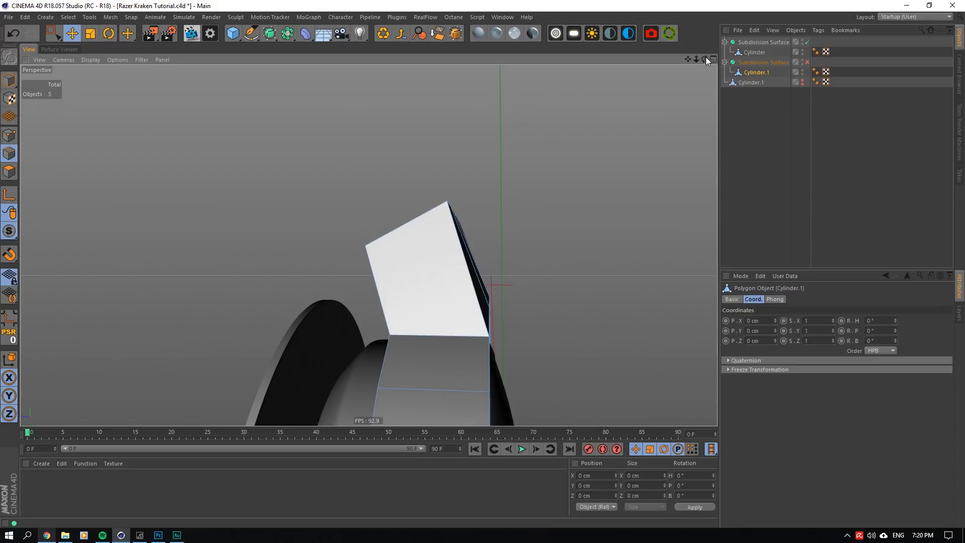
{"action": "left_click_drag", "start_coordinate": [706, 59], "coordinate": [693, 86]}
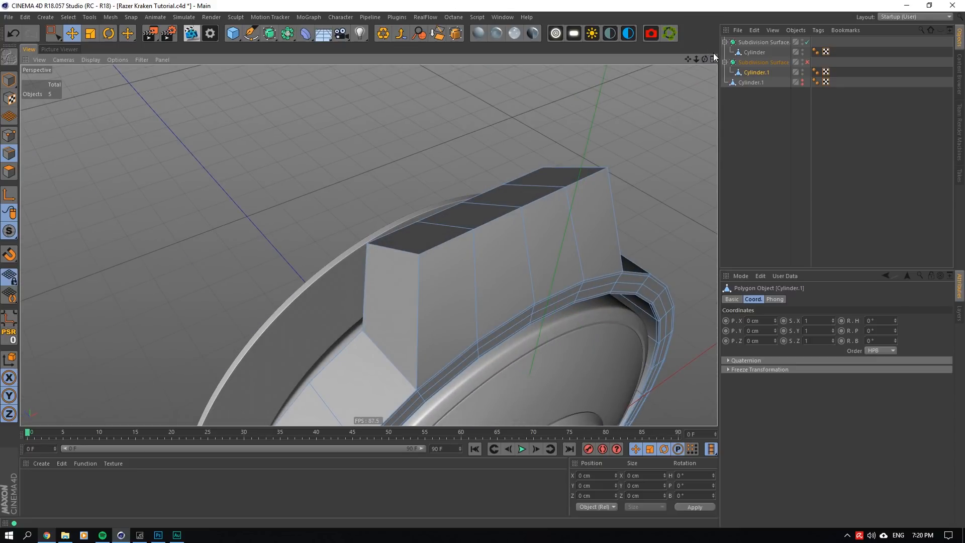
- Add a loop cut around the middle of the arm at about 51 % offset
{"action": "right_click", "coordinate": [626, 236]}
{"action": "left_click", "coordinate": [654, 368]}
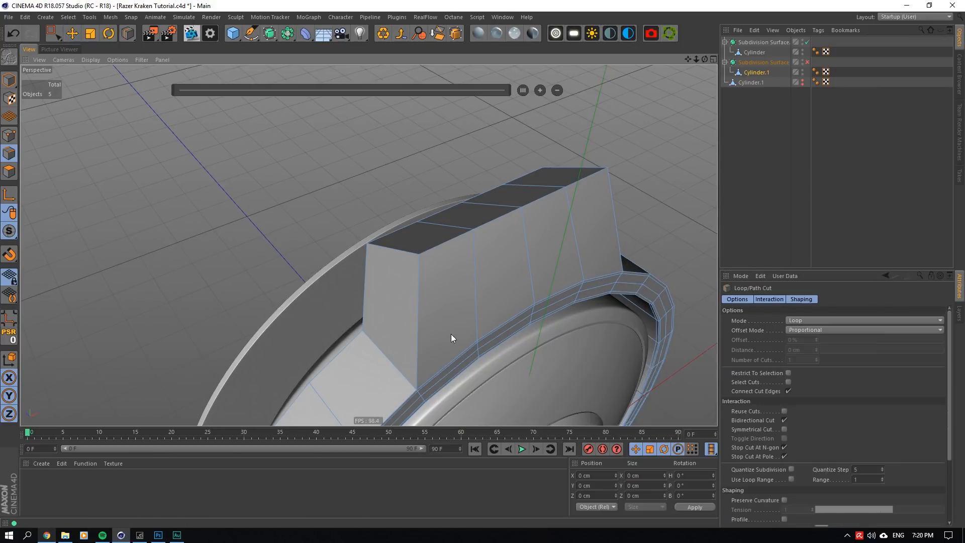
{"action": "left_click", "coordinate": [418, 323]}
- Inspect the smoothed arm from the front with Cylinder.1's Subdivision Surface on, and turn it off again
{"action": "left_click", "coordinate": [808, 62]}
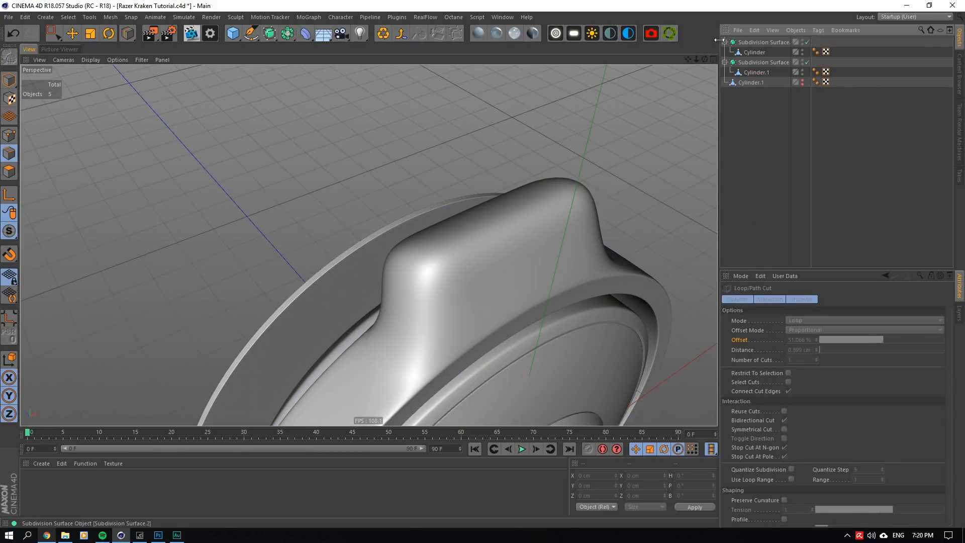
{"action": "left_click_drag", "start_coordinate": [369, 246], "coordinate": [415, 241], "text": "alt"}
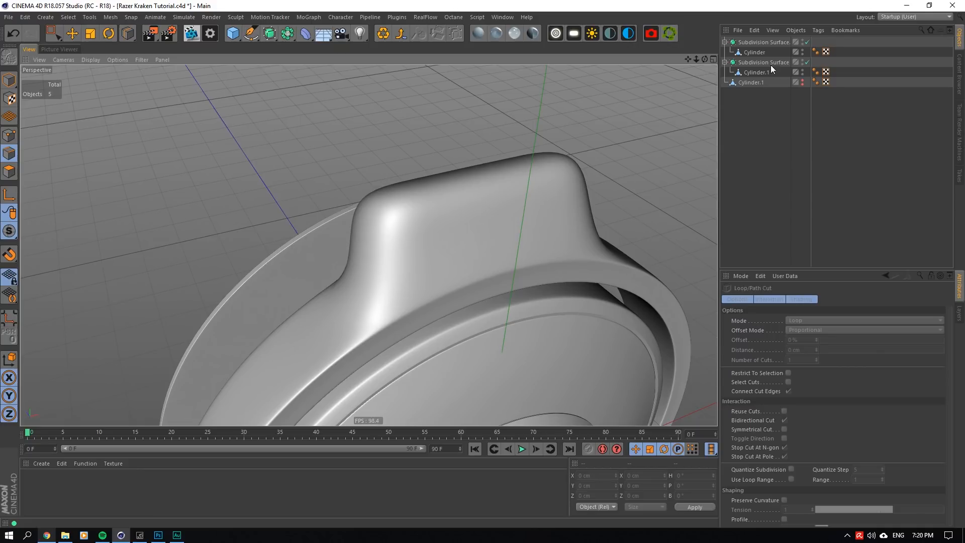
{"action": "left_click", "coordinate": [808, 62]}
- Reselect Cylinder.1 and add vertical loop cuts just inside both side edges of the arm, the first at about 92 % offset
{"action": "left_click", "coordinate": [756, 73]}
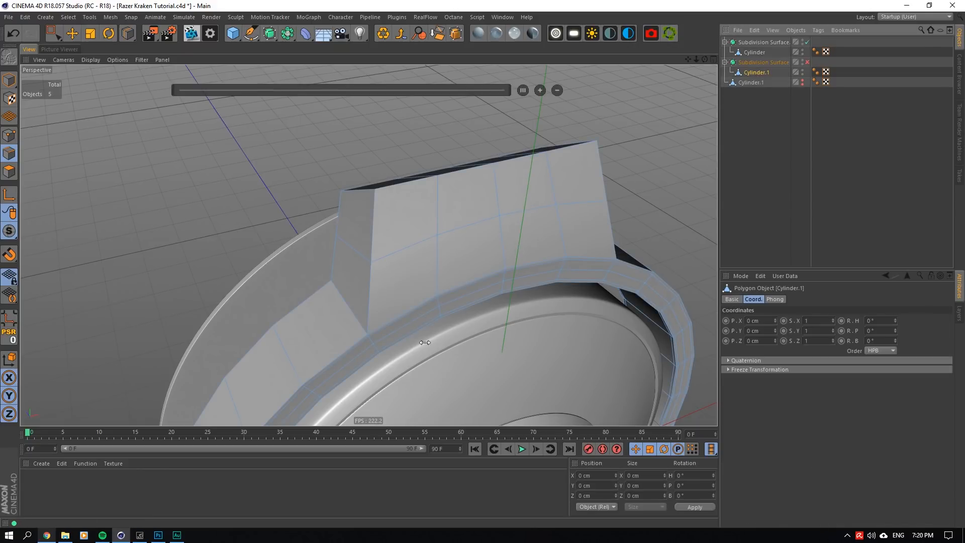
{"action": "scroll", "coordinate": [352, 321], "scroll_direction": "up", "scroll_amount": 3}
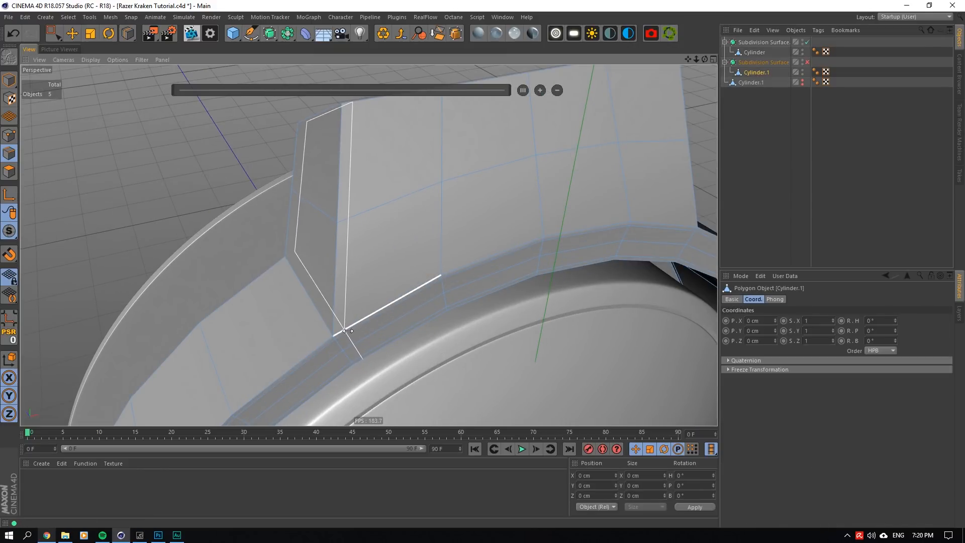
{"action": "left_click", "coordinate": [687, 229]}
{"action": "key", "text": "e"}
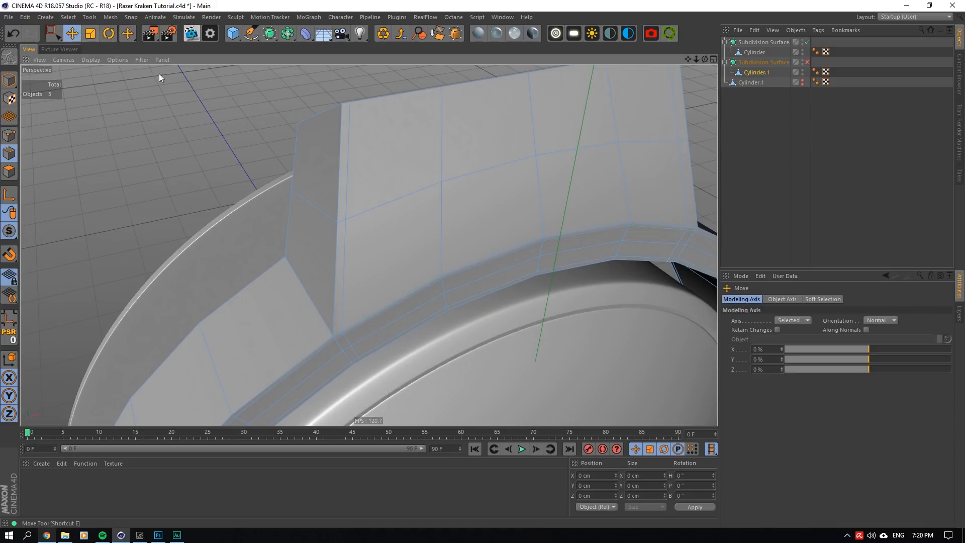
- Select the front edges along the arm's base where it meets the ring, between the side cuts, and dissolve them
{"action": "left_click", "coordinate": [376, 315]}
{"action": "left_click", "coordinate": [463, 279], "text": "shift"}
{"action": "left_click", "coordinate": [584, 241], "text": "shift"}
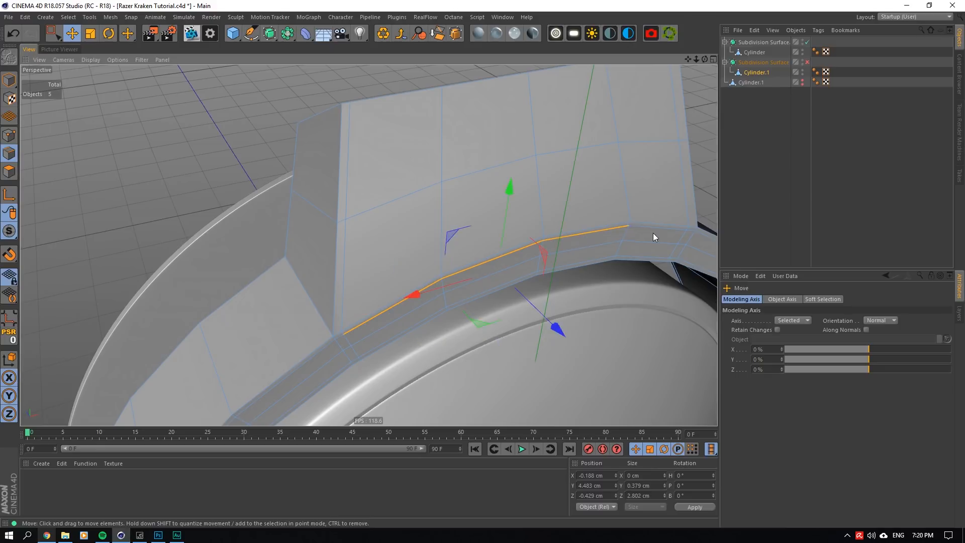
{"action": "left_click", "coordinate": [653, 233], "text": "shift"}
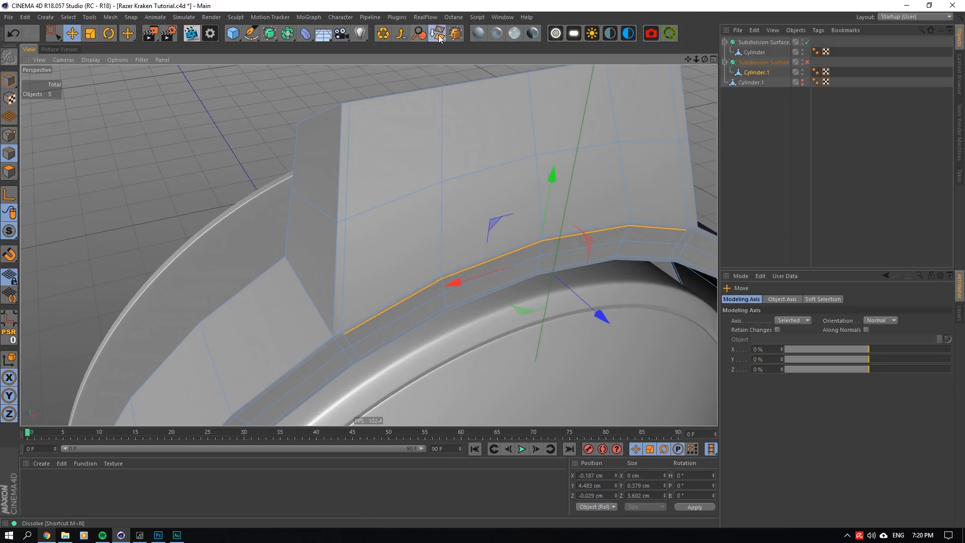
{"action": "left_click", "coordinate": [439, 38]}
{"action": "left_click", "coordinate": [776, 97]}
- Examine the smoothed transition between arm and ring with the Subdivision Surface on, and turn it off again
{"action": "left_click", "coordinate": [807, 62]}
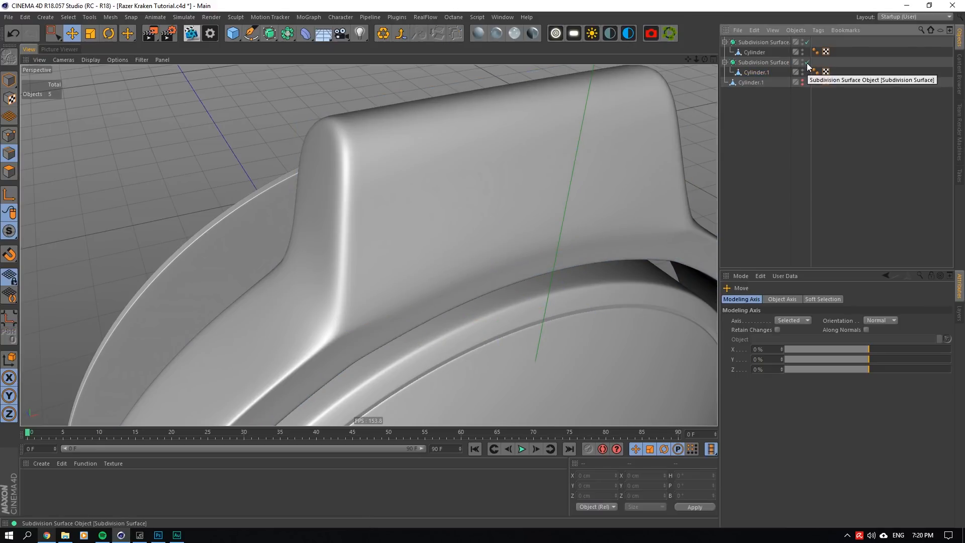
{"action": "left_click_drag", "start_coordinate": [531, 137], "coordinate": [493, 114], "text": "alt"}
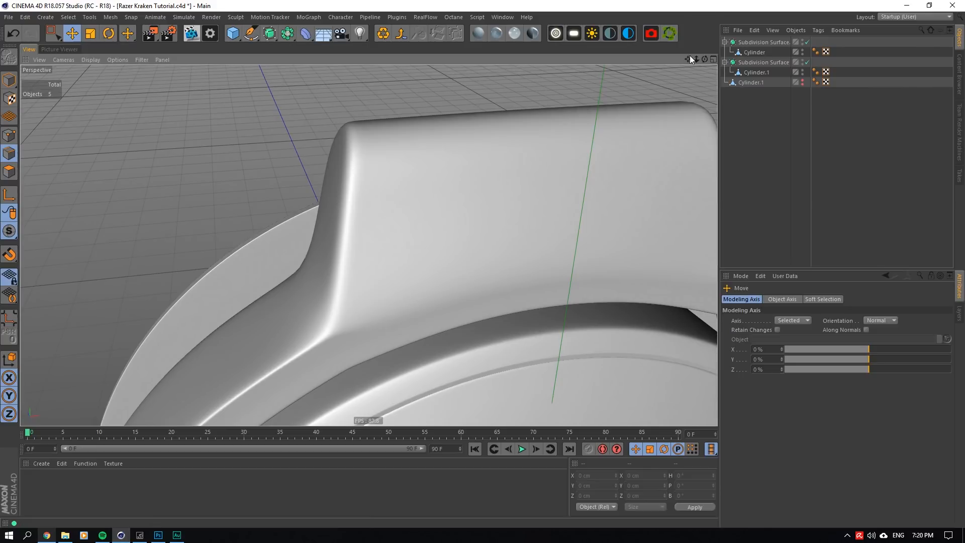
{"action": "left_click_drag", "start_coordinate": [689, 57], "coordinate": [270, 165]}
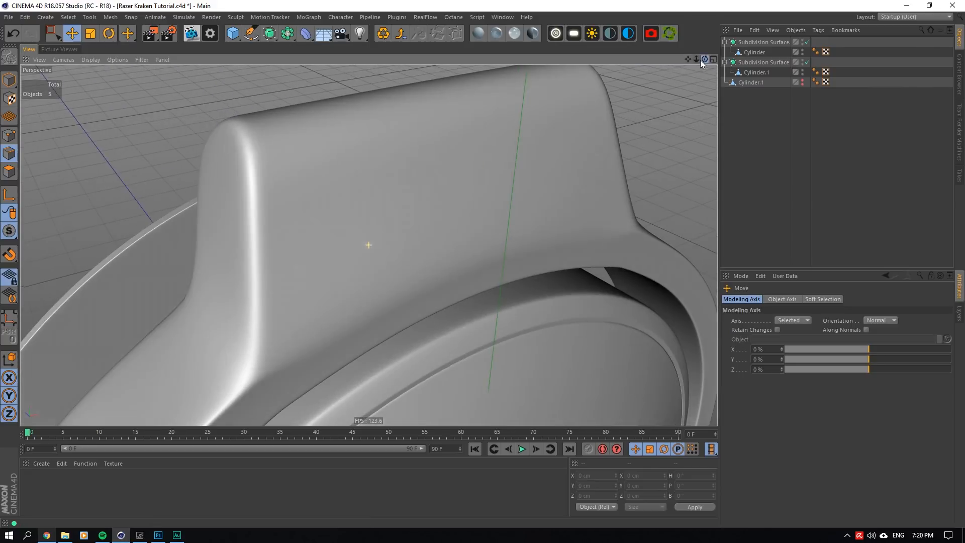
{"action": "left_click", "coordinate": [808, 62]}
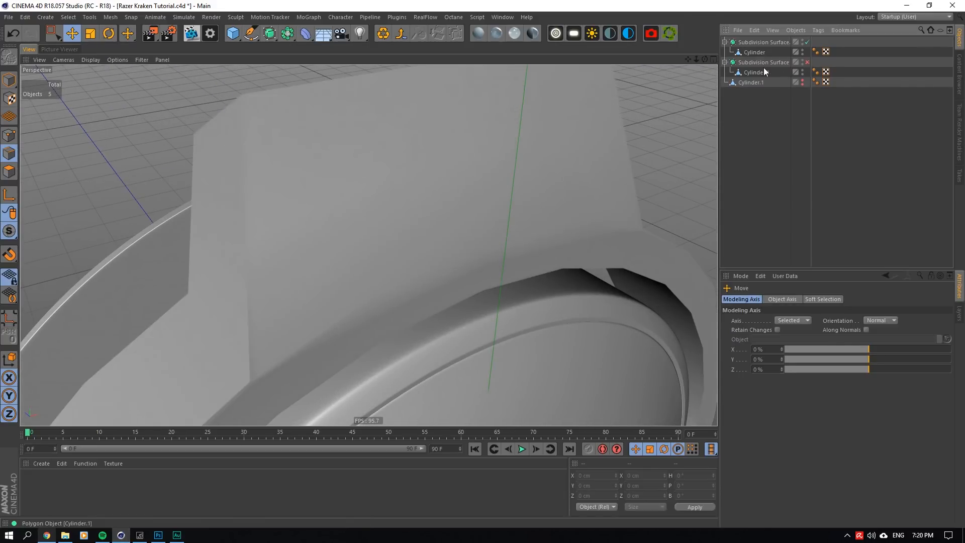
- Reselect Cylinder.1 and add a loop cut close to the arm's top end at about 94 % offset
{"action": "left_click", "coordinate": [760, 72]}
{"action": "left_click", "coordinate": [362, 114]}
{"action": "right_click", "coordinate": [362, 115]}
{"action": "left_click", "coordinate": [394, 259]}
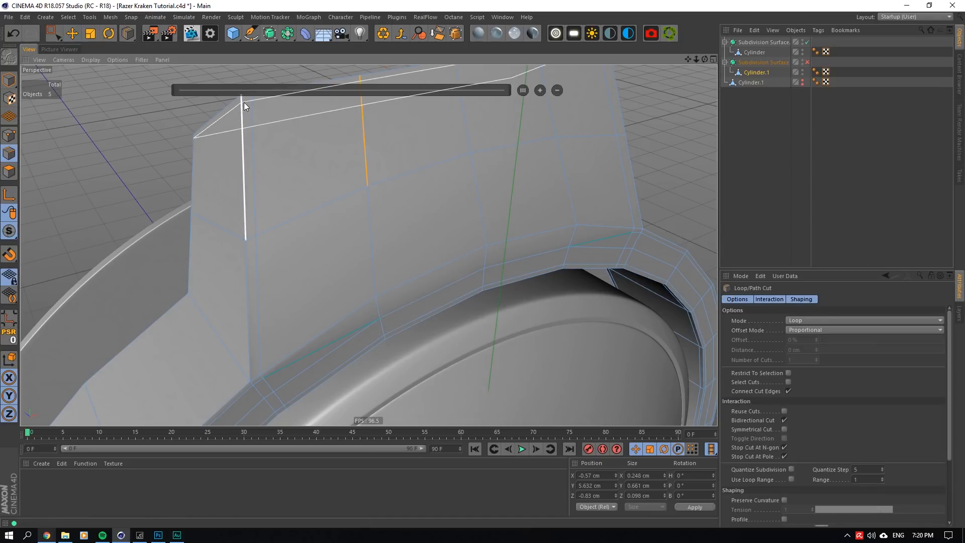
{"action": "left_click", "coordinate": [765, 163]}
- Inspect the arm's sharpened top end with the Subdivision Surface on, and turn it off again
{"action": "left_click", "coordinate": [808, 63]}
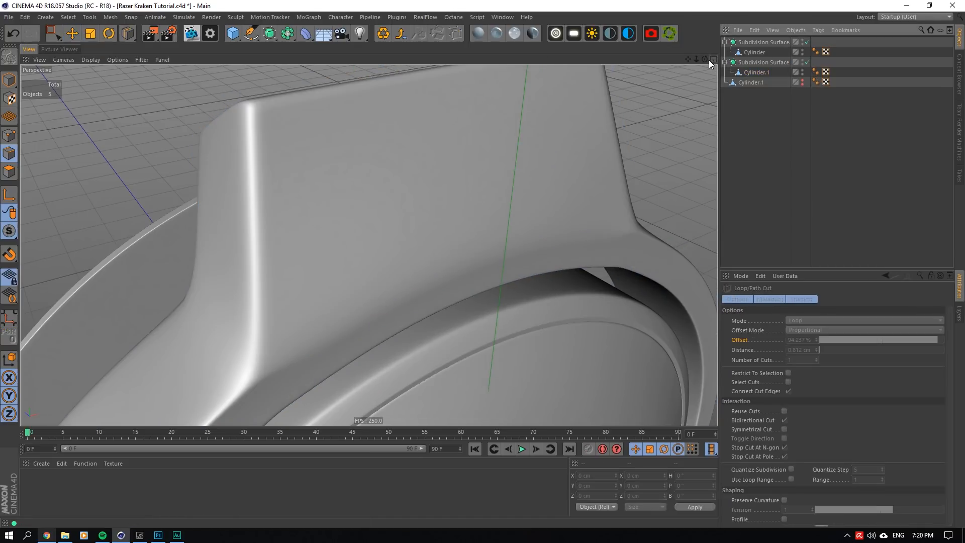
{"action": "mouse_move", "coordinate": [697, 59]}
{"action": "left_mouse_down"}
{"action": "mouse_move", "coordinate": [502, 141]}
{"action": "mouse_move", "coordinate": [697, 59]}
{"action": "left_mouse_up"}
{"action": "left_click", "coordinate": [807, 62]}
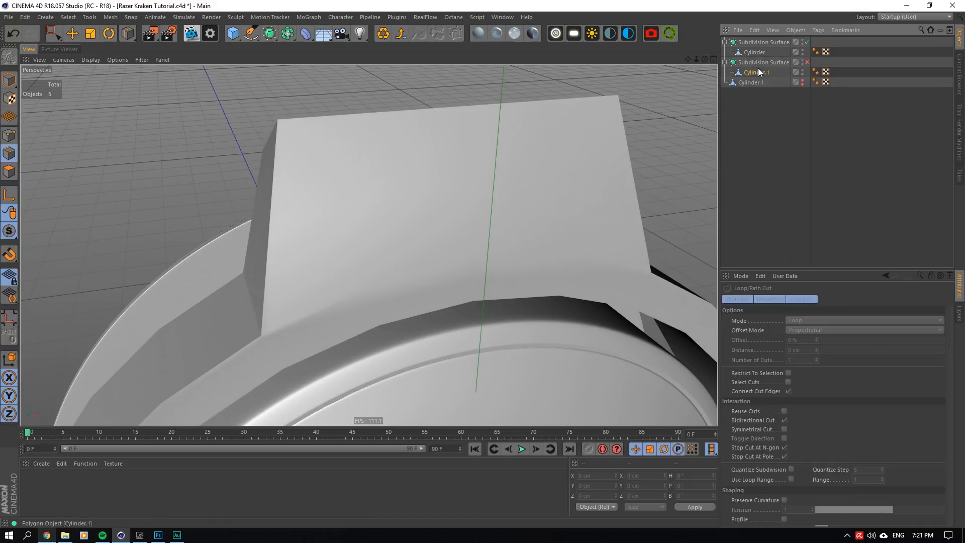
- Reselect Cylinder.1 and remove the loop running around the middle of its arm
{"action": "left_click", "coordinate": [757, 72]}
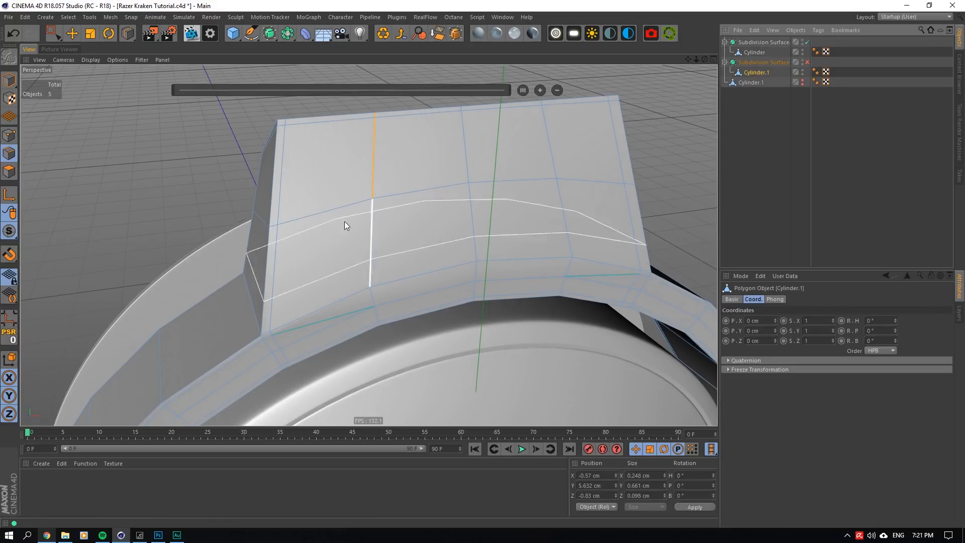
{"action": "left_click", "coordinate": [90, 33]}
{"action": "scroll", "coordinate": [324, 330], "scroll_direction": "up", "scroll_amount": 1}
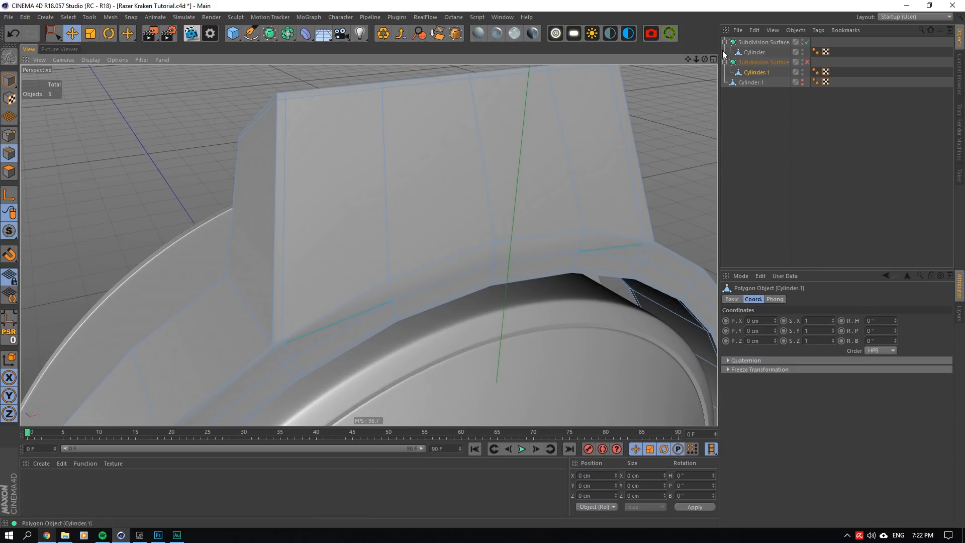
- Examine the arm from behind, in front and the side with the Subdivision Surface on, and turn it off again
{"action": "left_click_drag", "start_coordinate": [294, 338], "coordinate": [368, 245], "text": "alt"}
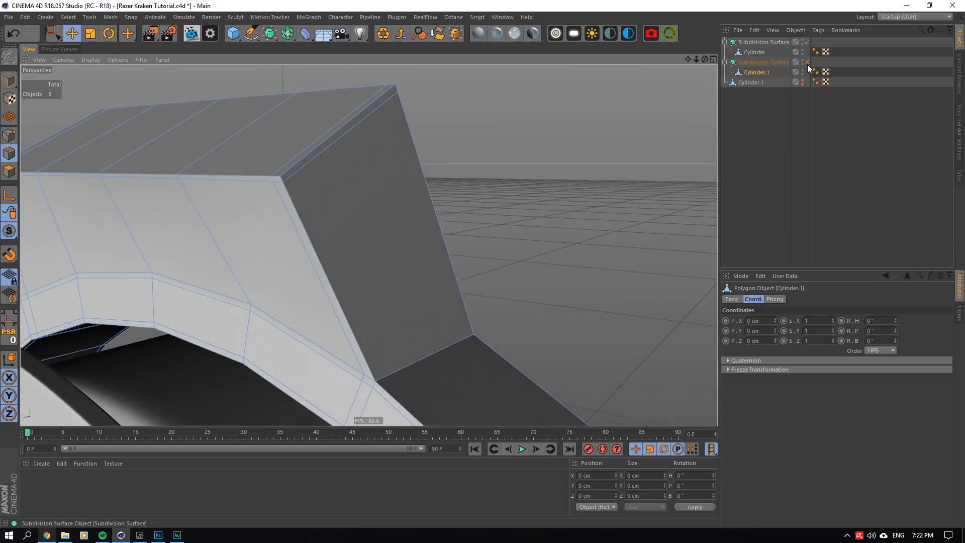
{"action": "left_click", "coordinate": [807, 62]}
{"action": "left_click_drag", "start_coordinate": [417, 173], "coordinate": [360, 253], "text": "alt"}
{"action": "left_click", "coordinate": [741, 150]}
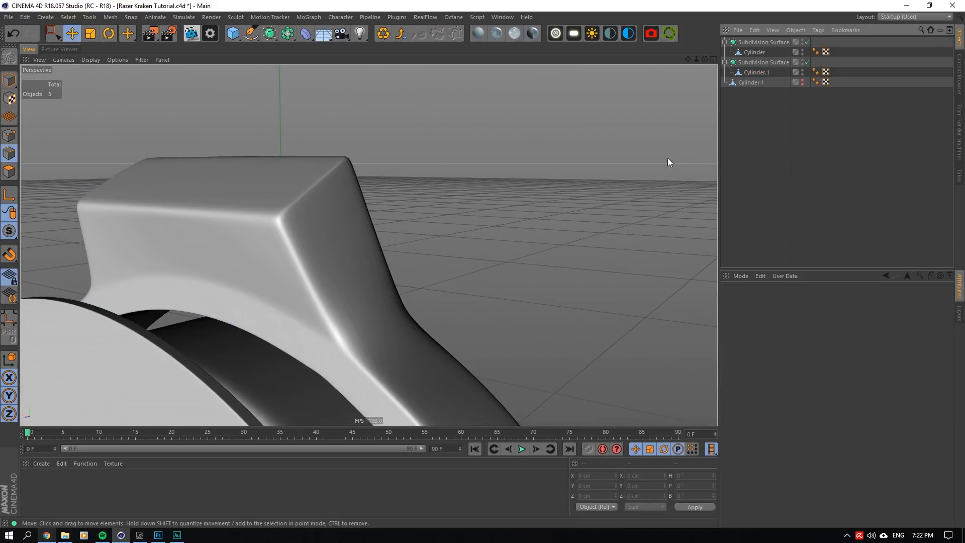
{"action": "left_click_drag", "start_coordinate": [705, 59], "coordinate": [213, 287]}
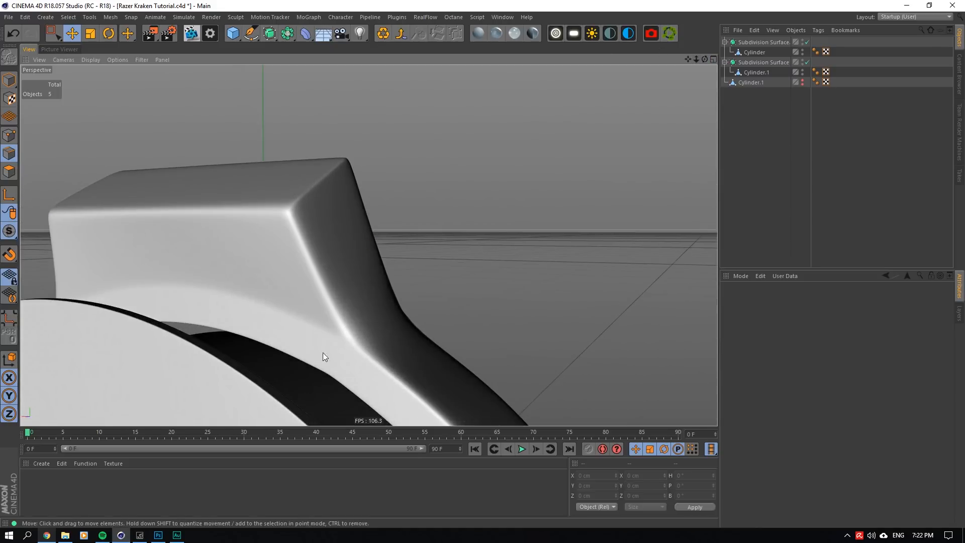
{"action": "left_click_drag", "start_coordinate": [704, 59], "coordinate": [687, 57]}
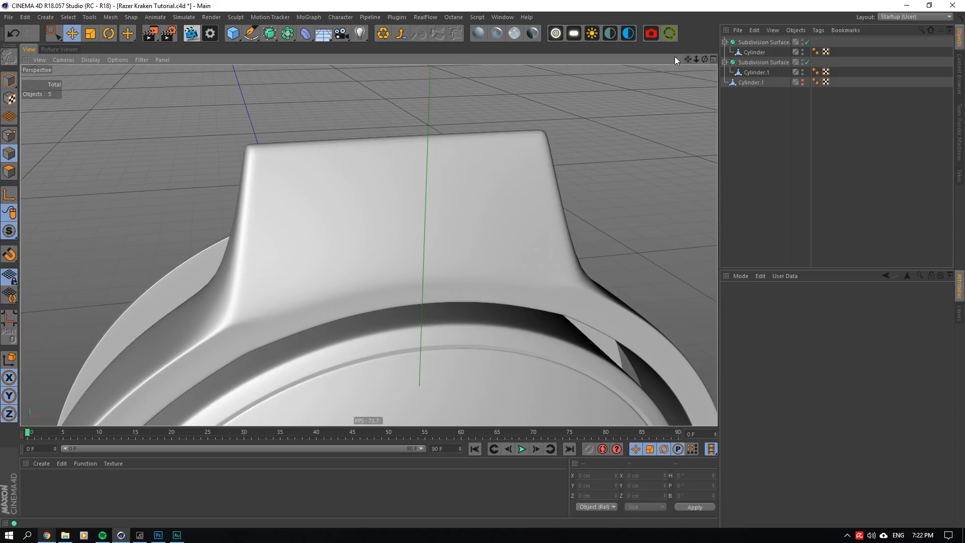
{"action": "left_click_drag", "start_coordinate": [705, 59], "coordinate": [705, 59]}
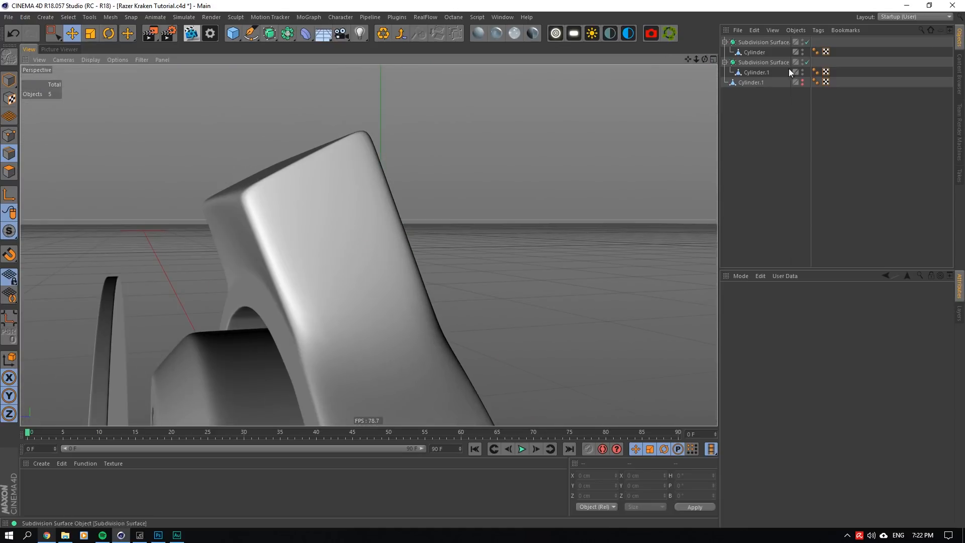
{"action": "left_click", "coordinate": [808, 62]}
- Reselect Cylinder.1 and add a loop cut around the lower part of the arm at about 24 % offset
{"action": "left_click", "coordinate": [744, 73]}
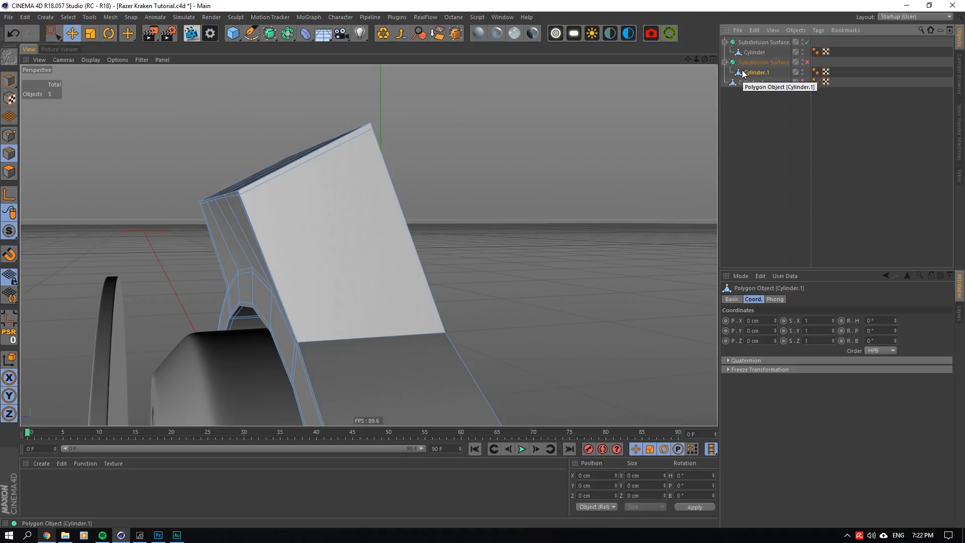
{"action": "left_click_drag", "start_coordinate": [706, 59], "coordinate": [705, 59]}
{"action": "right_click", "coordinate": [473, 177]}
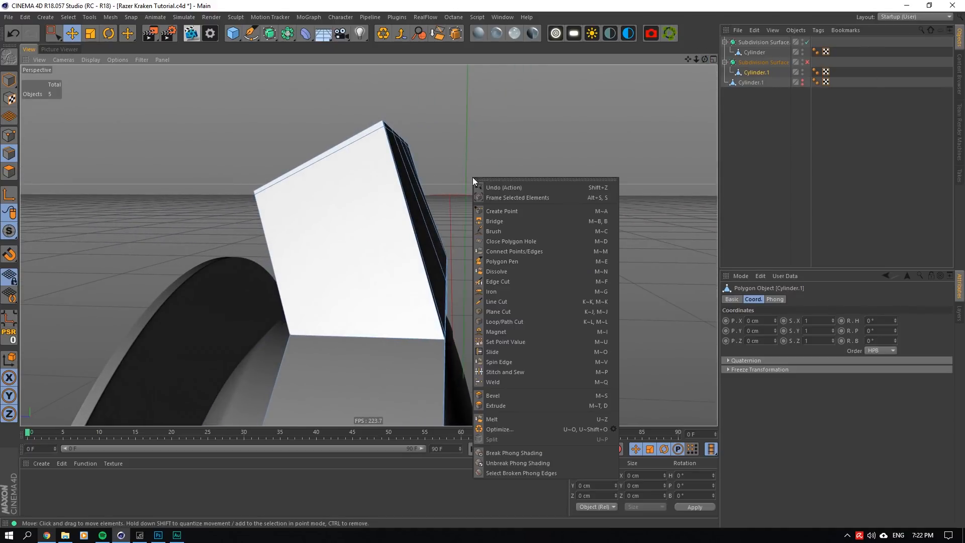
{"action": "left_click", "coordinate": [524, 322]}
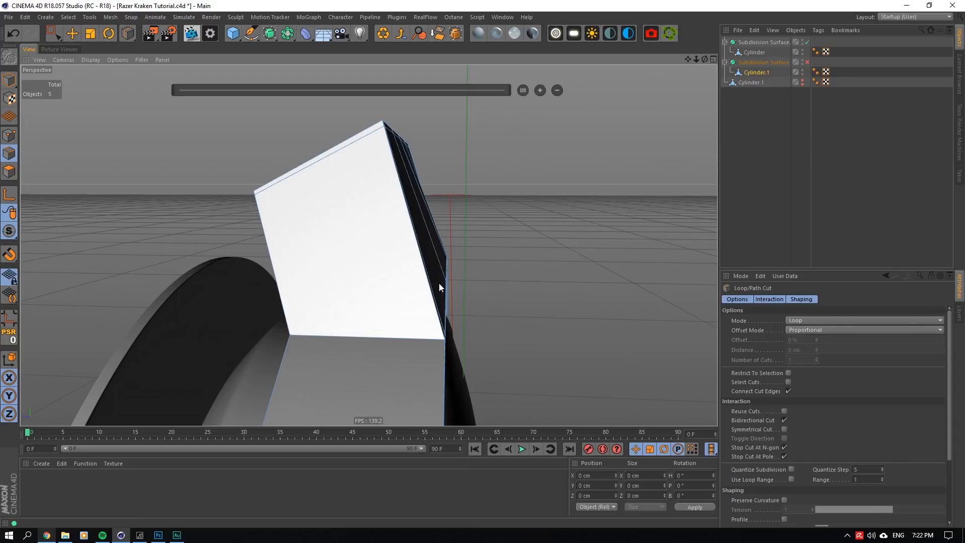
{"action": "left_click", "coordinate": [433, 283]}
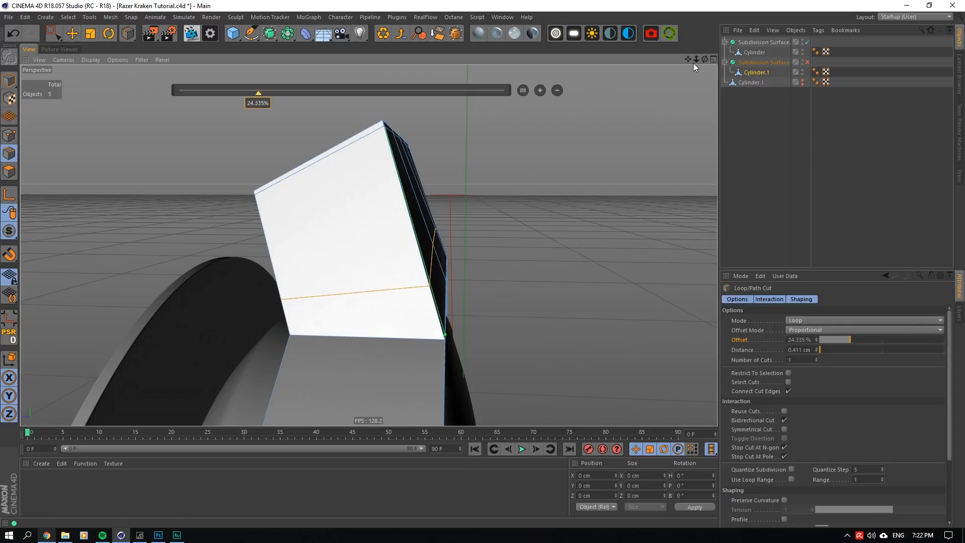
- Select the new loop around the arm's lower part, switch the move axis orientation to World, and shift the loop to about X -0.85 cm
{"action": "left_click_drag", "start_coordinate": [706, 59], "coordinate": [707, 56]}
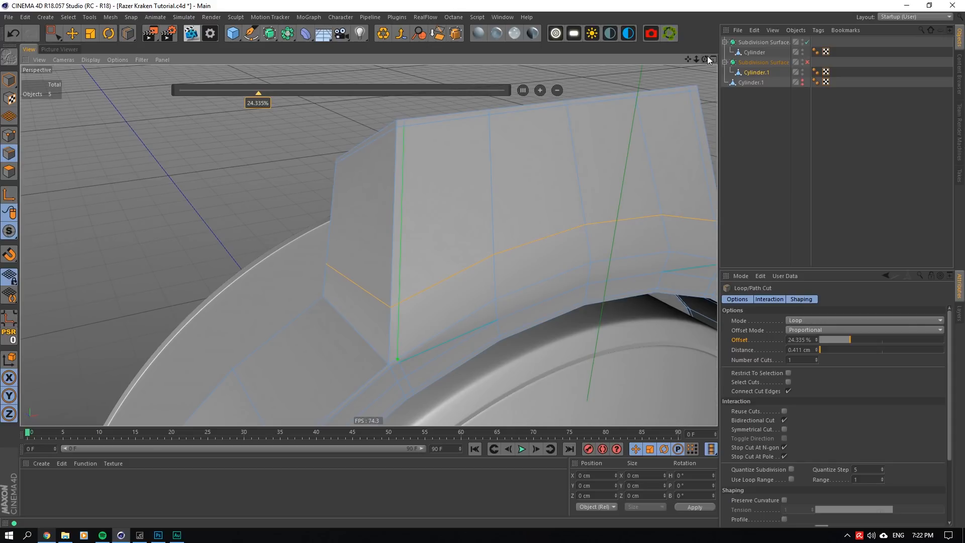
{"action": "key", "text": "e"}
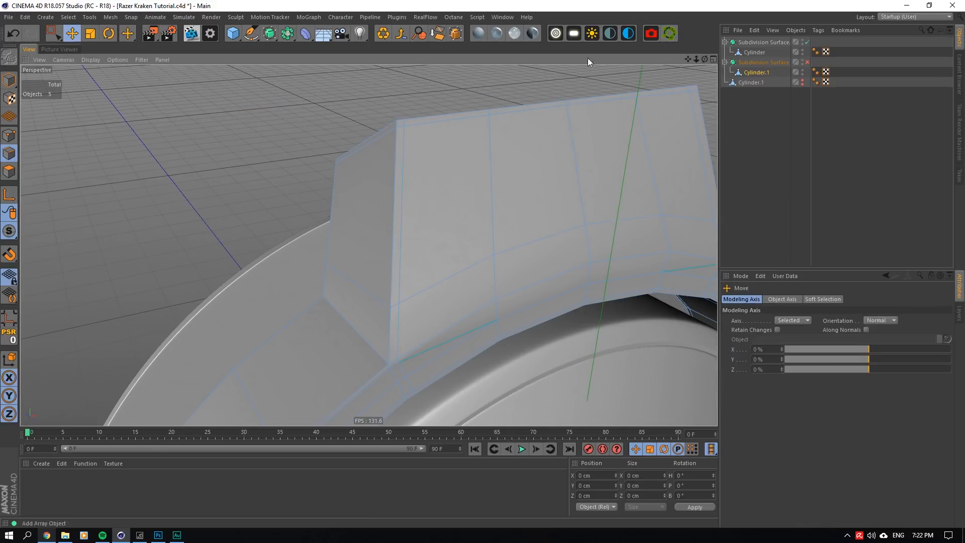
{"action": "double_click", "coordinate": [475, 253]}
{"action": "left_click_drag", "start_coordinate": [706, 58], "coordinate": [707, 58]}
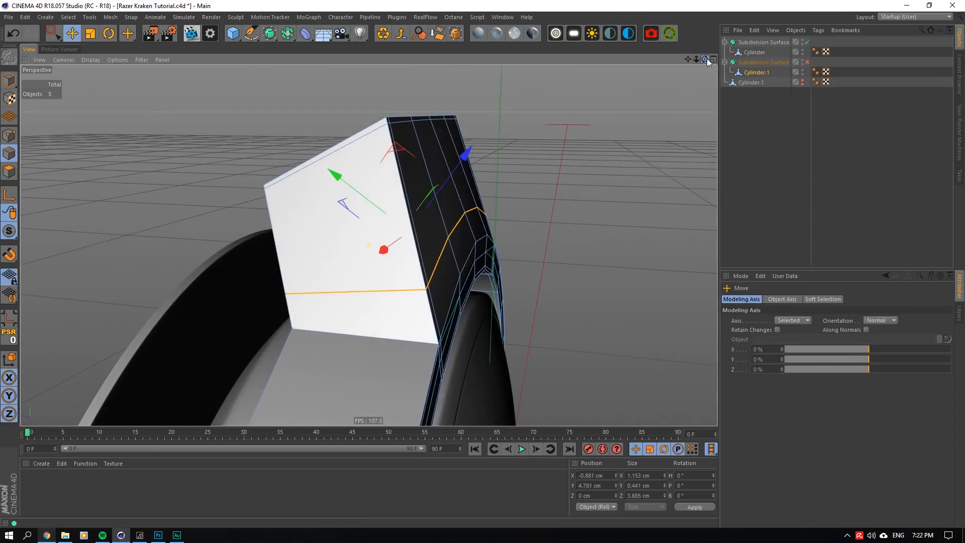
{"action": "left_click", "coordinate": [881, 320]}
{"action": "left_click", "coordinate": [875, 340]}
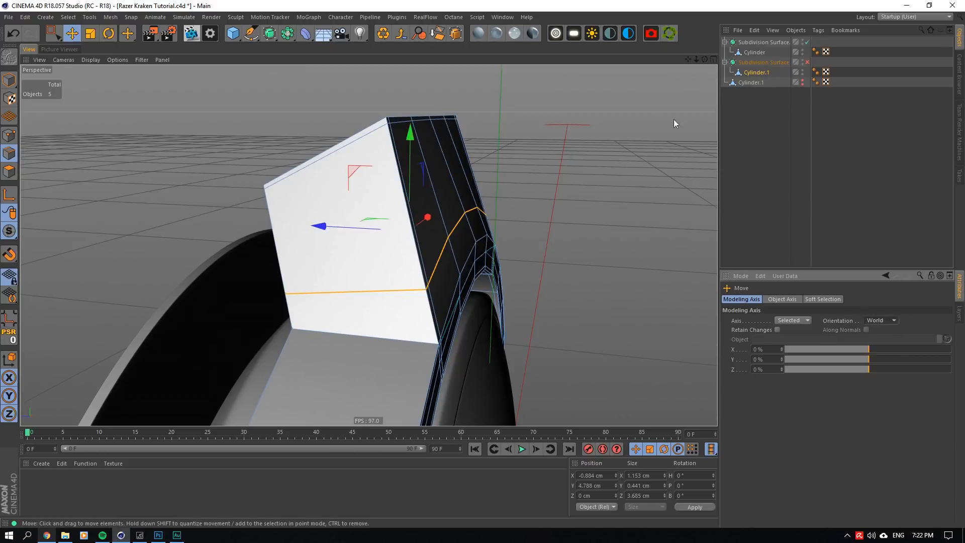
{"action": "left_click_drag", "start_coordinate": [324, 227], "coordinate": [324, 226]}
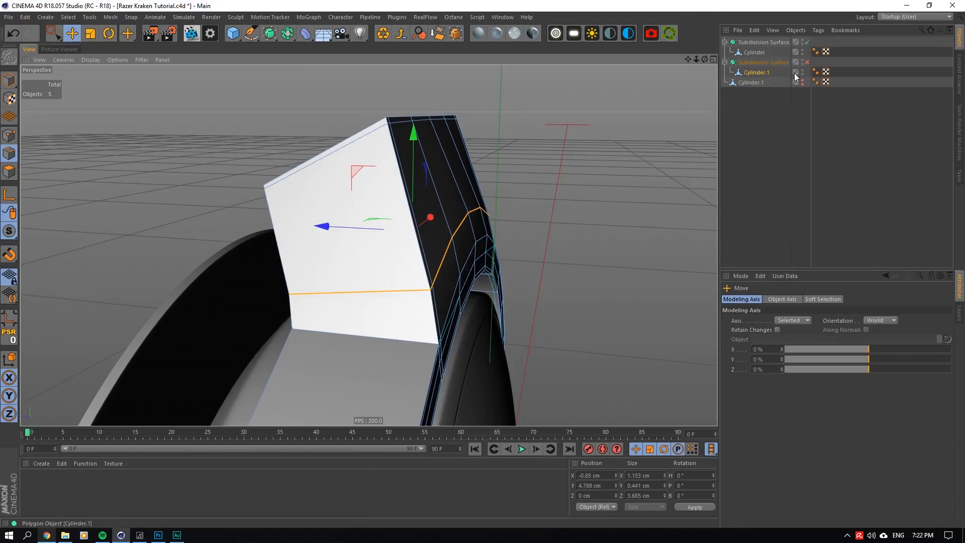
- Examine the arm's base curve with the Subdivision Surface on, and turn the smoothing off again with Cylinder.1 selected
{"action": "key", "text": "q"}
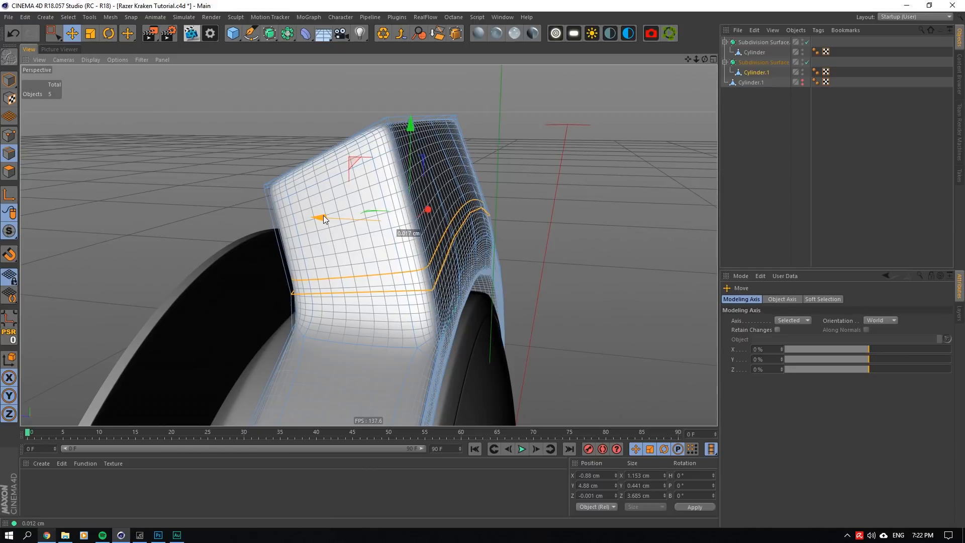
{"action": "left_click", "coordinate": [791, 93]}
{"action": "left_click_drag", "start_coordinate": [704, 60], "coordinate": [707, 61]}
{"action": "left_click", "coordinate": [756, 73]}
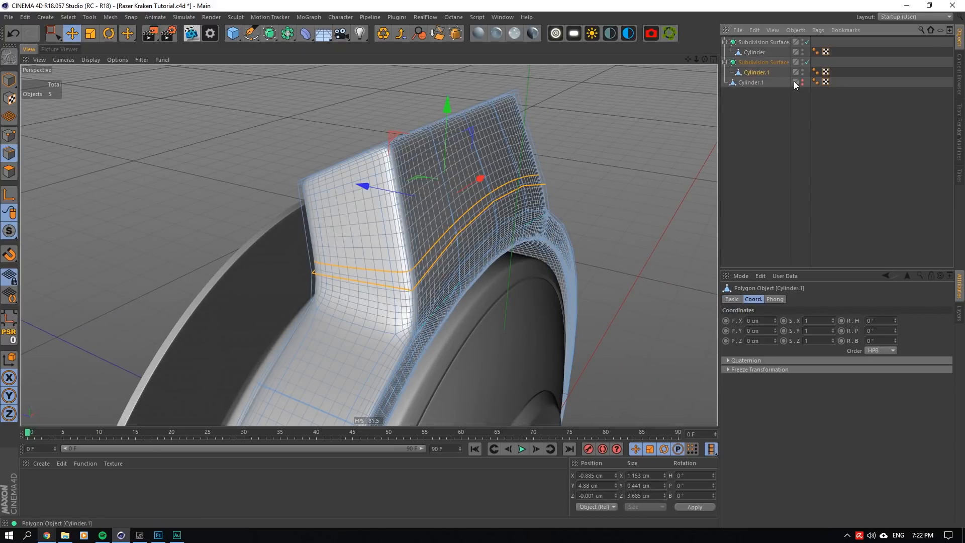
{"action": "scroll", "coordinate": [578, 216], "scroll_direction": "up", "scroll_amount": 4}
{"action": "left_click", "coordinate": [808, 63]}
{"action": "left_click_drag", "start_coordinate": [705, 60], "coordinate": [711, 59]}
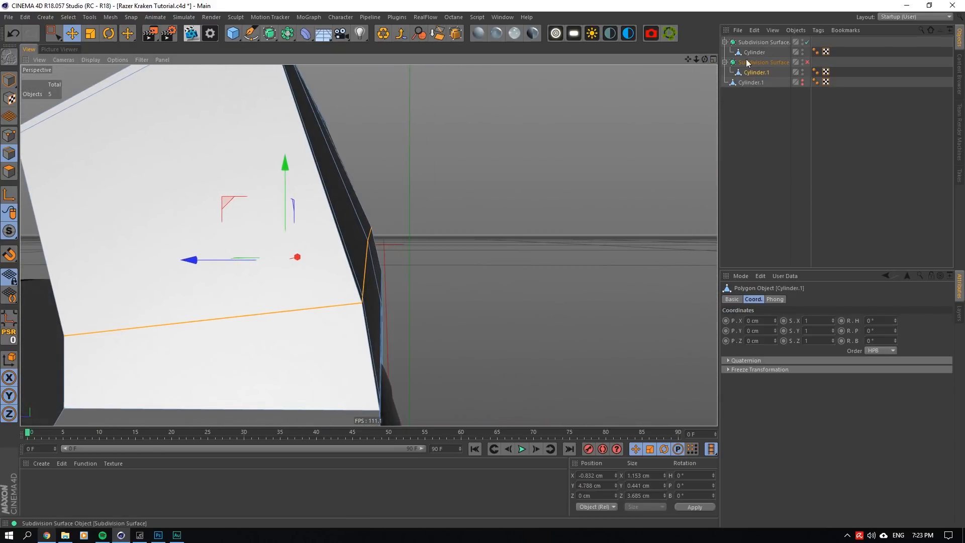
- Turn on the Subdivision Surface, nudge the lower arm loop to about X -0.8 cm, and inspect the whole ear-cup
{"action": "left_click", "coordinate": [808, 63]}
{"action": "left_click_drag", "start_coordinate": [189, 247], "coordinate": [192, 245]}
{"action": "left_click", "coordinate": [740, 155]}
{"action": "mouse_move", "coordinate": [705, 59]}
{"action": "left_mouse_down"}
{"action": "mouse_move", "coordinate": [671, 69]}
{"action": "mouse_move", "coordinate": [677, 62]}
{"action": "mouse_move", "coordinate": [666, 62]}
{"action": "mouse_move", "coordinate": [701, 62]}
{"action": "left_mouse_up"}
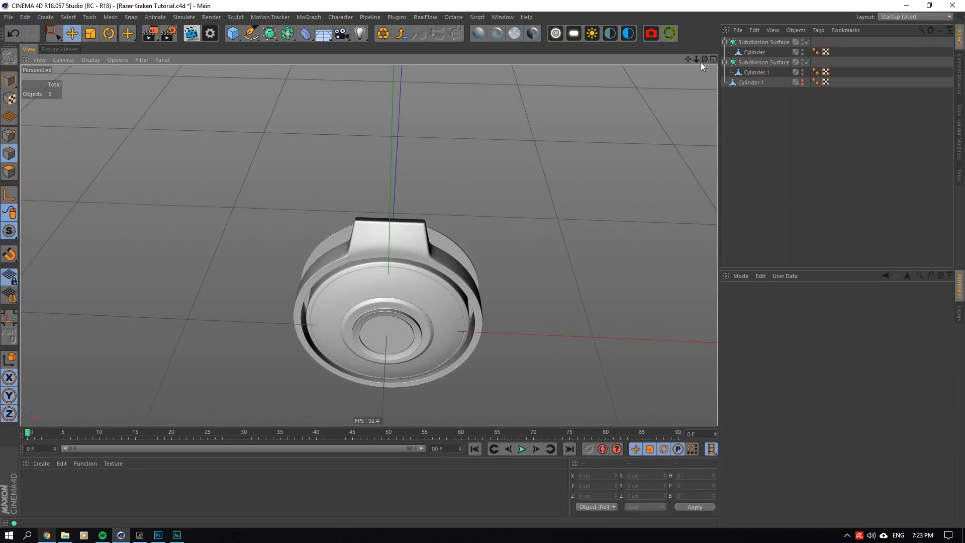
{"action": "scroll", "coordinate": [388, 227], "scroll_direction": "up", "scroll_amount": 4}
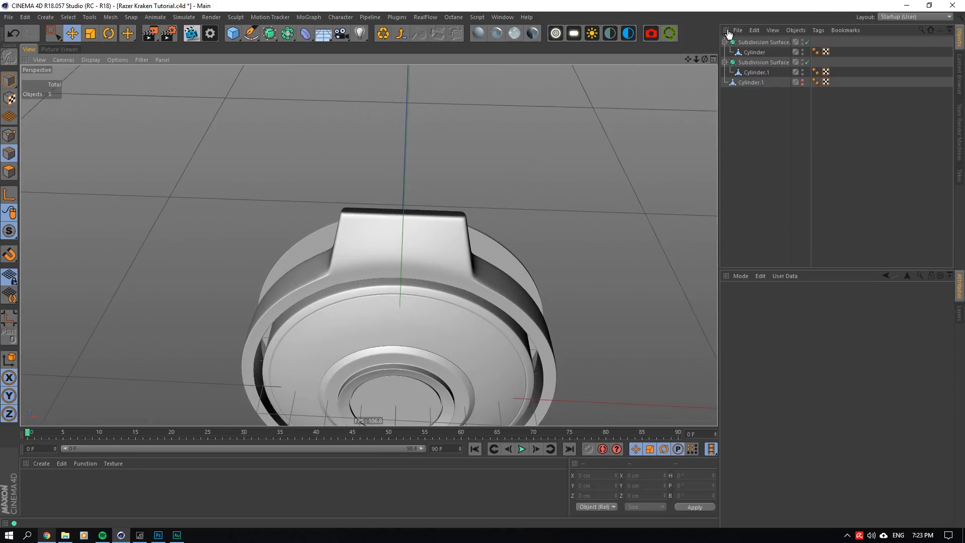
{"action": "left_click_drag", "start_coordinate": [705, 60], "coordinate": [697, 63]}
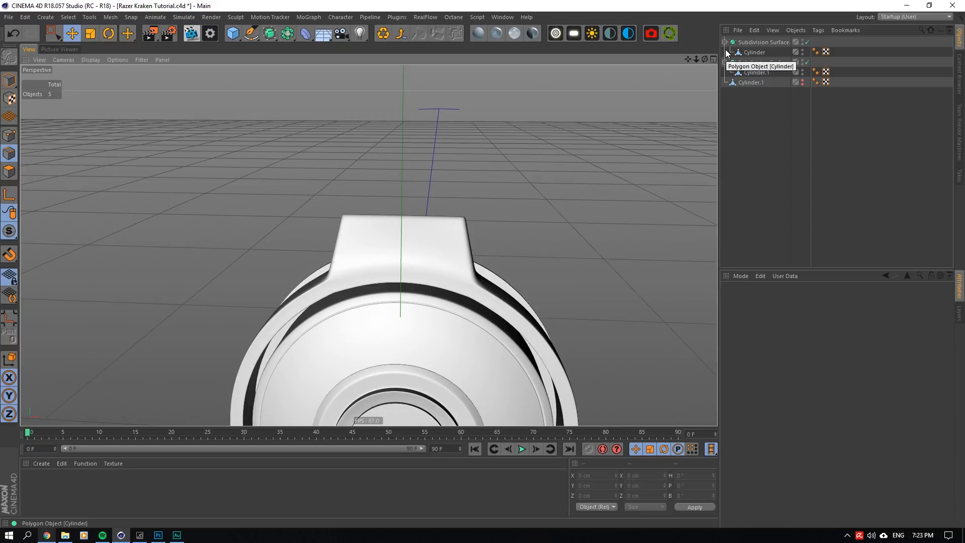
- Add a cube measuring 3.6 cm in X, Y and Z, and raise it to about 6.96 cm in Y over the arm
{"action": "left_click", "coordinate": [229, 35]}
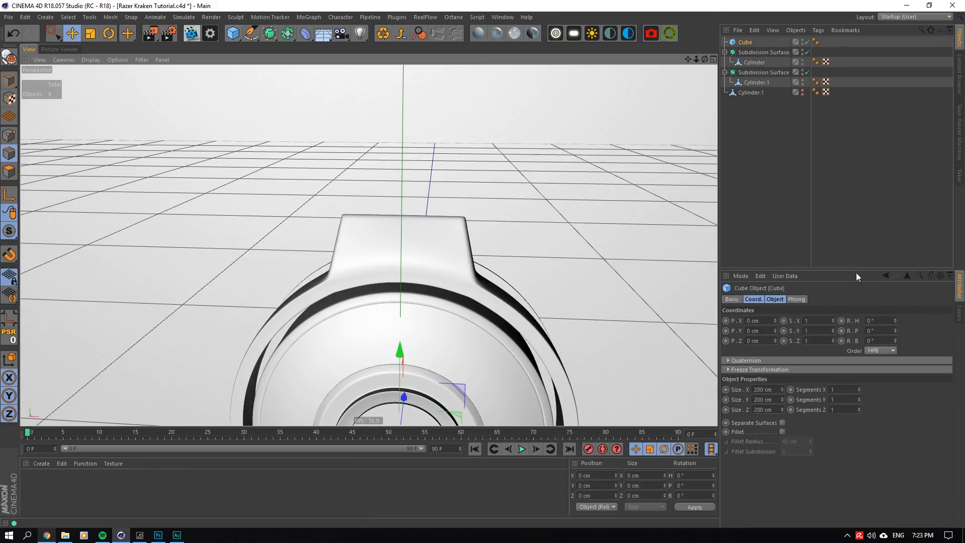
{"action": "double_click", "coordinate": [757, 389]}
{"action": "type", "text": "3.6"}
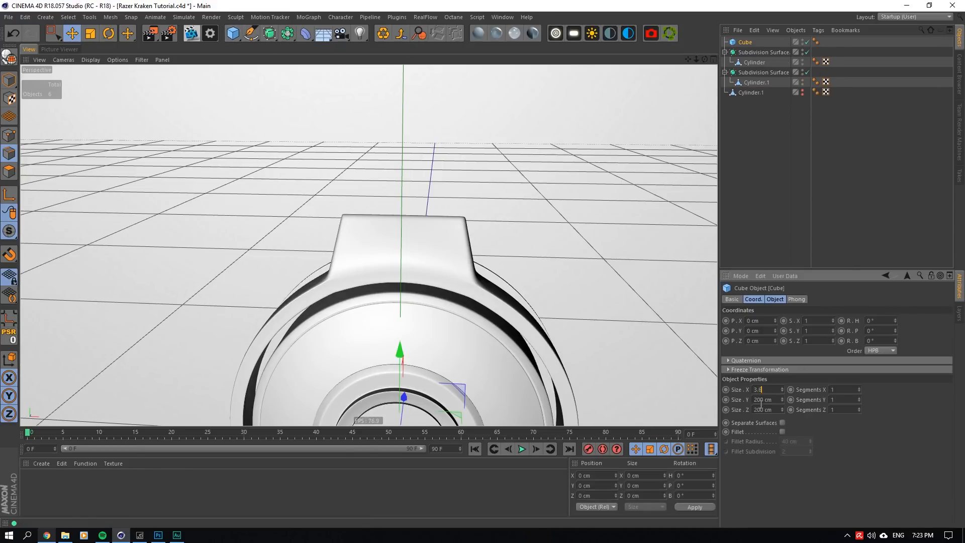
{"action": "key", "text": "Return"}
{"action": "double_click", "coordinate": [765, 400]}
{"action": "key", "text": "ctrl+v"}
{"action": "double_click", "coordinate": [764, 410]}
{"action": "key", "text": "ctrl+v"}
{"action": "key", "text": "Return"}
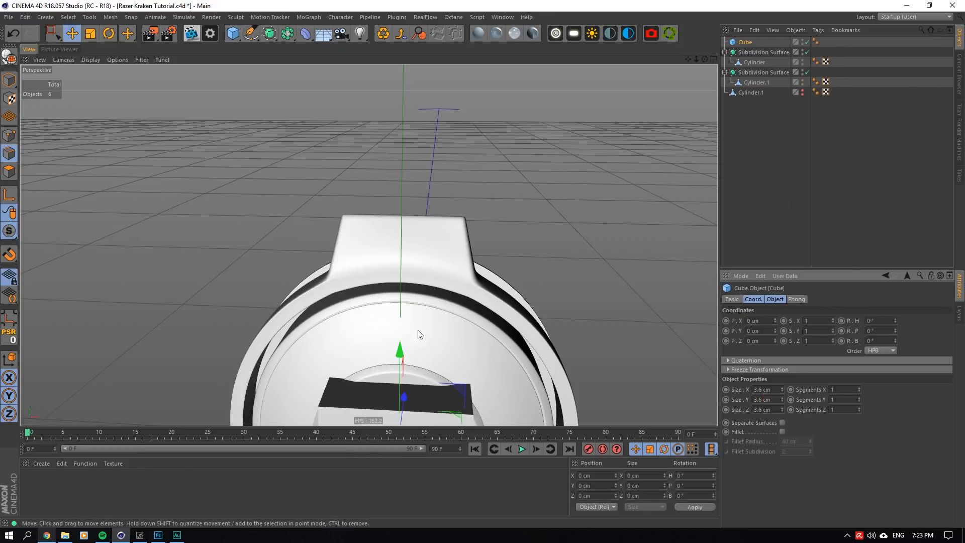
{"action": "left_click_drag", "start_coordinate": [400, 358], "coordinate": [427, 86]}
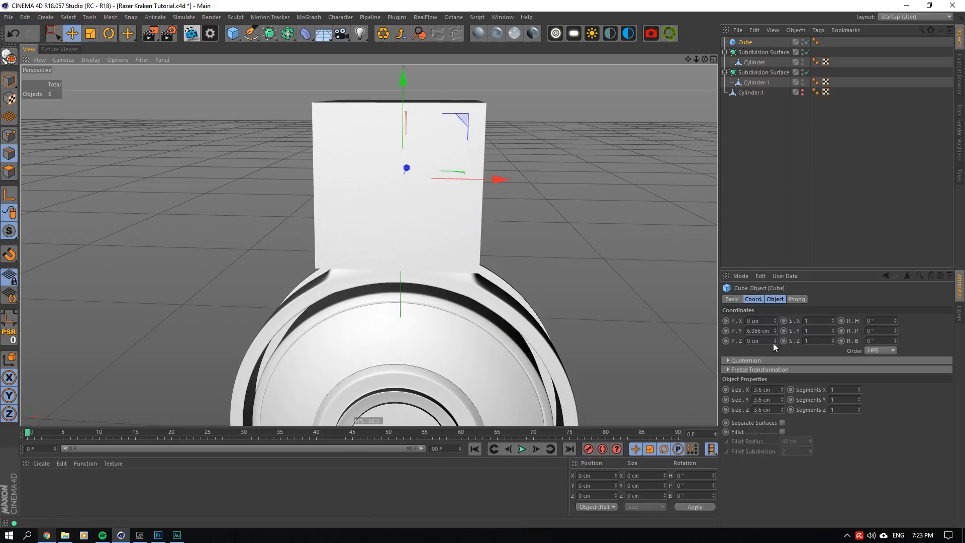
- Turn on X-Ray for the cube to compare its width with the arm, and delete the cube
{"action": "left_click", "coordinate": [732, 299]}
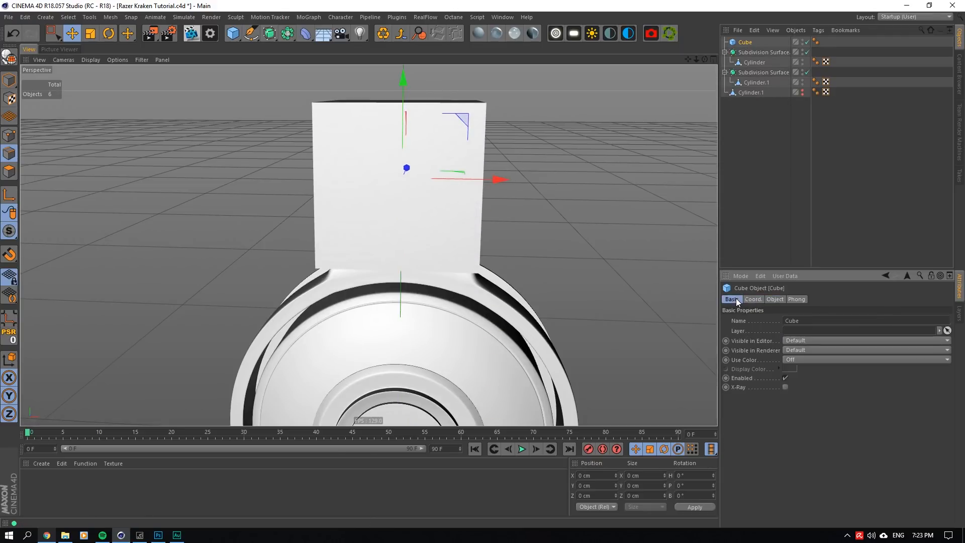
{"action": "left_click", "coordinate": [786, 390]}
{"action": "mouse_move", "coordinate": [368, 245]}
{"action": "left_mouse_down", "text": "alt"}
{"action": "mouse_move", "coordinate": [397, 231]}
{"action": "mouse_move", "coordinate": [408, 244]}
{"action": "mouse_move", "coordinate": [369, 221]}
{"action": "mouse_move", "coordinate": [369, 282]}
{"action": "mouse_move", "coordinate": [369, 227]}
{"action": "mouse_move", "coordinate": [369, 240]}
{"action": "left_mouse_up", "text": "alt"}
{"action": "key", "text": "Delete"}
{"action": "left_click_drag", "start_coordinate": [704, 59], "coordinate": [708, 59]}
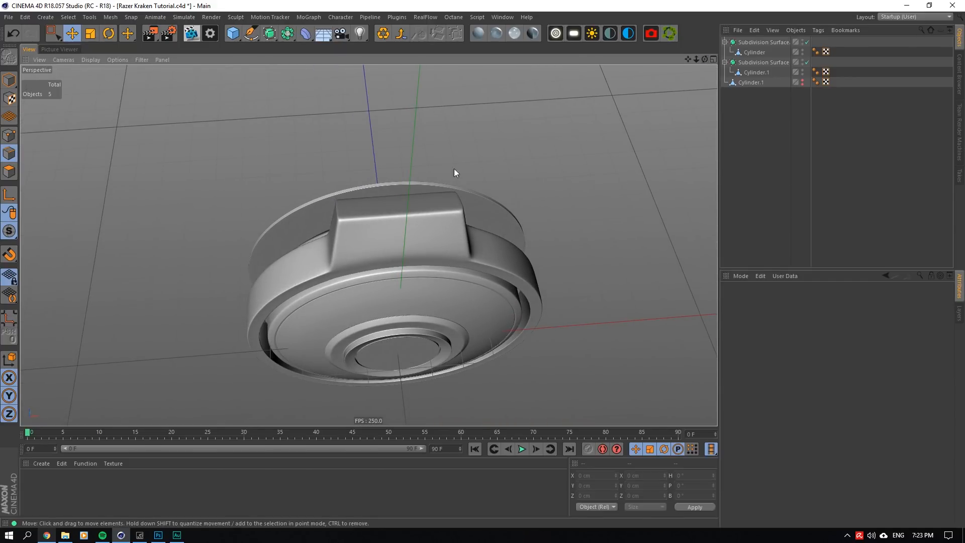
- Turn off the ring's Subdivision Surface and select the edges along the arm's base on Cylinder.1 for scaling
{"action": "left_click", "coordinate": [401, 225]}
{"action": "scroll", "coordinate": [453, 168], "scroll_direction": "up", "scroll_amount": 3}
{"action": "left_click", "coordinate": [807, 62]}
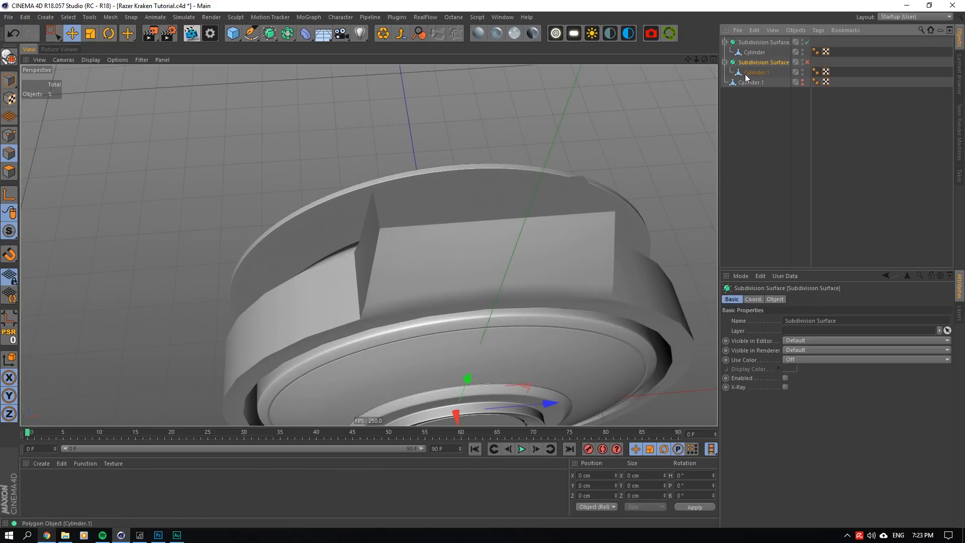
{"action": "left_click", "coordinate": [754, 73]}
{"action": "left_click", "coordinate": [9, 171]}
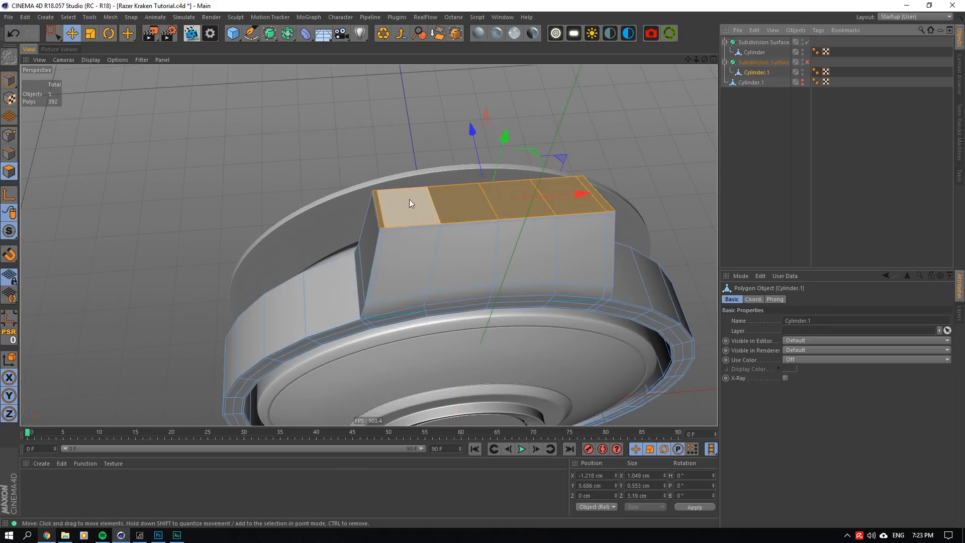
{"action": "left_click", "coordinate": [89, 36]}
{"action": "left_click_drag", "start_coordinate": [705, 61], "coordinate": [705, 61]}
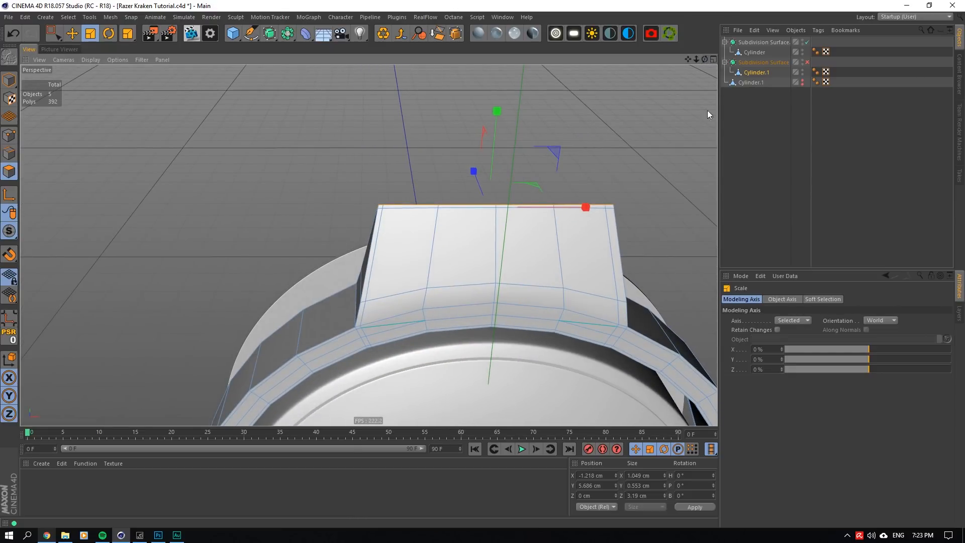
{"action": "left_click", "coordinate": [9, 154]}
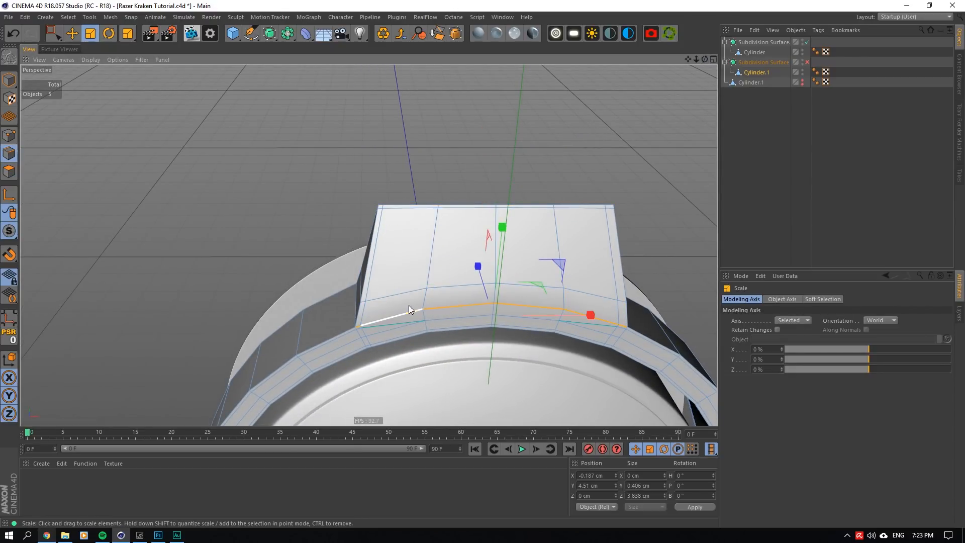
- Try to widen the selected edges along the arm's base, and undo the scaling
{"action": "left_click_drag", "start_coordinate": [705, 59], "coordinate": [705, 59]}
{"action": "left_click_drag", "start_coordinate": [581, 292], "coordinate": [619, 285]}
{"action": "key", "text": "ctrl+z"}
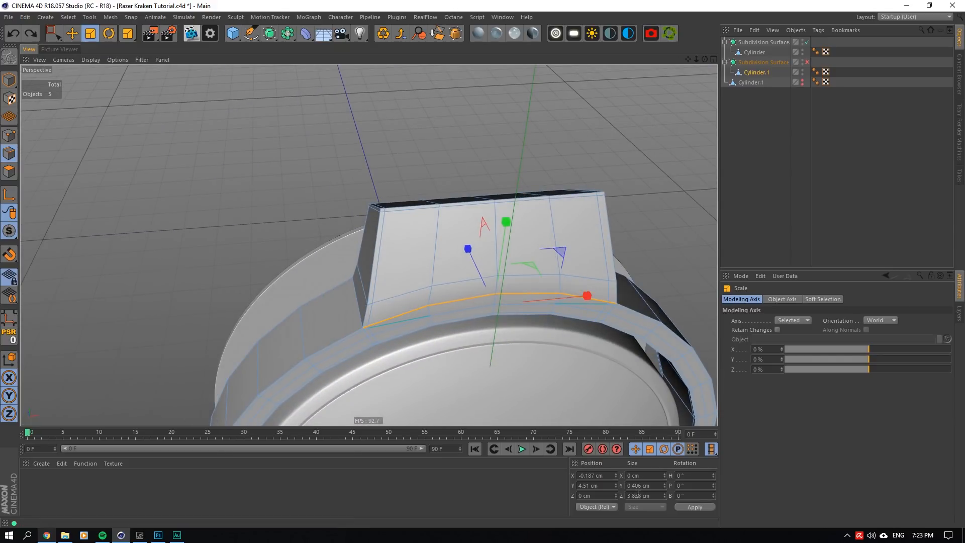
- Set the Z size of the arm's lower loop and of its upper loop to 3.838 cm
{"action": "double_click", "coordinate": [412, 291]}
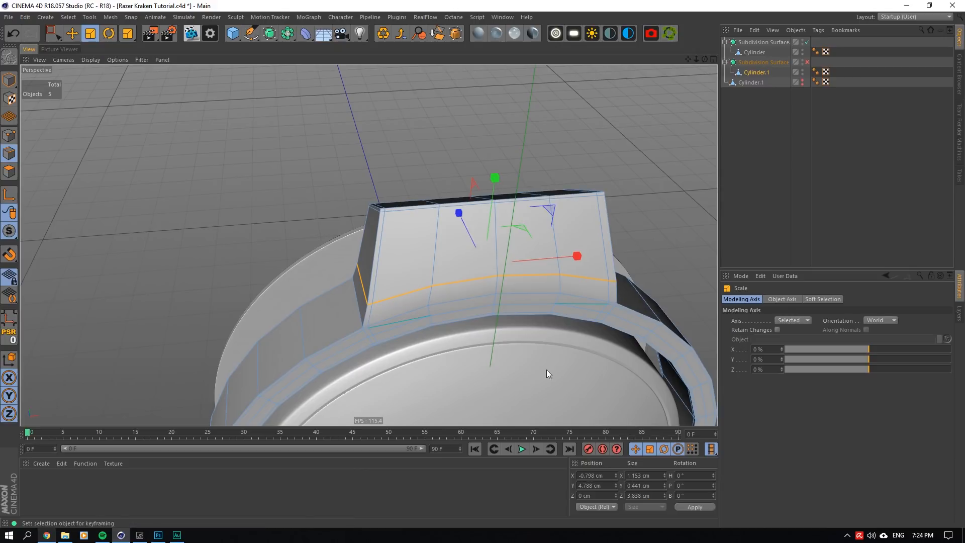
{"action": "double_click", "coordinate": [430, 208]}
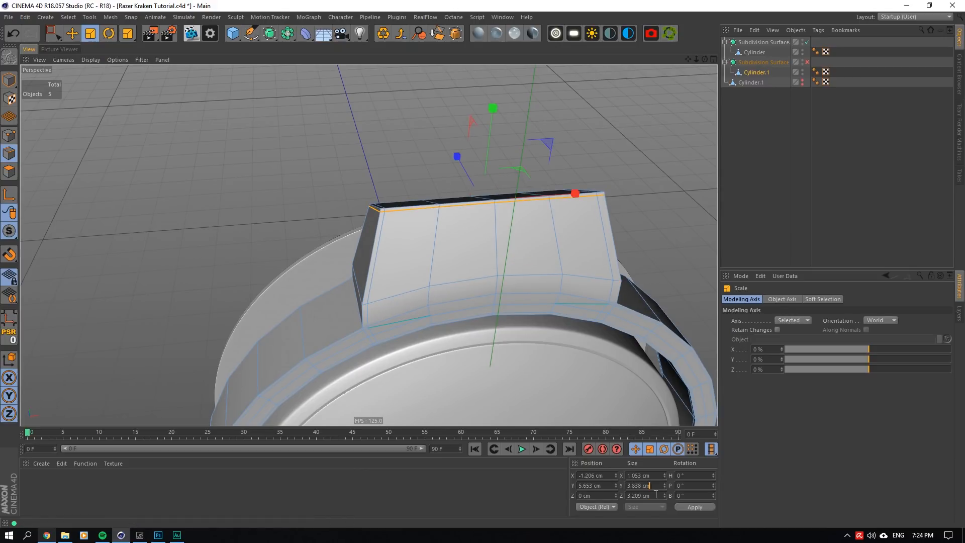
{"action": "left_click", "coordinate": [549, 170]}
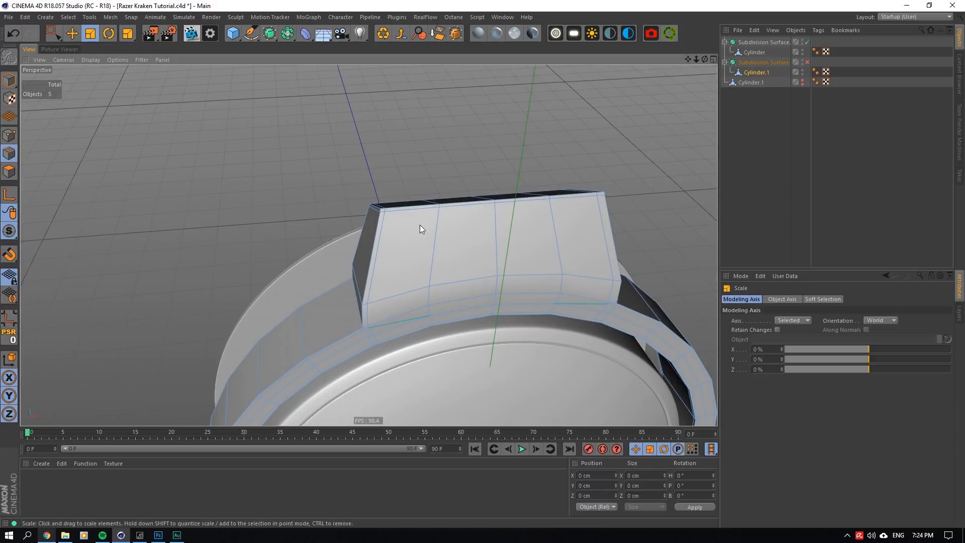
{"action": "double_click", "coordinate": [411, 213]}
{"action": "double_click", "coordinate": [639, 496]}
{"action": "type", "text": "3.838 cm"}
{"action": "key", "text": "Return"}
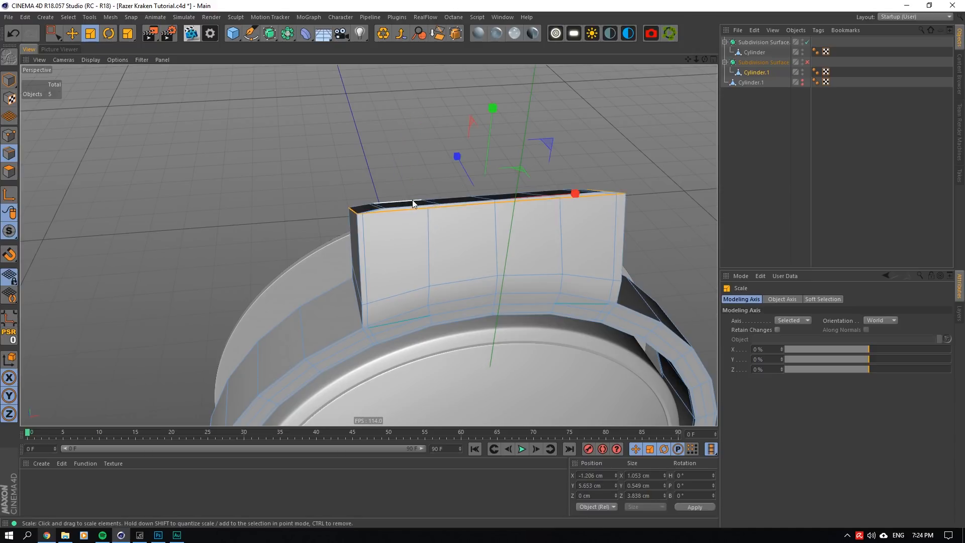
- Set the Z size of the polygons on top of the arm to 3.838 cm
{"action": "left_click", "coordinate": [9, 172]}
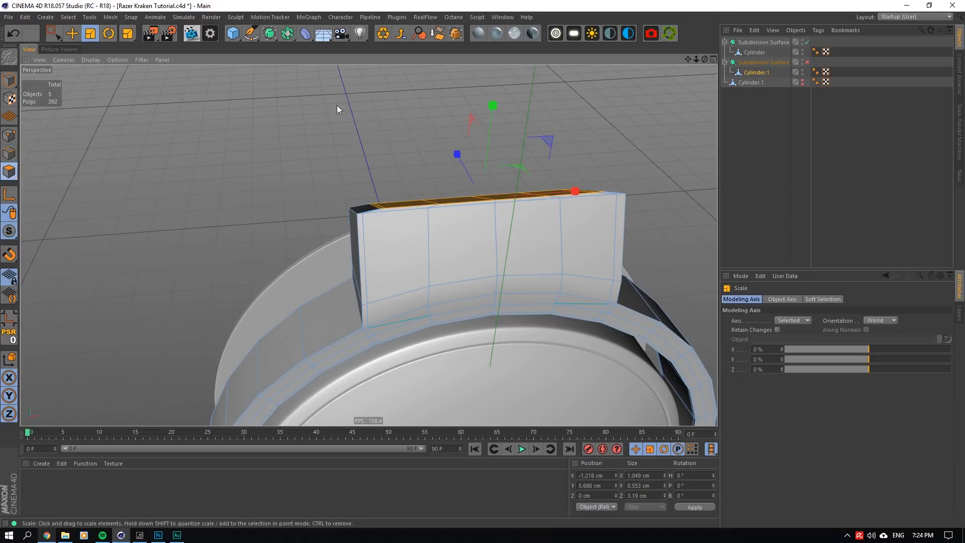
{"action": "double_click", "coordinate": [639, 496]}
{"action": "type", "text": "3.838 cm"}
{"action": "key", "text": "Return"}
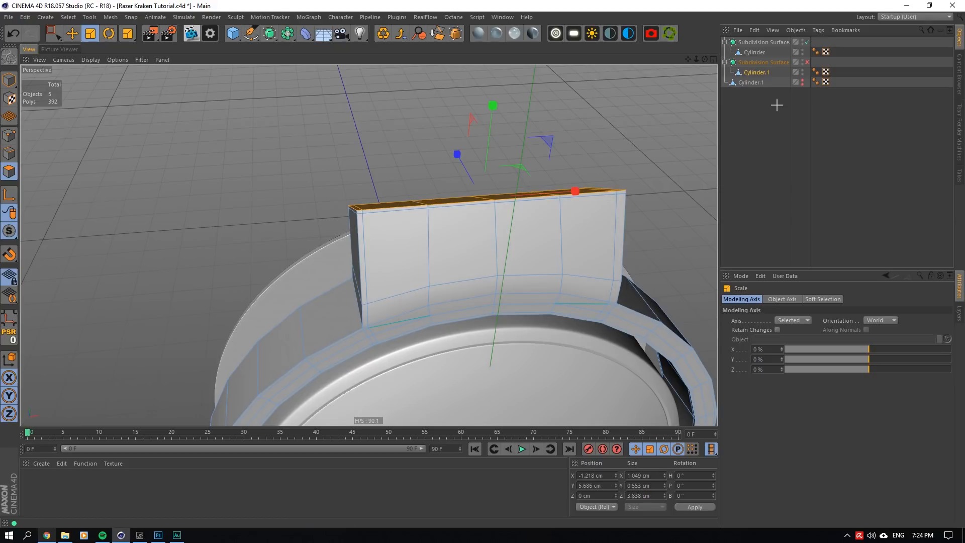
- Inspect the widened arm and its corner from afar and up close with the Subdivision Surface on
{"action": "left_click", "coordinate": [777, 105]}
{"action": "left_click", "coordinate": [807, 63]}
{"action": "left_click_drag", "start_coordinate": [705, 59], "coordinate": [697, 40]}
{"action": "left_click_drag", "start_coordinate": [696, 59], "coordinate": [700, 62]}
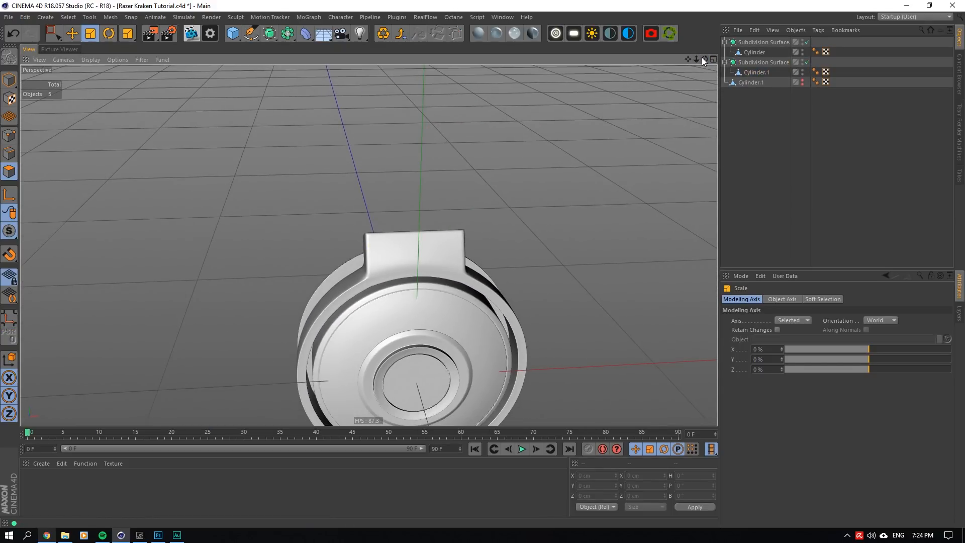
{"action": "scroll", "coordinate": [387, 245], "scroll_direction": "up", "scroll_amount": 8}
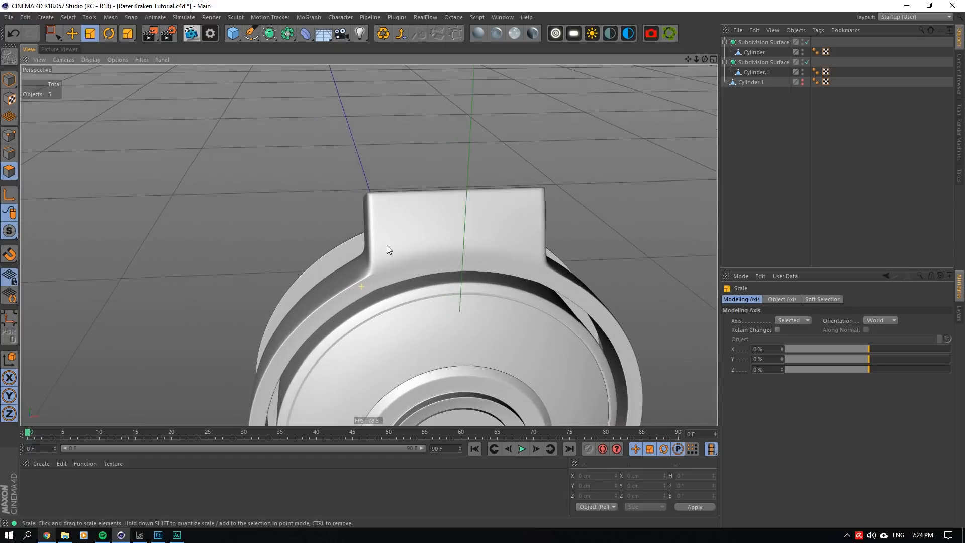
{"action": "left_click_drag", "start_coordinate": [369, 245], "coordinate": [372, 208], "text": "alt"}
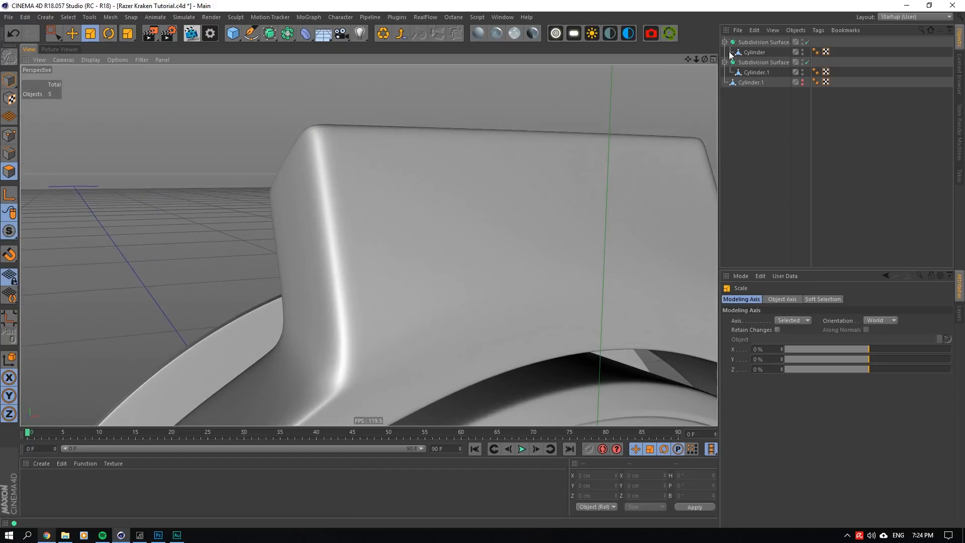
- Remove the loop around the lower part of Cylinder.1's arm, with the Subdivision Surface off for the edit and back on at the end
{"action": "left_click", "coordinate": [807, 62]}
{"action": "left_click", "coordinate": [763, 71]}
{"action": "scroll", "coordinate": [532, 221], "scroll_direction": "down", "scroll_amount": 4}
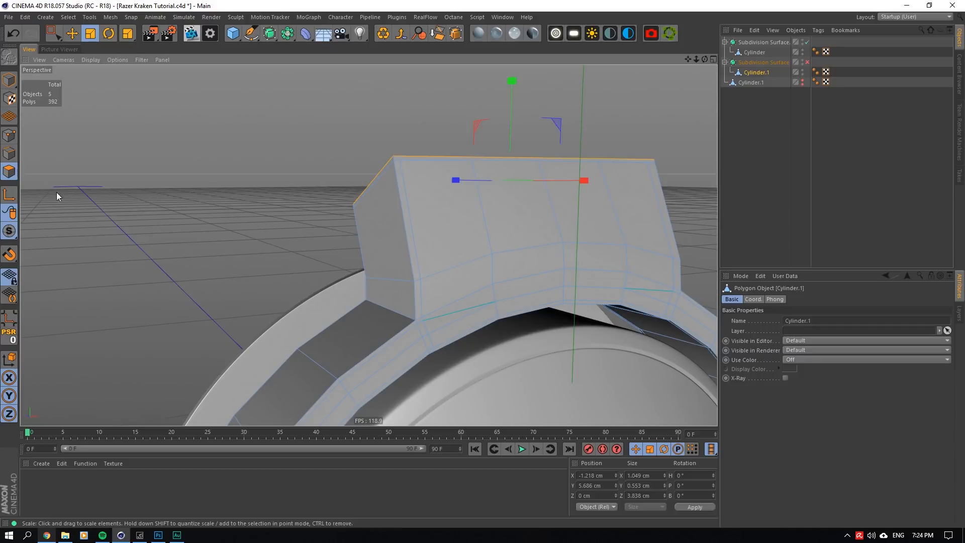
{"action": "left_click", "coordinate": [9, 154]}
{"action": "double_click", "coordinate": [468, 261]}
{"action": "key", "text": "e"}
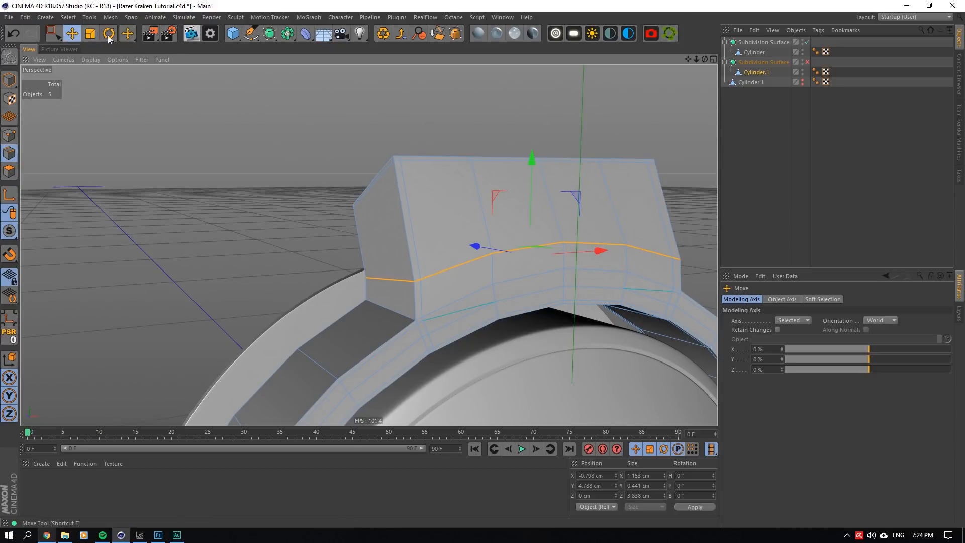
{"action": "left_click_drag", "start_coordinate": [533, 83], "coordinate": [555, 120], "text": "alt"}
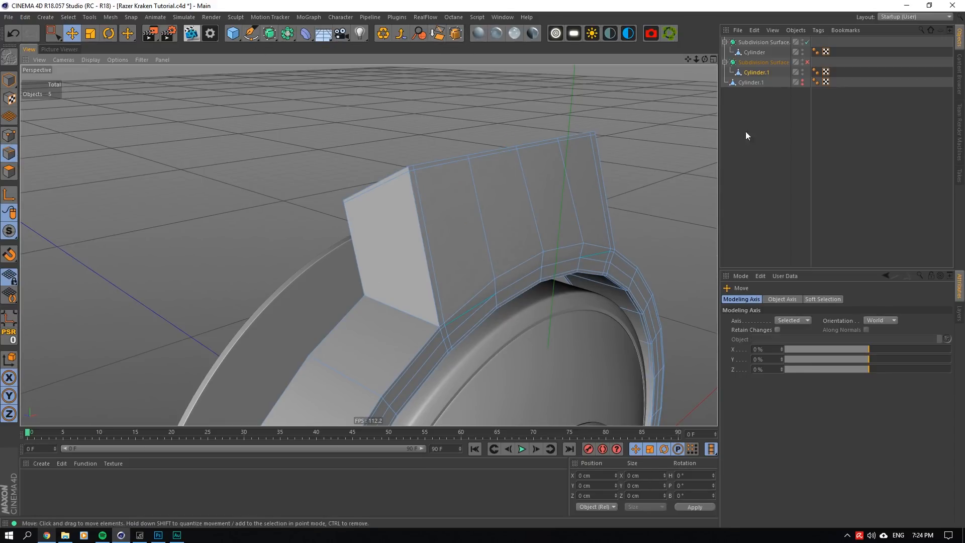
{"action": "left_click", "coordinate": [807, 62]}
{"action": "left_click", "coordinate": [819, 64]}
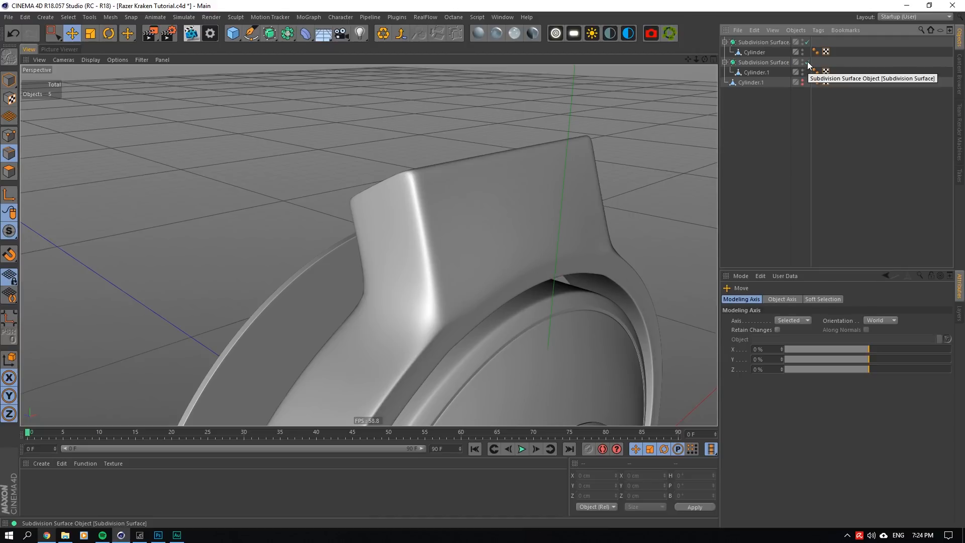
- Undo the removal of the loop around the lower part of Cylinder.1's arm
{"action": "left_click_drag", "start_coordinate": [391, 234], "coordinate": [368, 243], "text": "alt"}
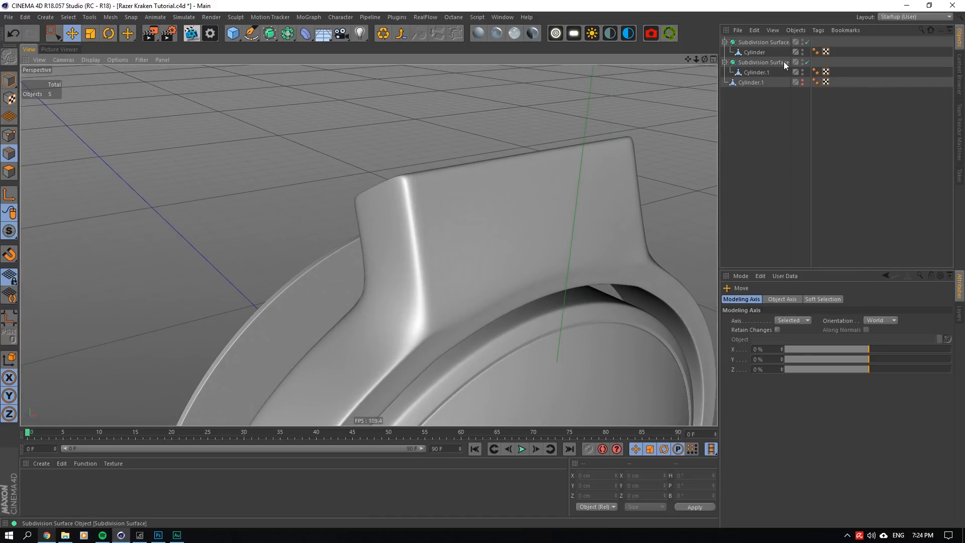
{"action": "key", "text": "ctrl+z"}
{"action": "key", "text": "ctrl+z"}
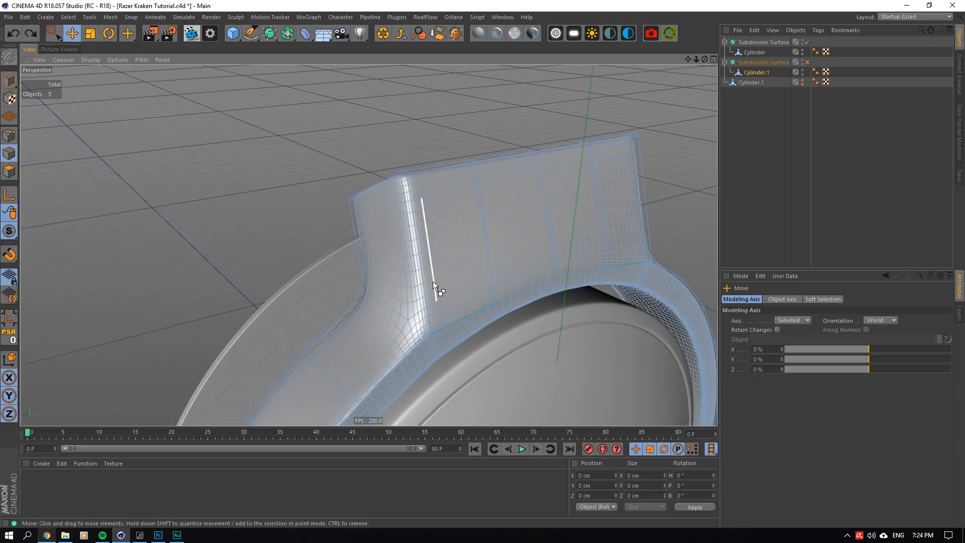
- Dissolve the two vertical edge loops beside the arm's corners on its outer face and preview the result with the Subdivision Surface on
{"action": "double_click", "coordinate": [438, 317]}
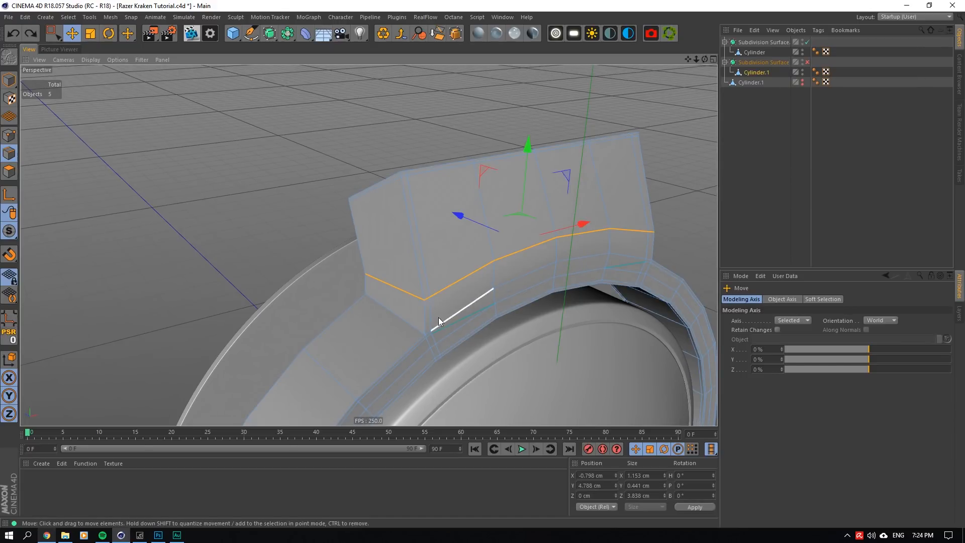
{"action": "double_click", "coordinate": [432, 317]}
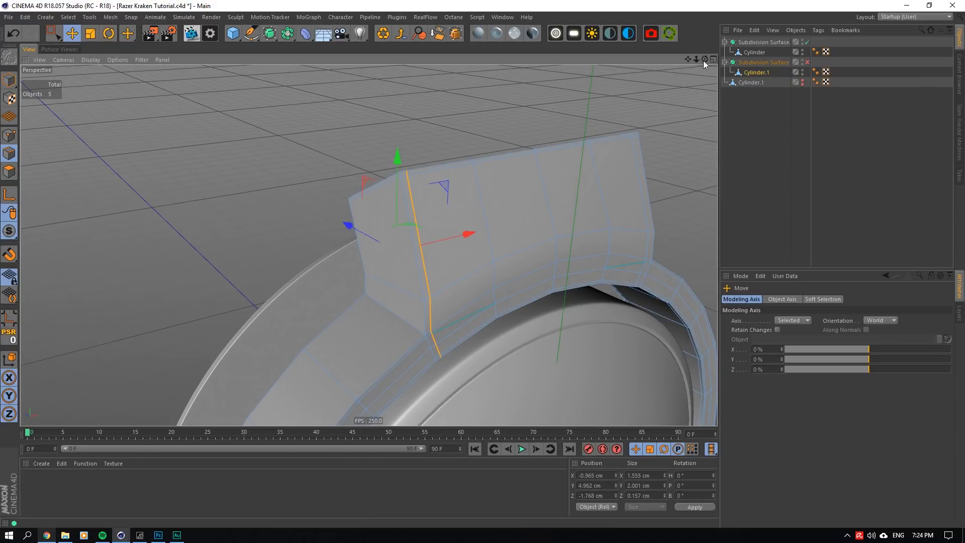
{"action": "left_click_drag", "start_coordinate": [704, 60], "coordinate": [669, 249]}
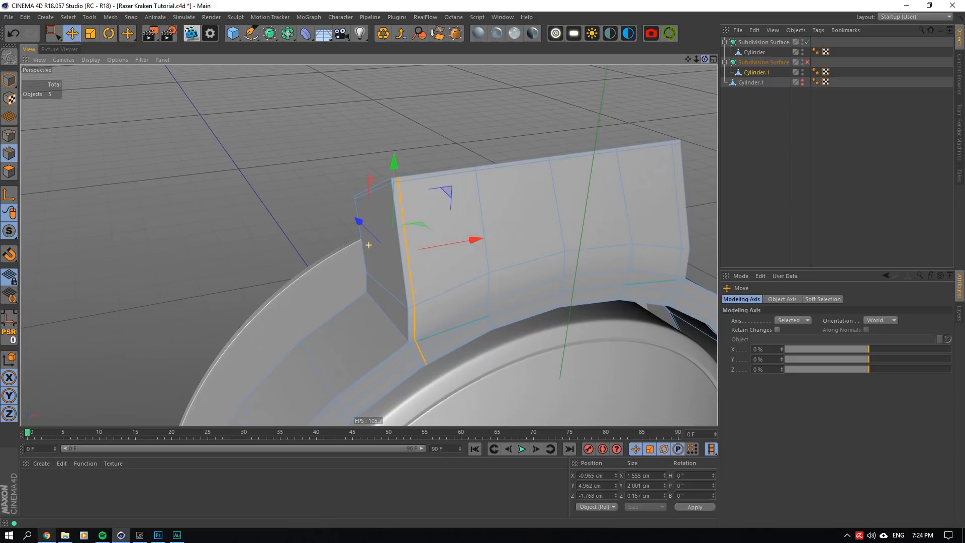
{"action": "double_click", "coordinate": [682, 258], "text": "shift"}
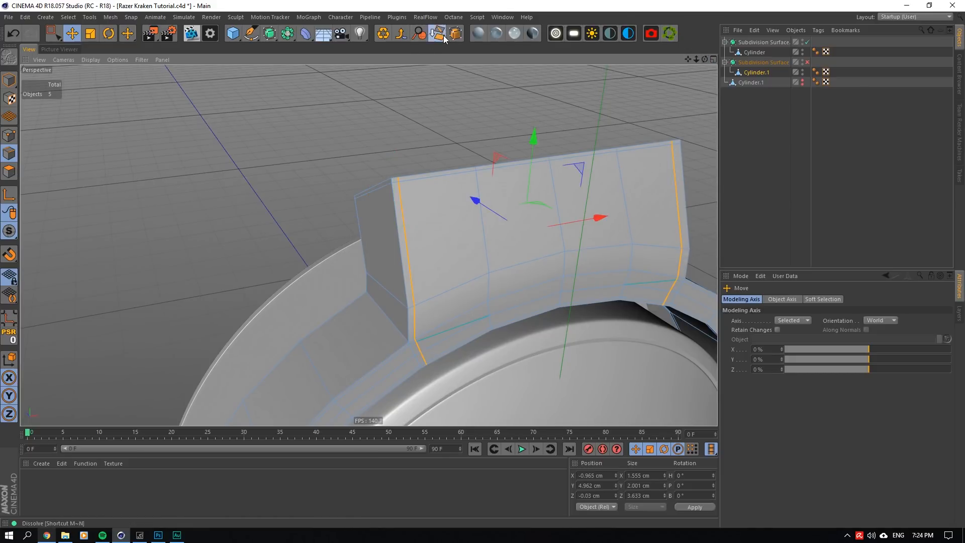
{"action": "left_click", "coordinate": [808, 61]}
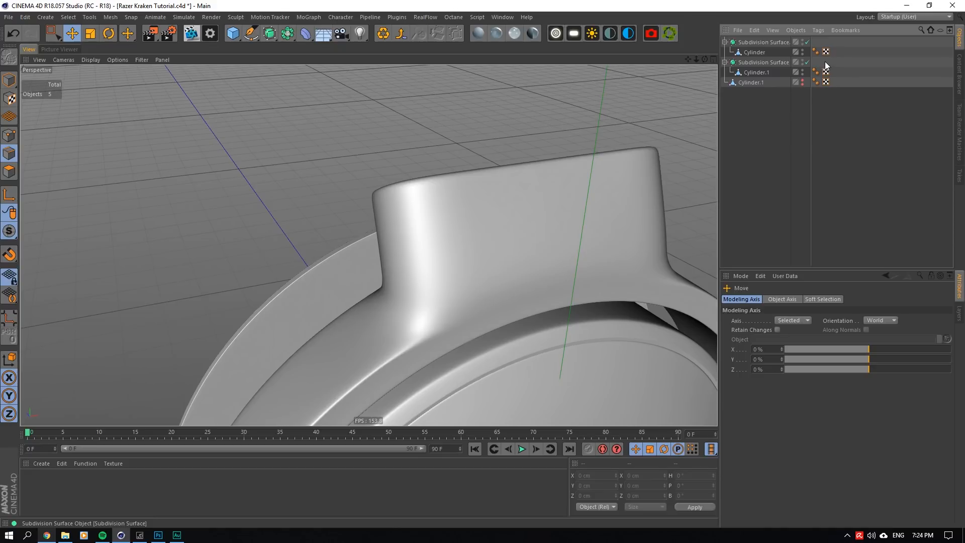
- Add loop cuts along the front and back borders of the arm's side, the back one at 91.92%, and preview them smoothed
{"action": "left_click", "coordinate": [808, 62]}
{"action": "left_click", "coordinate": [761, 73]}
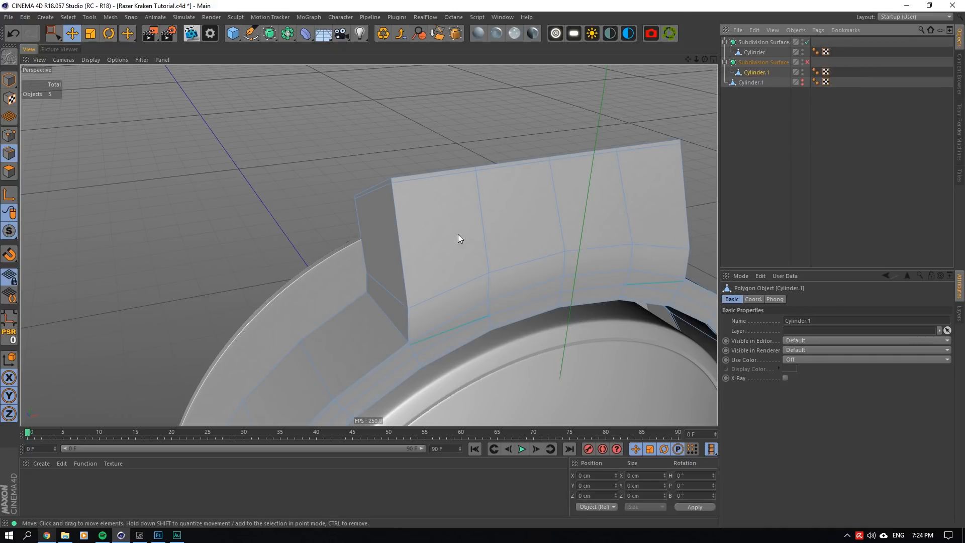
{"action": "left_click", "coordinate": [808, 61]}
{"action": "left_click_drag", "start_coordinate": [705, 59], "coordinate": [382, 241]}
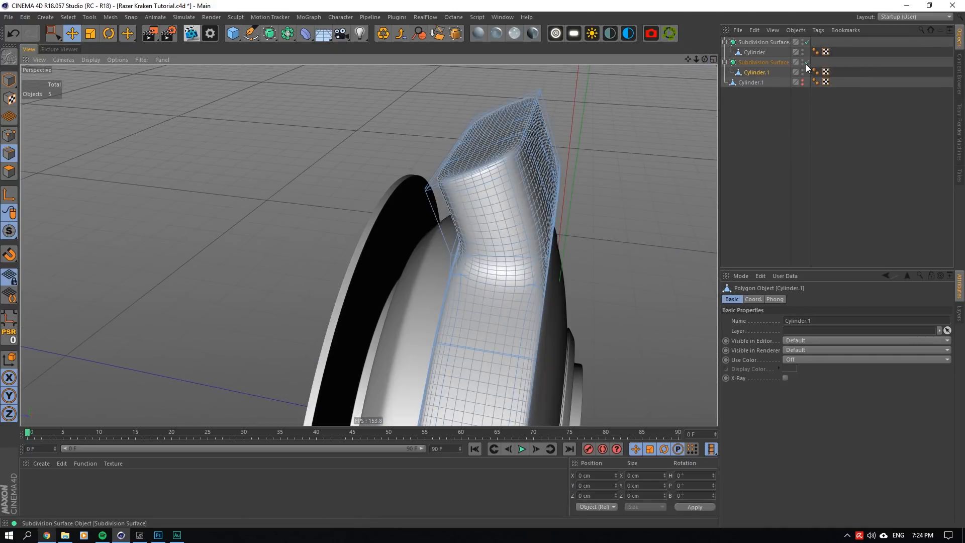
{"action": "left_click", "coordinate": [808, 62]}
{"action": "right_click", "coordinate": [504, 188]}
{"action": "left_click", "coordinate": [533, 332]}
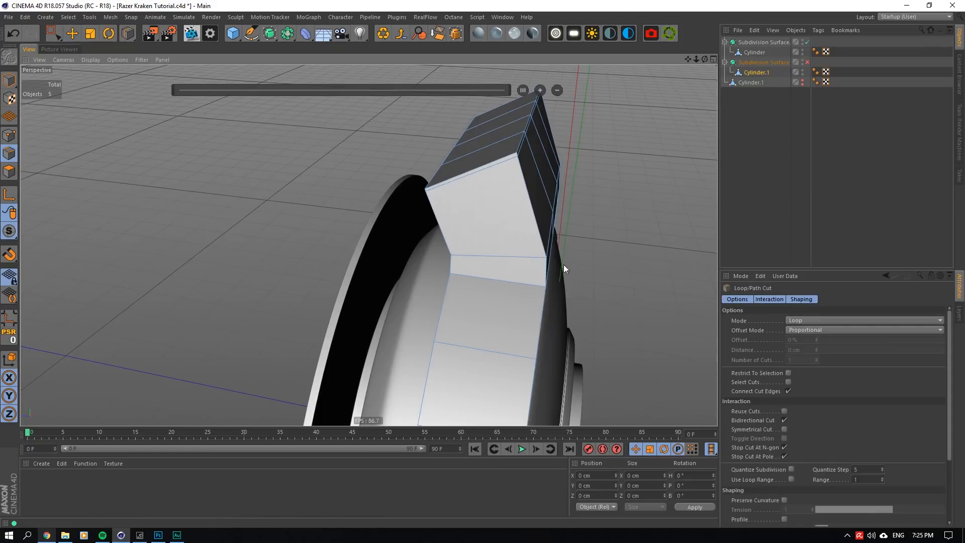
{"action": "left_click", "coordinate": [457, 274]}
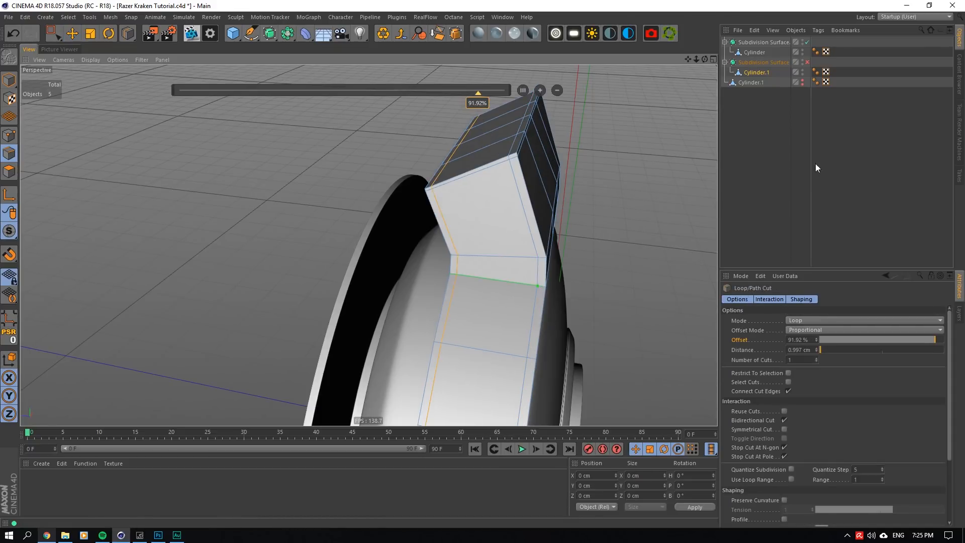
{"action": "left_click", "coordinate": [816, 164]}
{"action": "left_click", "coordinate": [807, 63]}
{"action": "left_click_drag", "start_coordinate": [705, 60], "coordinate": [573, 82]}
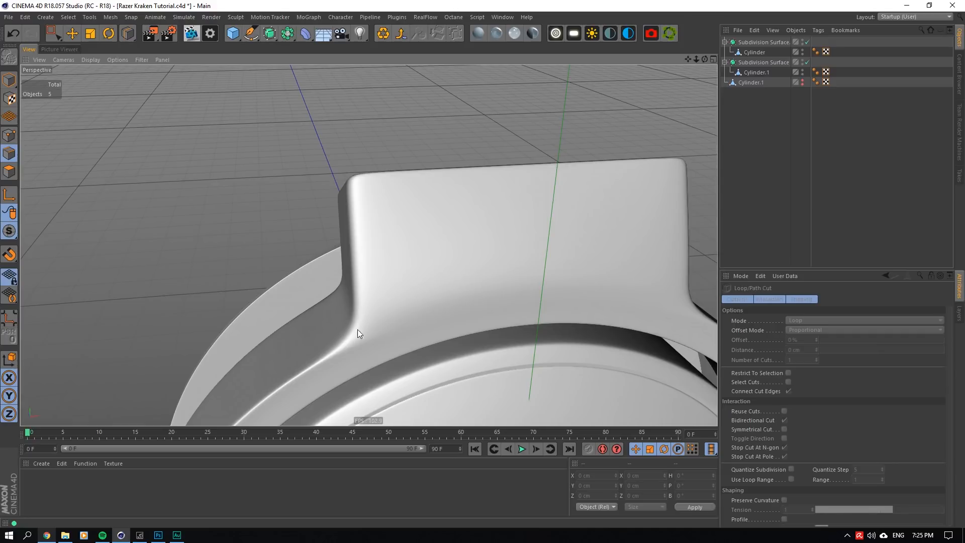
- Select the complete edge loop around the arm's lower part and raise it, with the Subdivision Surface off for the edit and on afterward
{"action": "left_click", "coordinate": [807, 62]}
{"action": "left_click", "coordinate": [761, 72]}
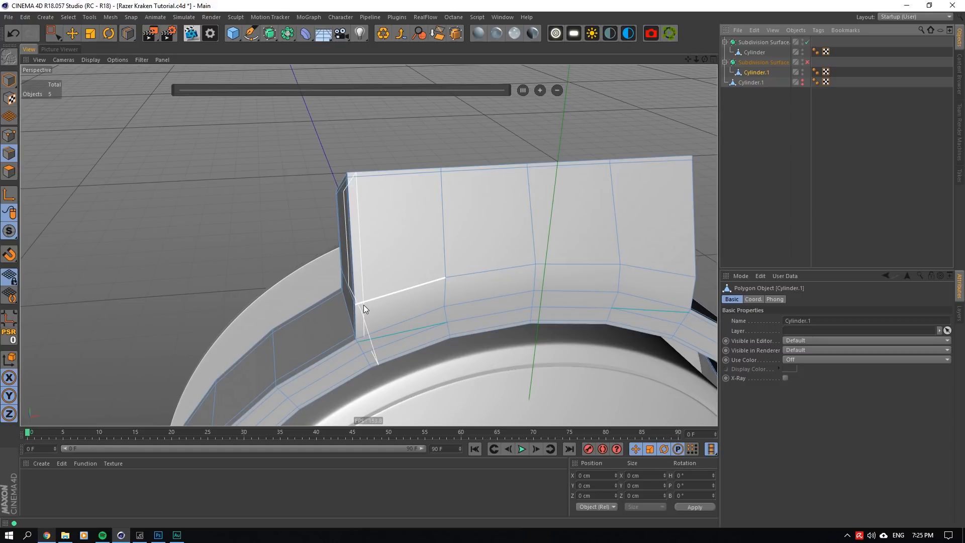
{"action": "left_click_drag", "start_coordinate": [702, 59], "coordinate": [503, 65]}
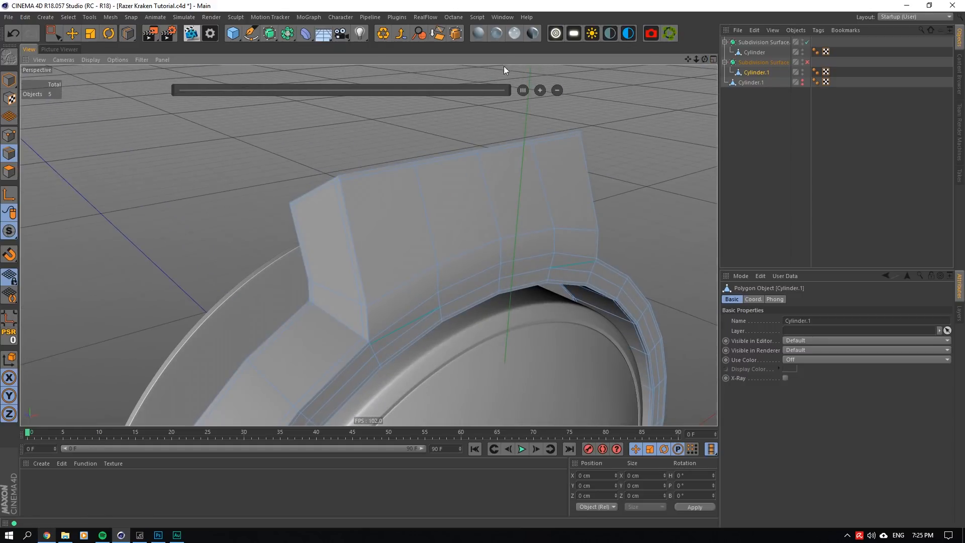
{"action": "key", "text": "e"}
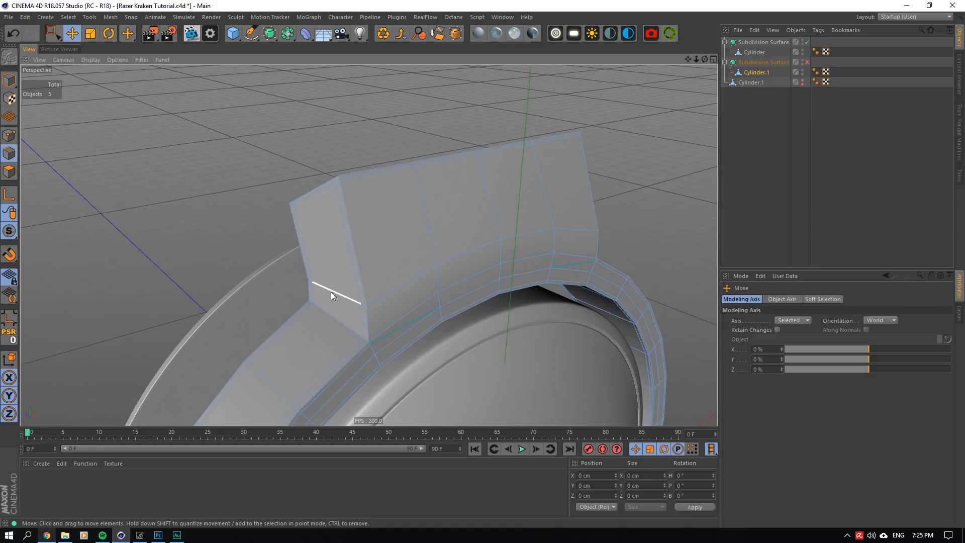
{"action": "left_click", "coordinate": [364, 306]}
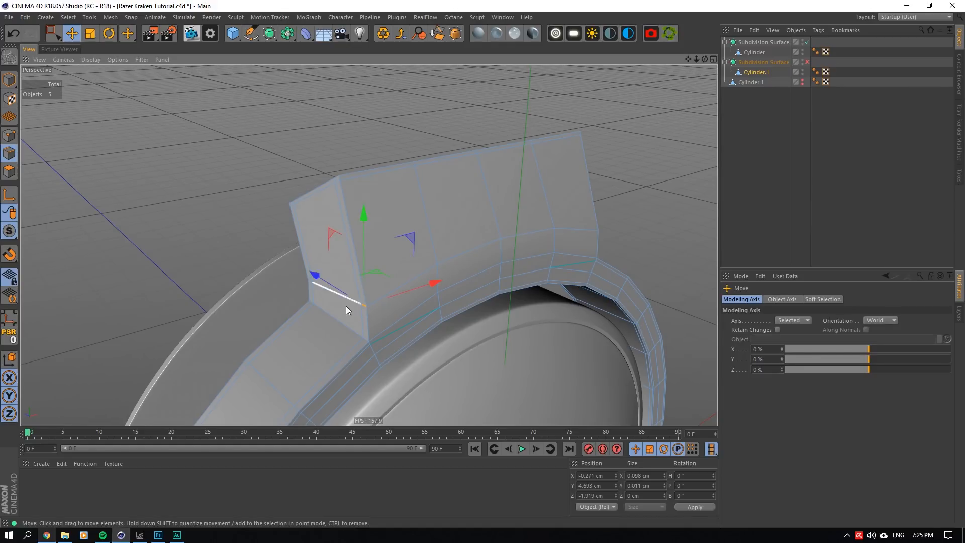
{"action": "left_click", "coordinate": [311, 283]}
{"action": "scroll", "coordinate": [311, 282], "scroll_direction": "up", "scroll_amount": 6}
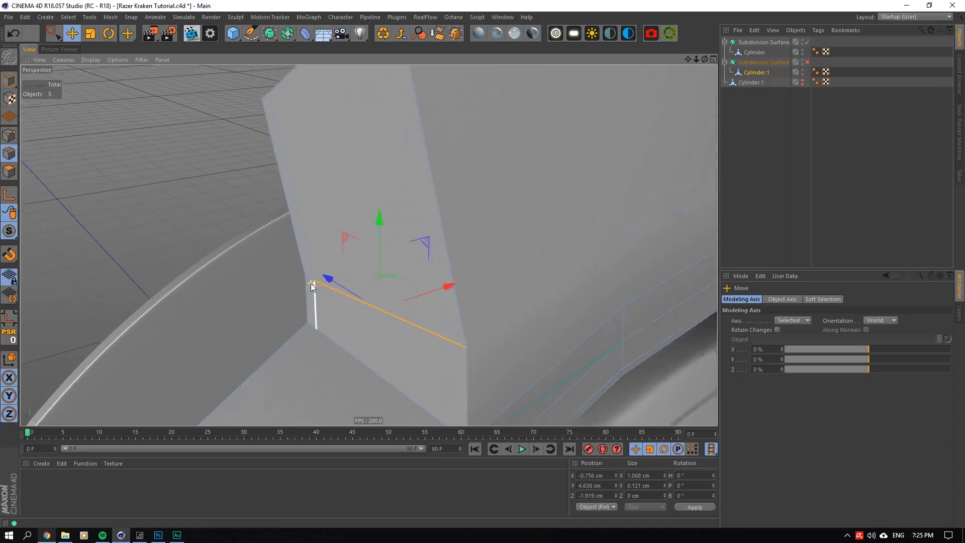
{"action": "left_click", "coordinate": [310, 279], "text": "shift"}
{"action": "scroll", "coordinate": [322, 277], "scroll_direction": "down", "scroll_amount": 3}
{"action": "left_click_drag", "start_coordinate": [705, 59], "coordinate": [656, 90]}
{"action": "left_click", "coordinate": [494, 246], "text": "shift"}
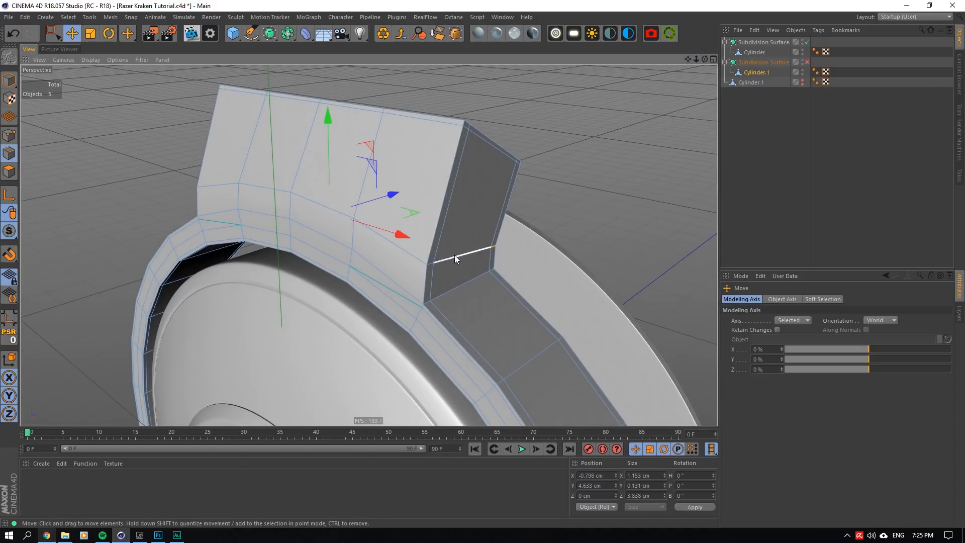
{"action": "left_click_drag", "start_coordinate": [325, 111], "coordinate": [337, 98]}
{"action": "left_click", "coordinate": [807, 61]}
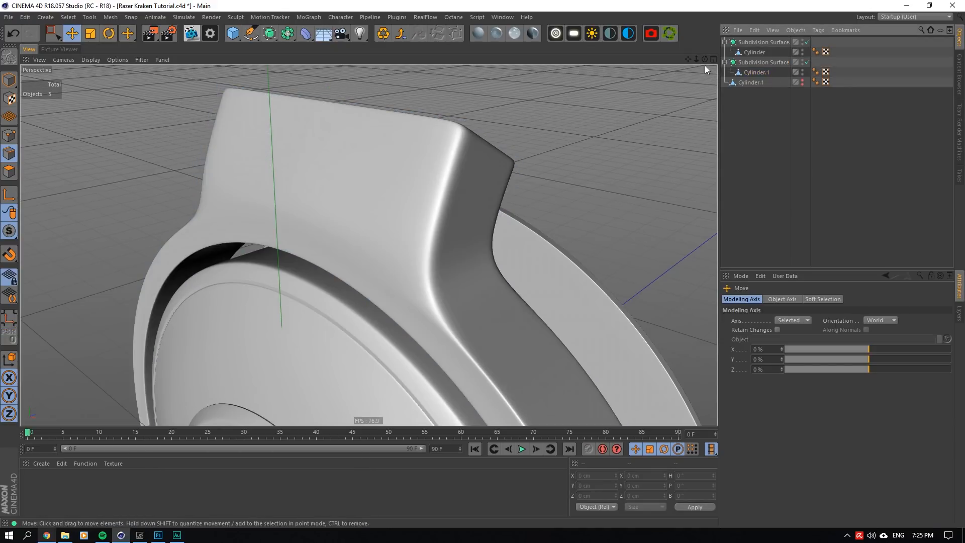
{"action": "left_click_drag", "start_coordinate": [704, 66], "coordinate": [698, 57]}
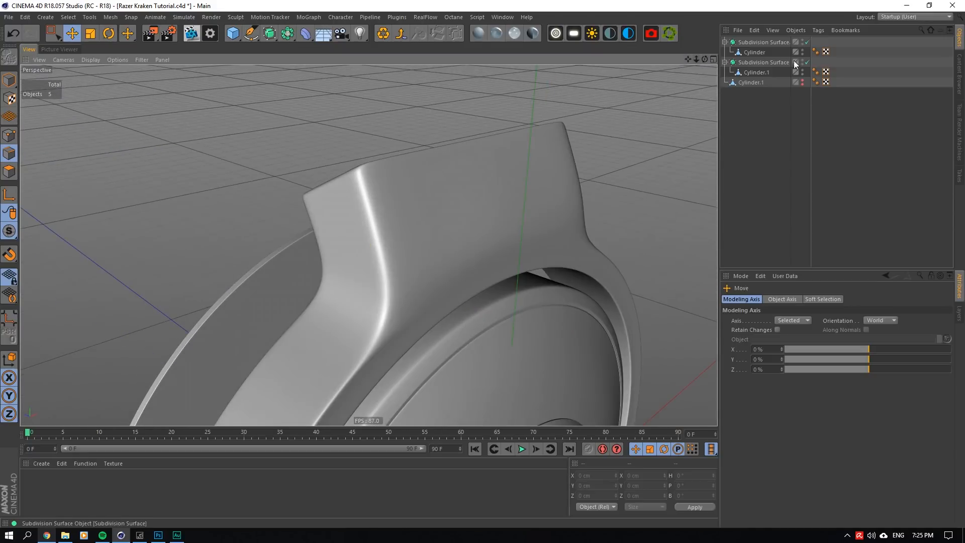
- Fine-tune the raised loop's position, shifting it toward the large disc to X about -0.9 cm and Y about 4.99 cm
{"action": "left_click", "coordinate": [771, 72]}
{"action": "left_click_drag", "start_coordinate": [474, 132], "coordinate": [467, 115]}
{"action": "left_click", "coordinate": [747, 111]}
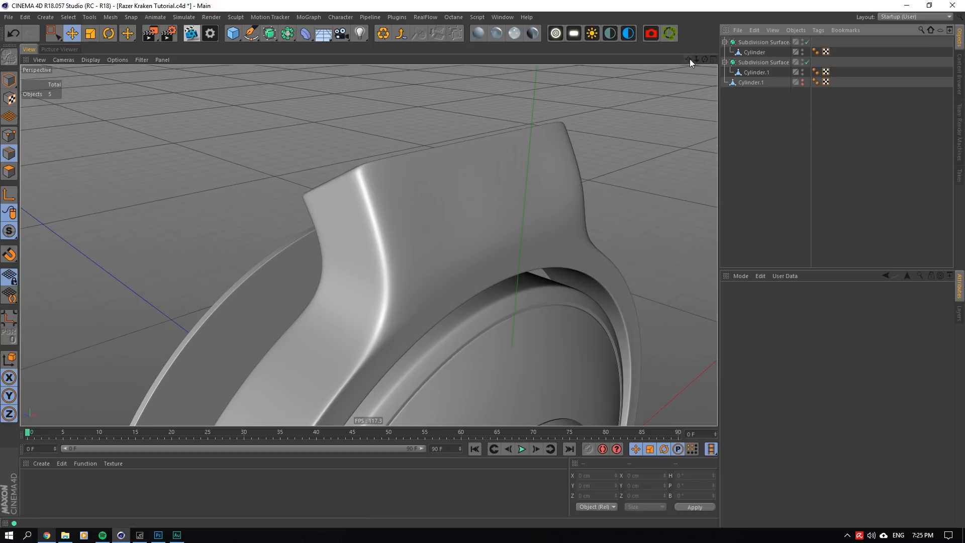
{"action": "left_click_drag", "start_coordinate": [702, 63], "coordinate": [703, 64]}
{"action": "left_click_drag", "start_coordinate": [403, 288], "coordinate": [402, 288], "text": "alt"}
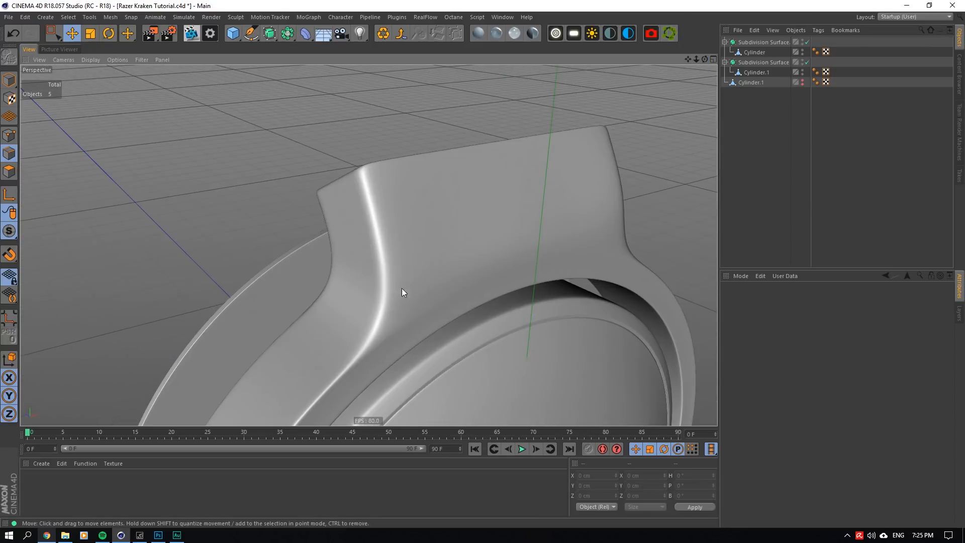
{"action": "left_click", "coordinate": [802, 62]}
{"action": "left_click", "coordinate": [806, 63]}
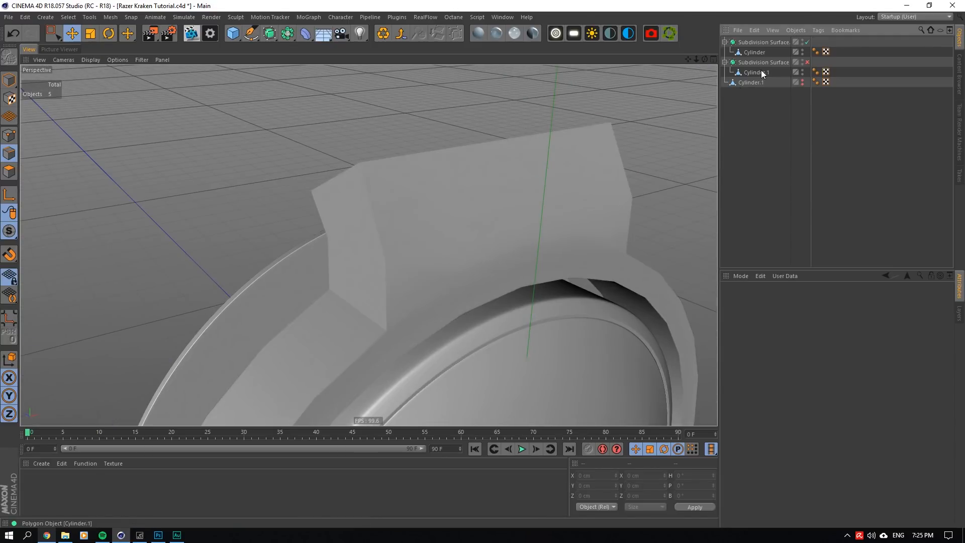
{"action": "left_click", "coordinate": [756, 72]}
{"action": "left_click_drag", "start_coordinate": [705, 59], "coordinate": [705, 59]}
{"action": "left_click_drag", "start_coordinate": [224, 252], "coordinate": [214, 256]}
{"action": "left_click", "coordinate": [806, 62]}
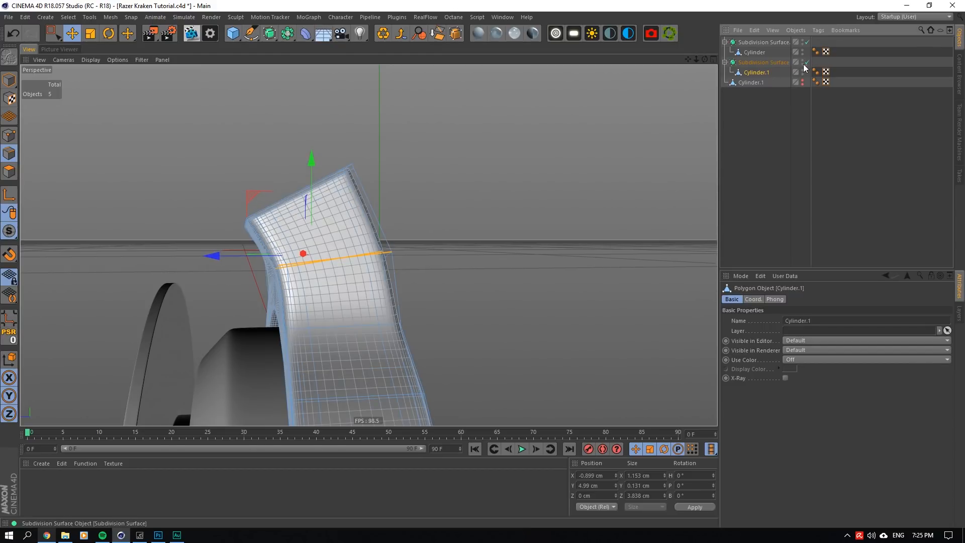
{"action": "left_click", "coordinate": [776, 90]}
{"action": "left_click_drag", "start_coordinate": [705, 59], "coordinate": [705, 59]}
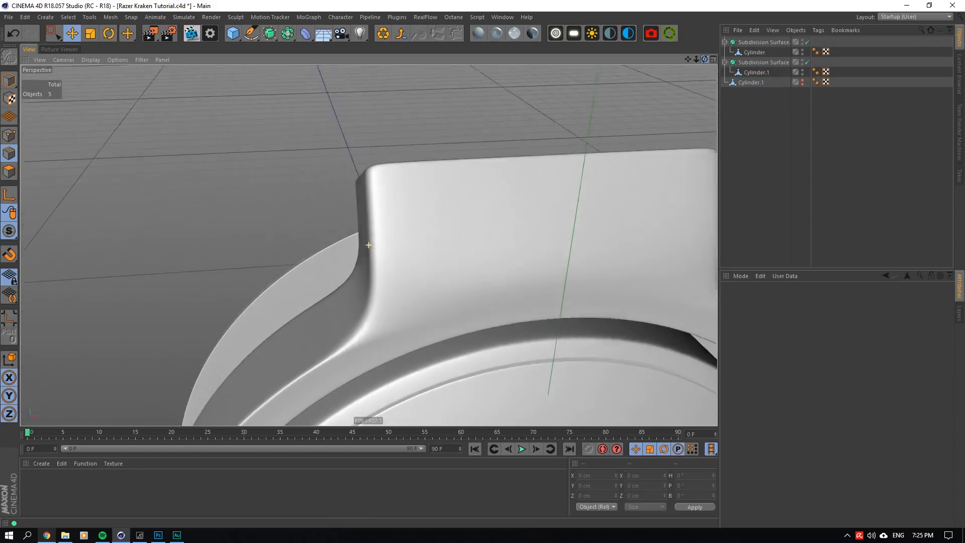
- Raise the two loop points flanking the centre of the arm's outer face to Y about 5 cm, using Normal axis orientation
{"action": "left_click", "coordinate": [807, 62]}
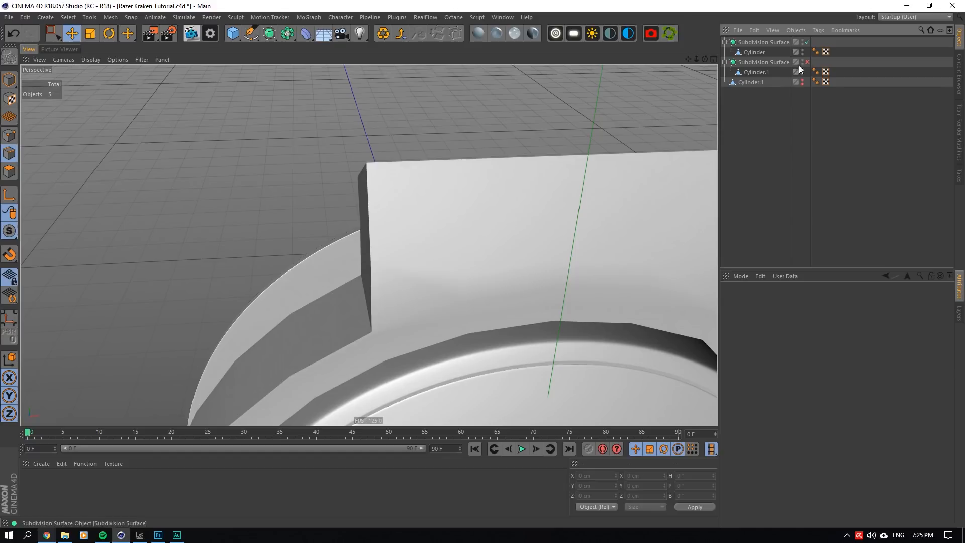
{"action": "left_click", "coordinate": [757, 72]}
{"action": "left_click_drag", "start_coordinate": [705, 59], "coordinate": [705, 60]}
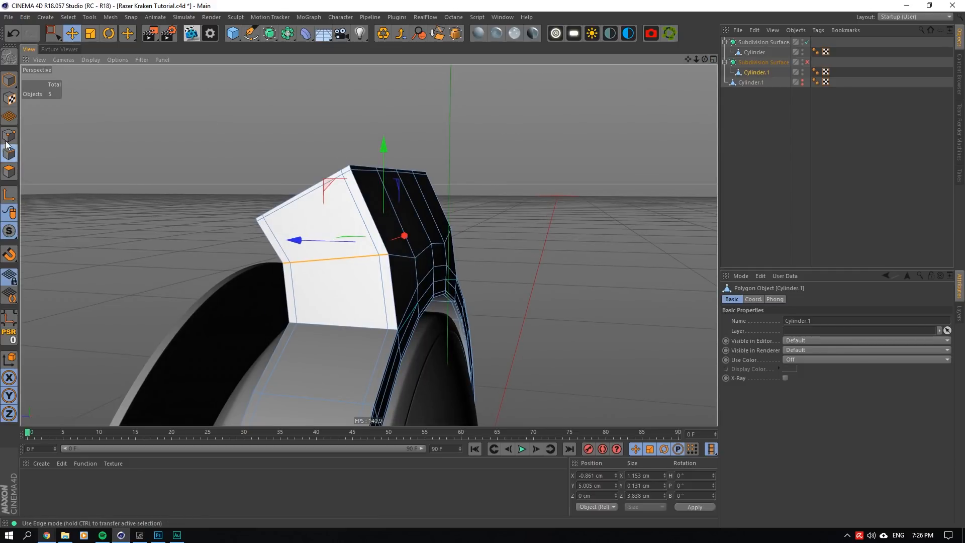
{"action": "left_click", "coordinate": [9, 136]}
{"action": "left_click", "coordinate": [416, 258]}
{"action": "left_click", "coordinate": [445, 243], "text": "shift"}
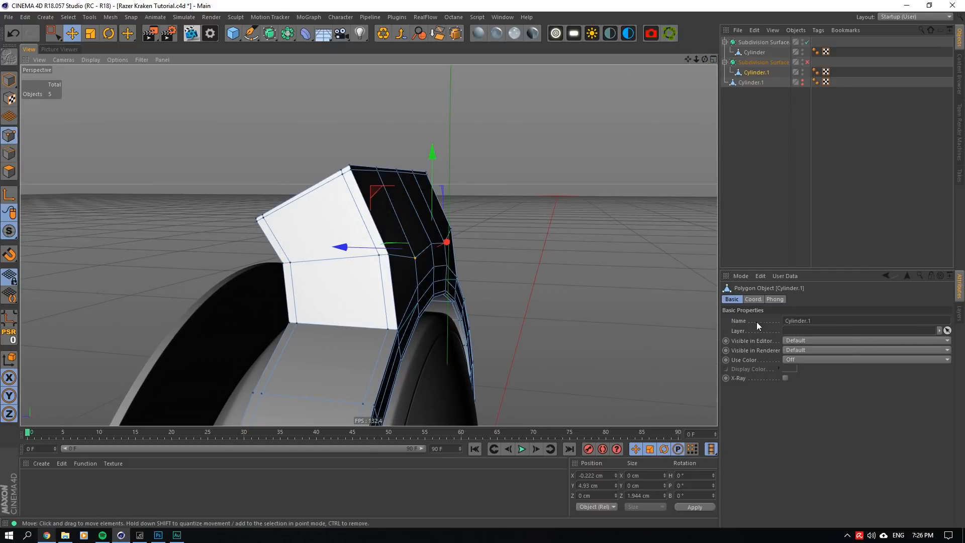
{"action": "left_click", "coordinate": [72, 33]}
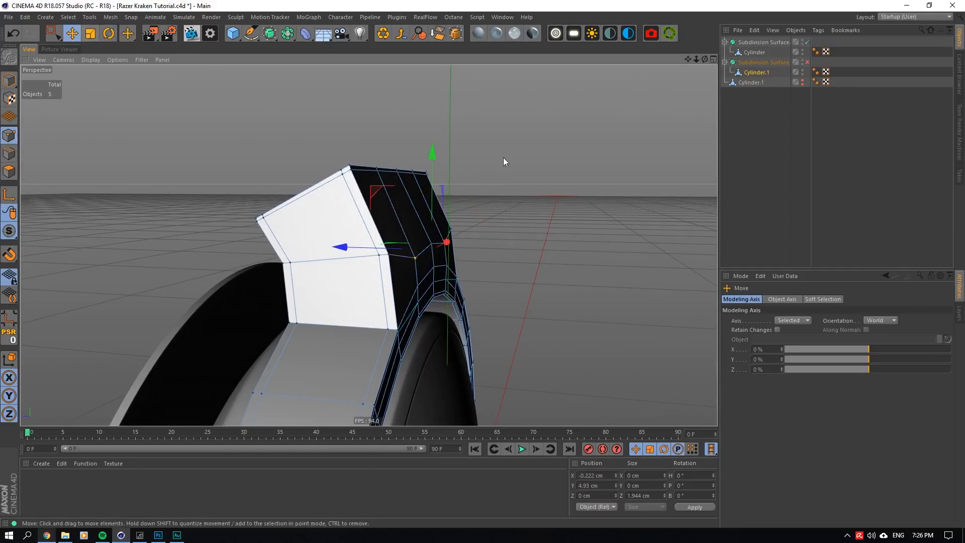
{"action": "left_click", "coordinate": [881, 321]}
{"action": "left_click", "coordinate": [877, 381]}
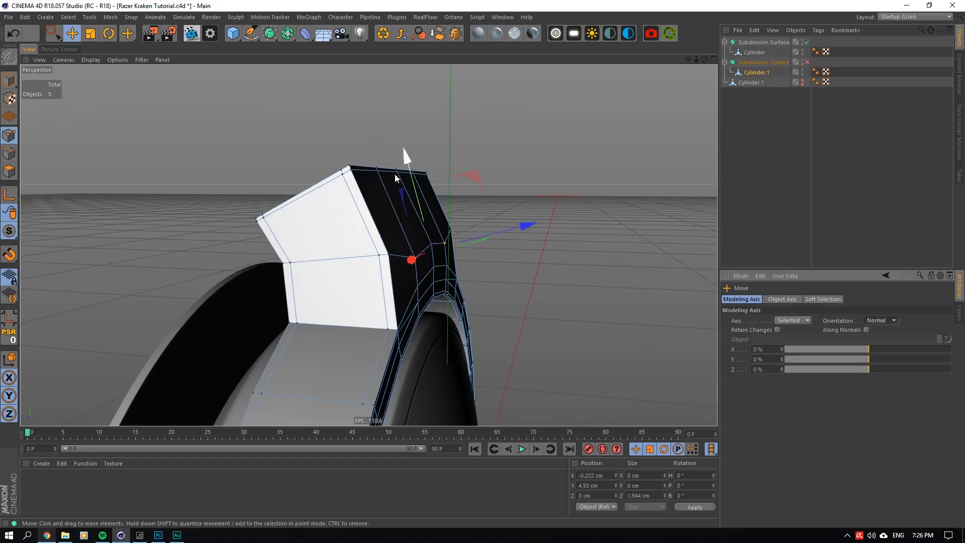
{"action": "left_click_drag", "start_coordinate": [410, 155], "coordinate": [399, 150]}
- Raise the two matching loop points on the arm's inner face slightly and inspect the arm with the Subdivision Surface on
{"action": "left_click_drag", "start_coordinate": [368, 243], "coordinate": [466, 218], "text": "alt"}
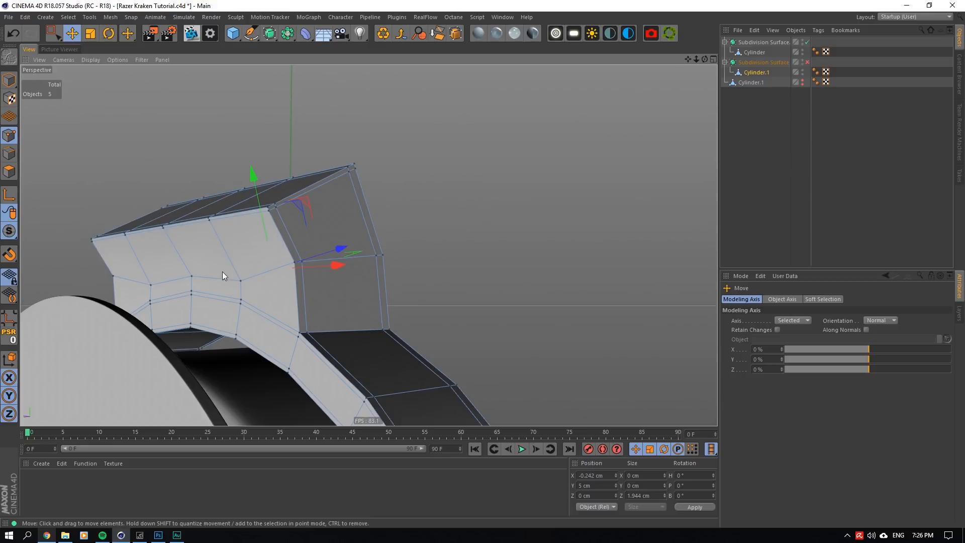
{"action": "left_click", "coordinate": [241, 281]}
{"action": "left_click", "coordinate": [151, 286], "text": "shift"}
{"action": "left_click_drag", "start_coordinate": [170, 192], "coordinate": [169, 184]}
{"action": "left_click", "coordinate": [807, 82]}
{"action": "left_click", "coordinate": [807, 61]}
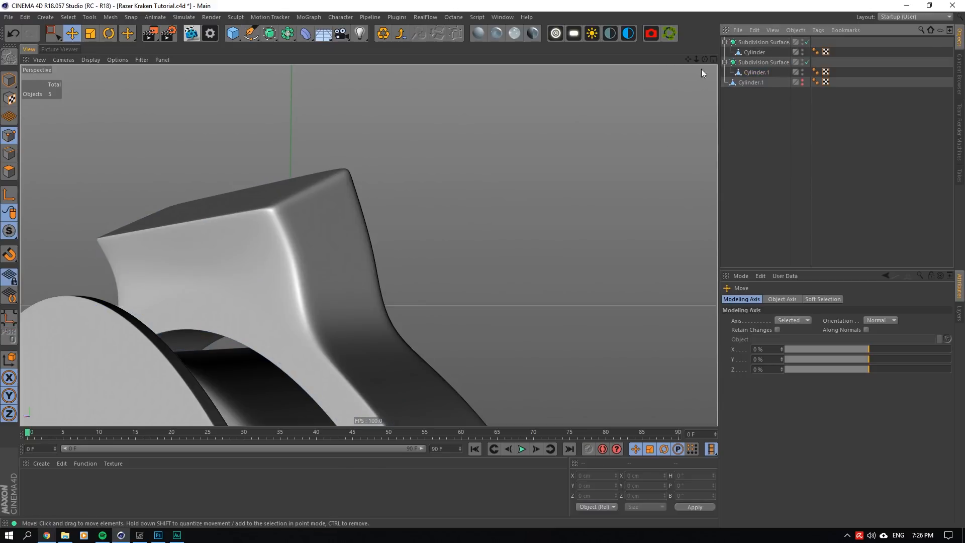
{"action": "left_click_drag", "start_coordinate": [705, 59], "coordinate": [649, 79]}
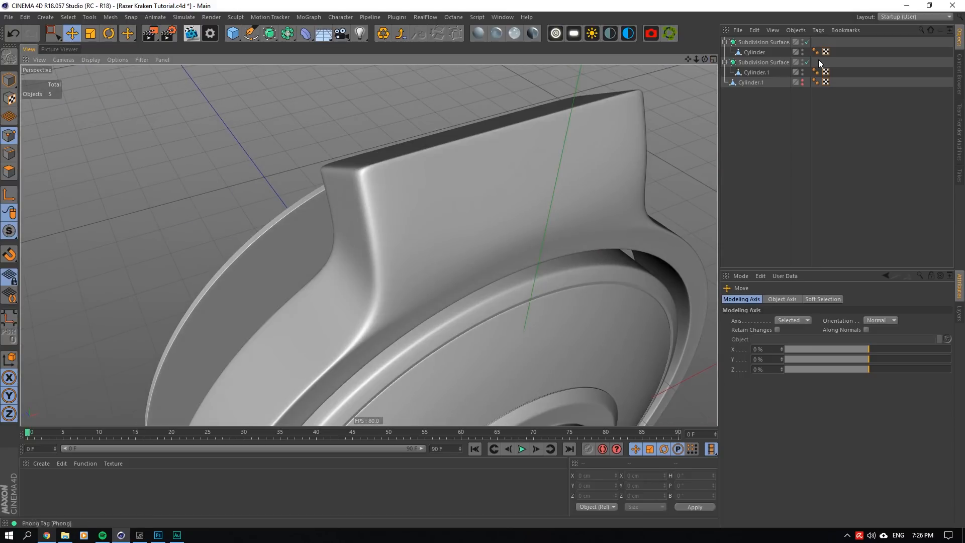
- Add a vertical loop cut at about 8.3% beside one corner of the arm's outer face, with the Subdivision Surface off
{"action": "left_click", "coordinate": [808, 62]}
{"action": "left_click", "coordinate": [763, 73]}
{"action": "right_click", "coordinate": [405, 262]}
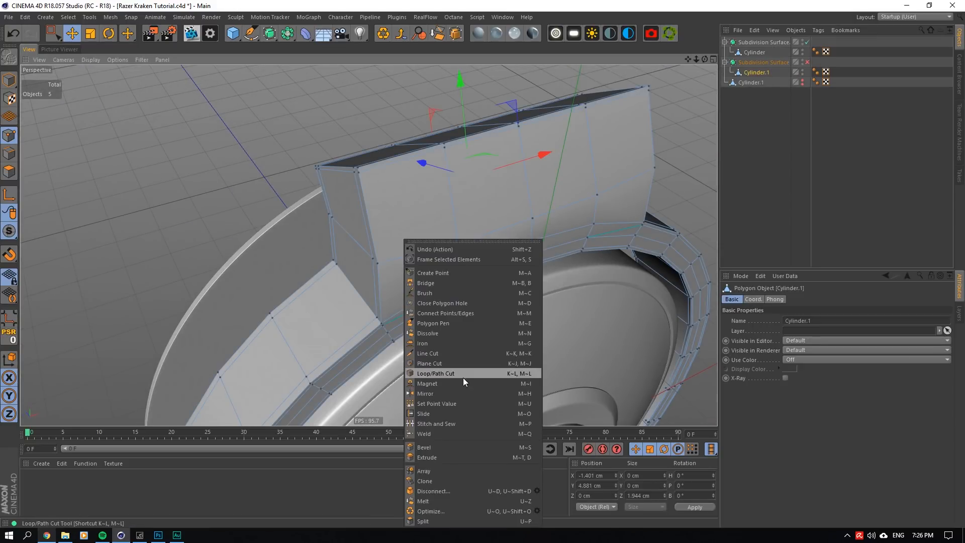
{"action": "left_click", "coordinate": [463, 378]}
{"action": "left_click", "coordinate": [388, 319]}
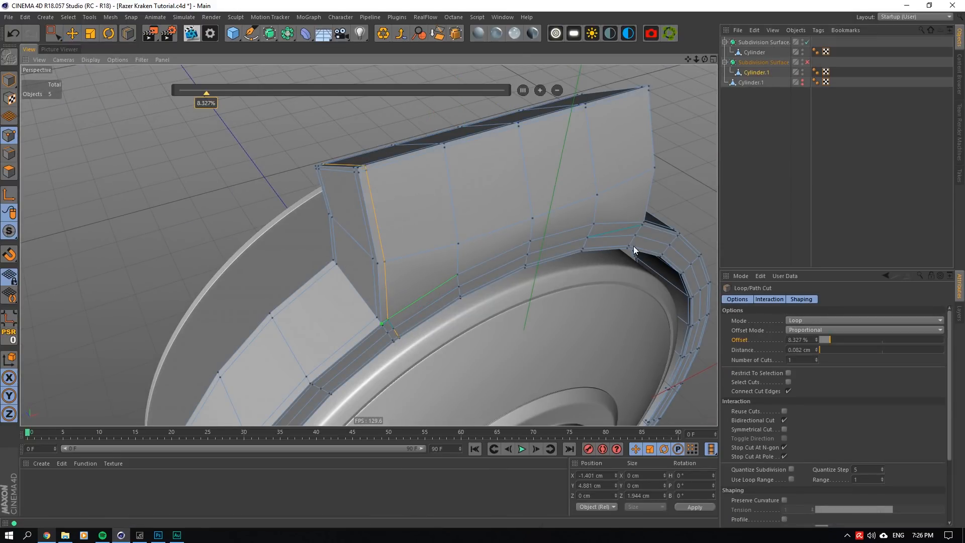
- Add a matching vertical loop cut at about 86% beside the opposite corner of the arm's outer face and check it subdivided
{"action": "left_click", "coordinate": [637, 223]}
{"action": "left_click", "coordinate": [807, 61]}
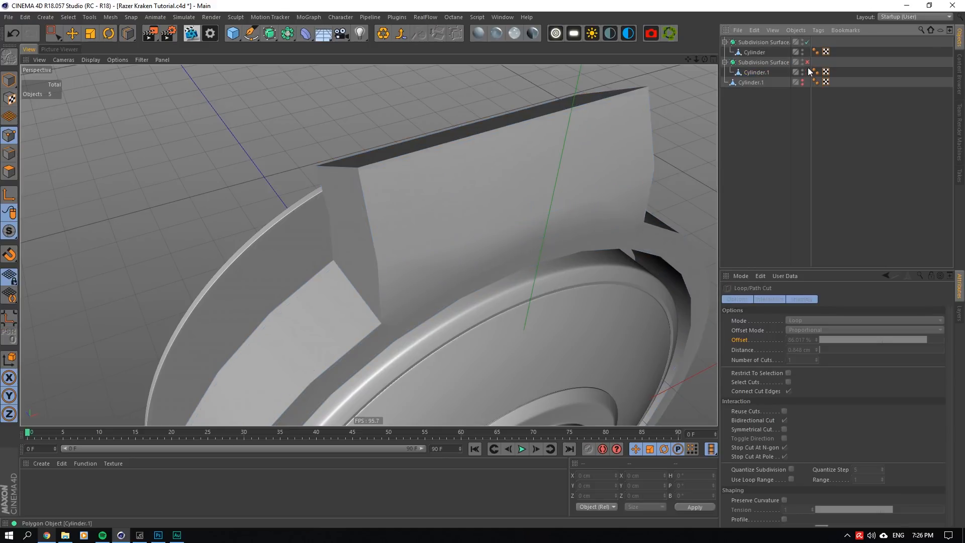
{"action": "left_click_drag", "start_coordinate": [368, 243], "coordinate": [376, 223], "text": "alt"}
{"action": "left_click", "coordinate": [807, 61]}
{"action": "left_click", "coordinate": [766, 71]}
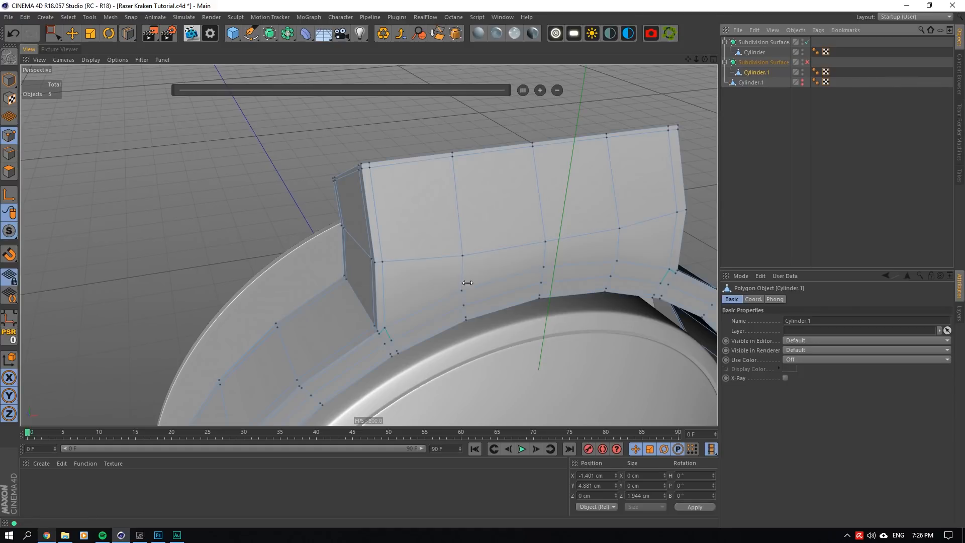
- Try shifting the new loop's points at the arm's base corner to about Y 4.27 cm and Z -1.62 cm, with the Subdivision Surface on
{"action": "left_click", "coordinate": [72, 33]}
{"action": "scroll", "coordinate": [432, 346], "scroll_direction": "up", "scroll_amount": 5}
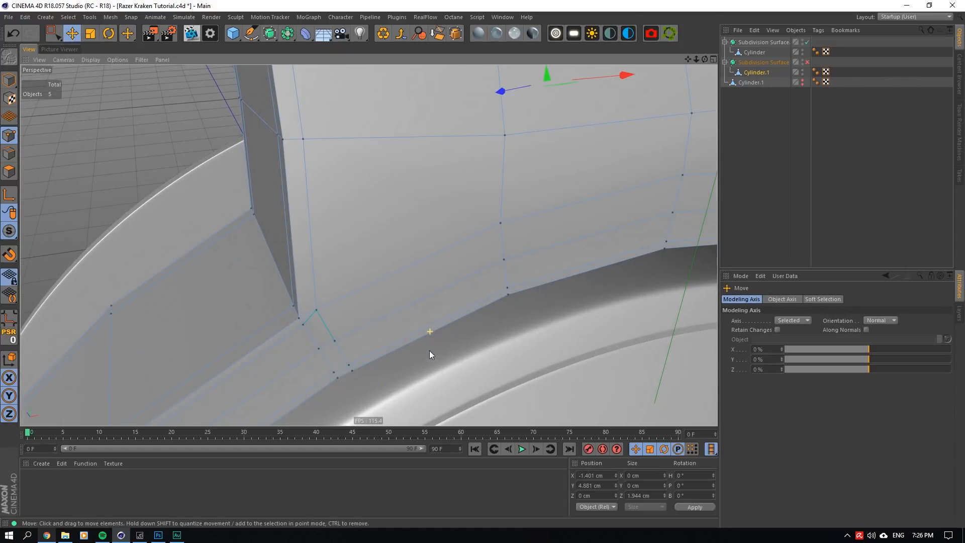
{"action": "left_click", "coordinate": [318, 310]}
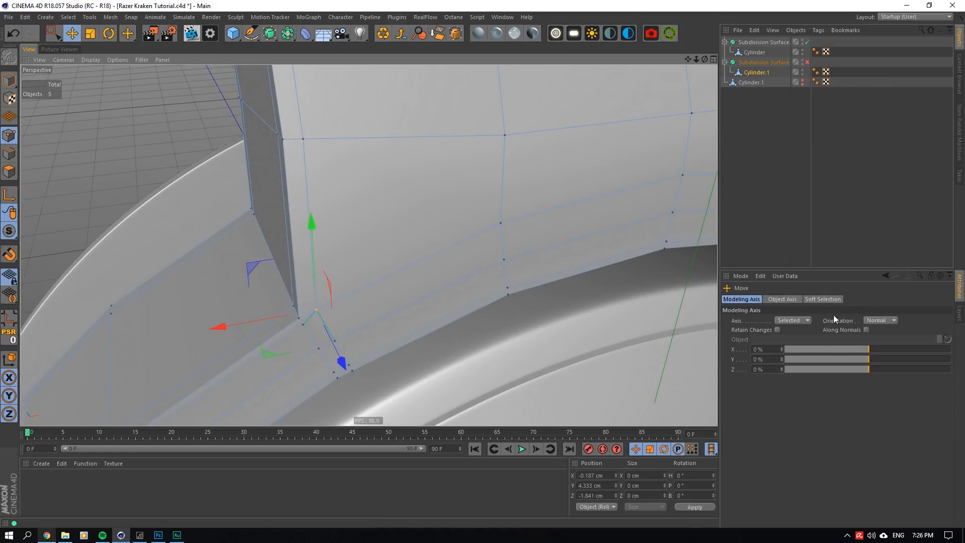
{"action": "left_click", "coordinate": [335, 341], "text": "shift"}
{"action": "left_click", "coordinate": [350, 365], "text": "shift"}
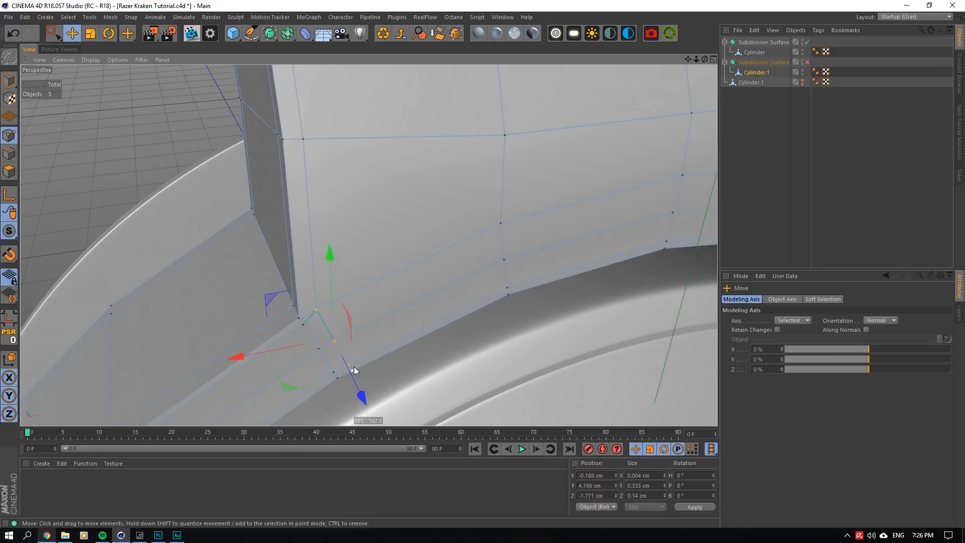
{"action": "left_click", "coordinate": [353, 371], "text": "shift"}
{"action": "left_click_drag", "start_coordinate": [705, 59], "coordinate": [714, 55]}
{"action": "mouse_move", "coordinate": [368, 245]}
{"action": "left_mouse_down", "text": "alt"}
{"action": "mouse_move", "coordinate": [366, 211]}
{"action": "mouse_move", "coordinate": [372, 230]}
{"action": "left_mouse_up", "text": "alt"}
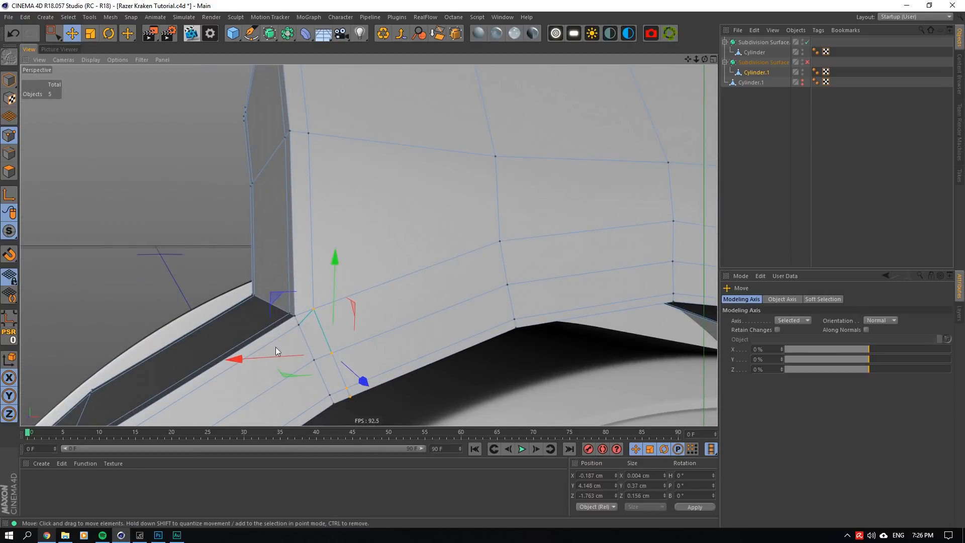
{"action": "left_click", "coordinate": [807, 63]}
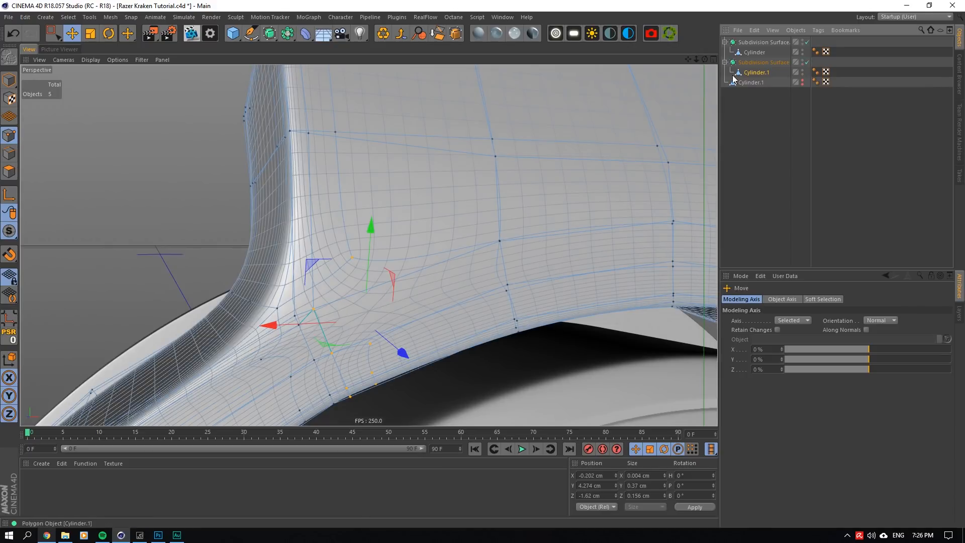
{"action": "left_click_drag", "start_coordinate": [310, 264], "coordinate": [399, 228]}
{"action": "left_click", "coordinate": [749, 132]}
- Inspect the smoothed arm with nothing selected and save the project
{"action": "scroll", "coordinate": [455, 206], "scroll_direction": "down", "scroll_amount": 4}
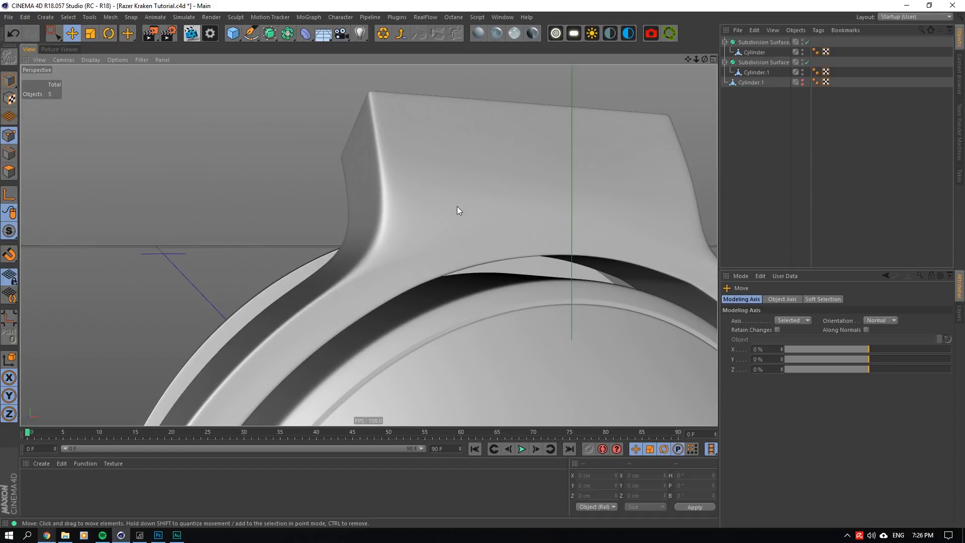
{"action": "left_click", "coordinate": [457, 206]}
{"action": "left_click", "coordinate": [776, 145]}
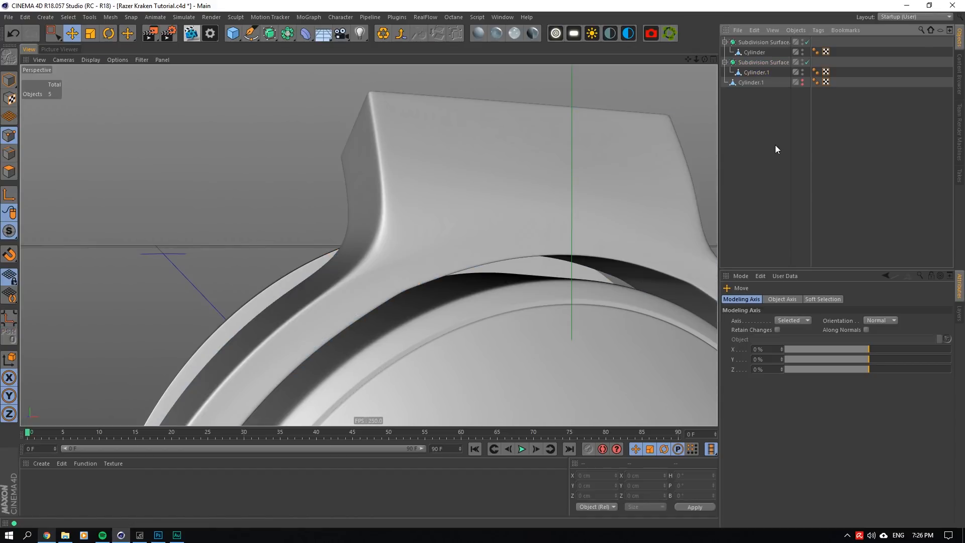
{"action": "left_click_drag", "start_coordinate": [705, 59], "coordinate": [741, 62]}
{"action": "key", "text": "ctrl+s"}
- Compare the arm's side and its joint with the ring with the Subdivision Surface off and on
{"action": "scroll", "coordinate": [408, 226], "scroll_direction": "up", "scroll_amount": 5}
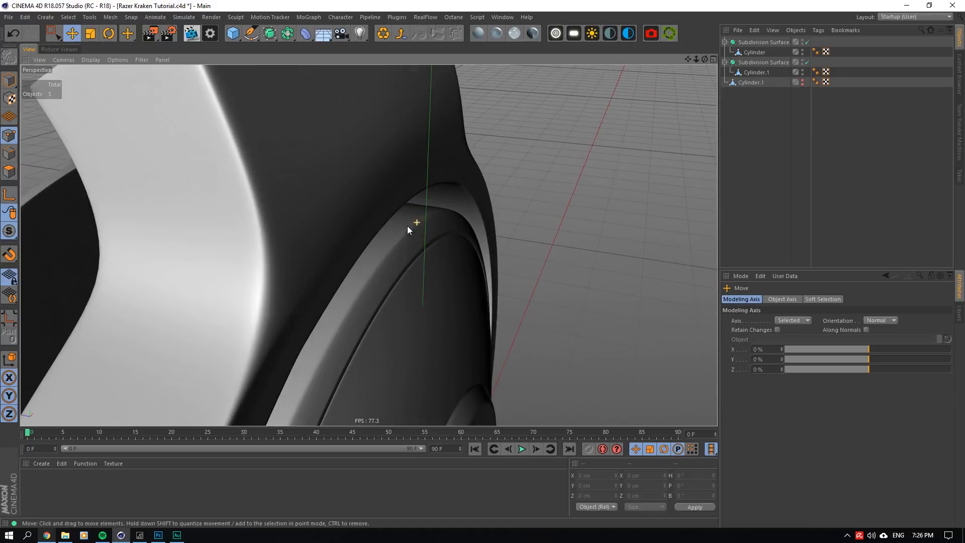
{"action": "left_click", "coordinate": [808, 62]}
{"action": "left_click", "coordinate": [760, 73]}
{"action": "left_click_drag", "start_coordinate": [704, 59], "coordinate": [721, 37]}
{"action": "left_click", "coordinate": [748, 108]}
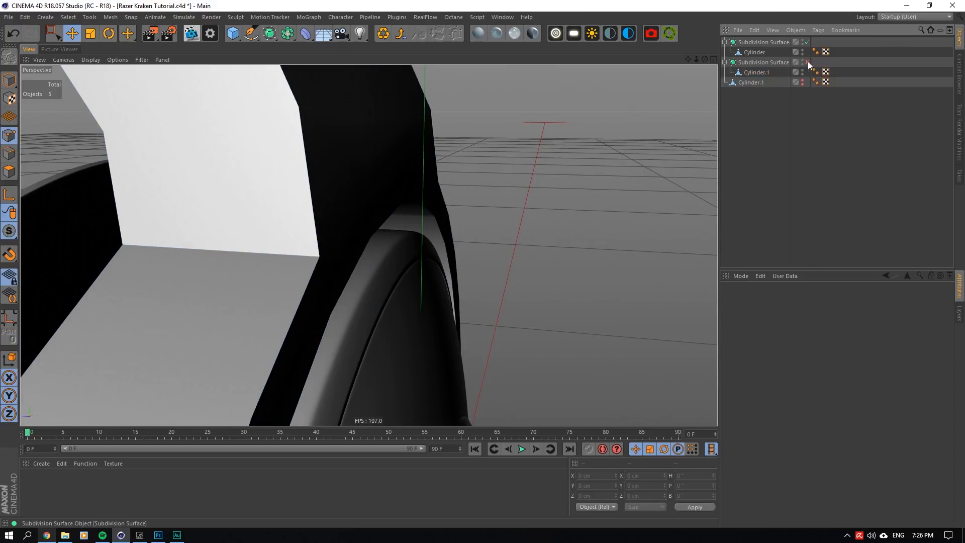
{"action": "left_click", "coordinate": [808, 62]}
{"action": "left_click_drag", "start_coordinate": [704, 59], "coordinate": [732, 56]}
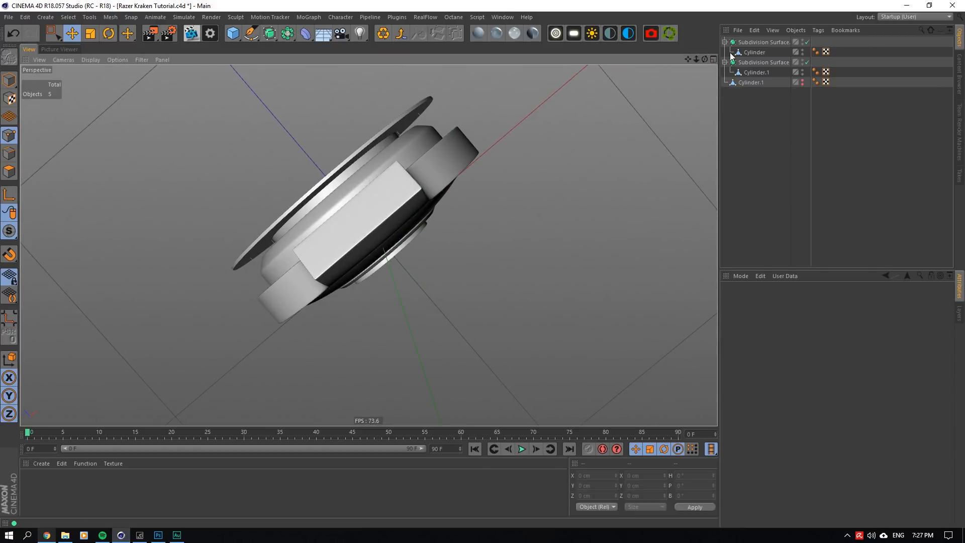
- Raise the four central polygons of the arm's end face slightly to about X -1.277 cm and Y 5.782 cm, with the Subdivision Surface off
{"action": "left_click", "coordinate": [808, 62]}
{"action": "left_click", "coordinate": [764, 72]}
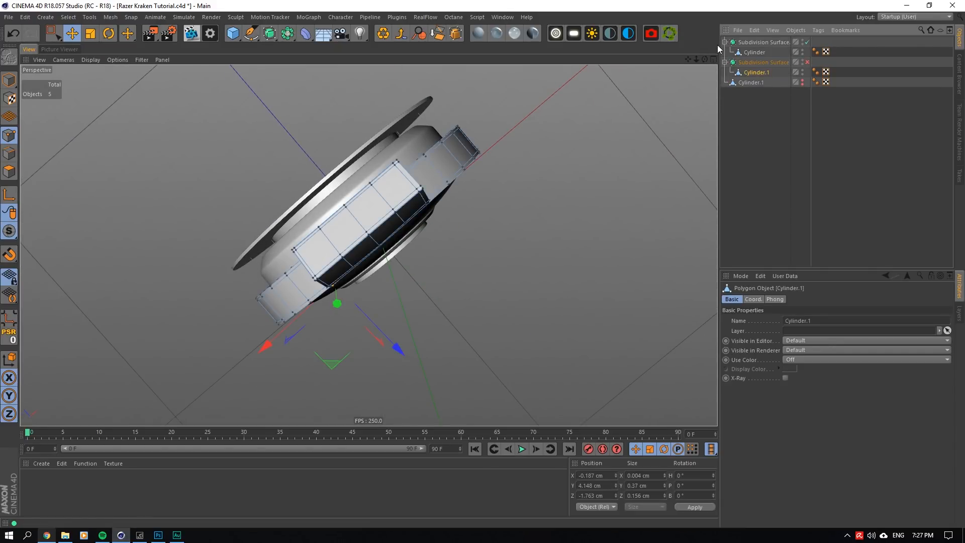
{"action": "left_click_drag", "start_coordinate": [705, 59], "coordinate": [623, 79]}
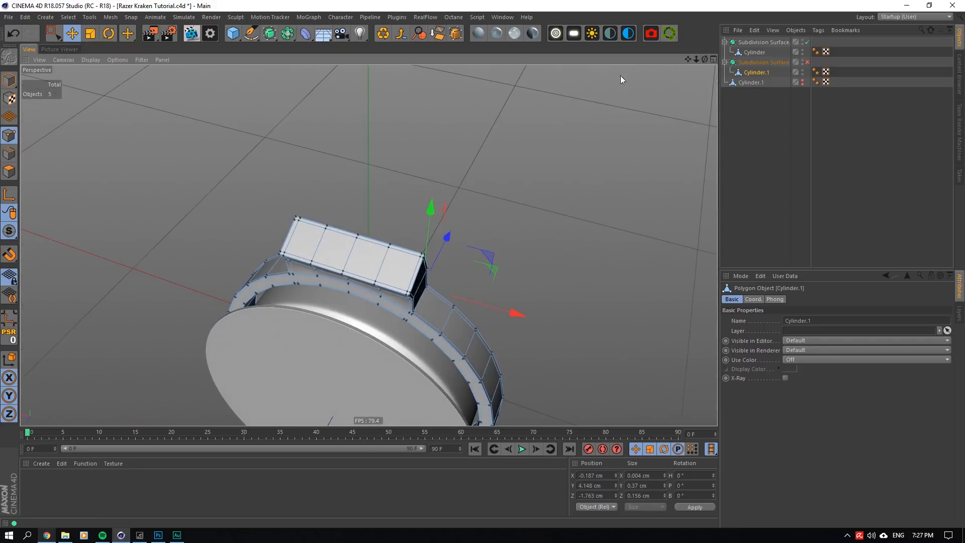
{"action": "left_click", "coordinate": [9, 172]}
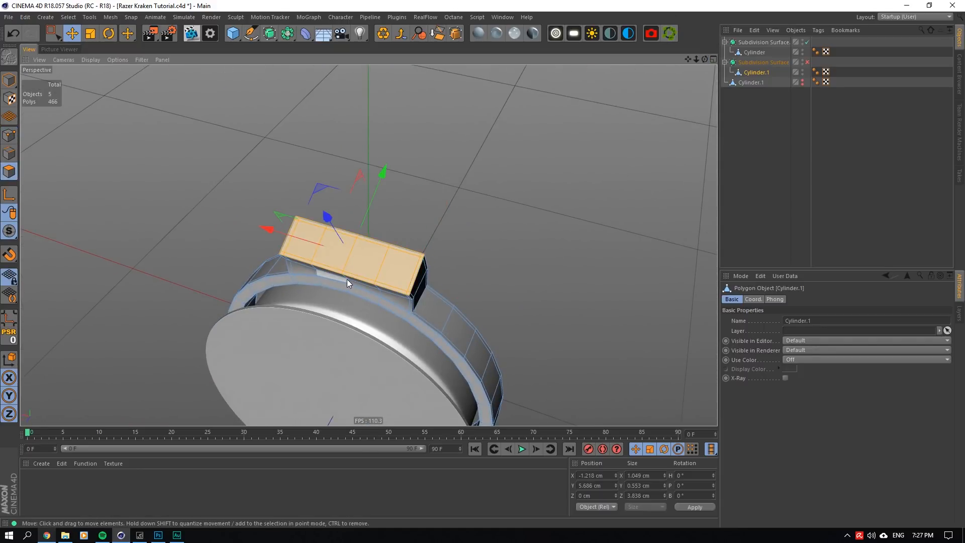
{"action": "scroll", "coordinate": [320, 258], "scroll_direction": "up", "scroll_amount": 5}
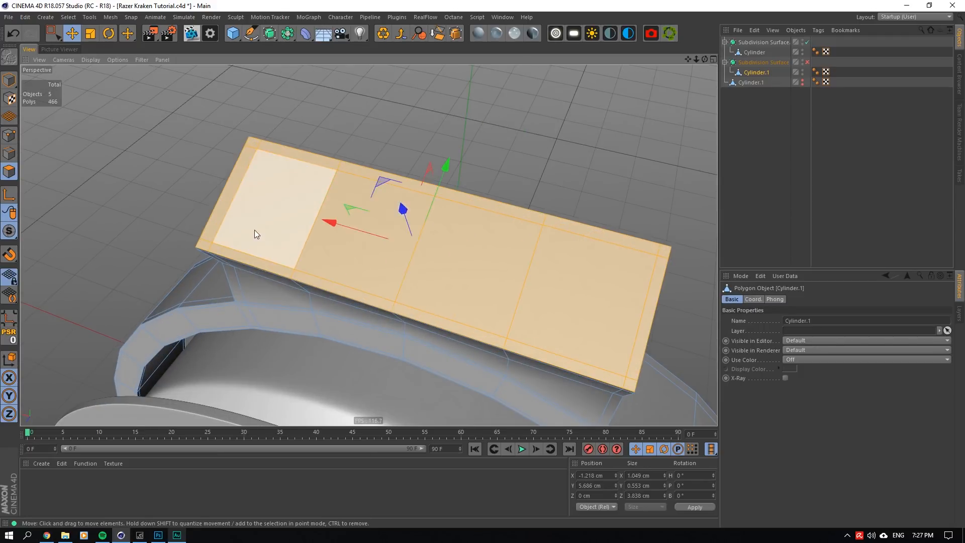
{"action": "left_click", "coordinate": [255, 230]}
{"action": "left_click", "coordinate": [404, 255], "text": "shift"}
{"action": "left_click", "coordinate": [475, 274], "text": "shift"}
{"action": "left_click", "coordinate": [574, 302], "text": "shift"}
{"action": "left_click_drag", "start_coordinate": [410, 219], "coordinate": [409, 213]}
{"action": "scroll", "coordinate": [228, 234], "scroll_direction": "up", "scroll_amount": 3}
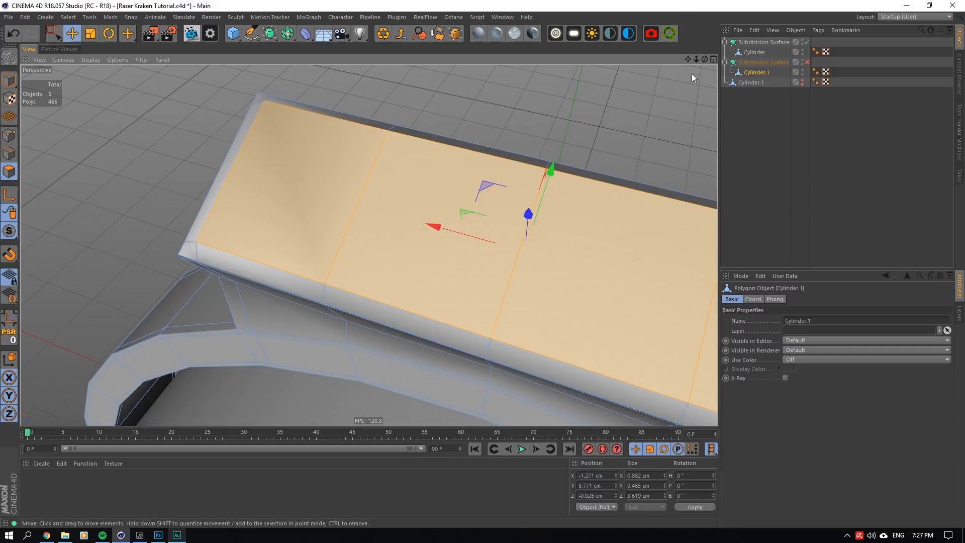
{"action": "left_click_drag", "start_coordinate": [705, 59], "coordinate": [737, 36]}
{"action": "left_click_drag", "start_coordinate": [201, 287], "coordinate": [198, 320], "text": "alt"}
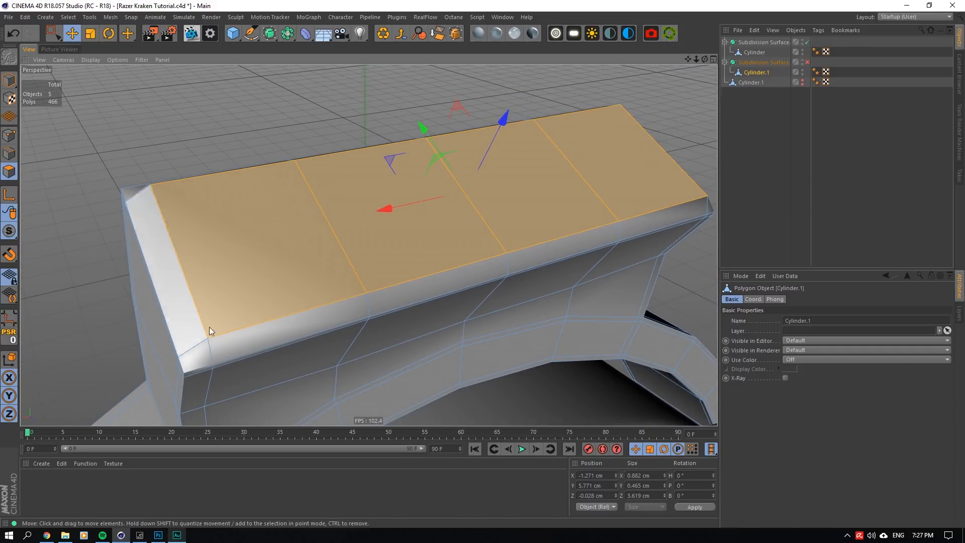
{"action": "left_click_drag", "start_coordinate": [705, 59], "coordinate": [696, 28]}
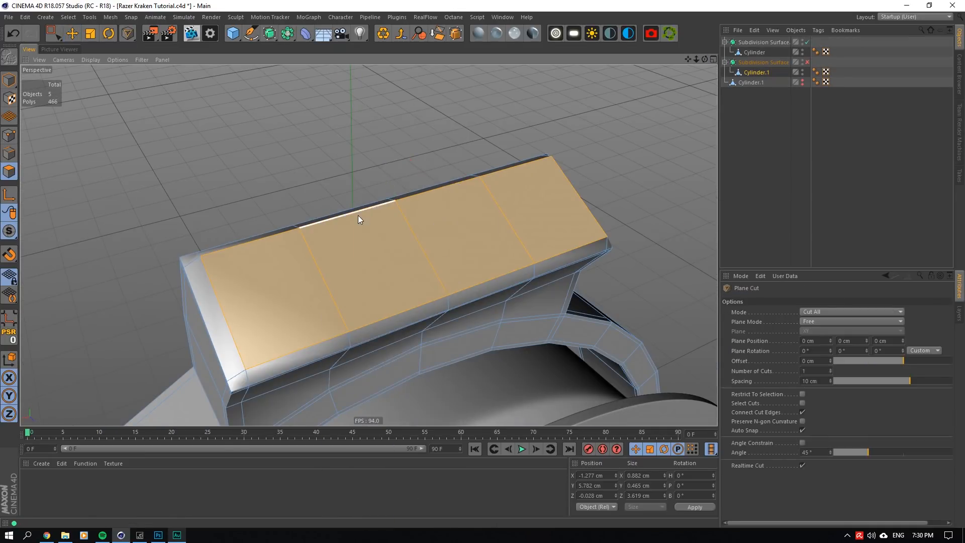
- Use Line Cut to add diagonal edges across the two bevelled corners at one end of the raised face
{"action": "right_click", "coordinate": [358, 216]}
{"action": "left_click", "coordinate": [385, 212]}
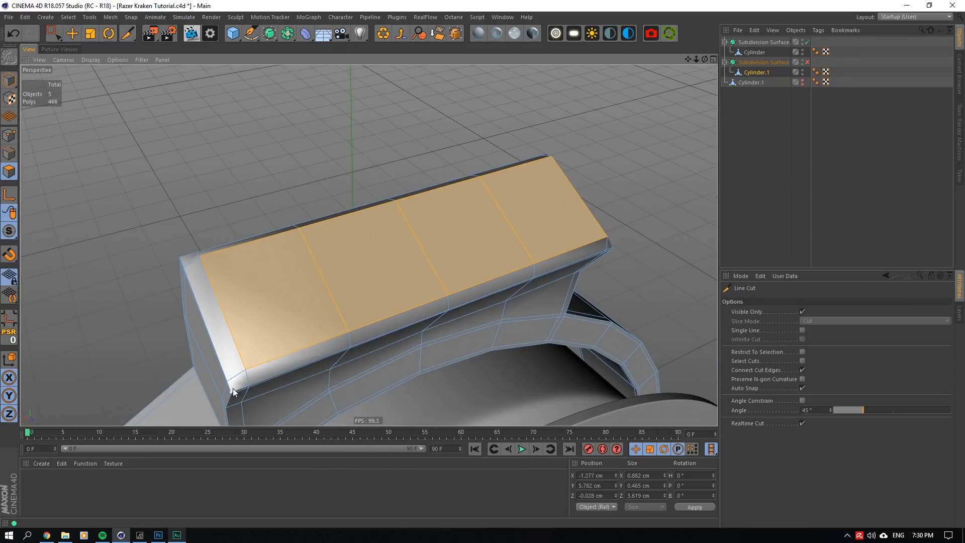
{"action": "left_click", "coordinate": [750, 156]}
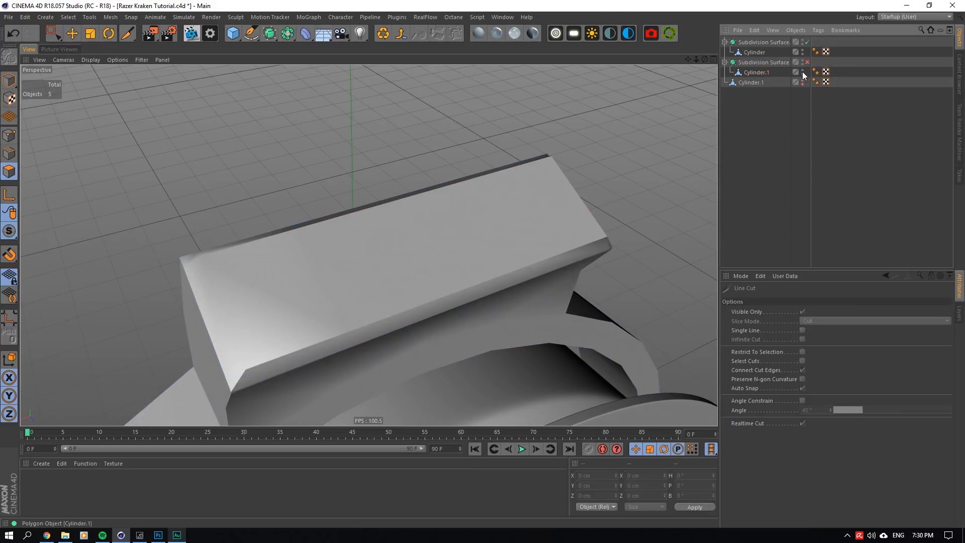
{"action": "left_click", "coordinate": [807, 62]}
{"action": "left_click", "coordinate": [807, 65]}
{"action": "left_click", "coordinate": [753, 71]}
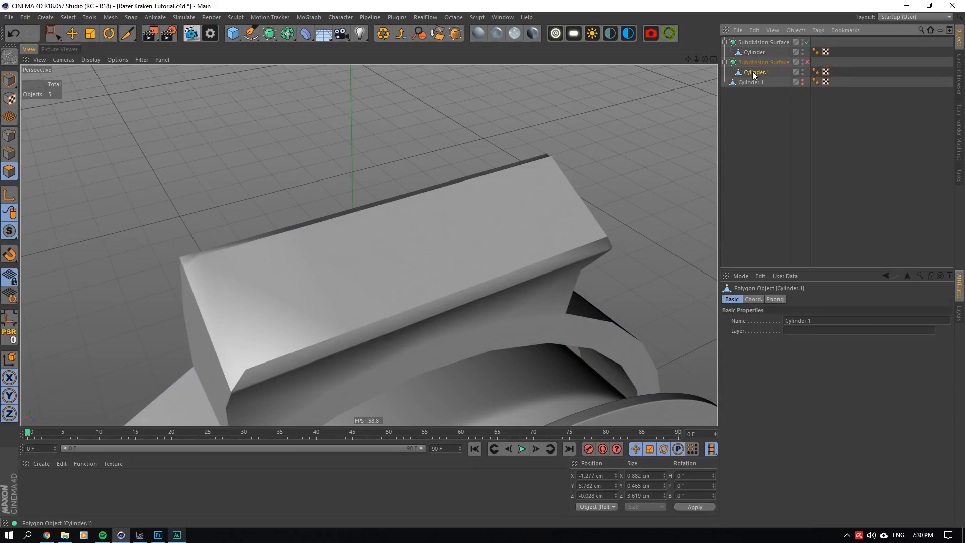
{"action": "left_click", "coordinate": [183, 258]}
{"action": "key", "text": "Escape"}
- Cut matching diagonal edges across the two corners at the raised face's other end and check the arm with the Subdivision Surface on
{"action": "left_click_drag", "start_coordinate": [705, 60], "coordinate": [563, 30]}
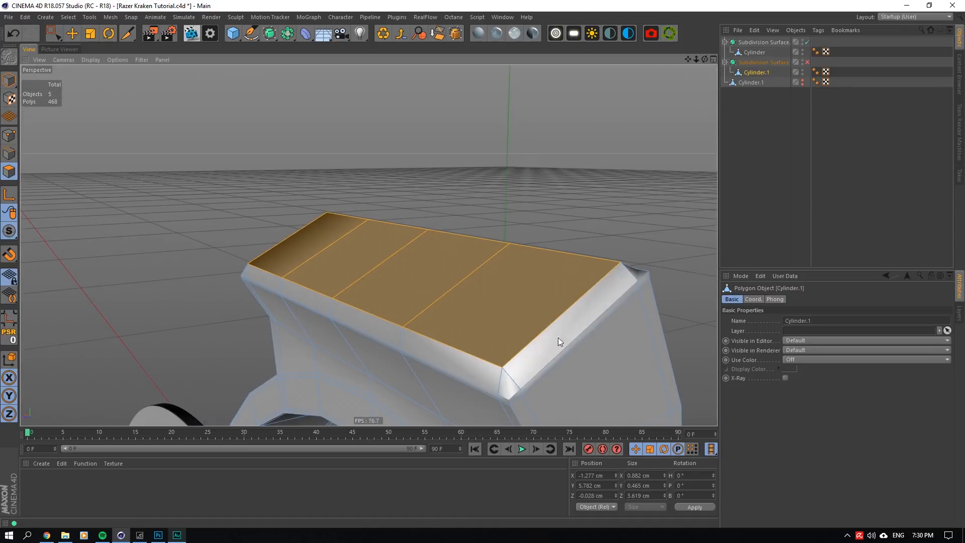
{"action": "left_click", "coordinate": [505, 369]}
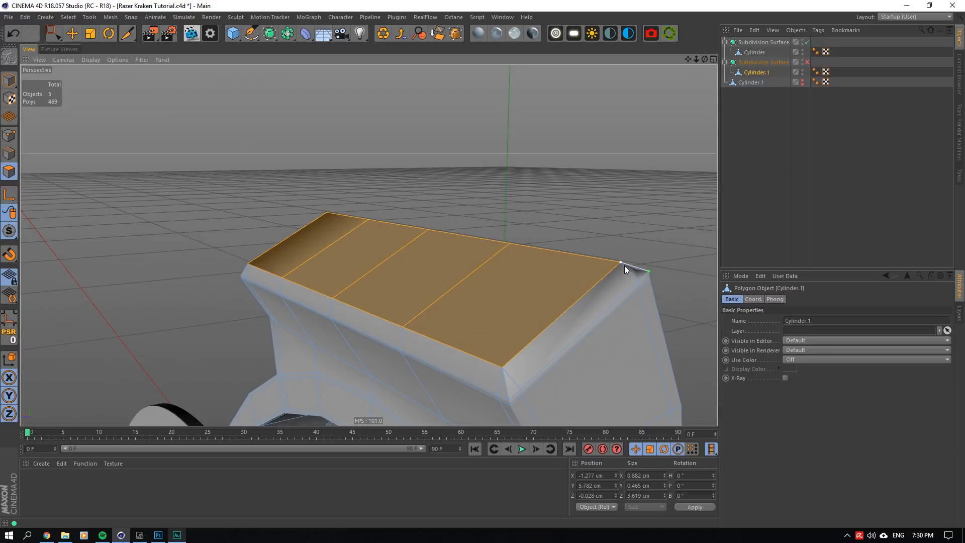
{"action": "left_click", "coordinate": [743, 186]}
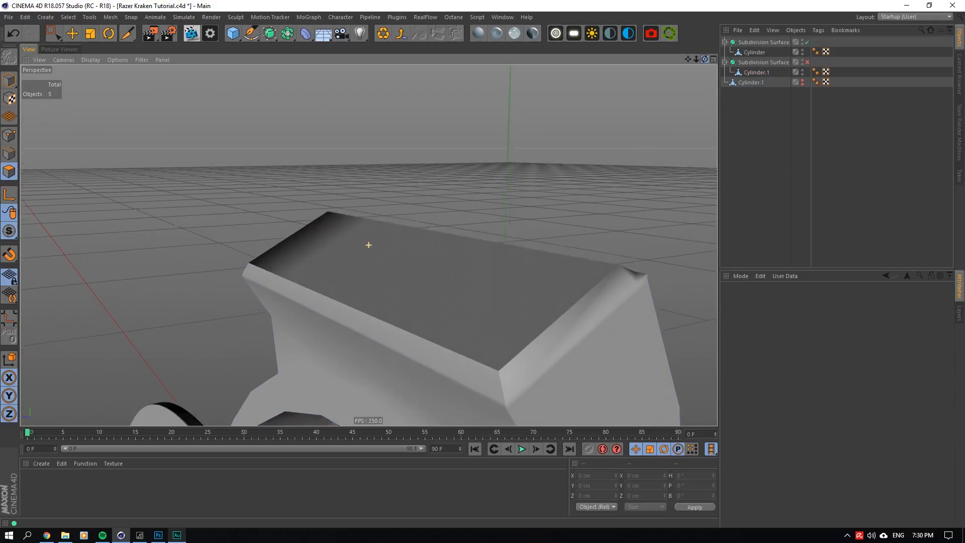
{"action": "left_click_drag", "start_coordinate": [369, 244], "coordinate": [281, 297], "text": "alt"}
{"action": "left_click", "coordinate": [754, 52]}
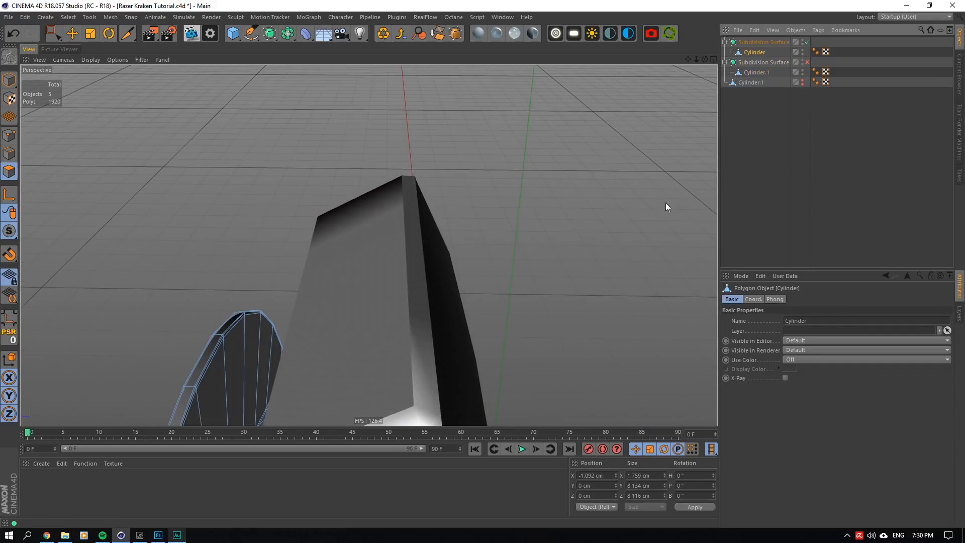
{"action": "left_click_drag", "start_coordinate": [665, 203], "coordinate": [432, 362], "text": "alt"}
{"action": "left_click", "coordinate": [756, 72]}
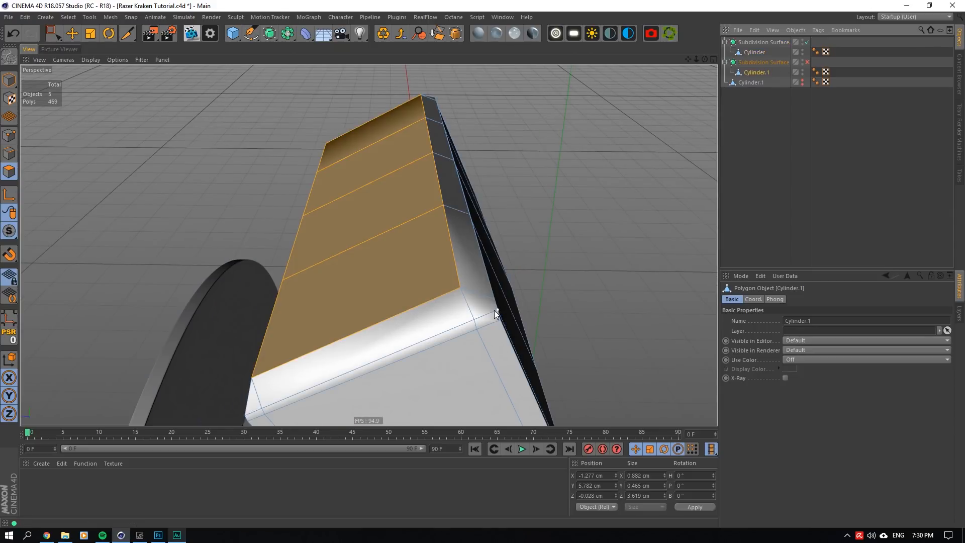
{"action": "left_click_drag", "start_coordinate": [369, 244], "coordinate": [460, 269], "text": "alt"}
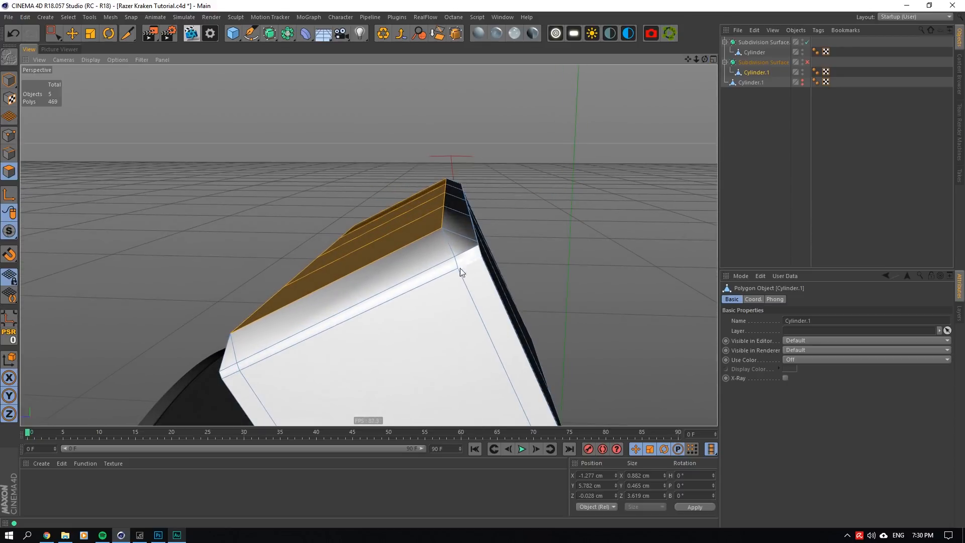
{"action": "left_click", "coordinate": [444, 230]}
{"action": "left_click", "coordinate": [777, 54]}
{"action": "left_click", "coordinate": [807, 63]}
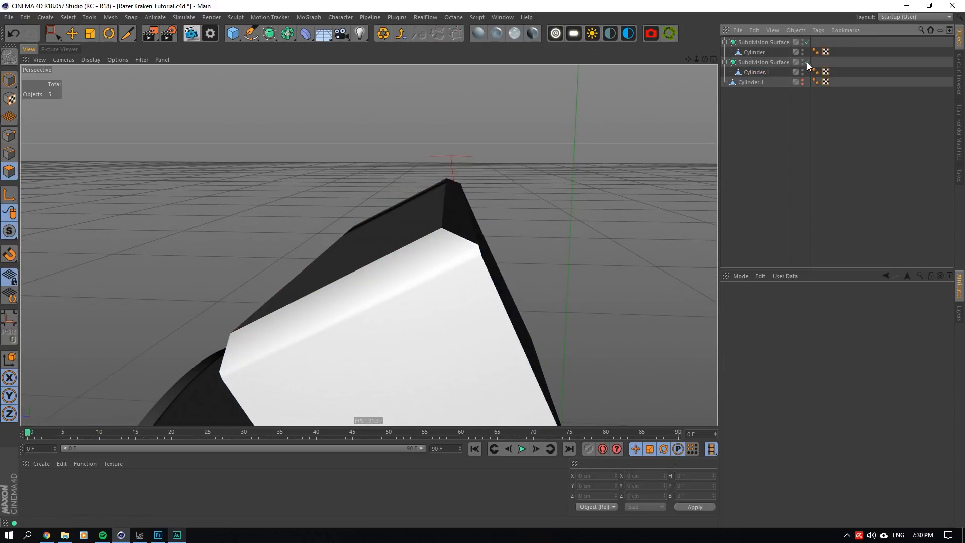
{"action": "left_click_drag", "start_coordinate": [369, 244], "coordinate": [369, 245], "text": "alt"}
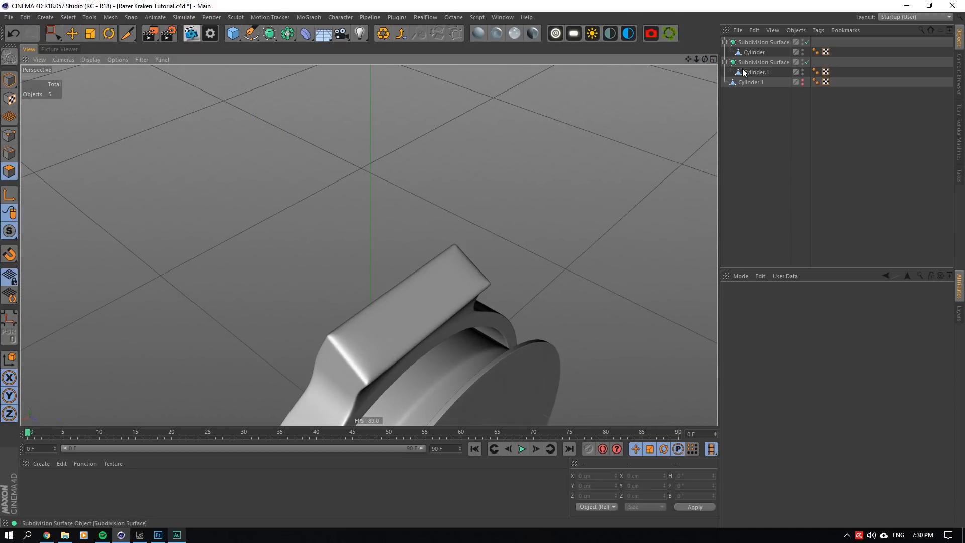
- Split the four raised end-face polygons into a separate object and move it out of the Subdivision Surface to the top hierarchy level
{"action": "left_click", "coordinate": [757, 72]}
{"action": "left_click", "coordinate": [807, 62]}
{"action": "scroll", "coordinate": [453, 332], "scroll_direction": "up", "scroll_amount": 3}
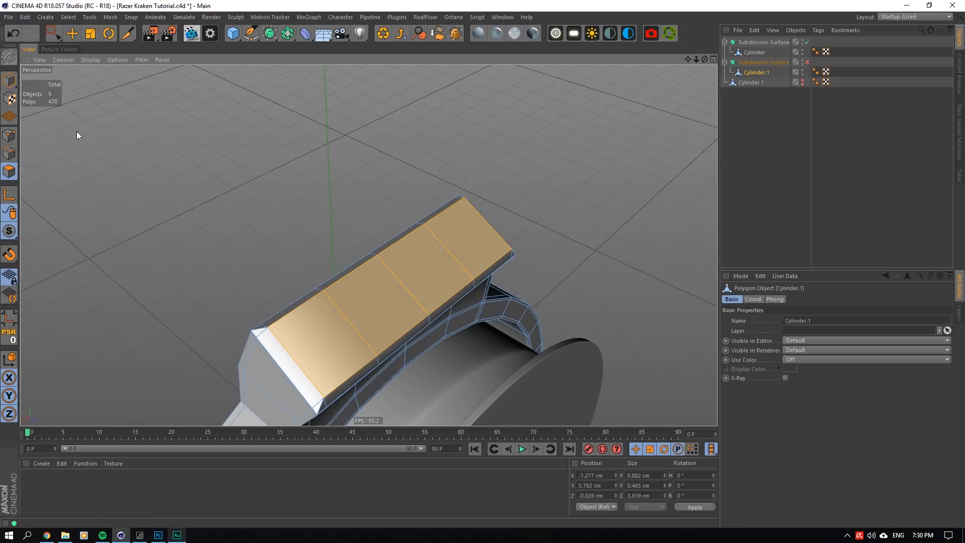
{"action": "left_click", "coordinate": [72, 33]}
{"action": "right_click", "coordinate": [368, 222]}
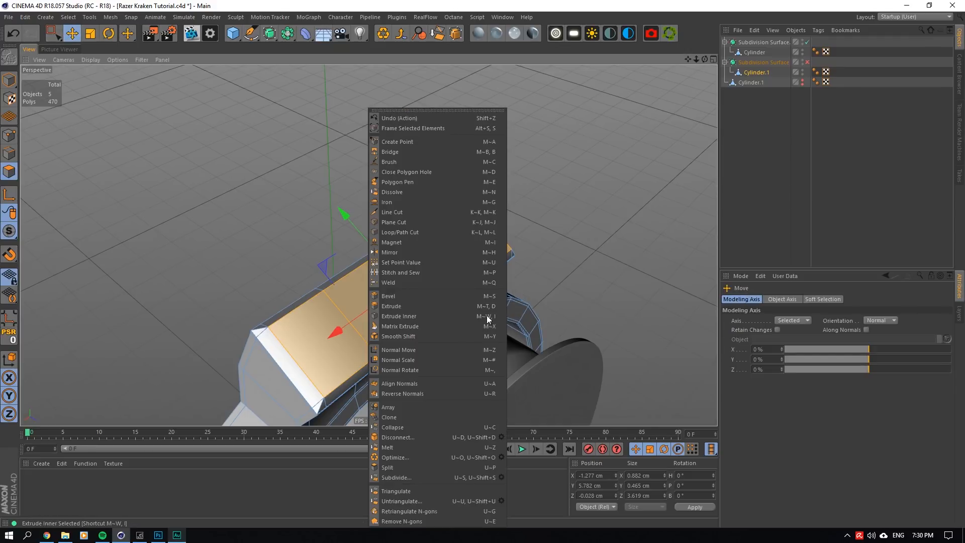
{"action": "left_click", "coordinate": [354, 2]}
{"action": "right_click", "coordinate": [511, 224]}
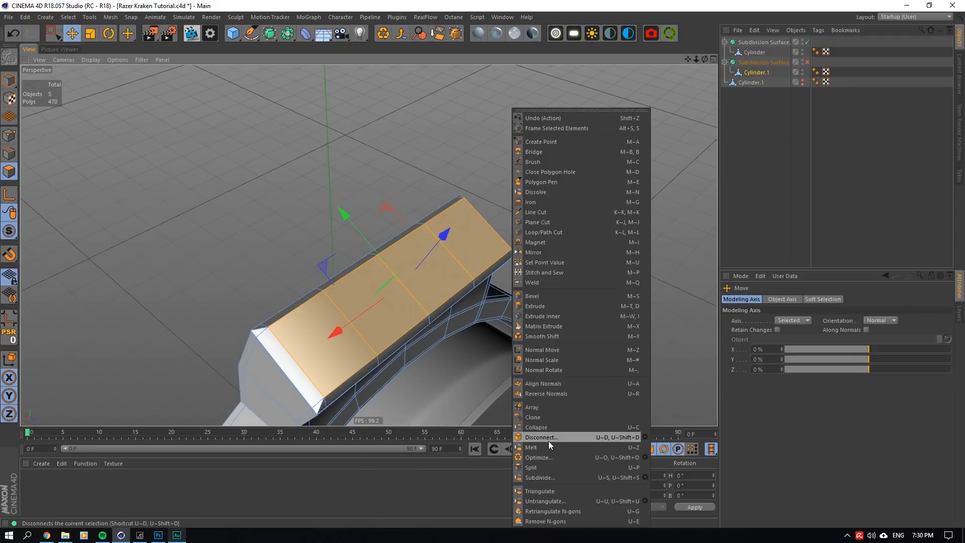
{"action": "left_click", "coordinate": [545, 468]}
{"action": "left_click", "coordinate": [755, 84]}
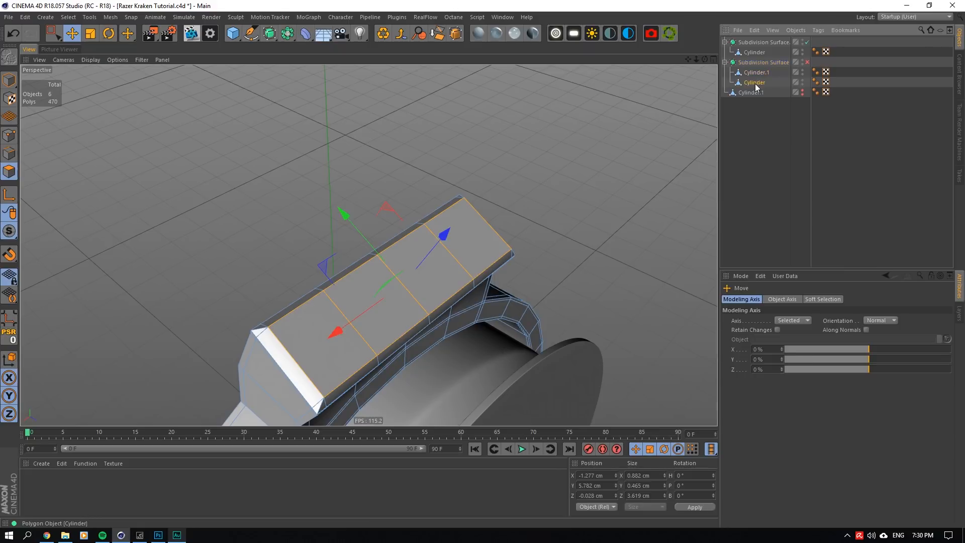
{"action": "left_click_drag", "start_coordinate": [758, 84], "coordinate": [752, 123]}
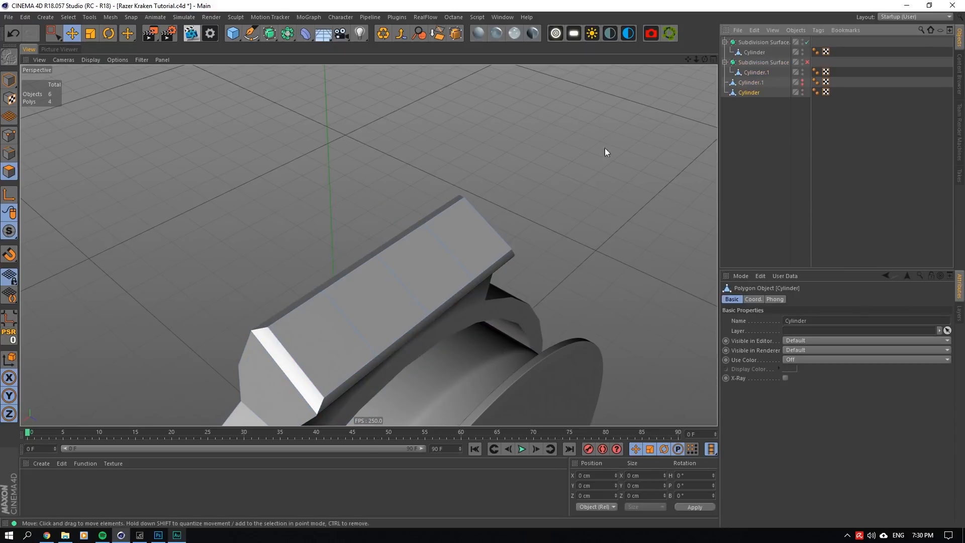
- Select all four polygons of the split-off piece and move them away from the arm to about X -1.588 cm, Y 6.372 cm
{"action": "left_click", "coordinate": [58, 34]}
{"action": "key", "text": "ctrl+a"}
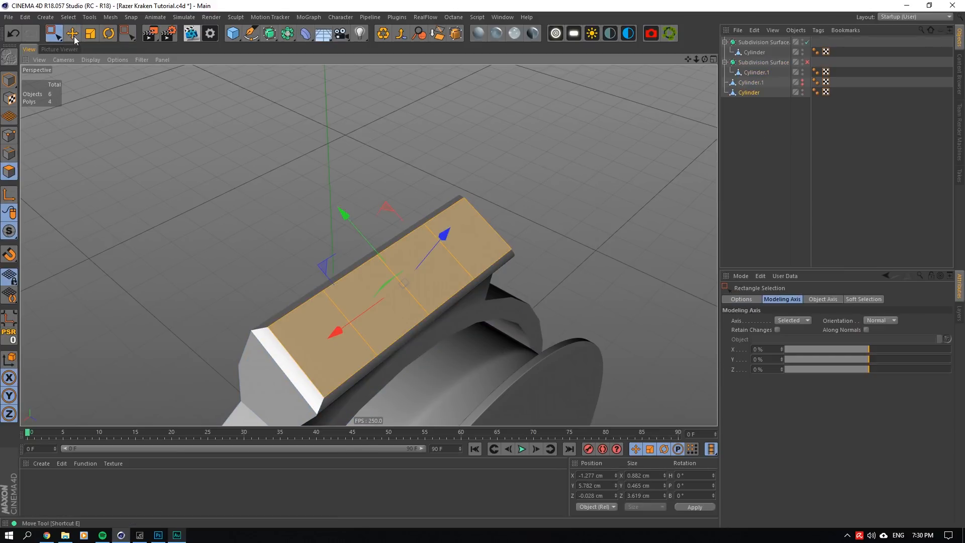
{"action": "left_click", "coordinate": [73, 35]}
{"action": "left_click_drag", "start_coordinate": [445, 232], "coordinate": [480, 221]}
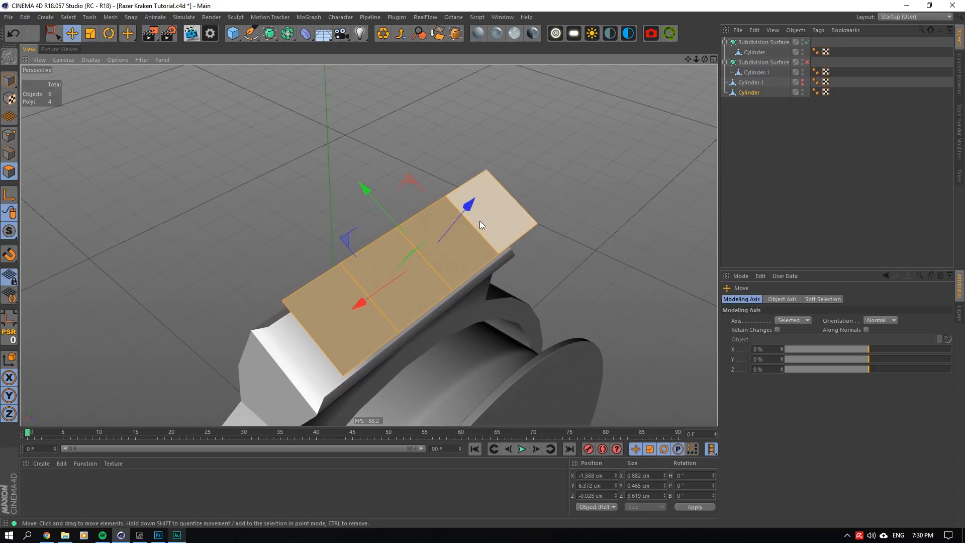
- Extrude the four polygons outward about 1.67 cm with Create Caps enabled to form a closed box
{"action": "right_click", "coordinate": [445, 272]}
{"action": "left_click", "coordinate": [494, 307]}
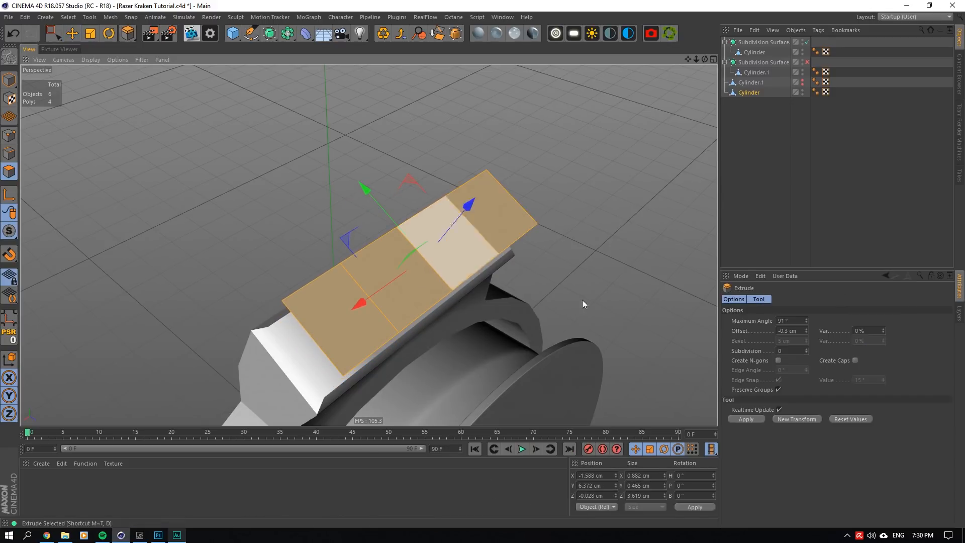
{"action": "left_click", "coordinate": [855, 360]}
{"action": "left_click_drag", "start_coordinate": [583, 296], "coordinate": [646, 297]}
{"action": "left_click_drag", "start_coordinate": [504, 277], "coordinate": [528, 277]}
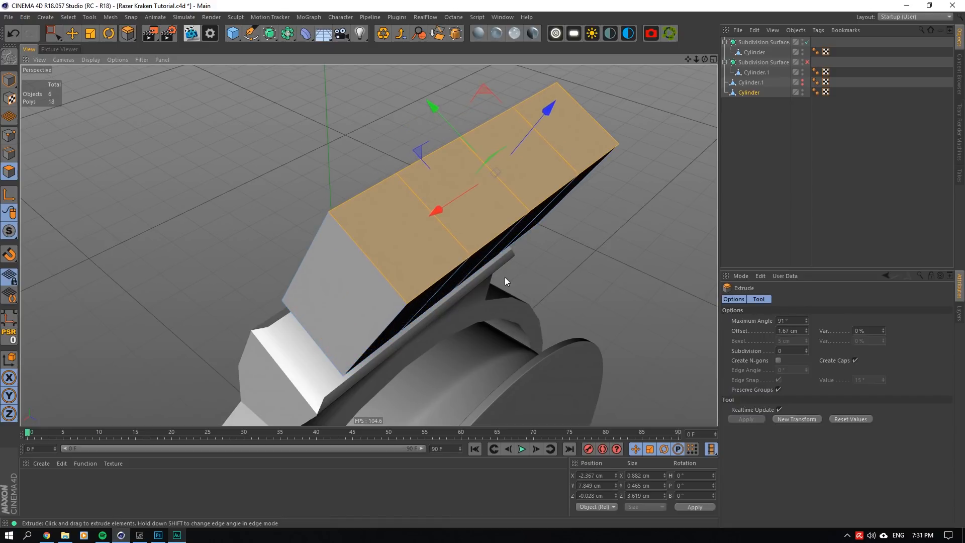
{"action": "mouse_move", "coordinate": [704, 61]}
{"action": "left_mouse_down"}
{"action": "mouse_move", "coordinate": [674, 66]}
{"action": "mouse_move", "coordinate": [701, 62]}
{"action": "left_mouse_up"}
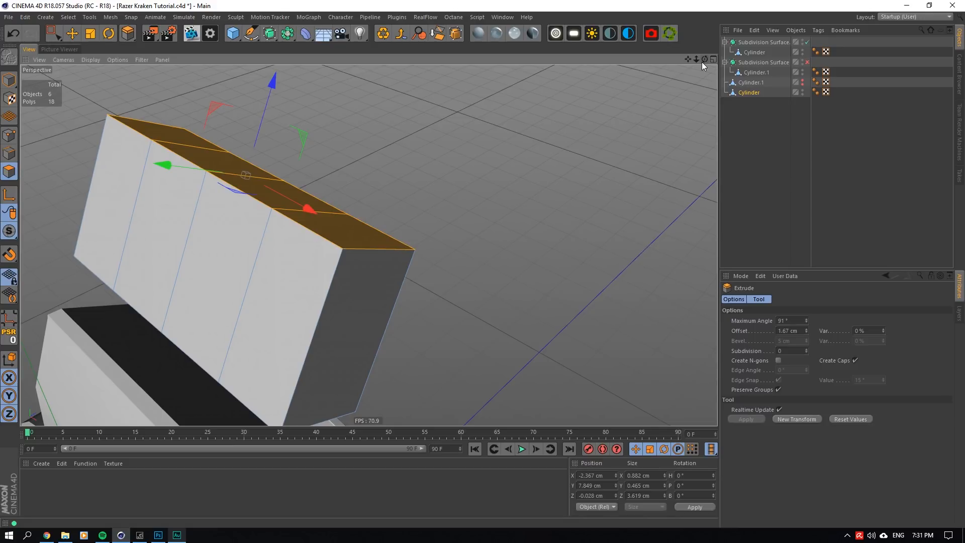
- Set the box's extrusion offset to 1.9 cm
{"action": "double_click", "coordinate": [790, 330]}
{"action": "type", "text": "1.9"}
{"action": "left_click", "coordinate": [796, 321]}
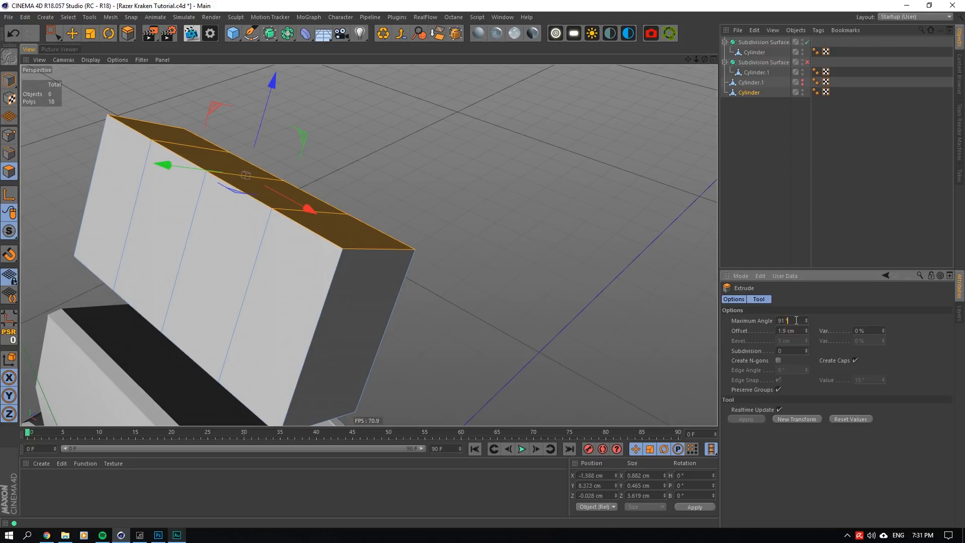
{"action": "scroll", "coordinate": [412, 240], "scroll_direction": "down", "scroll_amount": 3}
{"action": "scroll", "coordinate": [308, 255], "scroll_direction": "up", "scroll_amount": 3}
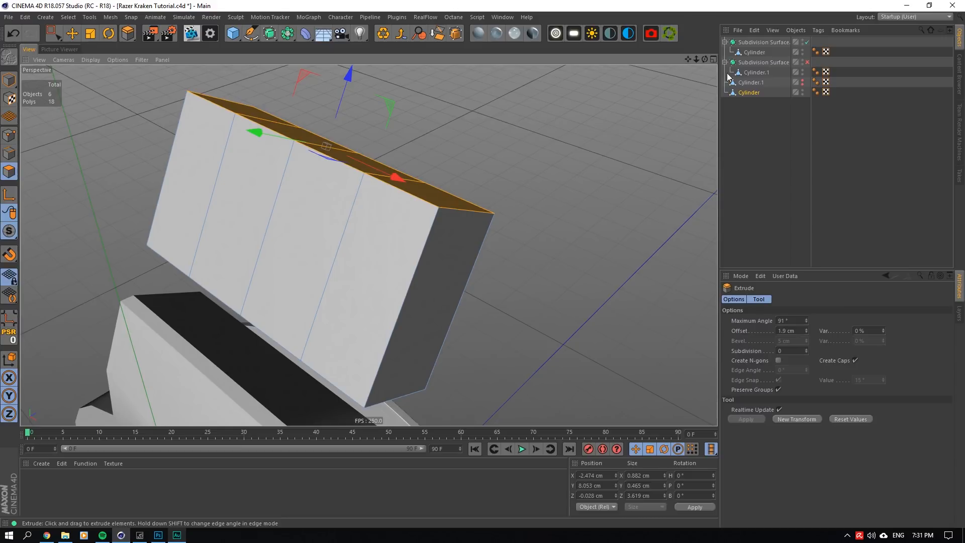
- Ring-select the polygons around the box's sides and extrude them outward 0.1 cm
{"action": "left_click_drag", "start_coordinate": [705, 60], "coordinate": [594, 88]}
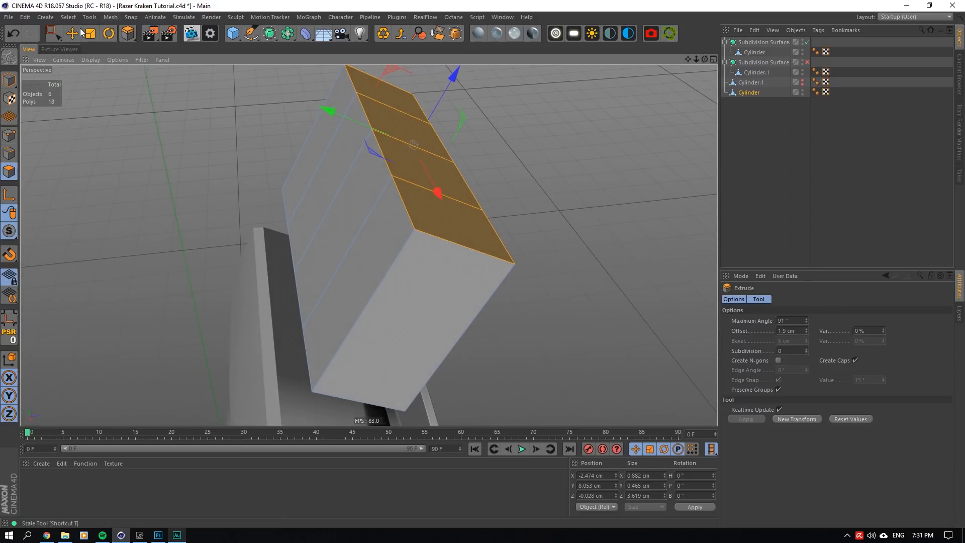
{"action": "left_click", "coordinate": [68, 17]}
{"action": "left_click", "coordinate": [104, 118]}
{"action": "left_click", "coordinate": [339, 247]}
{"action": "right_click", "coordinate": [470, 311]}
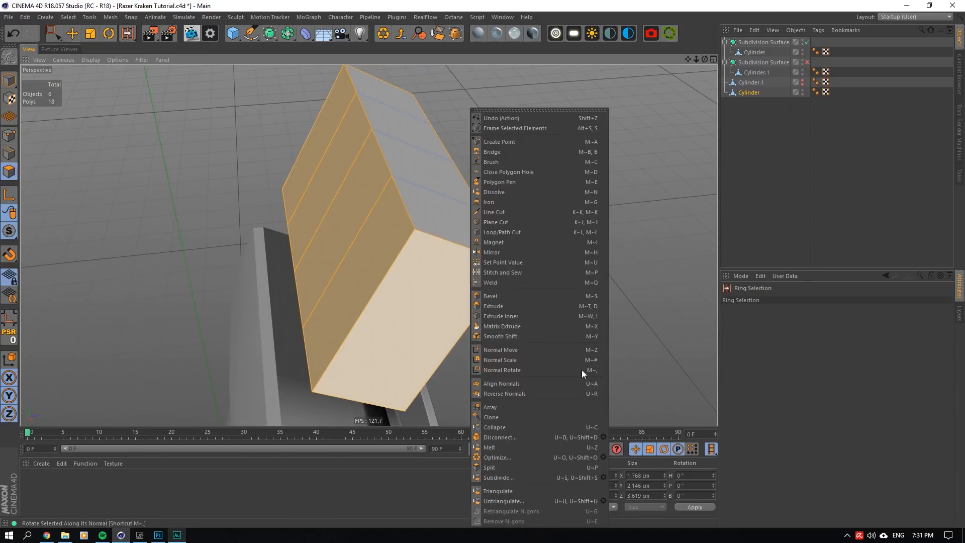
{"action": "left_click", "coordinate": [507, 309]}
{"action": "left_click_drag", "start_coordinate": [508, 307], "coordinate": [535, 307]}
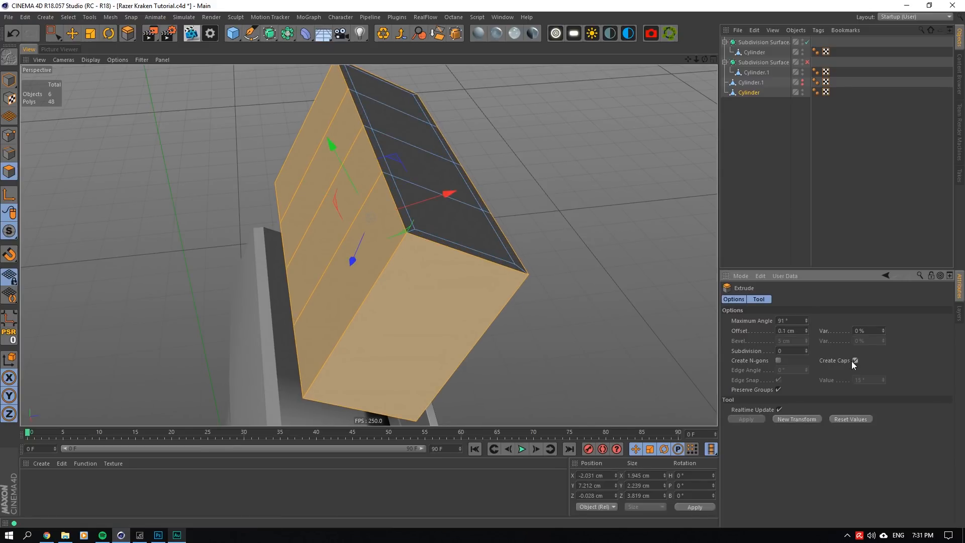
- Ring-select the hidden polygons inside the box's shell and delete them
{"action": "left_click_drag", "start_coordinate": [705, 60], "coordinate": [777, 5]}
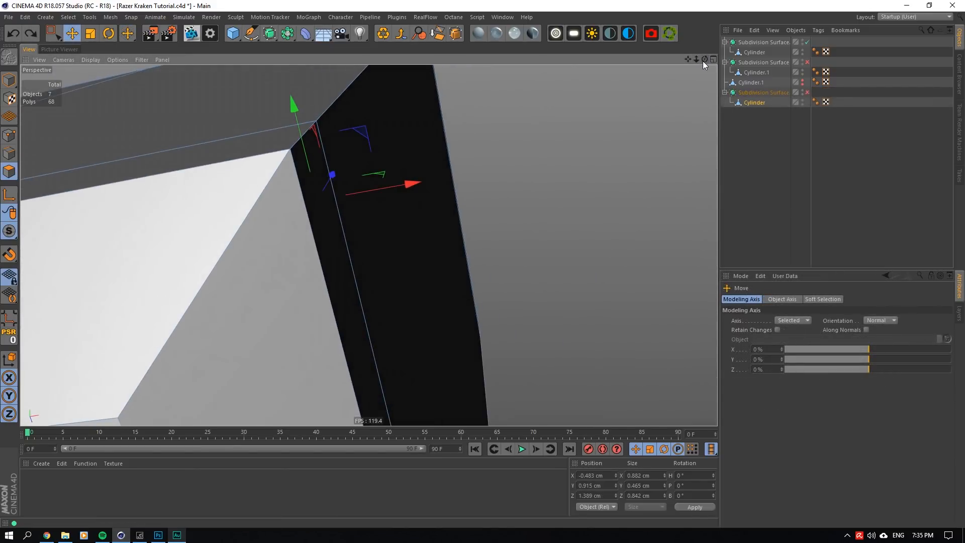
{"action": "left_click", "coordinate": [519, 193]}
{"action": "left_click_drag", "start_coordinate": [705, 61], "coordinate": [523, 158]}
{"action": "left_click_drag", "start_coordinate": [705, 59], "coordinate": [689, 35]}
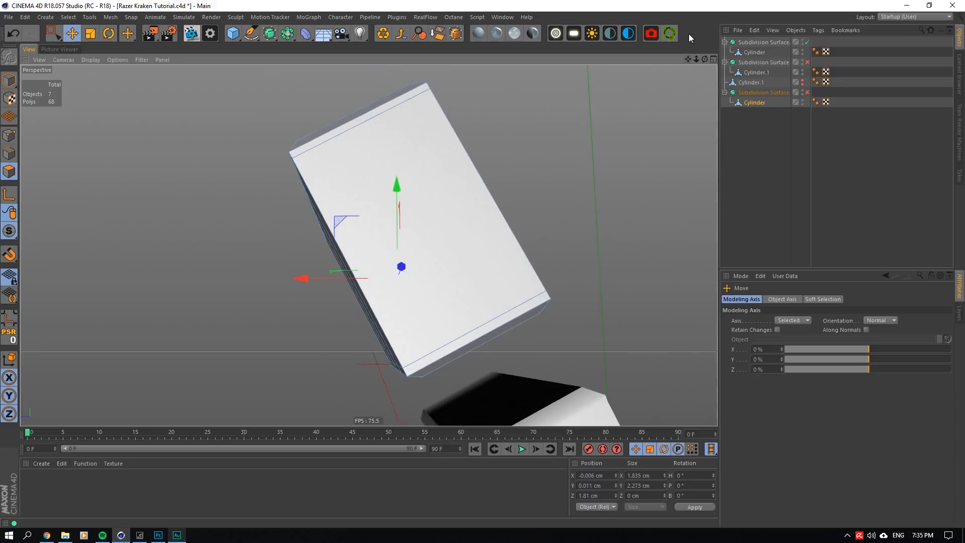
{"action": "scroll", "coordinate": [424, 220], "scroll_direction": "up", "scroll_amount": 8}
{"action": "scroll", "coordinate": [362, 297], "scroll_direction": "down", "scroll_amount": 3}
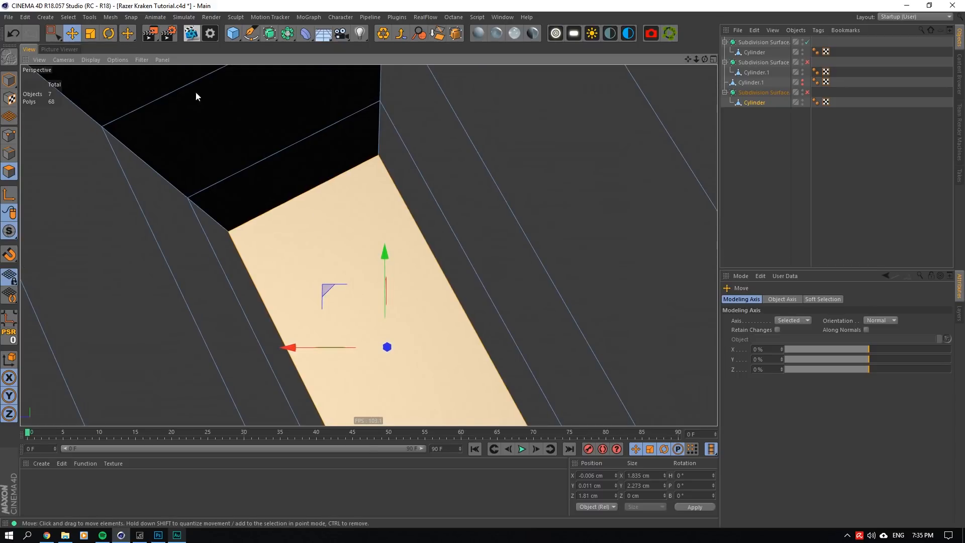
{"action": "left_click", "coordinate": [68, 17]}
{"action": "left_click", "coordinate": [96, 98]}
{"action": "left_click", "coordinate": [472, 175]}
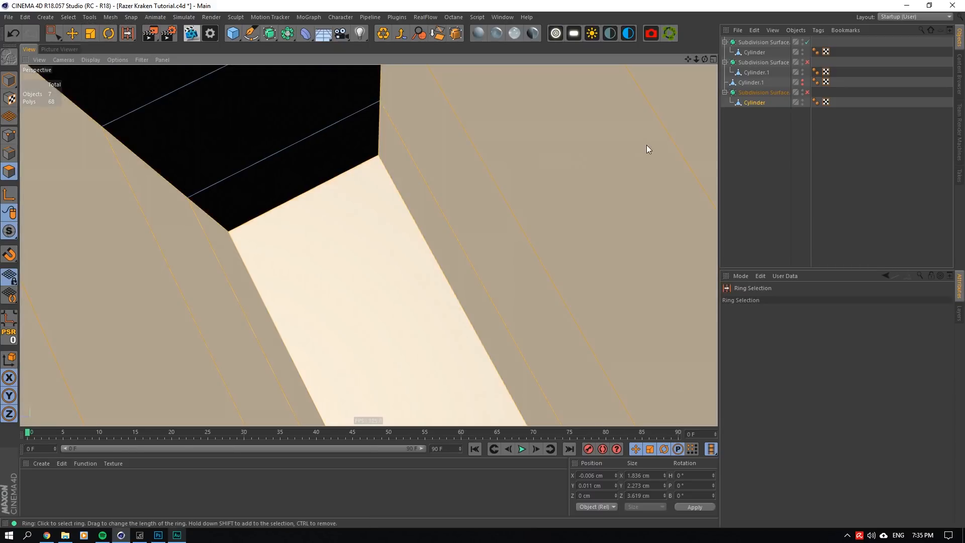
{"action": "key", "text": "Delete"}
- Add two lengthwise loop cuts to the box, about 8% in from its long edges, with Symmetrical Cut enabled
{"action": "left_click_drag", "start_coordinate": [705, 59], "coordinate": [684, 60]}
{"action": "left_click_drag", "start_coordinate": [688, 59], "coordinate": [681, 65]}
{"action": "right_click", "coordinate": [475, 108]}
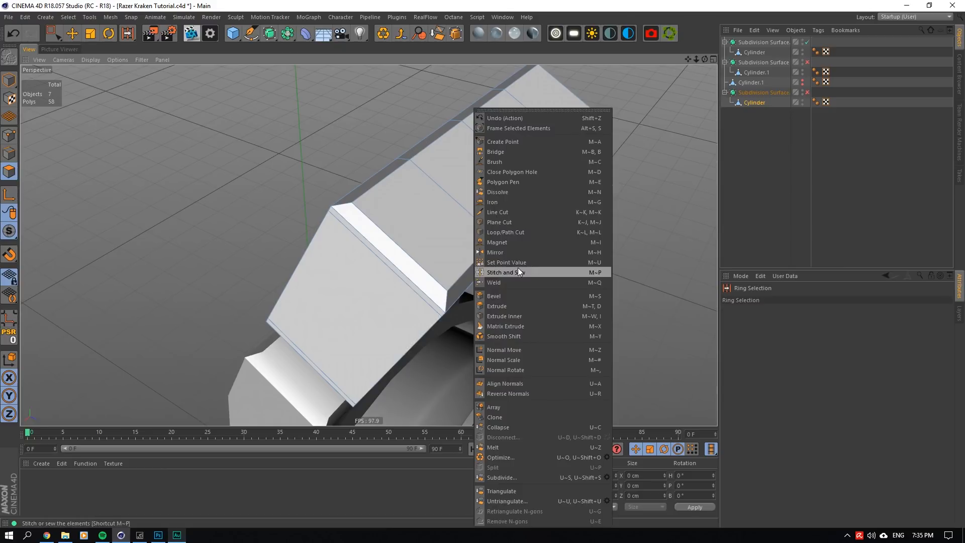
{"action": "left_click", "coordinate": [514, 230]}
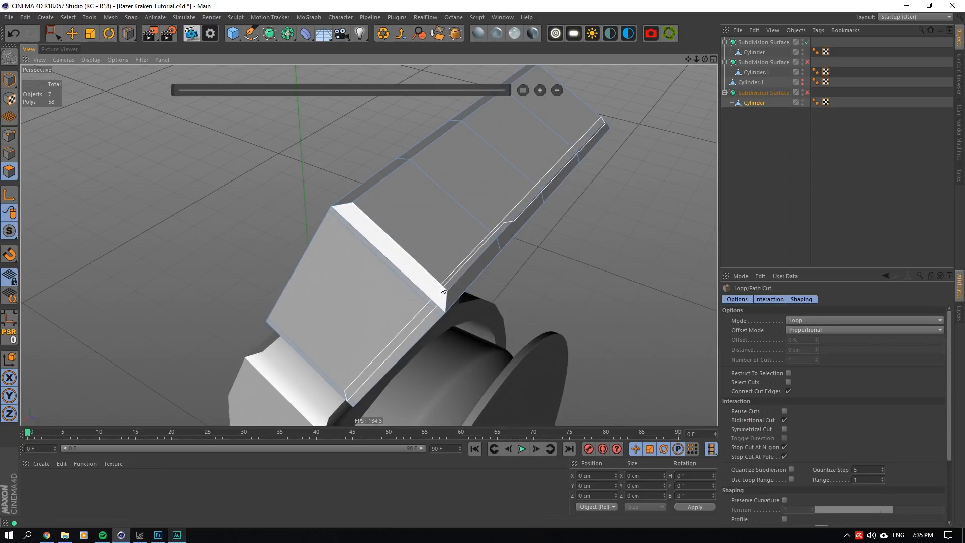
{"action": "left_click", "coordinate": [441, 284]}
{"action": "key", "text": "ctrl+z"}
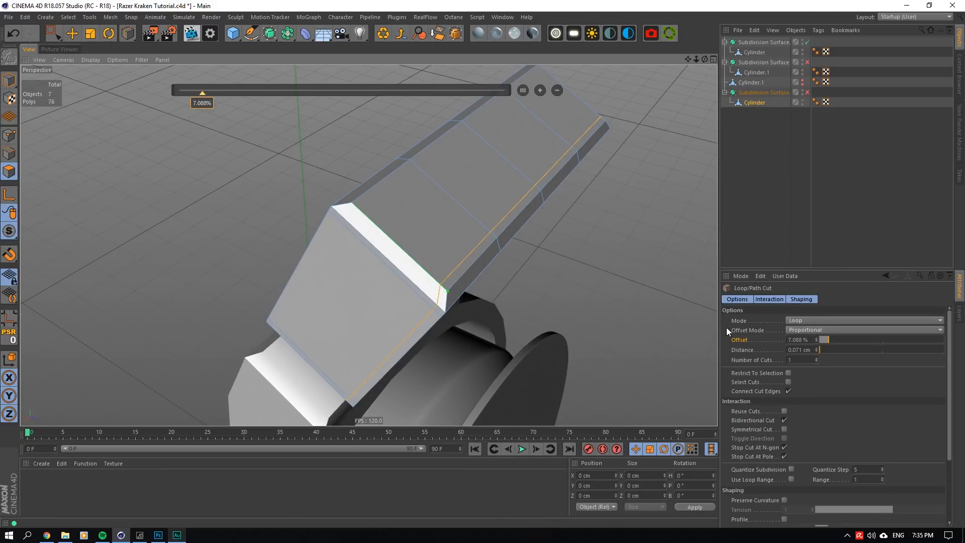
{"action": "left_click", "coordinate": [785, 429]}
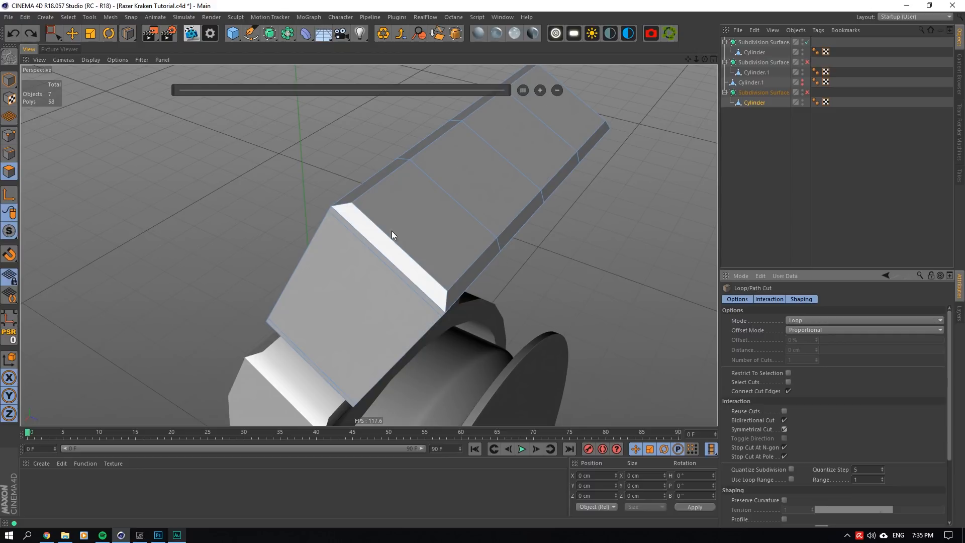
{"action": "left_click", "coordinate": [361, 210]}
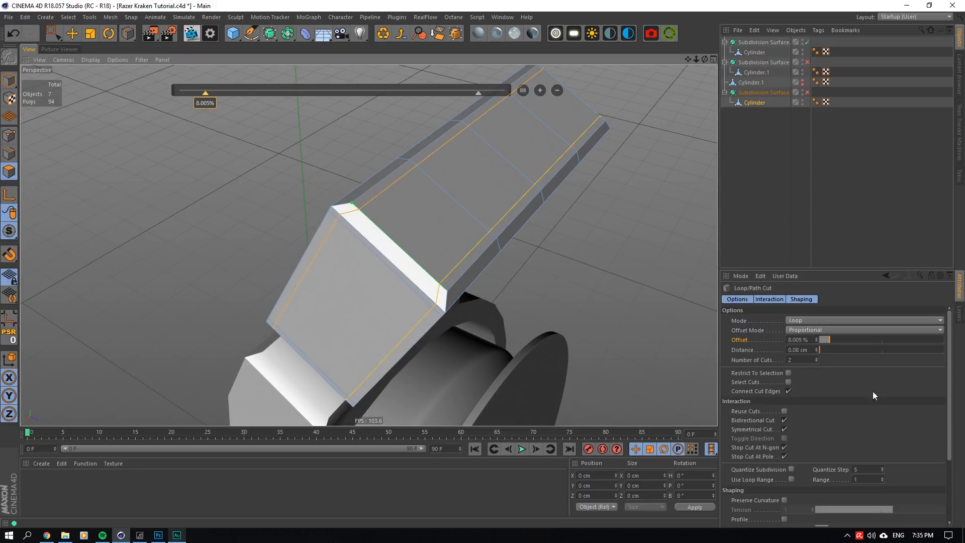
- Turn off Symmetrical Cut and add one crosswise loop near each end of the box, about 13.5% in
{"action": "left_click", "coordinate": [785, 430]}
{"action": "left_click", "coordinate": [361, 198]}
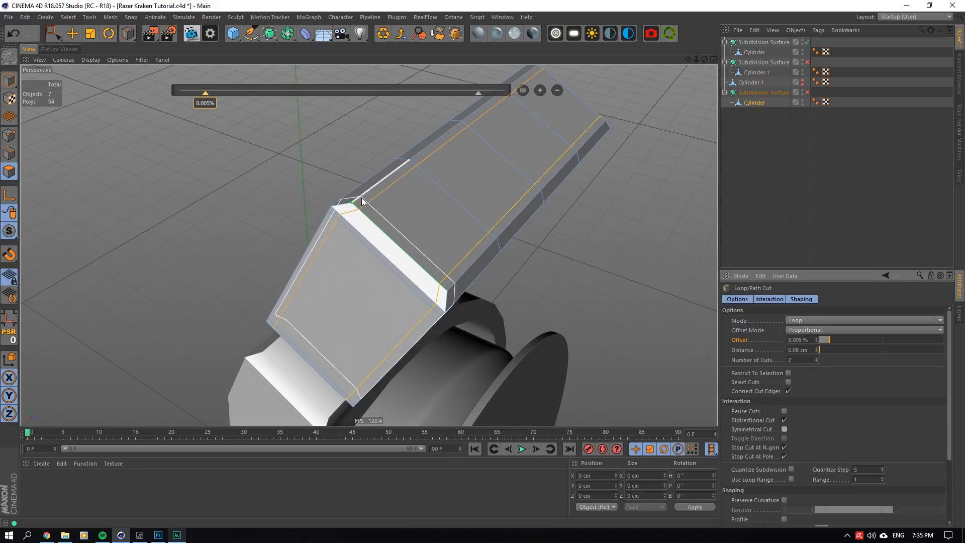
{"action": "left_click_drag", "start_coordinate": [705, 59], "coordinate": [603, 76]}
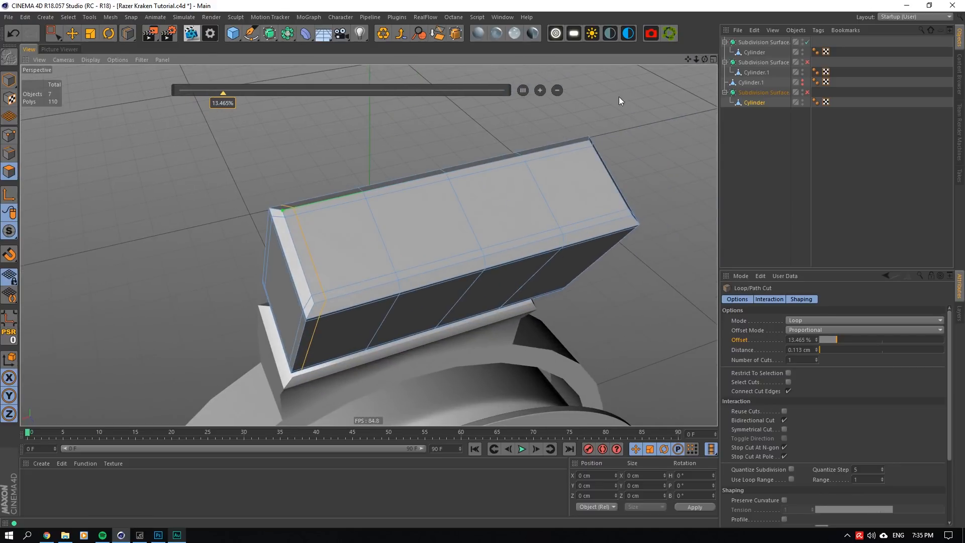
{"action": "left_click", "coordinate": [583, 145]}
{"action": "left_click", "coordinate": [782, 139]}
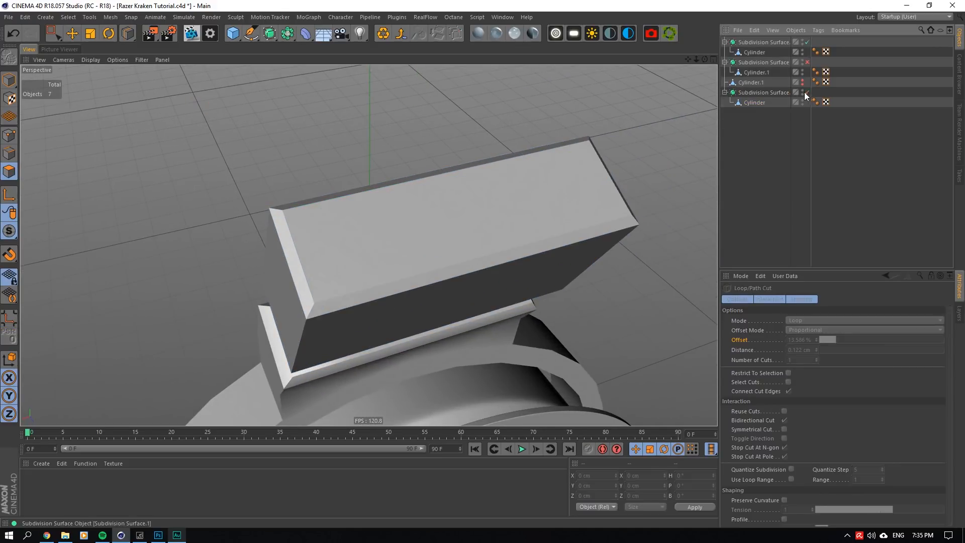
- Turn on the Subdivision Surfaces of the new box and the headband arm and inspect the smoothed headset from several sides
{"action": "left_click", "coordinate": [808, 93]}
{"action": "left_click_drag", "start_coordinate": [705, 60], "coordinate": [583, 63]}
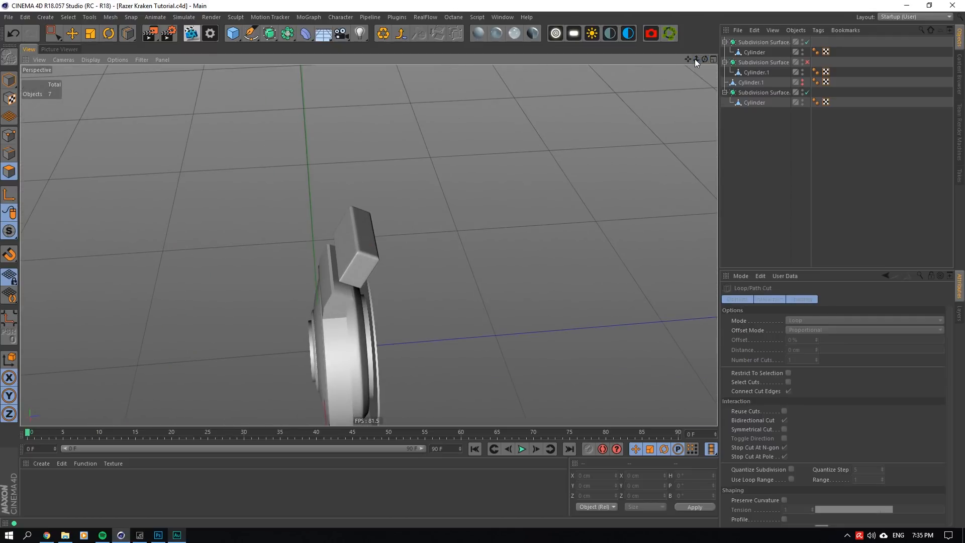
{"action": "left_click_drag", "start_coordinate": [695, 59], "coordinate": [656, 109]}
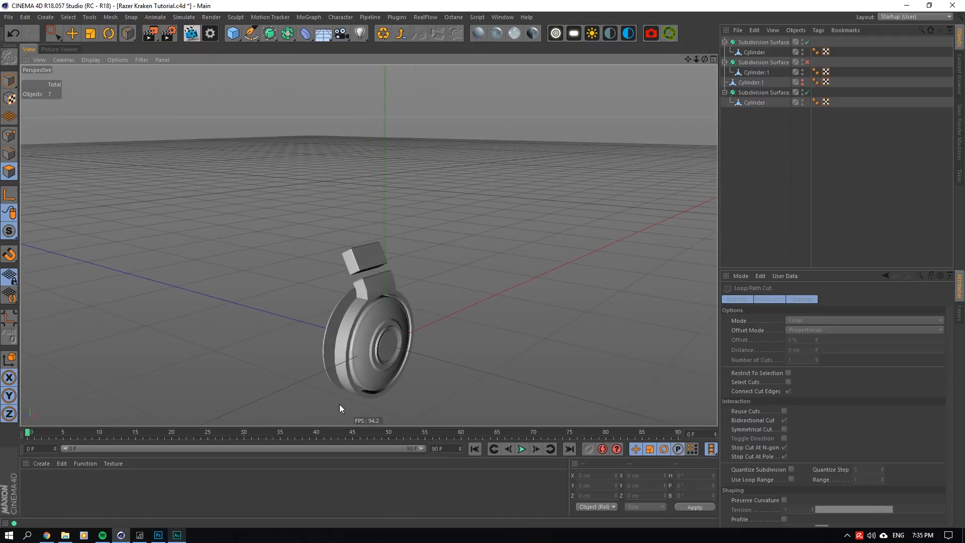
{"action": "scroll", "coordinate": [340, 404], "scroll_direction": "up", "scroll_amount": 3}
{"action": "left_click_drag", "start_coordinate": [705, 60], "coordinate": [685, 76]}
{"action": "scroll", "coordinate": [374, 253], "scroll_direction": "up", "scroll_amount": 3}
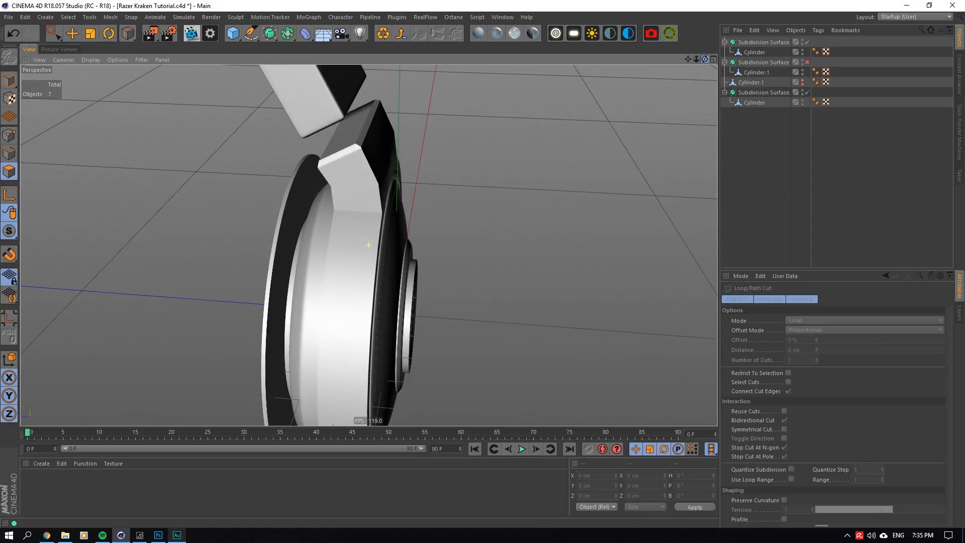
{"action": "left_click_drag", "start_coordinate": [705, 59], "coordinate": [703, 60]}
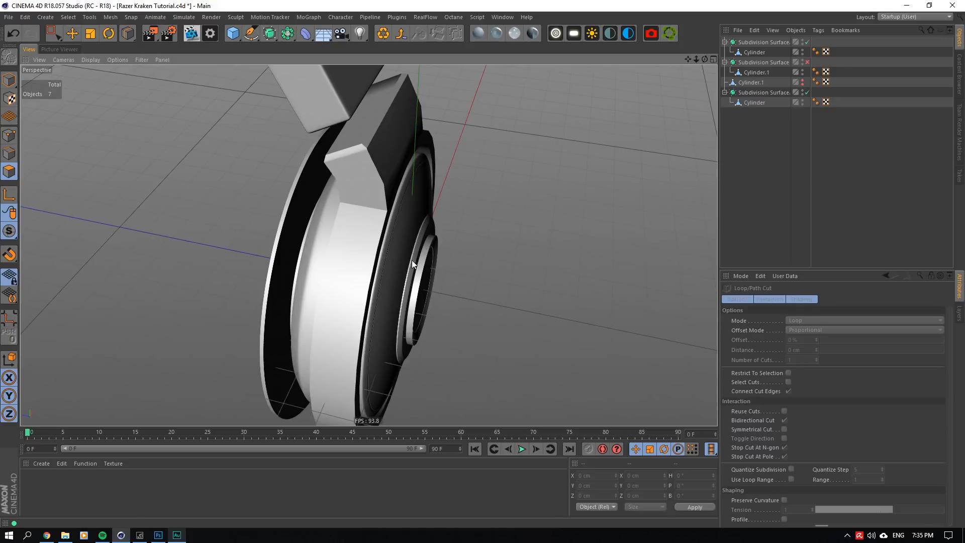
{"action": "left_click", "coordinate": [807, 62]}
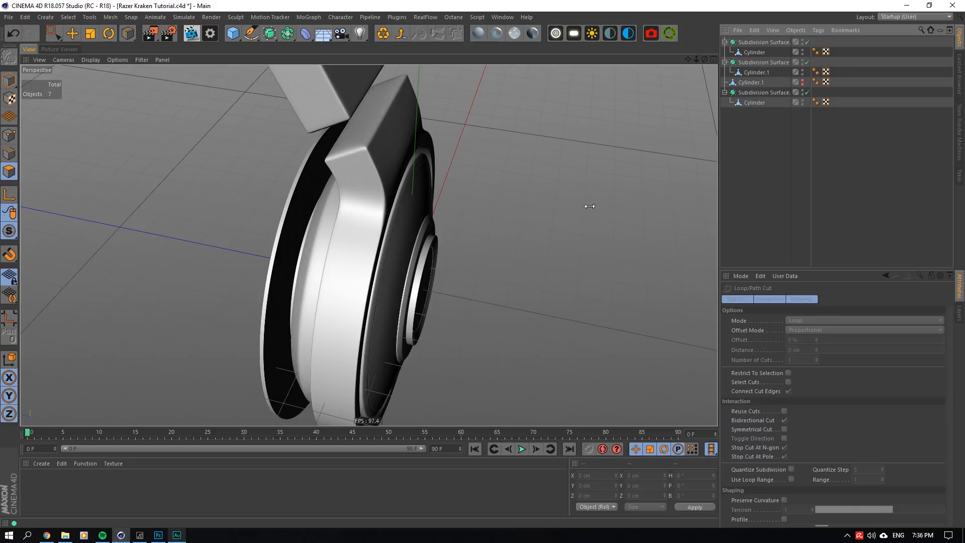
{"action": "left_click_drag", "start_coordinate": [705, 59], "coordinate": [692, 60]}
{"action": "left_click_drag", "start_coordinate": [688, 59], "coordinate": [694, 60]}
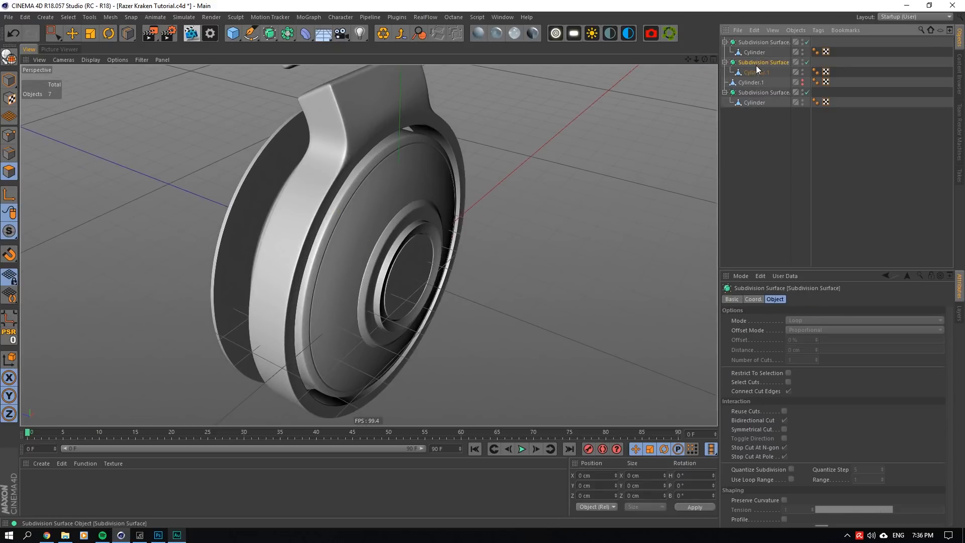
- Select the ear-cup's Cylinder mesh, turn off its Subdivision Surface and inspect its polygon structure
{"action": "left_click", "coordinate": [756, 72]}
{"action": "left_click", "coordinate": [751, 51]}
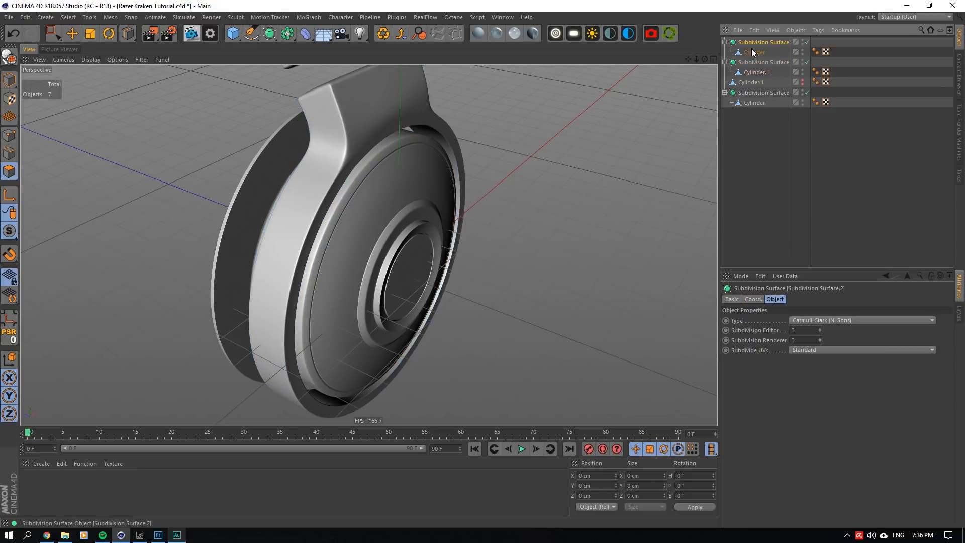
{"action": "left_click", "coordinate": [807, 42]}
{"action": "scroll", "coordinate": [361, 201], "scroll_direction": "up", "scroll_amount": 3}
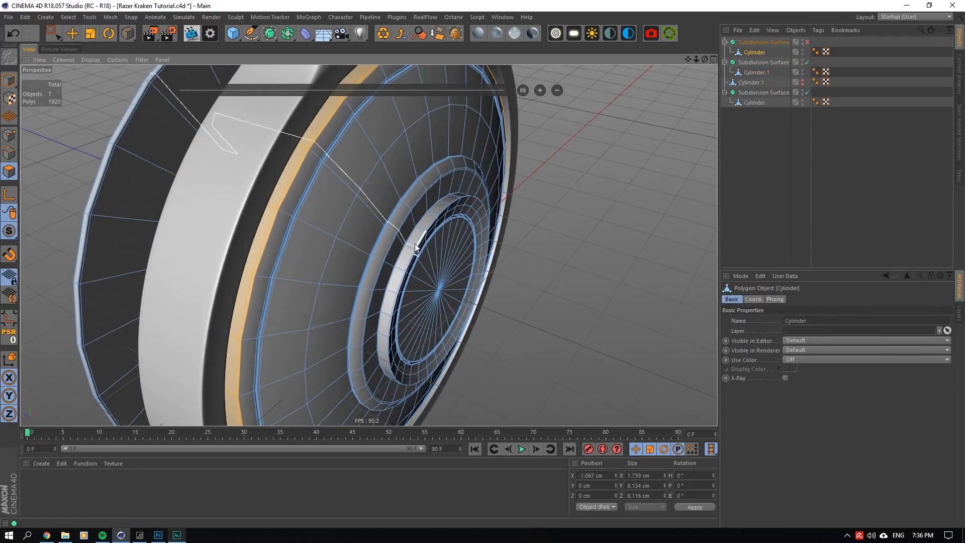
{"action": "key", "text": "e"}
{"action": "left_click_drag", "start_coordinate": [704, 60], "coordinate": [382, 132]}
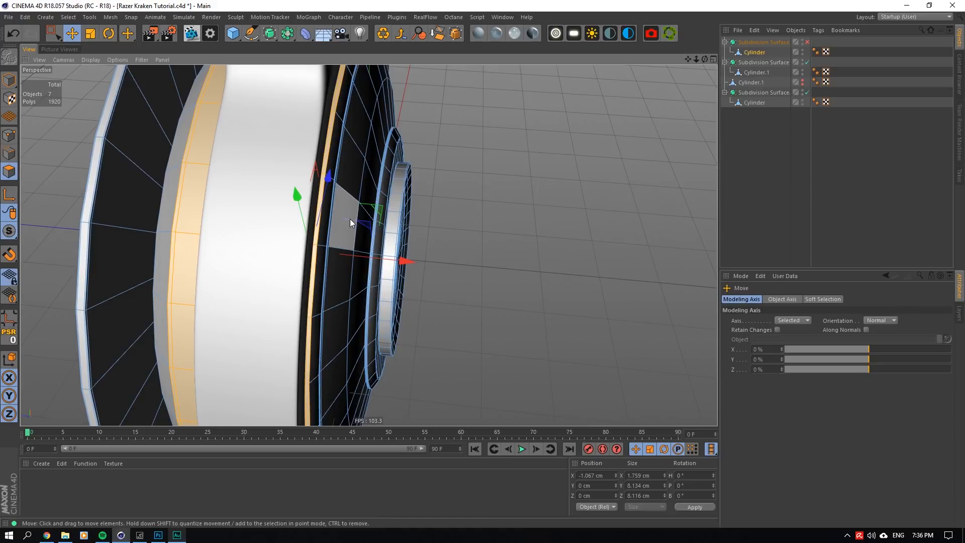
{"action": "left_click_drag", "start_coordinate": [705, 60], "coordinate": [704, 59]}
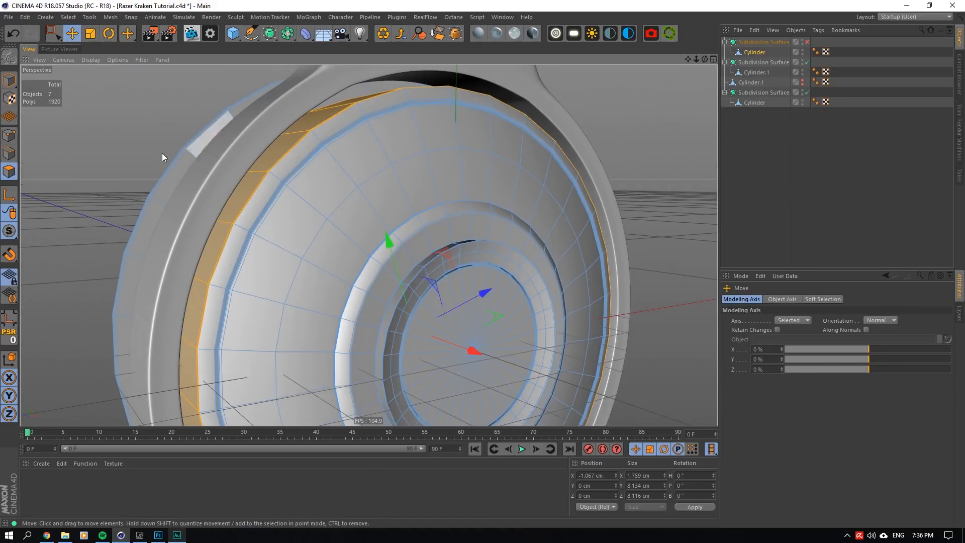
- In polygon mode, use Ring Selection to select the edge ring along the ear-cup's outer groove
{"action": "left_click", "coordinate": [10, 154]}
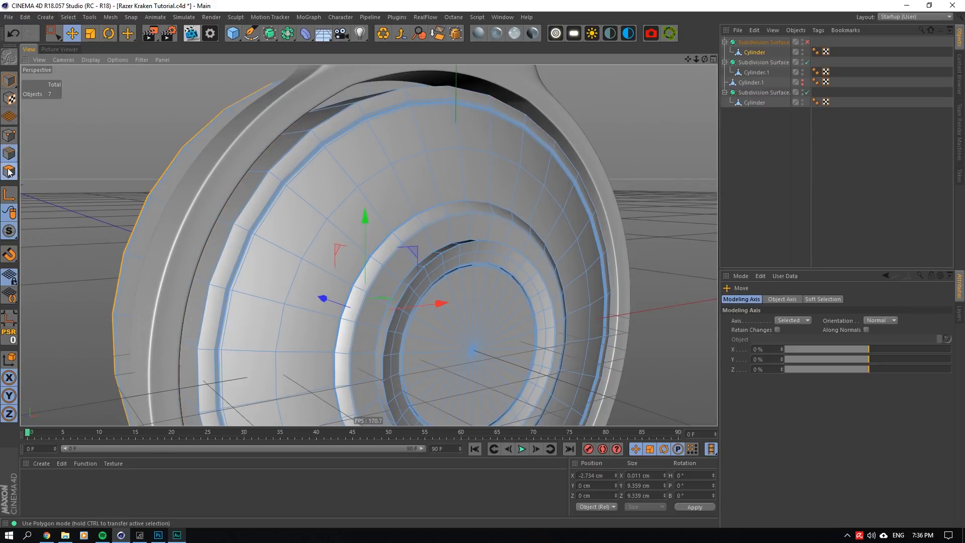
{"action": "left_click", "coordinate": [10, 172]}
{"action": "left_click", "coordinate": [68, 17]}
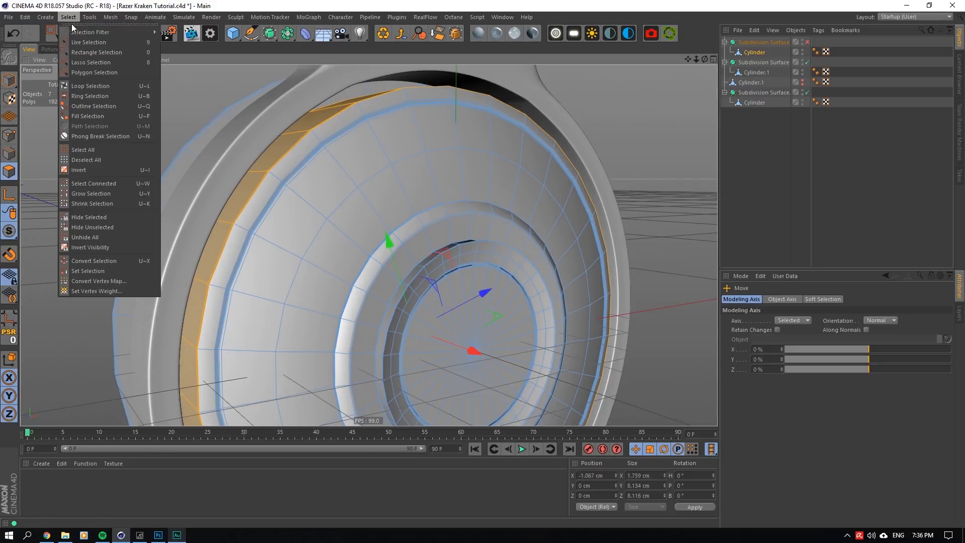
{"action": "left_click", "coordinate": [79, 95]}
{"action": "scroll", "coordinate": [321, 116], "scroll_direction": "up", "scroll_amount": 5}
{"action": "scroll", "coordinate": [321, 170], "scroll_direction": "up", "scroll_amount": 8}
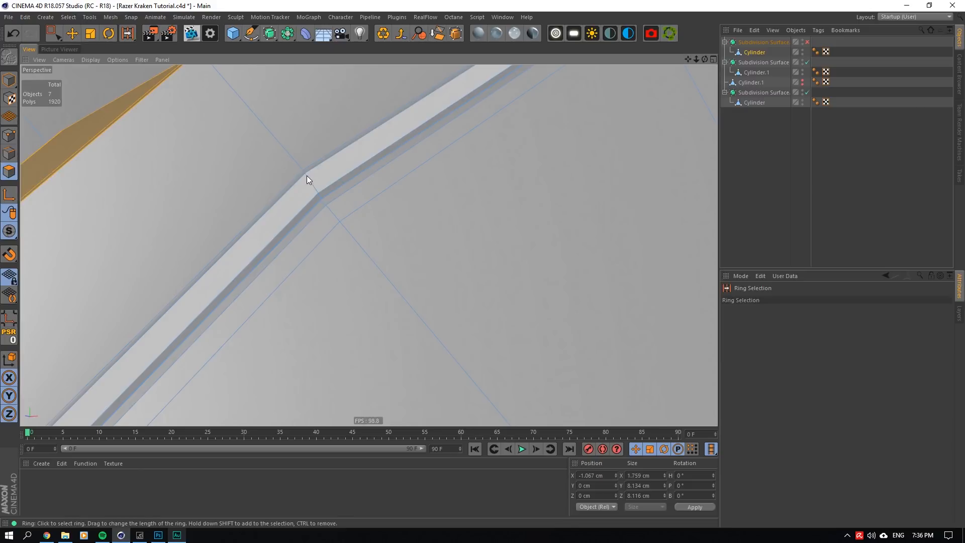
{"action": "left_click", "coordinate": [303, 173]}
{"action": "scroll", "coordinate": [367, 216], "scroll_direction": "down", "scroll_amount": 12}
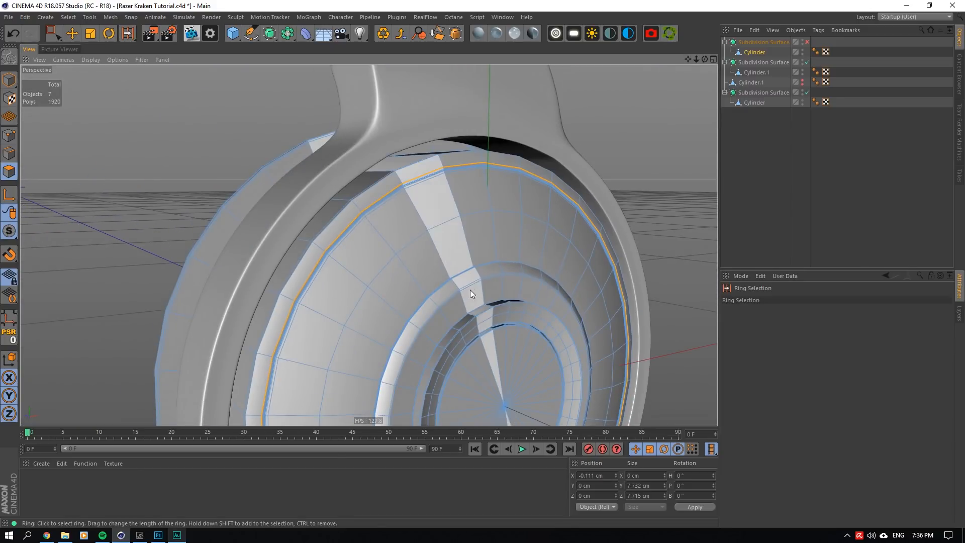
- Ring-select the edge around the base of the ear-cup's central hub and fill-select all hub polygons inside it
{"action": "scroll", "coordinate": [426, 302], "scroll_direction": "up", "scroll_amount": 5}
{"action": "scroll", "coordinate": [425, 301], "scroll_direction": "up", "scroll_amount": 10}
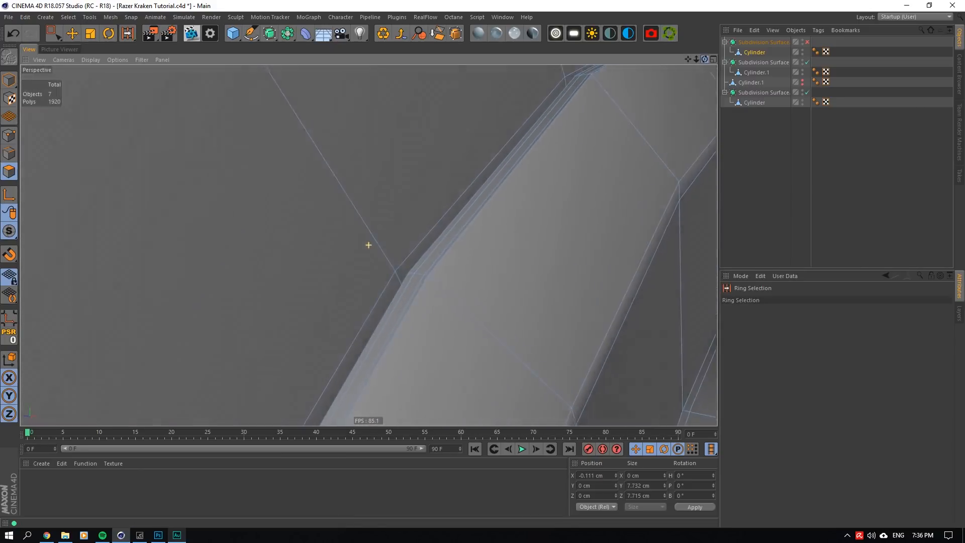
{"action": "left_click_drag", "start_coordinate": [368, 245], "coordinate": [358, 293], "text": "alt"}
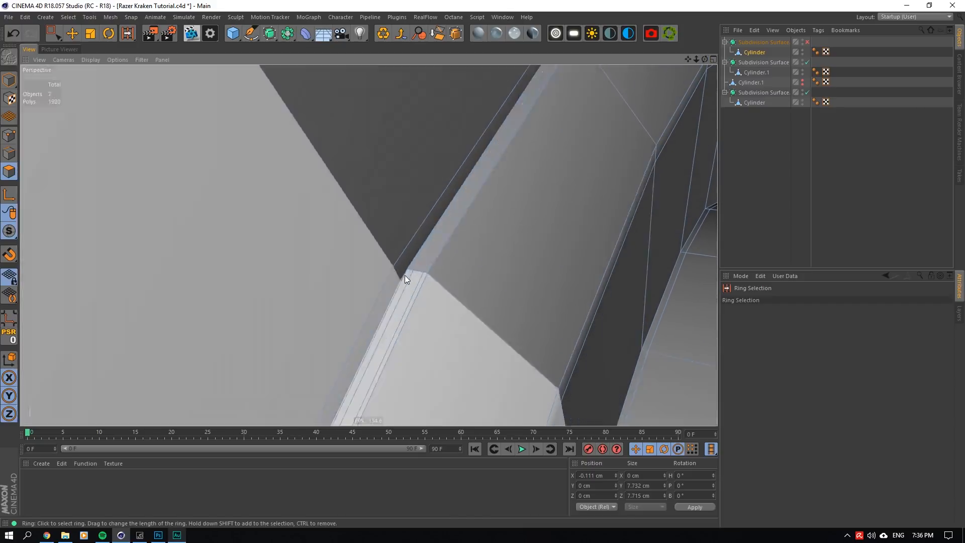
{"action": "left_click", "coordinate": [395, 273]}
{"action": "scroll", "coordinate": [429, 287], "scroll_direction": "down", "scroll_amount": 6}
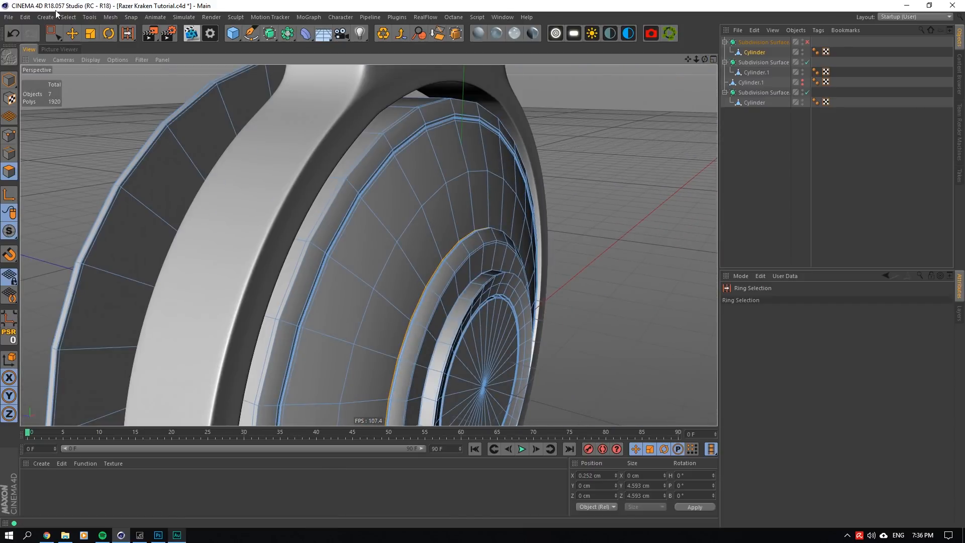
{"action": "left_click", "coordinate": [69, 16]}
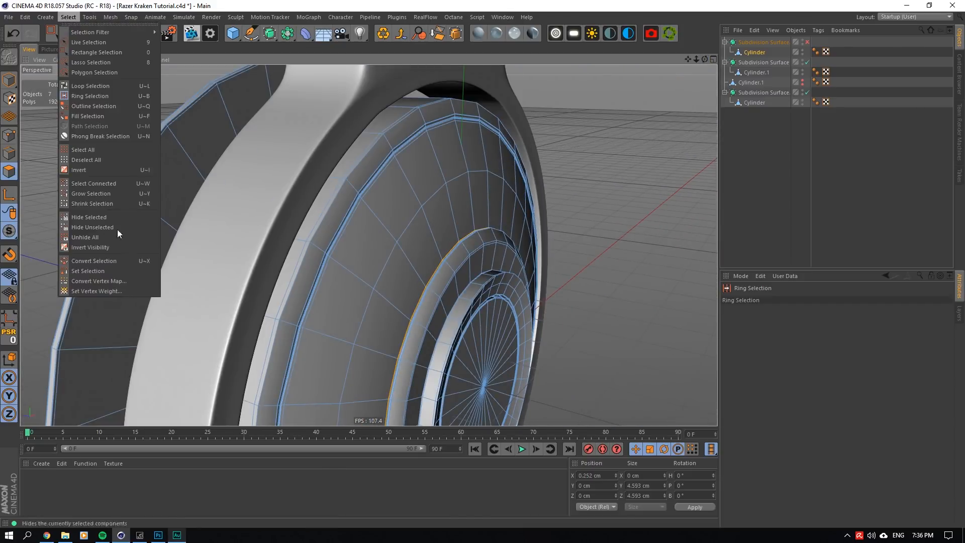
{"action": "left_click", "coordinate": [104, 117]}
{"action": "left_click", "coordinate": [477, 300]}
- Move the selected hub polygons outward along the ear-cup's axis by about 0.35 cm
{"action": "left_click_drag", "start_coordinate": [705, 59], "coordinate": [678, 83]}
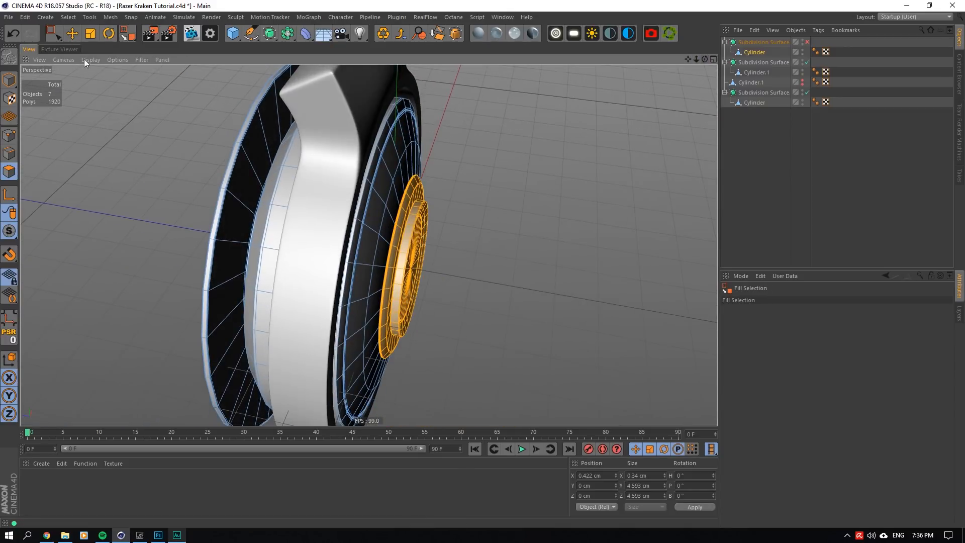
{"action": "left_click", "coordinate": [72, 33]}
{"action": "left_click_drag", "start_coordinate": [512, 295], "coordinate": [516, 287]}
{"action": "scroll", "coordinate": [398, 202], "scroll_direction": "up", "scroll_amount": 3}
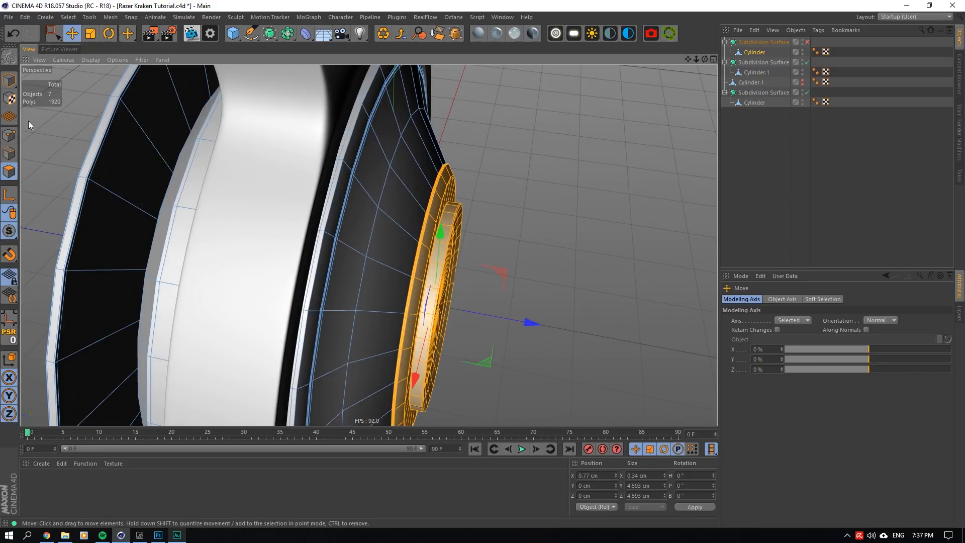
- Select the edge loop midway across the domed face and move it outward by about 0.12 cm
{"action": "left_click", "coordinate": [9, 153]}
{"action": "double_click", "coordinate": [390, 196]}
{"action": "left_click_drag", "start_coordinate": [482, 313], "coordinate": [498, 318]}
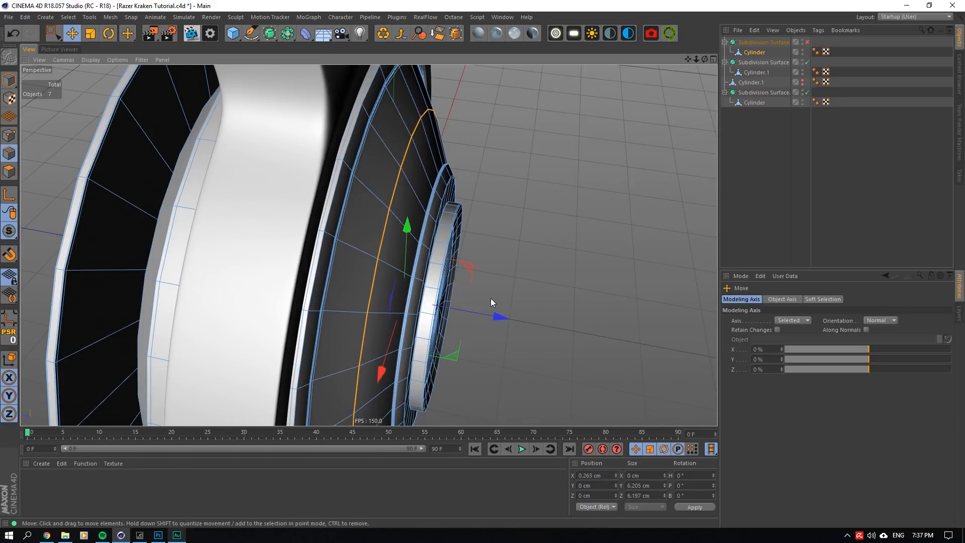
{"action": "left_click_drag", "start_coordinate": [609, 119], "coordinate": [502, 297], "text": "alt"}
- Return to the hub polygon selection and move it outward by a further 0.13 cm or so
{"action": "left_click", "coordinate": [9, 172]}
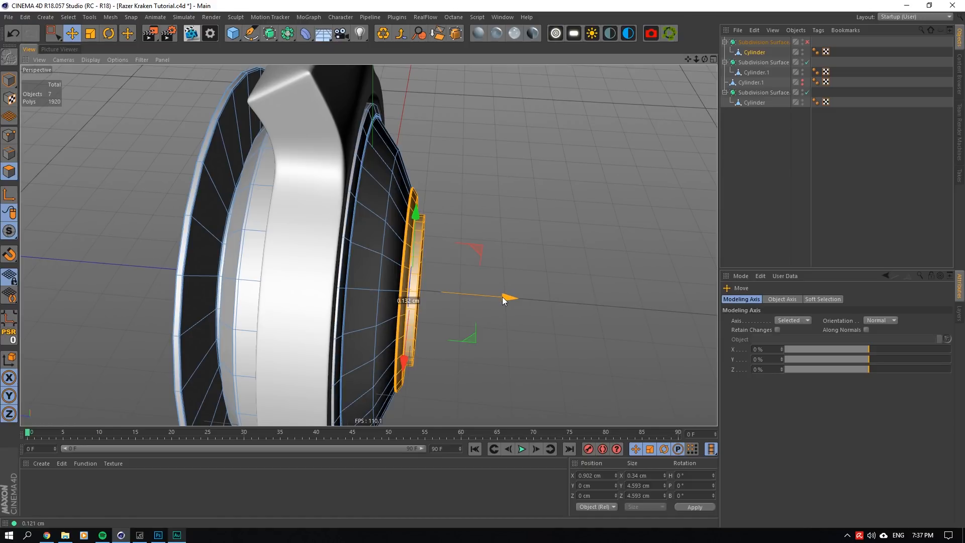
{"action": "left_click_drag", "start_coordinate": [502, 296], "coordinate": [486, 295]}
{"action": "left_click", "coordinate": [11, 154]}
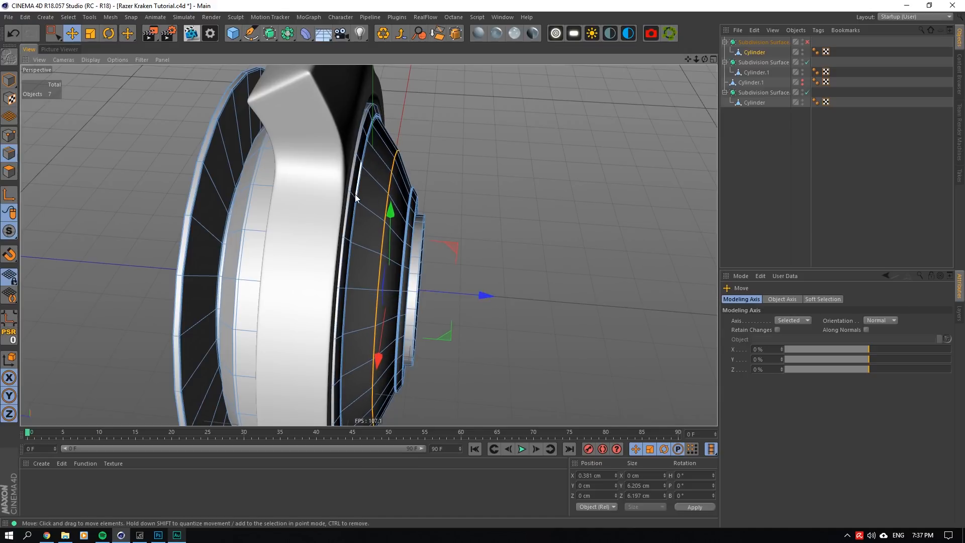
{"action": "scroll", "coordinate": [365, 196], "scroll_direction": "up", "scroll_amount": 3}
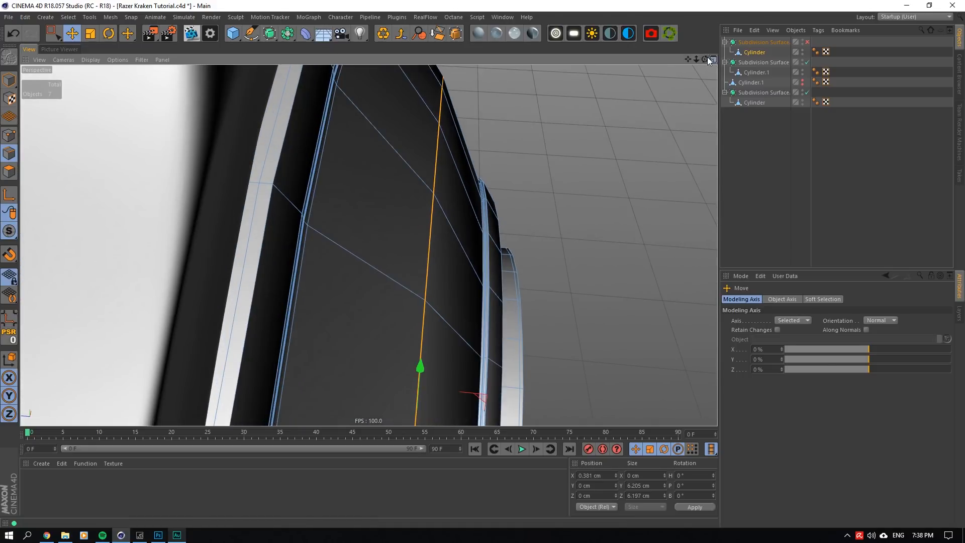
- Ring-select the two edges bordering the ear-cup's outer groove and fill-select the polygon band between them
{"action": "left_click_drag", "start_coordinate": [705, 60], "coordinate": [558, 86]}
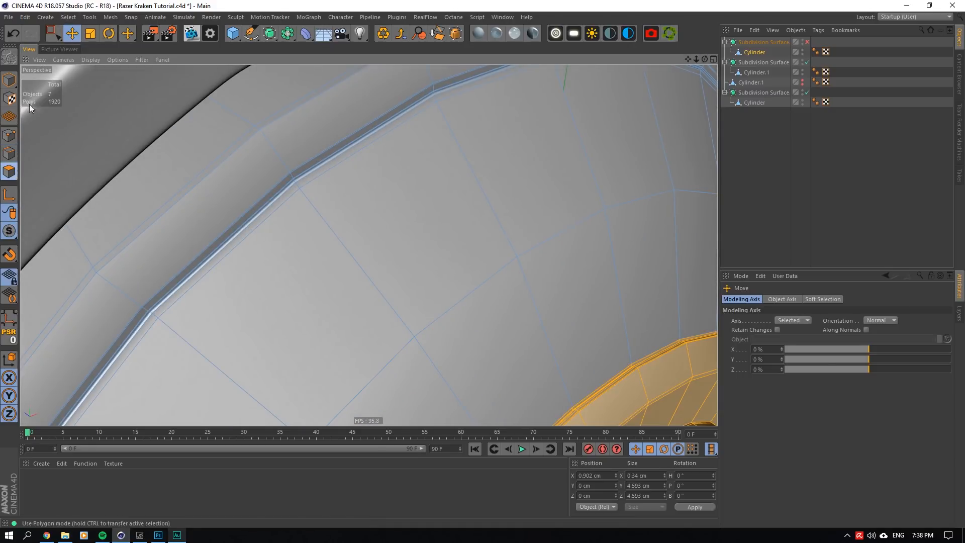
{"action": "left_click", "coordinate": [68, 18]}
{"action": "left_click", "coordinate": [85, 95]}
{"action": "left_click", "coordinate": [290, 184]}
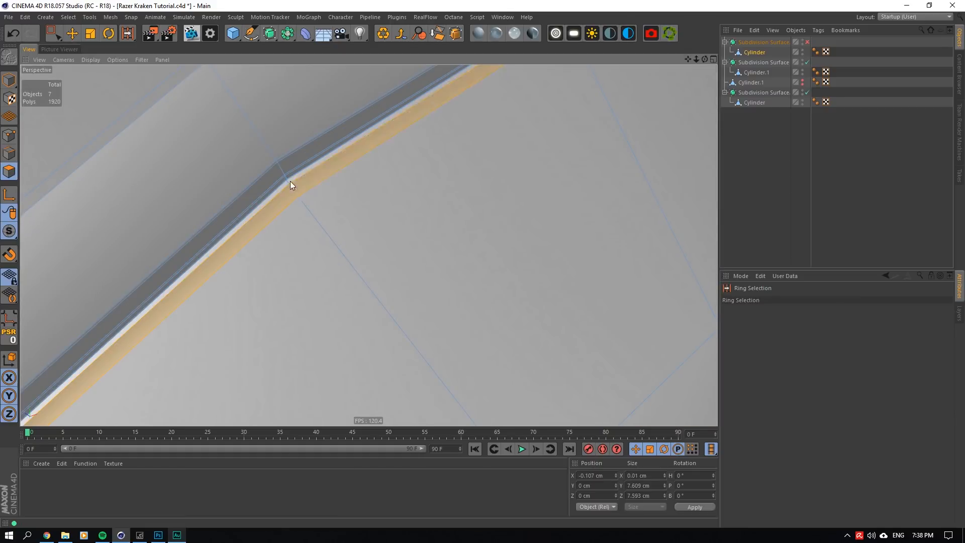
{"action": "left_click", "coordinate": [277, 161], "text": "shift"}
{"action": "left_click", "coordinate": [69, 17]}
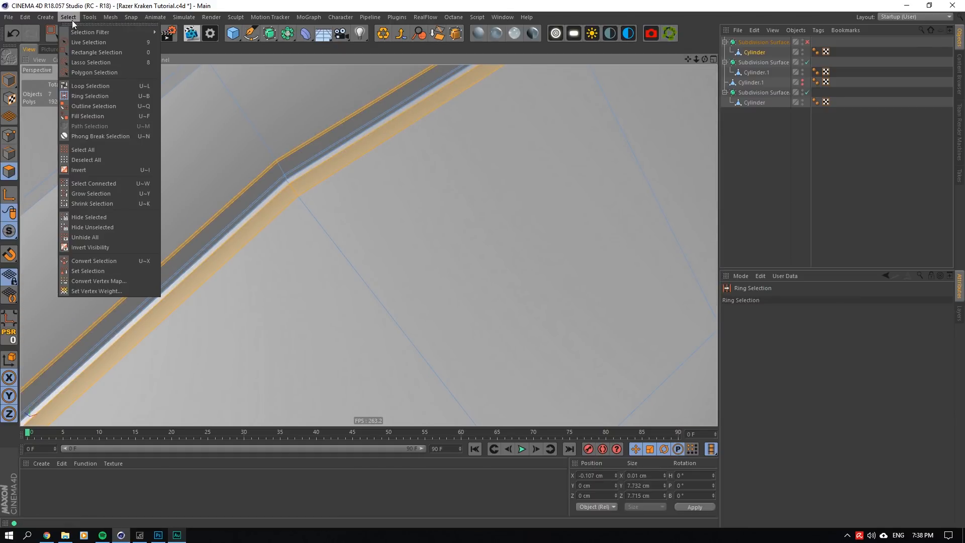
{"action": "left_click", "coordinate": [98, 119]}
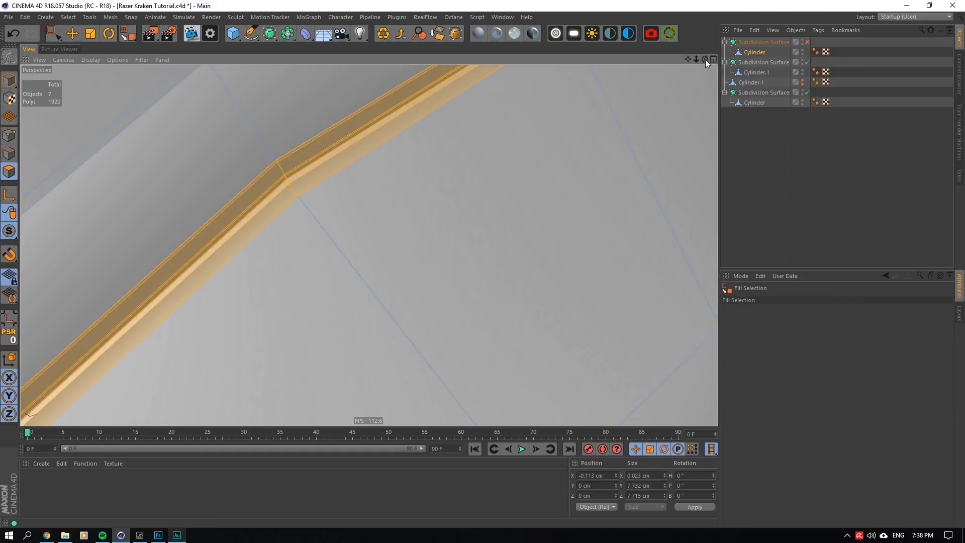
- Move the groove band outward to about X -0.05 cm and turn the ear-cup's Subdivision Surface on
{"action": "left_click_drag", "start_coordinate": [705, 59], "coordinate": [686, 38]}
{"action": "left_click", "coordinate": [72, 33]}
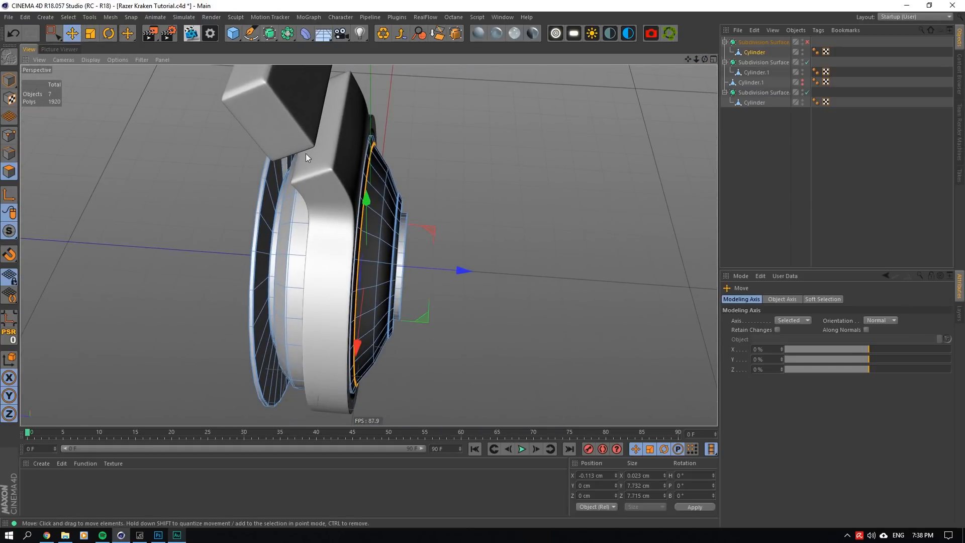
{"action": "scroll", "coordinate": [352, 201], "scroll_direction": "up", "scroll_amount": 5}
{"action": "left_click_drag", "start_coordinate": [448, 277], "coordinate": [449, 277]}
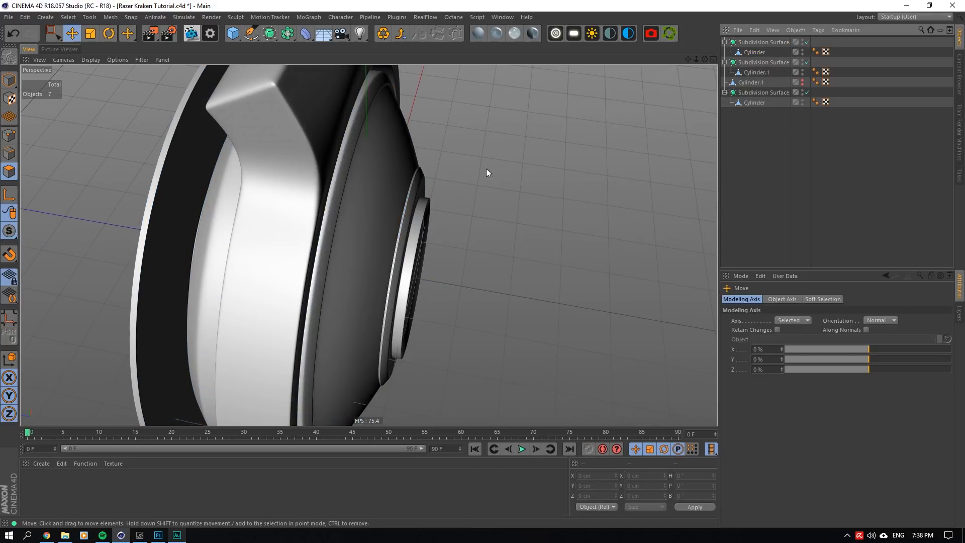
- Inspect the smoothed ear-cup and its groove from several sides
{"action": "left_click_drag", "start_coordinate": [705, 59], "coordinate": [613, 64]}
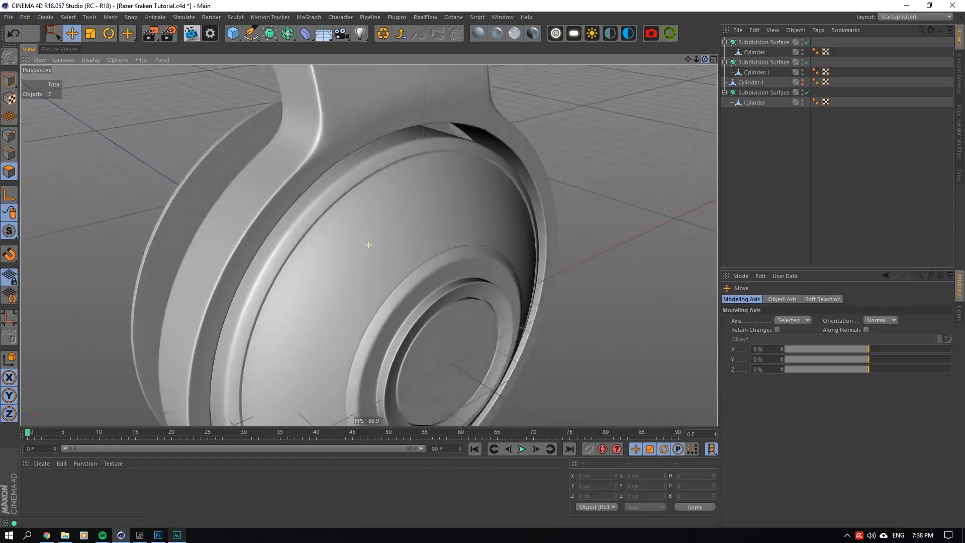
{"action": "mouse_move", "coordinate": [369, 245]}
{"action": "left_mouse_down", "text": "alt"}
{"action": "mouse_move", "coordinate": [321, 242]}
{"action": "mouse_move", "coordinate": [368, 245]}
{"action": "left_mouse_up", "text": "alt"}
{"action": "right_click_drag", "start_coordinate": [369, 245], "coordinate": [332, 244], "text": "alt"}
{"action": "left_click_drag", "start_coordinate": [332, 245], "coordinate": [368, 201], "text": "alt"}
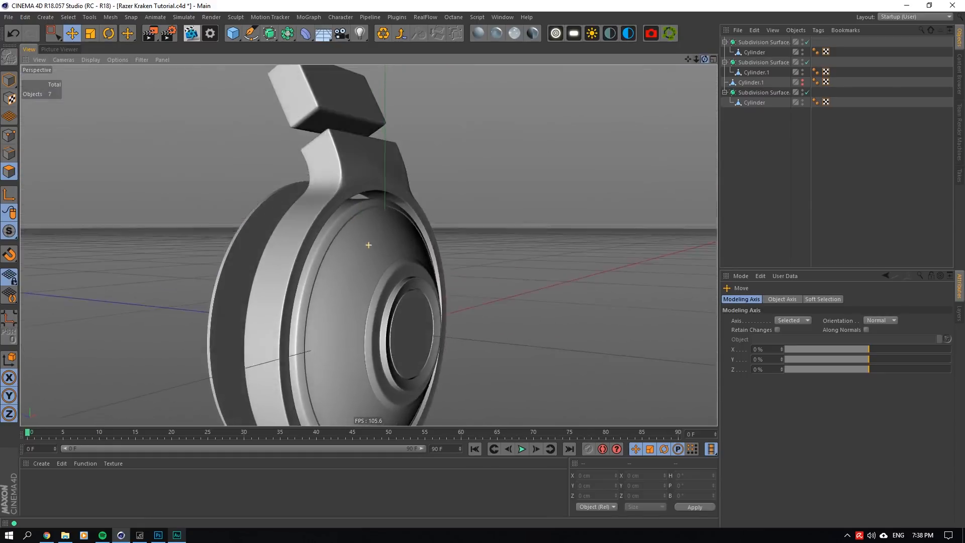
{"action": "left_click_drag", "start_coordinate": [369, 245], "coordinate": [274, 293], "text": "alt"}
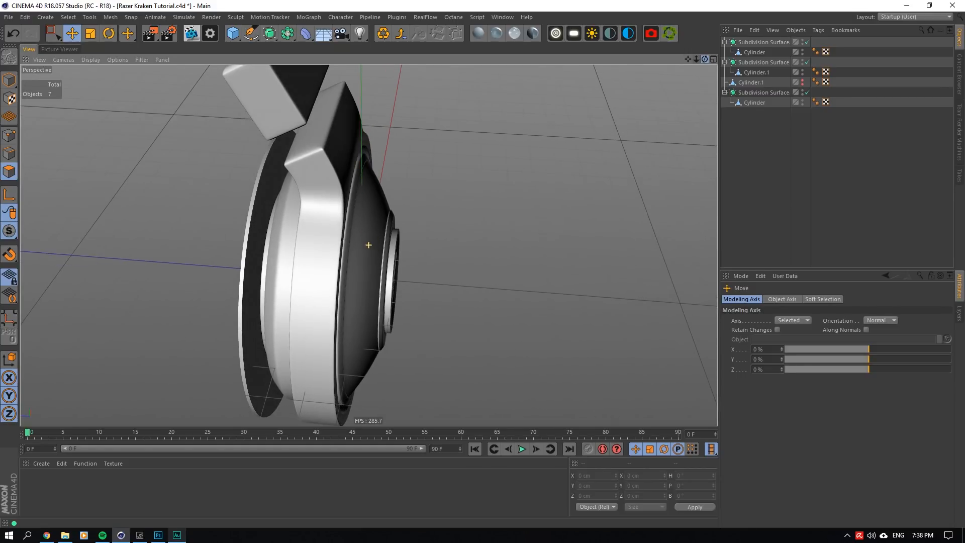
- With the Subdivision Surface off, shift the Cylinder's groove band slightly along the ear-cup's axis, and turn smoothing back on
{"action": "left_click", "coordinate": [752, 53]}
{"action": "scroll", "coordinate": [463, 322], "scroll_direction": "up", "scroll_amount": 3}
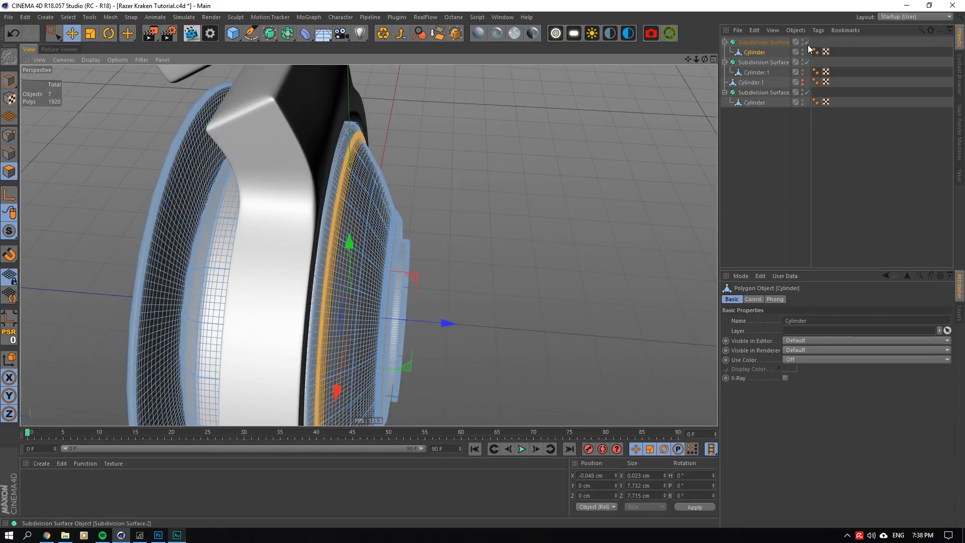
{"action": "left_click", "coordinate": [808, 42]}
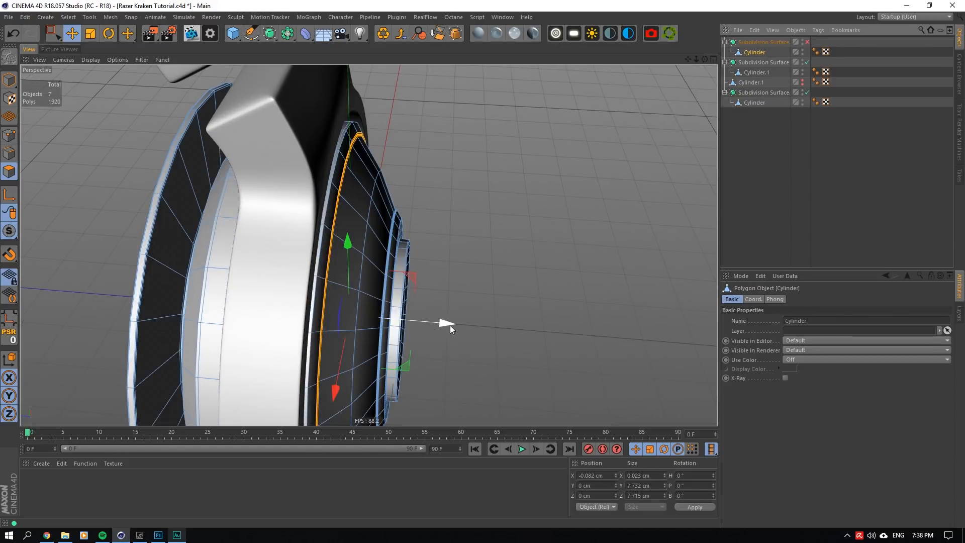
{"action": "left_click_drag", "start_coordinate": [451, 323], "coordinate": [454, 322]}
{"action": "left_click", "coordinate": [812, 134]}
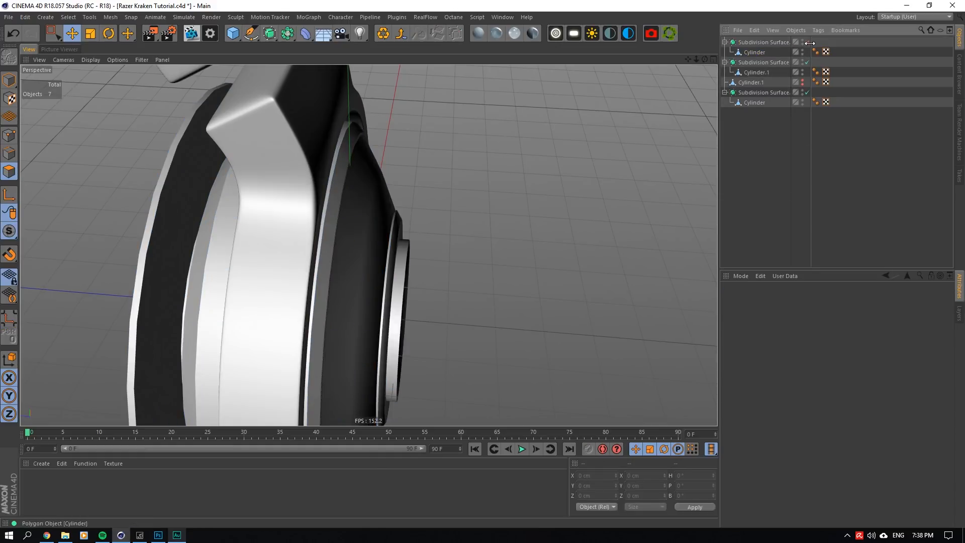
{"action": "left_click", "coordinate": [808, 42]}
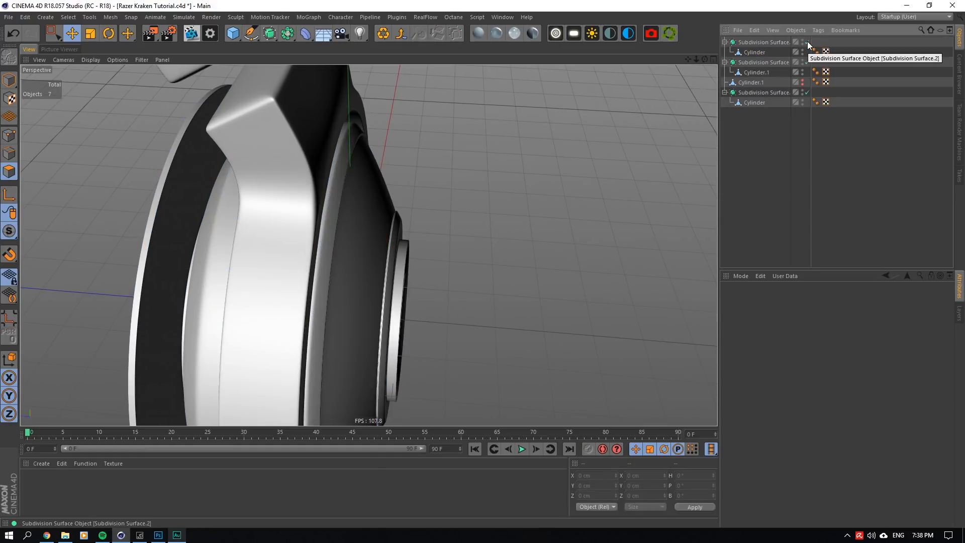
- Place the groove band at about X -0.02 cm with smoothing off, and check the smoothed profile from the side
{"action": "left_click", "coordinate": [808, 42]}
{"action": "left_click", "coordinate": [749, 52]}
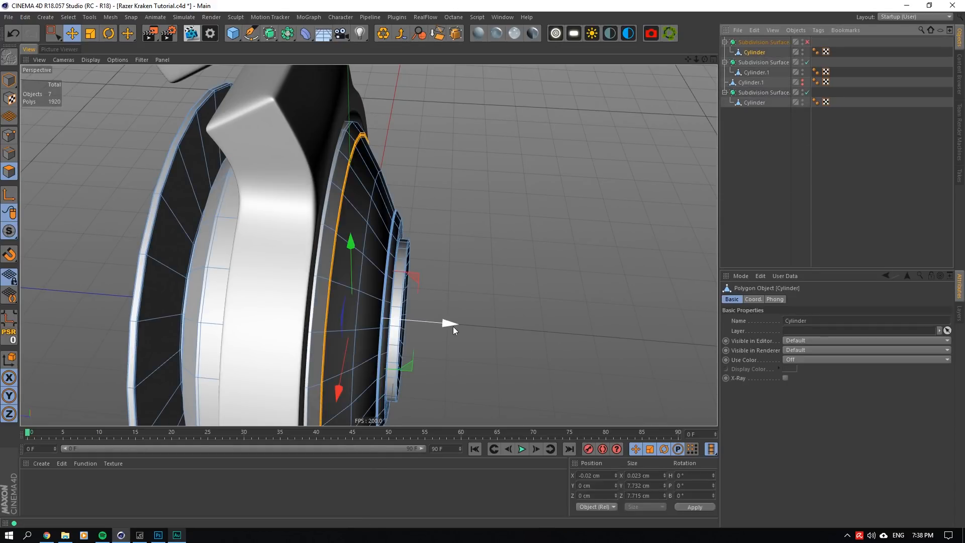
{"action": "left_click_drag", "start_coordinate": [454, 327], "coordinate": [450, 330]}
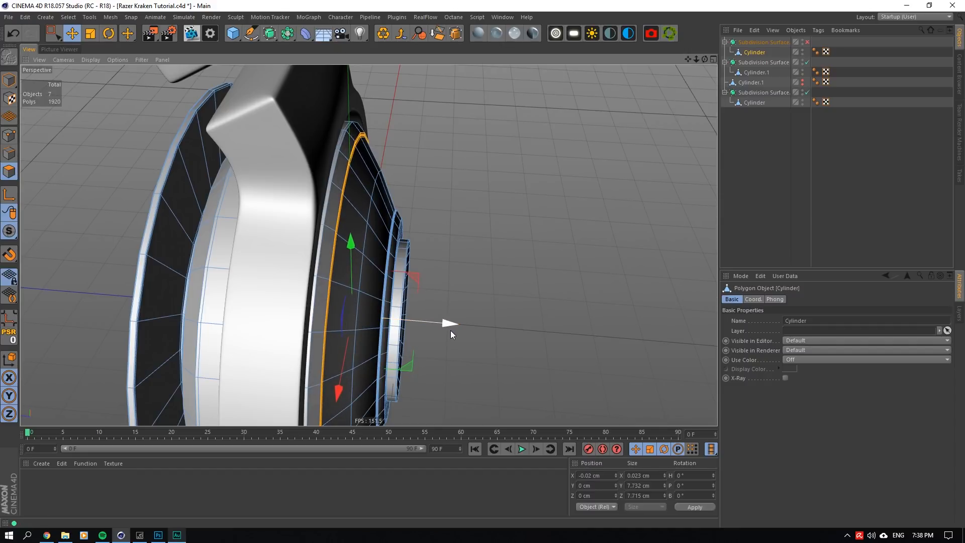
{"action": "left_click", "coordinate": [744, 194]}
{"action": "left_click", "coordinate": [808, 42]}
{"action": "left_click_drag", "start_coordinate": [704, 61], "coordinate": [721, 62]}
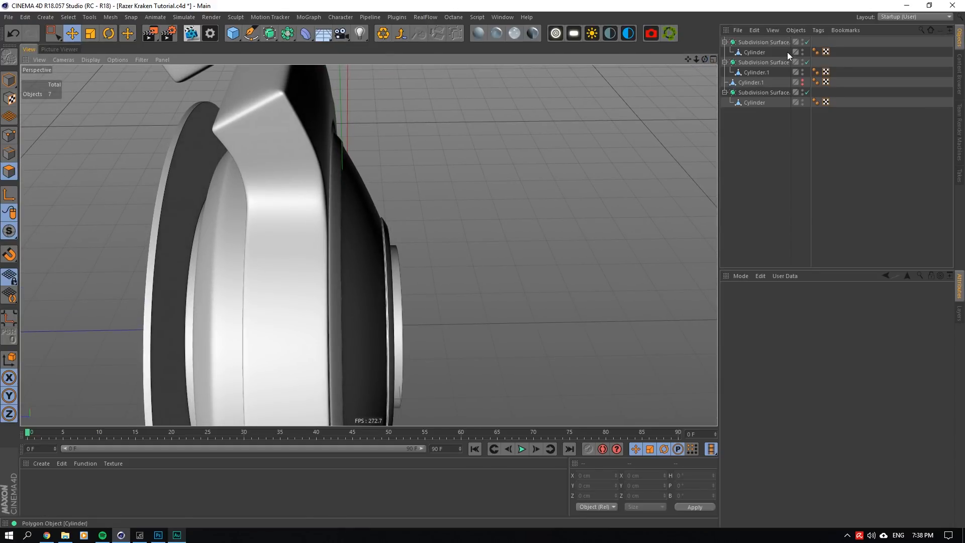
- Move the groove band back inward to about X -0.08 cm with smoothing off, and re-enable the Subdivision Surface
{"action": "left_click", "coordinate": [808, 42]}
{"action": "left_click", "coordinate": [755, 52]}
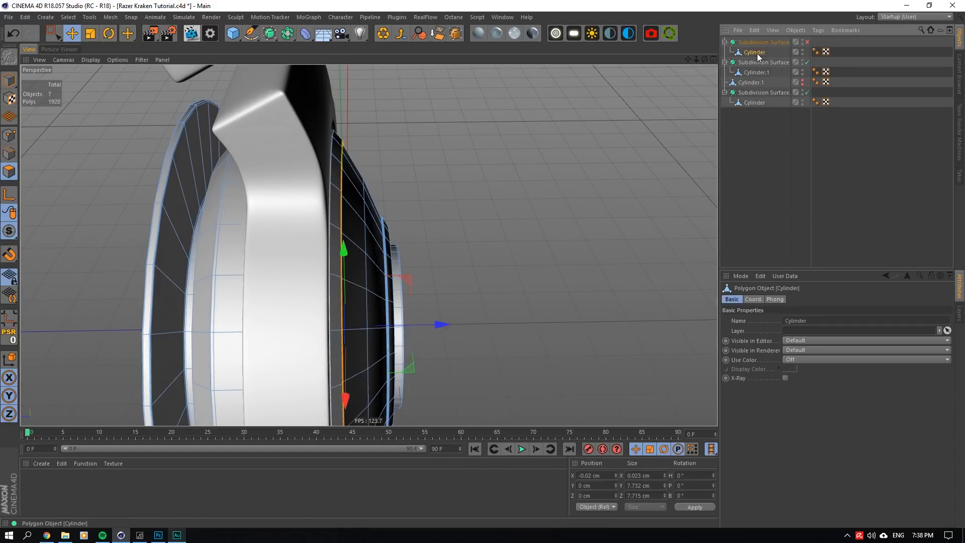
{"action": "left_click", "coordinate": [442, 325]}
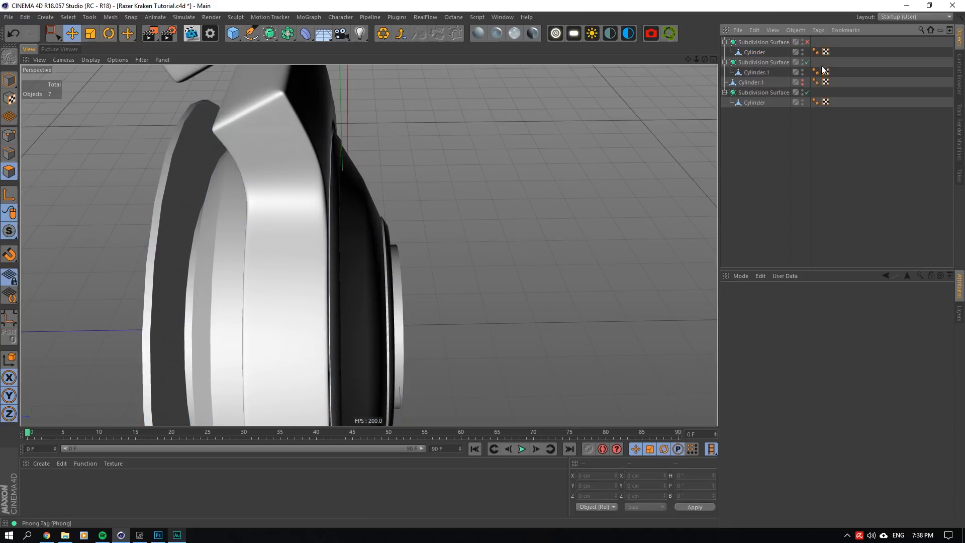
{"action": "left_click", "coordinate": [755, 53]}
{"action": "left_click_drag", "start_coordinate": [436, 327], "coordinate": [439, 328]}
{"action": "left_click", "coordinate": [765, 146]}
{"action": "left_click", "coordinate": [808, 42]}
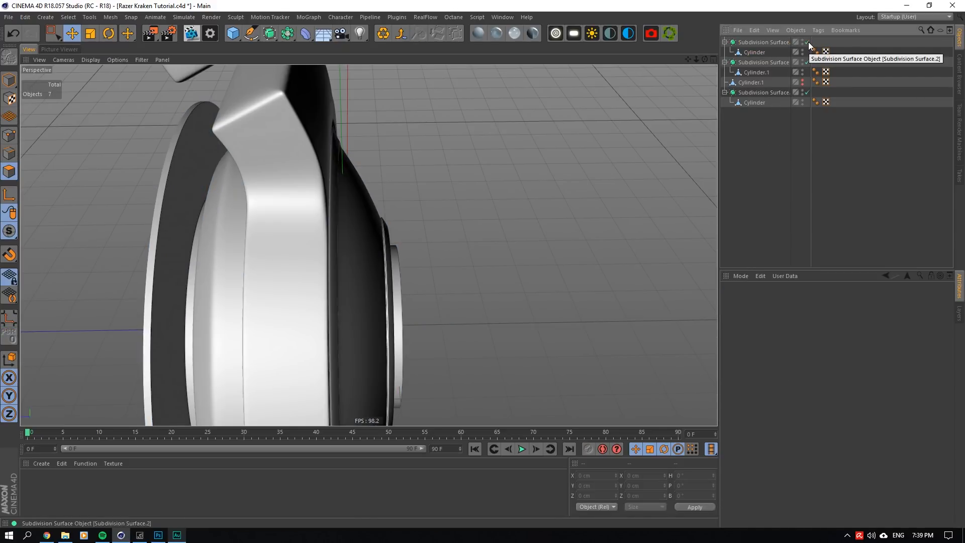
- With the Subdivision Surface off, ring-select the edge loop around the outer rim of the Cylinder's raised hub
{"action": "mouse_move", "coordinate": [705, 59]}
{"action": "left_mouse_down"}
{"action": "mouse_move", "coordinate": [669, 61]}
{"action": "mouse_move", "coordinate": [689, 60]}
{"action": "left_mouse_up"}
{"action": "left_click", "coordinate": [807, 43]}
{"action": "left_click", "coordinate": [755, 53]}
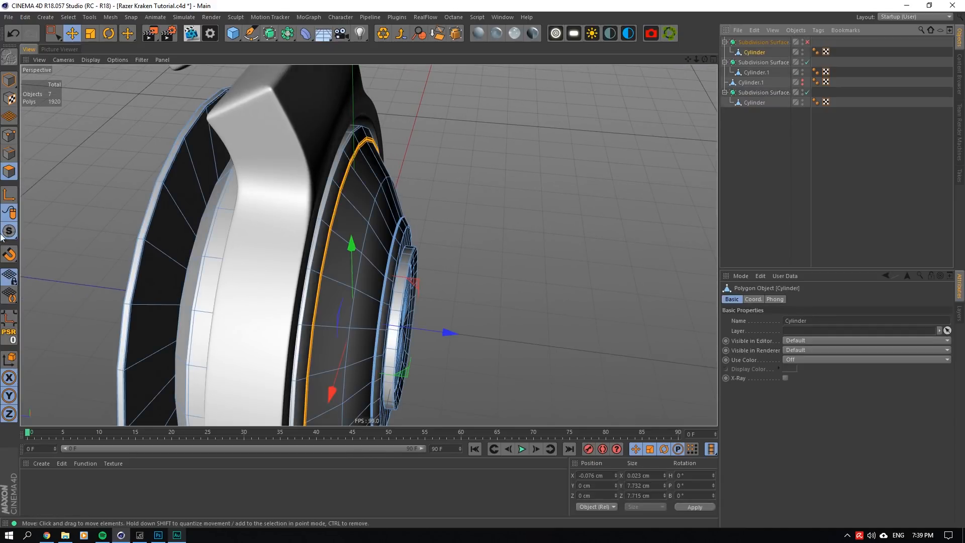
{"action": "left_click_drag", "start_coordinate": [705, 60], "coordinate": [672, 62]}
{"action": "scroll", "coordinate": [414, 295], "scroll_direction": "up", "scroll_amount": 5}
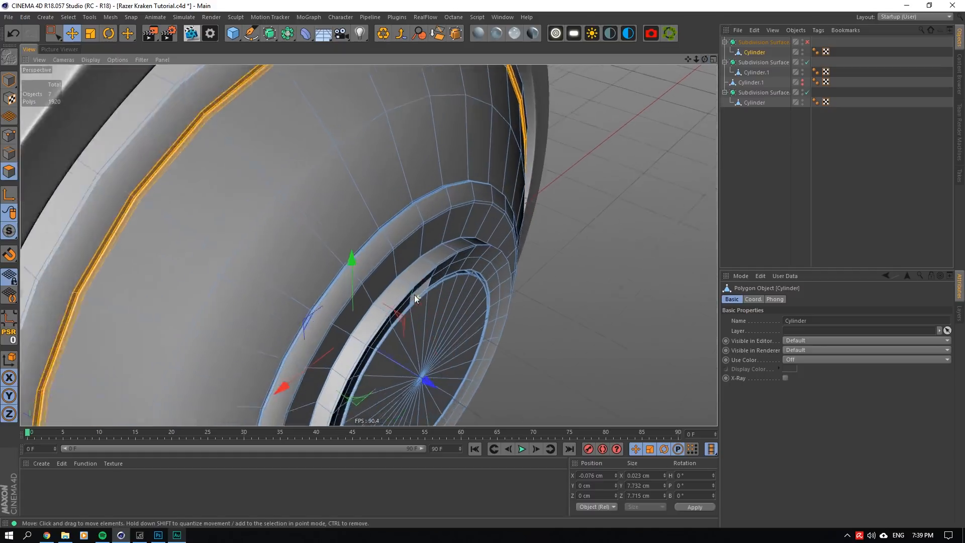
{"action": "scroll", "coordinate": [350, 205], "scroll_direction": "up", "scroll_amount": 9}
{"action": "left_click", "coordinate": [68, 17]}
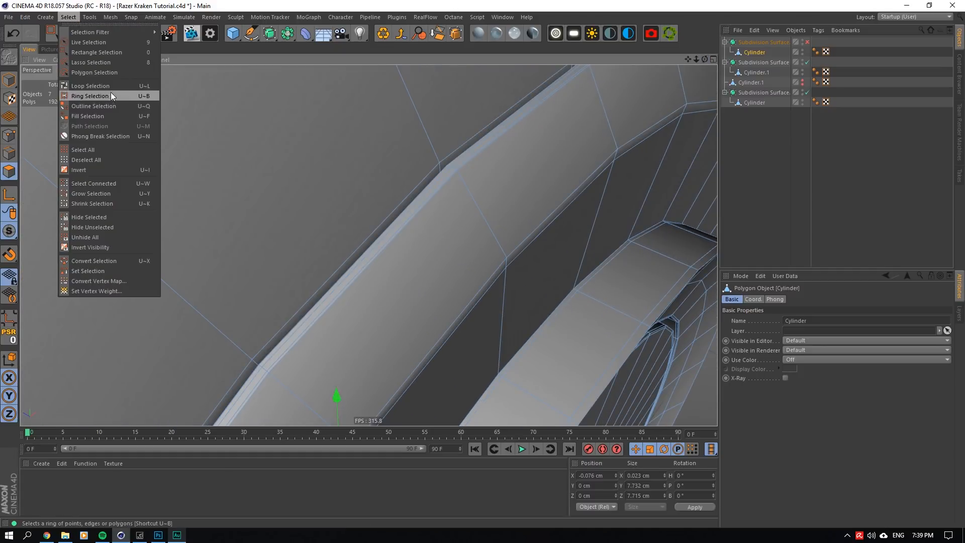
{"action": "left_click", "coordinate": [88, 94]}
{"action": "scroll", "coordinate": [439, 167], "scroll_direction": "down", "scroll_amount": 14}
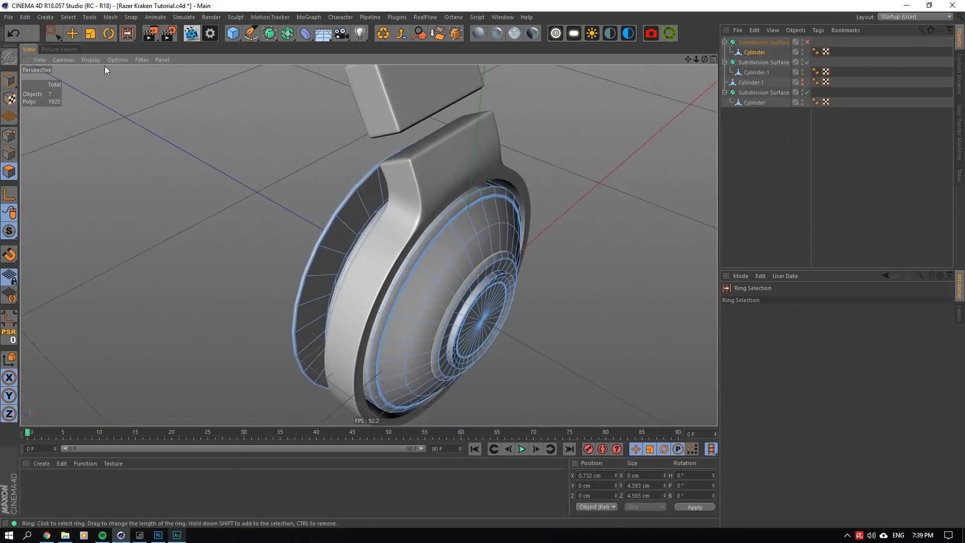
- Fill-select the hub's faces and move them inward along the ear-cup's axis to about X 0.86 cm
{"action": "left_click", "coordinate": [69, 17]}
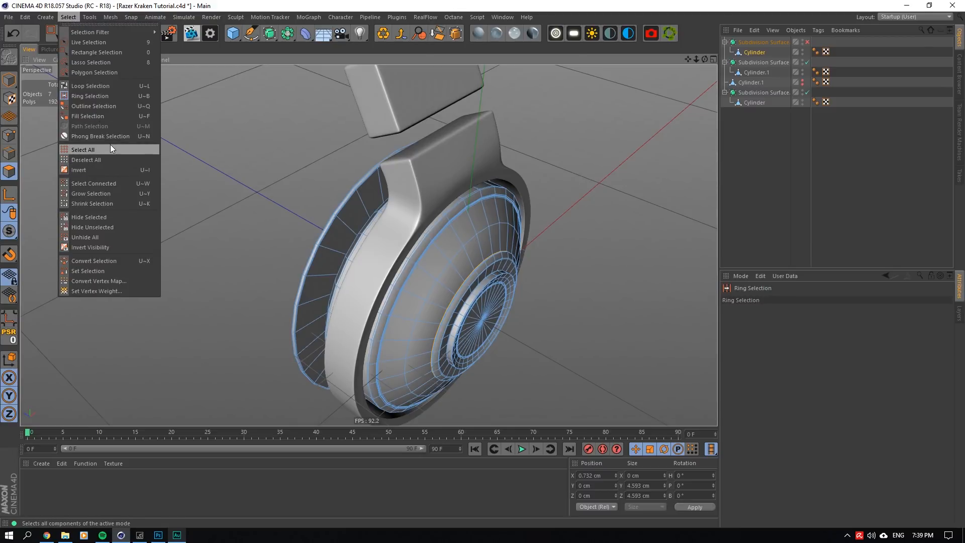
{"action": "left_click", "coordinate": [111, 116]}
{"action": "left_click", "coordinate": [472, 276]}
{"action": "left_click_drag", "start_coordinate": [473, 276], "coordinate": [528, 65], "text": "alt"}
{"action": "left_click", "coordinate": [72, 33]}
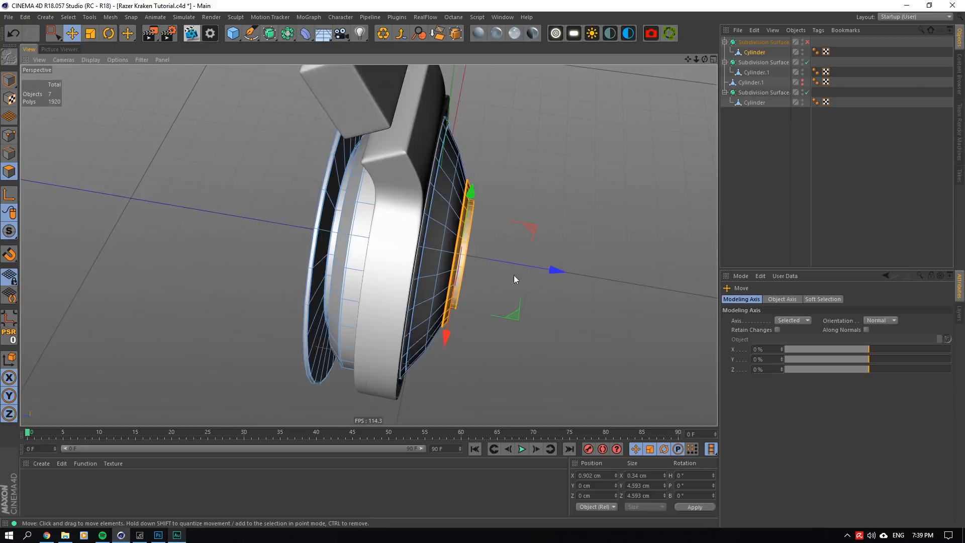
{"action": "scroll", "coordinate": [514, 276], "scroll_direction": "up", "scroll_amount": 3}
{"action": "left_click_drag", "start_coordinate": [540, 261], "coordinate": [539, 262]}
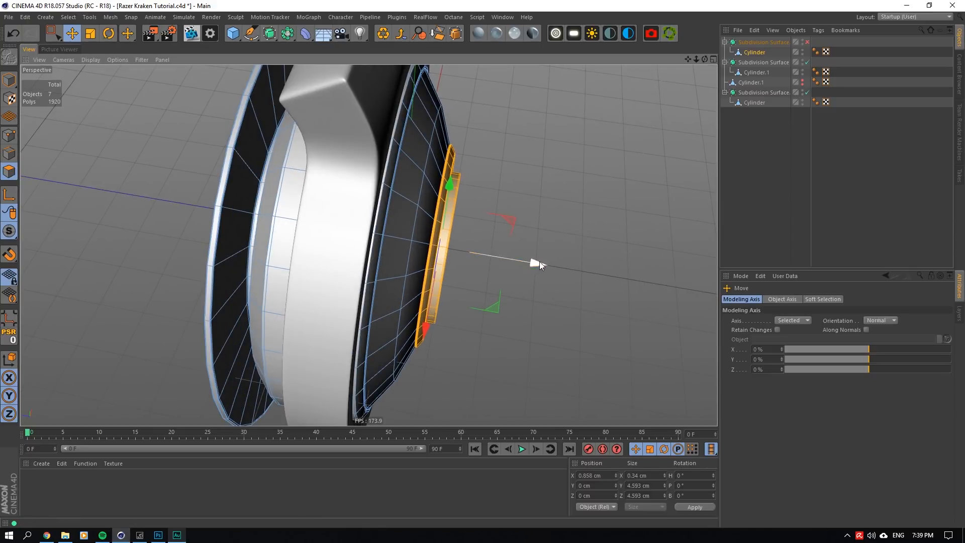
- Move the dome's middle edge loop inward to about X 0.32 cm and enlarge it to about 6.31 cm across
{"action": "middle_click_drag", "start_coordinate": [565, 70], "coordinate": [597, 98], "text": "alt"}
{"action": "left_click", "coordinate": [9, 153]}
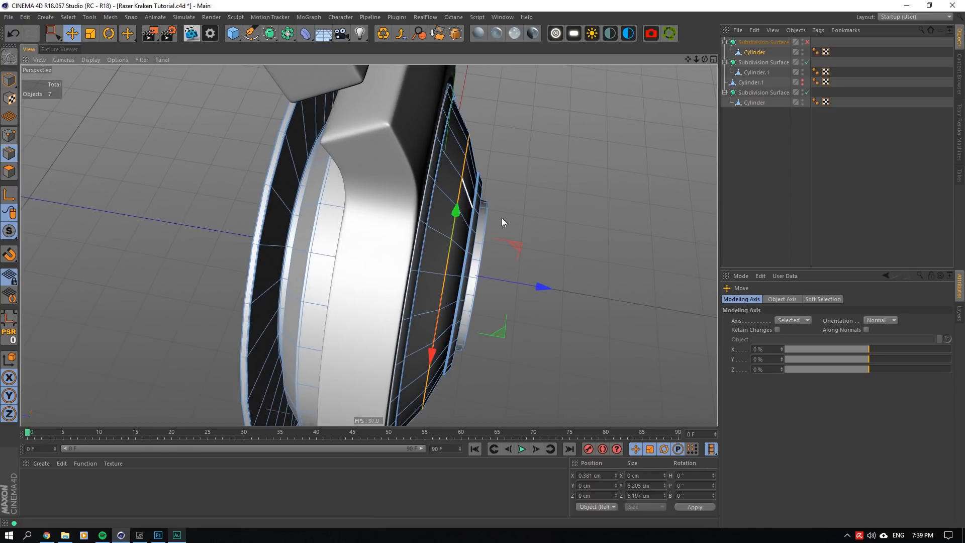
{"action": "left_click_drag", "start_coordinate": [543, 290], "coordinate": [536, 291]}
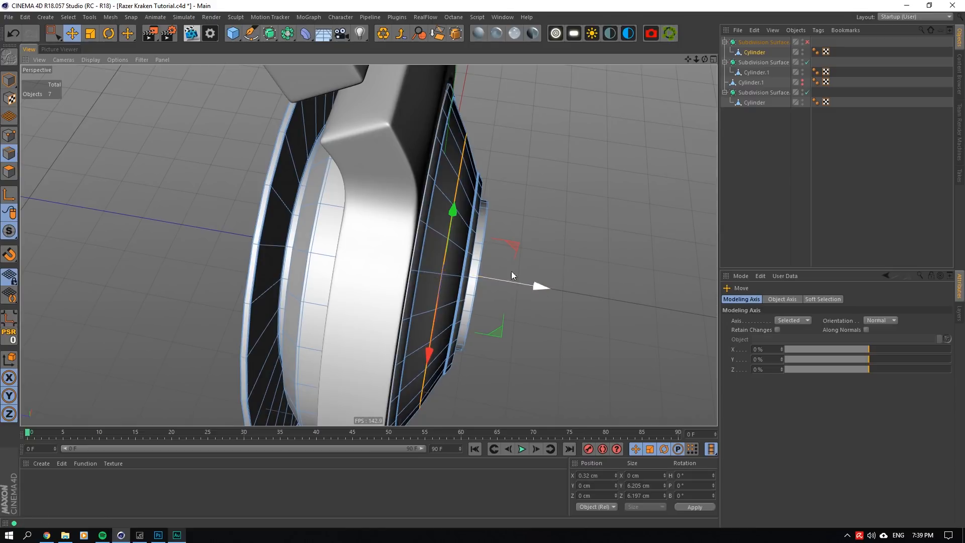
{"action": "left_click", "coordinate": [94, 37]}
{"action": "left_click_drag", "start_coordinate": [705, 60], "coordinate": [590, 138]}
{"action": "left_click_drag", "start_coordinate": [432, 316], "coordinate": [430, 307]}
{"action": "left_click_drag", "start_coordinate": [705, 59], "coordinate": [697, 61]}
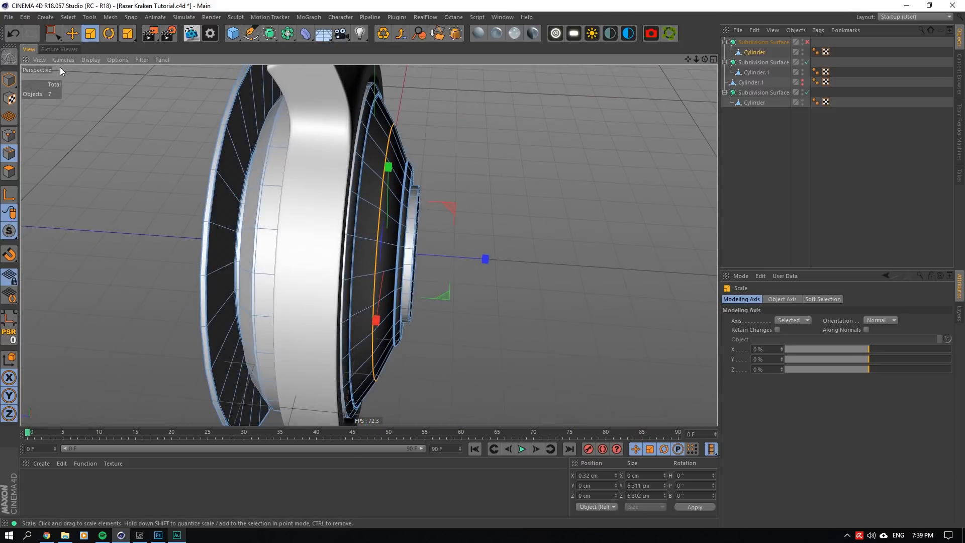
- Move the dome's middle edge loop outward along the ear-cup's axis to about X 0.39 cm
{"action": "left_click", "coordinate": [72, 36]}
{"action": "left_click_drag", "start_coordinate": [526, 265], "coordinate": [533, 265]}
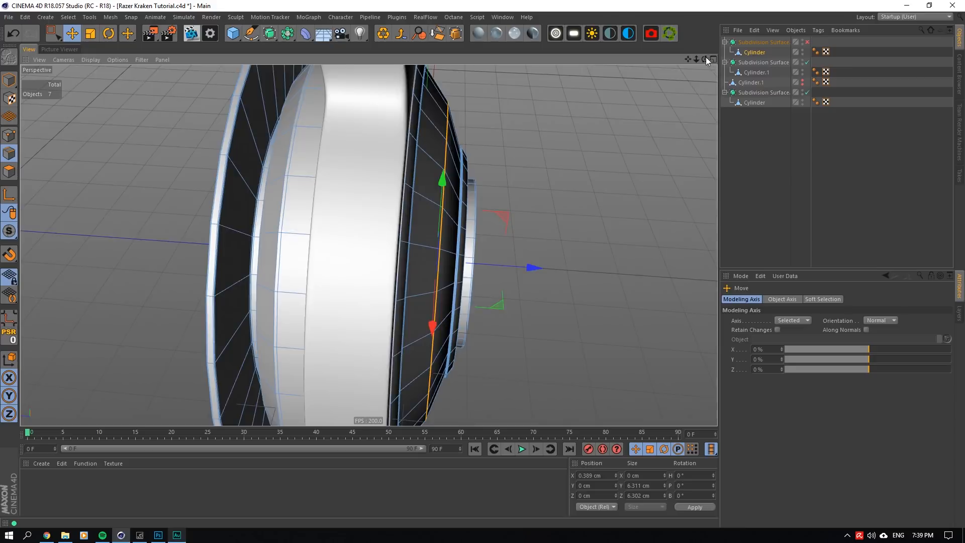
{"action": "left_click_drag", "start_coordinate": [705, 59], "coordinate": [468, 220]}
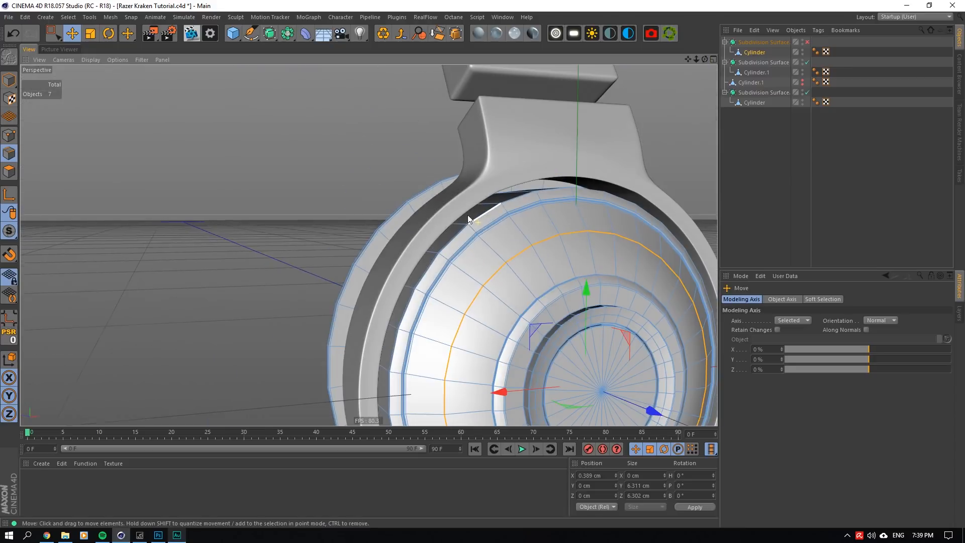
- Scale the dome's middle edge loop down to about 6.25 cm across, then deselect the object and re-enable the Subdivision Surface
{"action": "left_click", "coordinate": [90, 34]}
{"action": "left_click_drag", "start_coordinate": [534, 334], "coordinate": [532, 337]}
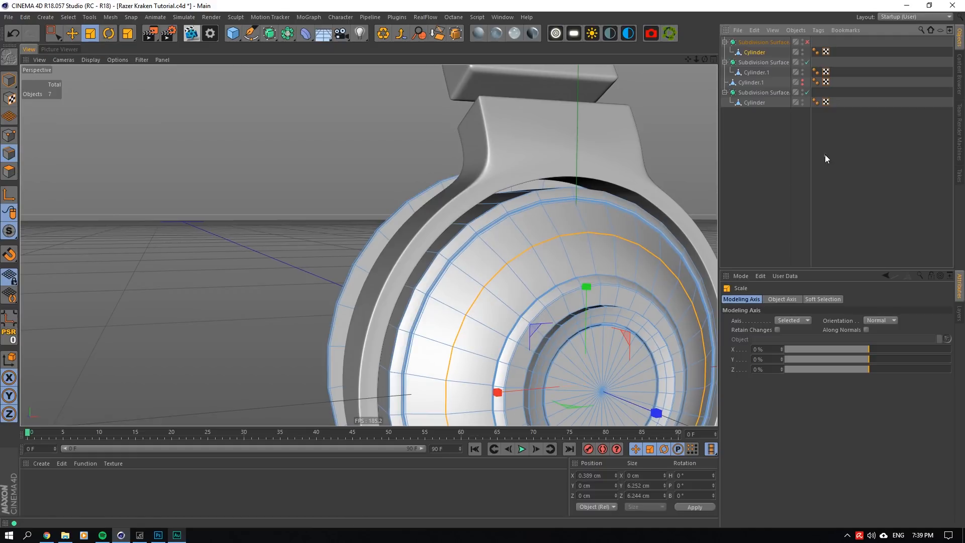
{"action": "left_click", "coordinate": [826, 155]}
{"action": "left_click_drag", "start_coordinate": [697, 59], "coordinate": [654, 88]}
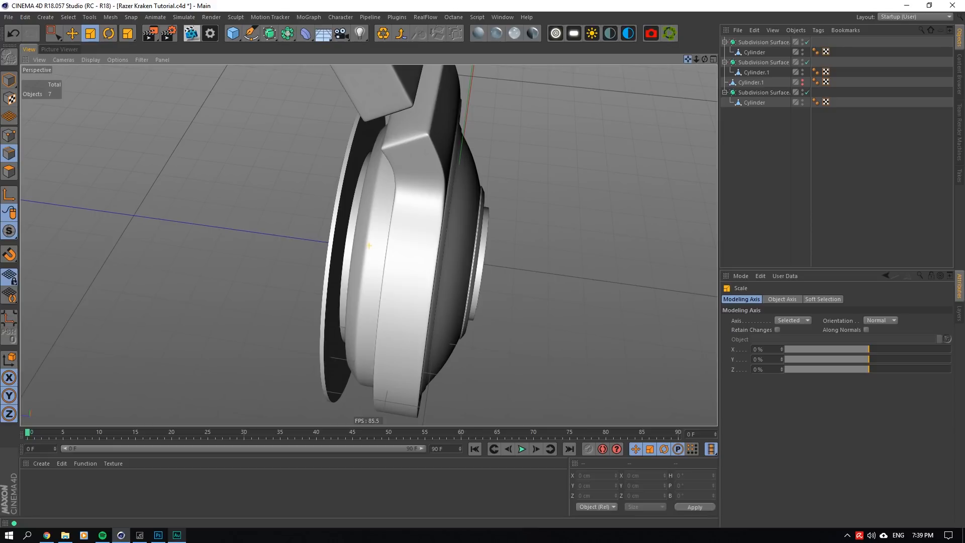
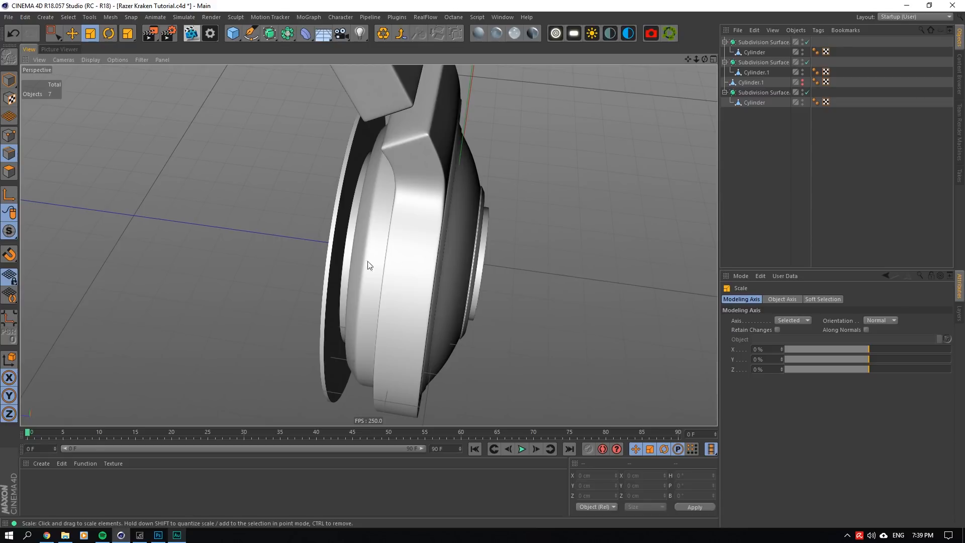
- Loop-cut the ear cup's slanted ring at about 86.3% near its outer edge, with smoothing off during the cut and back on
{"action": "scroll", "coordinate": [329, 261], "scroll_direction": "up", "scroll_amount": 5}
{"action": "left_click", "coordinate": [808, 42]}
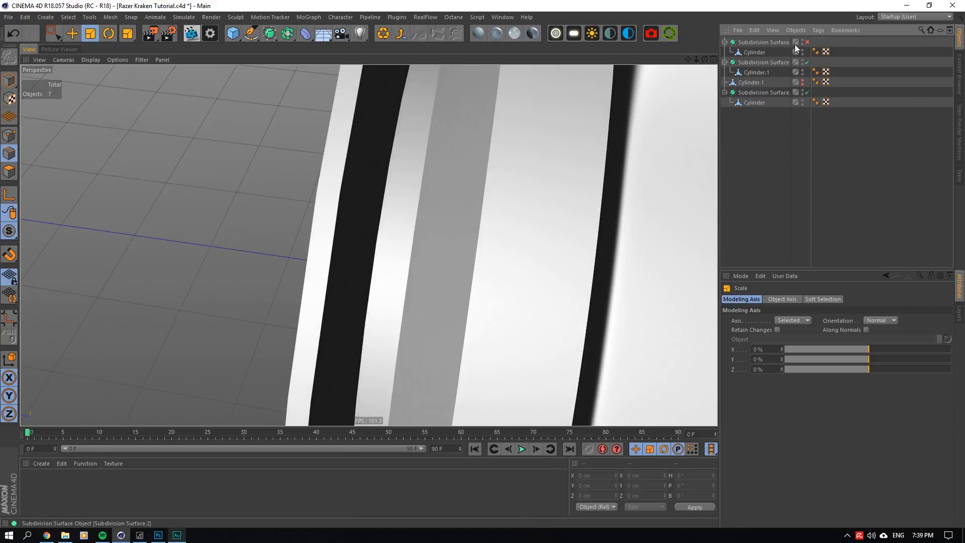
{"action": "left_click", "coordinate": [755, 52]}
{"action": "left_click_drag", "start_coordinate": [368, 243], "coordinate": [590, 106], "text": "alt"}
{"action": "right_click", "coordinate": [590, 105]}
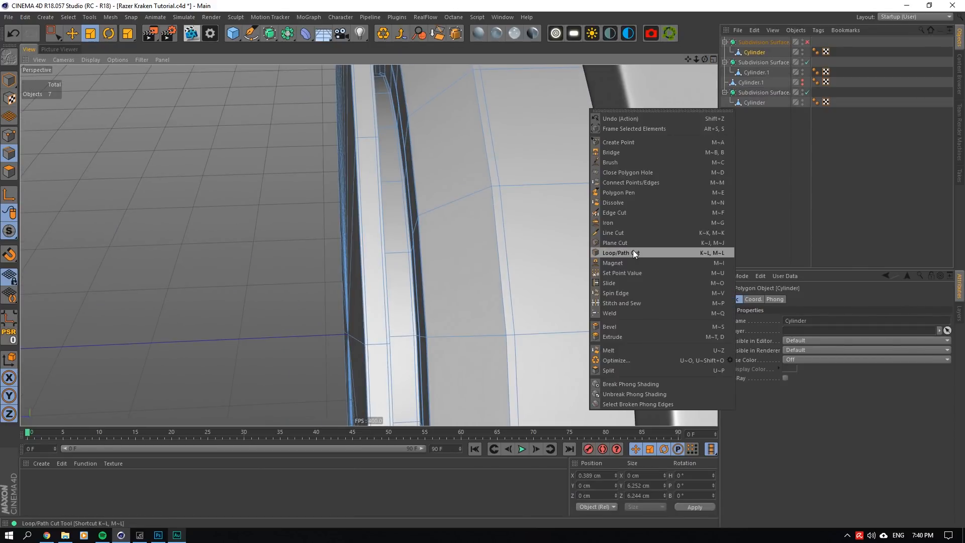
{"action": "left_click", "coordinate": [633, 250]}
{"action": "left_click", "coordinate": [481, 192]}
{"action": "left_click", "coordinate": [796, 102]}
{"action": "left_click", "coordinate": [808, 43]}
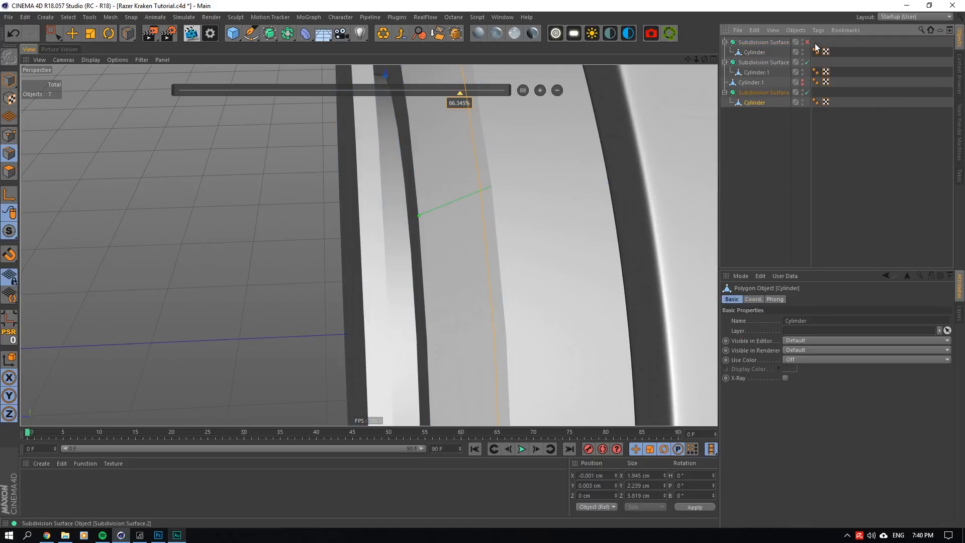
{"action": "left_click", "coordinate": [808, 42]}
{"action": "left_click", "coordinate": [833, 53]}
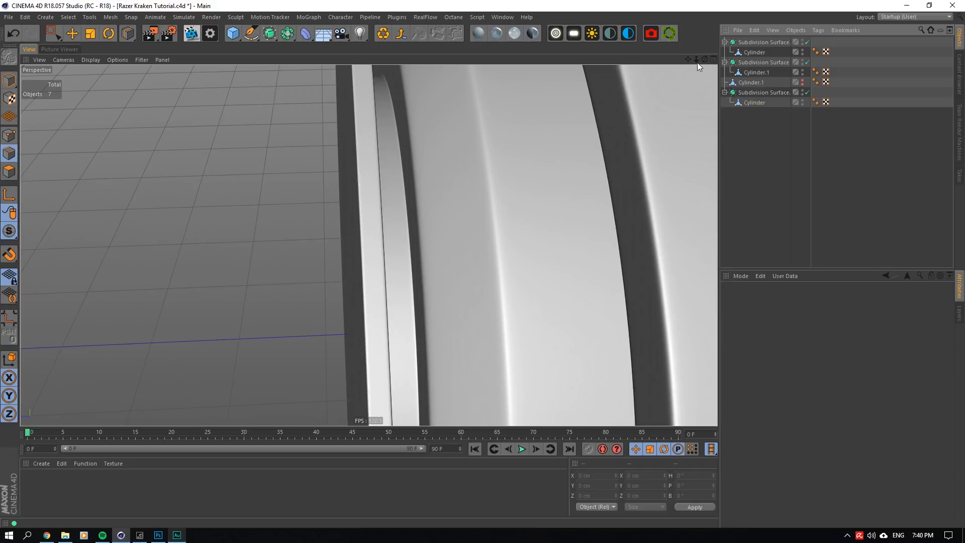
- Add a second loop cut at about 12% on the ear cup's slanted ring, restore its smoothing, and save the project
{"action": "left_click_drag", "start_coordinate": [692, 69], "coordinate": [707, 59], "text": "alt"}
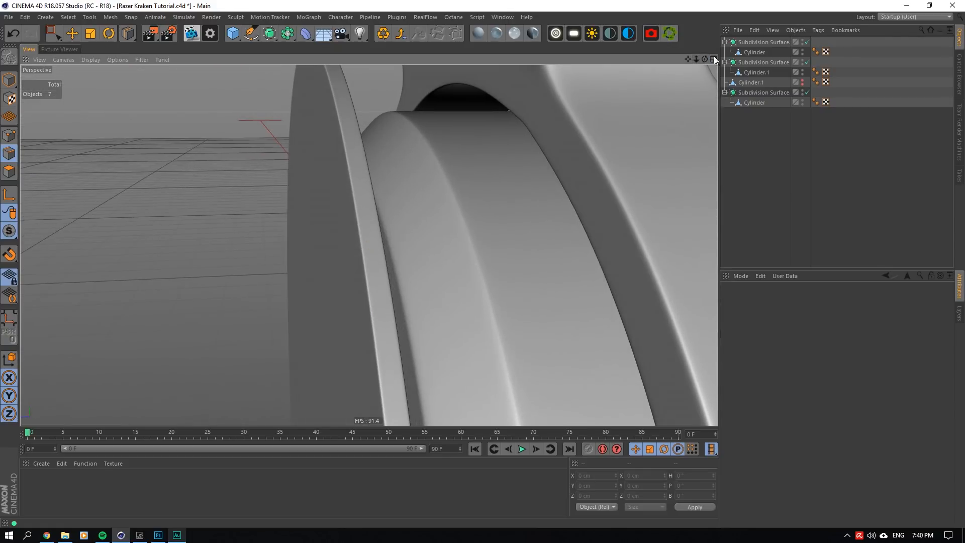
{"action": "left_click", "coordinate": [808, 42]}
{"action": "left_click", "coordinate": [755, 52]}
{"action": "left_click", "coordinate": [408, 282]}
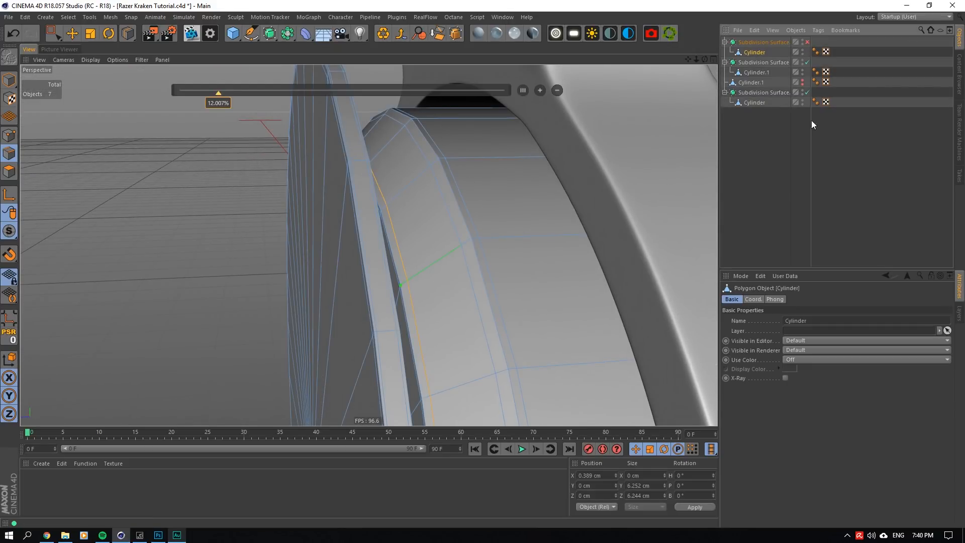
{"action": "left_click", "coordinate": [812, 119]}
{"action": "left_click", "coordinate": [808, 42]}
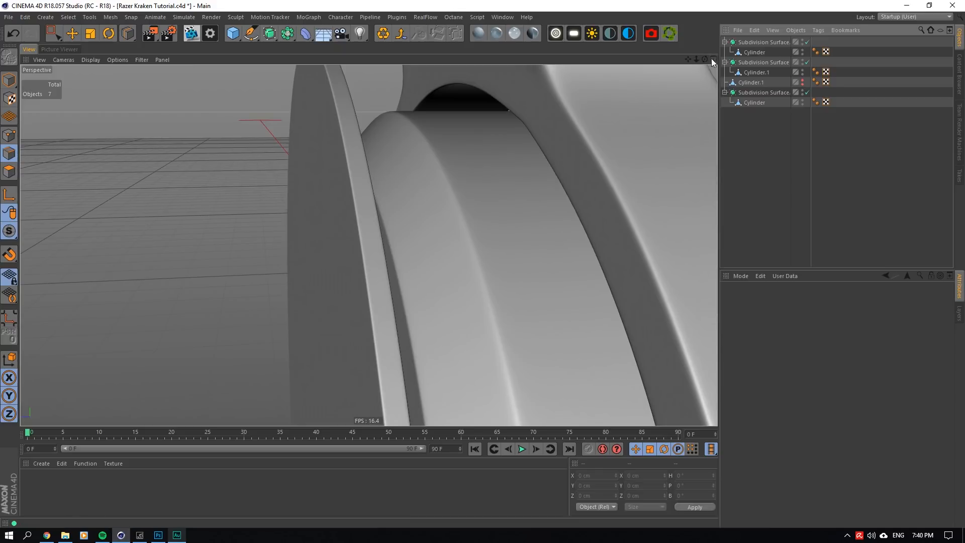
{"action": "left_click_drag", "start_coordinate": [706, 59], "coordinate": [694, 59]}
{"action": "key", "text": "ctrl+s"}
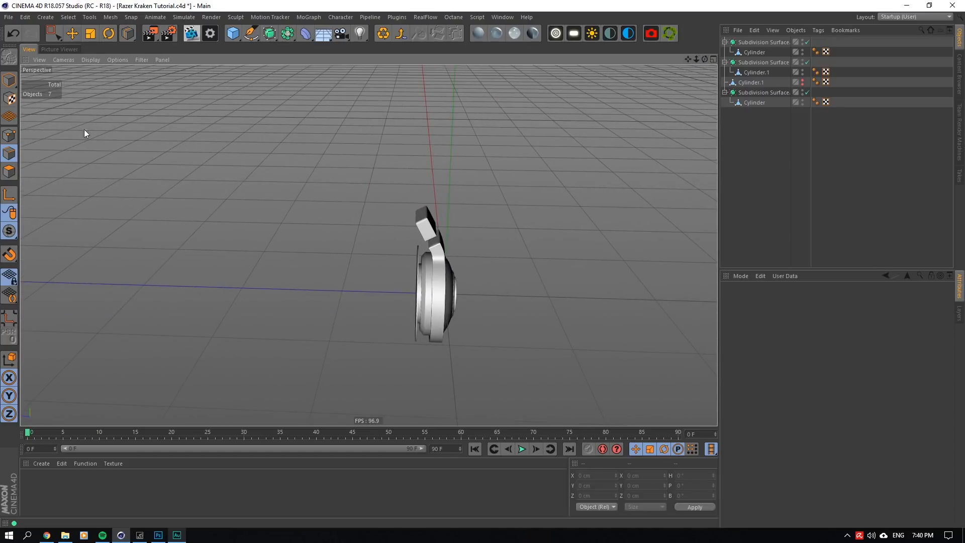
- Select the Cylinder mesh of the upper block as a whole object and open Axis Center for it
{"action": "left_click", "coordinate": [10, 87]}
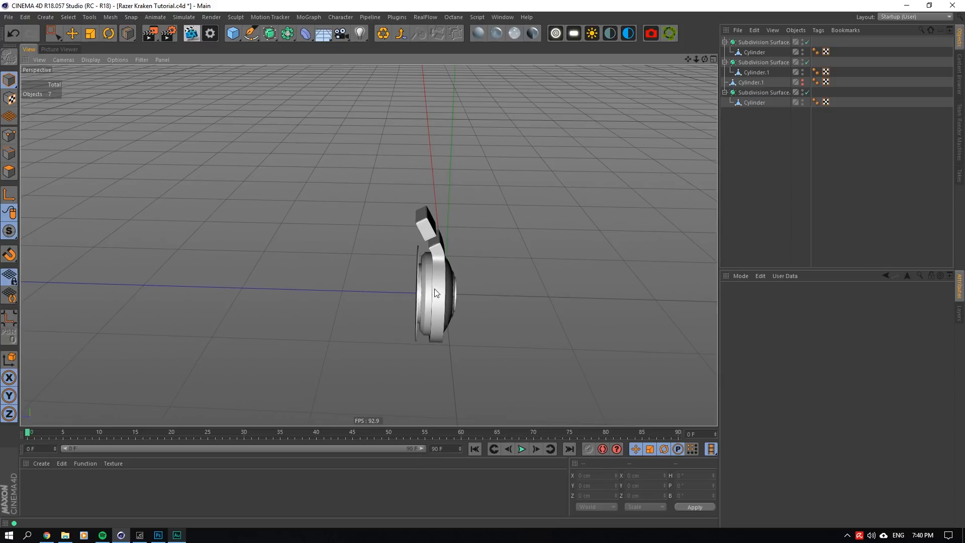
{"action": "scroll", "coordinate": [422, 207], "scroll_direction": "up", "scroll_amount": 5}
{"action": "key", "text": "e"}
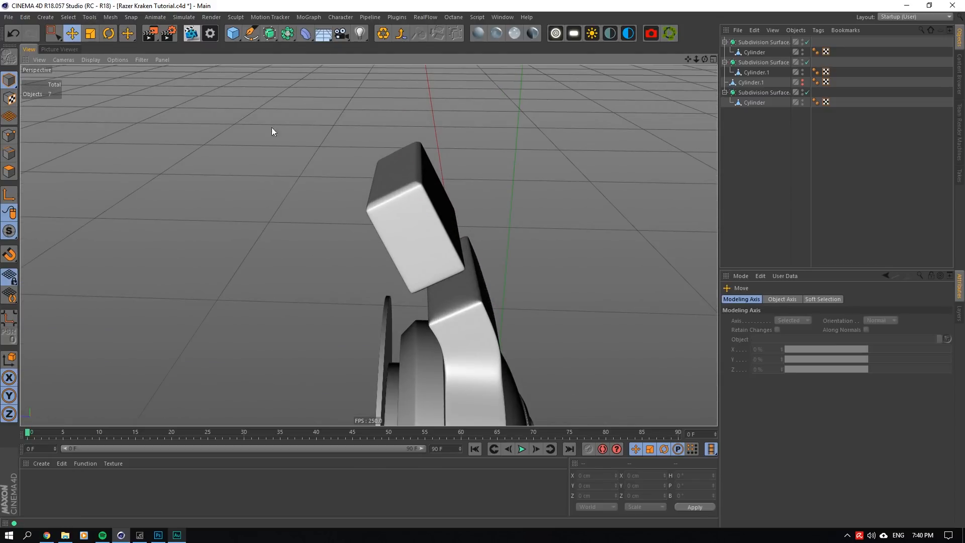
{"action": "left_click", "coordinate": [434, 240]}
{"action": "scroll", "coordinate": [354, 190], "scroll_direction": "up", "scroll_amount": 3}
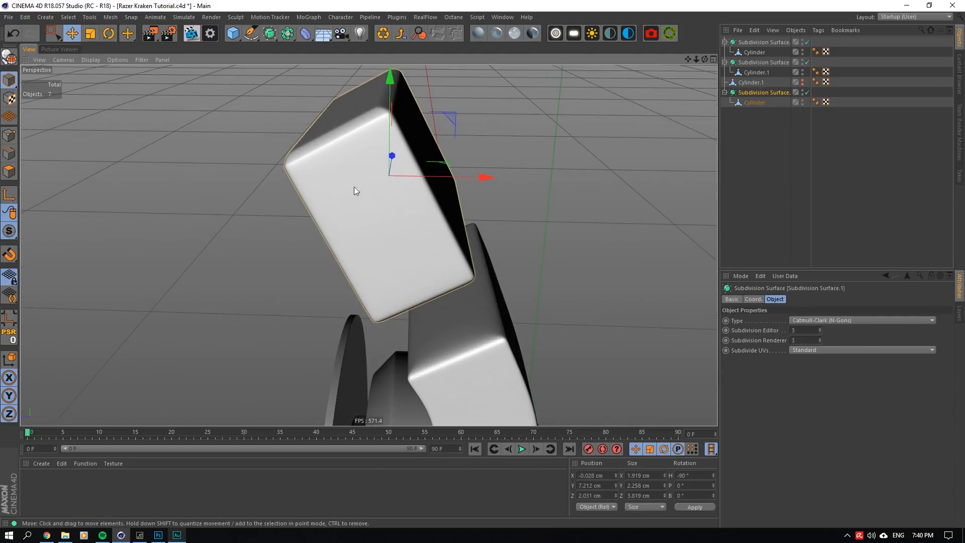
{"action": "left_click", "coordinate": [9, 172]}
{"action": "left_click_drag", "start_coordinate": [199, 176], "coordinate": [206, 160], "text": "alt"}
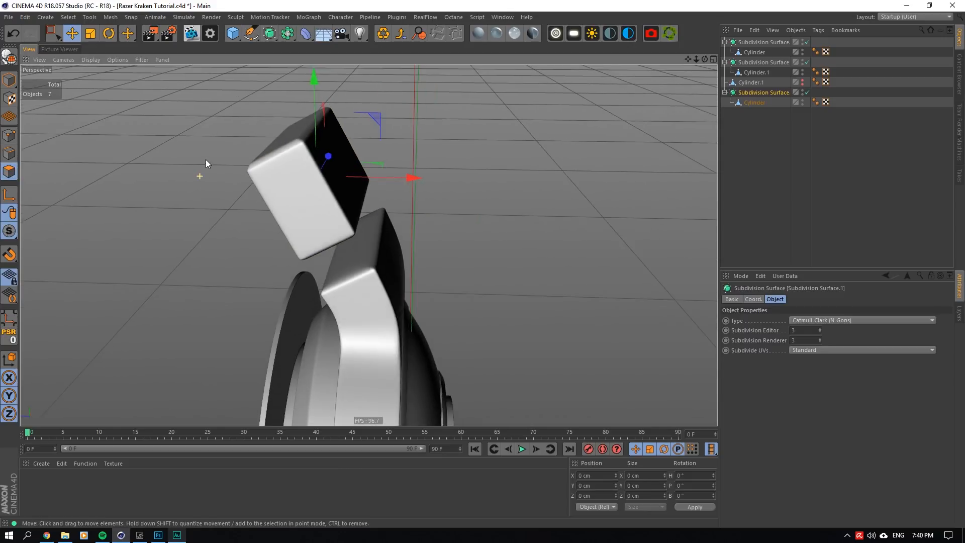
{"action": "key", "text": "o"}
{"action": "left_click", "coordinate": [755, 103]}
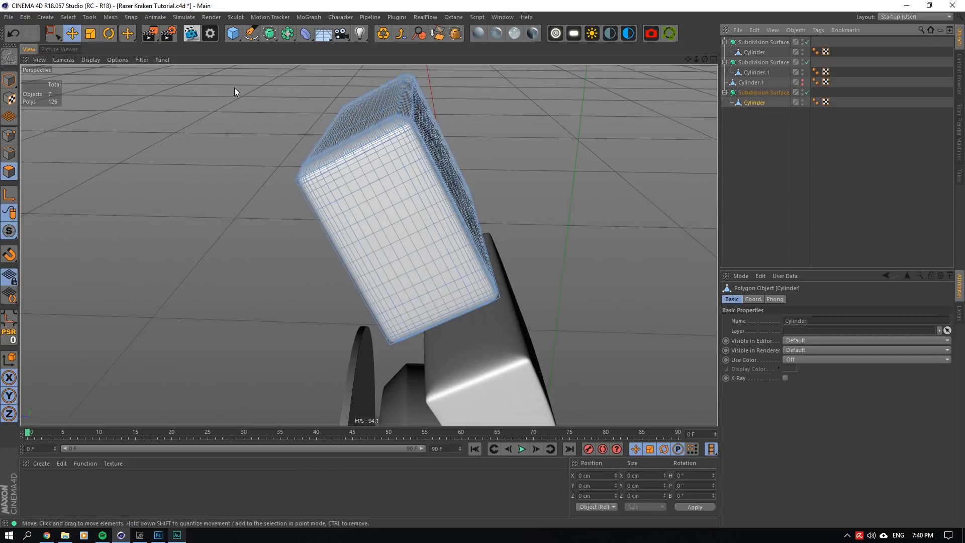
{"action": "left_click", "coordinate": [9, 80]}
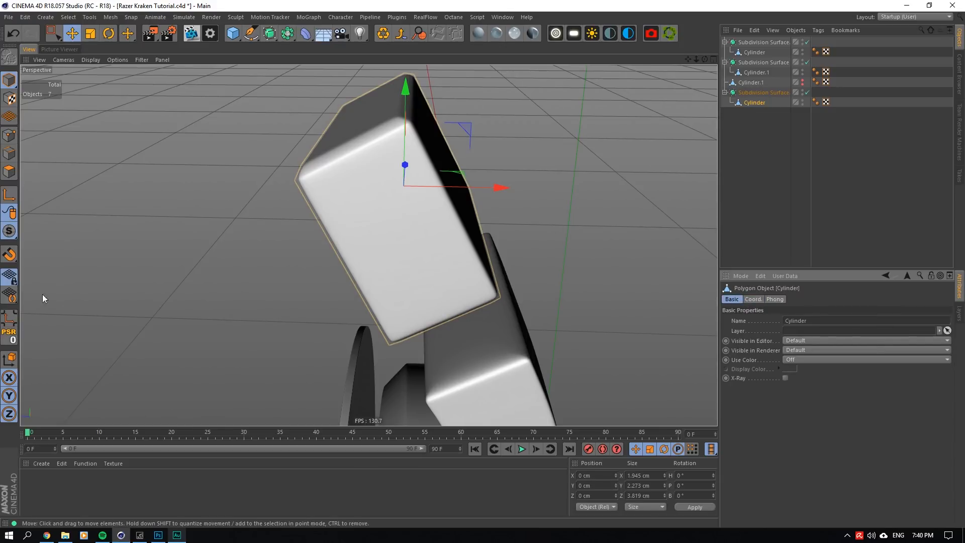
{"action": "left_click", "coordinate": [110, 17]}
{"action": "mouse_move", "coordinate": [128, 107]}
{"action": "left_click", "coordinate": [171, 114]}
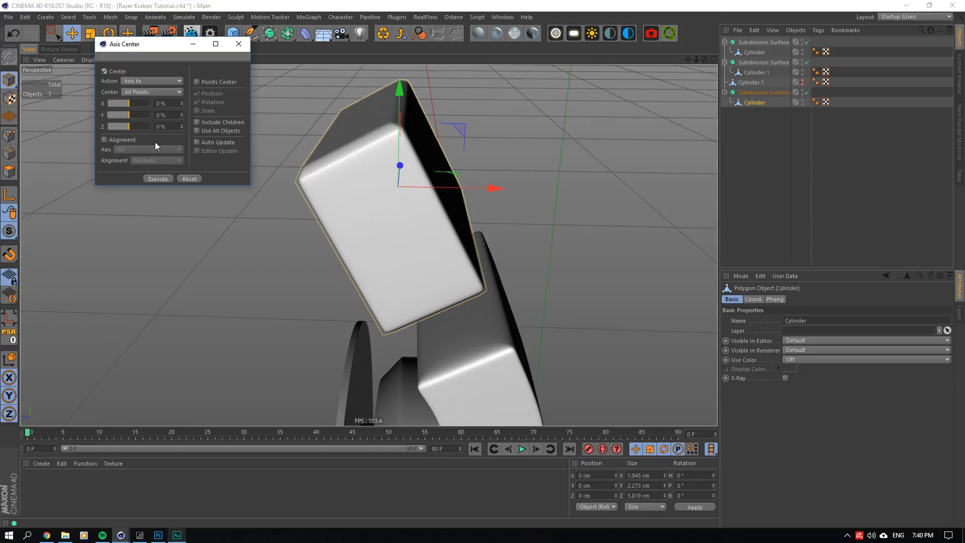
- Align the upper block's axis on all axes using the Selected Edge alignment
{"action": "left_click_drag", "start_coordinate": [257, 82], "coordinate": [684, 423]}
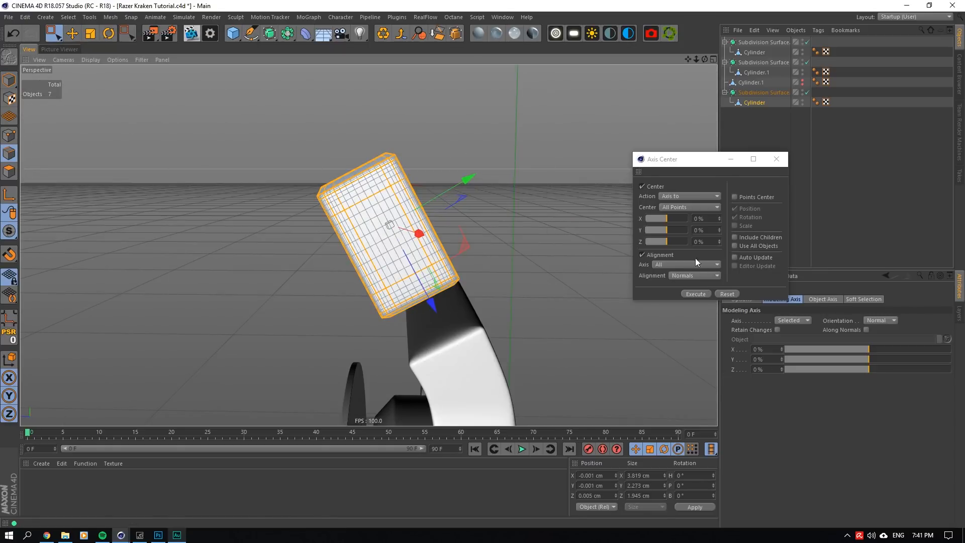
{"action": "left_click", "coordinate": [692, 276]}
{"action": "left_click", "coordinate": [691, 296]}
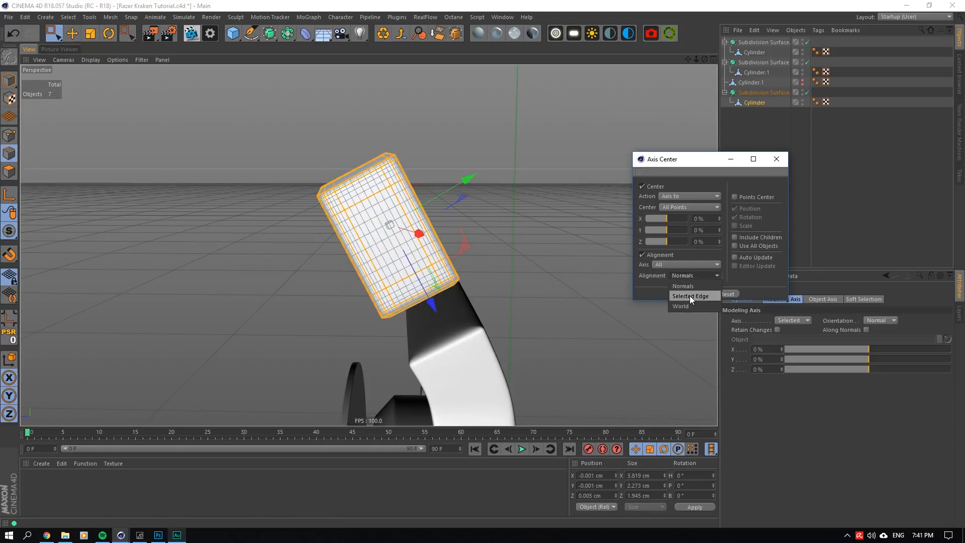
{"action": "left_click", "coordinate": [688, 294]}
{"action": "left_click_drag", "start_coordinate": [705, 60], "coordinate": [508, 77]}
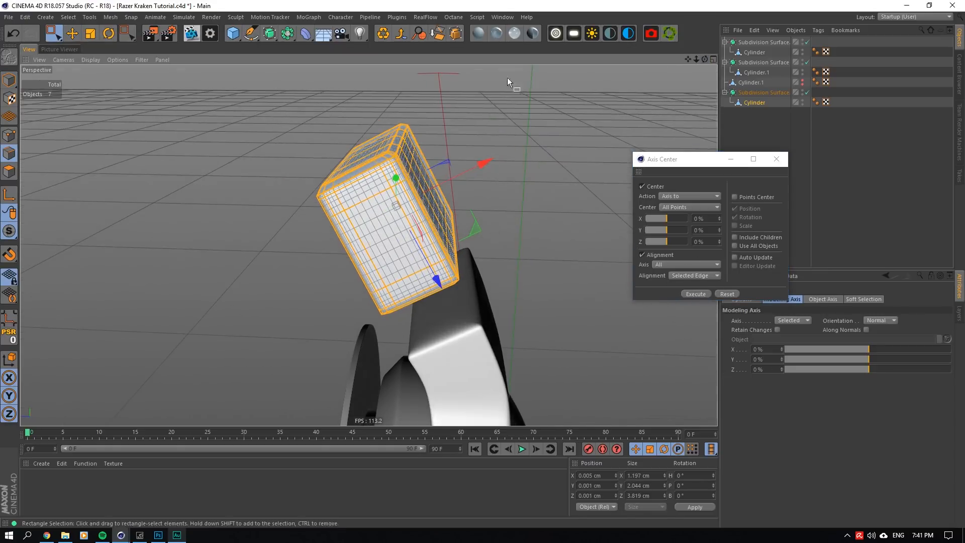
- Move the upper block down along its tilted axis toward the bracket, to about X 0.259 cm, Y -0.48 cm
{"action": "left_click", "coordinate": [9, 87]}
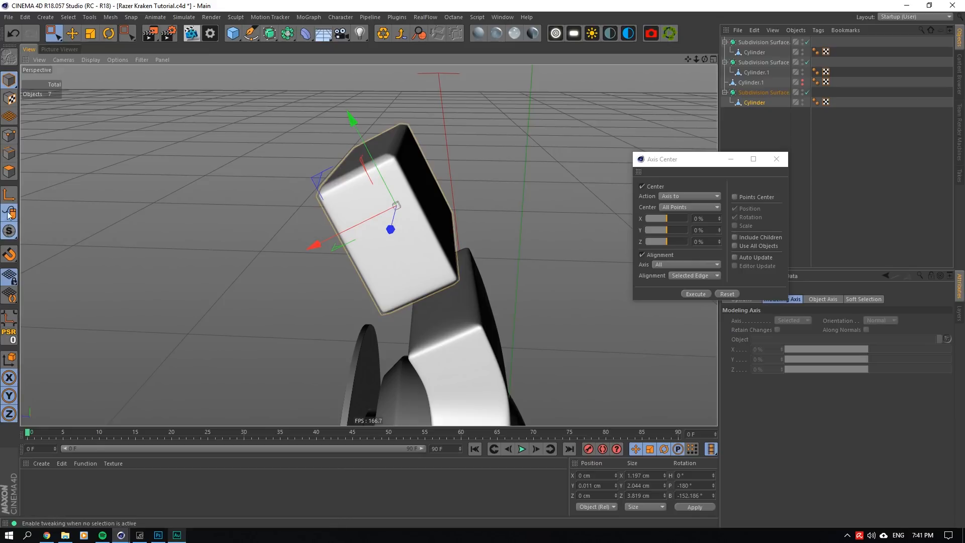
{"action": "left_click", "coordinate": [777, 159]}
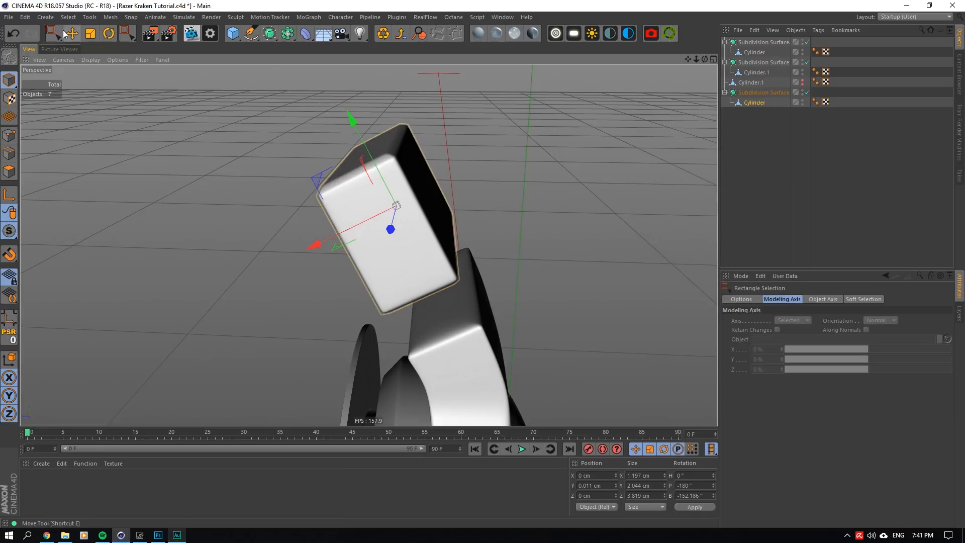
{"action": "left_click", "coordinate": [72, 34]}
{"action": "left_click_drag", "start_coordinate": [345, 133], "coordinate": [370, 157]}
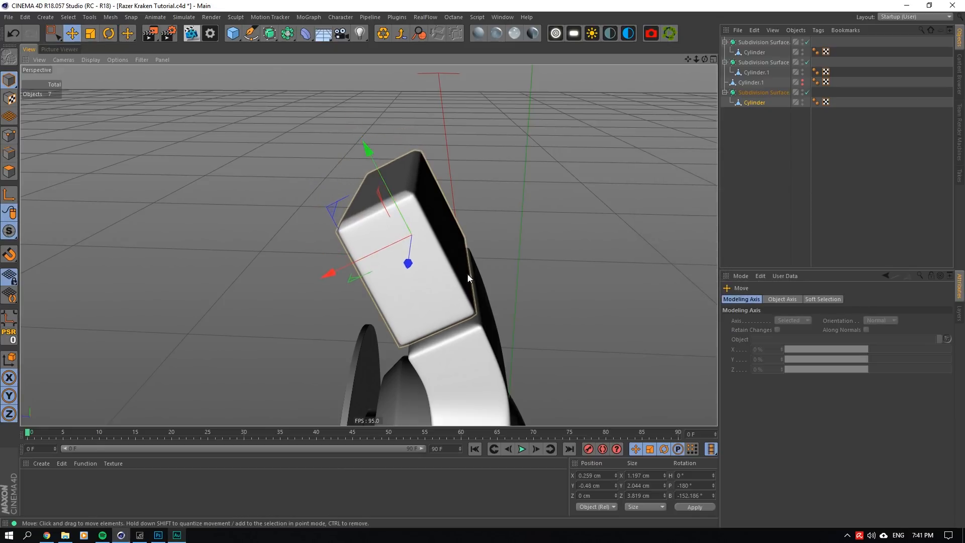
- Turn off smoothing on the block and bracket, then inner-extrude the bracket's ledge face by about 0.05 cm and restore the bracket's smoothing
{"action": "scroll", "coordinate": [460, 361], "scroll_direction": "up", "scroll_amount": 5}
{"action": "left_click", "coordinate": [807, 93]}
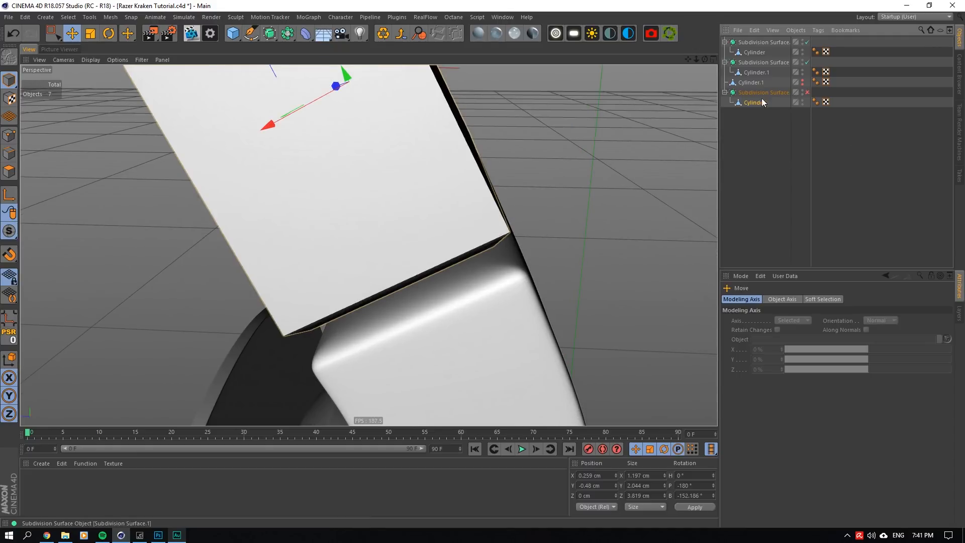
{"action": "left_click", "coordinate": [498, 264]}
{"action": "left_click", "coordinate": [9, 172]}
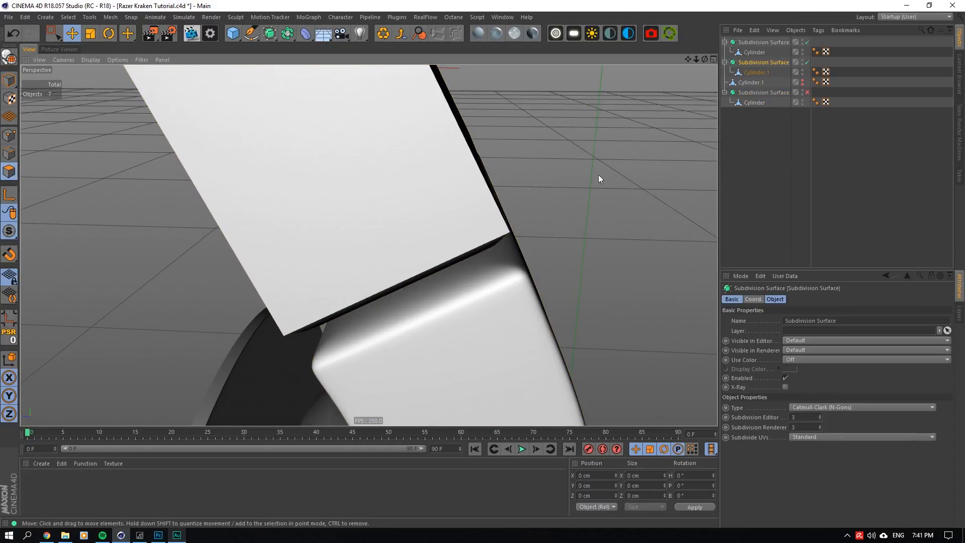
{"action": "left_click", "coordinate": [807, 63]}
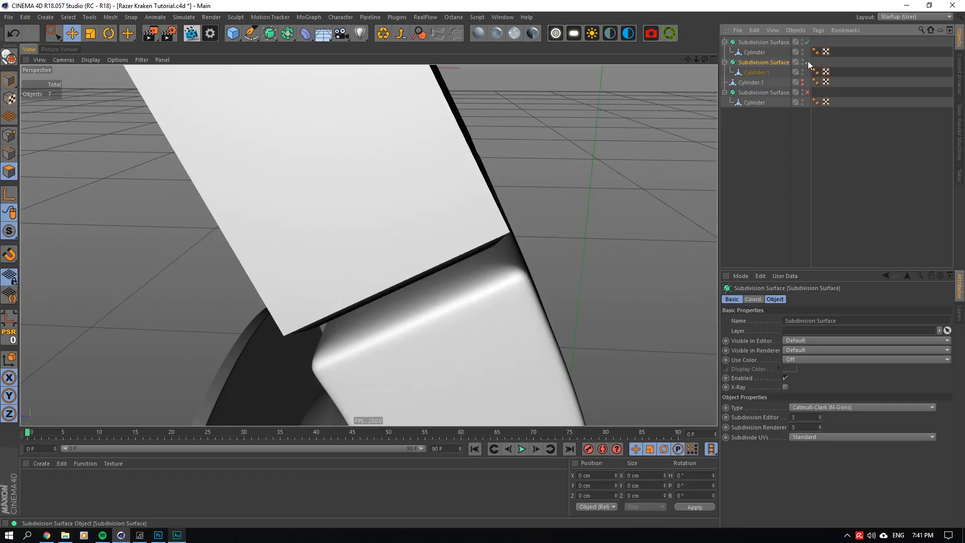
{"action": "left_click", "coordinate": [757, 73]}
{"action": "right_click", "coordinate": [500, 226]}
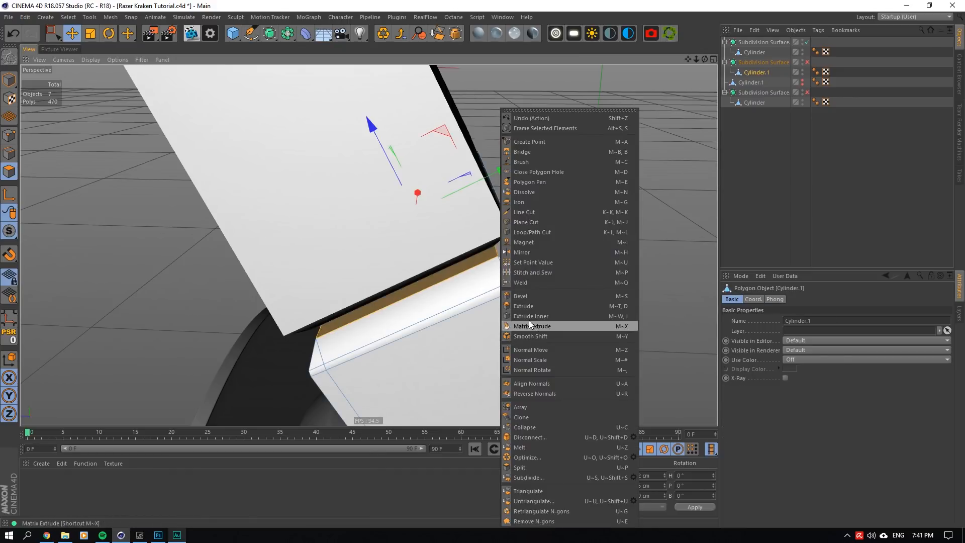
{"action": "left_click", "coordinate": [529, 320]}
{"action": "scroll", "coordinate": [518, 242], "scroll_direction": "up", "scroll_amount": 4}
{"action": "mouse_move", "coordinate": [518, 242]}
{"action": "left_mouse_down"}
{"action": "mouse_move", "coordinate": [527, 242]}
{"action": "mouse_move", "coordinate": [505, 243]}
{"action": "left_mouse_up"}
{"action": "left_click", "coordinate": [792, 114]}
{"action": "left_click", "coordinate": [807, 62]}
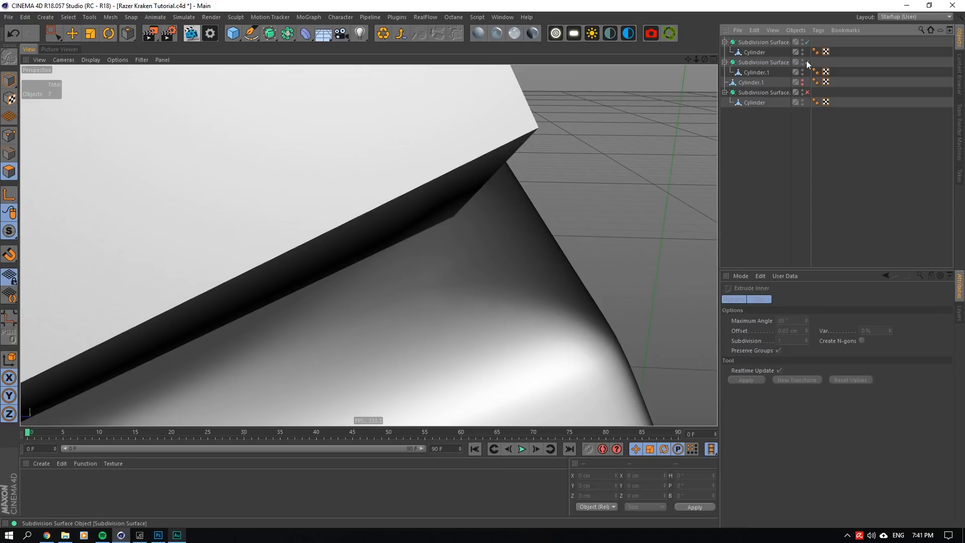
- Loop-cut the bracket mesh near its ledge corner at about 87.9%, then turn smoothing back on for the bracket and block
{"action": "left_click", "coordinate": [807, 62]}
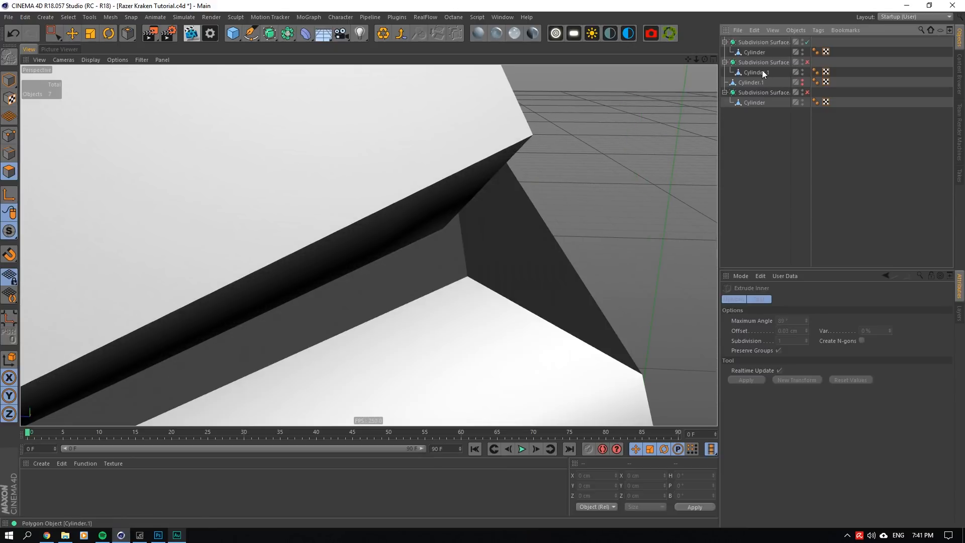
{"action": "left_click", "coordinate": [759, 72]}
{"action": "right_click", "coordinate": [540, 109]}
{"action": "left_click", "coordinate": [572, 232]}
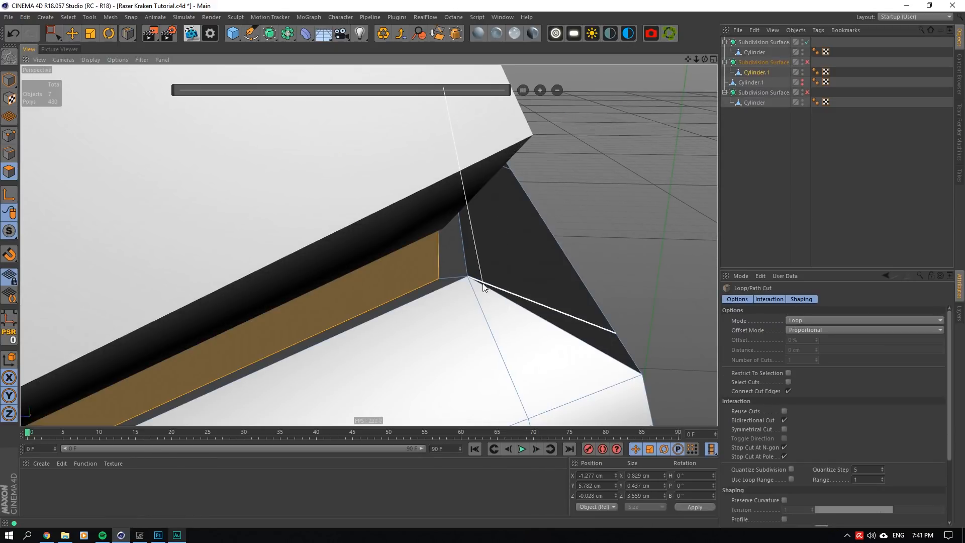
{"action": "left_click", "coordinate": [804, 120]}
{"action": "left_click", "coordinate": [807, 63]}
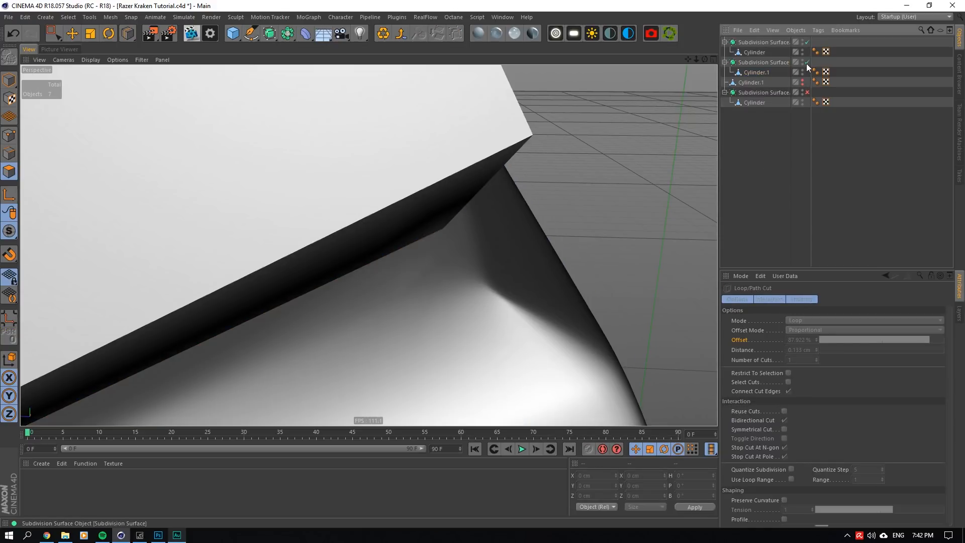
{"action": "scroll", "coordinate": [484, 254], "scroll_direction": "down", "scroll_amount": 7}
{"action": "scroll", "coordinate": [484, 255], "scroll_direction": "down", "scroll_amount": 2}
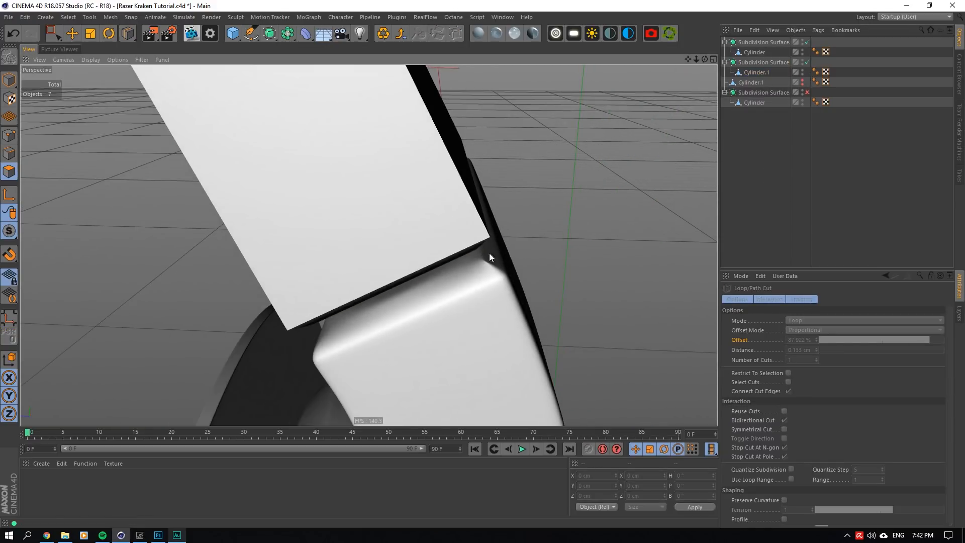
{"action": "left_click", "coordinate": [807, 93]}
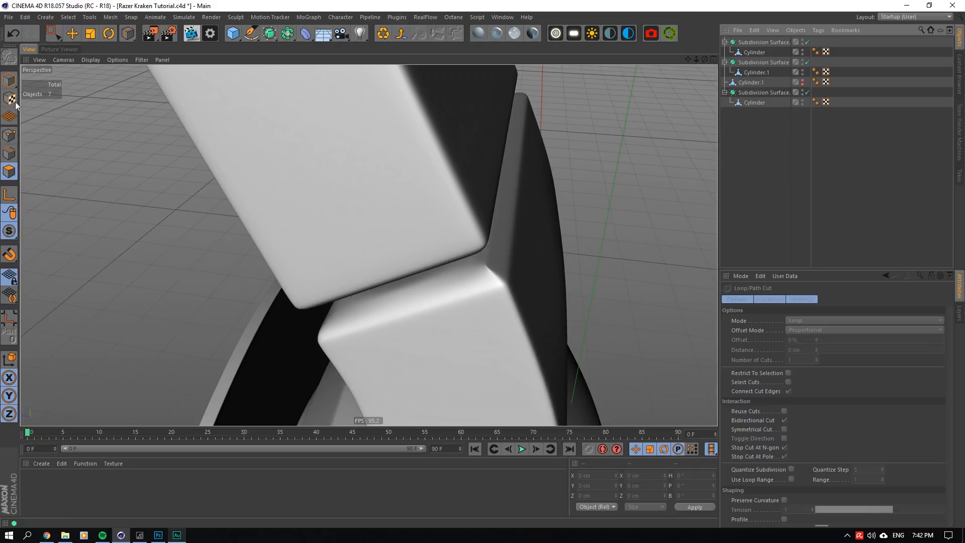
- Turn off the upper block's subdivision smoothing in Model mode and select its Cylinder mesh
{"action": "left_click", "coordinate": [9, 81]}
{"action": "left_click", "coordinate": [72, 33]}
{"action": "left_click", "coordinate": [307, 151]}
{"action": "scroll", "coordinate": [418, 254], "scroll_direction": "down", "scroll_amount": 8}
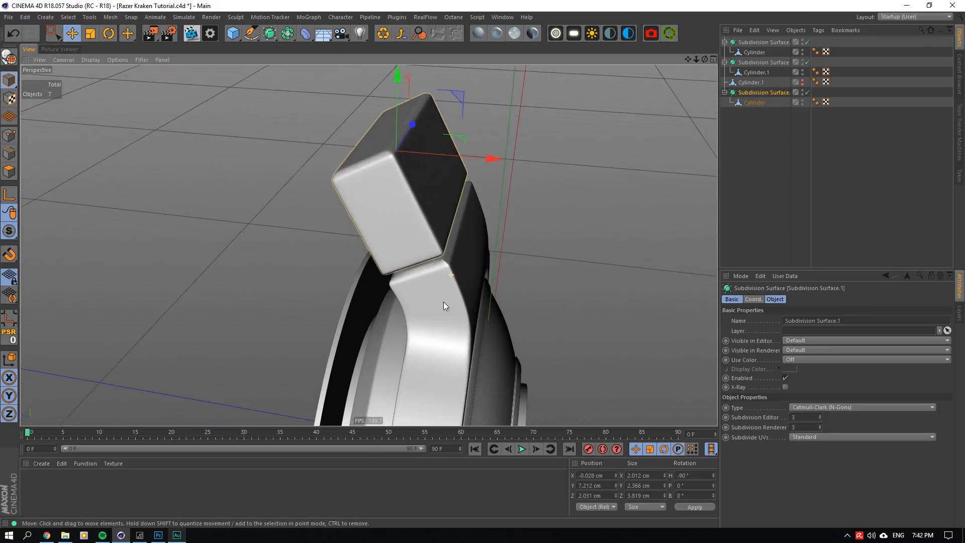
{"action": "scroll", "coordinate": [444, 302], "scroll_direction": "up", "scroll_amount": 3}
{"action": "left_click", "coordinate": [807, 92]}
{"action": "left_click", "coordinate": [754, 102]}
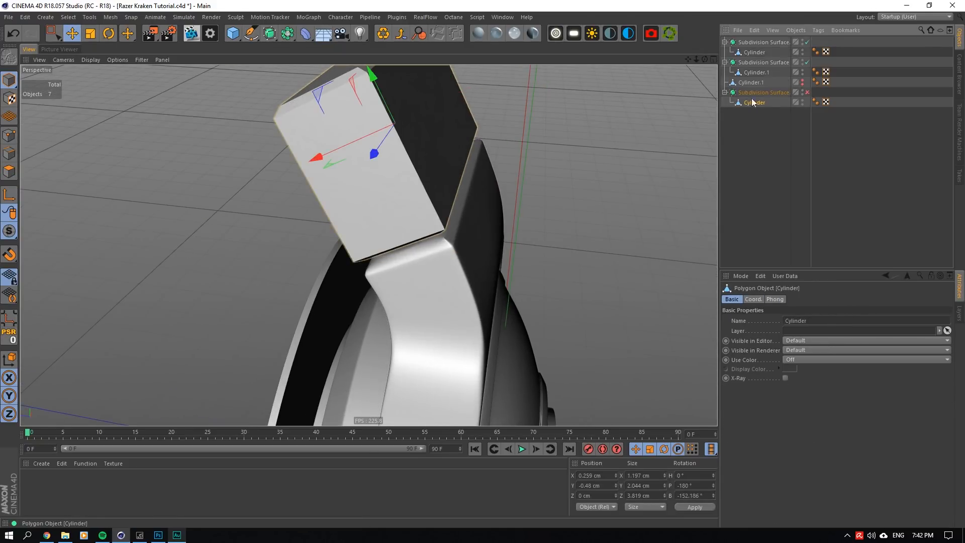
- Turn off the bracket's smoothing, select its Cylinder.1 mesh in Edge mode, and isolate it in the viewport
{"action": "left_click", "coordinate": [807, 62]}
{"action": "left_click", "coordinate": [759, 72]}
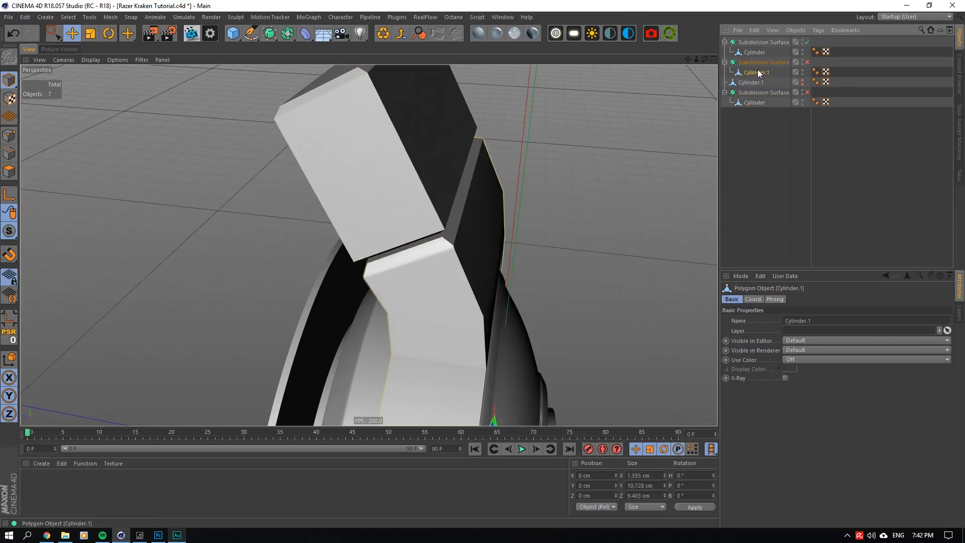
{"action": "left_click", "coordinate": [9, 154]}
{"action": "scroll", "coordinate": [432, 249], "scroll_direction": "up", "scroll_amount": 6}
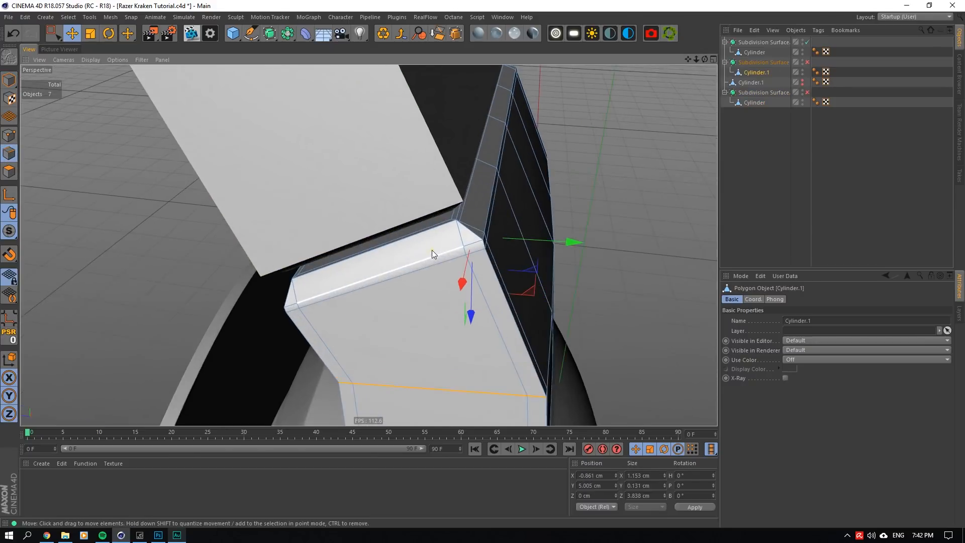
{"action": "left_click", "coordinate": [483, 210]}
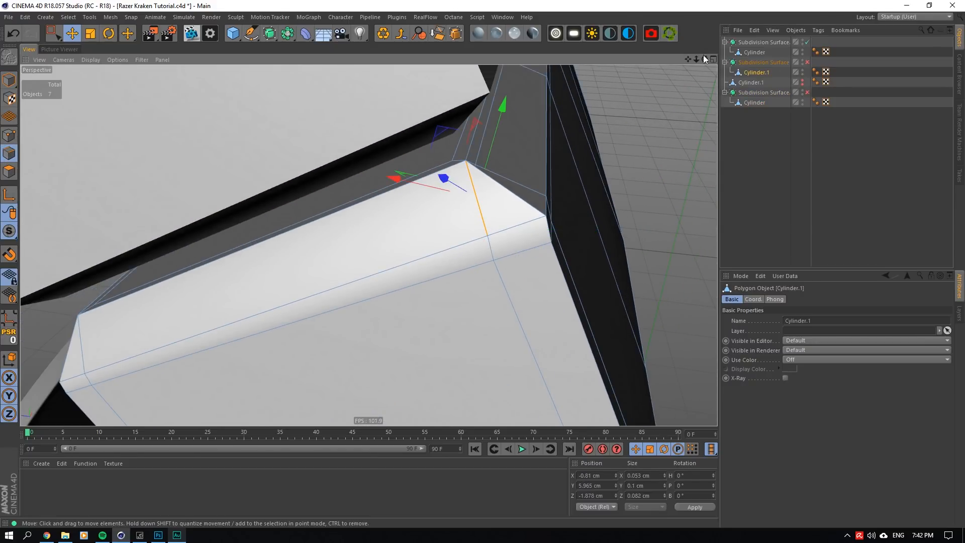
{"action": "left_click_drag", "start_coordinate": [483, 210], "coordinate": [410, 223], "text": "alt"}
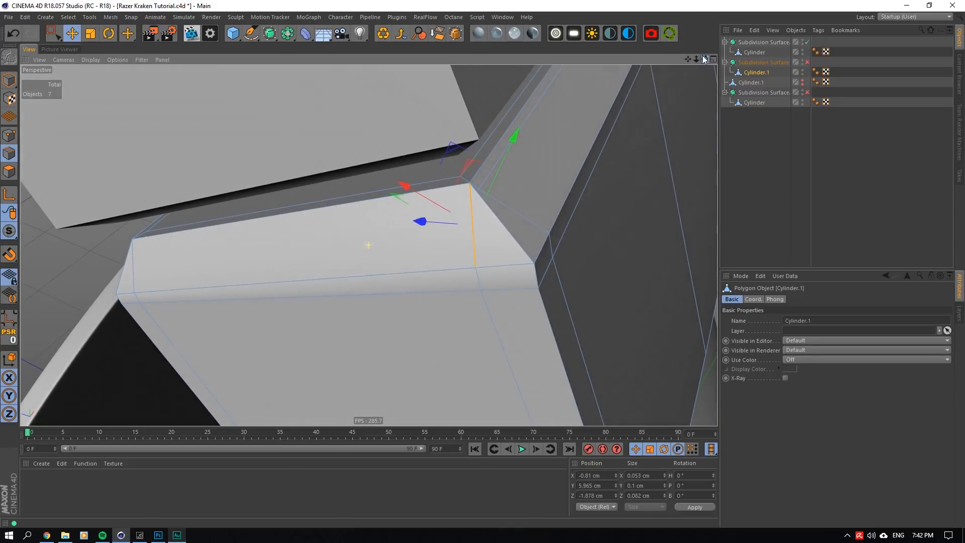
{"action": "left_click_drag", "start_coordinate": [13, 230], "coordinate": [57, 285]}
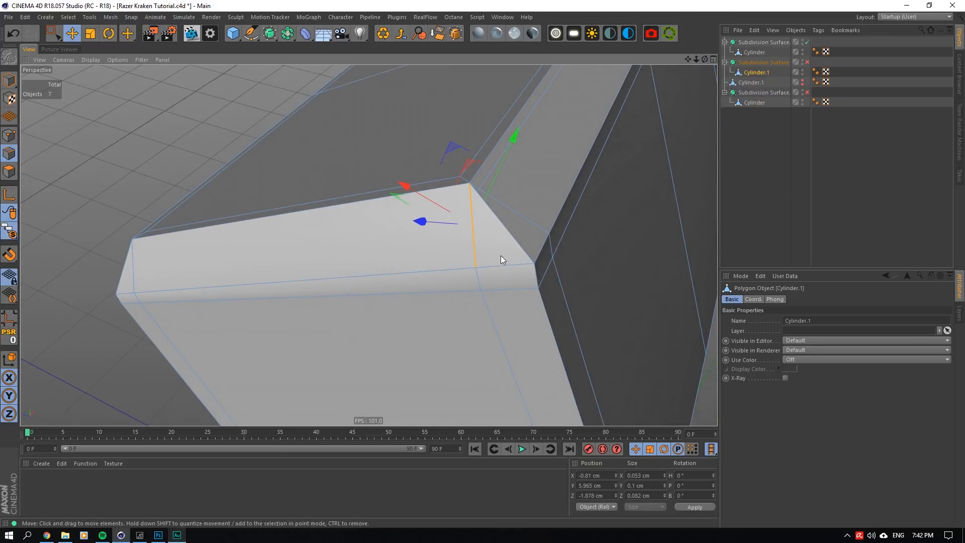
- Undo the recent bracket edits back through the corner loop cut and the ledge face's inner extrusion
{"action": "scroll", "coordinate": [501, 255], "scroll_direction": "down", "scroll_amount": 4}
{"action": "key", "text": "ctrl+z"}
{"action": "key", "text": "ctrl+z"}
{"action": "key", "text": "ctrl+z"}
{"action": "key", "text": "ctrl+z"}
{"action": "key", "text": "ctrl+z"}
{"action": "key", "text": "ctrl+z"}
{"action": "key", "text": "ctrl+z"}
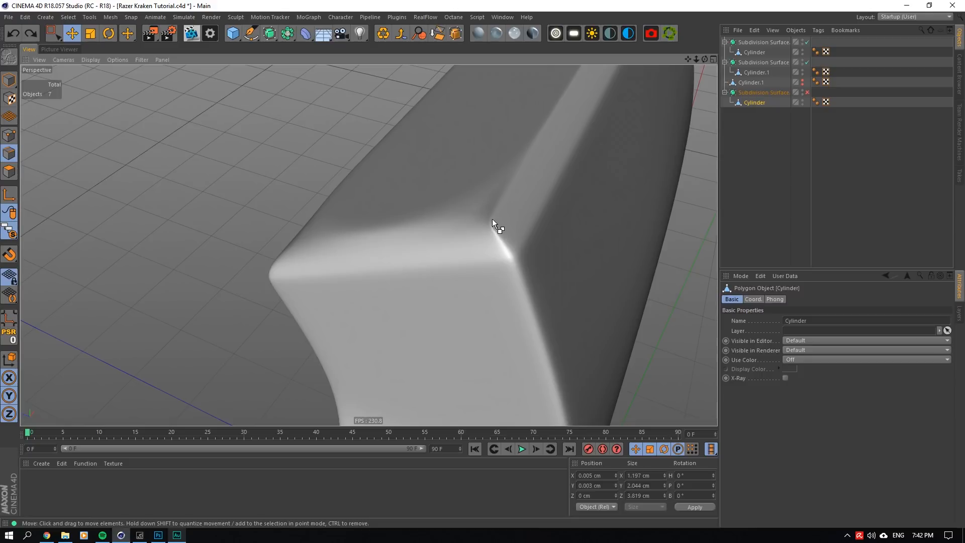
{"action": "key", "text": "ctrl+z"}
{"action": "key", "text": "ctrl+z"}
{"action": "key", "text": "ctrl+z"}
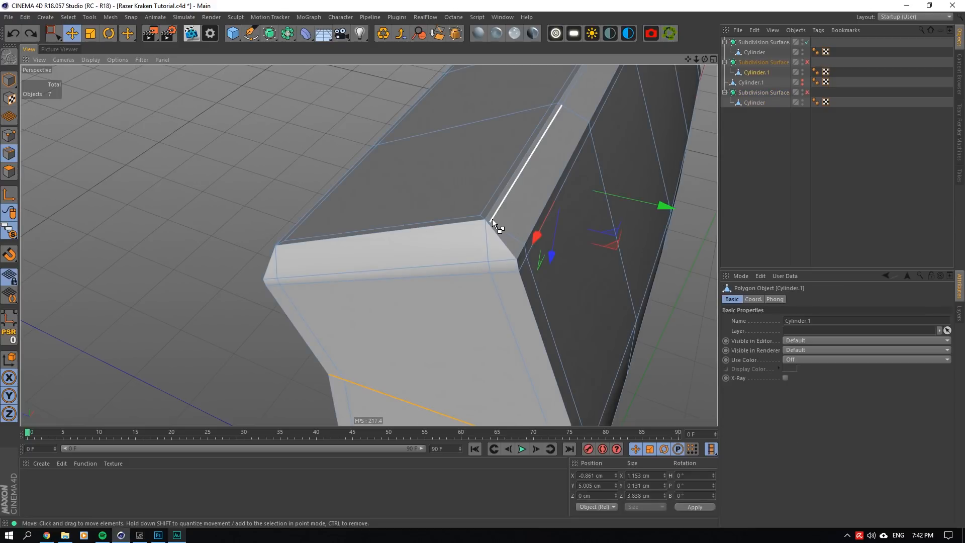
{"action": "key", "text": "ctrl+z"}
{"action": "key", "text": "ctrl+z"}
{"action": "key", "text": "ctrl+z"}
{"action": "scroll", "coordinate": [493, 252], "scroll_direction": "up", "scroll_amount": 1}
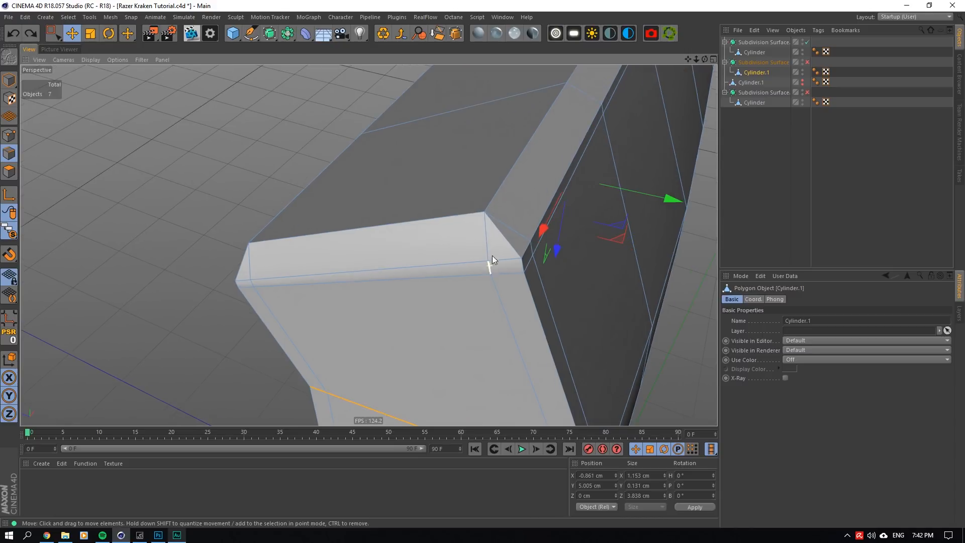
- Dissolve the two short edges that meet at the upper corner on one end of the bracket's ledge
{"action": "left_click_drag", "start_coordinate": [704, 60], "coordinate": [724, 61]}
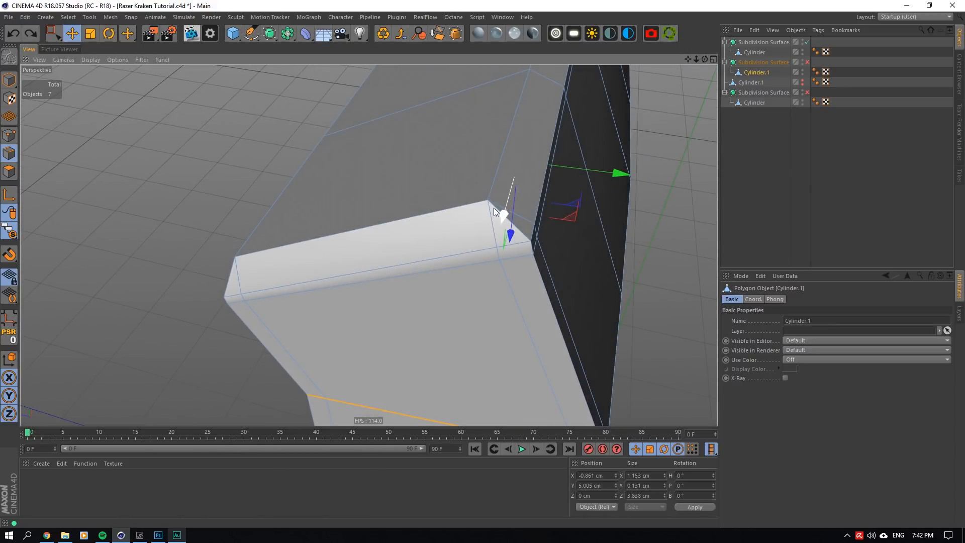
{"action": "left_click", "coordinate": [495, 205]}
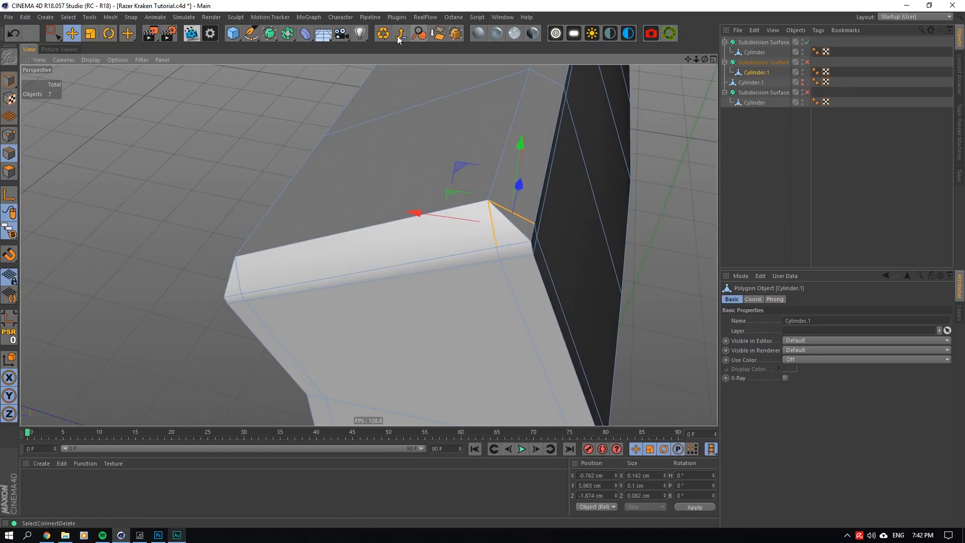
{"action": "left_click", "coordinate": [495, 174]}
{"action": "right_click", "coordinate": [501, 160]}
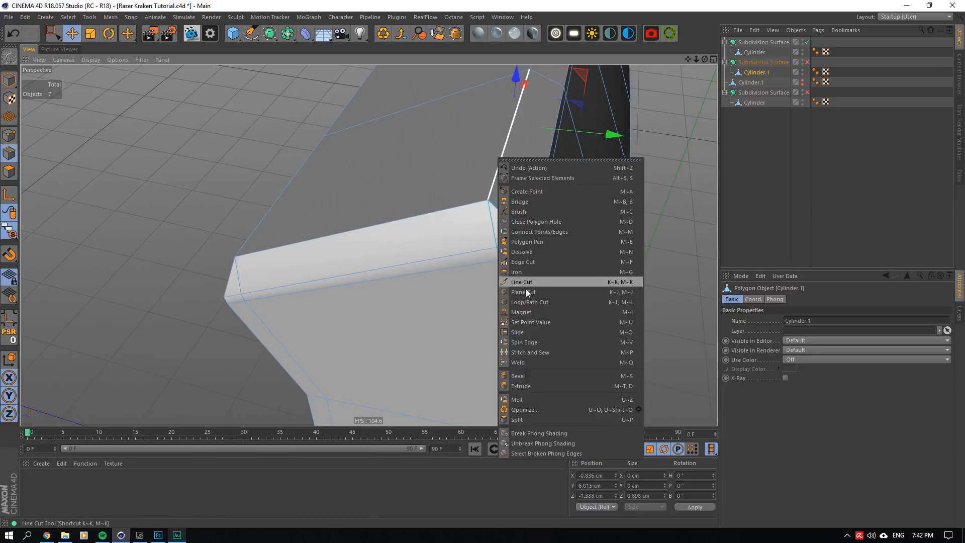
- Dissolve the matching pair of short edges at the upper corner on the opposite end of the ledge
{"action": "left_click_drag", "start_coordinate": [705, 60], "coordinate": [639, 10]}
{"action": "middle_click_drag", "start_coordinate": [369, 245], "coordinate": [338, 145], "text": "alt"}
{"action": "scroll", "coordinate": [404, 291], "scroll_direction": "up", "scroll_amount": 4}
{"action": "left_click", "coordinate": [267, 239]}
{"action": "left_click", "coordinate": [255, 231], "text": "shift"}
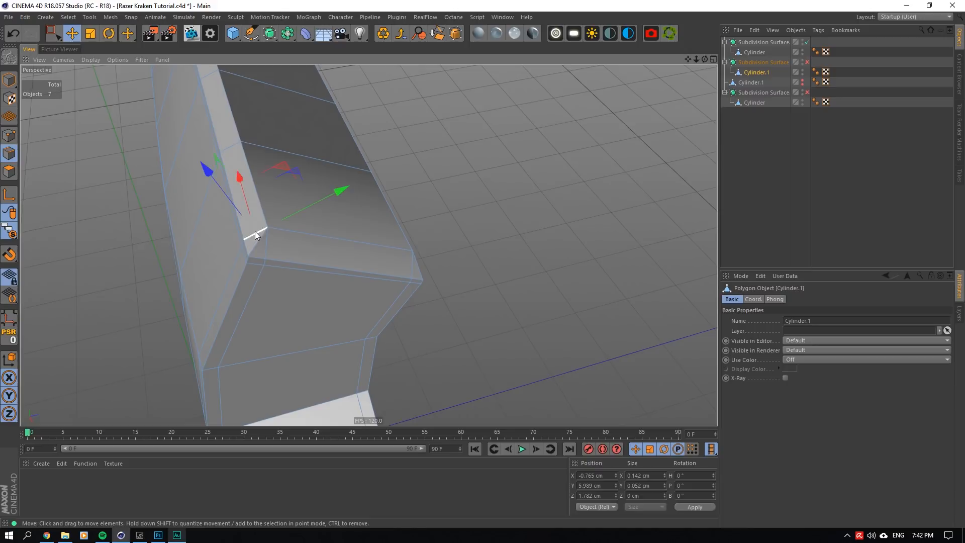
{"action": "scroll", "coordinate": [284, 238], "scroll_direction": "up", "scroll_amount": 3}
{"action": "scroll", "coordinate": [283, 239], "scroll_direction": "up", "scroll_amount": 3}
{"action": "left_click", "coordinate": [438, 35]}
{"action": "scroll", "coordinate": [441, 241], "scroll_direction": "down", "scroll_amount": 3}
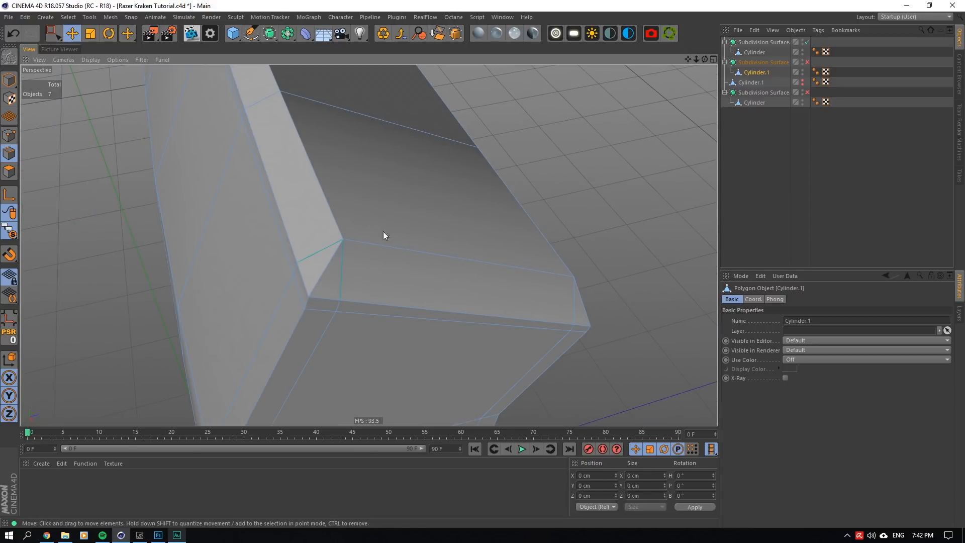
{"action": "left_click", "coordinate": [422, 253]}
{"action": "right_click", "coordinate": [422, 253]}
{"action": "left_click", "coordinate": [454, 370]}
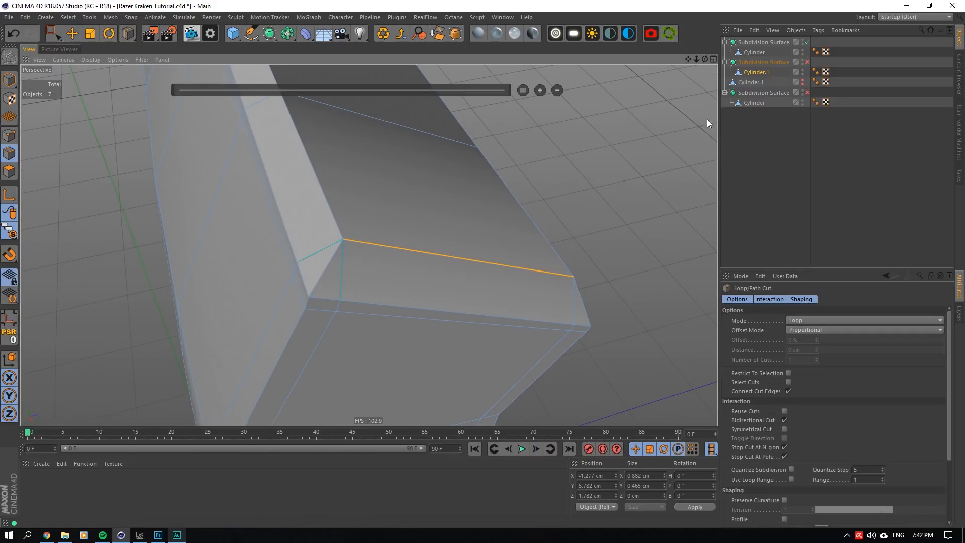
{"action": "scroll", "coordinate": [369, 245], "scroll_direction": "down", "scroll_amount": 2}
{"action": "left_click_drag", "start_coordinate": [369, 245], "coordinate": [446, 225], "text": "alt"}
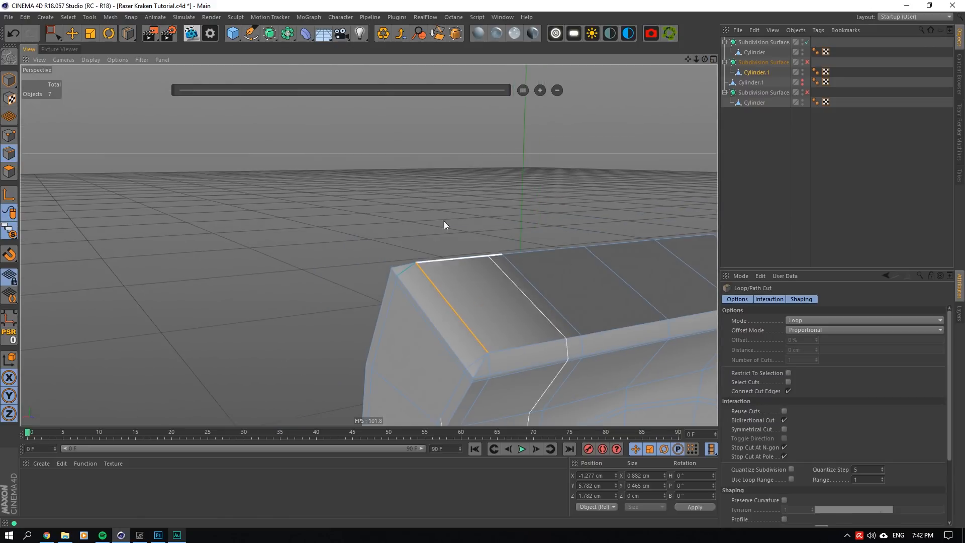
{"action": "key", "text": "e"}
- Select the short edge pairs at both lower corners of the ledge and dissolve them together
{"action": "left_click", "coordinate": [499, 359]}
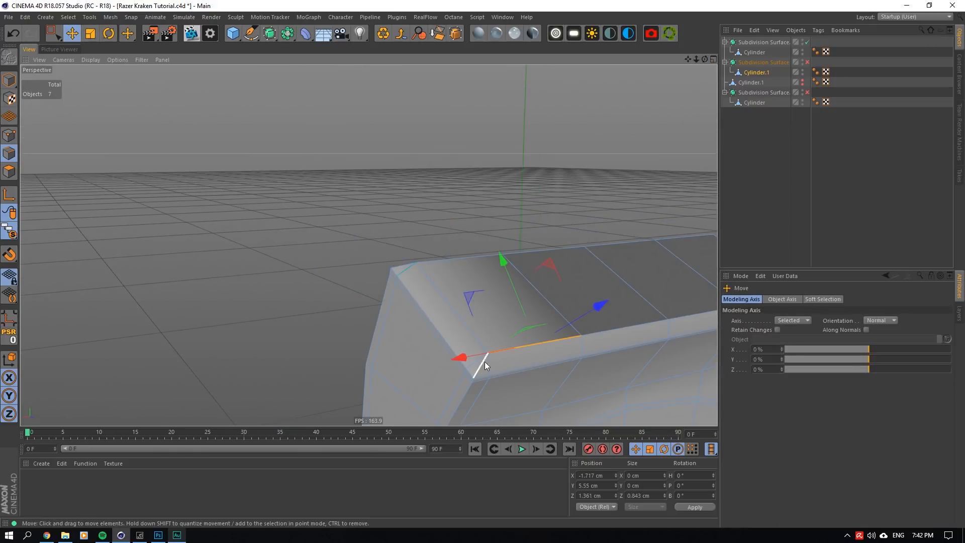
{"action": "left_click", "coordinate": [478, 364], "text": "shift"}
{"action": "left_click", "coordinate": [493, 368]}
{"action": "left_click", "coordinate": [480, 363]}
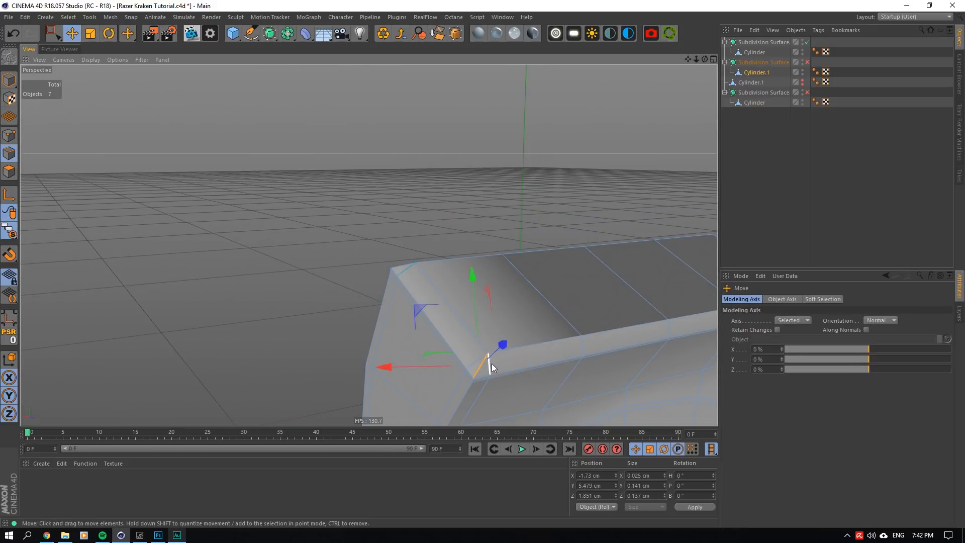
{"action": "left_click", "coordinate": [491, 364]}
{"action": "left_click", "coordinate": [475, 360], "text": "shift"}
{"action": "left_click_drag", "start_coordinate": [688, 60], "coordinate": [383, 5]}
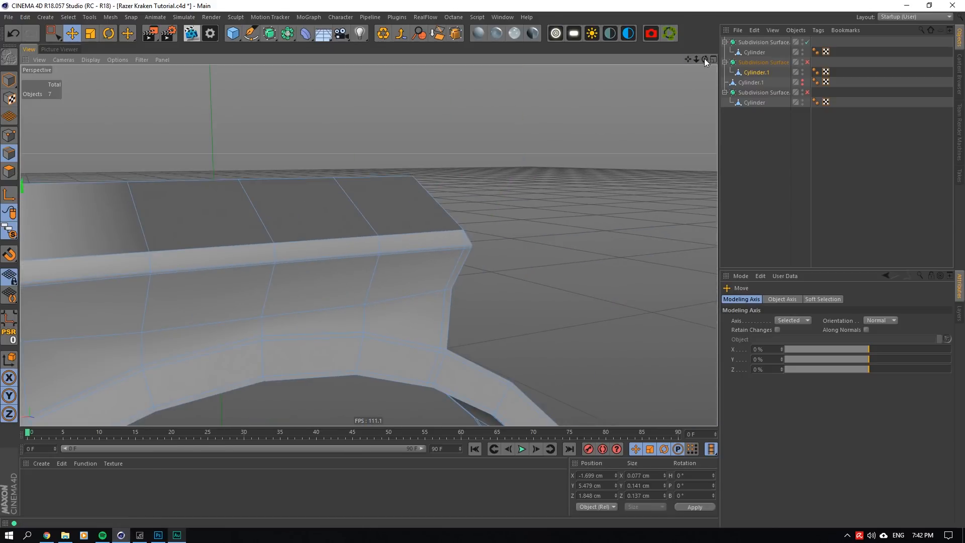
{"action": "left_click_drag", "start_coordinate": [705, 60], "coordinate": [345, 321]}
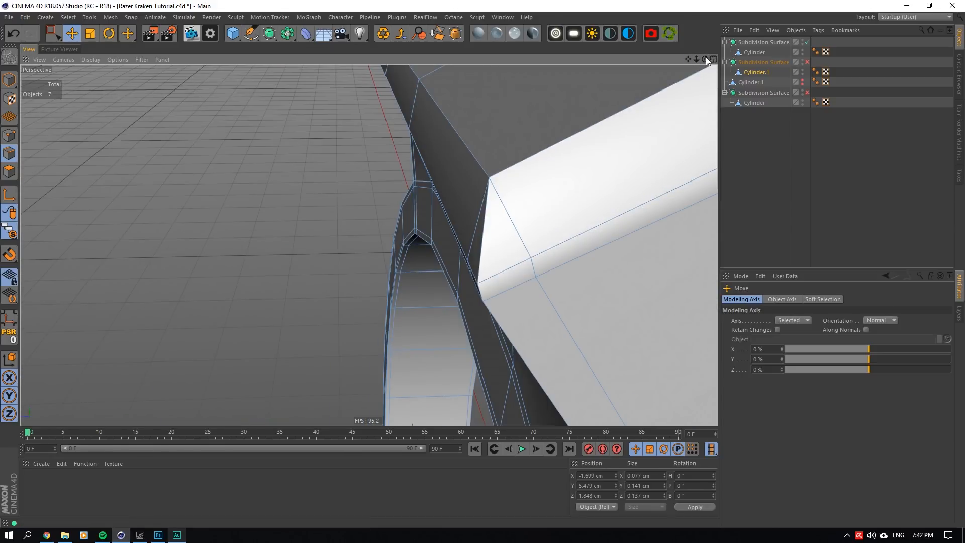
{"action": "left_click_drag", "start_coordinate": [705, 59], "coordinate": [642, 186]}
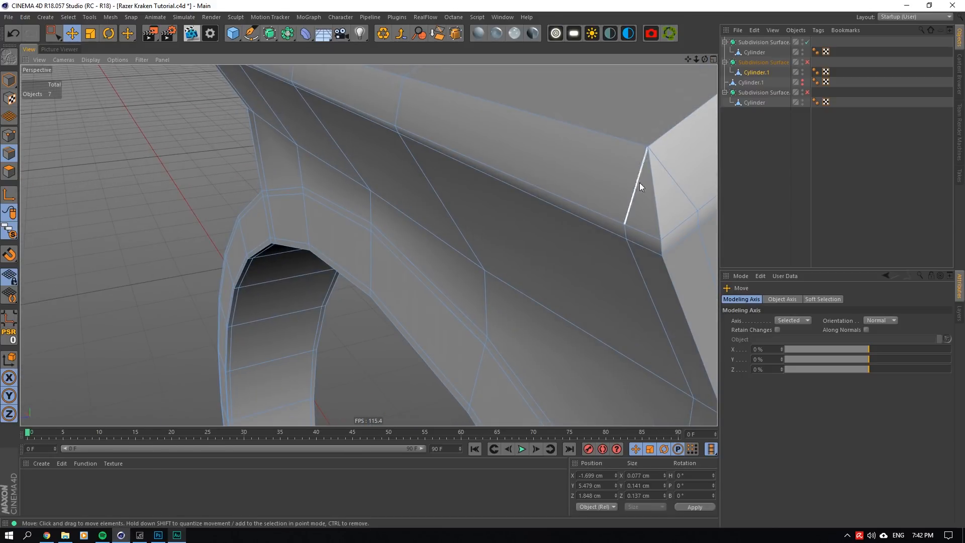
{"action": "left_click", "coordinate": [455, 34]}
- Loop-cut the ledge along its length with Symmetrical Cut enabled, at an offset of about 6.752%
{"action": "left_click_drag", "start_coordinate": [705, 59], "coordinate": [362, 236]}
{"action": "left_click", "coordinate": [71, 31]}
{"action": "right_click", "coordinate": [513, 191]}
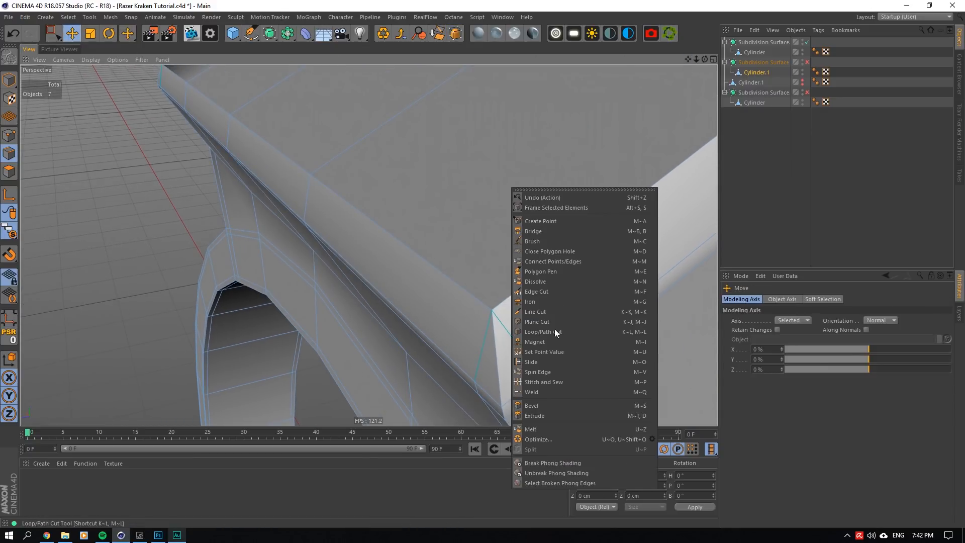
{"action": "left_click", "coordinate": [550, 333]}
{"action": "left_click", "coordinate": [784, 430]}
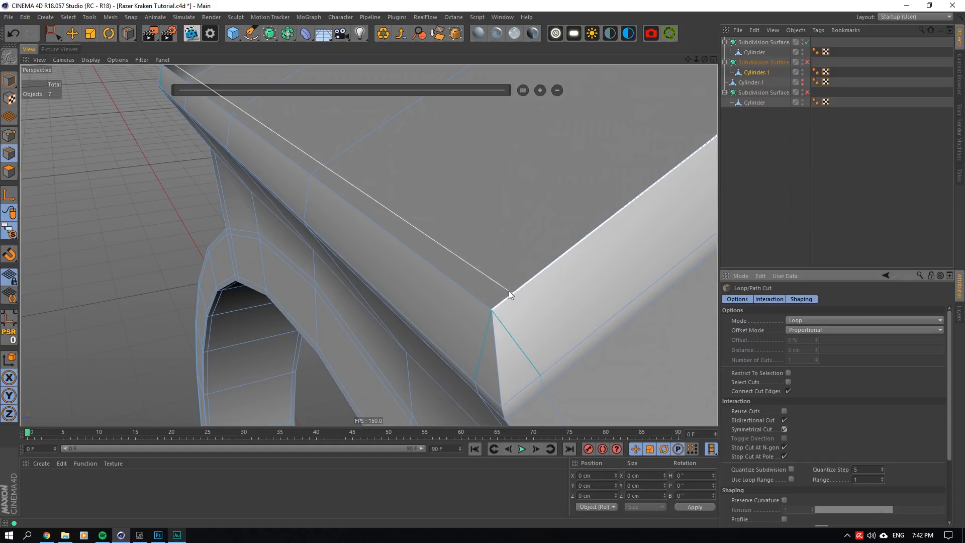
{"action": "left_click_drag", "start_coordinate": [705, 59], "coordinate": [369, 245]}
{"action": "left_click", "coordinate": [521, 309]}
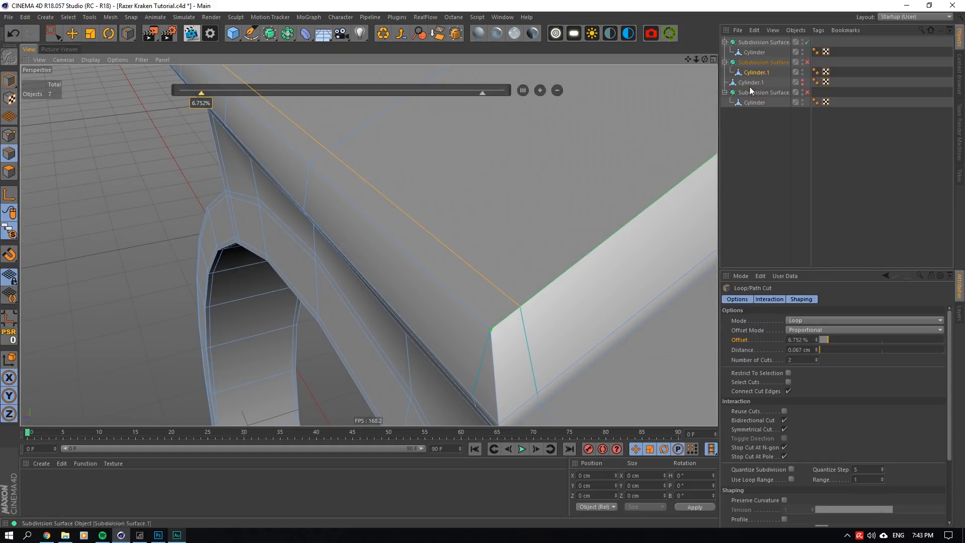
- Disable Symmetrical Cut and loop-cut across one end of the ledge at about 6.642%
{"action": "left_click_drag", "start_coordinate": [705, 59], "coordinate": [551, 60]}
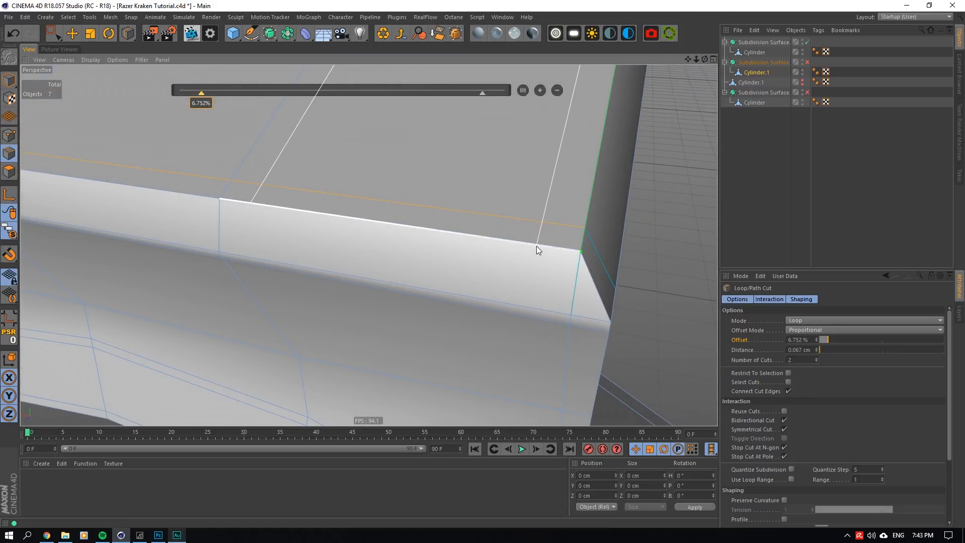
{"action": "left_click", "coordinate": [785, 429]}
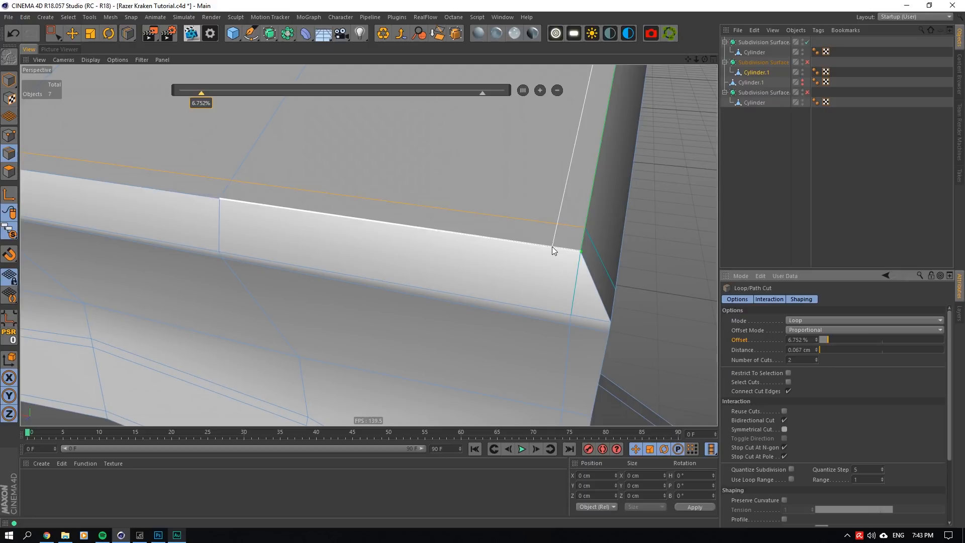
{"action": "left_click", "coordinate": [552, 246]}
- Enable Reuse Cuts and repeat the 6.642% loop cut across the opposite end of the ledge
{"action": "left_click", "coordinate": [785, 412]}
{"action": "scroll", "coordinate": [476, 245], "scroll_direction": "down", "scroll_amount": 4}
{"action": "scroll", "coordinate": [476, 246], "scroll_direction": "down", "scroll_amount": 4}
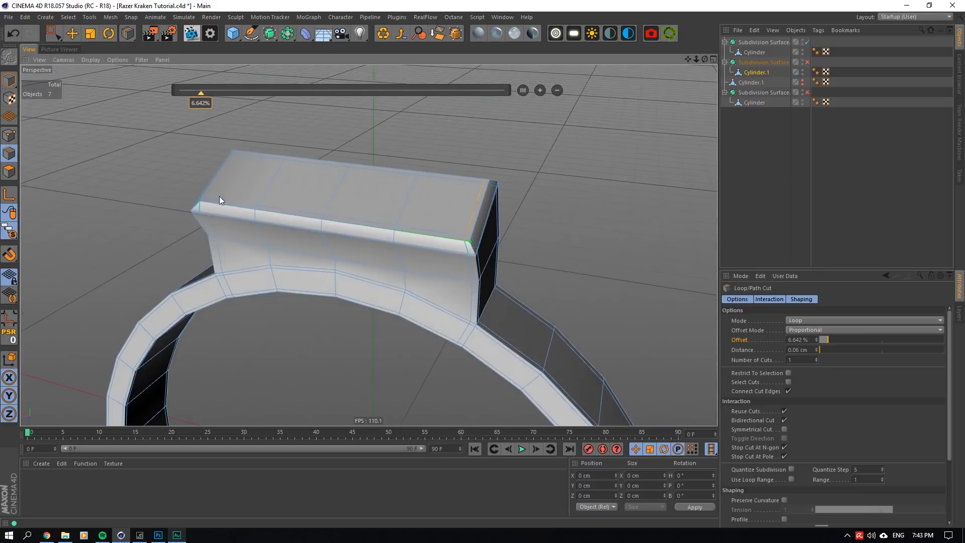
{"action": "scroll", "coordinate": [219, 198], "scroll_direction": "up", "scroll_amount": 6}
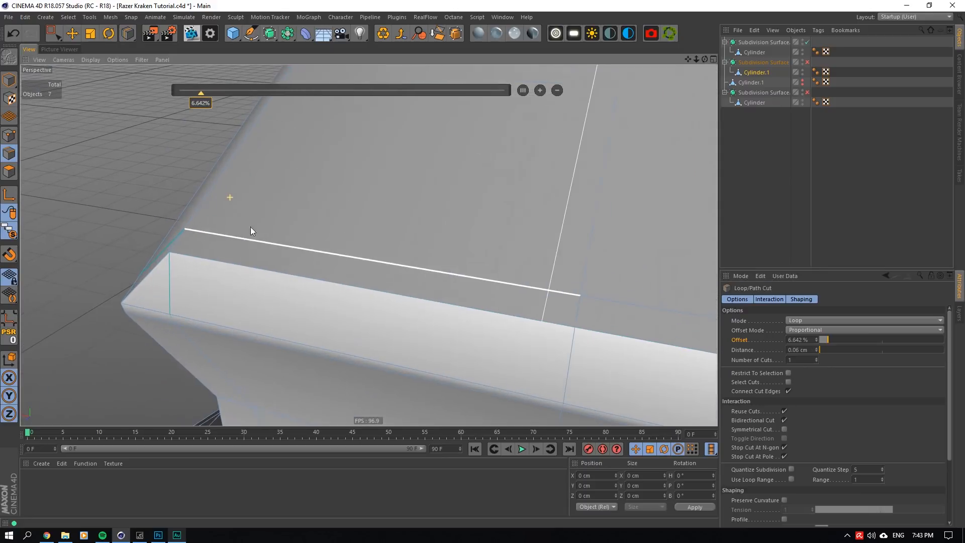
{"action": "left_click", "coordinate": [204, 233]}
- Line-cut the bevel face at the ledge corner, joining the end of the new loop cut to the existing point on the outer edge
{"action": "right_click", "coordinate": [383, 179]}
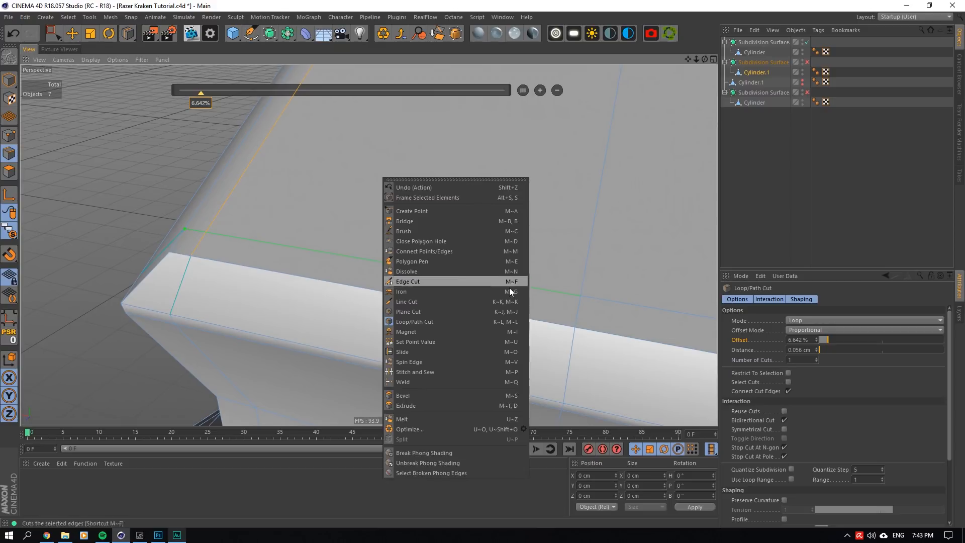
{"action": "left_click", "coordinate": [397, 301]}
{"action": "left_click", "coordinate": [170, 310]}
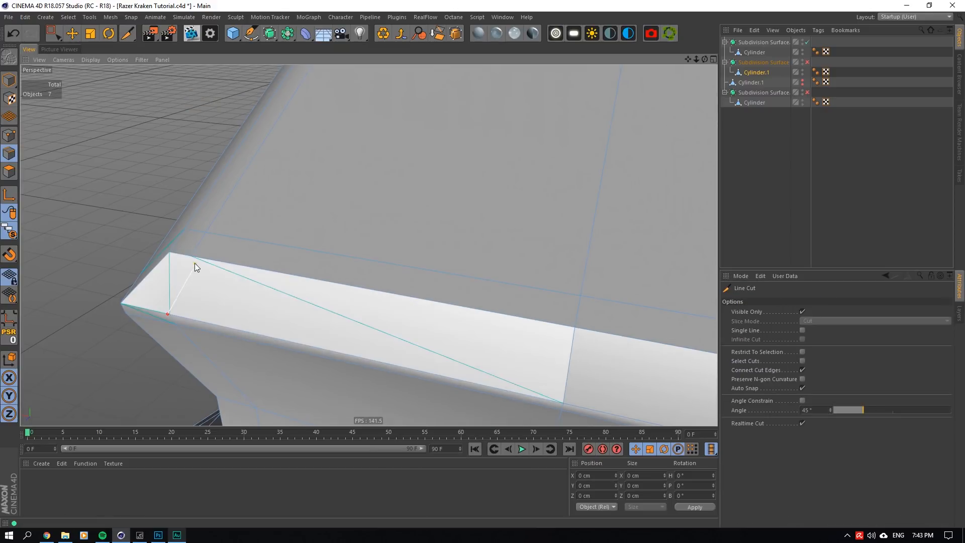
{"action": "key", "text": "ctrl+z"}
{"action": "left_click", "coordinate": [171, 315]}
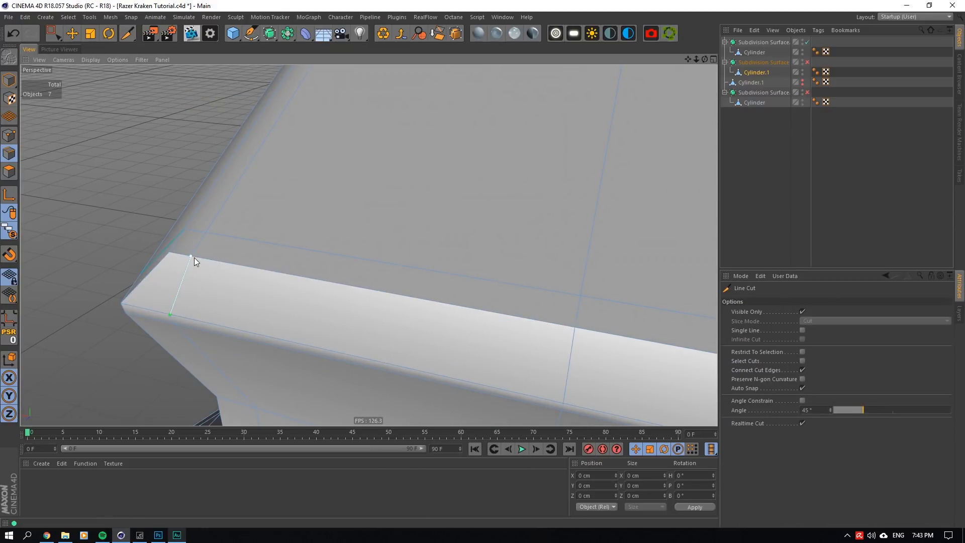
{"action": "left_click", "coordinate": [191, 257]}
{"action": "key", "text": "Escape"}
- Try a line cut across the end bevel at the same corner, then undo it
{"action": "left_click_drag", "start_coordinate": [704, 59], "coordinate": [779, 59]}
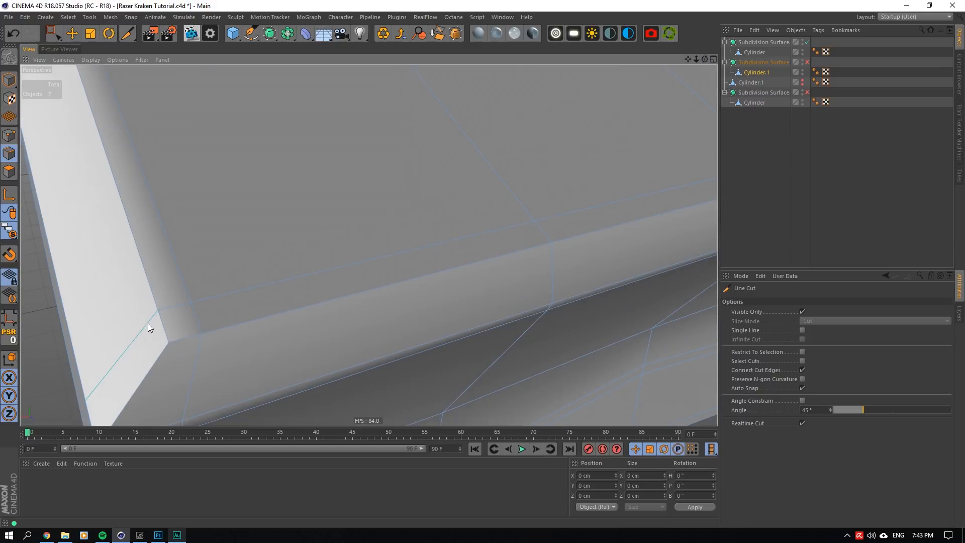
{"action": "left_click", "coordinate": [159, 310]}
{"action": "left_click", "coordinate": [89, 399]}
{"action": "key", "text": "Escape"}
{"action": "scroll", "coordinate": [252, 309], "scroll_direction": "down", "scroll_amount": 6}
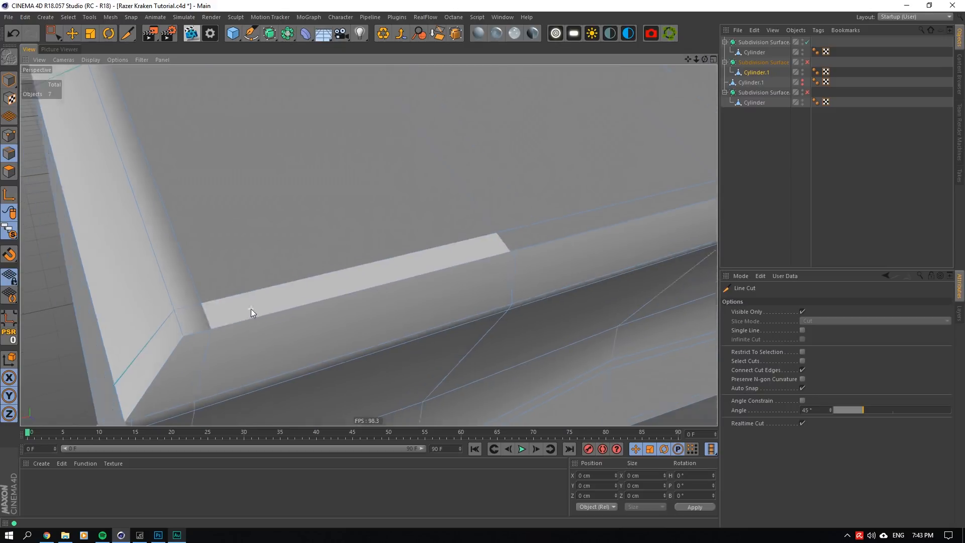
{"action": "scroll", "coordinate": [224, 313], "scroll_direction": "up", "scroll_amount": 3}
{"action": "right_click_drag", "start_coordinate": [225, 312], "coordinate": [291, 302], "text": "alt"}
{"action": "right_click_drag", "start_coordinate": [392, 294], "coordinate": [376, 295], "text": "alt"}
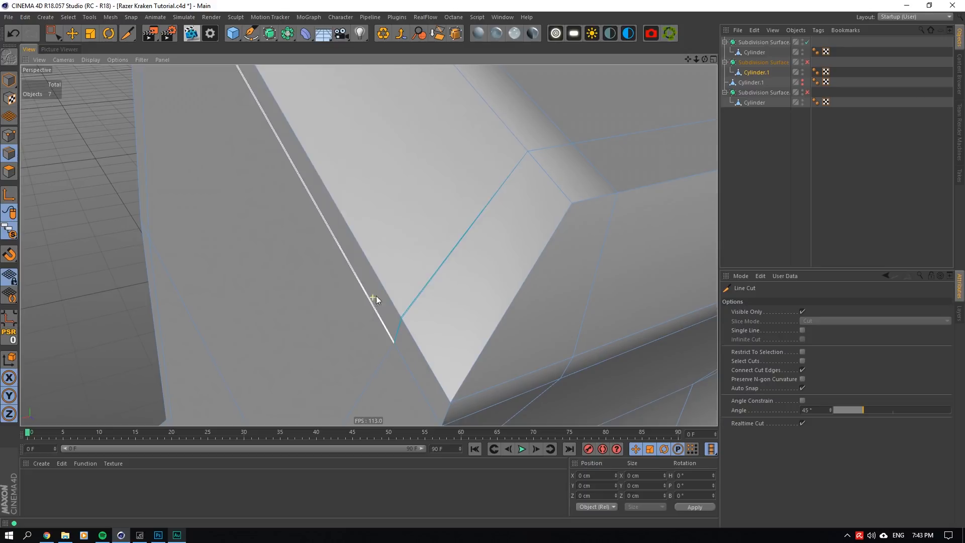
{"action": "key", "text": "ctrl+z"}
- Line-cut the end bevel from the loop cut's end to the existing point on its outer edge
{"action": "left_click", "coordinate": [530, 153]}
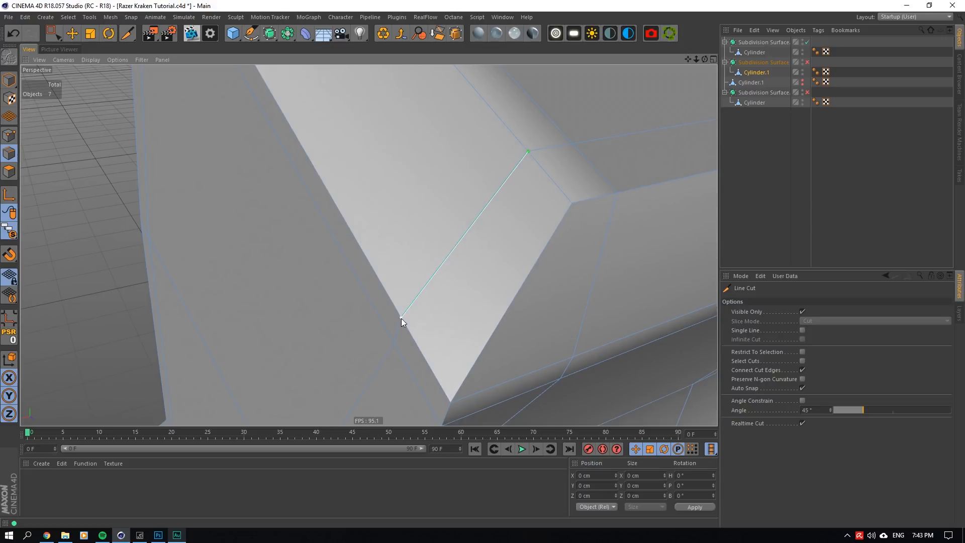
{"action": "left_click", "coordinate": [401, 318]}
{"action": "key", "text": "Escape"}
- Line-cut both bevel faces at the next ledge corner, joining the loop cuts' ends to the existing points on the outer edge
{"action": "right_click_drag", "start_coordinate": [462, 255], "coordinate": [560, 93], "text": "alt"}
{"action": "left_click_drag", "start_coordinate": [704, 60], "coordinate": [651, 35]}
{"action": "right_click_drag", "start_coordinate": [440, 187], "coordinate": [418, 234], "text": "alt"}
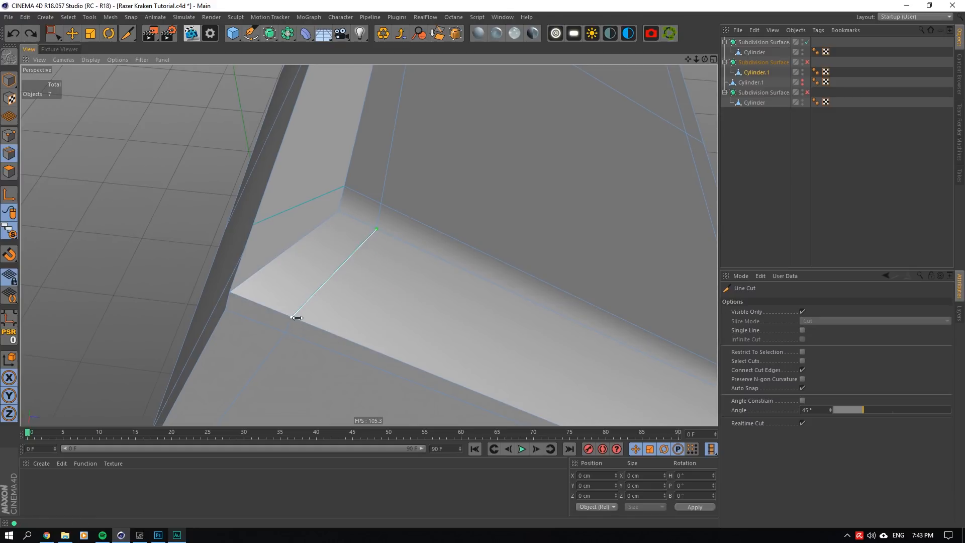
{"action": "left_click", "coordinate": [297, 319]}
- Line-cut the long side bevel at the following ledge corner, from its lower edge point to the loop cut's end
{"action": "left_click_drag", "start_coordinate": [705, 60], "coordinate": [256, 287]}
{"action": "key", "text": "Escape"}
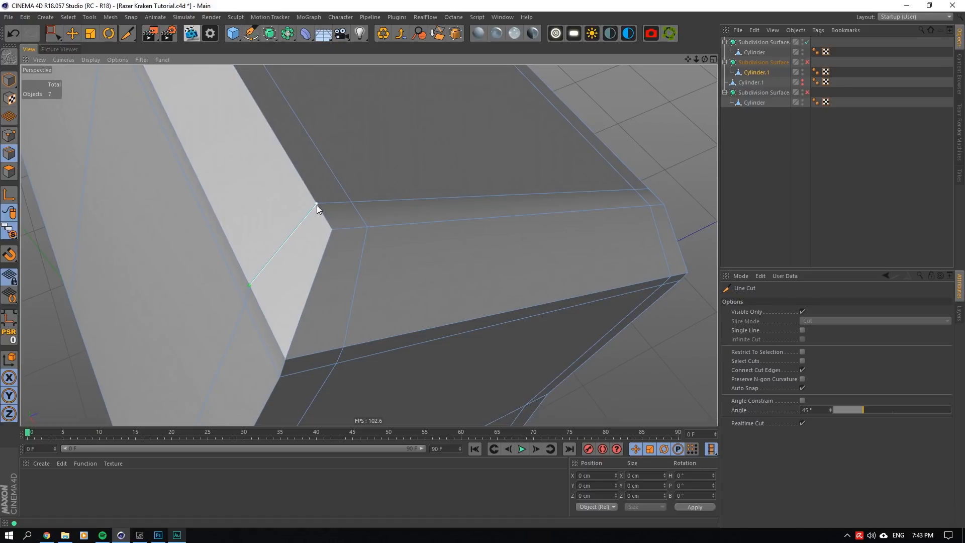
{"action": "left_click", "coordinate": [317, 205]}
{"action": "scroll", "coordinate": [397, 231], "scroll_direction": "down", "scroll_amount": 4}
{"action": "scroll", "coordinate": [400, 237], "scroll_direction": "down", "scroll_amount": 5}
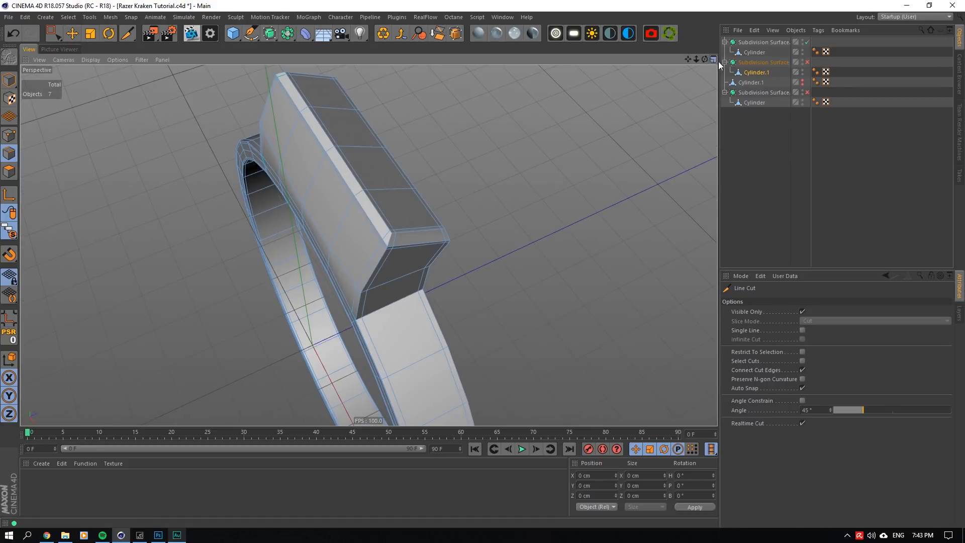
- Line-cut the end bevel at the last ledge corner along the loop cut, and save the project
{"action": "left_click_drag", "start_coordinate": [705, 60], "coordinate": [343, 367]}
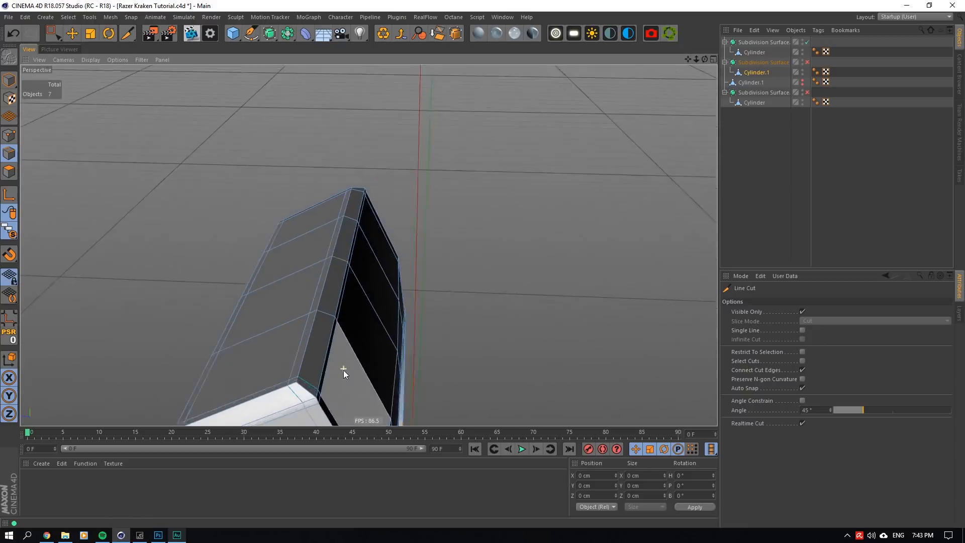
{"action": "scroll", "coordinate": [343, 367], "scroll_direction": "up", "scroll_amount": 4}
{"action": "middle_click_drag", "start_coordinate": [202, 381], "coordinate": [251, 269], "text": "alt"}
{"action": "scroll", "coordinate": [326, 312], "scroll_direction": "up", "scroll_amount": 2}
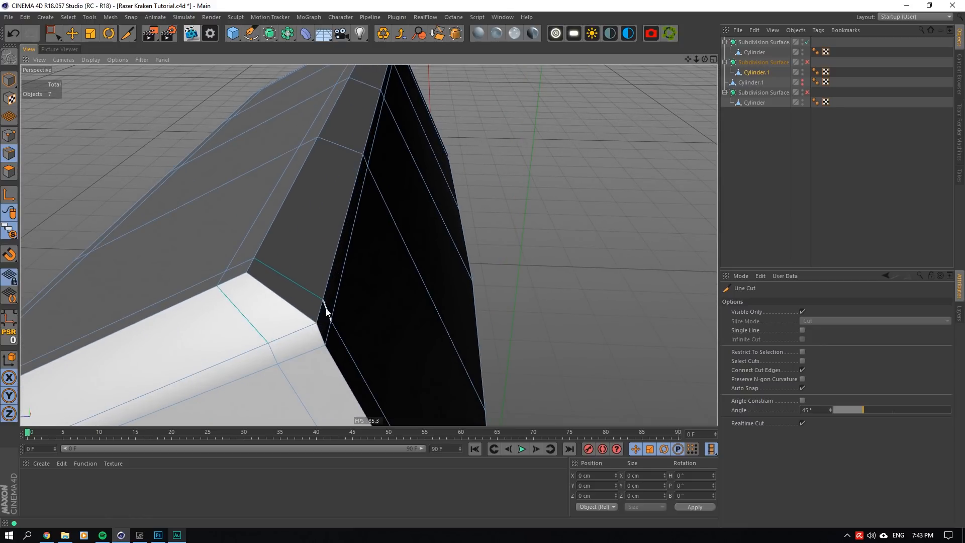
{"action": "left_click", "coordinate": [268, 344]}
{"action": "left_click", "coordinate": [220, 290]}
{"action": "key", "text": "Escape"}
{"action": "scroll", "coordinate": [279, 322], "scroll_direction": "down", "scroll_amount": 7}
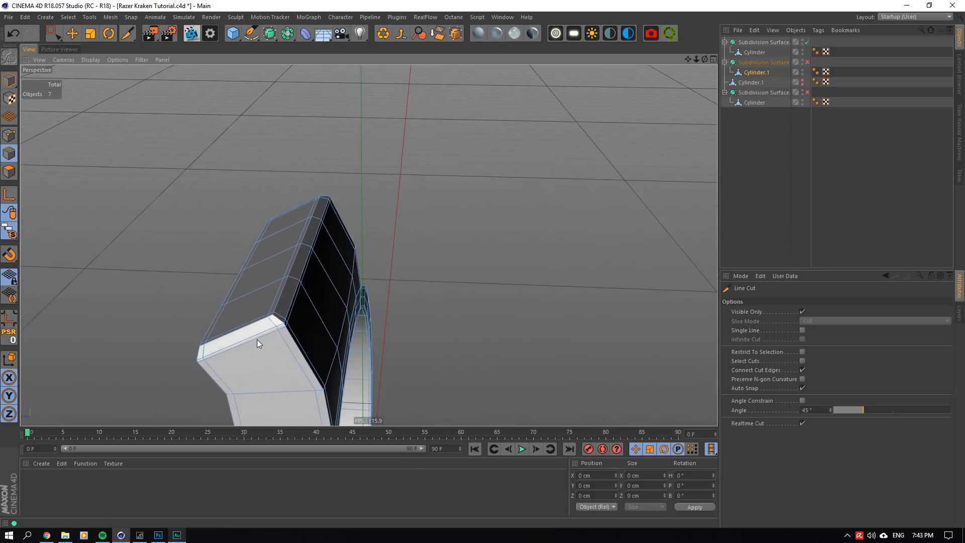
{"action": "scroll", "coordinate": [248, 334], "scroll_direction": "up", "scroll_amount": 3}
{"action": "key", "text": "ctrl+s"}
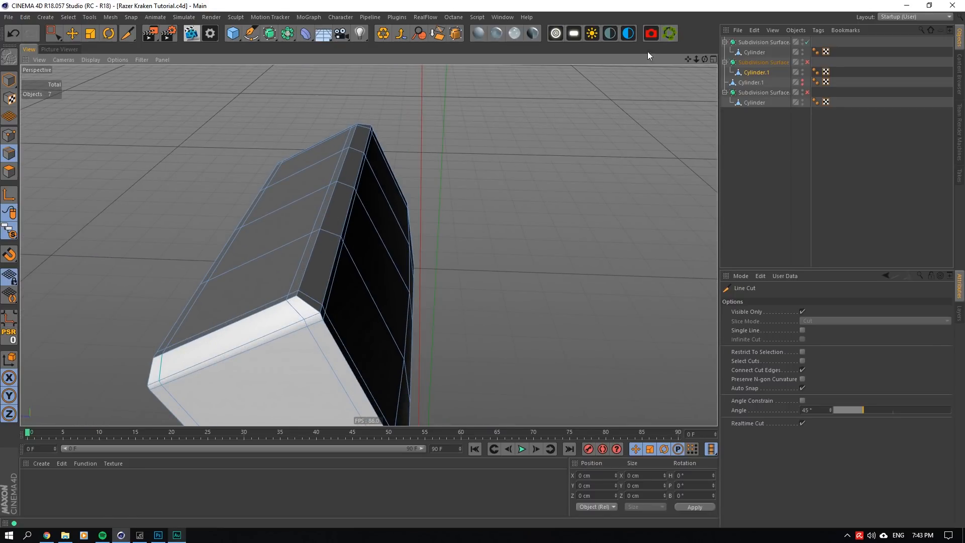
- Switch the bracket's Subdivision Surface on to examine the smoothed ledge corners, and switch it off again
{"action": "left_click_drag", "start_coordinate": [706, 61], "coordinate": [368, 176]}
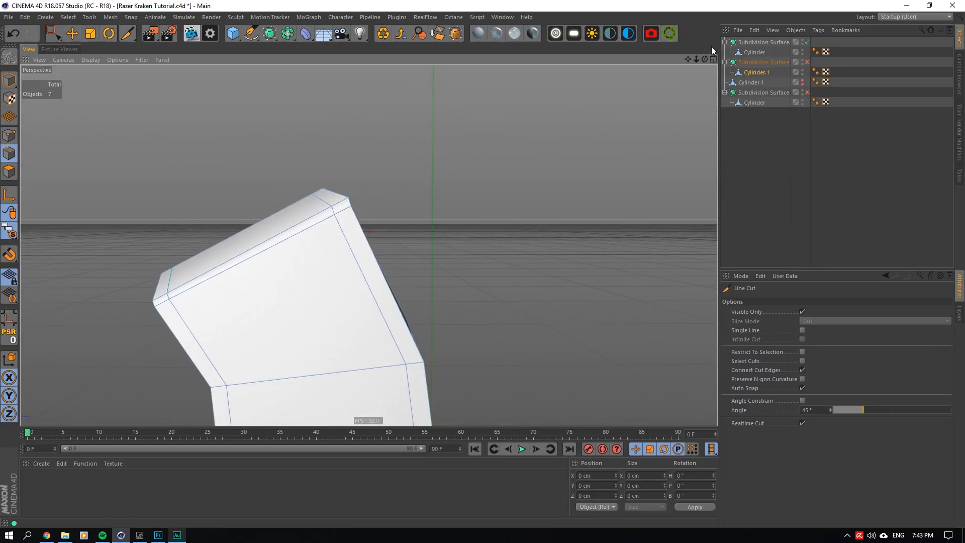
{"action": "left_click_drag", "start_coordinate": [712, 51], "coordinate": [774, 80]}
{"action": "left_click", "coordinate": [820, 64]}
{"action": "left_click", "coordinate": [808, 62]}
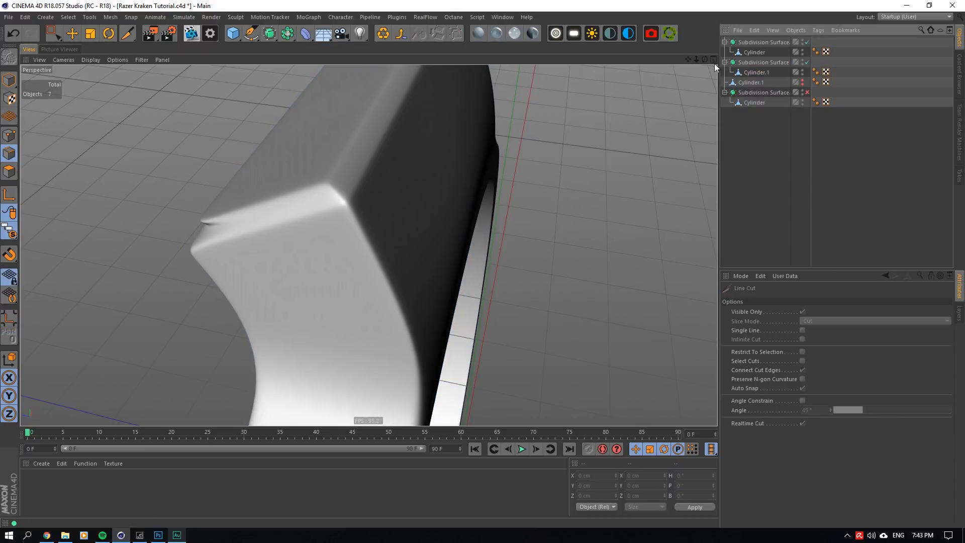
{"action": "left_click_drag", "start_coordinate": [687, 59], "coordinate": [809, 64]}
{"action": "left_click", "coordinate": [806, 63]}
{"action": "right_click_drag", "start_coordinate": [295, 275], "coordinate": [478, 194], "text": "alt"}
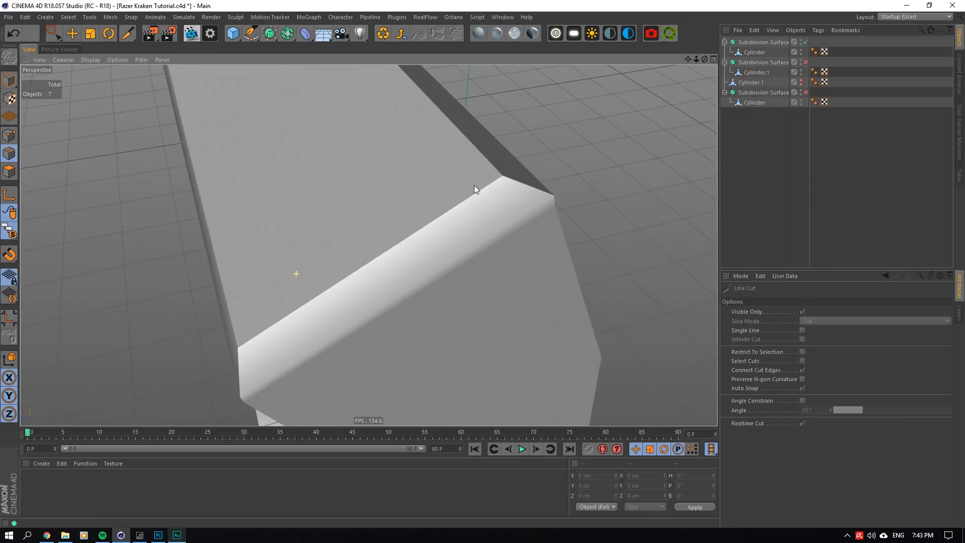
- Line-cut the missing connection across the end bevel of Cylinder.1 at the ledge corner that creases when smoothed
{"action": "left_click", "coordinate": [756, 72]}
{"action": "left_click_drag", "start_coordinate": [707, 62], "coordinate": [770, 25]}
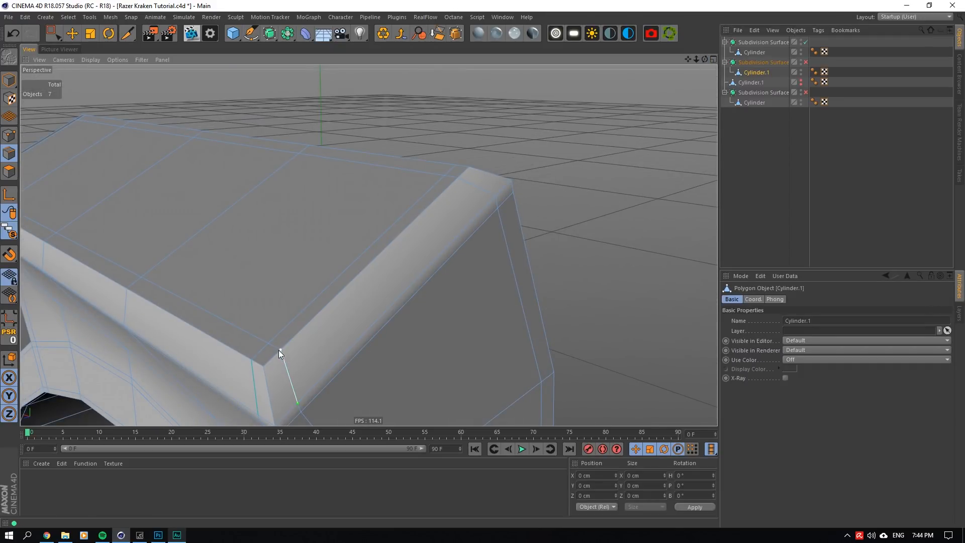
{"action": "scroll", "coordinate": [296, 361], "scroll_direction": "down", "scroll_amount": 4}
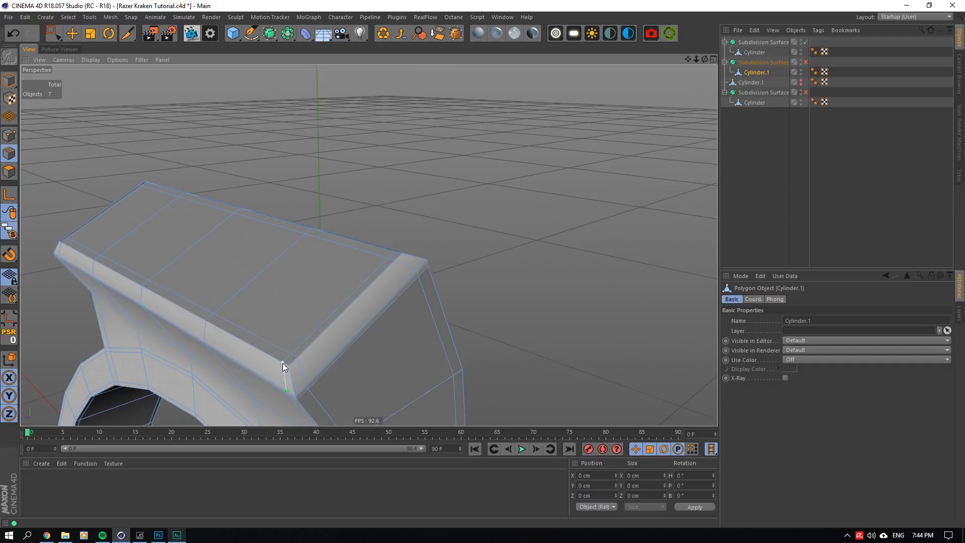
- Enable the Subdivision Surfaces of both the bracket and the upper block
{"action": "left_click", "coordinate": [759, 164]}
{"action": "left_click", "coordinate": [806, 62]}
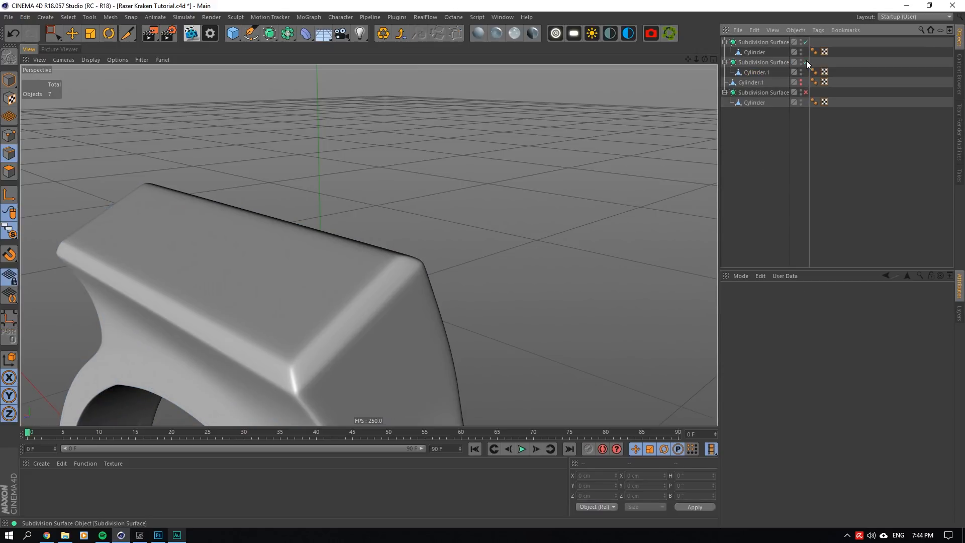
{"action": "left_click_drag", "start_coordinate": [705, 59], "coordinate": [710, 65]}
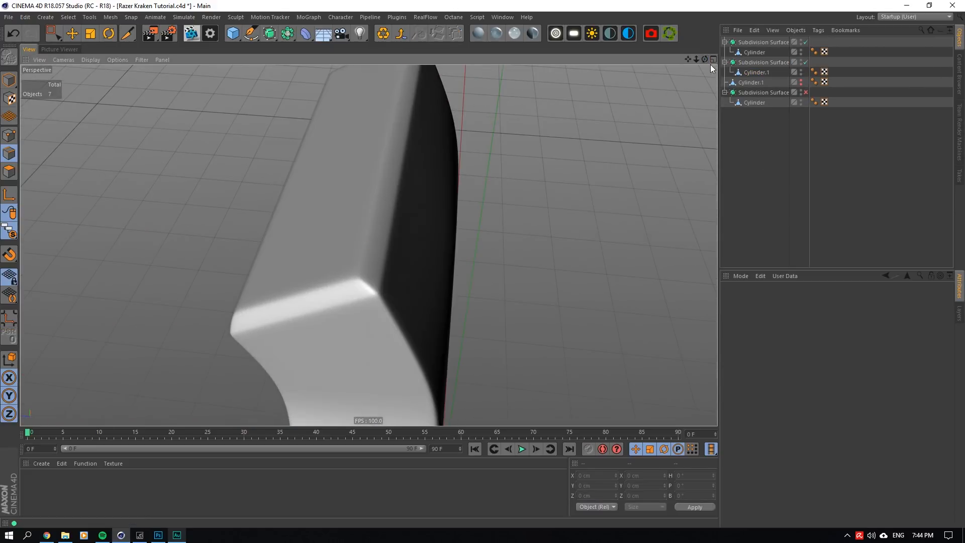
{"action": "left_click", "coordinate": [806, 92]}
{"action": "left_click_drag", "start_coordinate": [226, 233], "coordinate": [206, 235], "text": "alt"}
{"action": "left_click_drag", "start_coordinate": [705, 60], "coordinate": [687, 61]}
- Select the upper block's Subdivision Surface, use the Move tool in Model mode, and turn off viewport solo to show all parts
{"action": "left_click", "coordinate": [748, 95]}
{"action": "left_click", "coordinate": [9, 80]}
{"action": "left_click", "coordinate": [74, 35]}
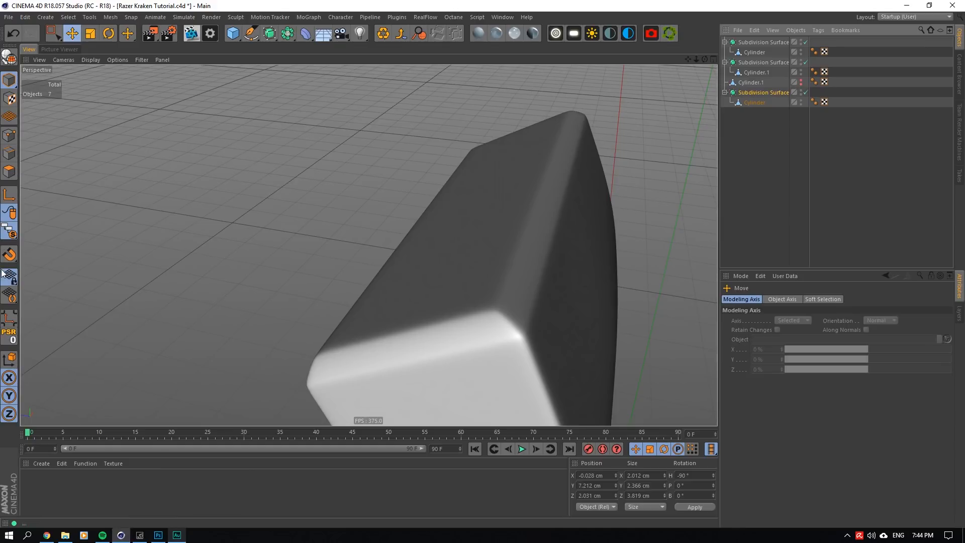
{"action": "left_click_drag", "start_coordinate": [14, 232], "coordinate": [47, 231]}
{"action": "scroll", "coordinate": [422, 125], "scroll_direction": "down", "scroll_amount": 5}
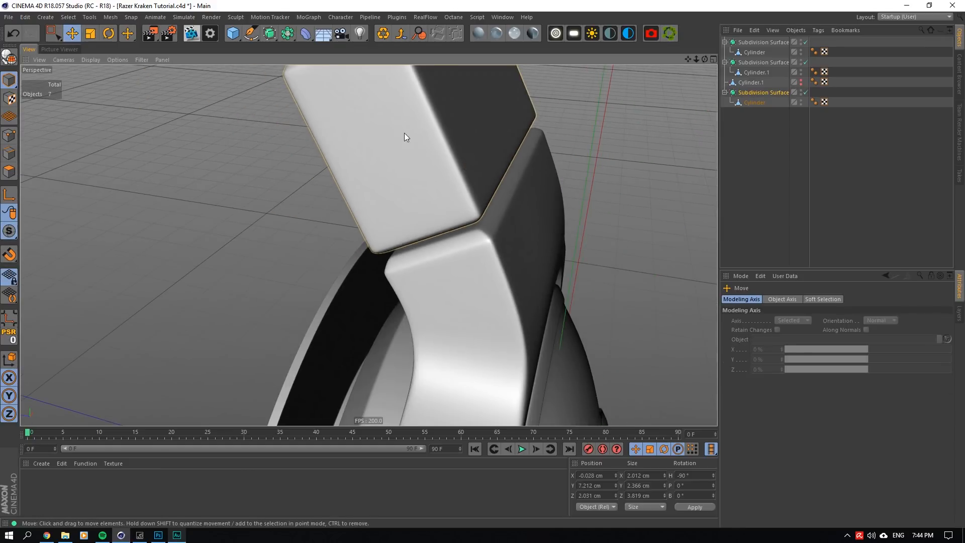
- Select the upper block's cylinder and nudge it toward the bracket ledge, to about X 0.283 cm and Y -0.526 cm
{"action": "left_click", "coordinate": [404, 133]}
{"action": "scroll", "coordinate": [424, 154], "scroll_direction": "down", "scroll_amount": 4}
{"action": "scroll", "coordinate": [423, 153], "scroll_direction": "up", "scroll_amount": 2}
{"action": "left_click", "coordinate": [754, 102]}
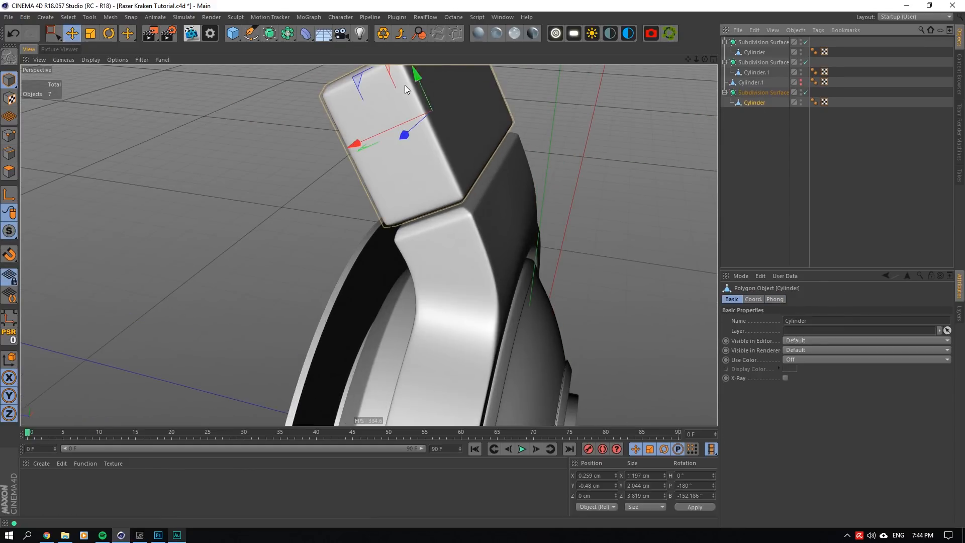
{"action": "left_click_drag", "start_coordinate": [421, 75], "coordinate": [426, 78]}
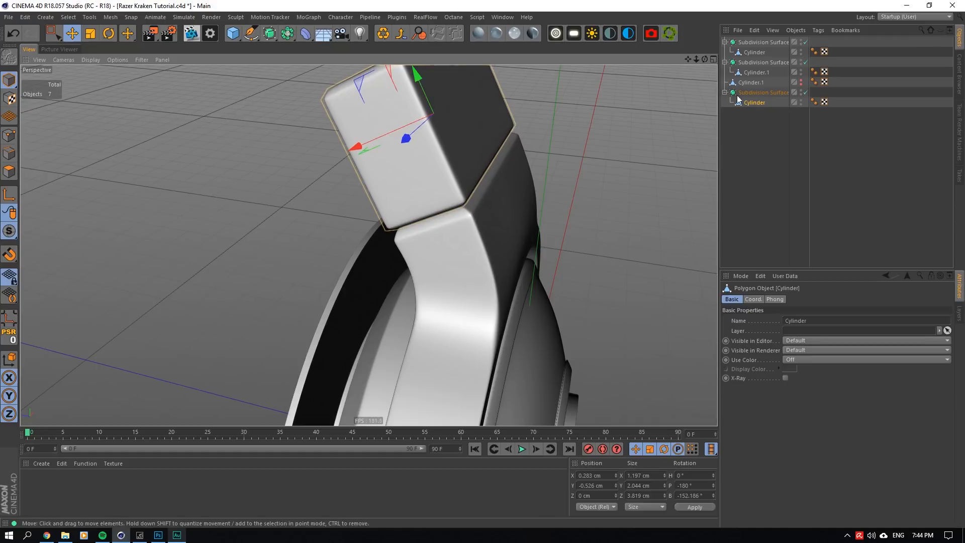
{"action": "left_click", "coordinate": [778, 129]}
{"action": "scroll", "coordinate": [493, 124], "scroll_direction": "down", "scroll_amount": 6}
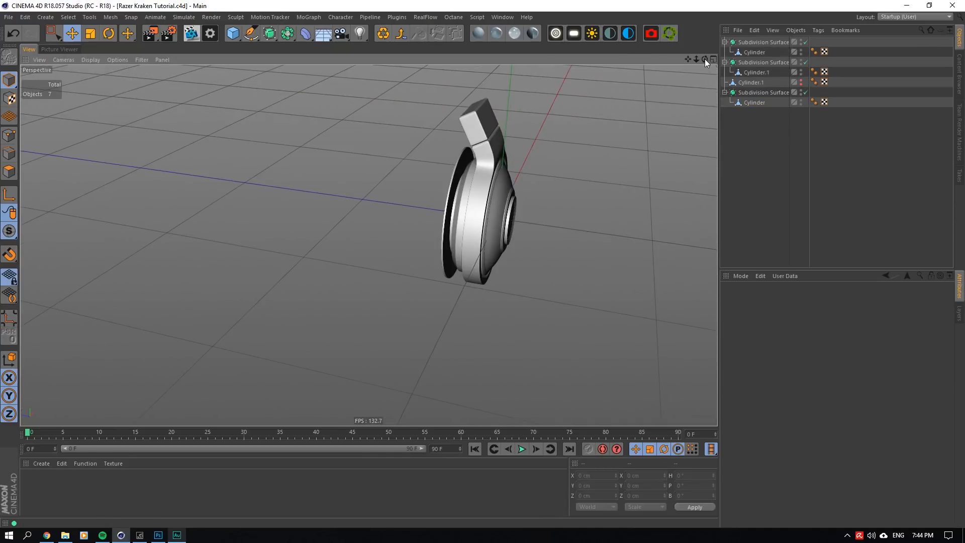
{"action": "left_click_drag", "start_coordinate": [705, 59], "coordinate": [714, 44]}
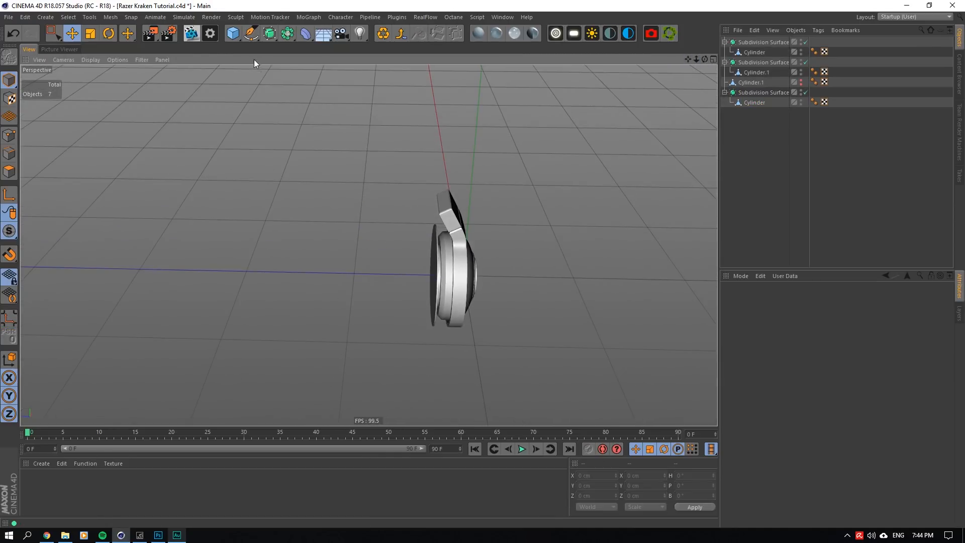
{"action": "left_click", "coordinate": [233, 34]}
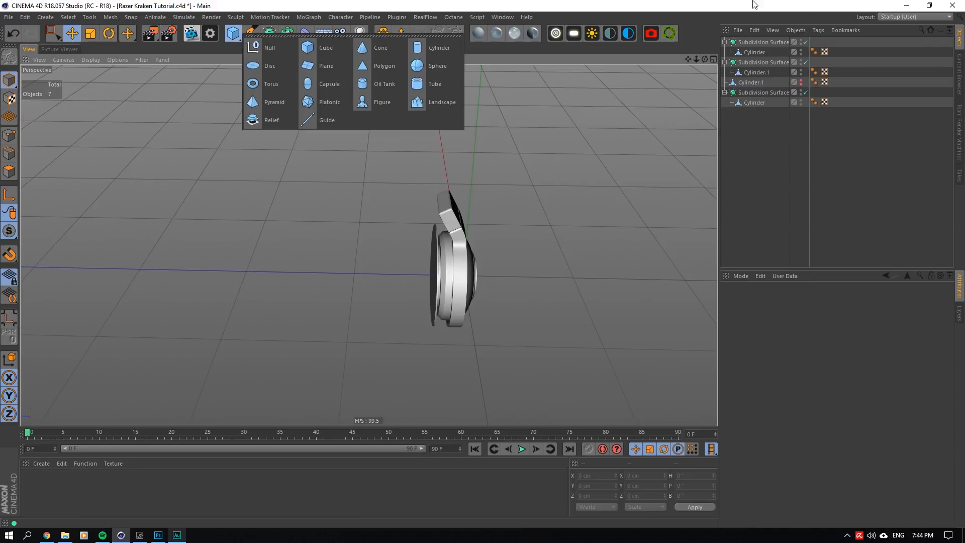
{"action": "left_click", "coordinate": [568, 213]}
- Select the ear cup cylinder and centre its axis to all points with Axis Center, with Alignment off
{"action": "scroll", "coordinate": [569, 214], "scroll_direction": "up", "scroll_amount": 5}
{"action": "left_click", "coordinate": [344, 274]}
{"action": "scroll", "coordinate": [344, 276], "scroll_direction": "down", "scroll_amount": 3}
{"action": "scroll", "coordinate": [352, 251], "scroll_direction": "up", "scroll_amount": 4}
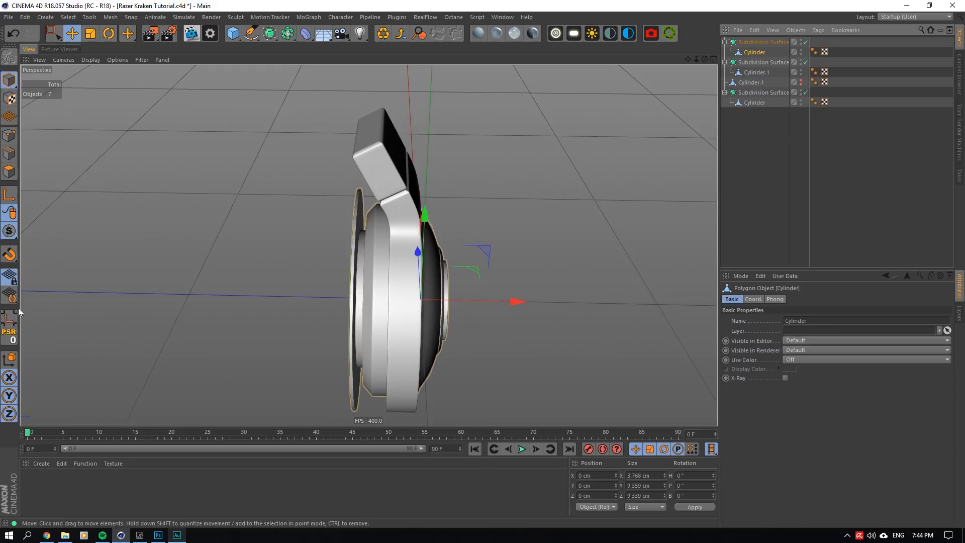
{"action": "left_click", "coordinate": [9, 319]}
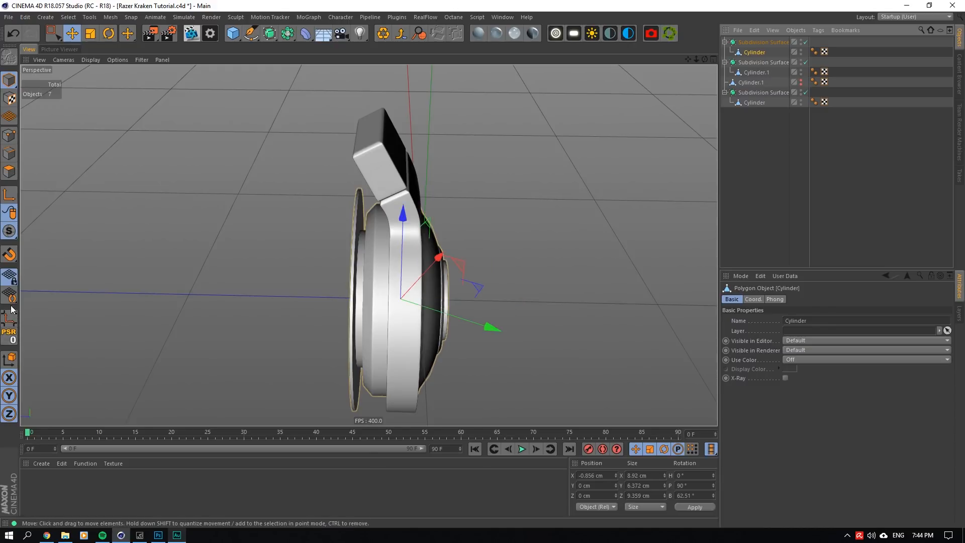
{"action": "left_click", "coordinate": [89, 17]}
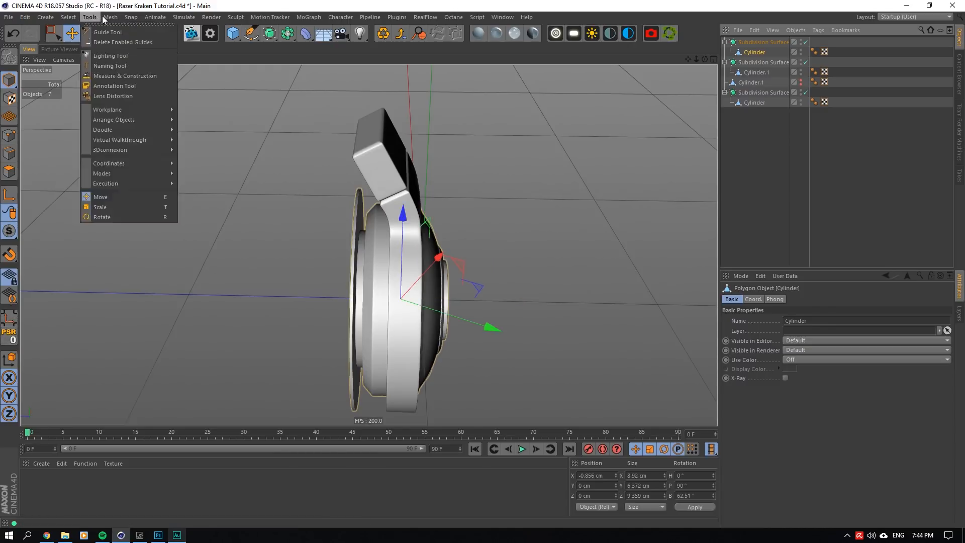
{"action": "left_click", "coordinate": [170, 112]}
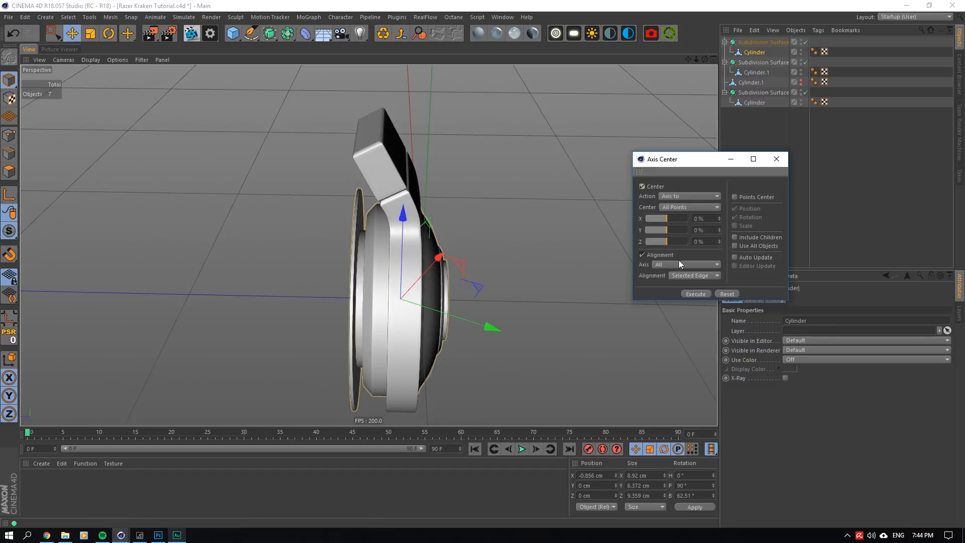
{"action": "left_click", "coordinate": [660, 255]}
{"action": "left_click", "coordinate": [695, 293]}
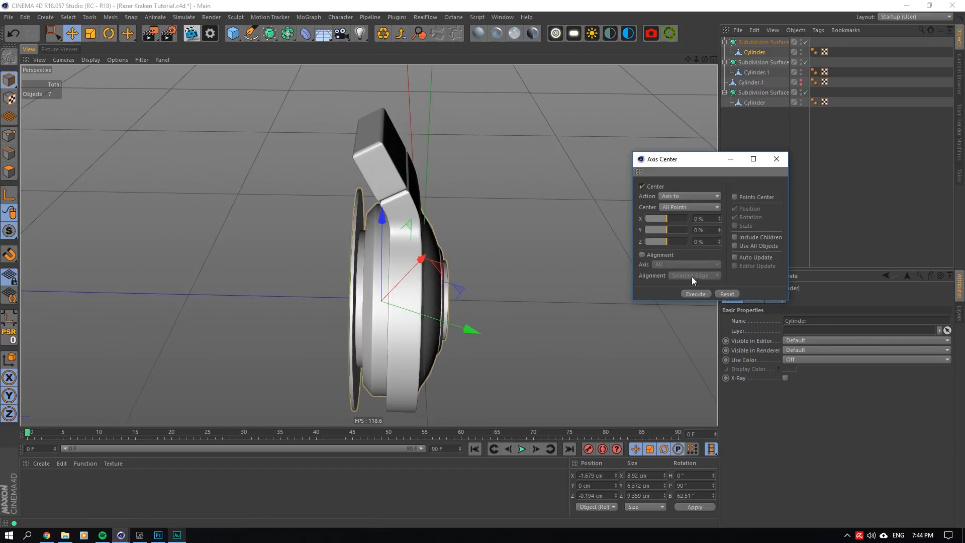
- Align the ear cup's axis to World on all axes, and shift the axis along its Z direction to about X -1.291 cm
{"action": "left_click", "coordinate": [643, 255]}
{"action": "left_click", "coordinate": [675, 264]}
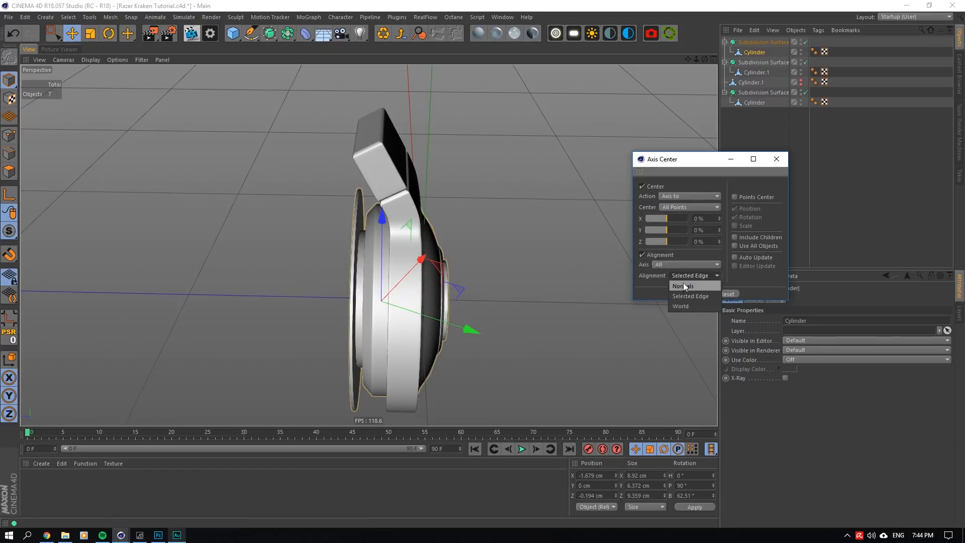
{"action": "left_click", "coordinate": [695, 293]}
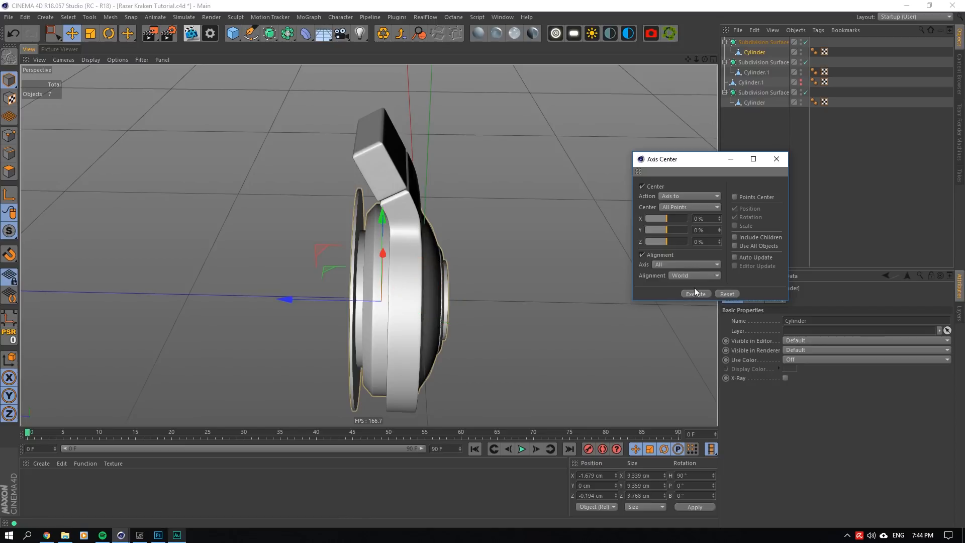
{"action": "left_click", "coordinate": [662, 255]}
{"action": "left_click", "coordinate": [778, 160]}
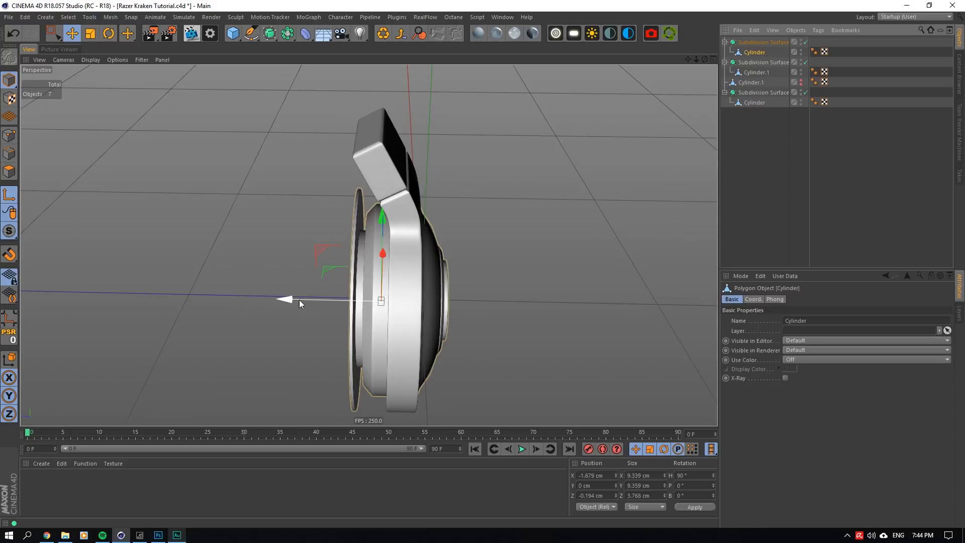
{"action": "left_click_drag", "start_coordinate": [297, 299], "coordinate": [306, 300]}
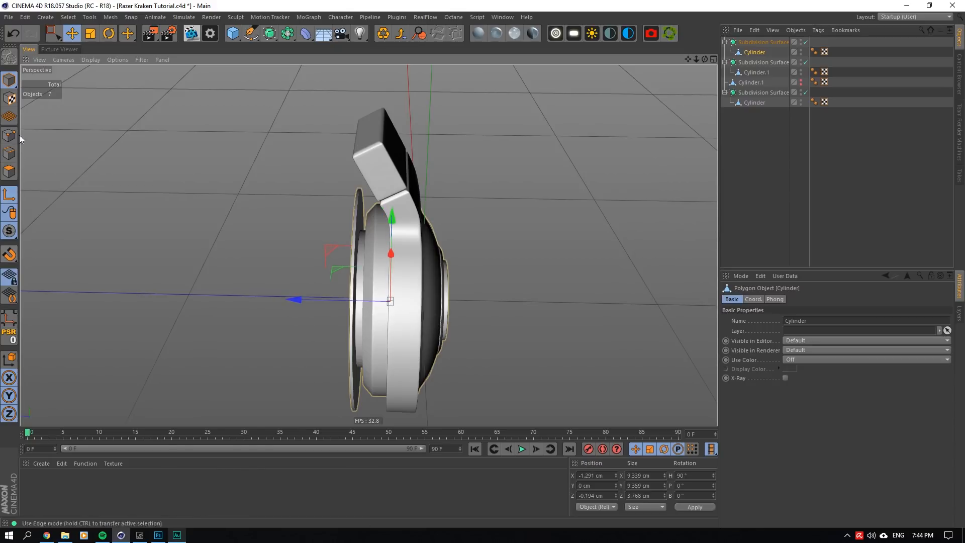
- Create a null at the ear cup's axis by grouping its cylinder, and place the emptied null at the top of the hierarchy
{"action": "right_click", "coordinate": [756, 52]}
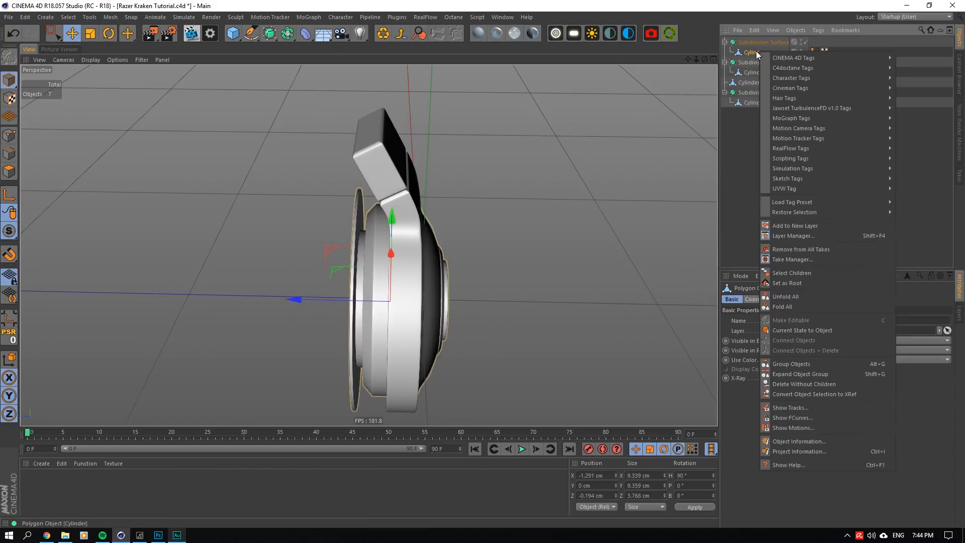
{"action": "left_click", "coordinate": [791, 363]}
{"action": "left_click", "coordinate": [731, 53]}
{"action": "left_click_drag", "start_coordinate": [757, 62], "coordinate": [747, 39]}
{"action": "left_click", "coordinate": [725, 52]}
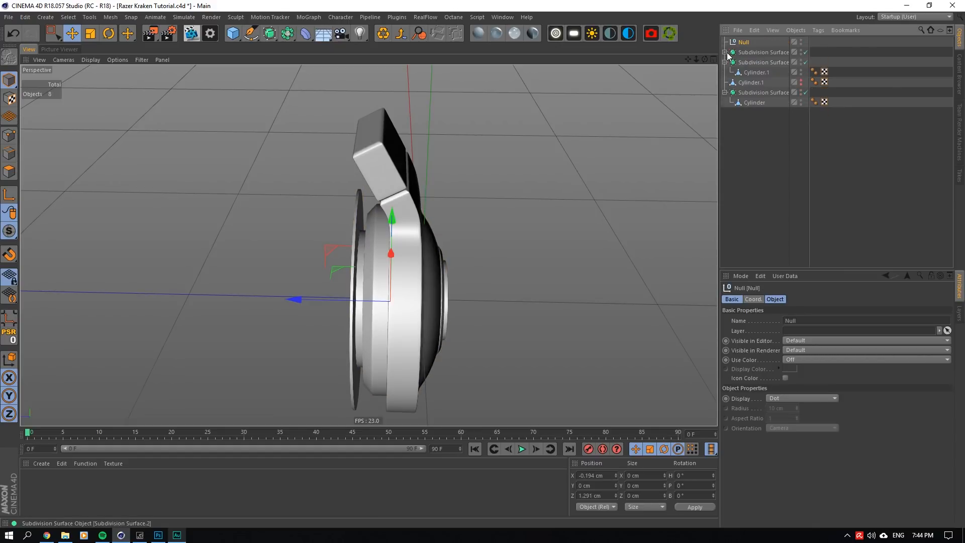
- Collapse the Subdivision Surfaces and place all three, along with the hidden Cylinder.1, inside the null
{"action": "left_click", "coordinate": [726, 62]}
{"action": "left_click", "coordinate": [726, 82]}
{"action": "left_click", "coordinate": [752, 81]}
{"action": "left_click", "coordinate": [752, 52], "text": "shift"}
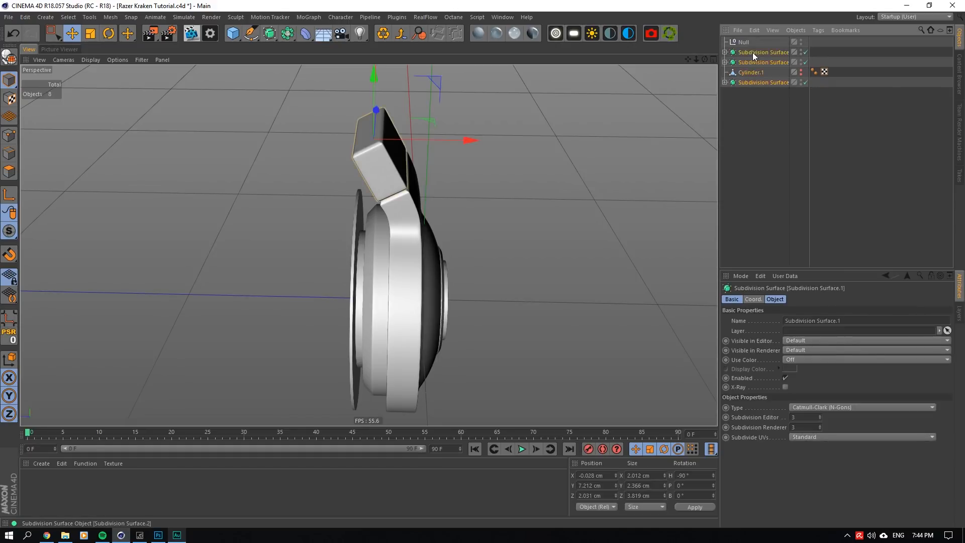
{"action": "left_click_drag", "start_coordinate": [753, 53], "coordinate": [744, 44]}
- Rename the null holding the ear cup parts as Ear
{"action": "double_click", "coordinate": [745, 42]}
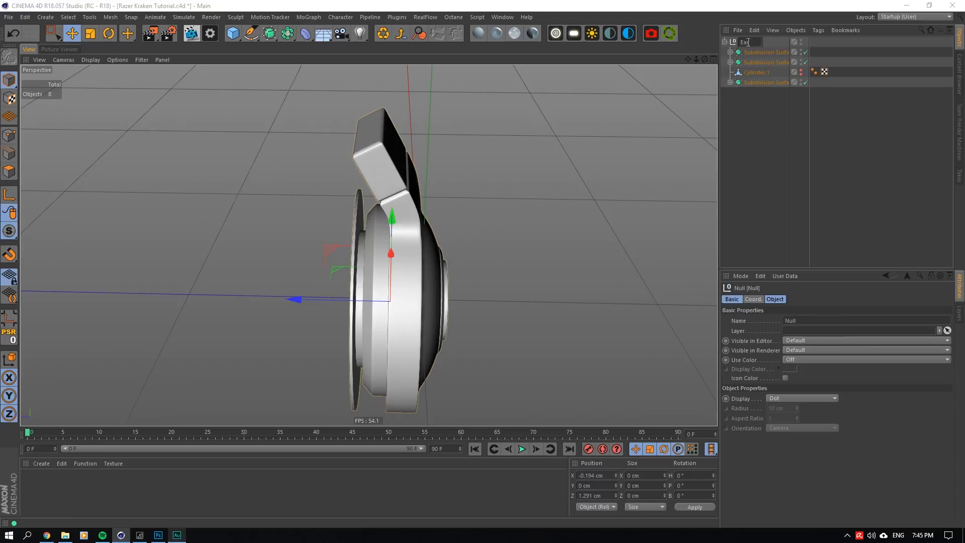
{"action": "type", "text": "Ear"}
{"action": "key", "text": "Return"}
{"action": "scroll", "coordinate": [514, 208], "scroll_direction": "down", "scroll_amount": 3}
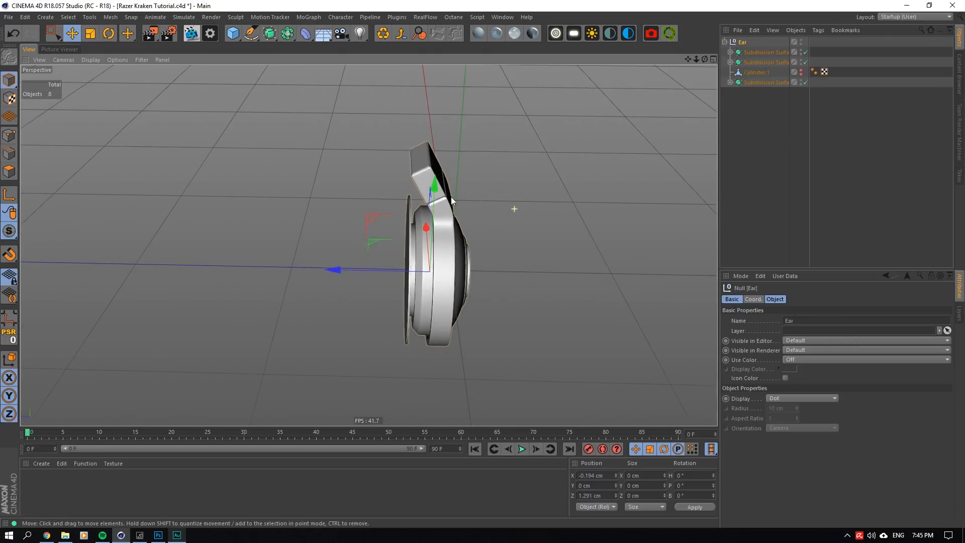
{"action": "scroll", "coordinate": [503, 287], "scroll_direction": "up", "scroll_amount": 1}
{"action": "left_click", "coordinate": [753, 299]}
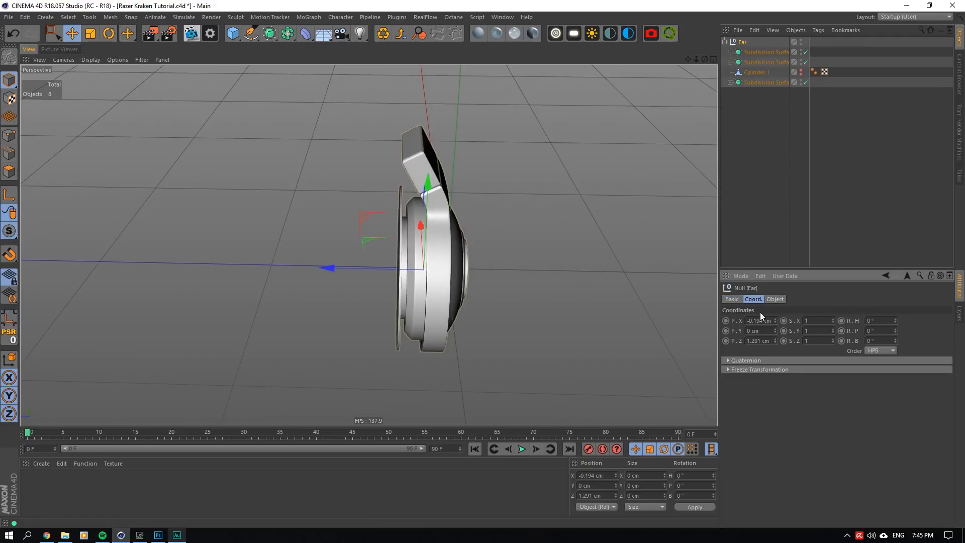
{"action": "left_click", "coordinate": [760, 326]}
{"action": "type", "text": "0"}
{"action": "key", "text": "Return"}
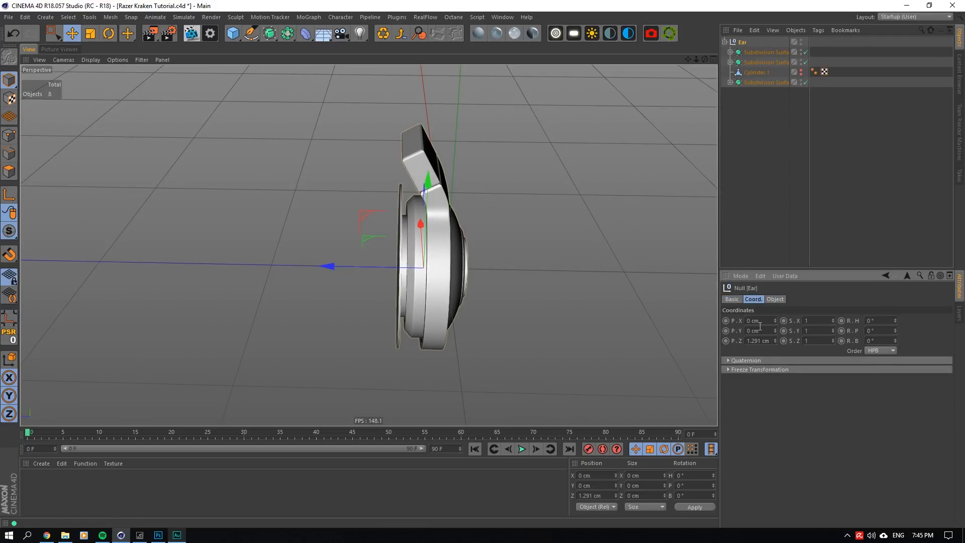
{"action": "key", "text": "ctrl+z"}
- Set the Ear null's Z position to 0 cm
{"action": "left_click", "coordinate": [761, 340]}
{"action": "key", "text": "Return"}
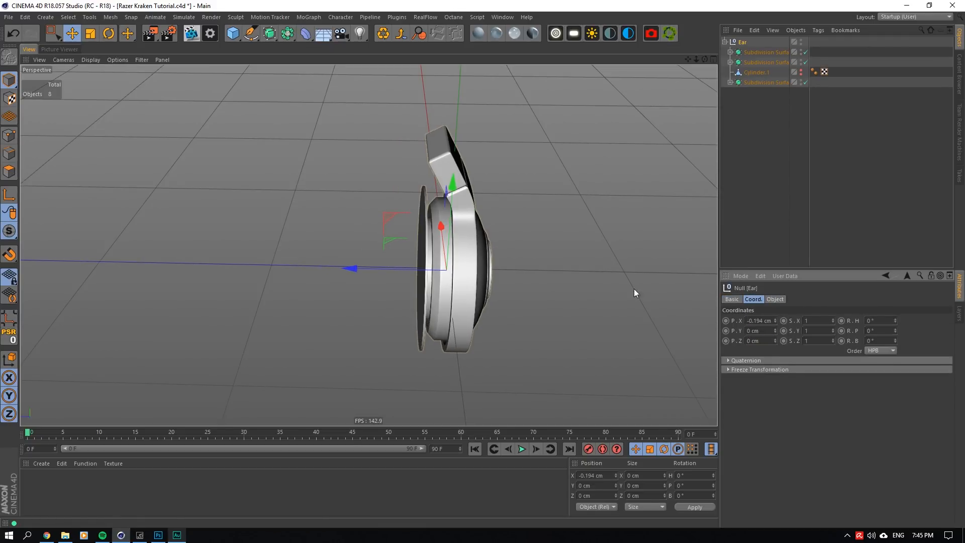
{"action": "left_click_drag", "start_coordinate": [705, 60], "coordinate": [646, 24]}
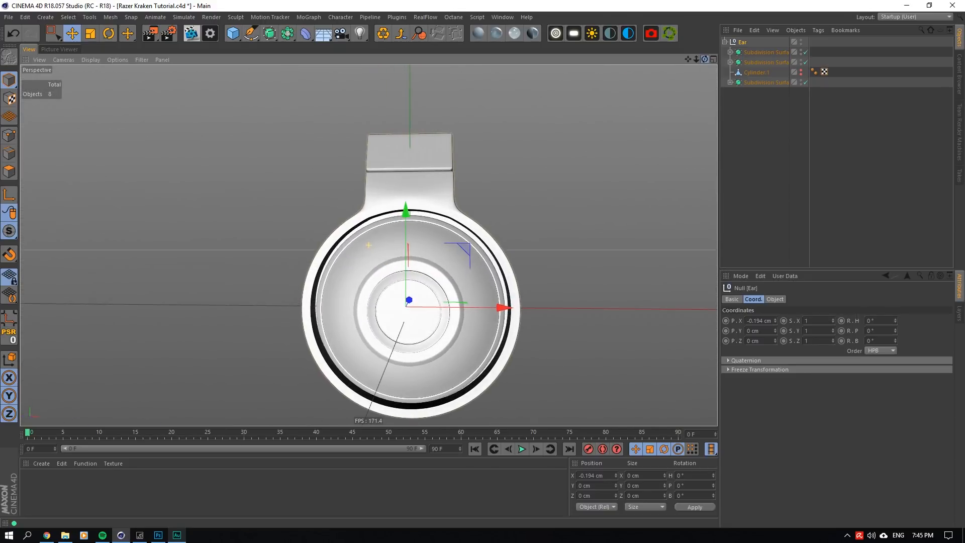
{"action": "scroll", "coordinate": [407, 302], "scroll_direction": "up", "scroll_amount": 8}
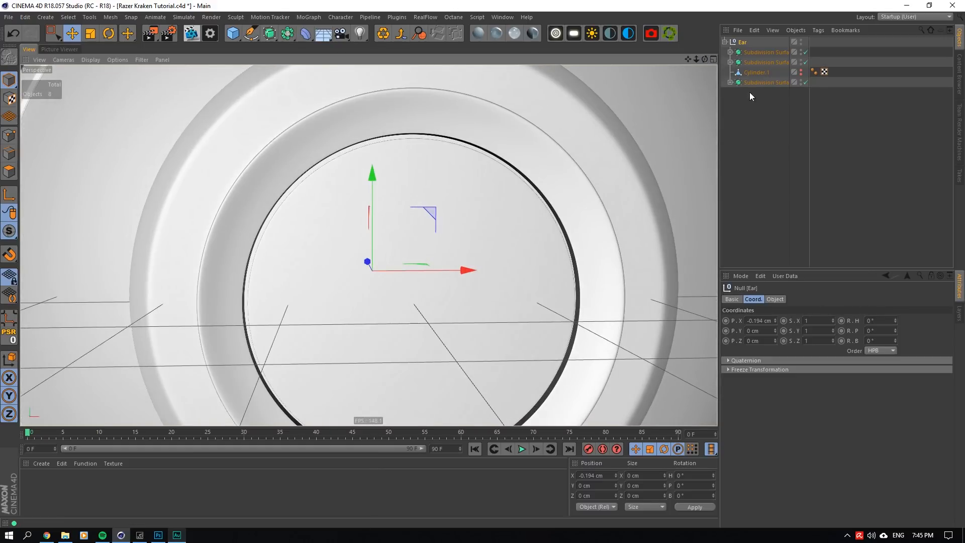
- Take the domed ear cup's Cylinder out of its Subdivision Surface and place it at the top of the hierarchy
{"action": "left_click", "coordinate": [750, 82]}
{"action": "left_click", "coordinate": [731, 82]}
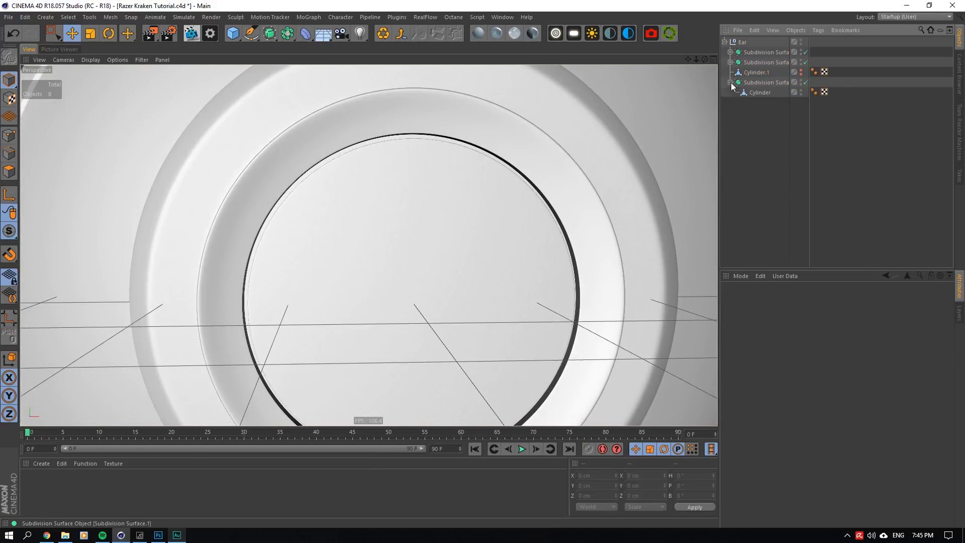
{"action": "left_click", "coordinate": [524, 113]}
{"action": "scroll", "coordinate": [525, 119], "scroll_direction": "down", "scroll_amount": 7}
{"action": "scroll", "coordinate": [451, 257], "scroll_direction": "up", "scroll_amount": 6}
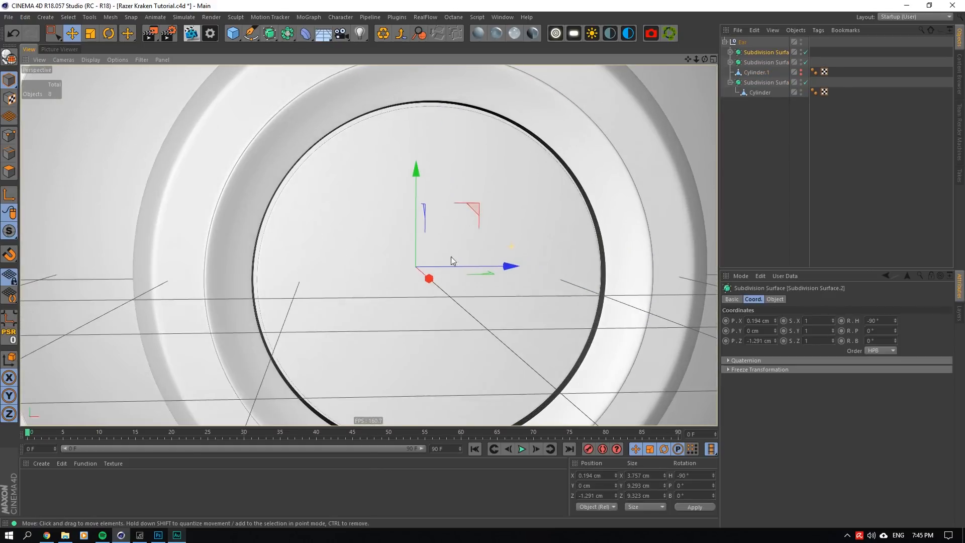
{"action": "left_click_drag", "start_coordinate": [705, 59], "coordinate": [699, 81]}
{"action": "left_click", "coordinate": [730, 52]}
{"action": "left_click", "coordinate": [758, 62]}
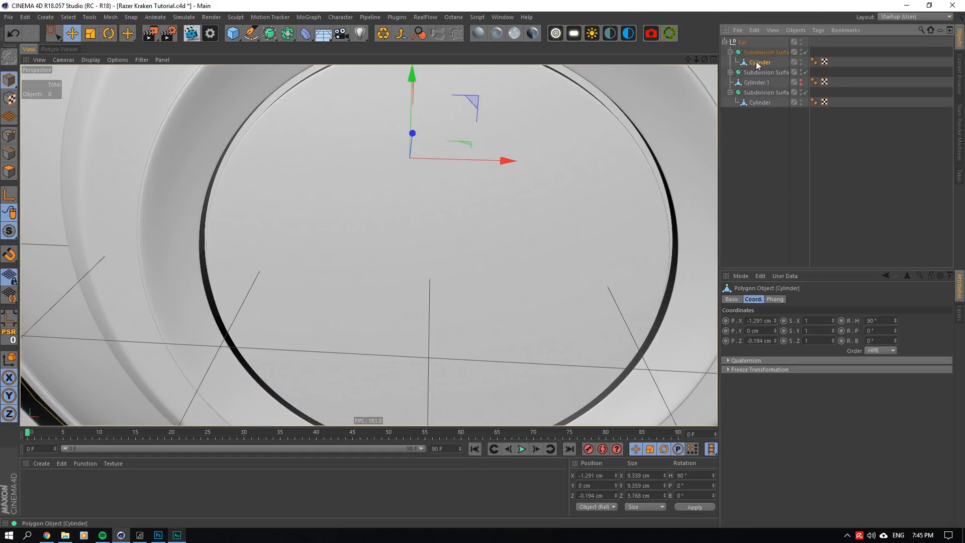
{"action": "left_click_drag", "start_coordinate": [754, 46], "coordinate": [751, 40]}
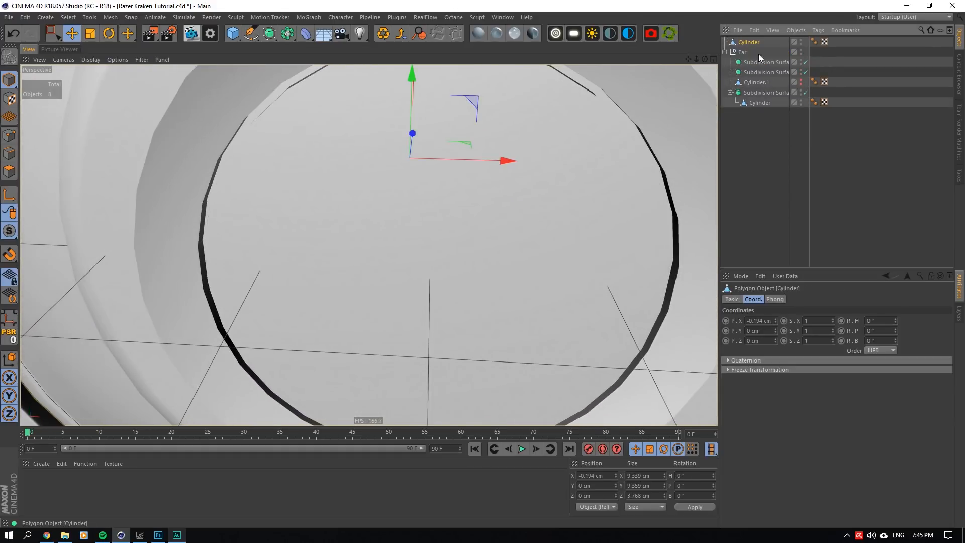
- Match the extracted ear cup cylinder's X size to its Y size, 9.359 cm
{"action": "double_click", "coordinate": [760, 321]}
{"action": "scroll", "coordinate": [442, 200], "scroll_direction": "down", "scroll_amount": 7}
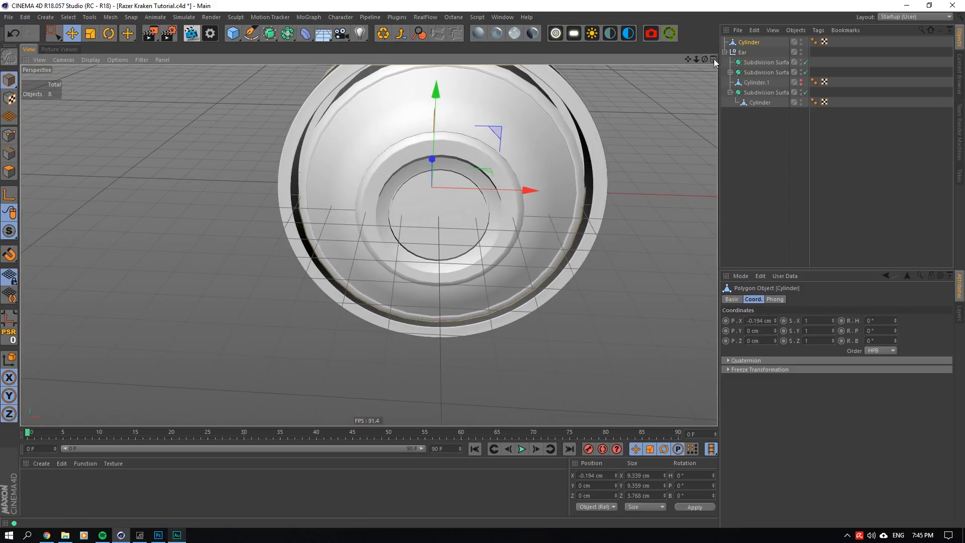
{"action": "left_click_drag", "start_coordinate": [705, 60], "coordinate": [714, 31]}
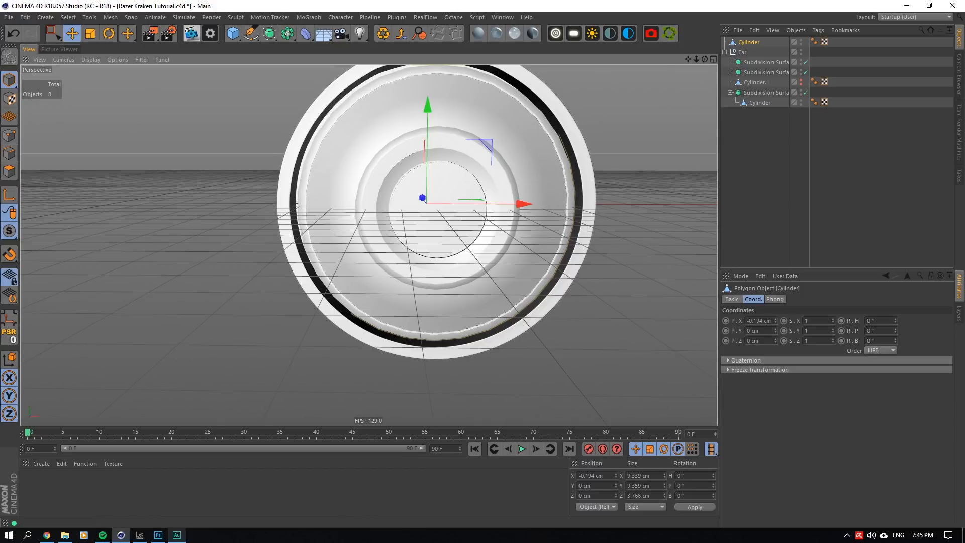
{"action": "left_click_drag", "start_coordinate": [696, 59], "coordinate": [655, 430]}
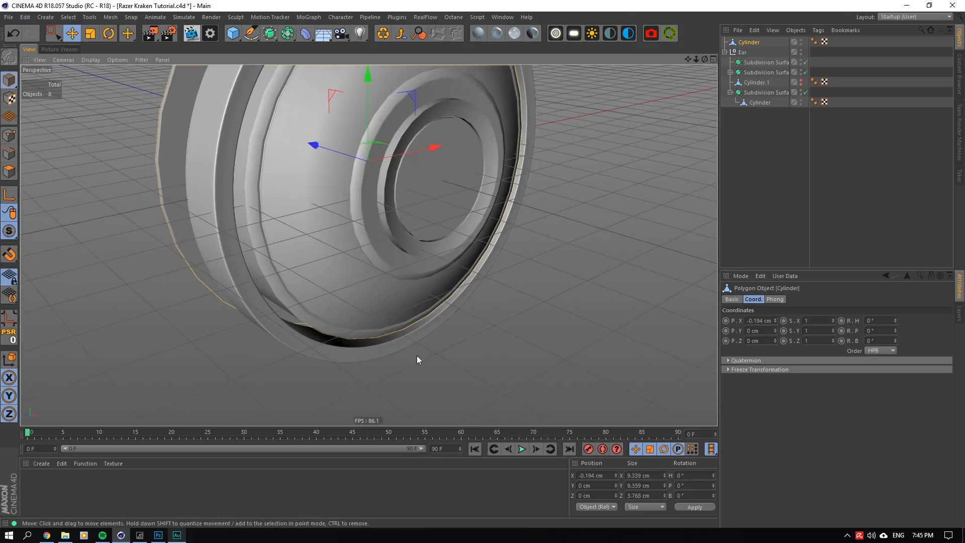
{"action": "scroll", "coordinate": [418, 355], "scroll_direction": "down", "scroll_amount": 5}
{"action": "left_click", "coordinate": [646, 484]}
{"action": "key", "text": "ctrl+c"}
{"action": "double_click", "coordinate": [647, 476]}
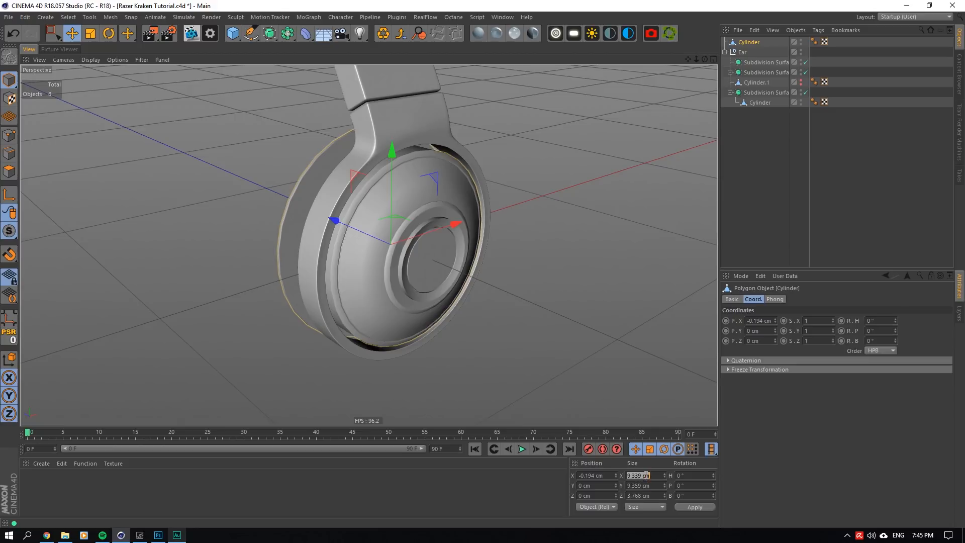
{"action": "key", "text": "ctrl+v"}
{"action": "scroll", "coordinate": [393, 224], "scroll_direction": "up", "scroll_amount": 3}
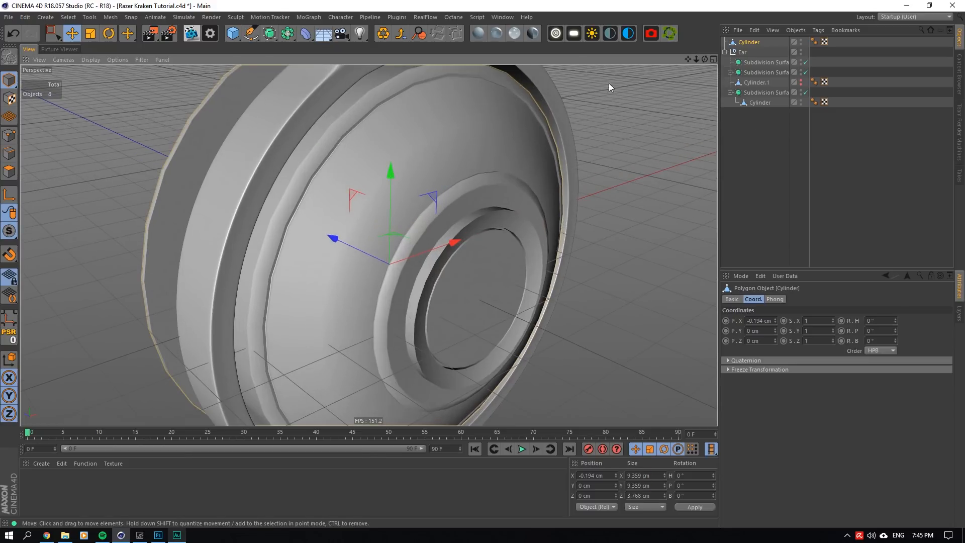
- Isolate the extracted ear cup cylinder with Viewport Solo, and return from Point mode to Model mode
{"action": "left_click_drag", "start_coordinate": [697, 60], "coordinate": [719, 59]}
{"action": "left_click_drag", "start_coordinate": [393, 224], "coordinate": [363, 221], "text": "alt"}
{"action": "scroll", "coordinate": [368, 245], "scroll_direction": "down", "scroll_amount": 3}
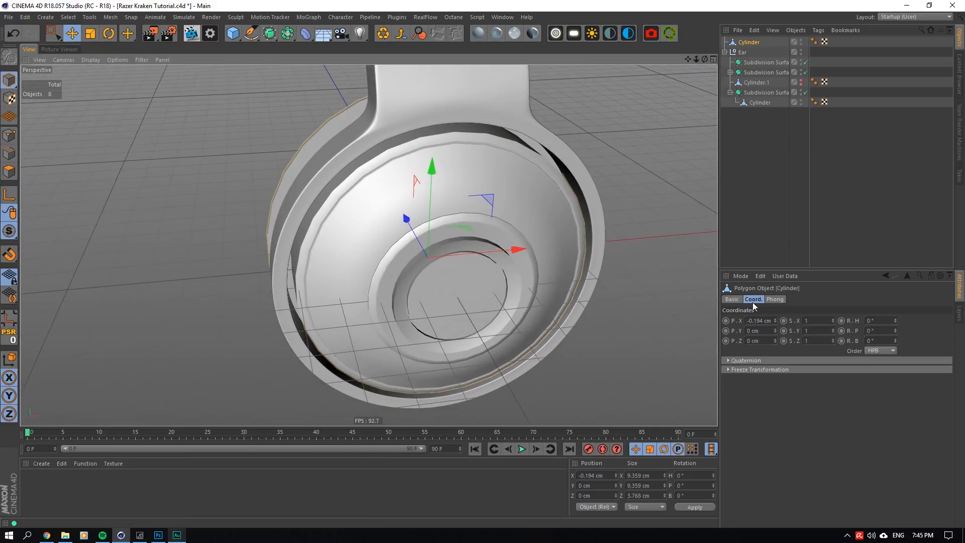
{"action": "left_click_drag", "start_coordinate": [705, 60], "coordinate": [713, 95]}
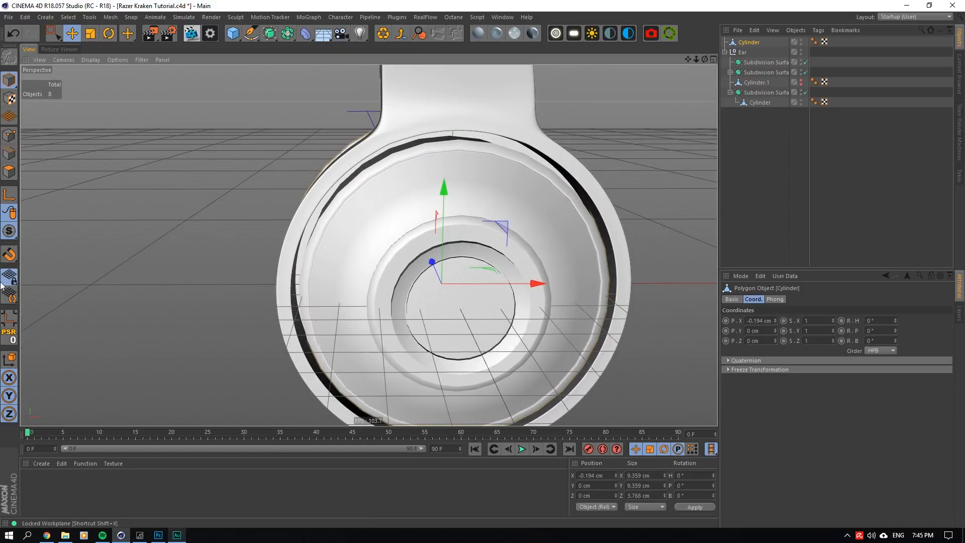
{"action": "left_click", "coordinate": [9, 135]}
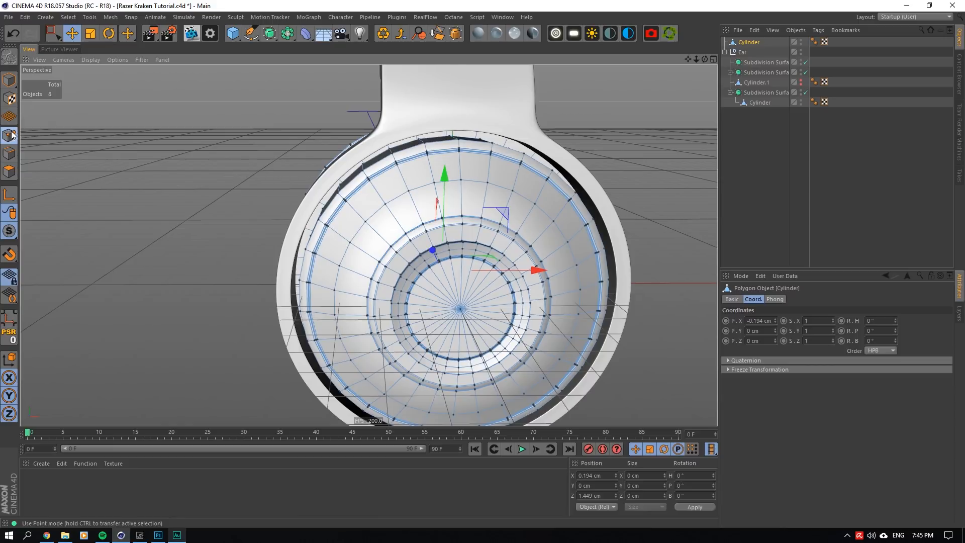
{"action": "left_click_drag", "start_coordinate": [352, 120], "coordinate": [461, 113], "text": "alt"}
{"action": "left_click_drag", "start_coordinate": [9, 231], "coordinate": [31, 284]}
{"action": "scroll", "coordinate": [259, 280], "scroll_direction": "down", "scroll_amount": 4}
{"action": "left_click_drag", "start_coordinate": [705, 60], "coordinate": [377, 82]}
{"action": "left_click_drag", "start_coordinate": [221, 53], "coordinate": [367, 70]}
{"action": "left_click", "coordinate": [9, 80]}
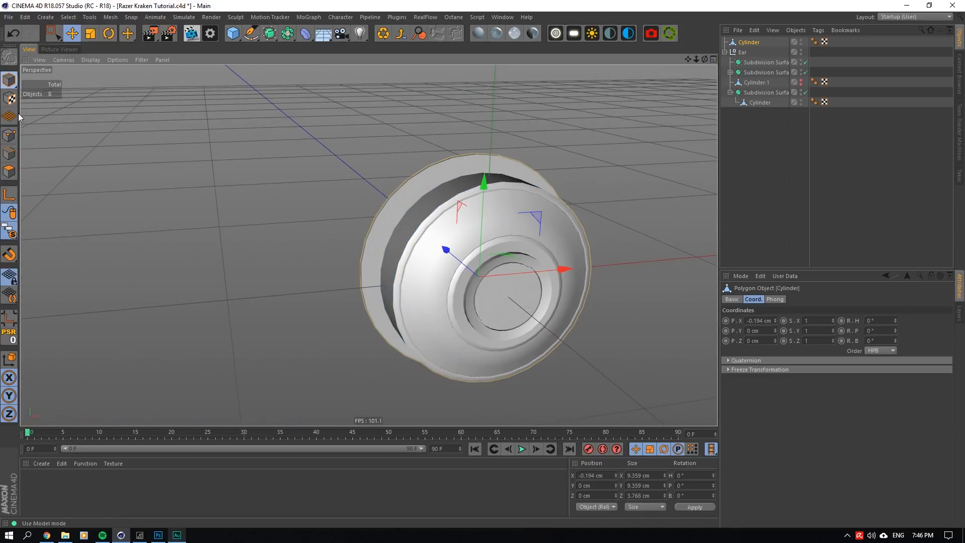
{"action": "left_click", "coordinate": [11, 318]}
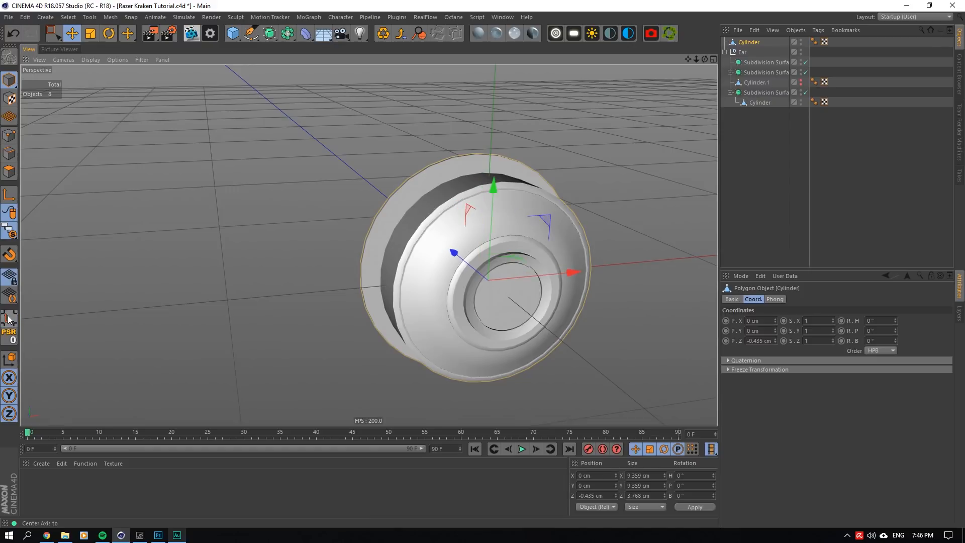
{"action": "scroll", "coordinate": [550, 281], "scroll_direction": "up", "scroll_amount": 5}
{"action": "left_click", "coordinate": [760, 341]}
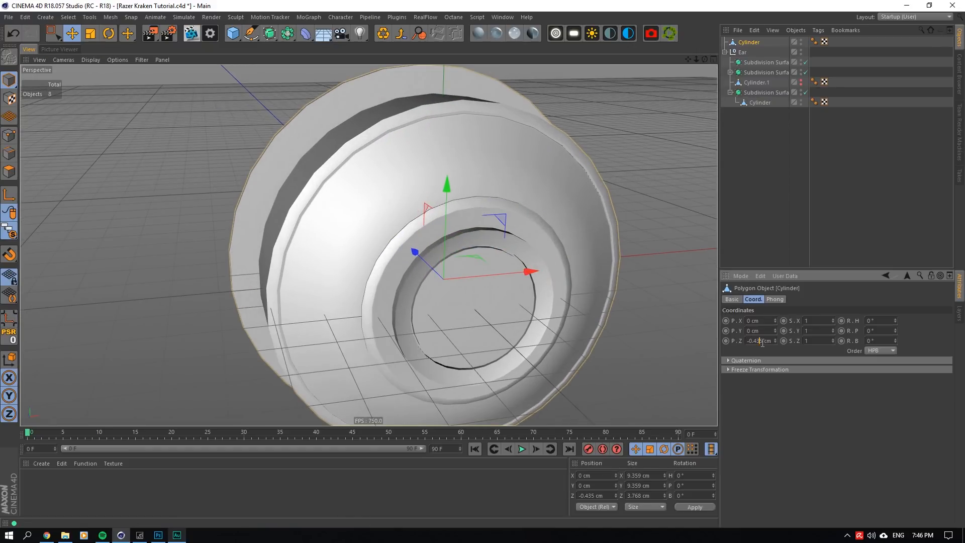
{"action": "type", "text": "0"}
{"action": "key", "text": "Return"}
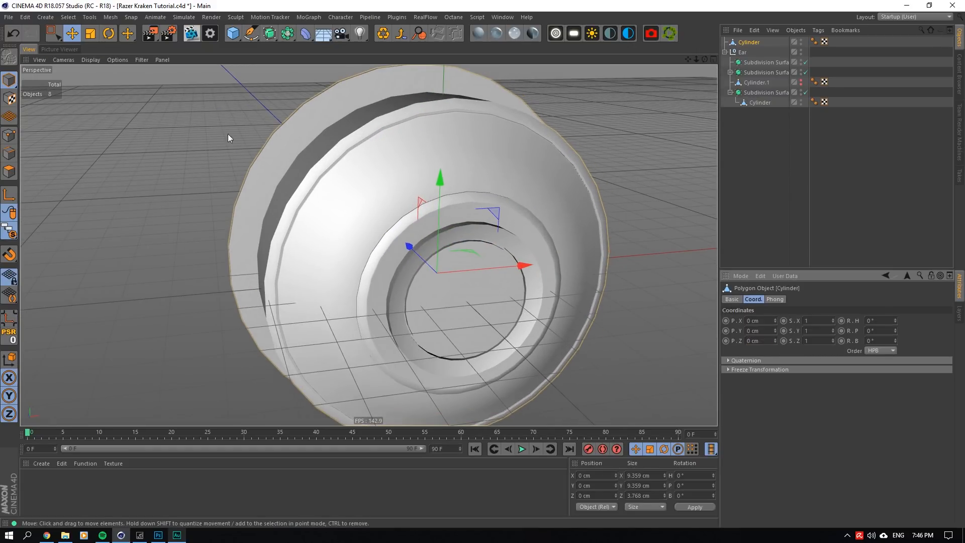
{"action": "key", "text": "ctrl+z"}
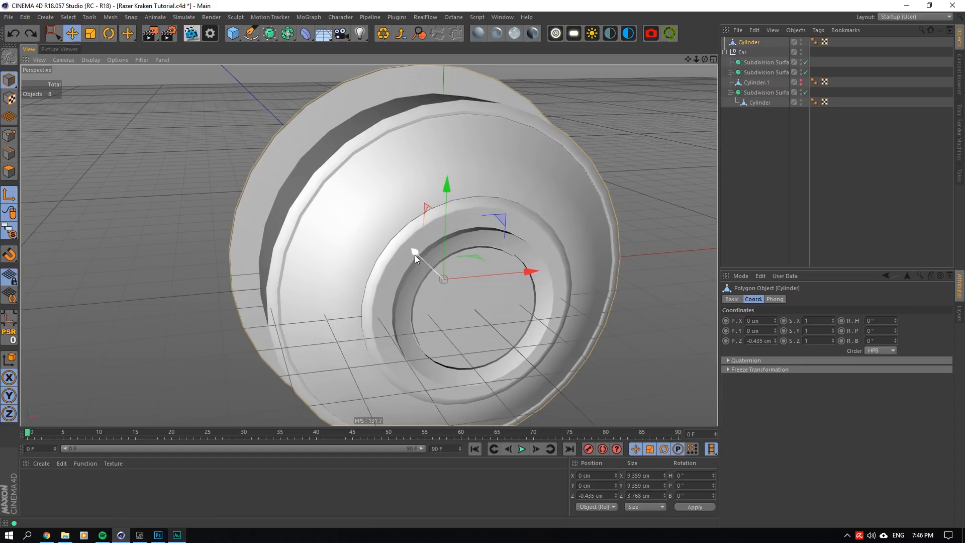
{"action": "left_click_drag", "start_coordinate": [571, 153], "coordinate": [369, 245], "text": "alt"}
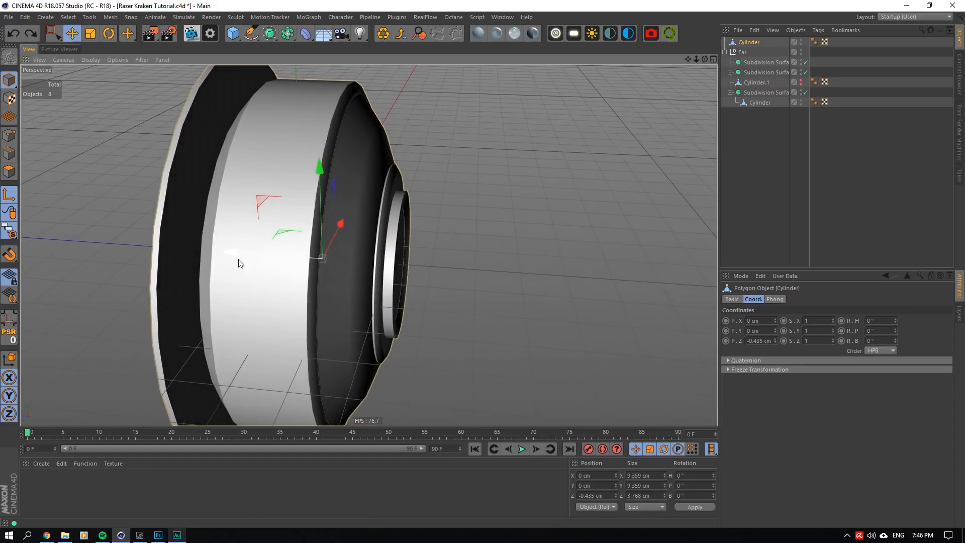
{"action": "left_click_drag", "start_coordinate": [238, 255], "coordinate": [254, 255]}
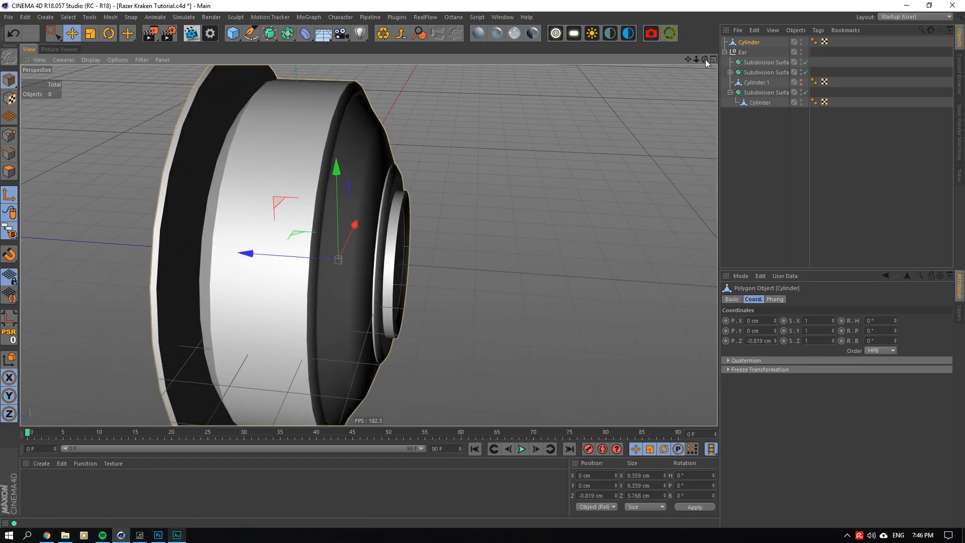
{"action": "left_click_drag", "start_coordinate": [705, 60], "coordinate": [767, 80]}
{"action": "scroll", "coordinate": [381, 212], "scroll_direction": "down", "scroll_amount": 4}
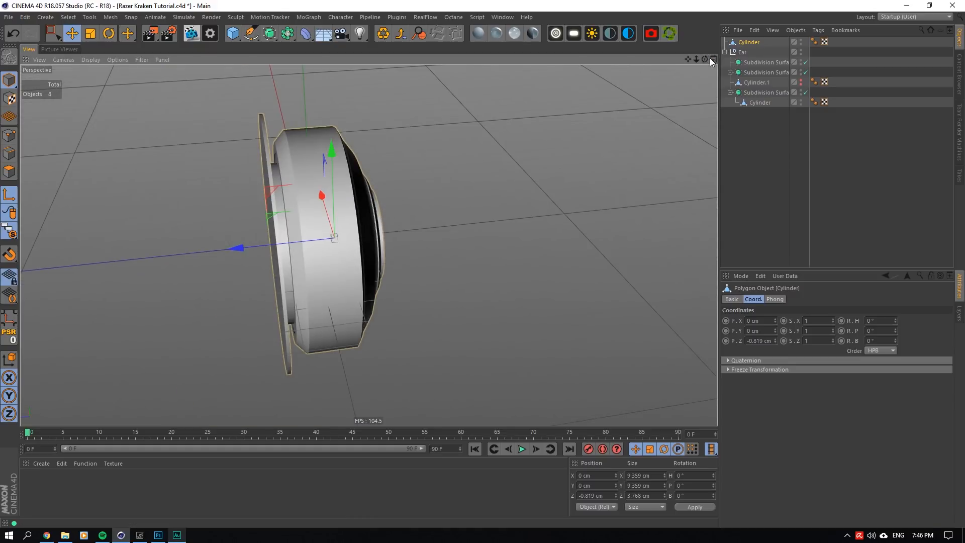
{"action": "left_click_drag", "start_coordinate": [710, 58], "coordinate": [705, 58]}
{"action": "key", "text": "ctrl+z"}
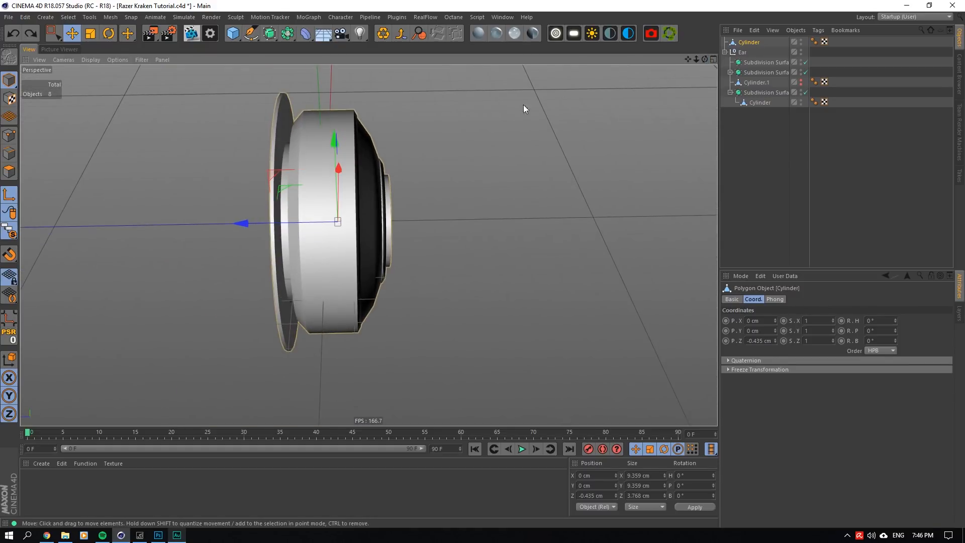
- Center the ear cup cylinder's axis on its geometry, and shift only the axis along Z to about -0.268 cm
{"action": "left_click", "coordinate": [10, 319]}
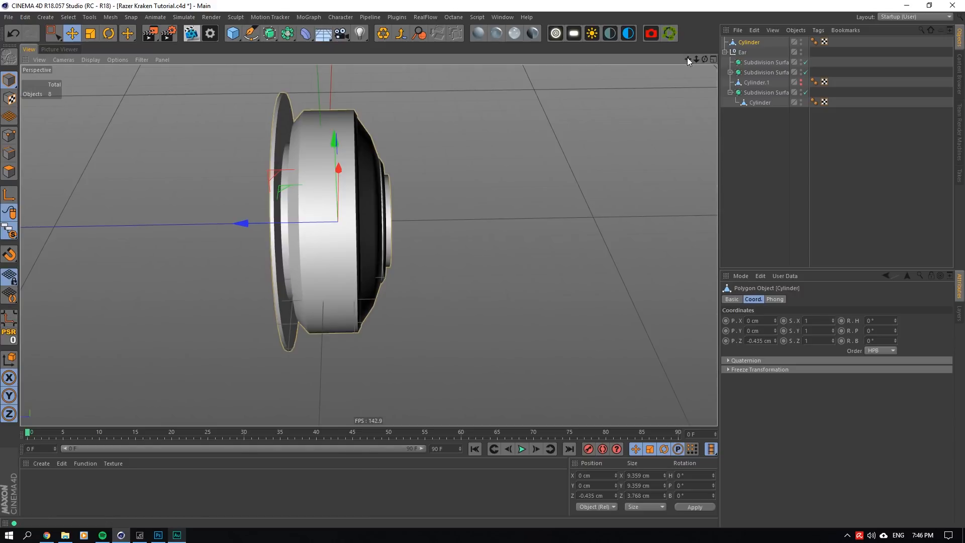
{"action": "left_click_drag", "start_coordinate": [687, 58], "coordinate": [718, 83]}
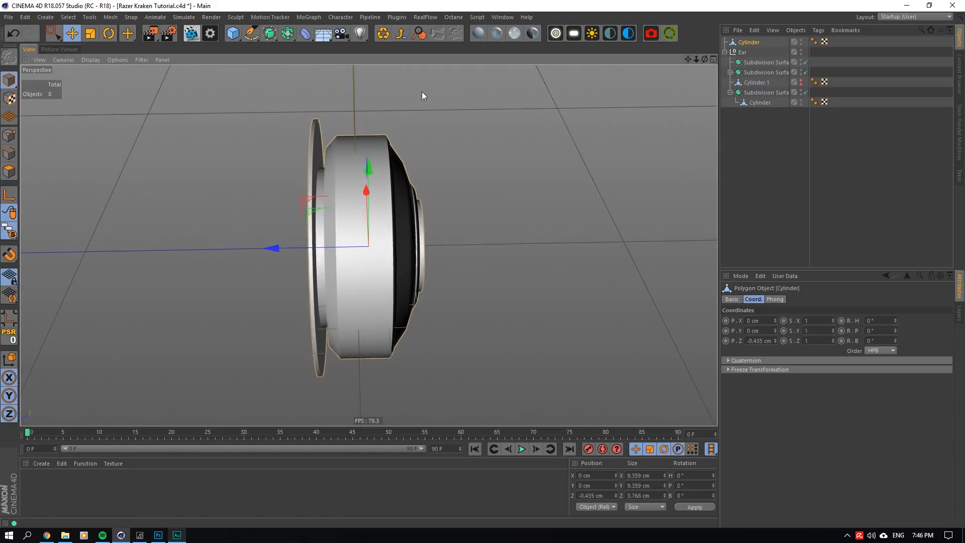
{"action": "left_click", "coordinate": [9, 195]}
{"action": "left_click_drag", "start_coordinate": [271, 249], "coordinate": [263, 248]}
{"action": "left_click", "coordinate": [14, 199]}
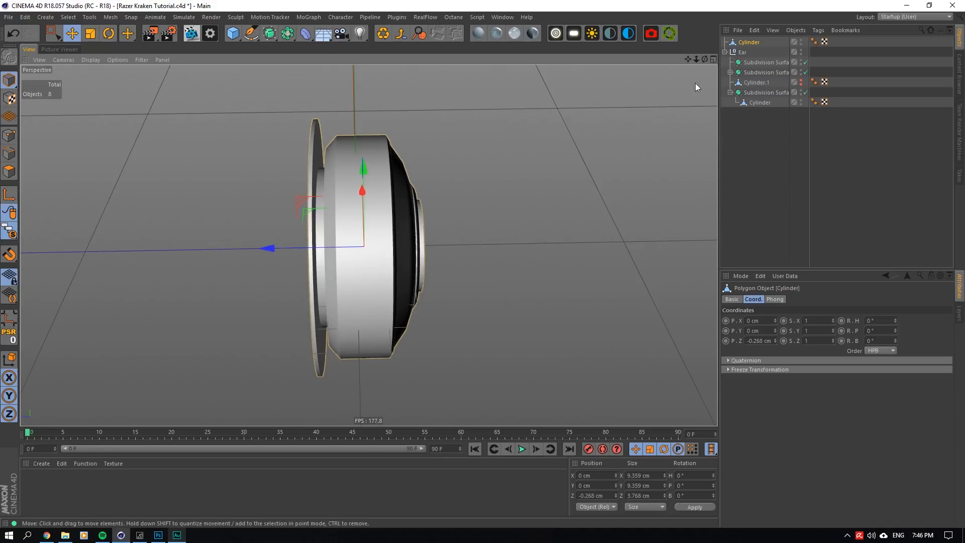
- Group the ear cup cylinder into a new null and name the null Ear
{"action": "left_click_drag", "start_coordinate": [705, 59], "coordinate": [659, 73]}
{"action": "right_click", "coordinate": [752, 41]}
{"action": "left_click", "coordinate": [795, 319]}
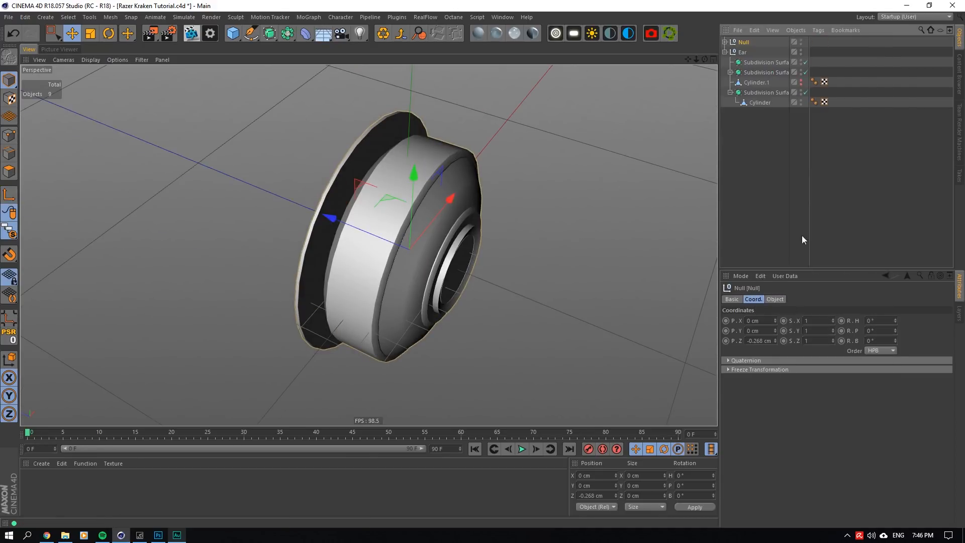
{"action": "double_click", "coordinate": [751, 43]}
{"action": "type", "text": "Ear"}
{"action": "key", "text": "Return"}
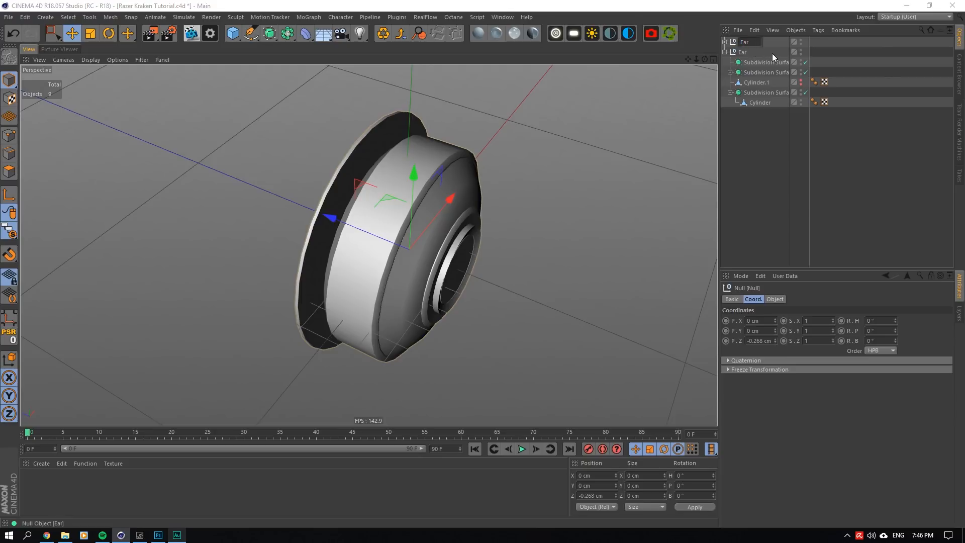
- Wrap the cylinder inside the new Ear null in a Subdivision Surface, and set its editor subdivision to 3
{"action": "left_click", "coordinate": [725, 42]}
{"action": "left_click", "coordinate": [764, 72]}
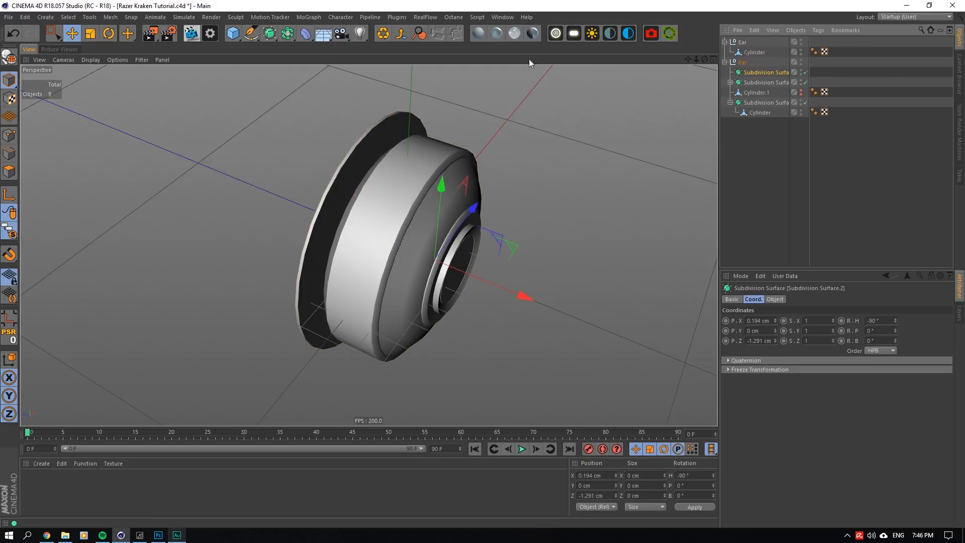
{"action": "left_click", "coordinate": [754, 52]}
{"action": "left_click", "coordinate": [270, 33], "text": "alt"}
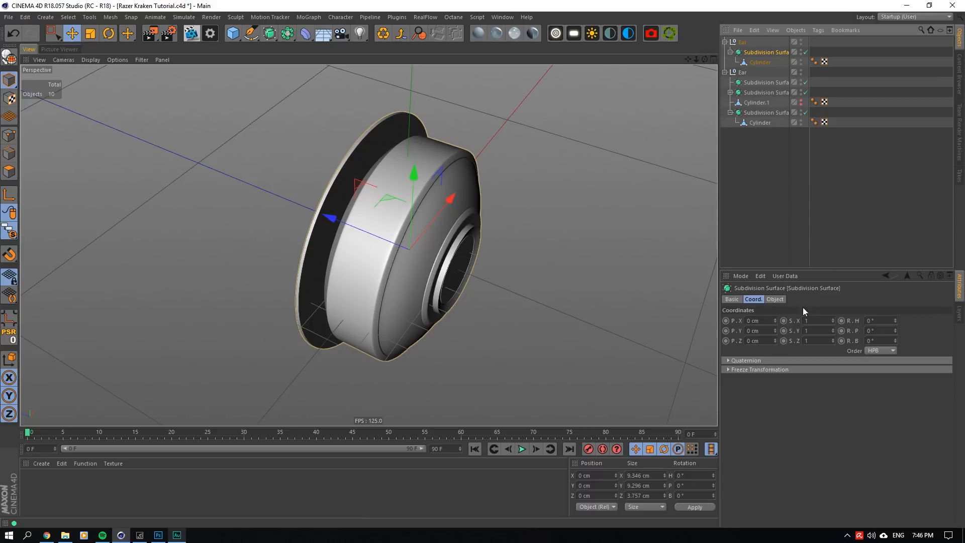
{"action": "left_click", "coordinate": [776, 298]}
{"action": "left_click", "coordinate": [802, 321]}
{"action": "left_click", "coordinate": [800, 330]}
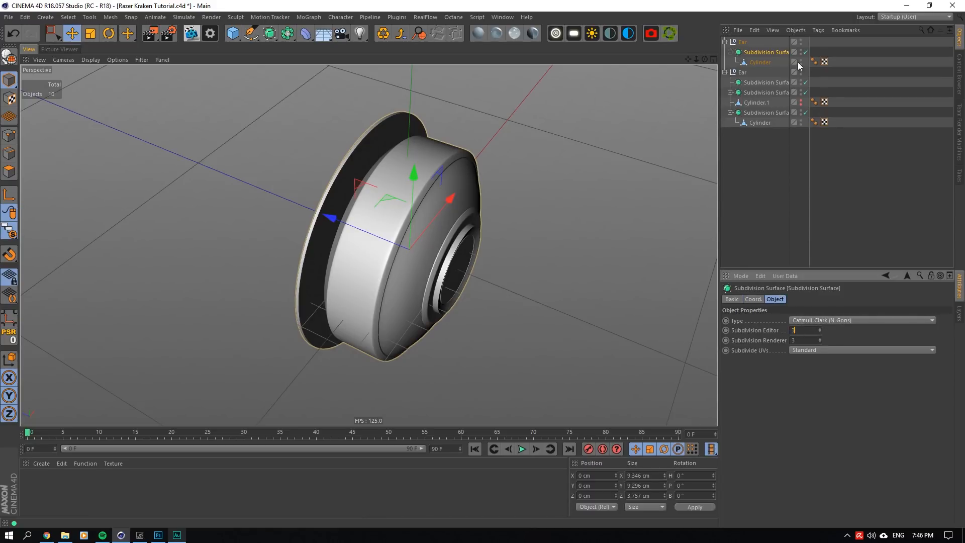
- Delete the first Subdivision Surface from the old Ear null
{"action": "left_click", "coordinate": [757, 82]}
{"action": "key", "text": "Delete"}
{"action": "left_click", "coordinate": [754, 81]}
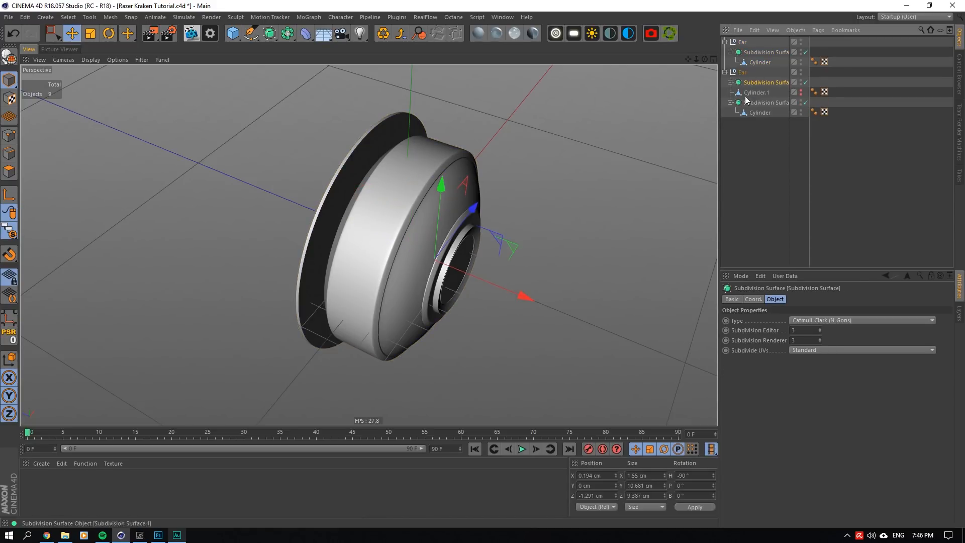
- Move the two Subdivision Surfaces and Cylinder.1 from the old Ear null into the new Ear null, and delete the emptied null
{"action": "left_click", "coordinate": [731, 102]}
{"action": "left_click", "coordinate": [754, 103], "text": "shift"}
{"action": "left_click", "coordinate": [731, 53]}
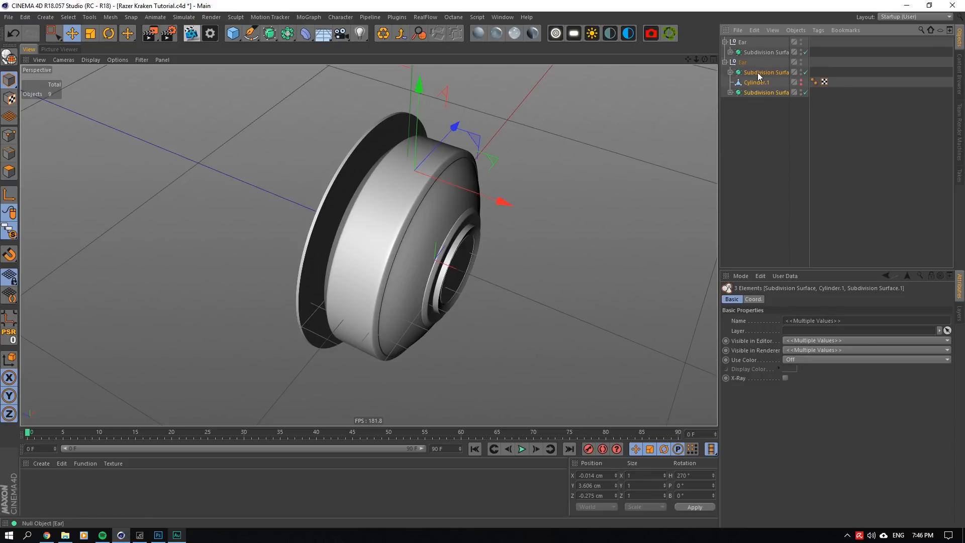
{"action": "left_click_drag", "start_coordinate": [757, 74], "coordinate": [746, 56]}
{"action": "left_click", "coordinate": [744, 92]}
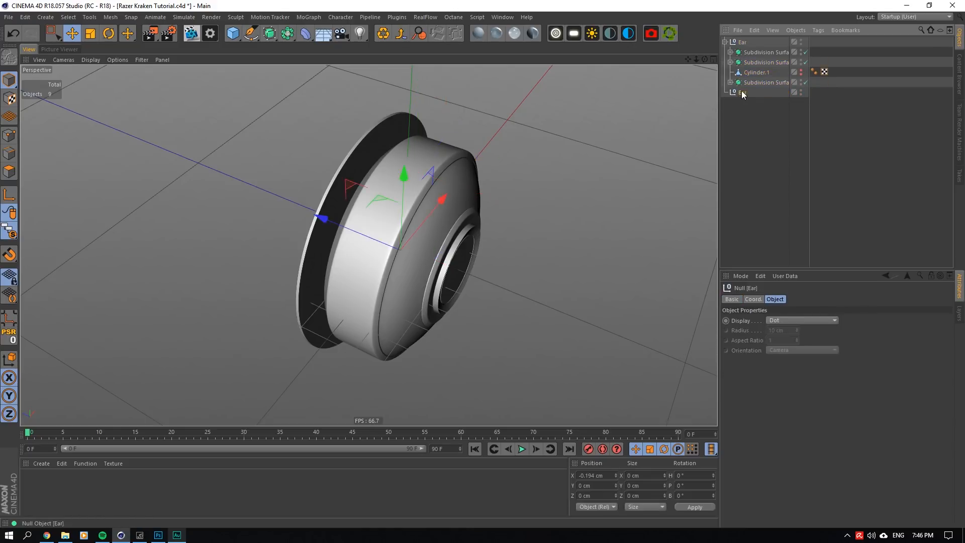
{"action": "key", "text": "Delete"}
- Turn off Viewport Solo to show all ear parts, and tilt the Ear null to a pitch of 37°
{"action": "left_click", "coordinate": [740, 44]}
{"action": "left_click", "coordinate": [725, 43]}
{"action": "left_click_drag", "start_coordinate": [9, 231], "coordinate": [36, 246]}
{"action": "left_click_drag", "start_coordinate": [704, 58], "coordinate": [798, 204]}
{"action": "left_click", "coordinate": [755, 300]}
{"action": "left_click_drag", "start_coordinate": [895, 341], "coordinate": [896, 317]}
{"action": "key", "text": "ctrl+z"}
{"action": "scroll", "coordinate": [409, 147], "scroll_direction": "up", "scroll_amount": 5}
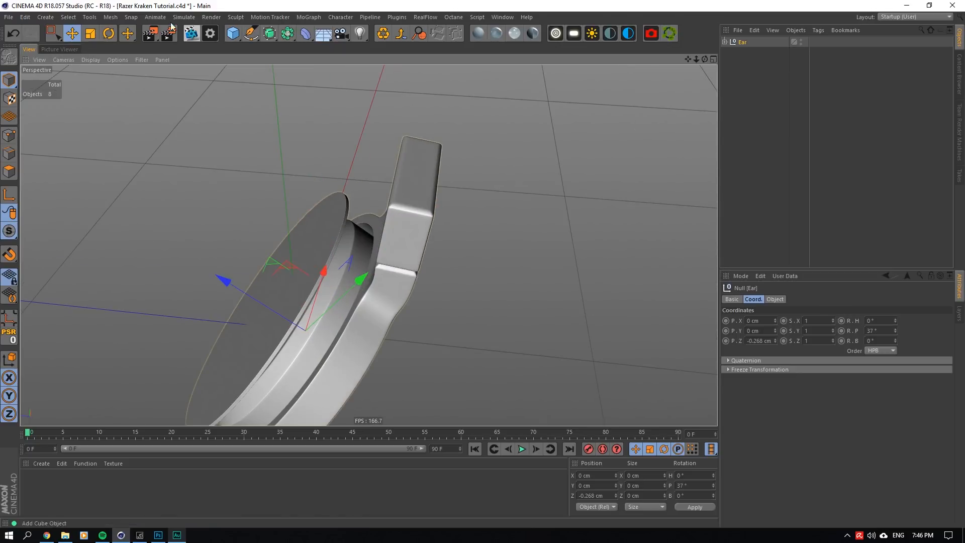
- Add a cube and set its size to 1 × 1 × 1 cm
{"action": "left_click", "coordinate": [232, 34]}
{"action": "left_click", "coordinate": [308, 48]}
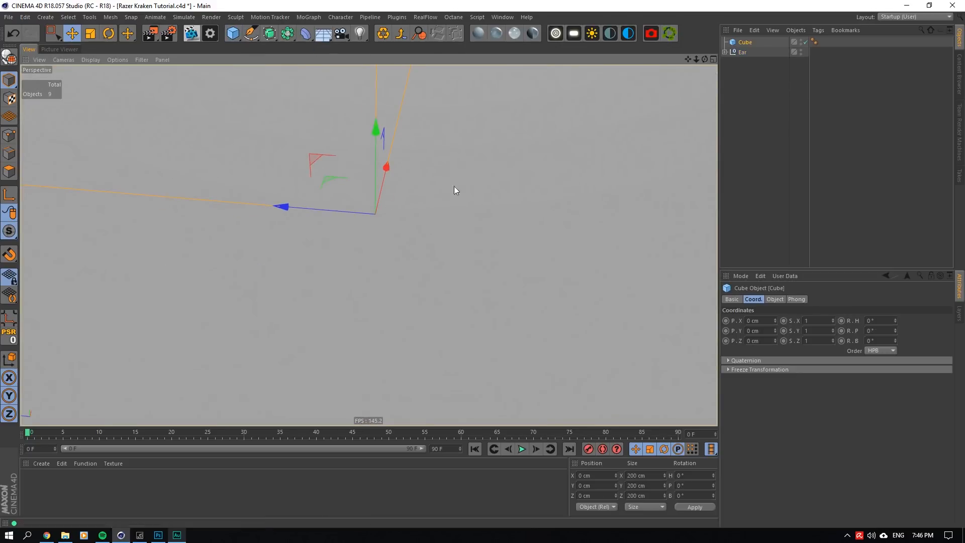
{"action": "left_click", "coordinate": [781, 299]}
{"action": "double_click", "coordinate": [770, 321]}
{"action": "type", "text": "1"}
{"action": "key", "text": "Tab"}
{"action": "type", "text": "1"}
{"action": "key", "text": "Tab"}
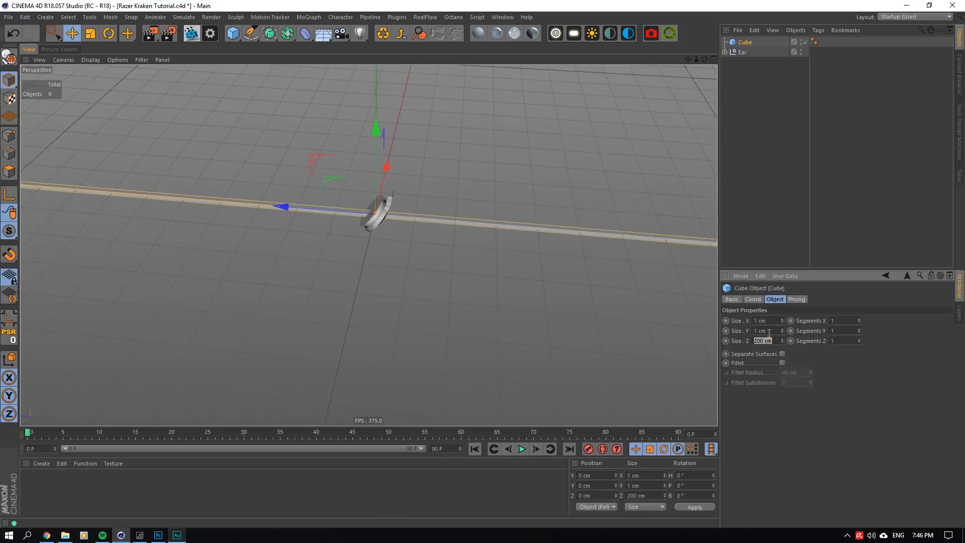
{"action": "type", "text": "1"}
{"action": "key", "text": "Return"}
- Raise the cube to about 12.9 cm on Y, and resize it to 5 × 1 × 5 cm
{"action": "left_click_drag", "start_coordinate": [372, 146], "coordinate": [373, 99]}
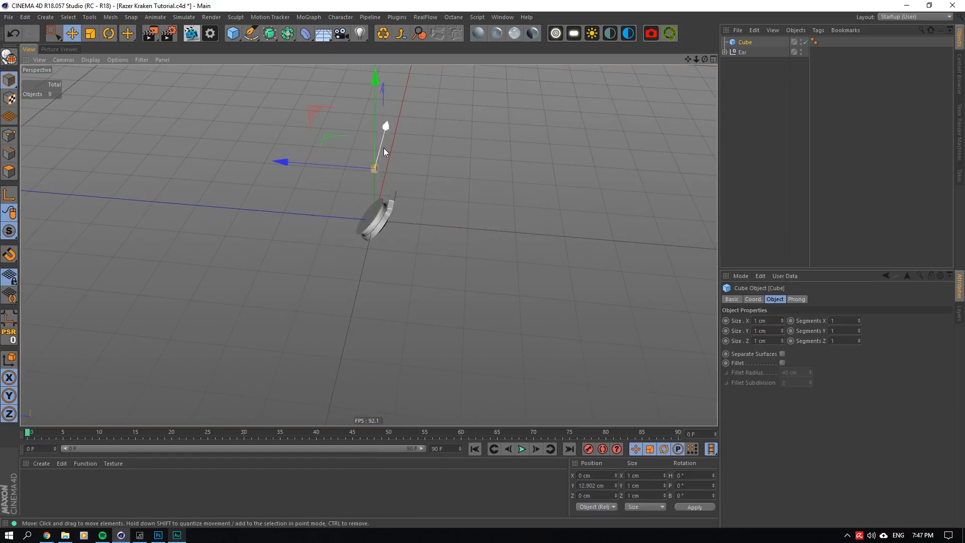
{"action": "double_click", "coordinate": [764, 321]}
{"action": "type", "text": "5"}
{"action": "key", "text": "Tab"}
{"action": "type", "text": "5"}
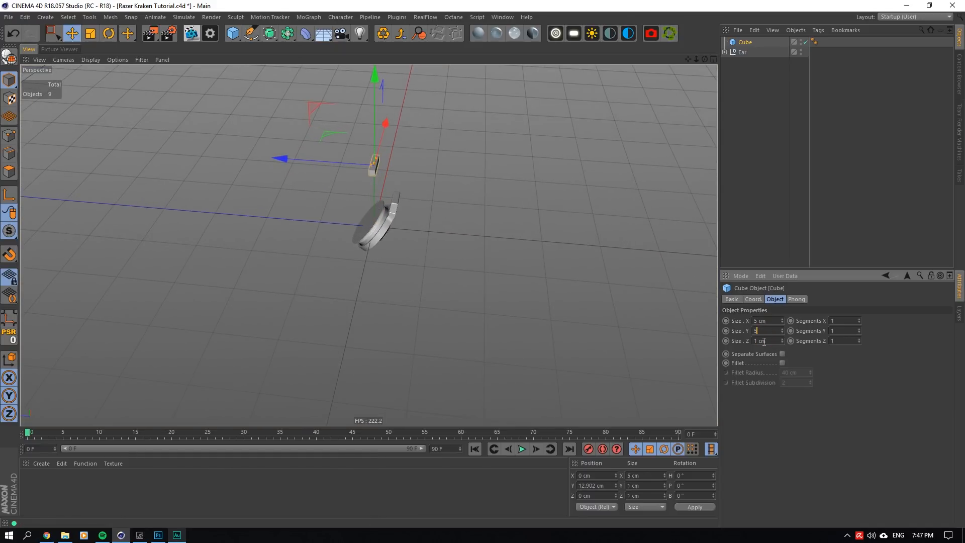
{"action": "key", "text": "BackSpace"}
{"action": "type", "text": "1"}
{"action": "key", "text": "Tab"}
{"action": "type", "text": "5"}
{"action": "key", "text": "Return"}
- Place the cube over the ear arm's upper end, at about 7.17 cm on Y and -3.06 cm on Z
{"action": "scroll", "coordinate": [369, 183], "scroll_direction": "up", "scroll_amount": 4}
{"action": "left_click_drag", "start_coordinate": [377, 78], "coordinate": [387, 123]}
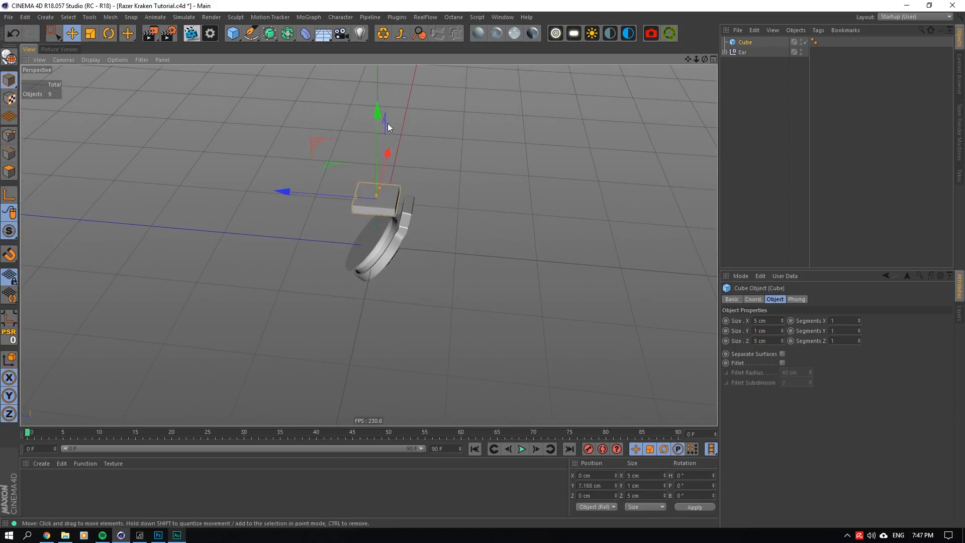
{"action": "scroll", "coordinate": [346, 242], "scroll_direction": "up", "scroll_amount": 5}
{"action": "scroll", "coordinate": [351, 275], "scroll_direction": "up", "scroll_amount": 3}
{"action": "left_click_drag", "start_coordinate": [234, 253], "coordinate": [310, 260]}
{"action": "left_click_drag", "start_coordinate": [705, 60], "coordinate": [716, 54]}
{"action": "left_click_drag", "start_coordinate": [432, 322], "coordinate": [431, 274], "text": "alt"}
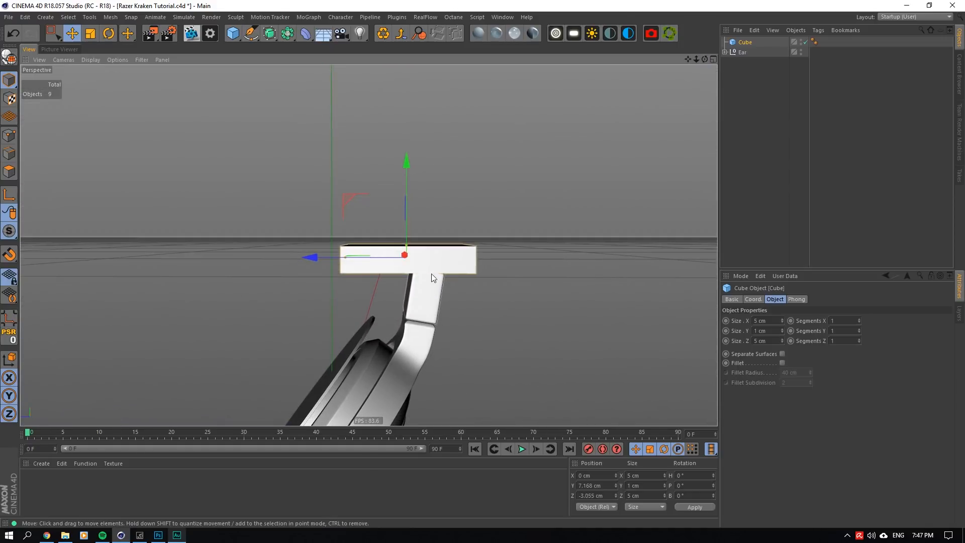
{"action": "scroll", "coordinate": [406, 343], "scroll_direction": "up", "scroll_amount": 3}
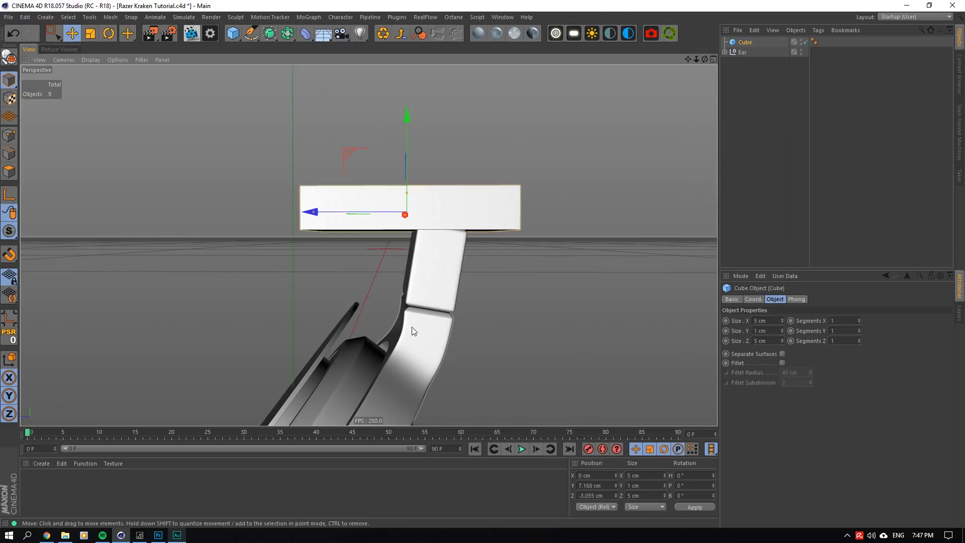
- Set the Ear null's pitch rotation to 35°
{"action": "left_click", "coordinate": [740, 52]}
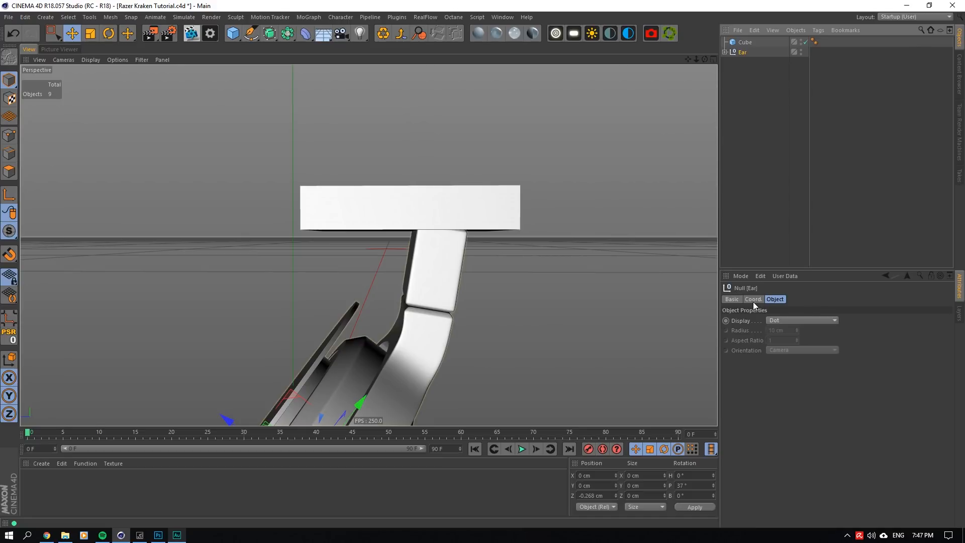
{"action": "scroll", "coordinate": [491, 347], "scroll_direction": "down", "scroll_amount": 8}
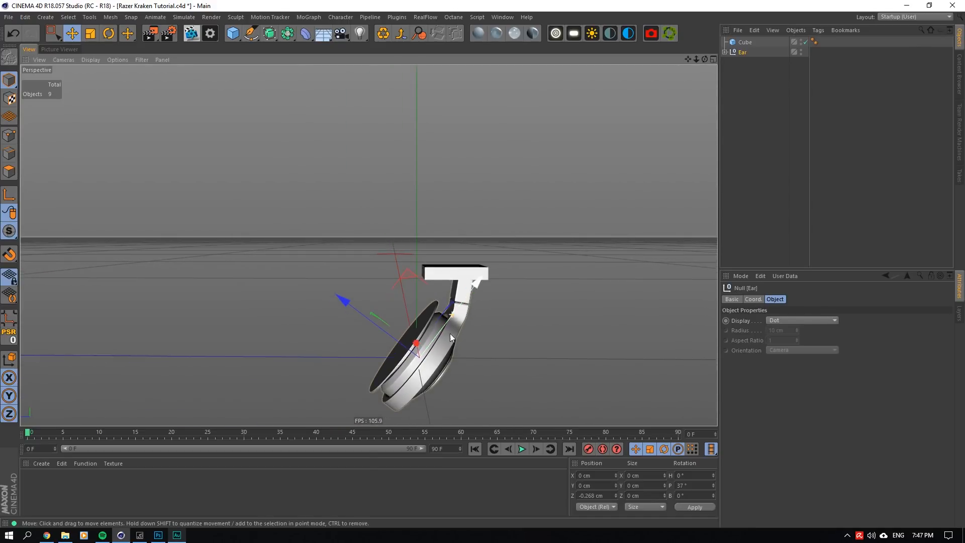
{"action": "left_click", "coordinate": [748, 298]}
{"action": "left_click", "coordinate": [873, 330]}
{"action": "scroll", "coordinate": [874, 330], "scroll_direction": "up", "scroll_amount": 2}
{"action": "scroll", "coordinate": [874, 330], "scroll_direction": "down", "scroll_amount": 3}
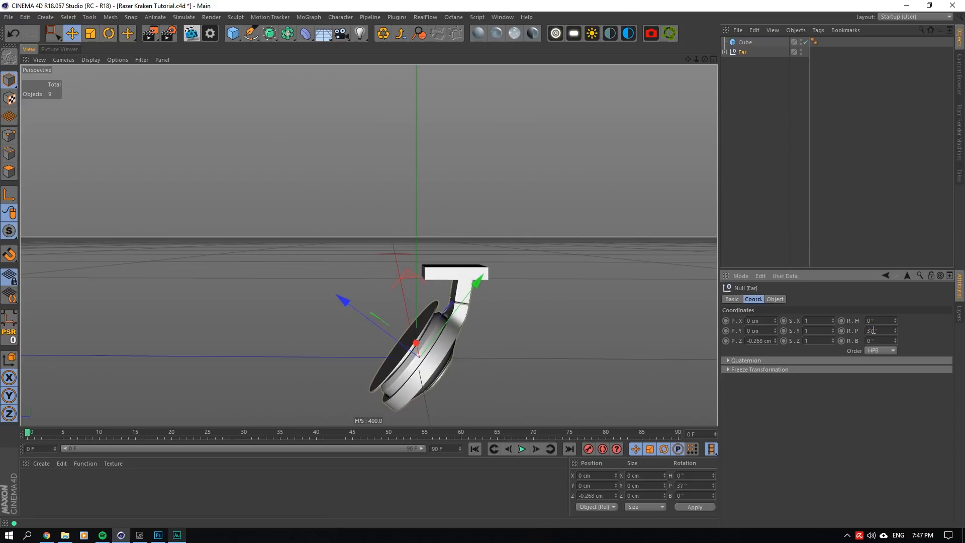
{"action": "scroll", "coordinate": [873, 330], "scroll_direction": "down", "scroll_amount": 1}
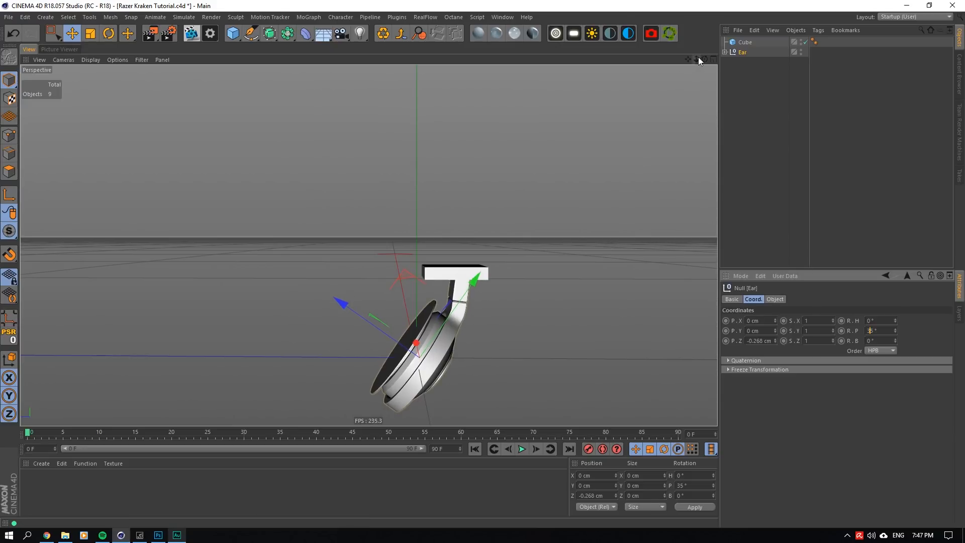
- Add a Symmetry object and make the Ear null its child
{"action": "left_click_drag", "start_coordinate": [704, 59], "coordinate": [699, 84]}
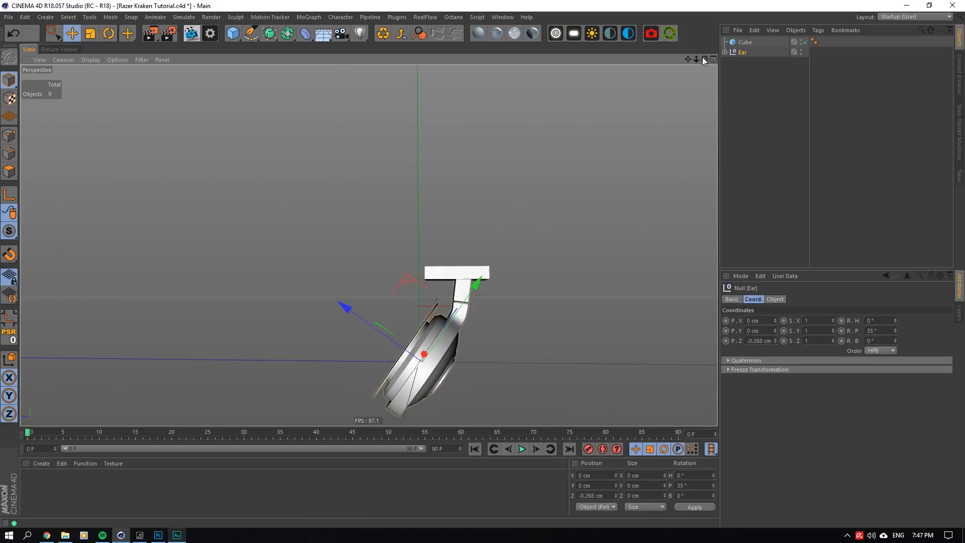
{"action": "left_click_drag", "start_coordinate": [273, 36], "coordinate": [404, 84]}
{"action": "left_click_drag", "start_coordinate": [743, 60], "coordinate": [739, 53]}
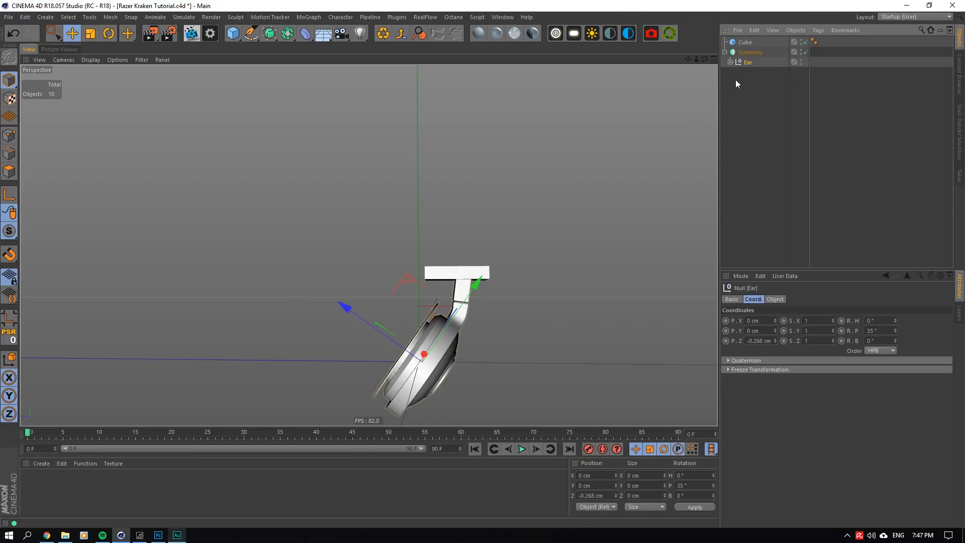
- Group Ear into a new null inside the Symmetry, and move Ear outward along world Z to local Y about 2.2 cm, Z about -3.2 cm
{"action": "right_click", "coordinate": [749, 62]}
{"action": "left_click", "coordinate": [768, 376]}
{"action": "left_click", "coordinate": [731, 62]}
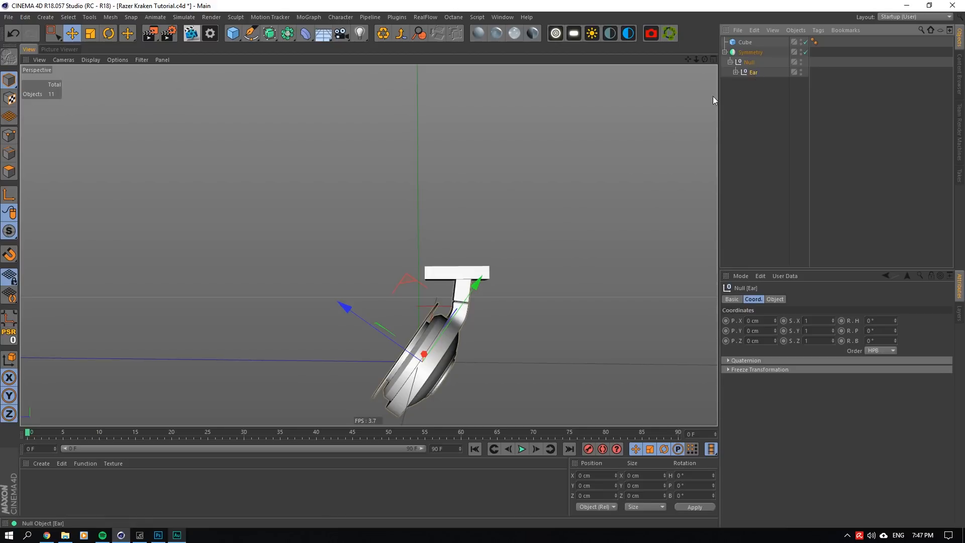
{"action": "left_click", "coordinate": [9, 357]}
{"action": "left_click_drag", "start_coordinate": [339, 357], "coordinate": [388, 361]}
- Try the XZ mirror plane on the Symmetry object, and settle on XY to create the opposite ear cup
{"action": "left_click", "coordinate": [751, 52]}
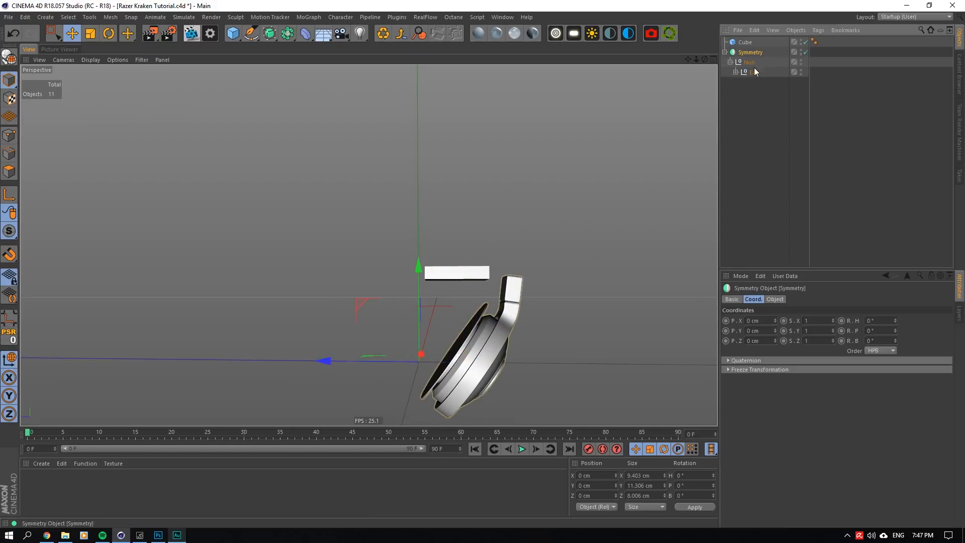
{"action": "left_click", "coordinate": [775, 299]}
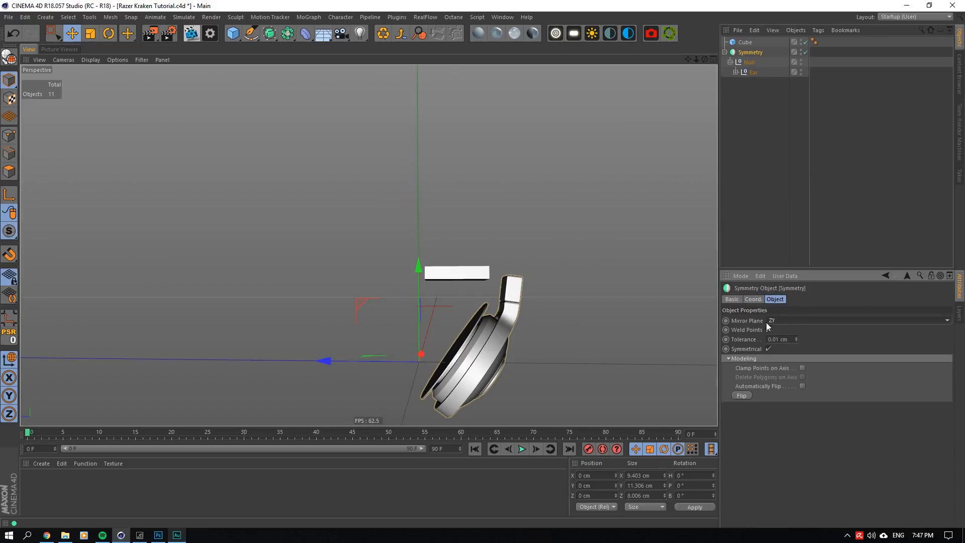
{"action": "left_click", "coordinate": [780, 323]}
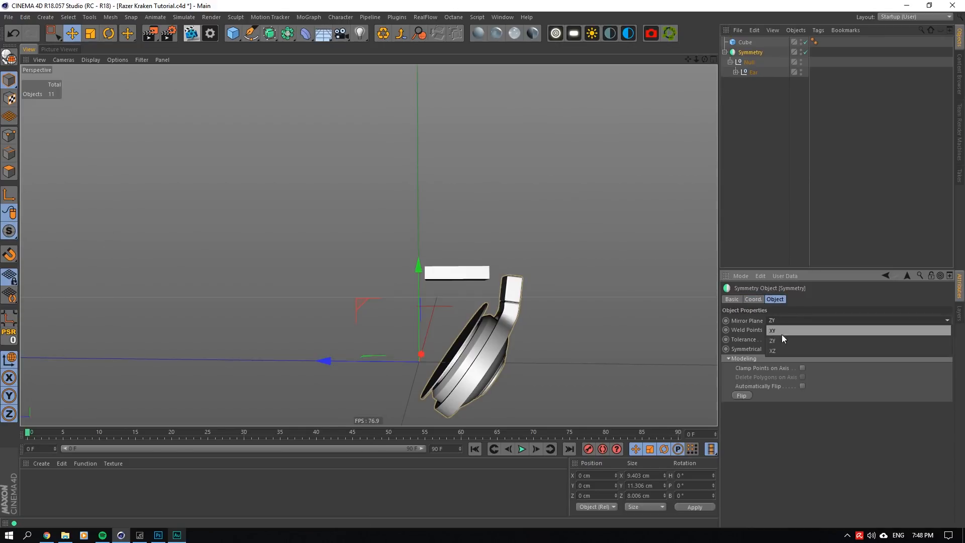
{"action": "left_click", "coordinate": [782, 350]}
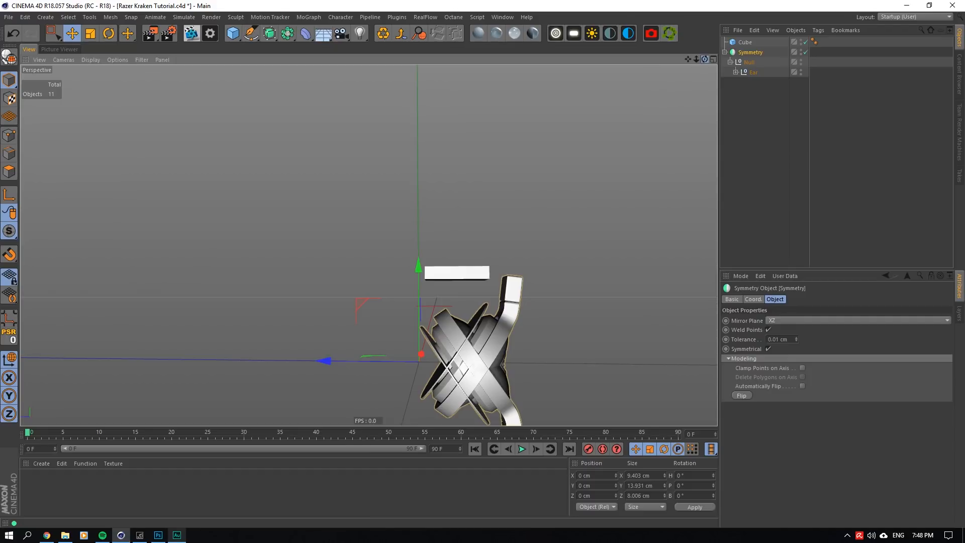
{"action": "left_click_drag", "start_coordinate": [368, 244], "coordinate": [368, 281], "text": "alt"}
{"action": "left_click", "coordinate": [791, 321]}
{"action": "left_click", "coordinate": [782, 329]}
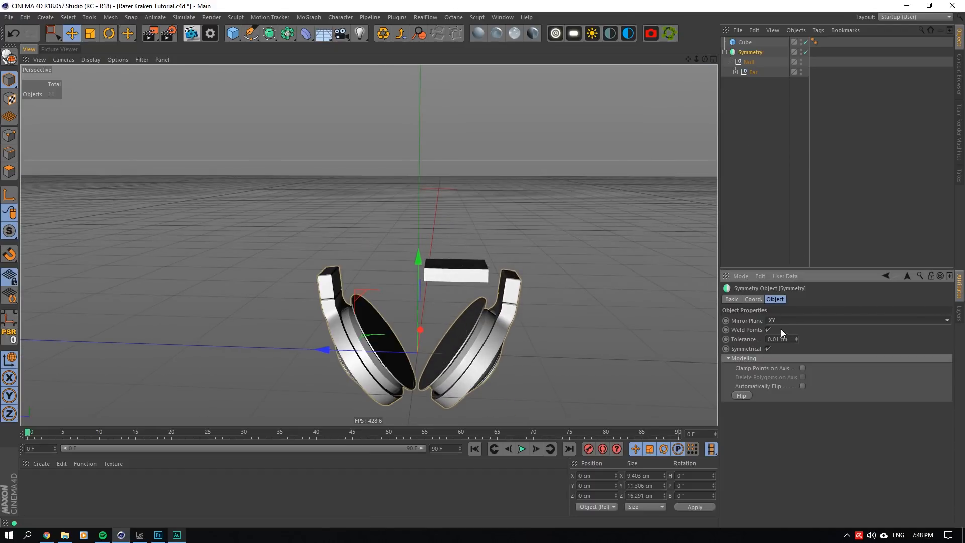
- Nudge the Ear null inward along world Z, to about Y 2.194 cm and Z -3.133 cm in local coordinates
{"action": "scroll", "coordinate": [449, 400], "scroll_direction": "up", "scroll_amount": 5}
{"action": "scroll", "coordinate": [447, 403], "scroll_direction": "down", "scroll_amount": 2}
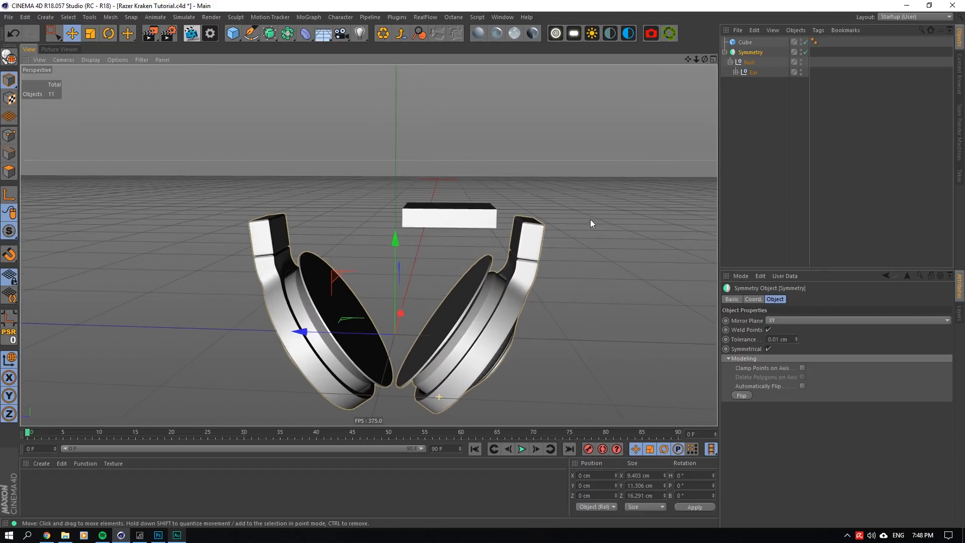
{"action": "left_click", "coordinate": [753, 72]}
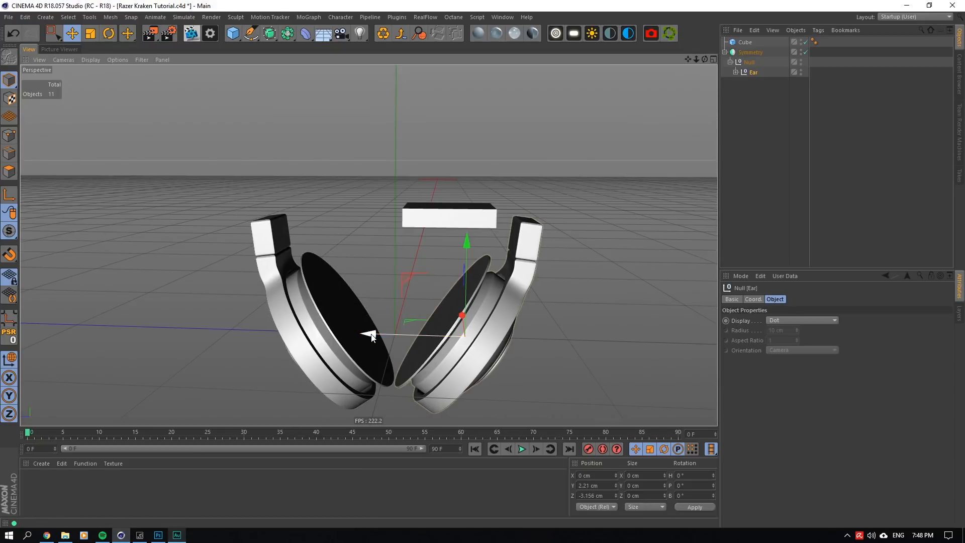
{"action": "left_click_drag", "start_coordinate": [371, 338], "coordinate": [370, 337]}
{"action": "left_click_drag", "start_coordinate": [705, 60], "coordinate": [711, 53]}
{"action": "scroll", "coordinate": [512, 285], "scroll_direction": "down", "scroll_amount": 5}
{"action": "scroll", "coordinate": [512, 285], "scroll_direction": "down", "scroll_amount": 2}
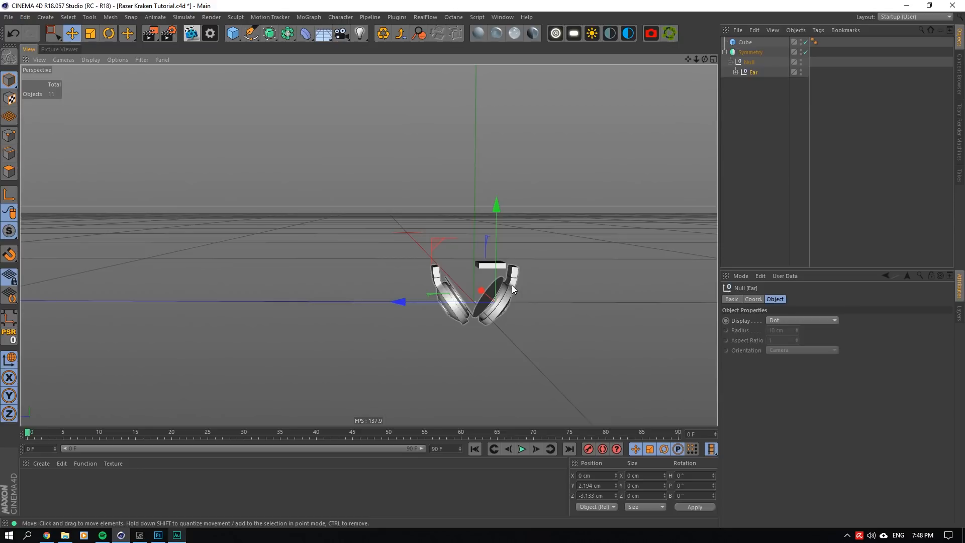
{"action": "scroll", "coordinate": [526, 283], "scroll_direction": "up", "scroll_amount": 6}
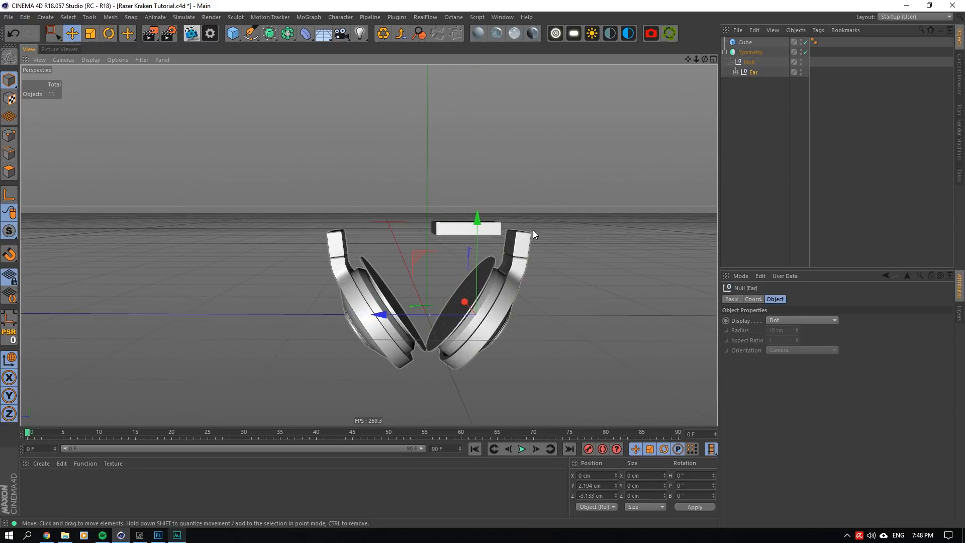
- Try a 38° pitch on the null above Ear, and settle on 45°
{"action": "left_click", "coordinate": [753, 299]}
{"action": "left_click", "coordinate": [751, 62]}
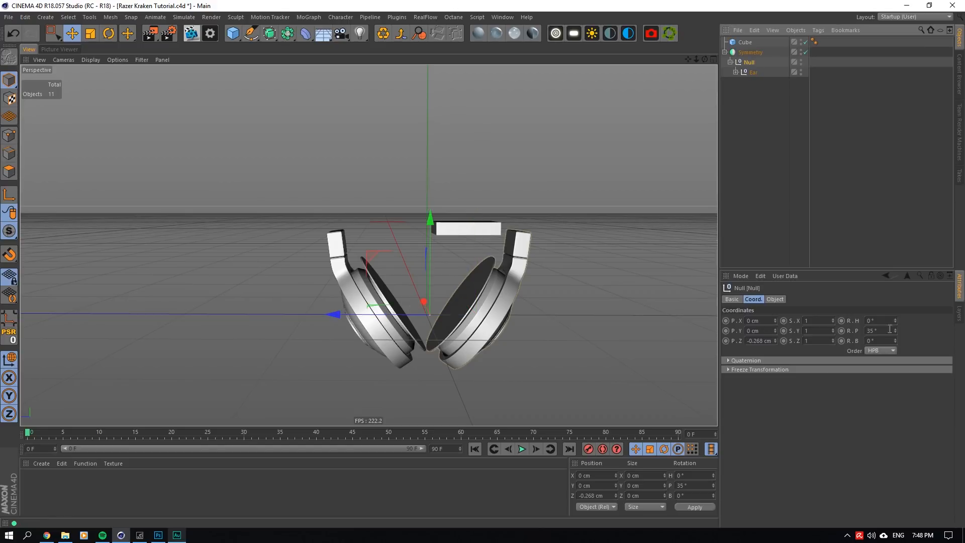
{"action": "double_click", "coordinate": [872, 332]}
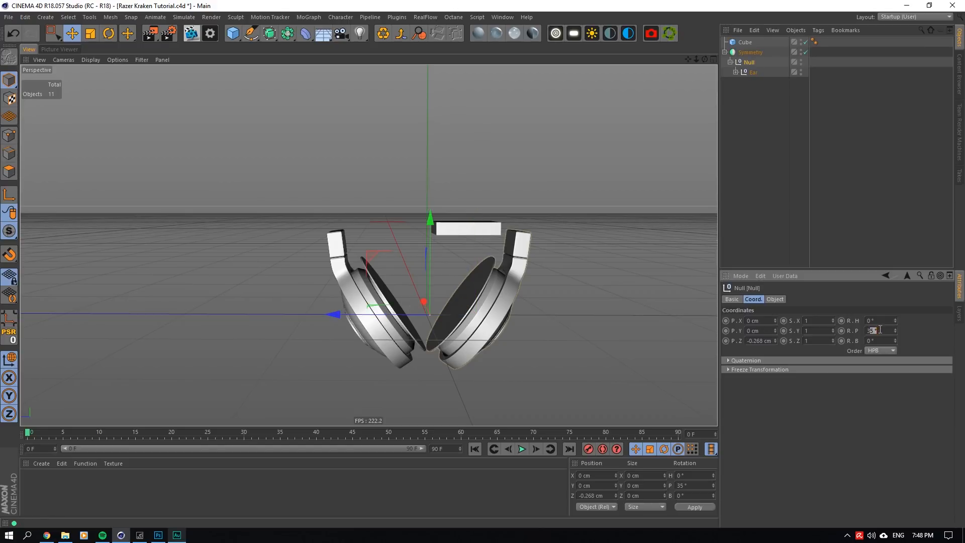
{"action": "type", "text": "38"}
{"action": "left_click", "coordinate": [882, 320]}
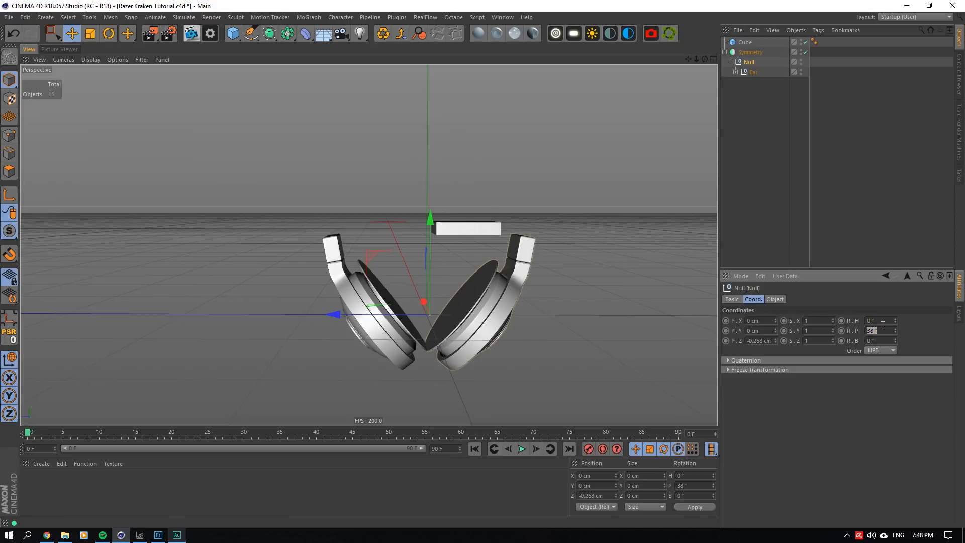
{"action": "type", "text": "45"}
{"action": "left_click", "coordinate": [883, 321]}
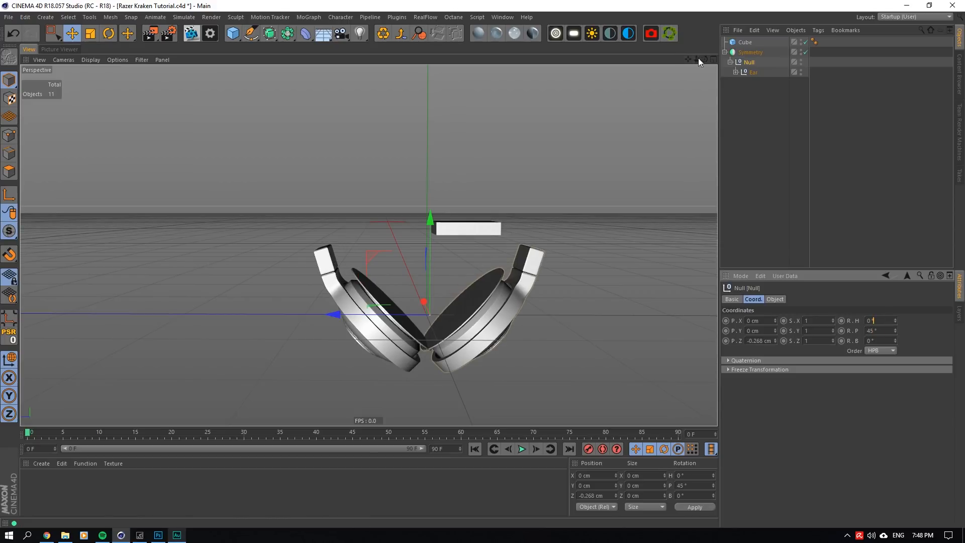
- Move the Ear null outward along world Z, to about Y 2.946 cm and Z -3.886 cm in local coordinates
{"action": "left_click_drag", "start_coordinate": [705, 60], "coordinate": [700, 54]}
{"action": "left_click", "coordinate": [757, 72]}
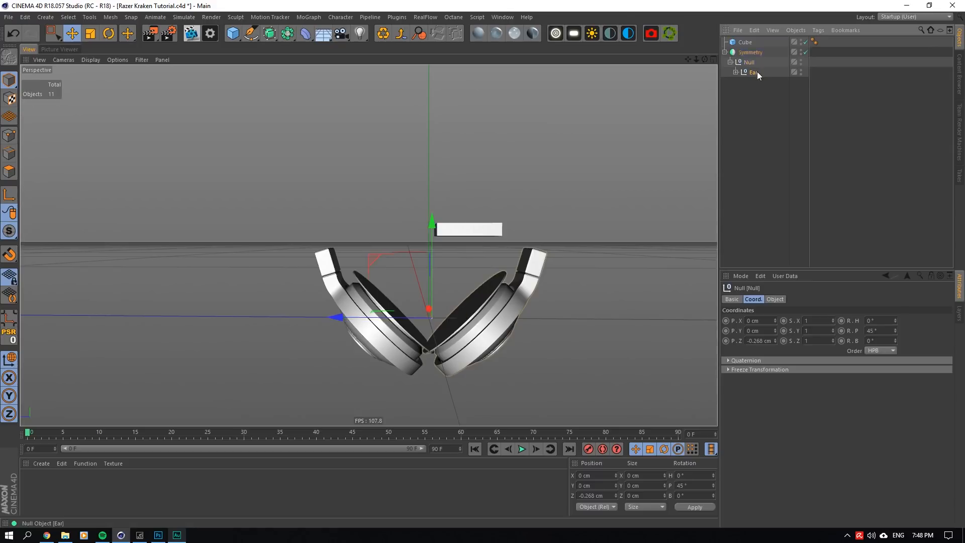
{"action": "left_click_drag", "start_coordinate": [395, 327], "coordinate": [402, 328]}
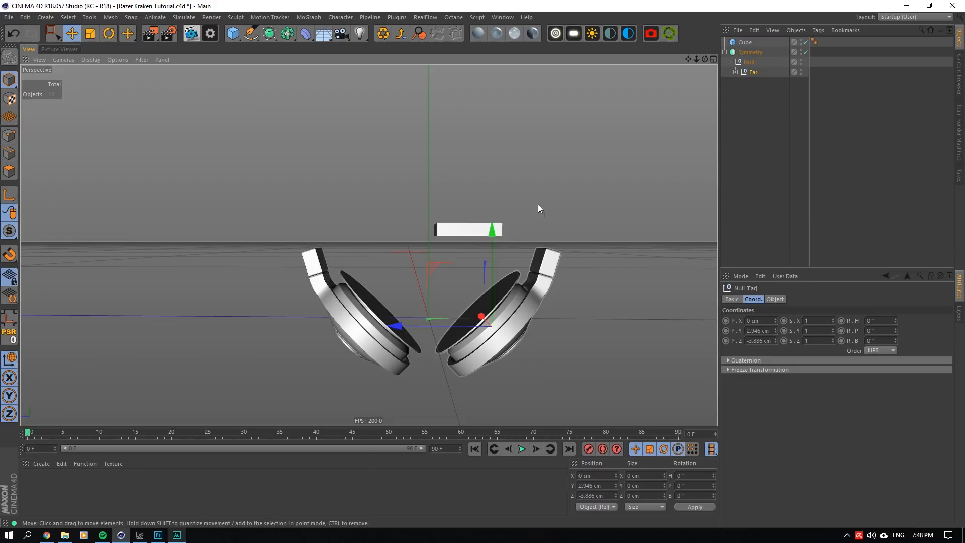
- Delete the reference cube above the ear cups
{"action": "left_click_drag", "start_coordinate": [705, 59], "coordinate": [663, 93]}
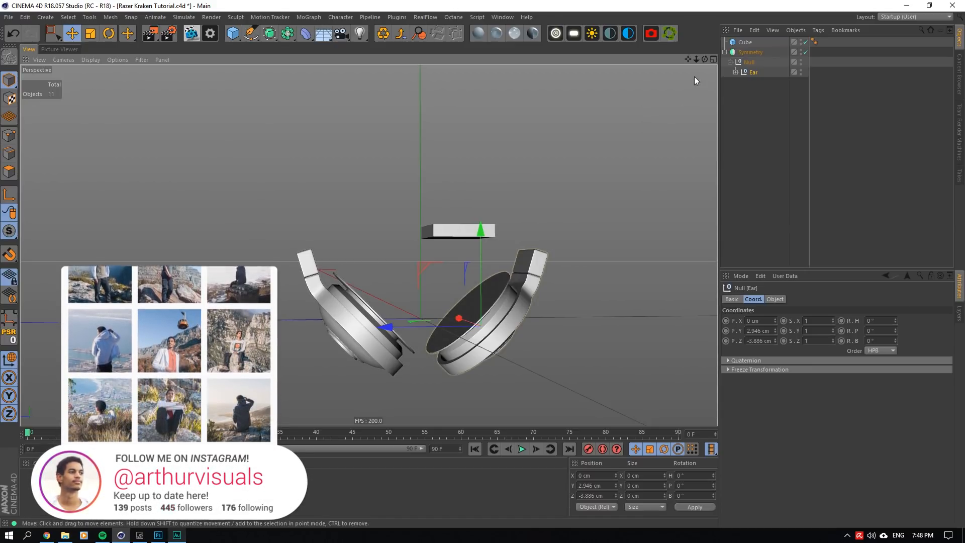
{"action": "left_click_drag", "start_coordinate": [708, 61], "coordinate": [701, 79]}
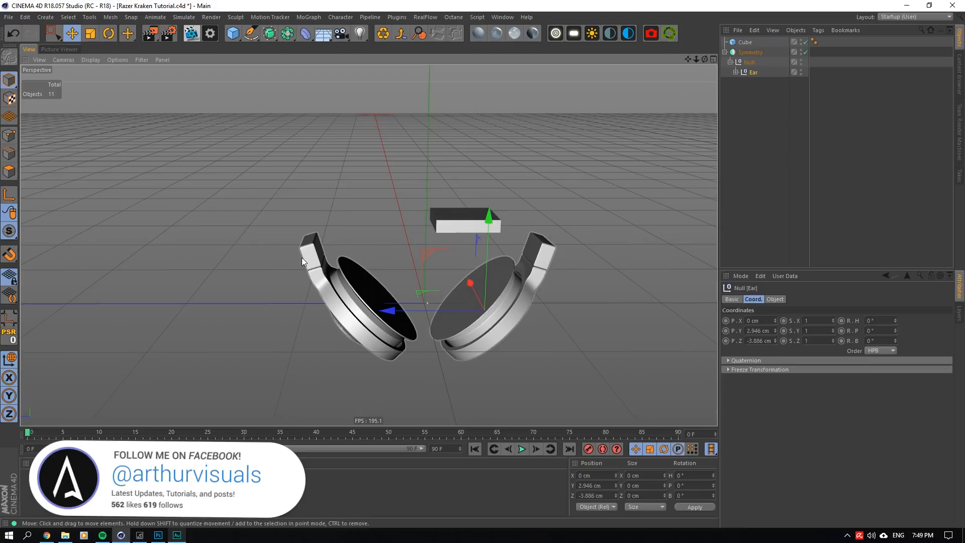
{"action": "left_click", "coordinate": [454, 225]}
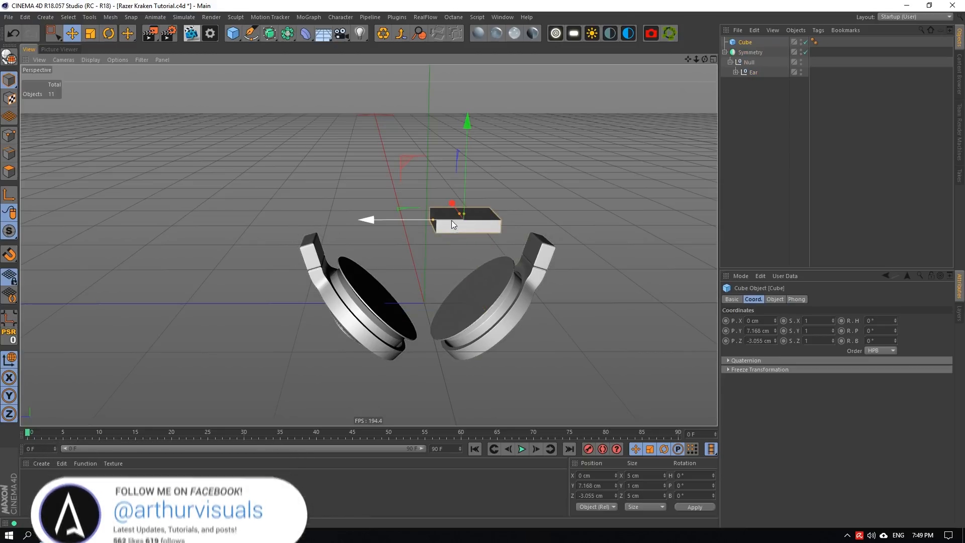
{"action": "key", "text": "Delete"}
- Move the Ear null closer to the centre, to local Y about 2.598 cm and Z about -3.538 cm, and save the scene
{"action": "scroll", "coordinate": [457, 240], "scroll_direction": "up", "scroll_amount": 2}
{"action": "left_click", "coordinate": [750, 43]}
{"action": "left_click", "coordinate": [754, 62]}
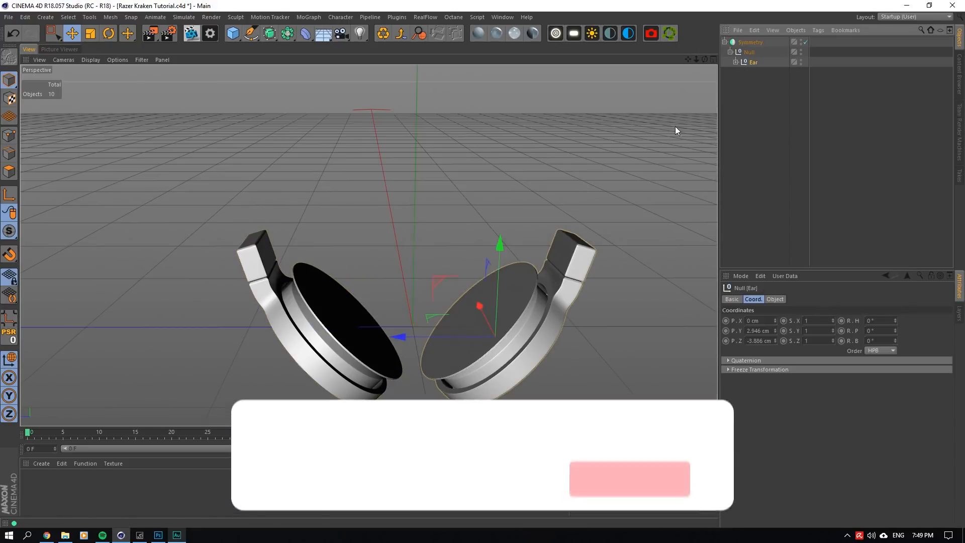
{"action": "left_click_drag", "start_coordinate": [404, 333], "coordinate": [400, 330]}
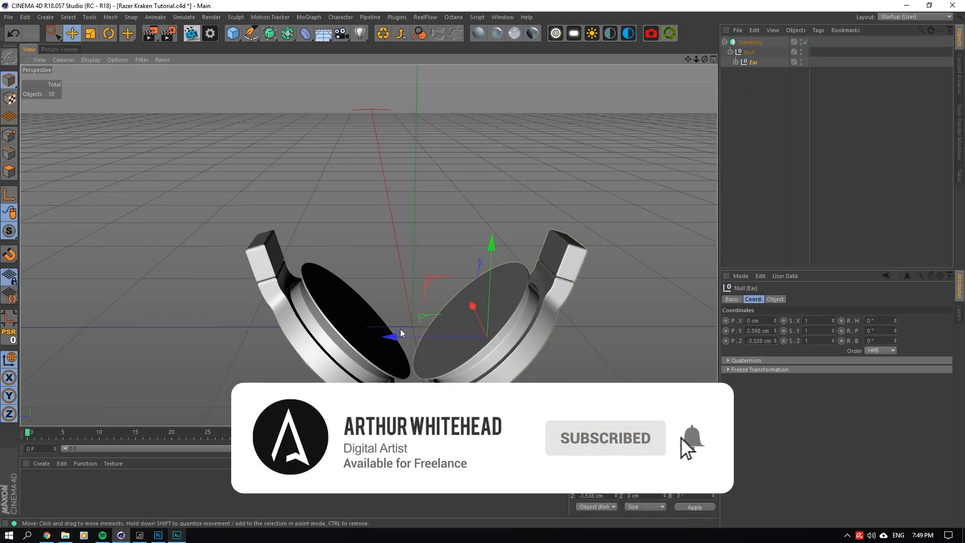
{"action": "key", "text": "ctrl+s"}
{"action": "left_click_drag", "start_coordinate": [392, 216], "coordinate": [375, 246], "text": "alt"}
{"action": "left_click_drag", "start_coordinate": [505, 224], "coordinate": [490, 242], "text": "alt"}
{"action": "scroll", "coordinate": [490, 241], "scroll_direction": "down", "scroll_amount": 5}
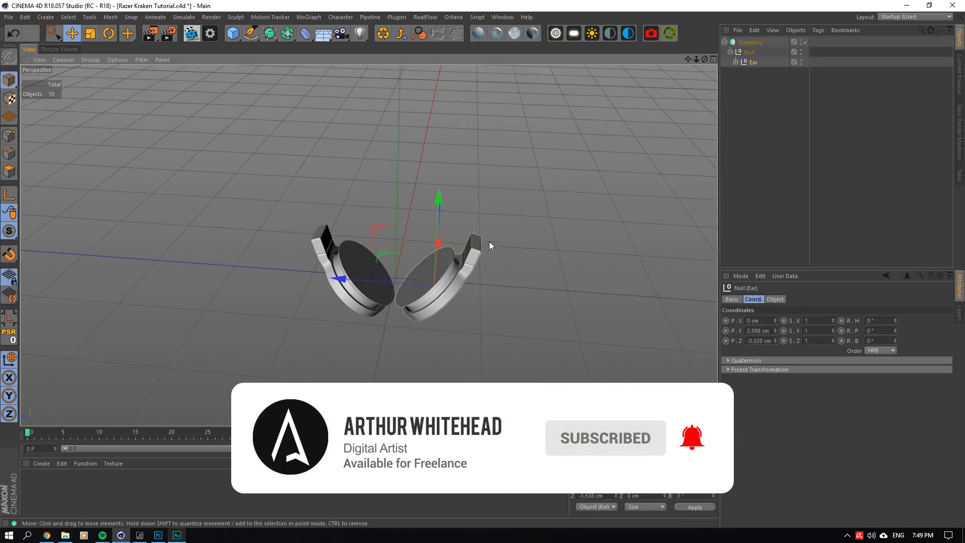